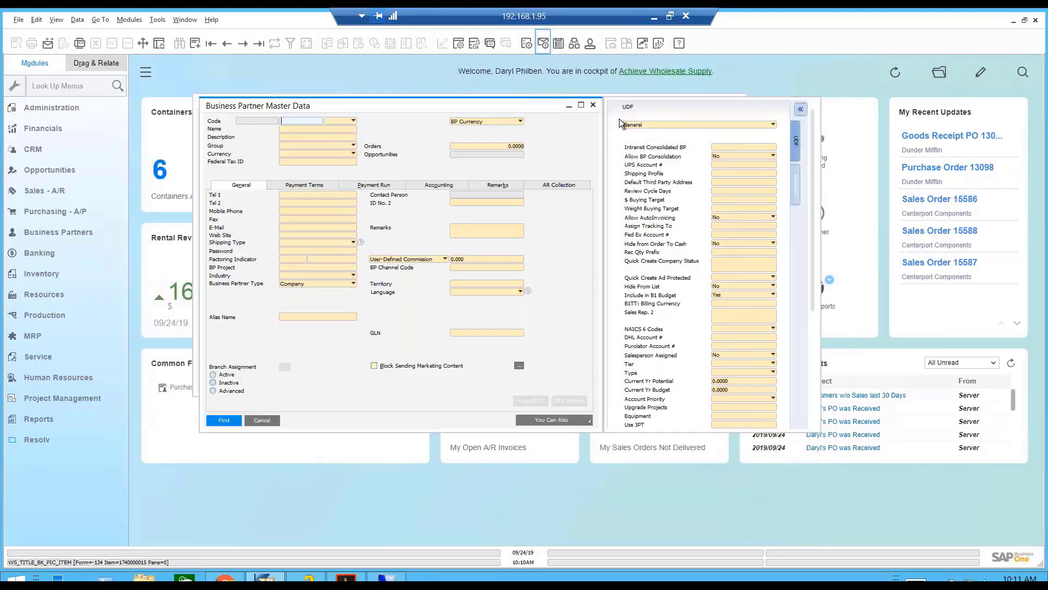
Browse to the next business partner record and check that System Information display is available for its fields.
left_click(242, 44)
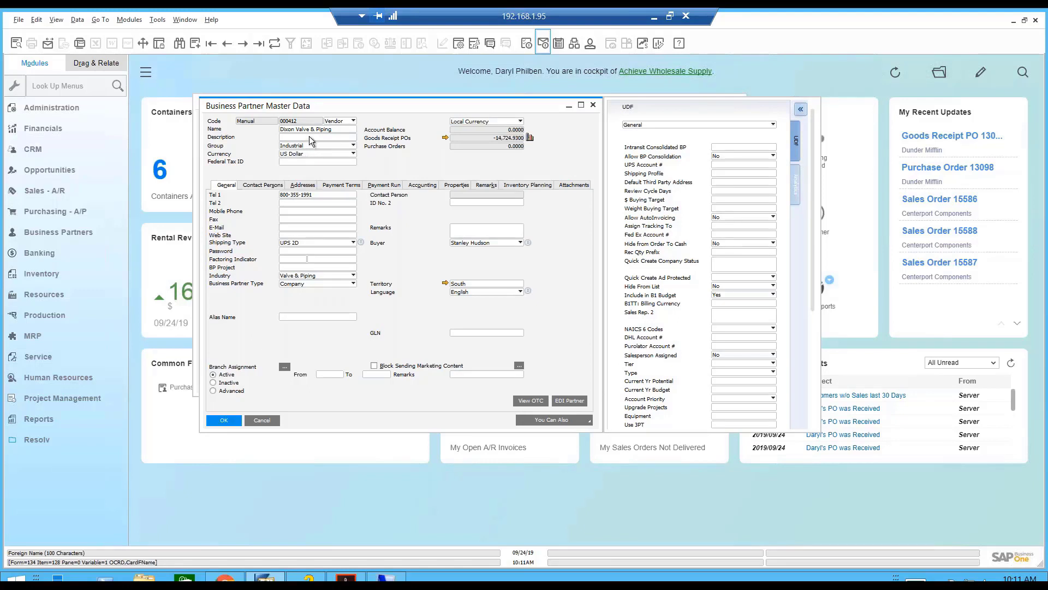
left_click(56, 21)
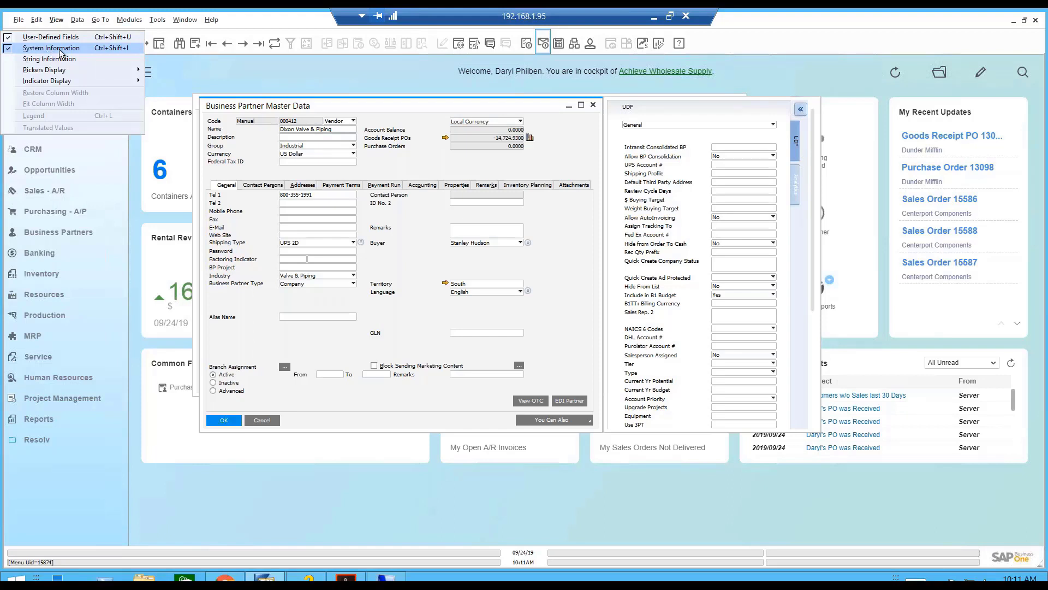
left_click(97, 563)
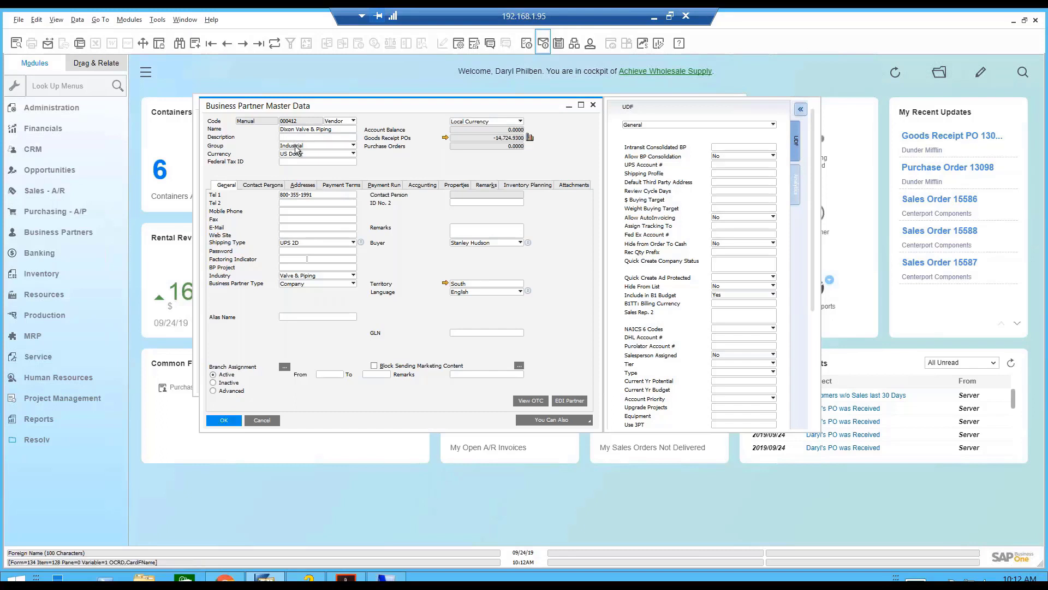
left_click(294, 187)
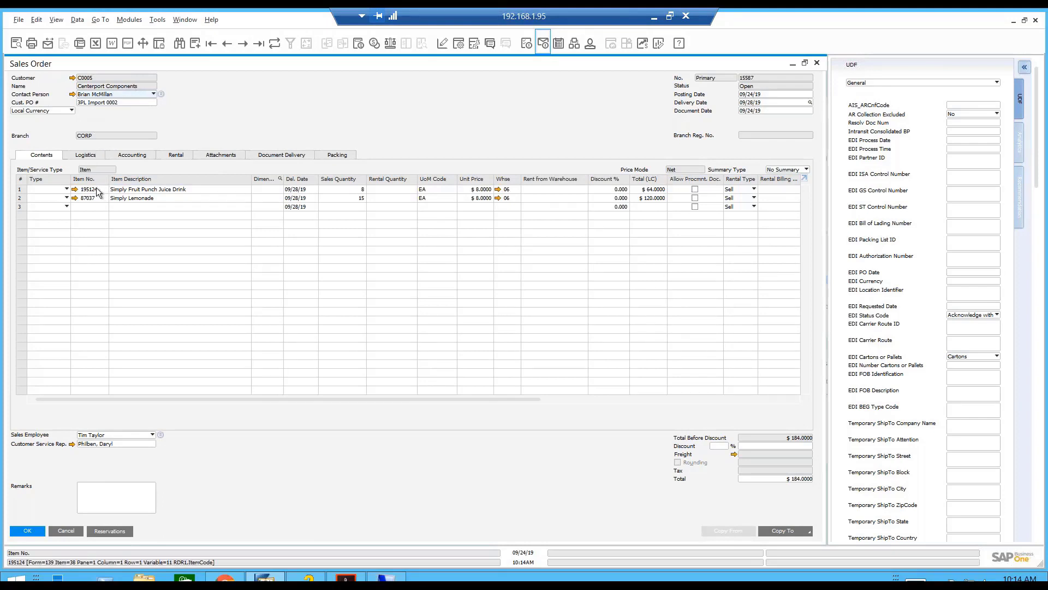
Check the system information of the first sales order row's item number, and switch to the SDK Help Center with its topic list widened.
mouse_move(96, 189)
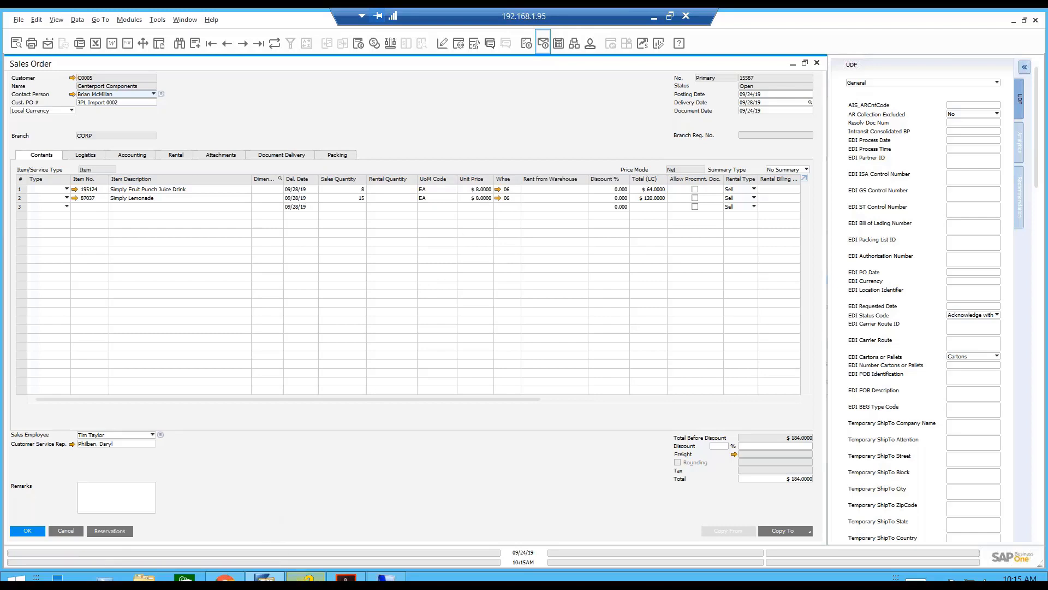
left_click(309, 577)
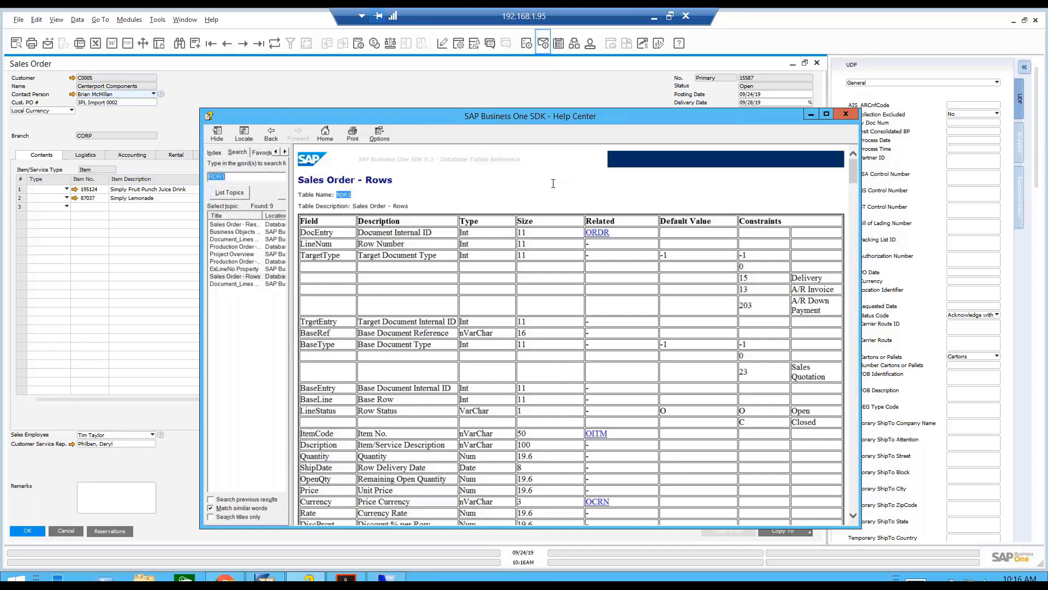
left_click_drag(292, 264, 335, 265)
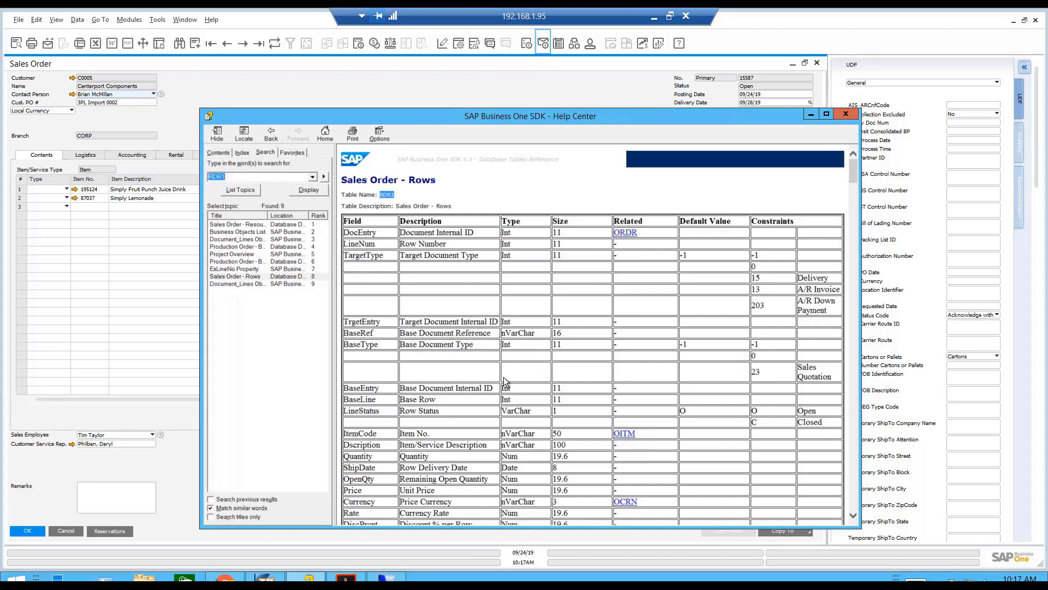
Examine the RDR1 Sales Order - Rows table reference for its field names, descriptions, types and related tables.
left_click(435, 494)
scroll(435, 490, "down", 2)
scroll(385, 402, "down", 2)
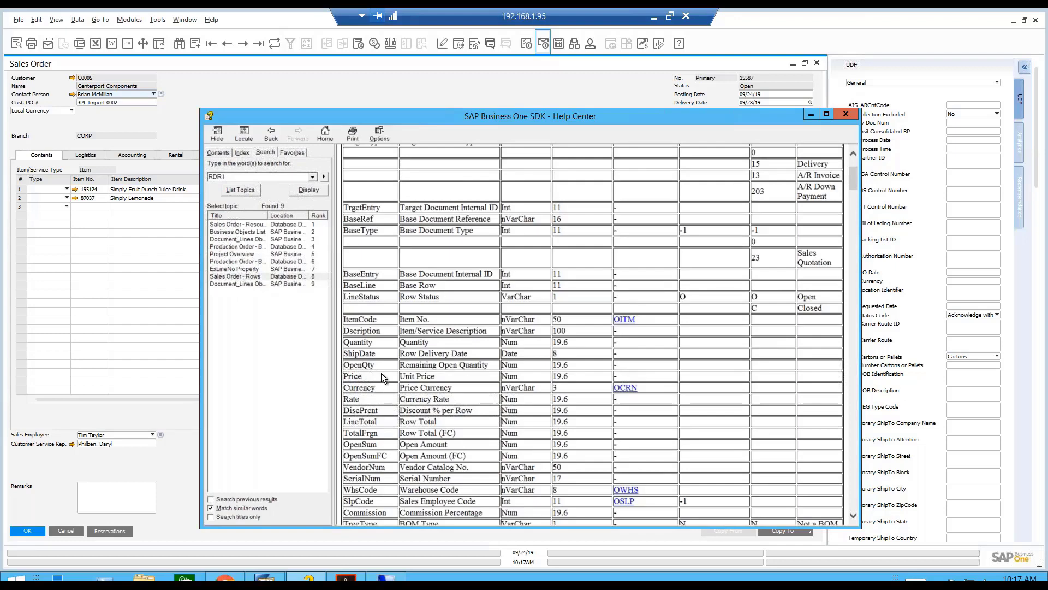
scroll(604, 369, "up", 4)
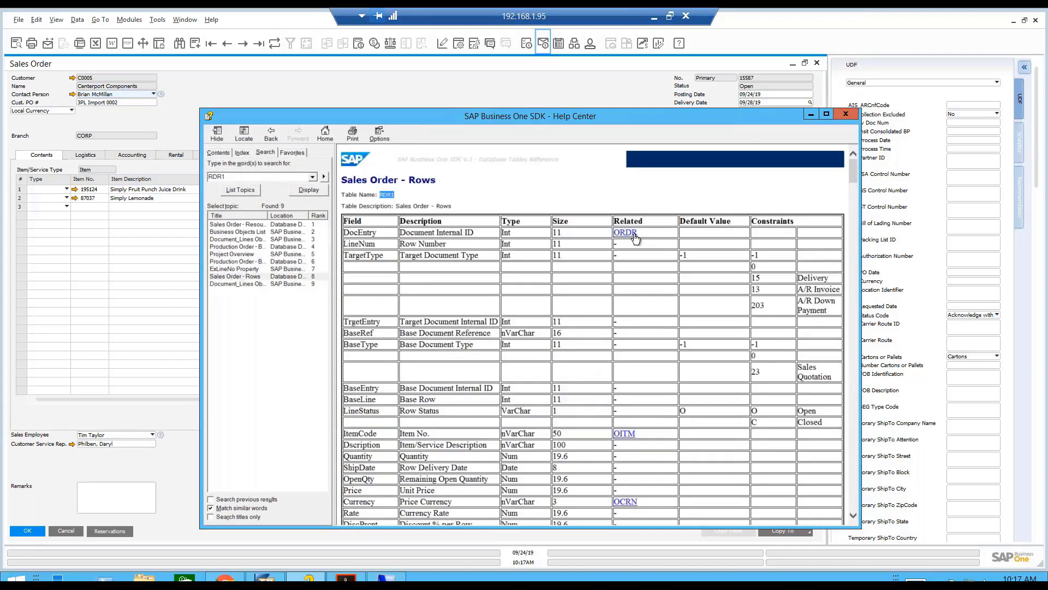
scroll(625, 489, "down", 1)
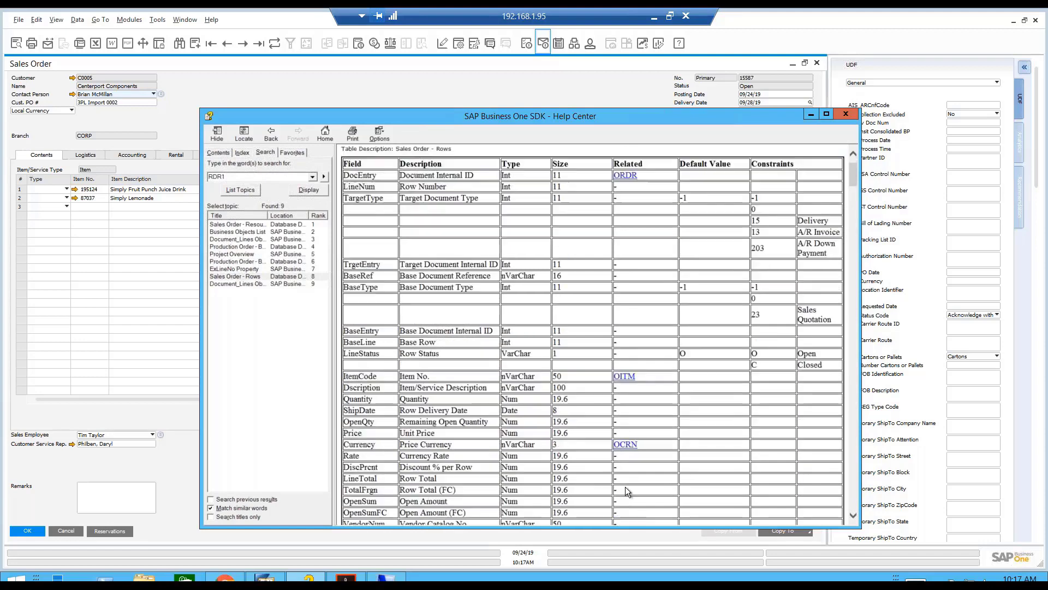
scroll(625, 491, "down", 1)
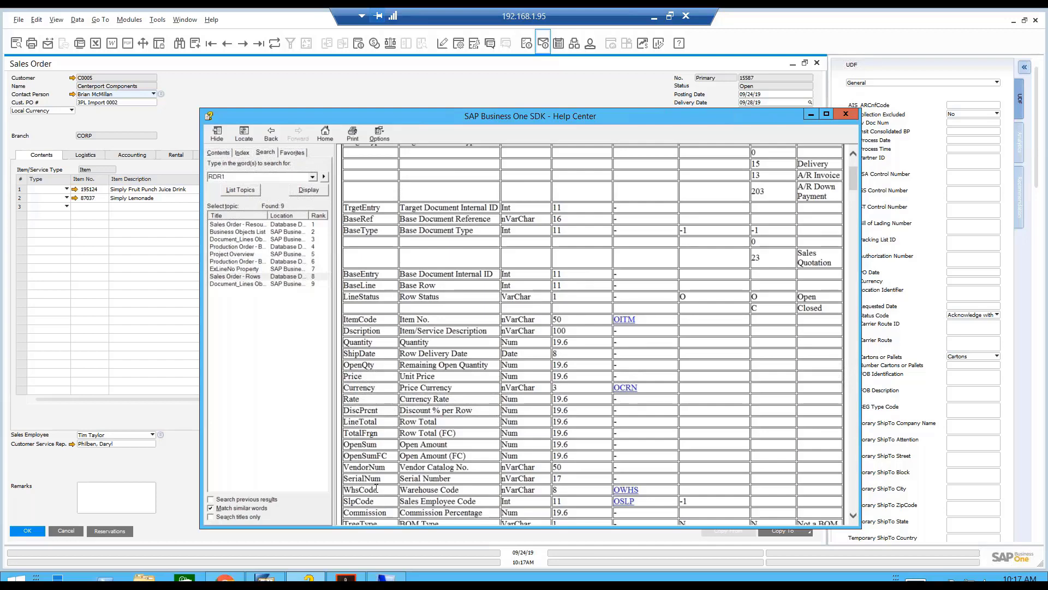
Review the OWHS warehouse table linked from the WhsCode field, and return to the RDR1 reference to view its key list.
left_click(628, 492)
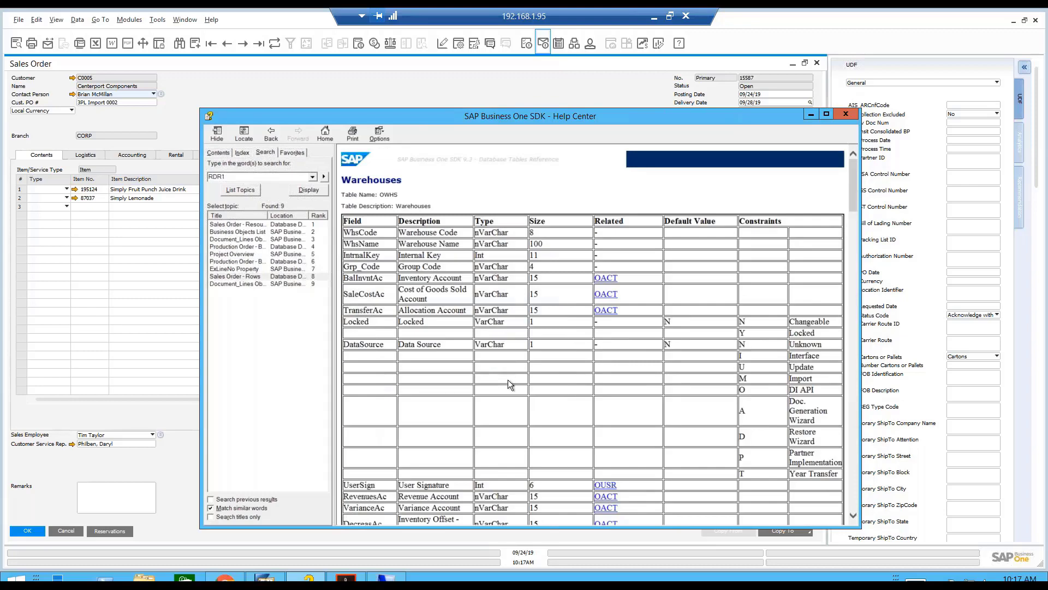
scroll(509, 401, "down", 4)
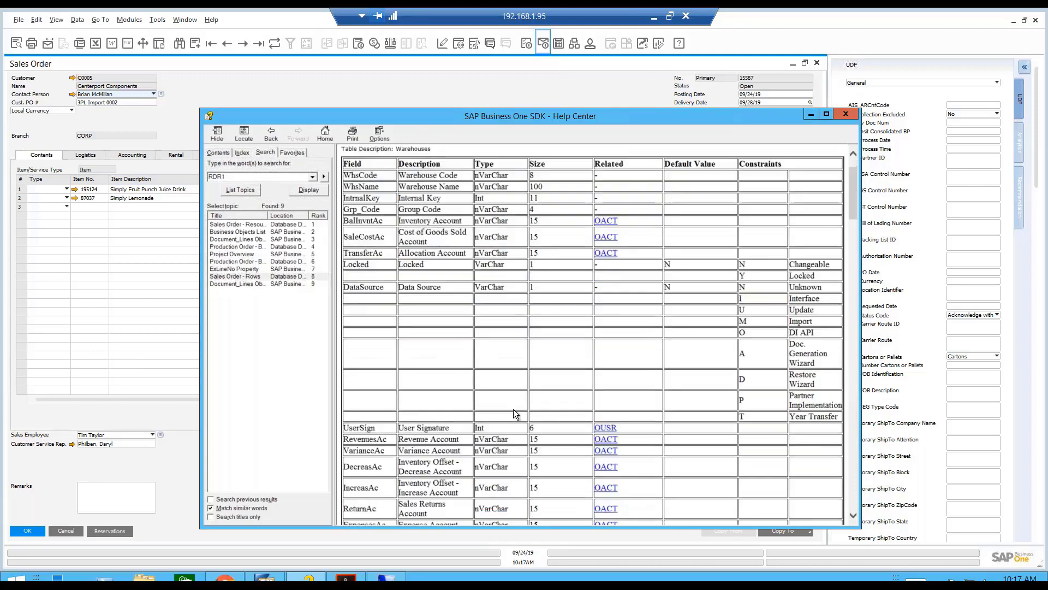
scroll(513, 414, "down", 2)
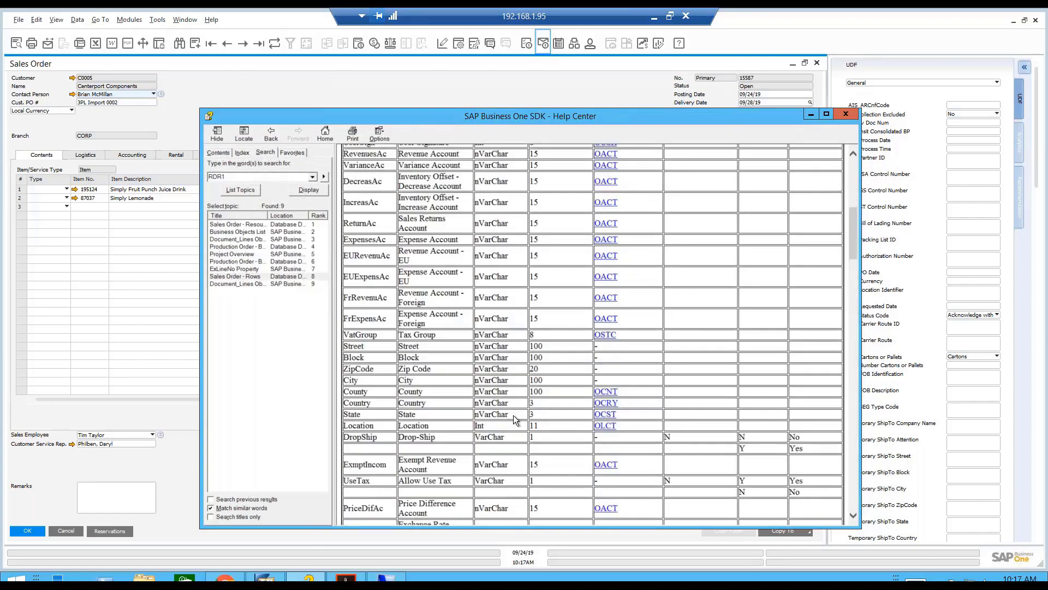
scroll(514, 415, "up", 3)
left_click(271, 135)
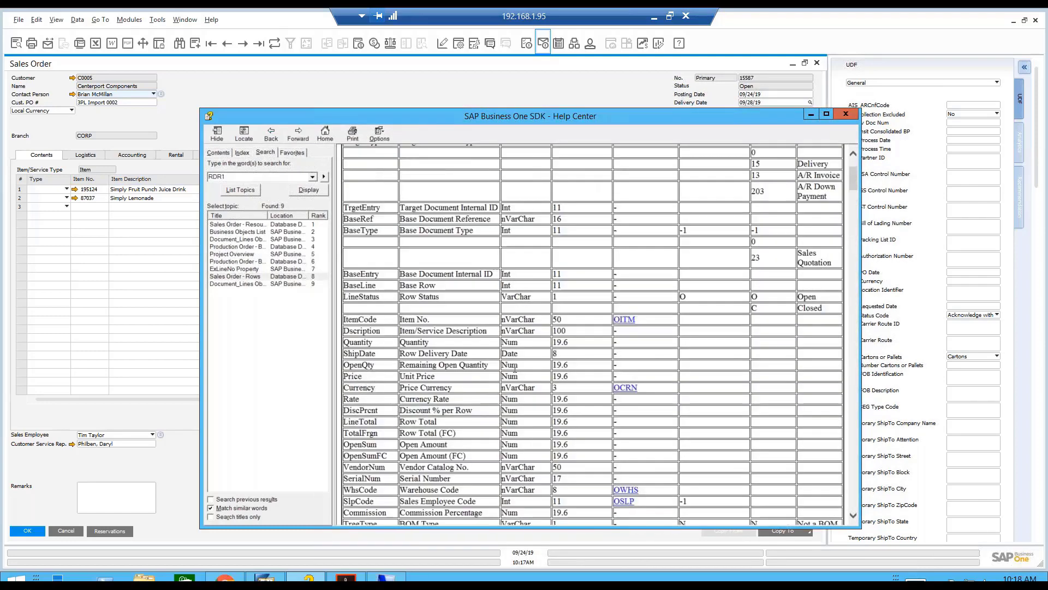
left_click_drag(854, 180, 837, 515)
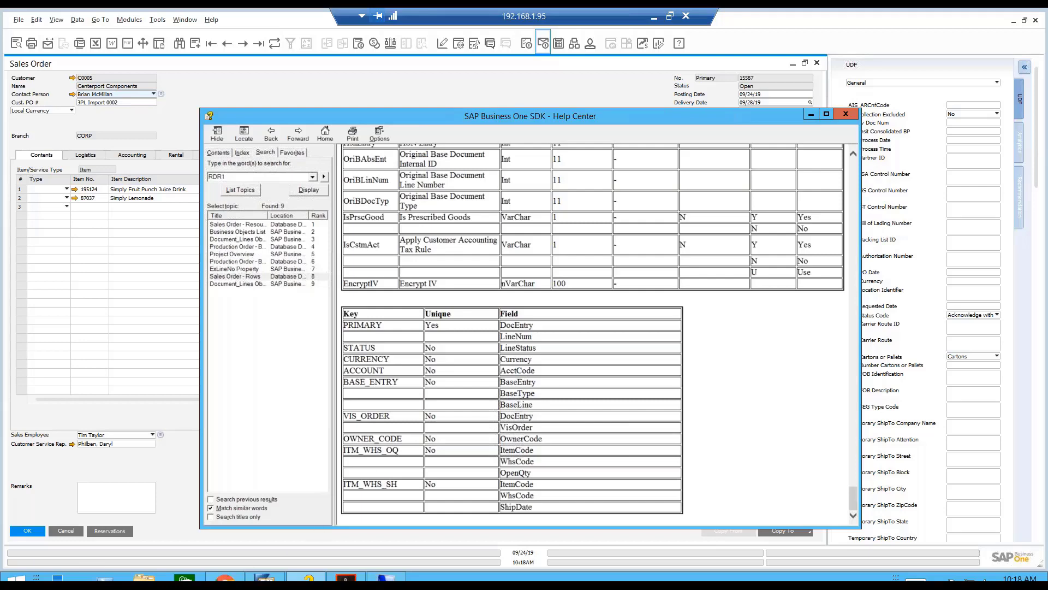
Switch to the SAP Help Portal in the browser and look through the SAP Business One 9.3 documentation for the Online Help.
left_click(226, 579)
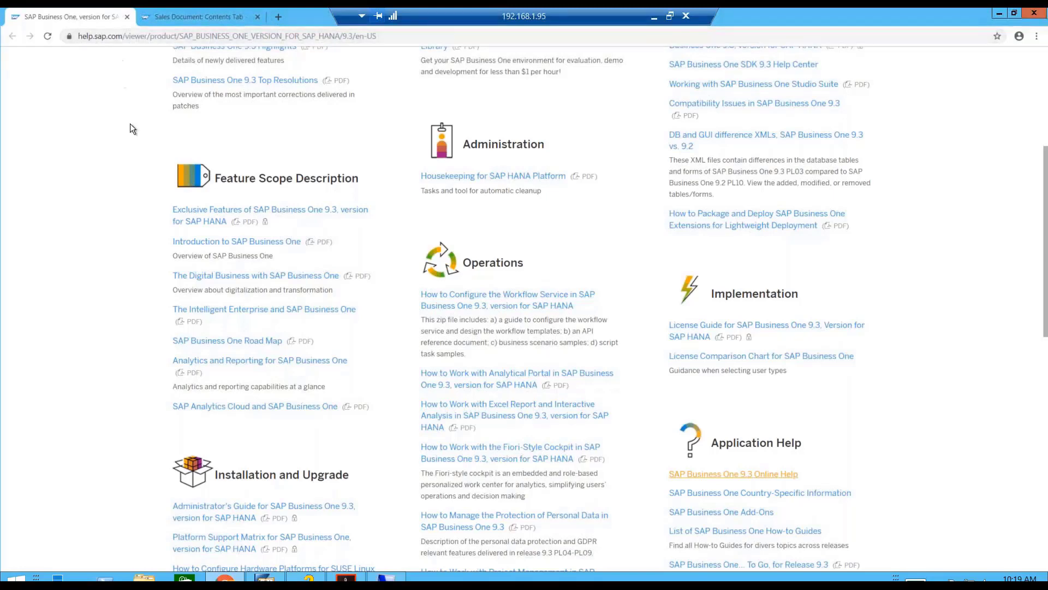
scroll(143, 145, "up", 5)
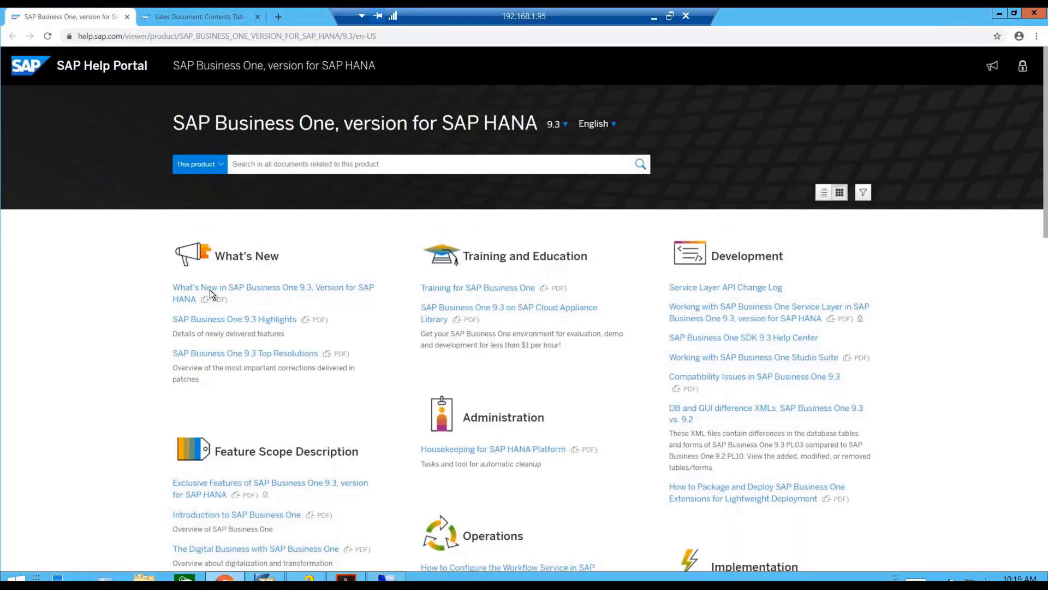
scroll(857, 410, "down", 3)
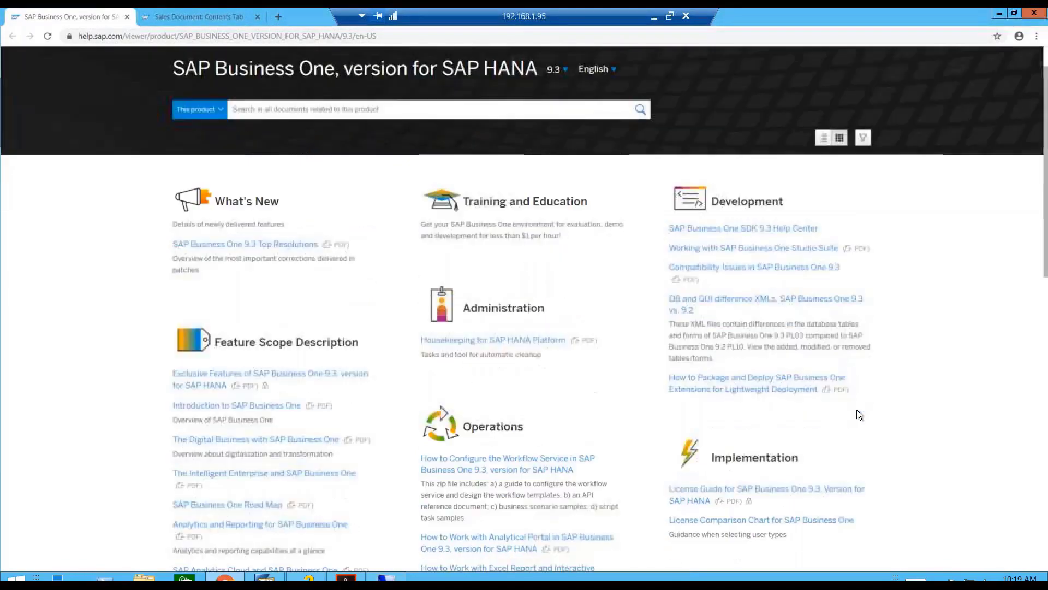
scroll(889, 423, "down", 2)
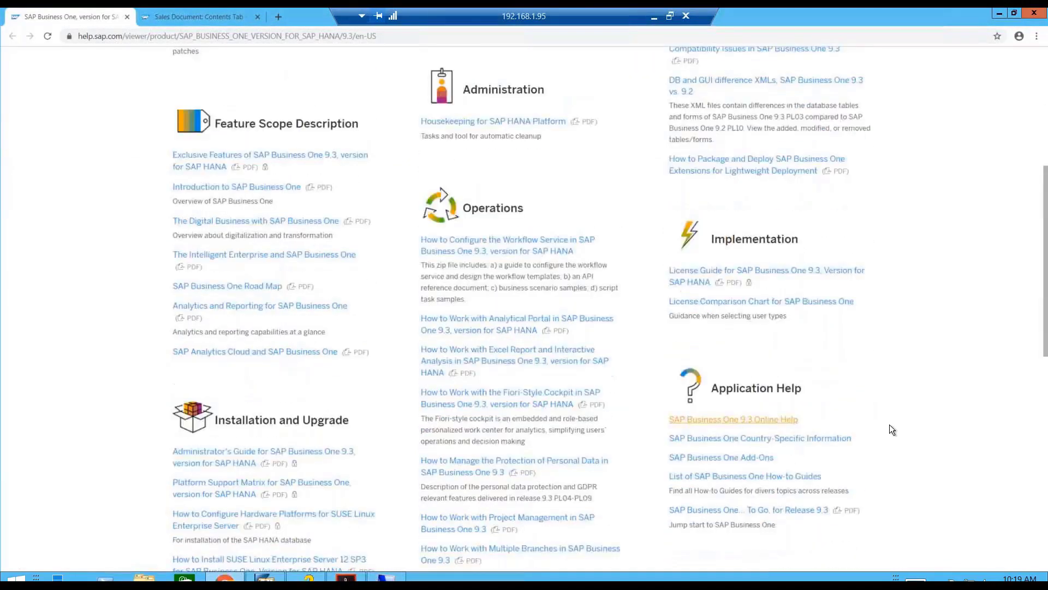
scroll(891, 432, "down", 1)
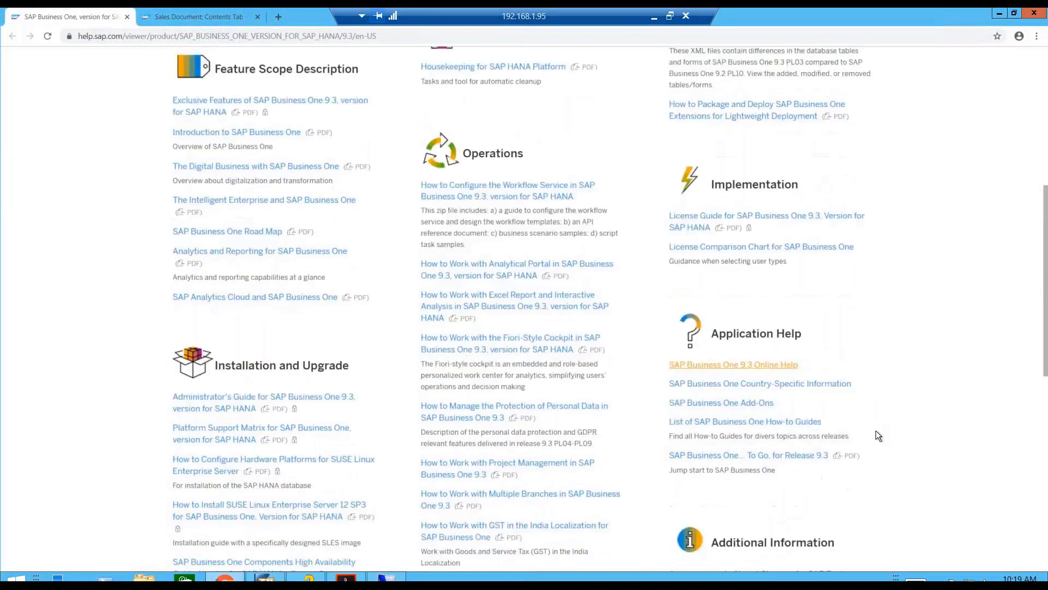
left_click(771, 368)
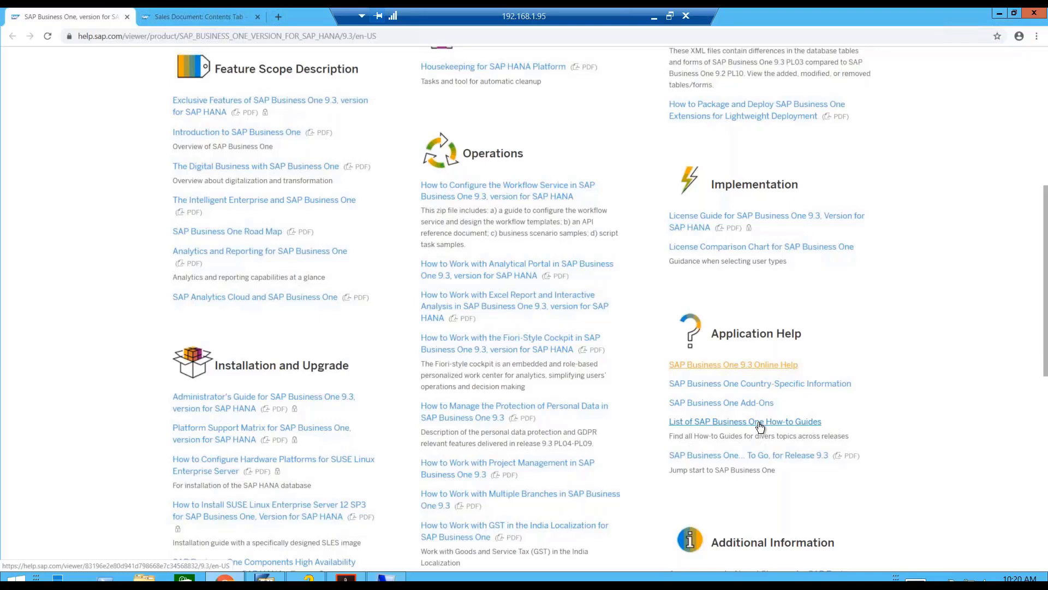
Show the Sales Document: Contents Tab help page and read its field descriptions, from the table header fields to Items per Unit.
left_click(200, 17)
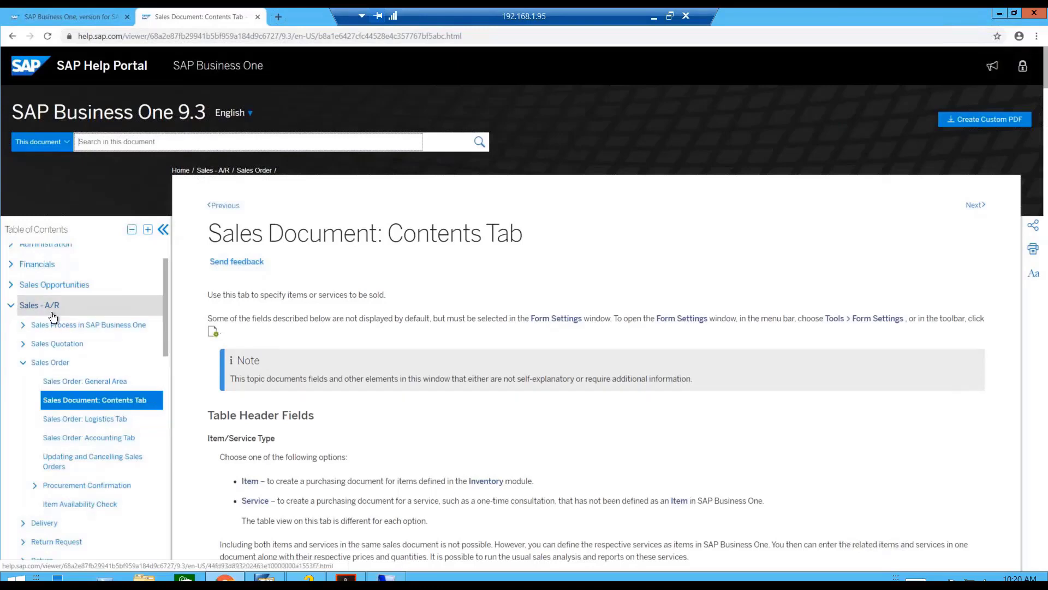
scroll(166, 273, "up", 1)
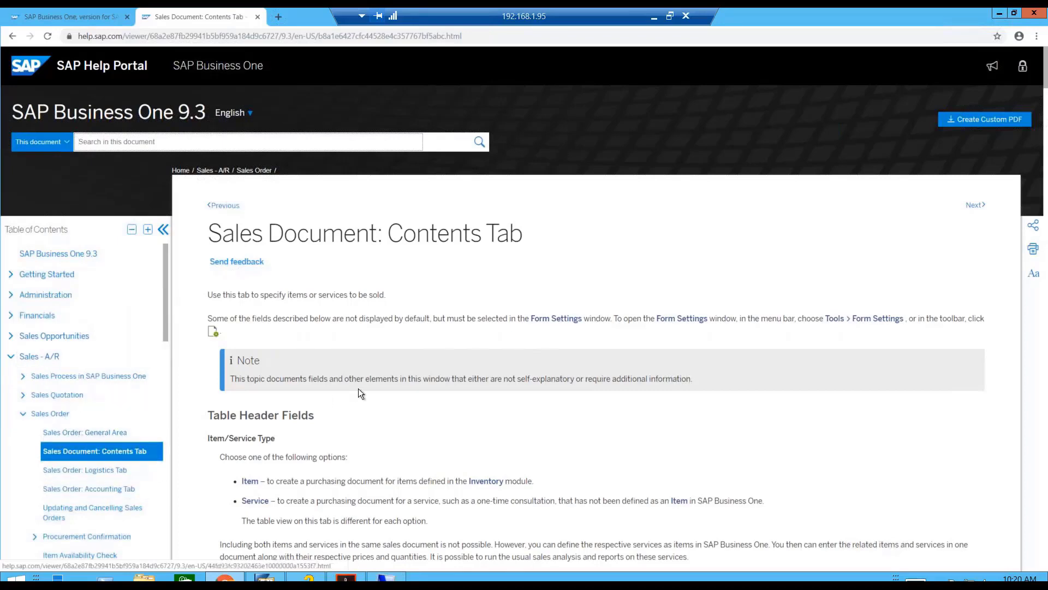
scroll(411, 409, "down", 2)
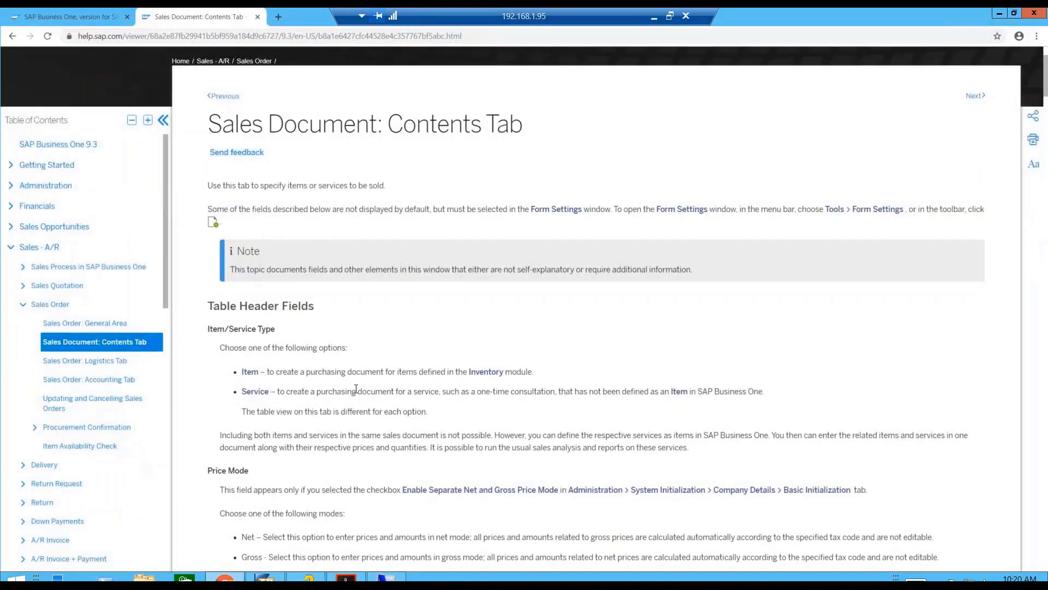
scroll(356, 389, "down", 2)
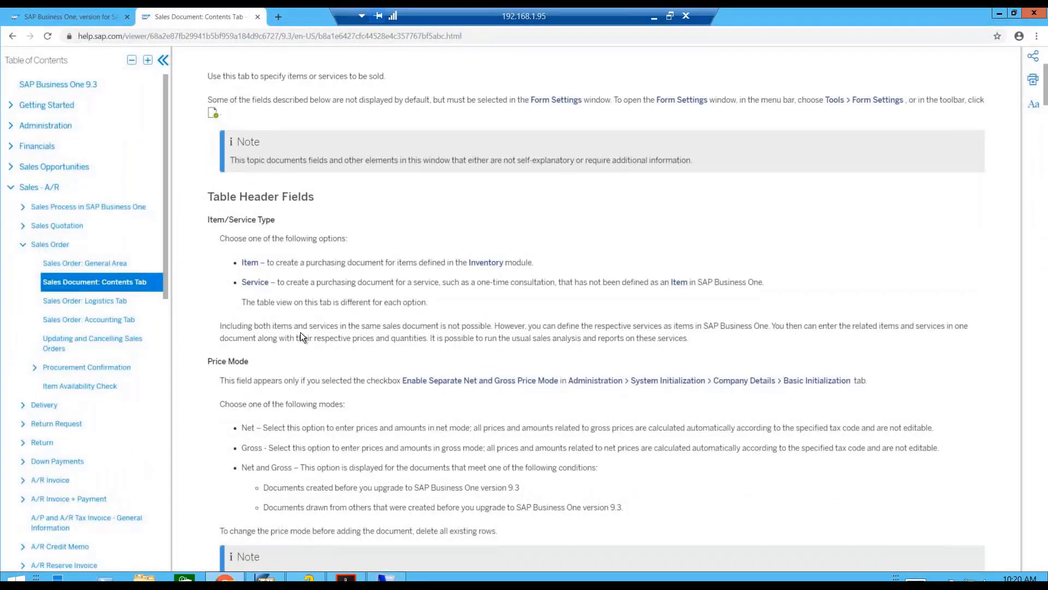
scroll(302, 333, "down", 3)
scroll(337, 418, "down", 4)
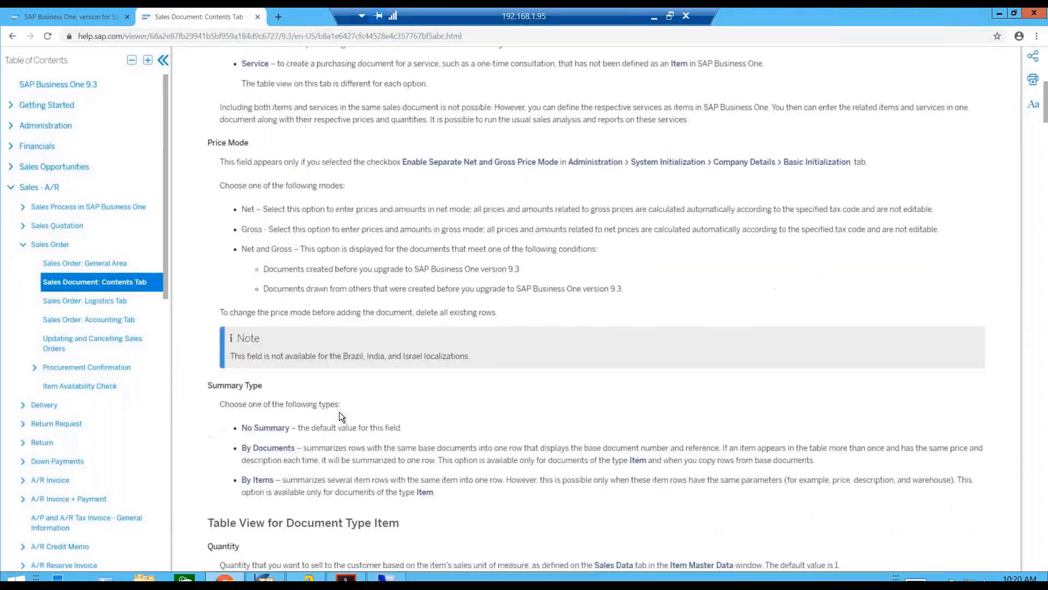
scroll(271, 401, "down", 14)
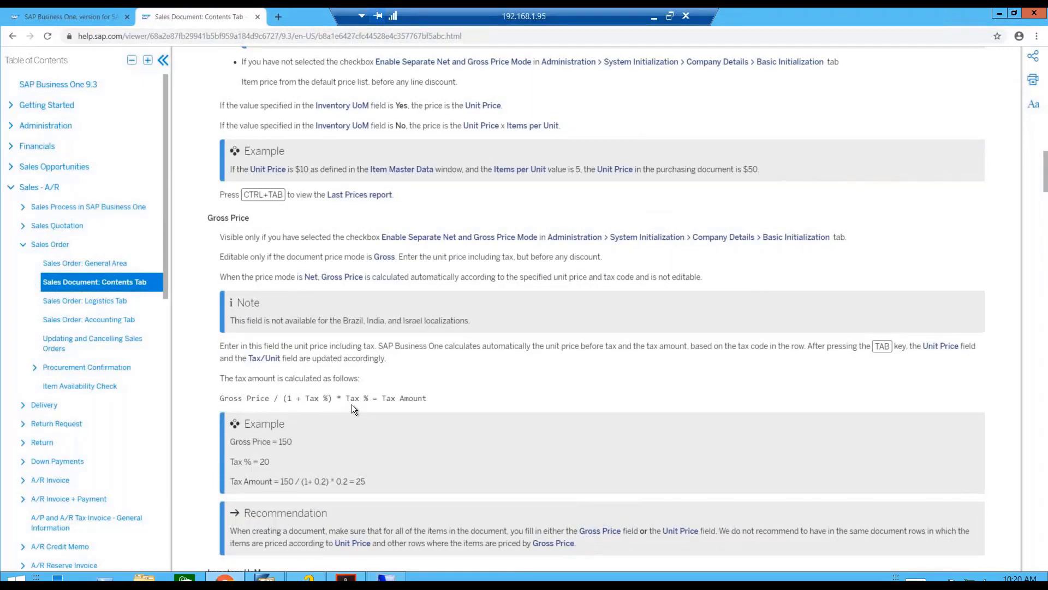
scroll(352, 404, "down", 4)
scroll(355, 405, "down", 7)
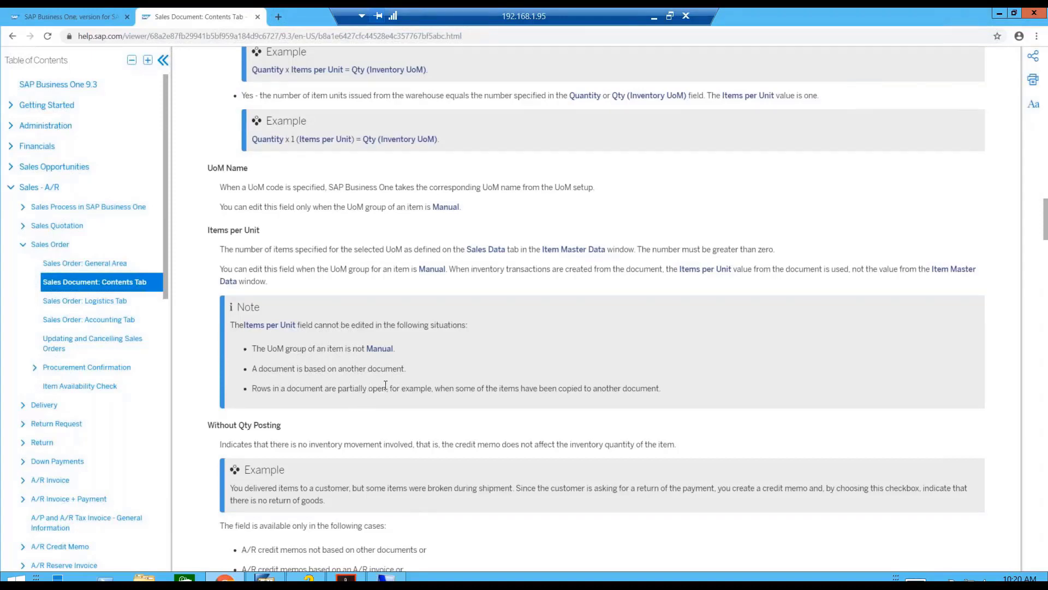
Switch to the How to Define and Use User-Defined Values PDF and examine its title page and the query syntax on page 17.
left_click(346, 578)
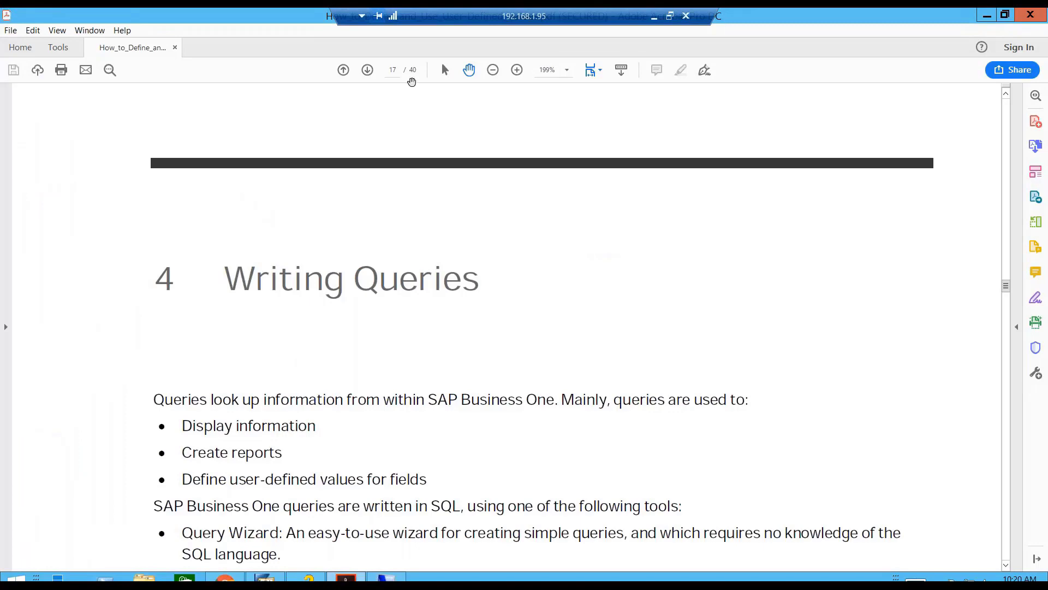
scroll(442, 273, "down", 1)
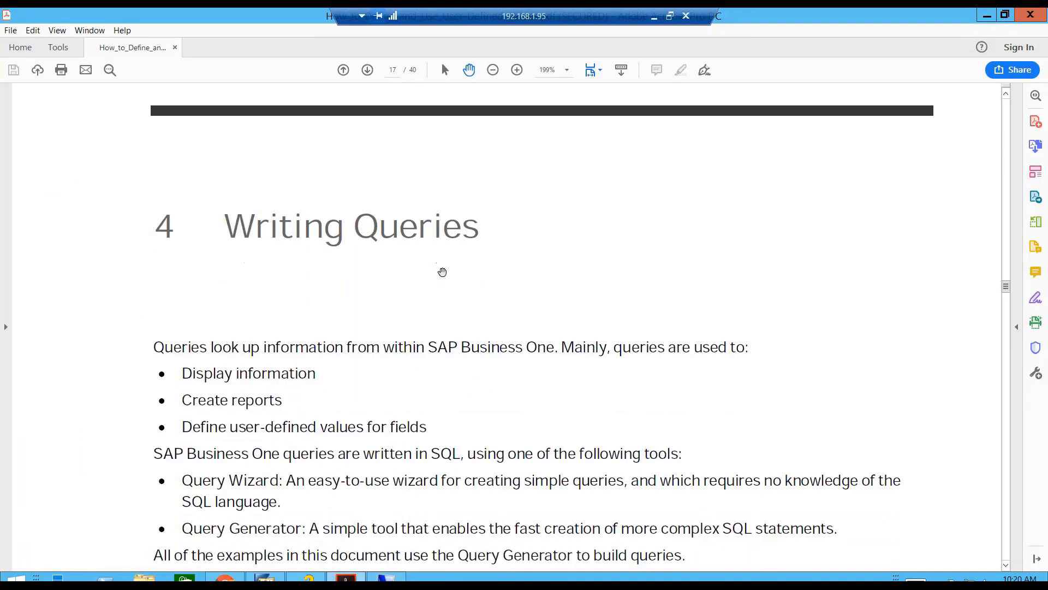
scroll(442, 271, "up", 1)
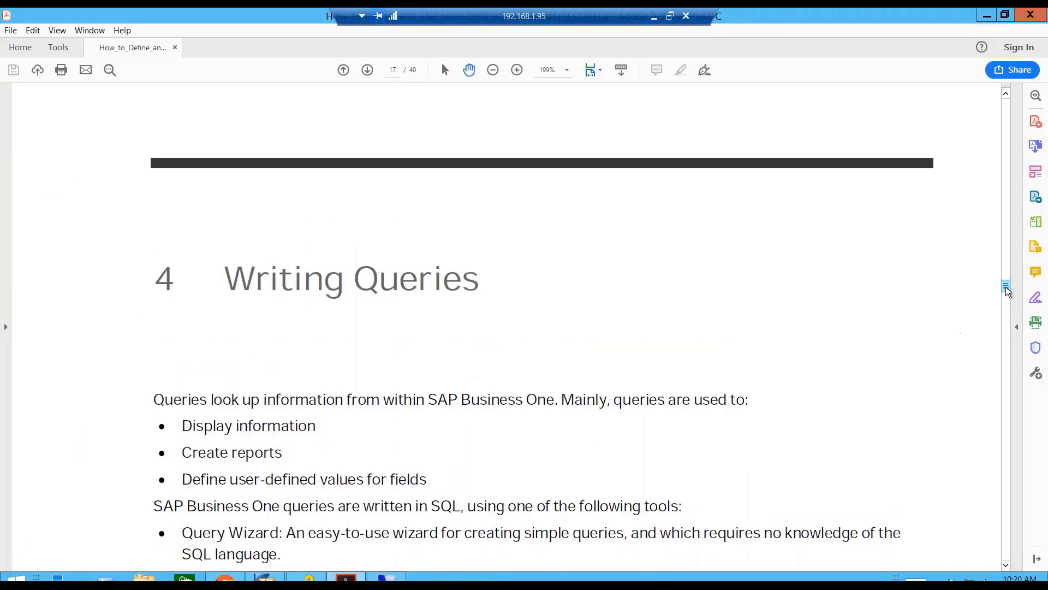
left_click(1008, 253)
left_click_drag(1008, 253, 988, 90)
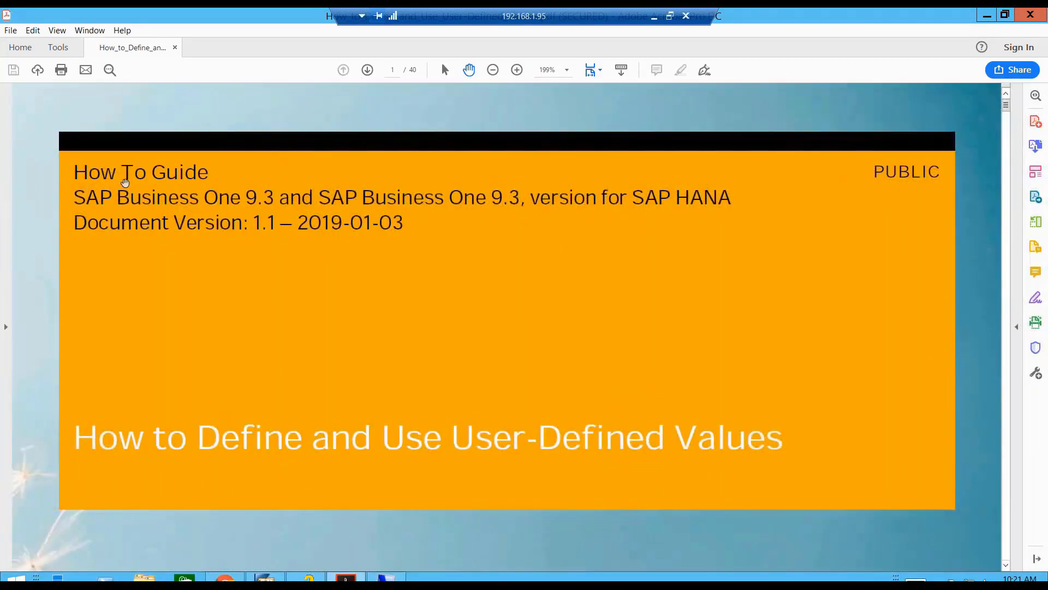
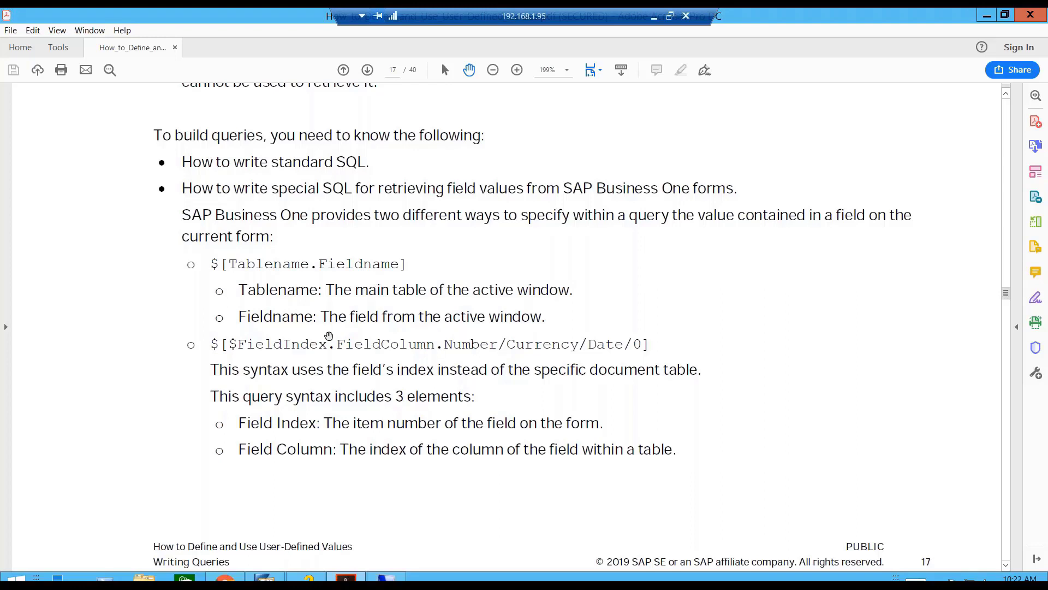
scroll(306, 328, "down", 1)
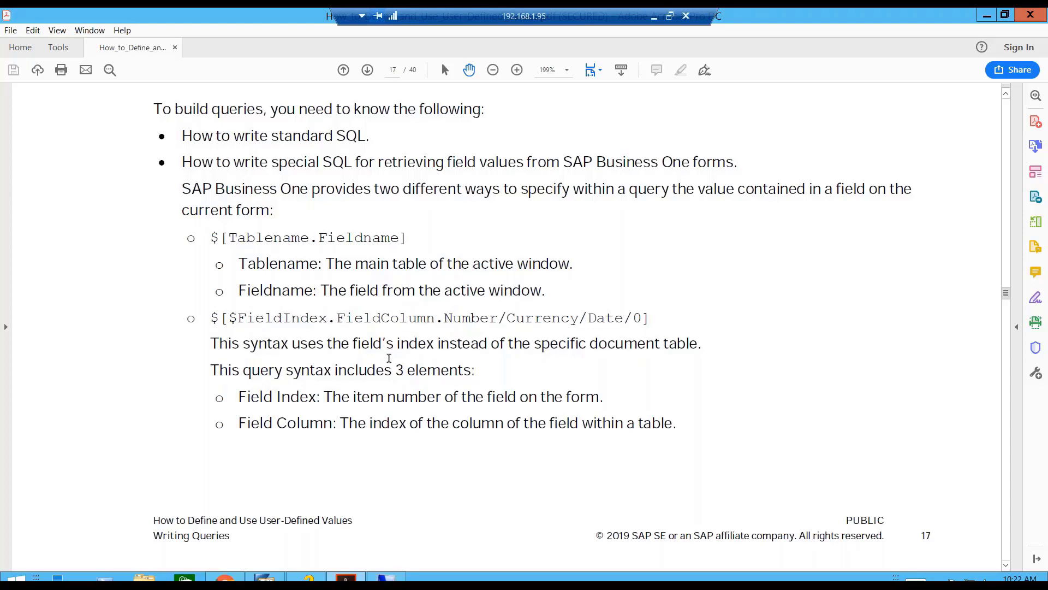
Minimize the PDF, the browser help and the SDK Help Center, and close the Sales Order and Business Partner Master Data windows.
scroll(389, 359, "down", 10)
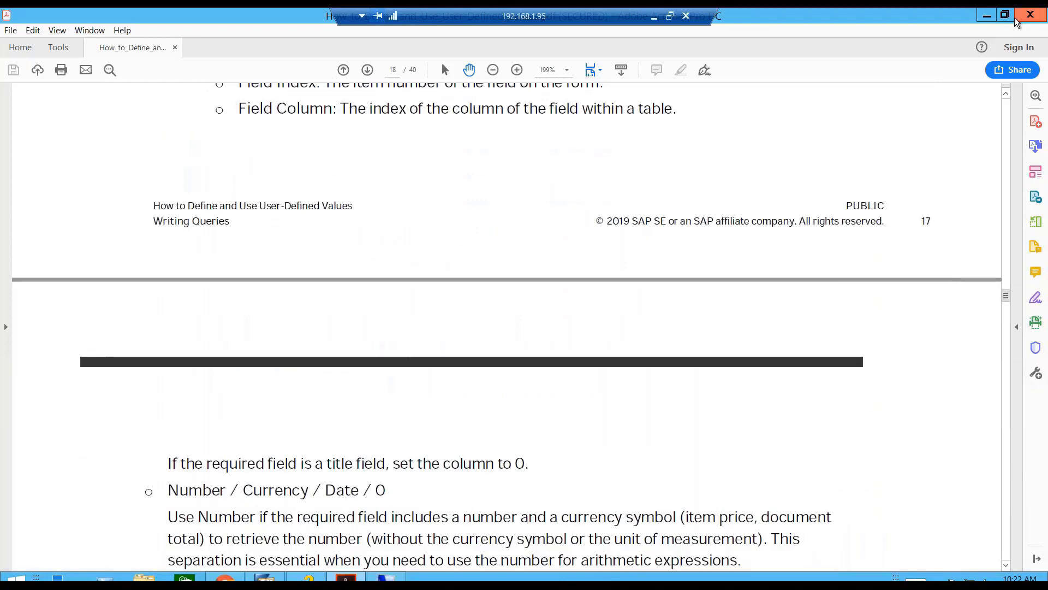
left_click(986, 16)
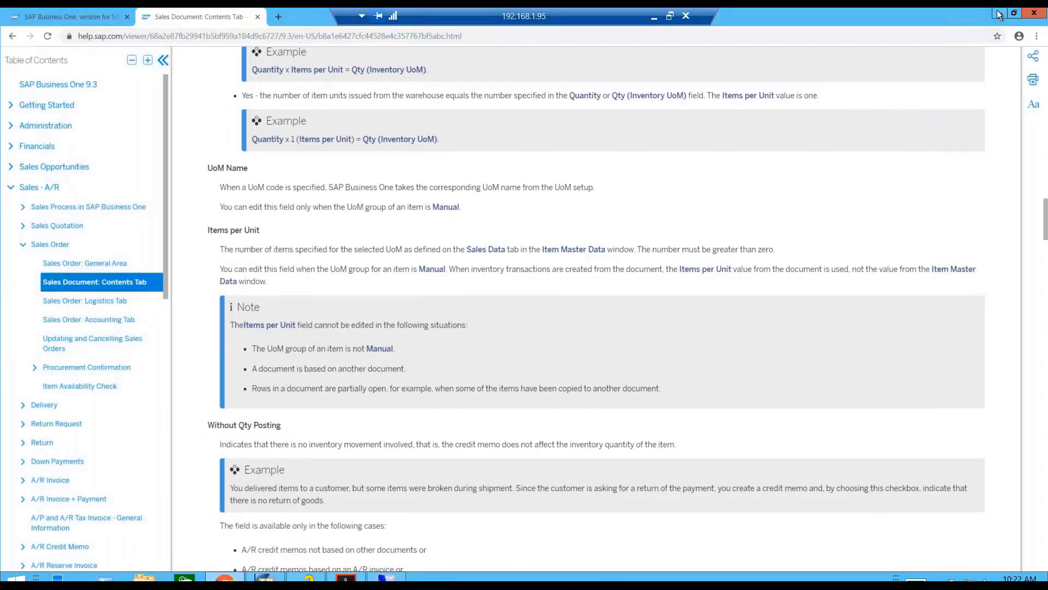
left_click(998, 13)
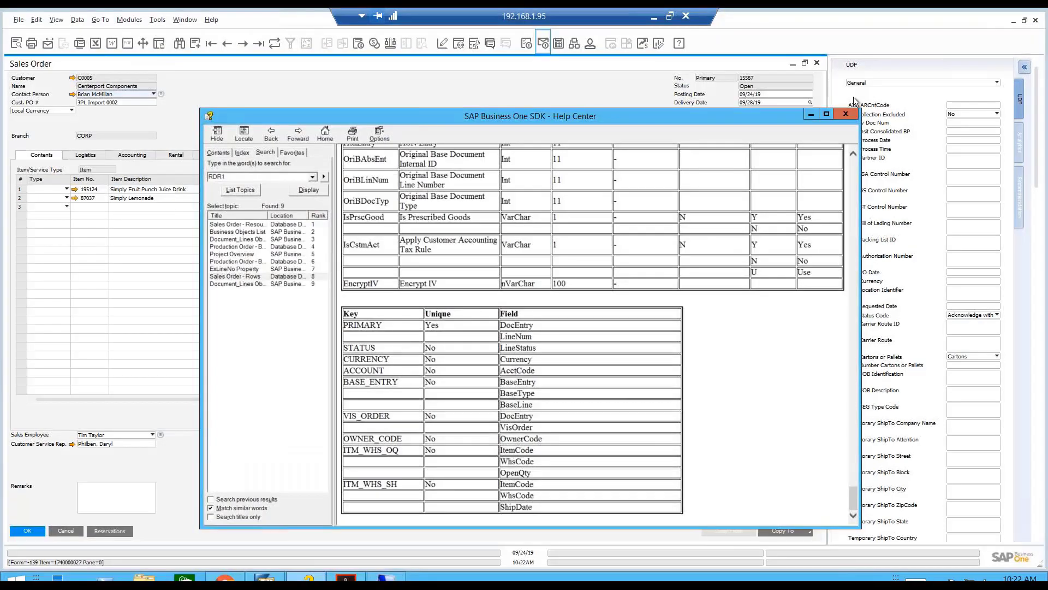
left_click(810, 115)
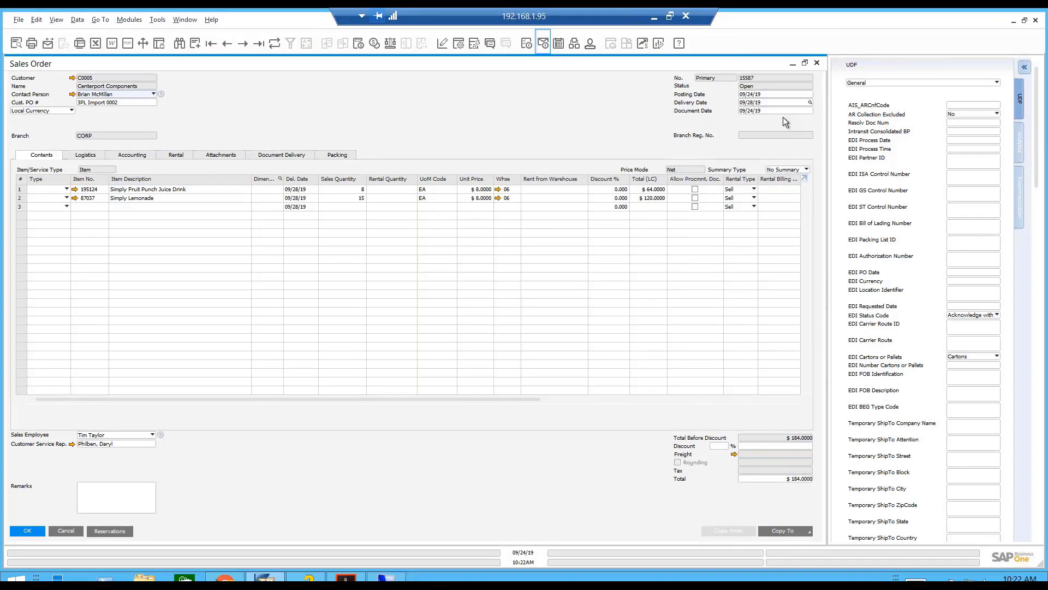
left_click(816, 64)
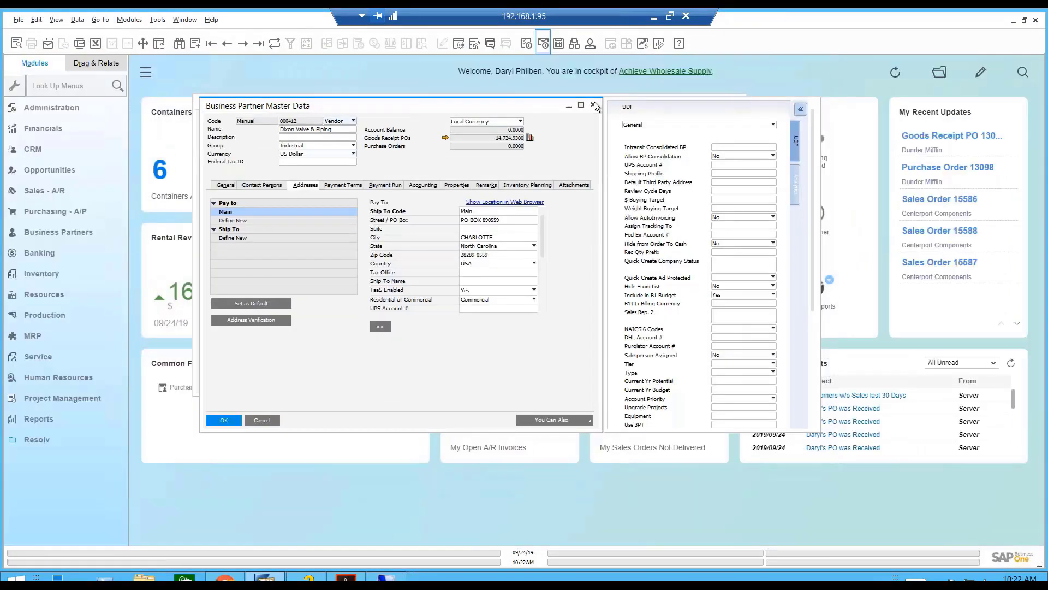
left_click(594, 102)
left_click(737, 101)
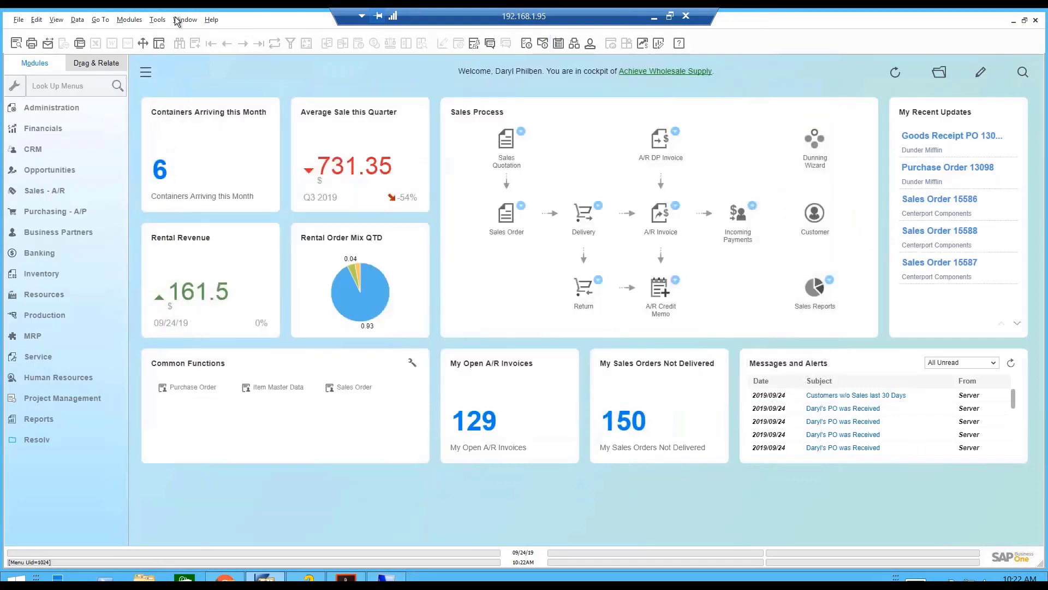
Start the Query Wizard, advance to table selection and bring up the list of tables for the first row.
left_click(158, 20)
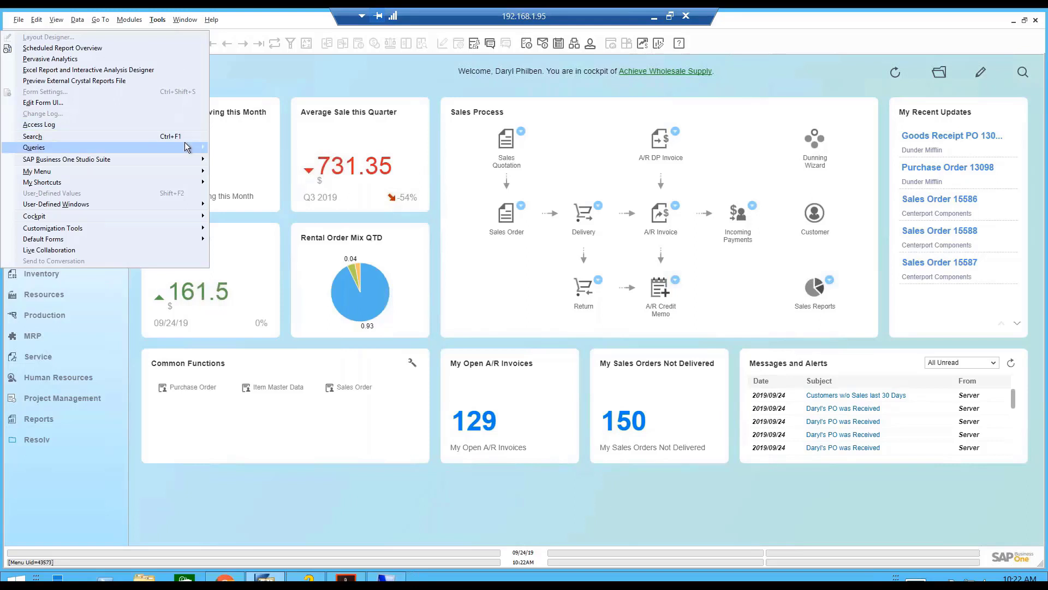
mouse_move(185, 149)
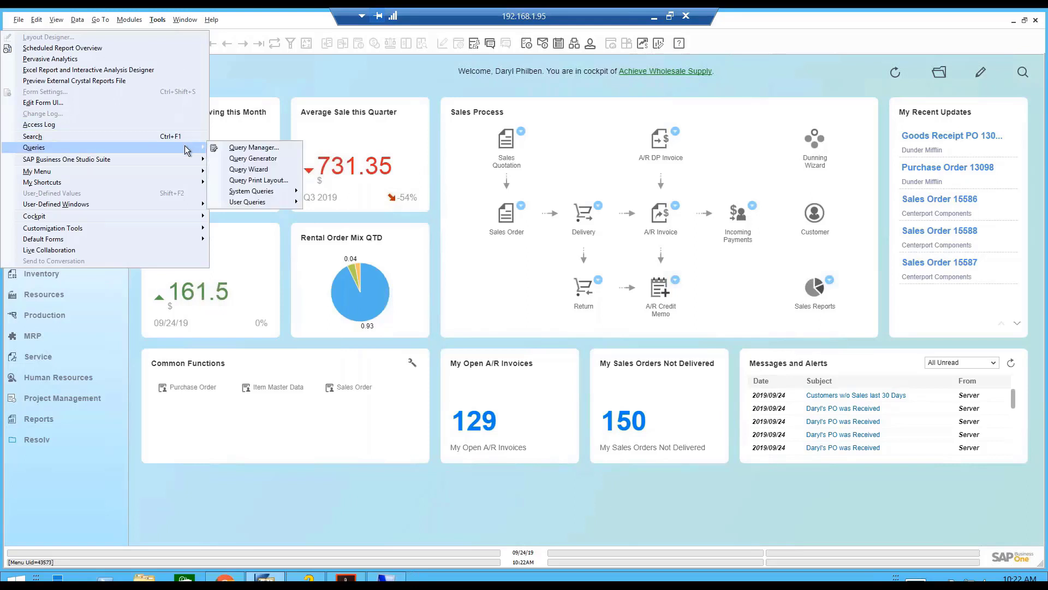
left_click(259, 174)
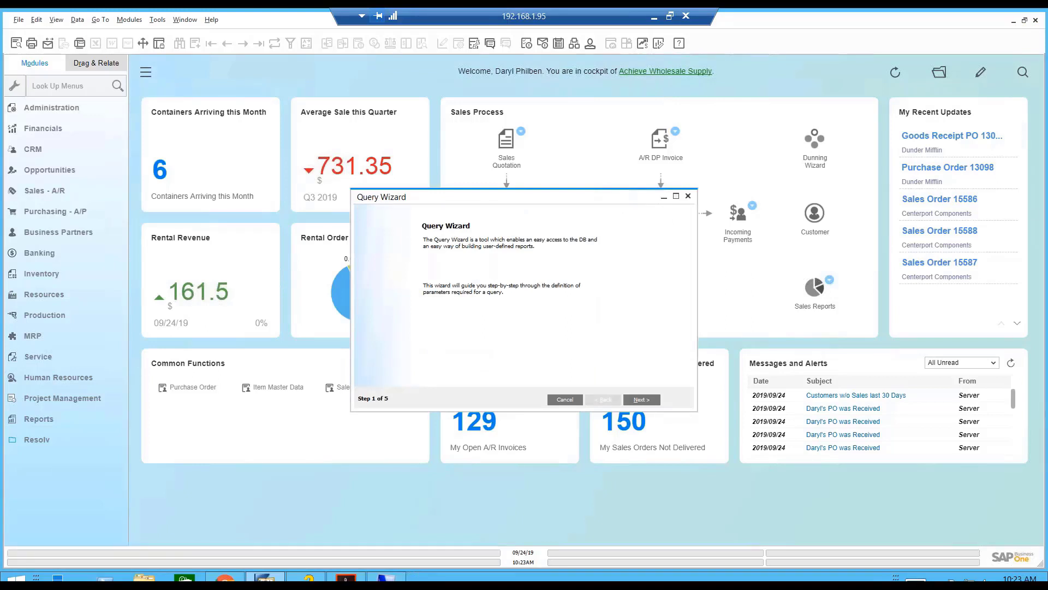
left_click(646, 401)
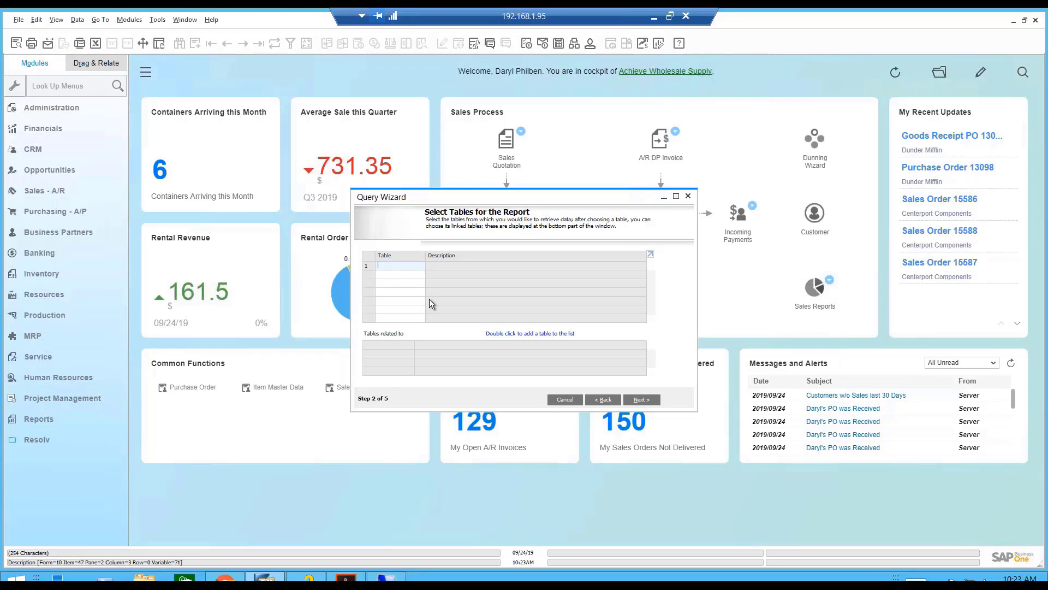
key("Tab")
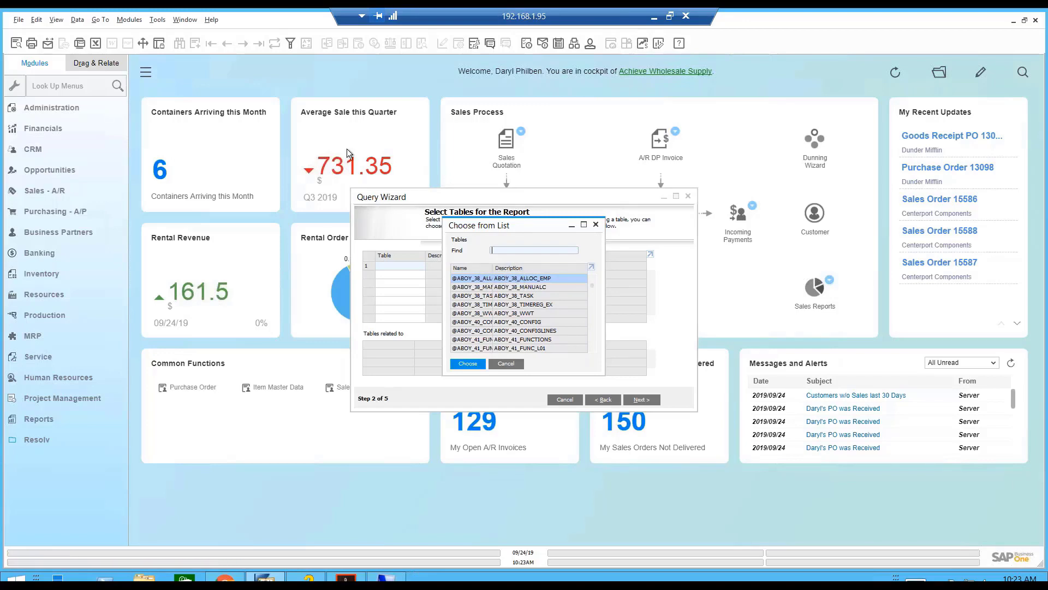
Clear the existing filter on the table list and filter it to descriptions equal to "Sales ORder".
left_click(295, 44)
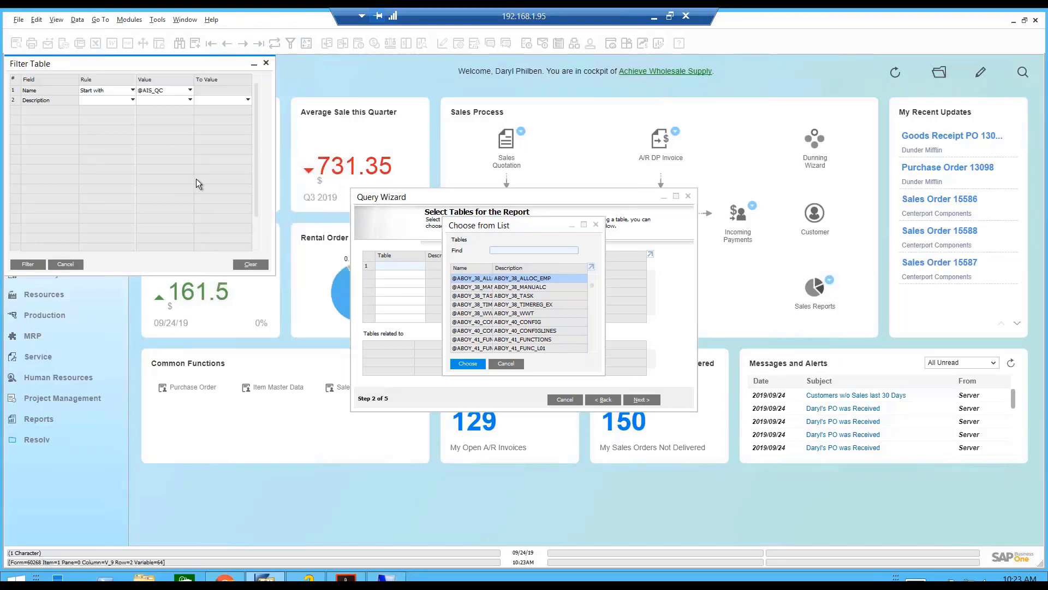
left_click(252, 265)
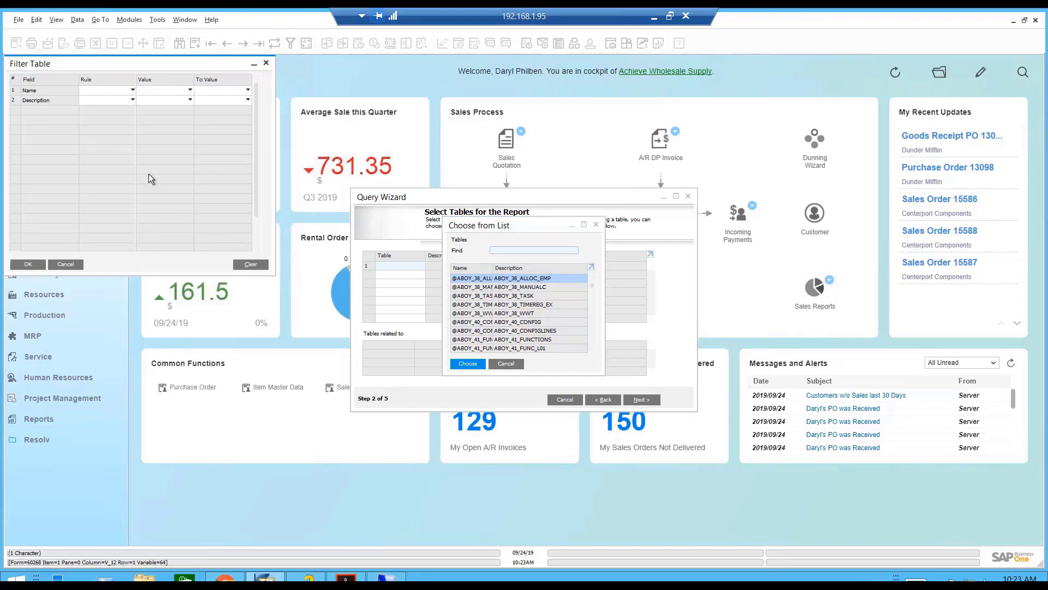
left_click(130, 100)
left_click(112, 109)
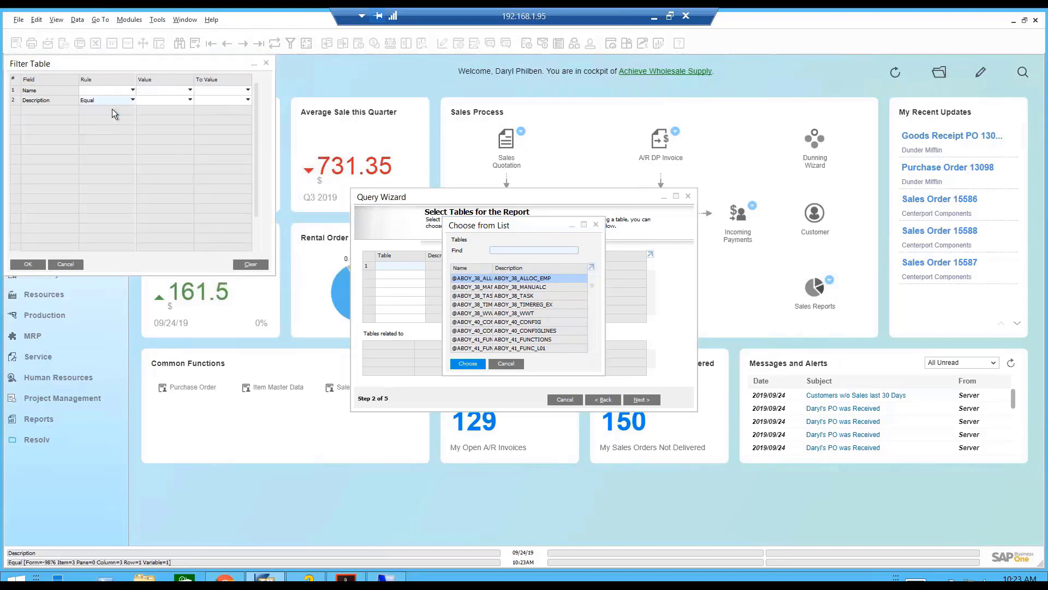
left_click(158, 99)
left_click(159, 108)
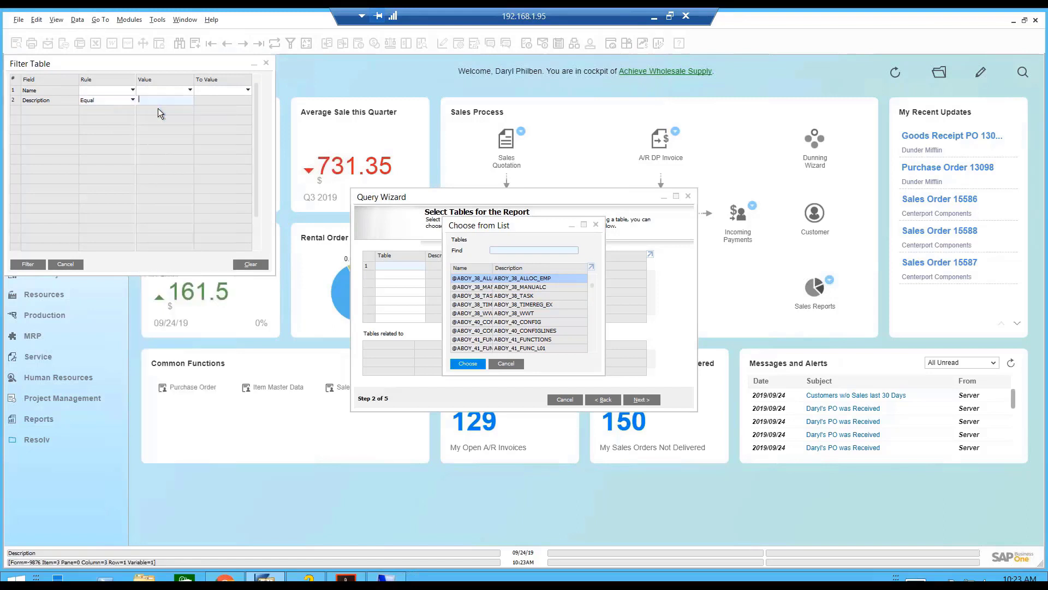
type("Sales ORder")
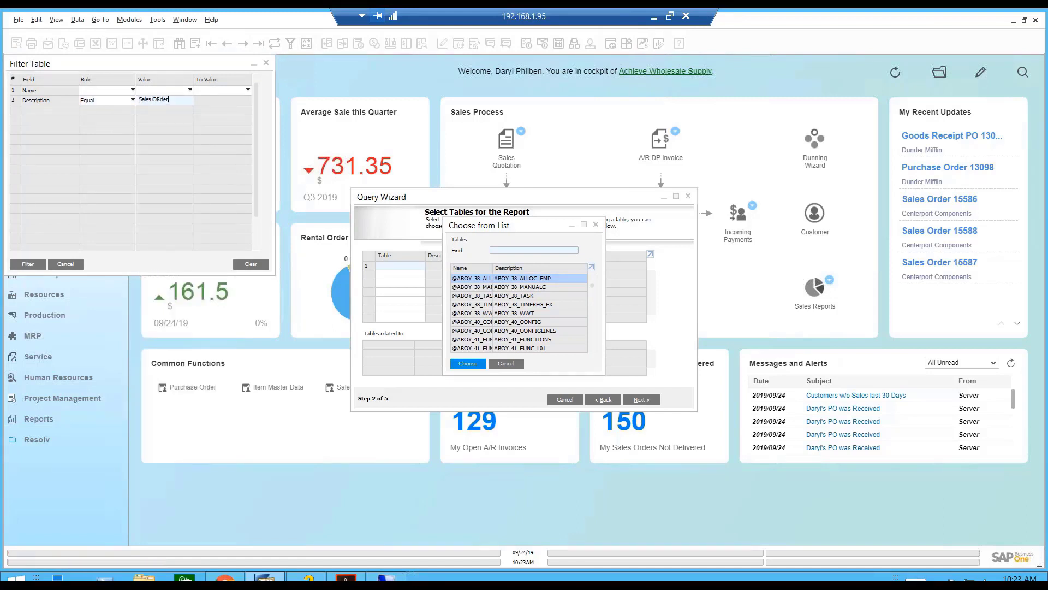
left_click(32, 263)
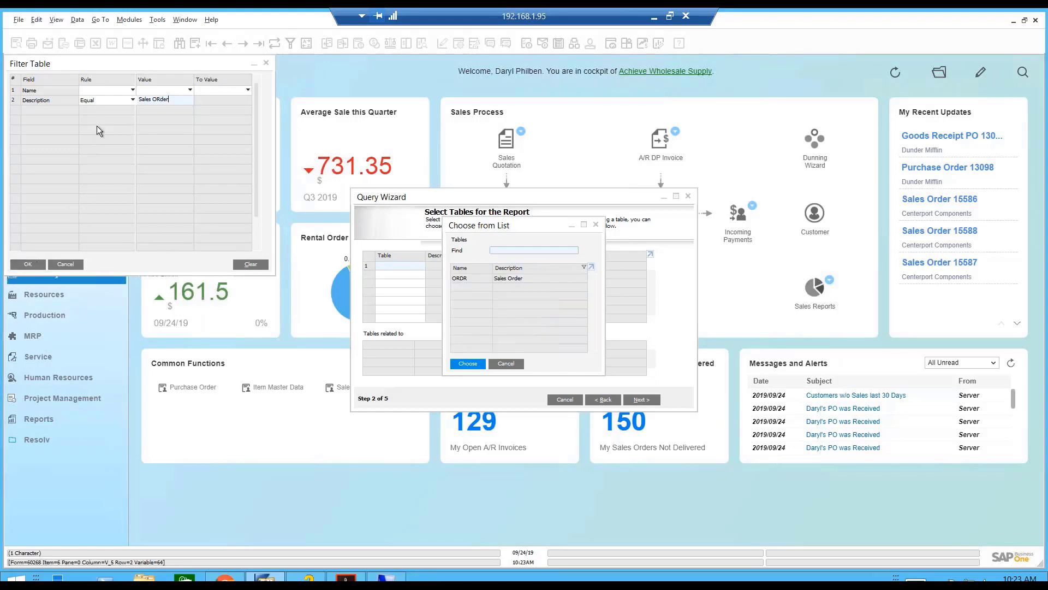
left_click(179, 98)
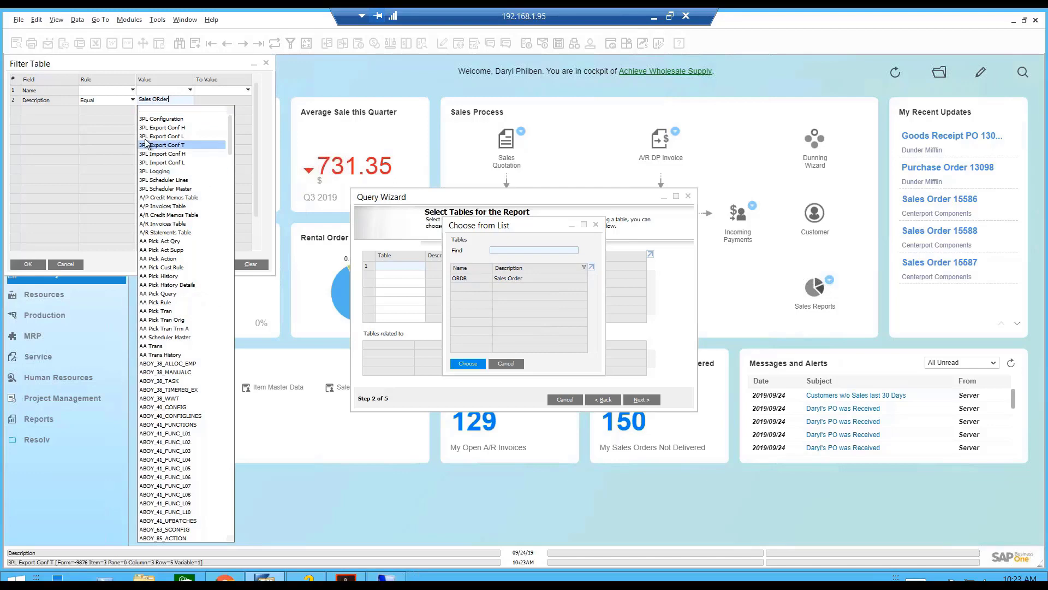
left_click(170, 100)
left_click_drag(174, 99, 150, 101)
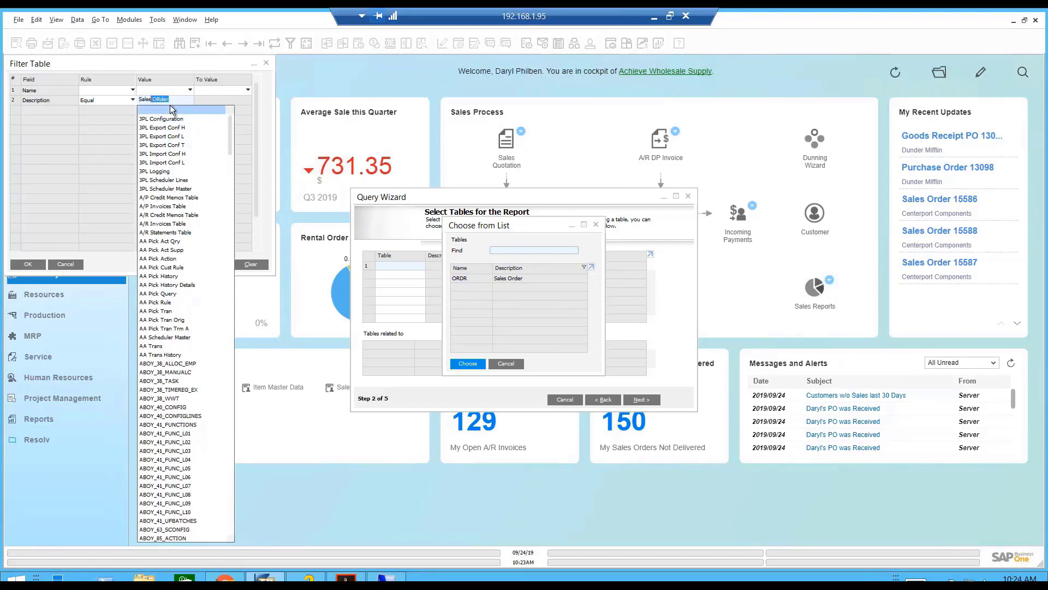
left_click(172, 98)
left_click(172, 99)
left_click(171, 106)
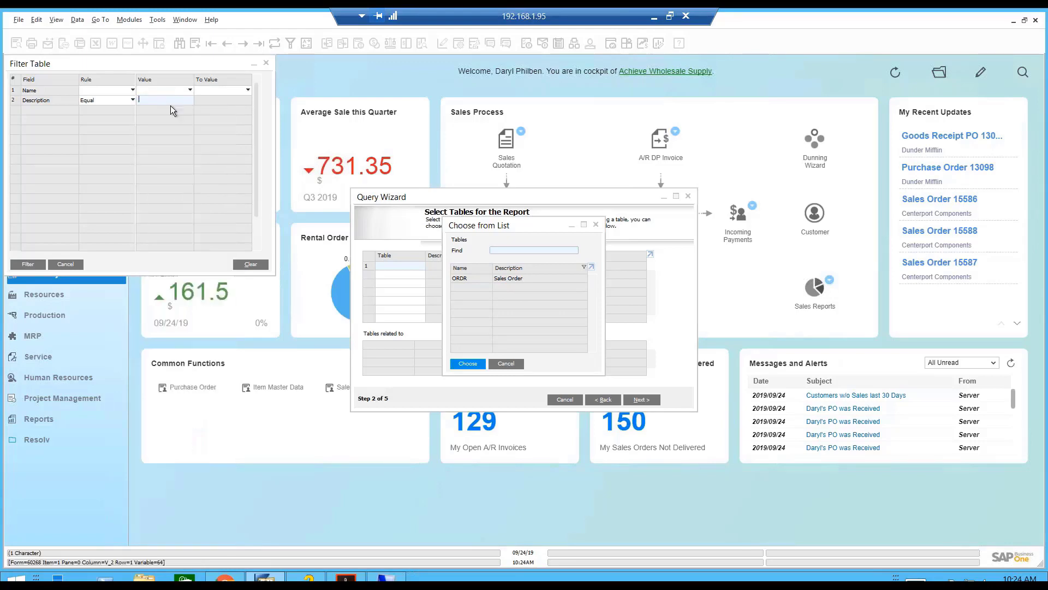
type("Sales")
Change the Description filter rule to Contains with the value "Sales Order", apply it and close the filter window.
left_click(106, 99)
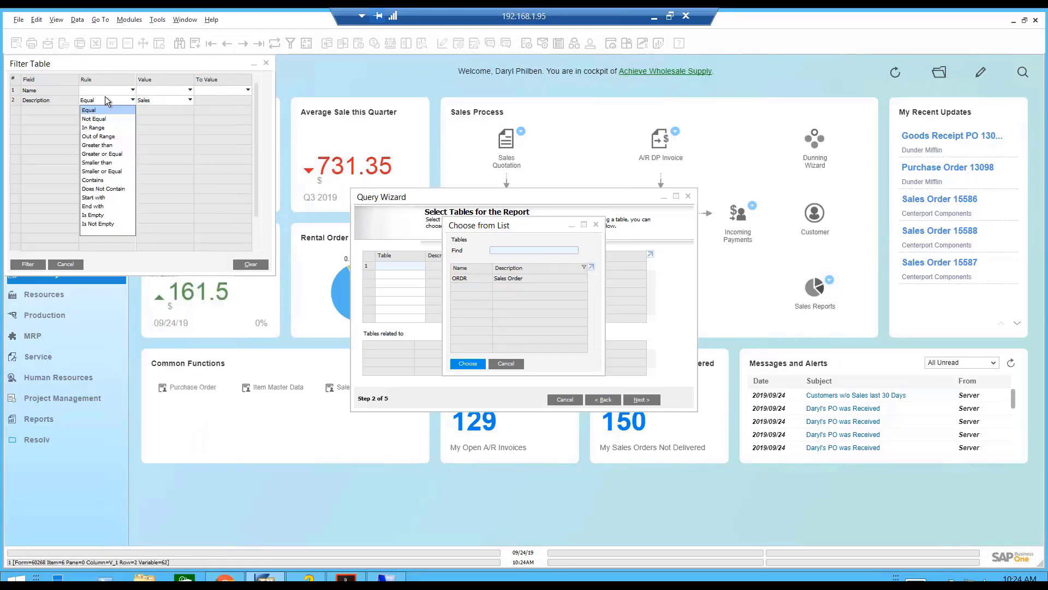
left_click(104, 179)
left_click(167, 100)
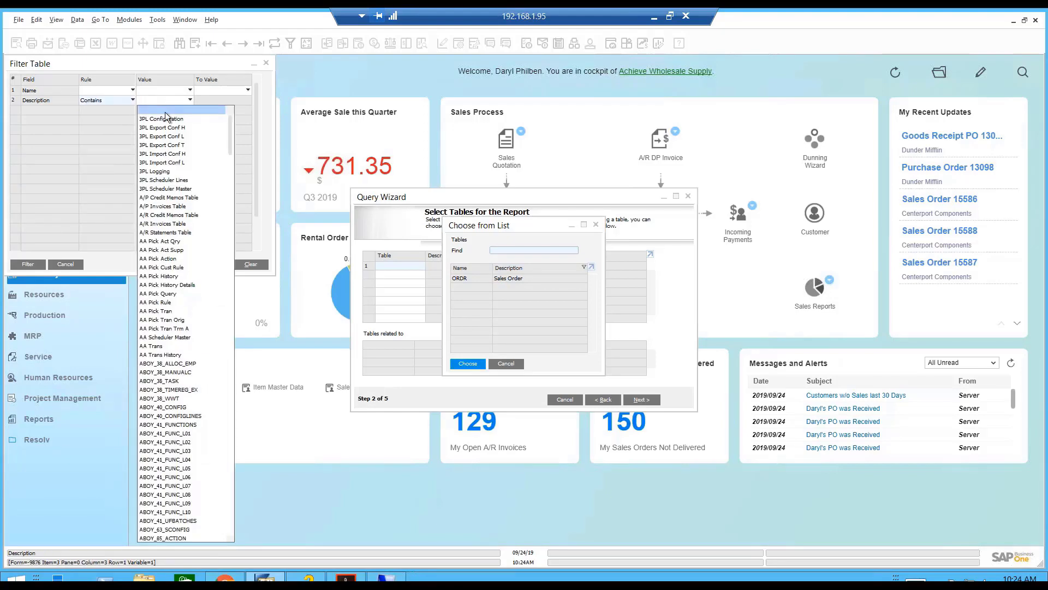
left_click(165, 111)
type("Sales ")
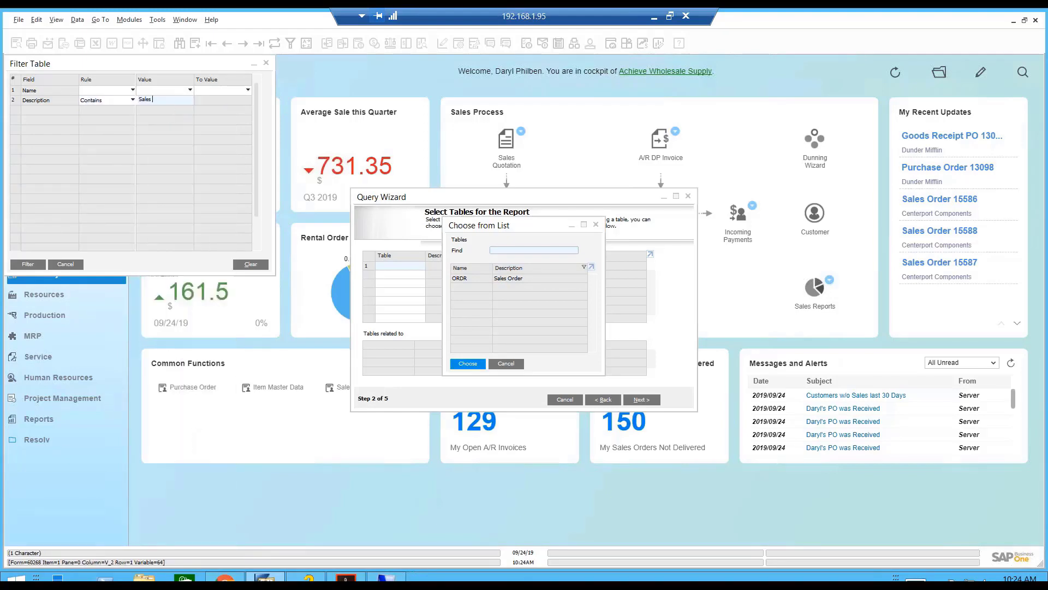
type("Order")
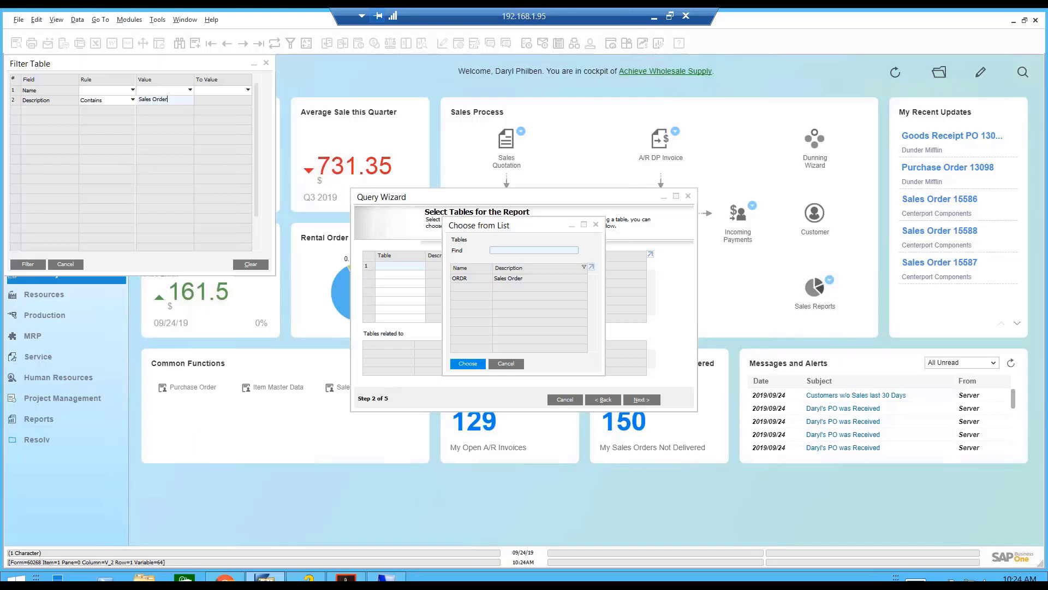
left_click(32, 264)
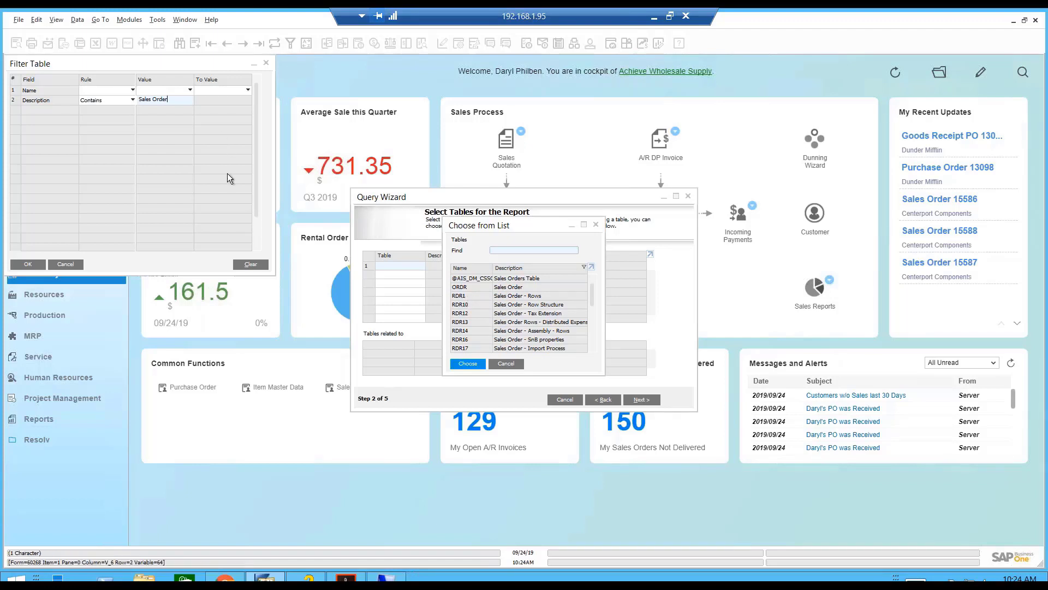
left_click(31, 264)
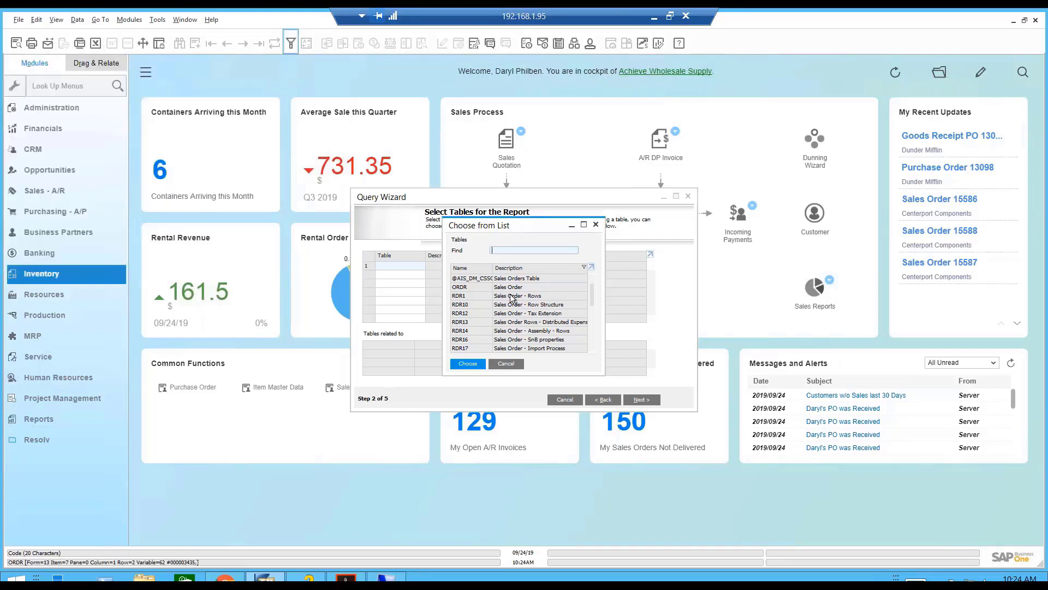
Add the RDR1 Sales Order - Rows table and its related ORDR table to the query, and proceed to field selection.
left_click(518, 298)
double_click(518, 298)
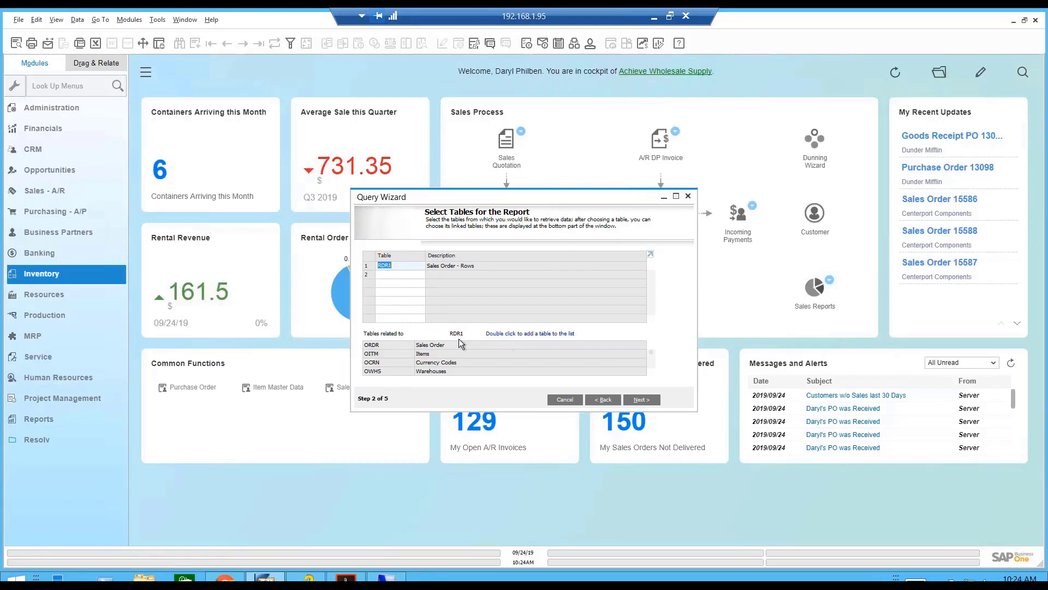
double_click(383, 344)
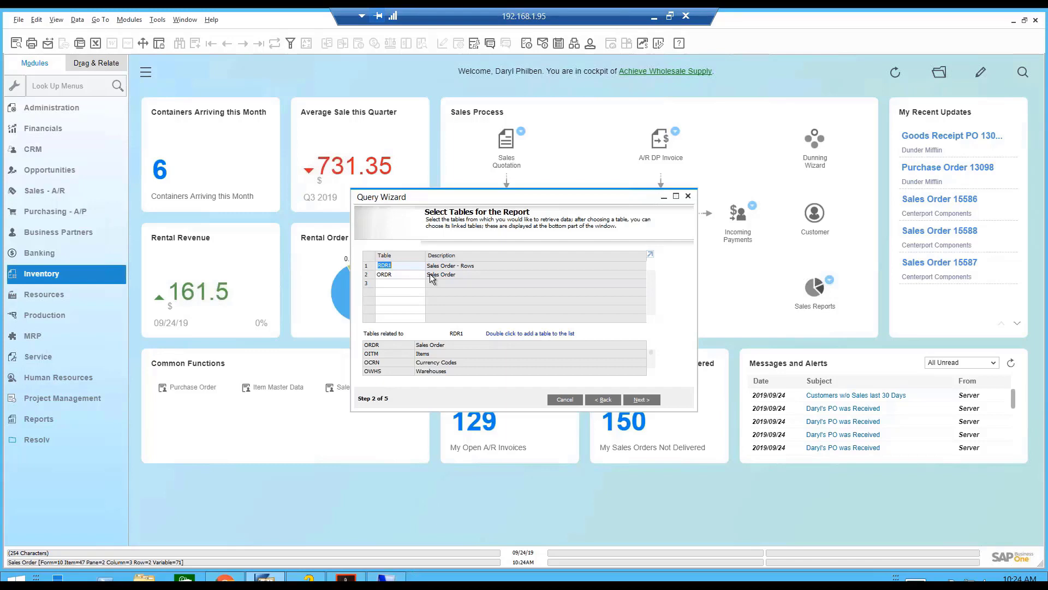
left_click(654, 398)
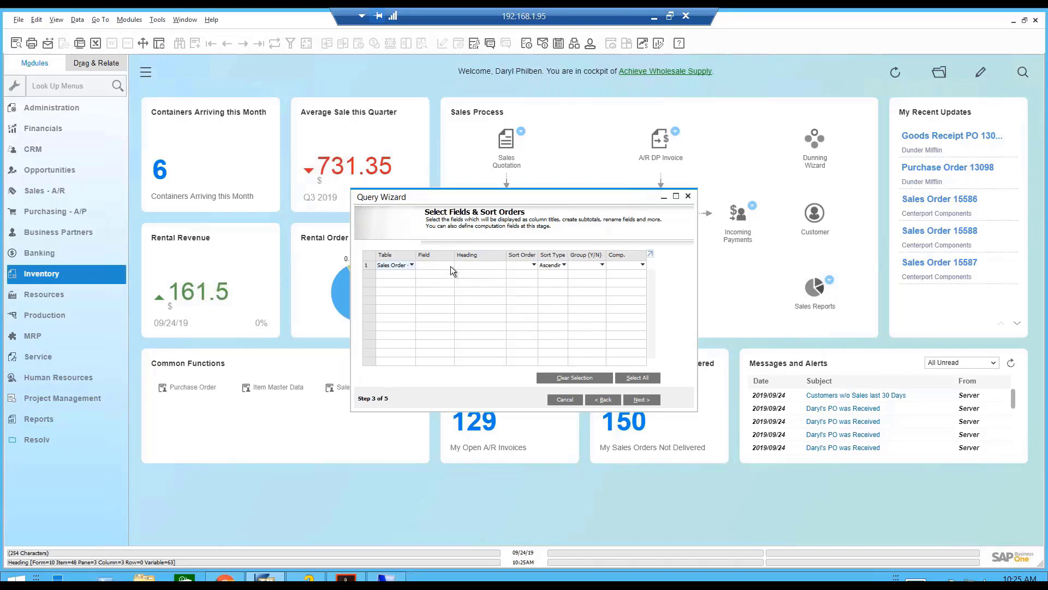
Maximize the Query Wizard window and fit the column widths of the field selection table.
left_click(676, 195)
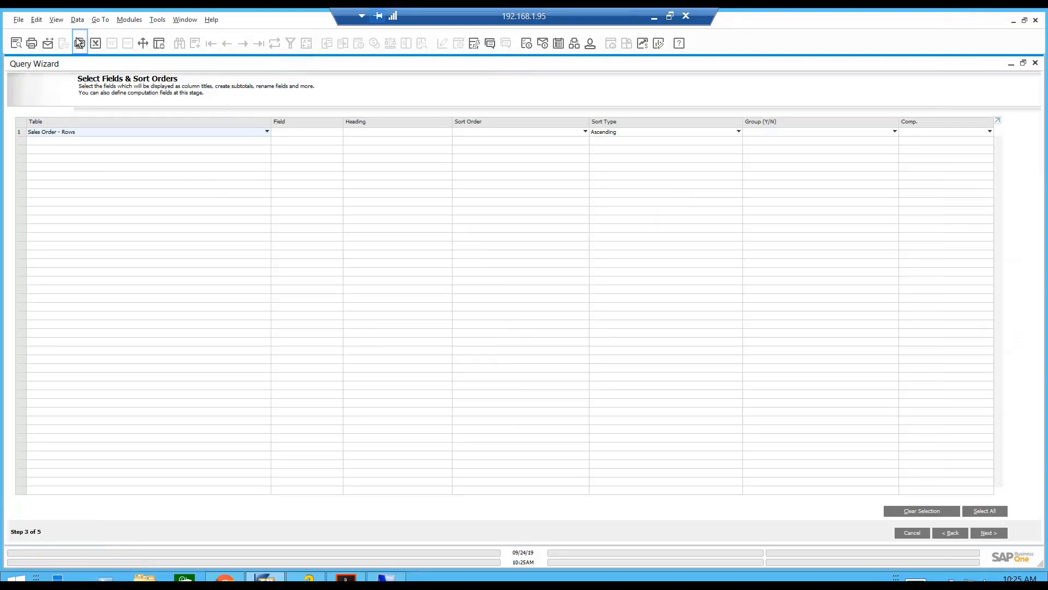
left_click(60, 22)
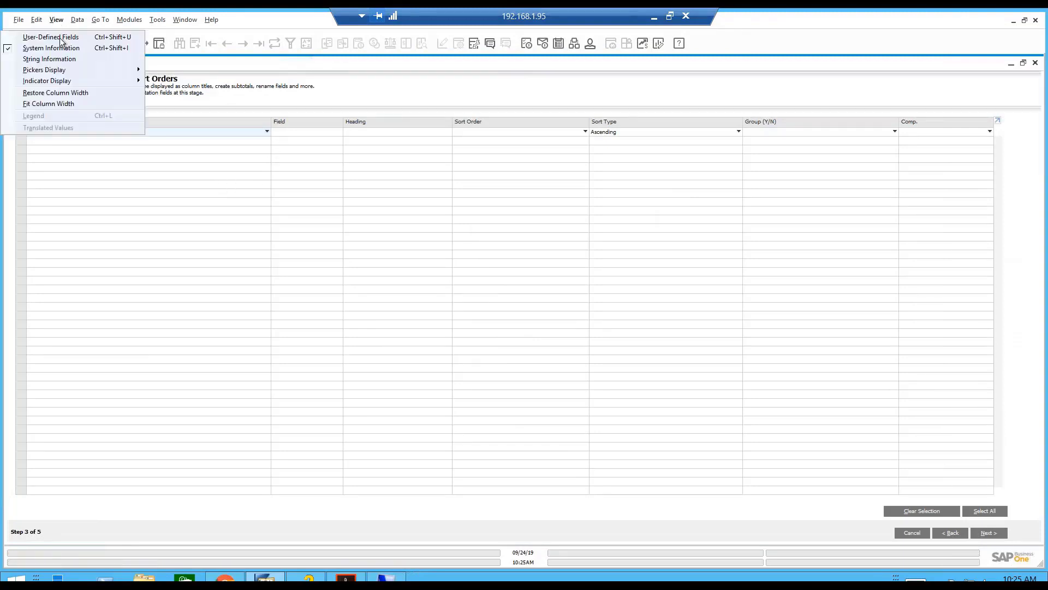
left_click(64, 102)
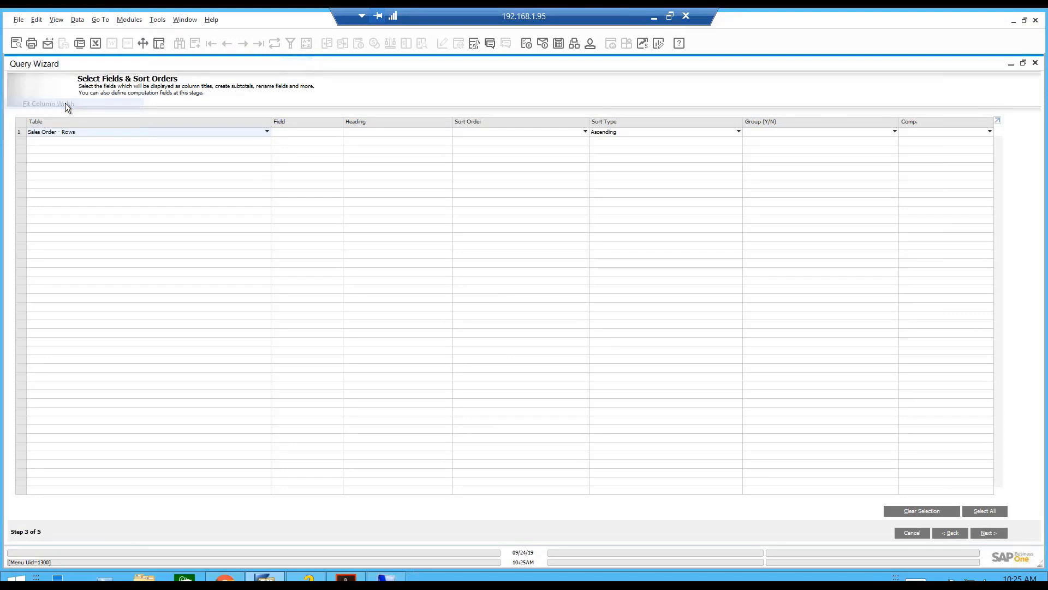
left_click(289, 132)
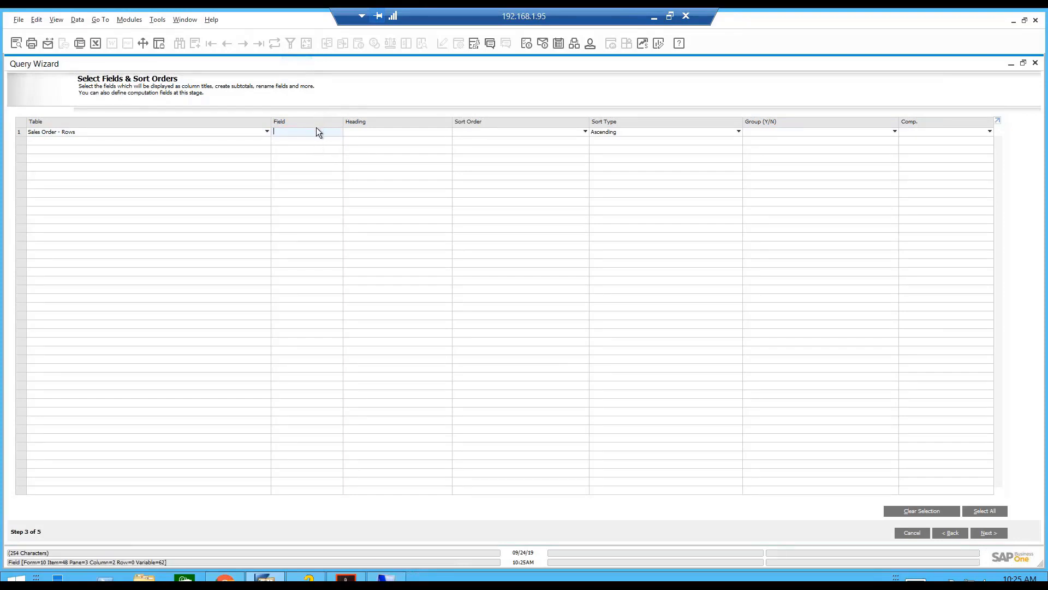
key("Tab")
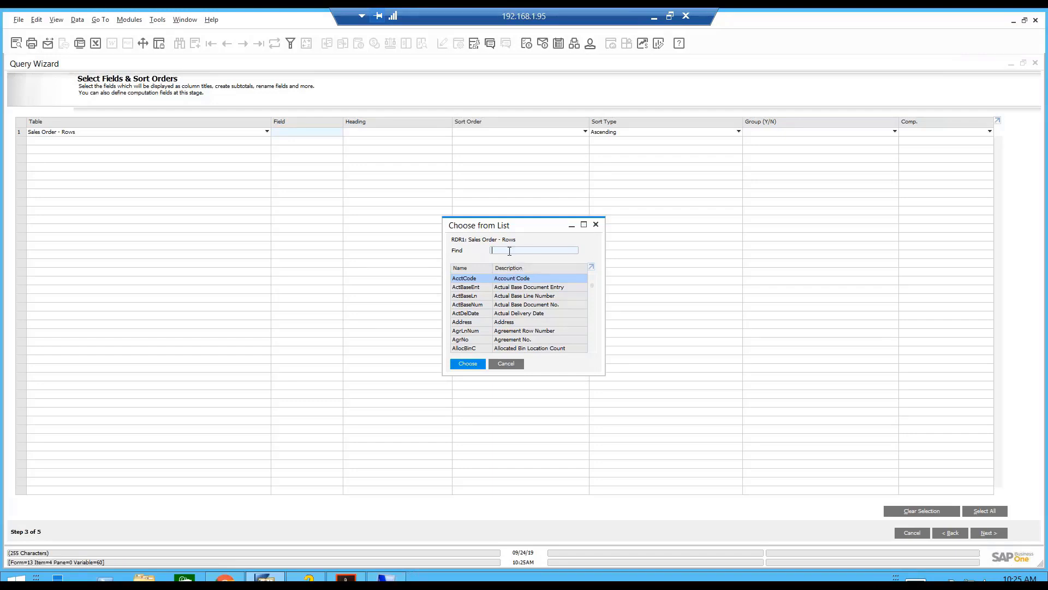
type("card")
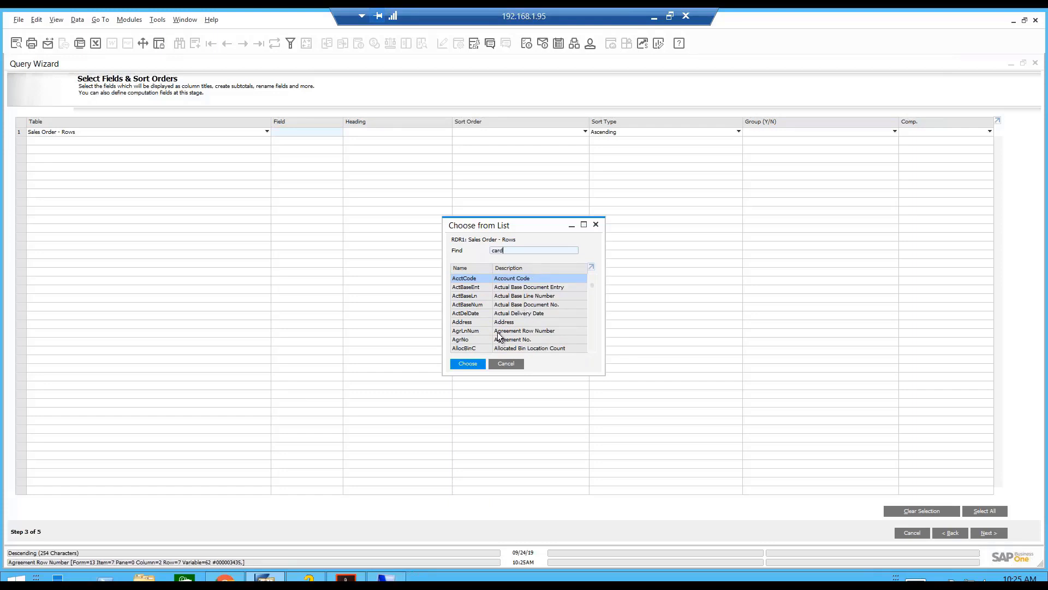
left_click(461, 251)
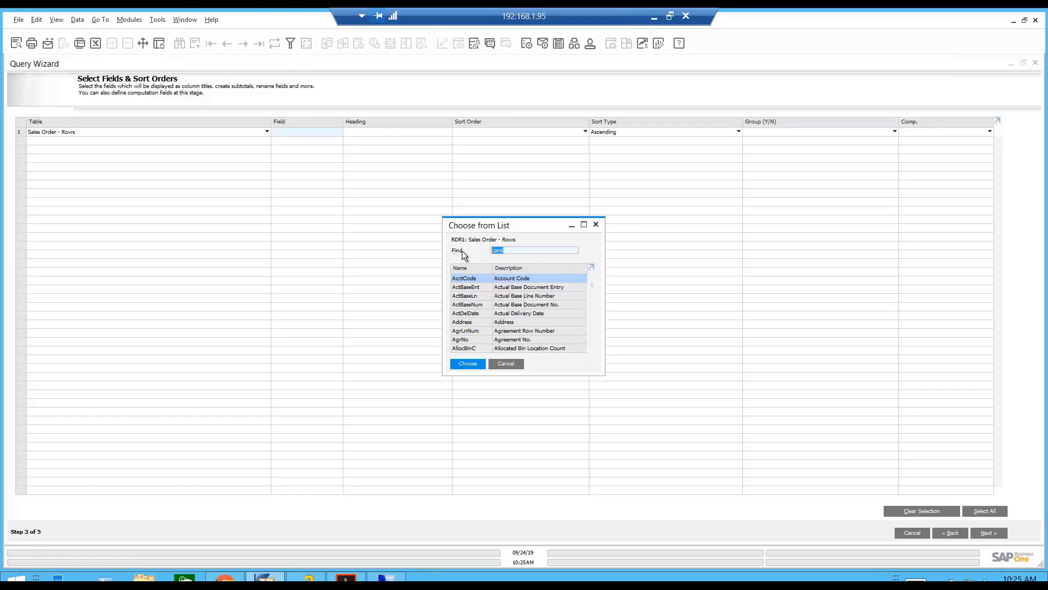
type("Card")
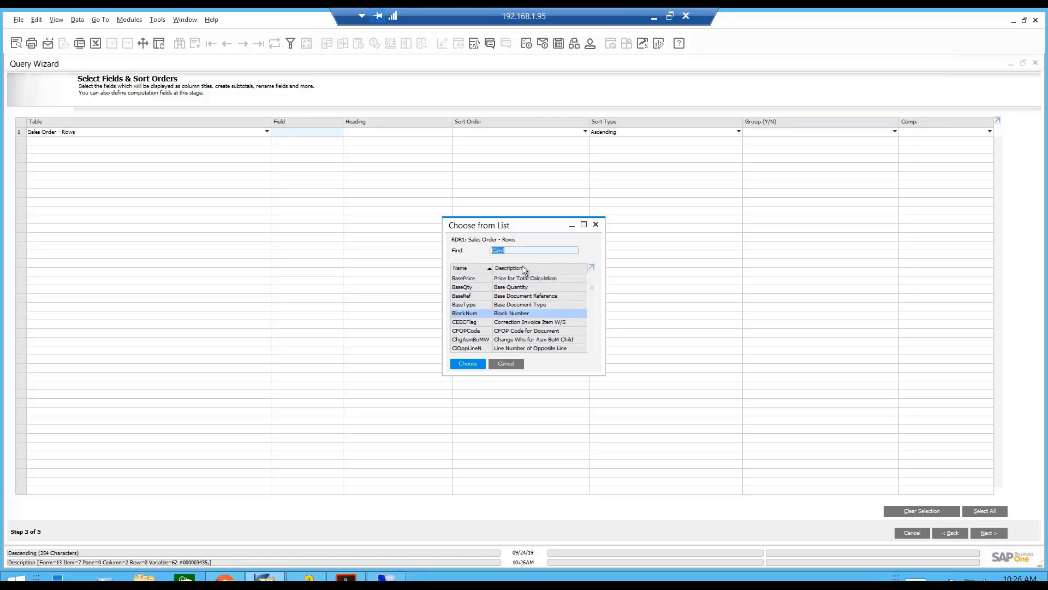
key("BackSpace")
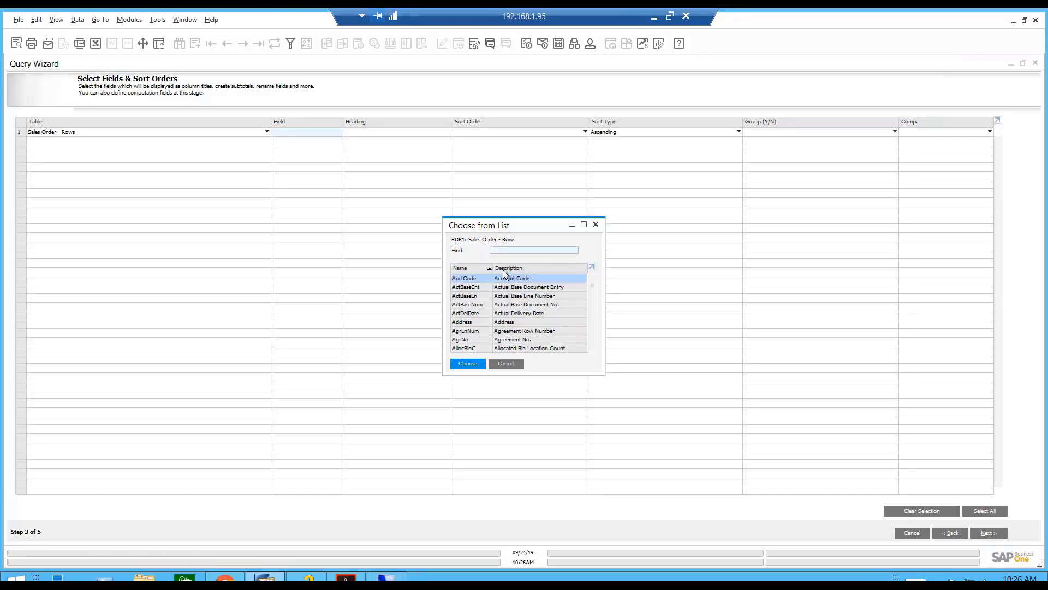
left_click(503, 269)
type("Cust")
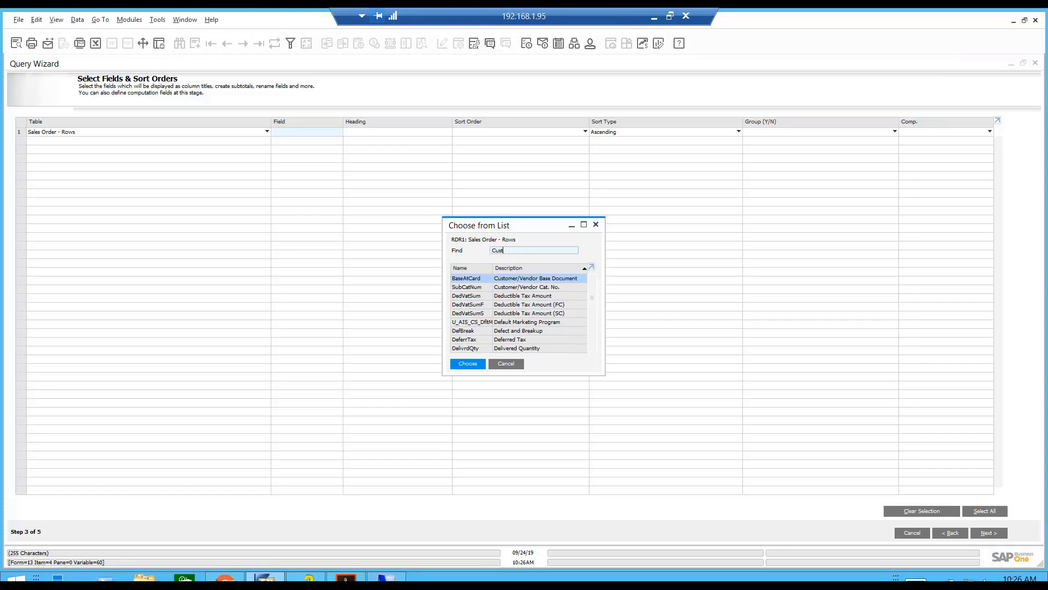
type("omer")
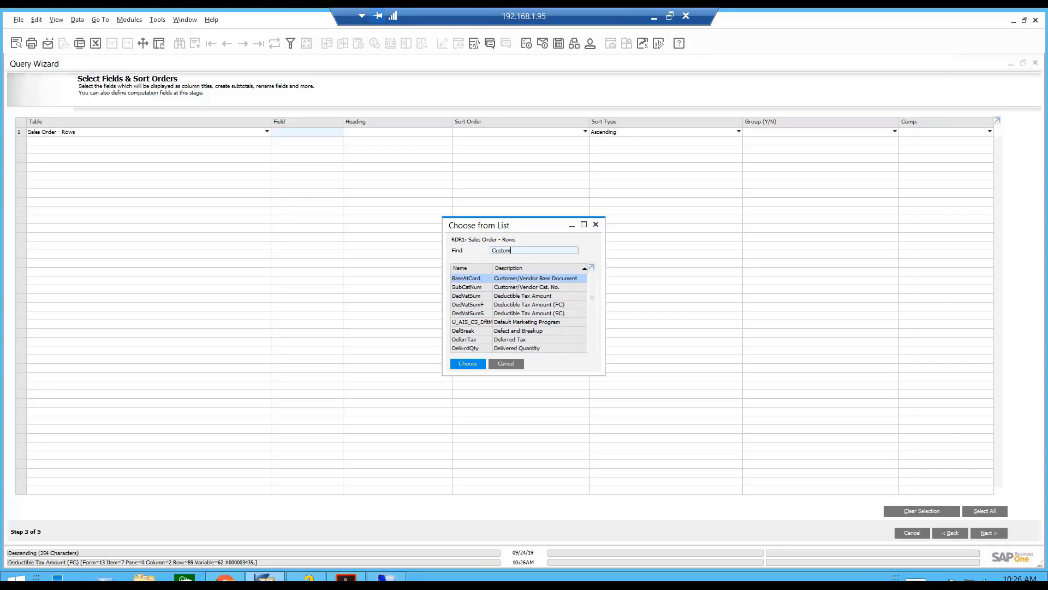
left_click(483, 268)
scroll(483, 334, "down", 8)
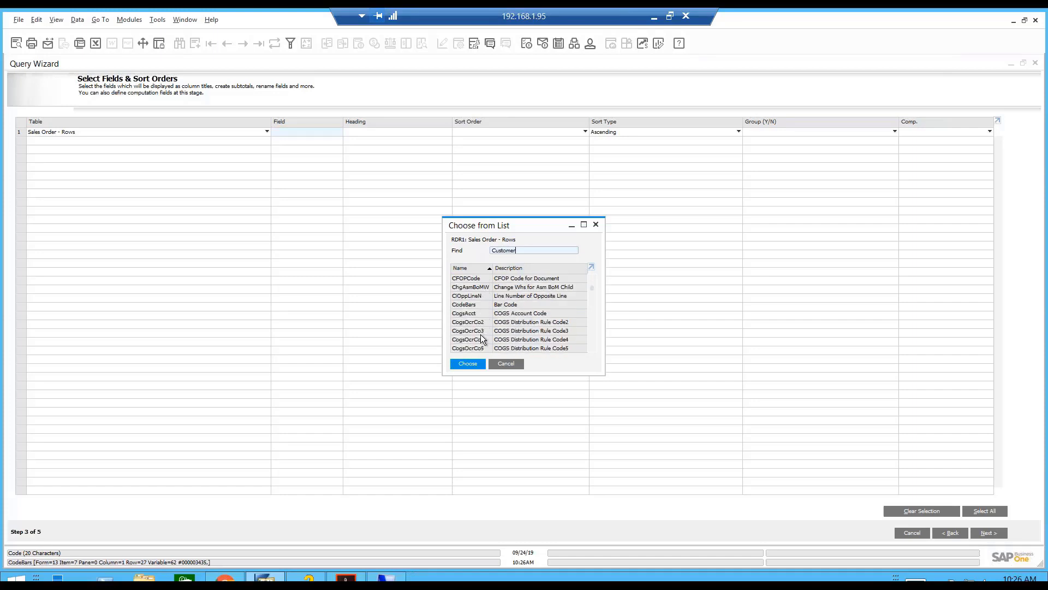
scroll(499, 334, "down", 6)
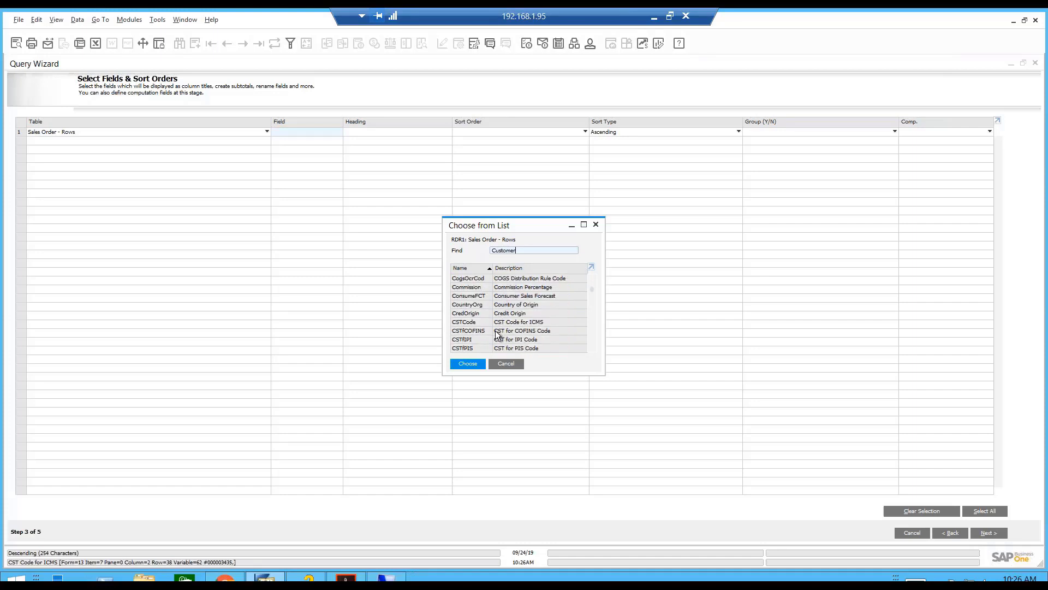
scroll(483, 327, "down", 1)
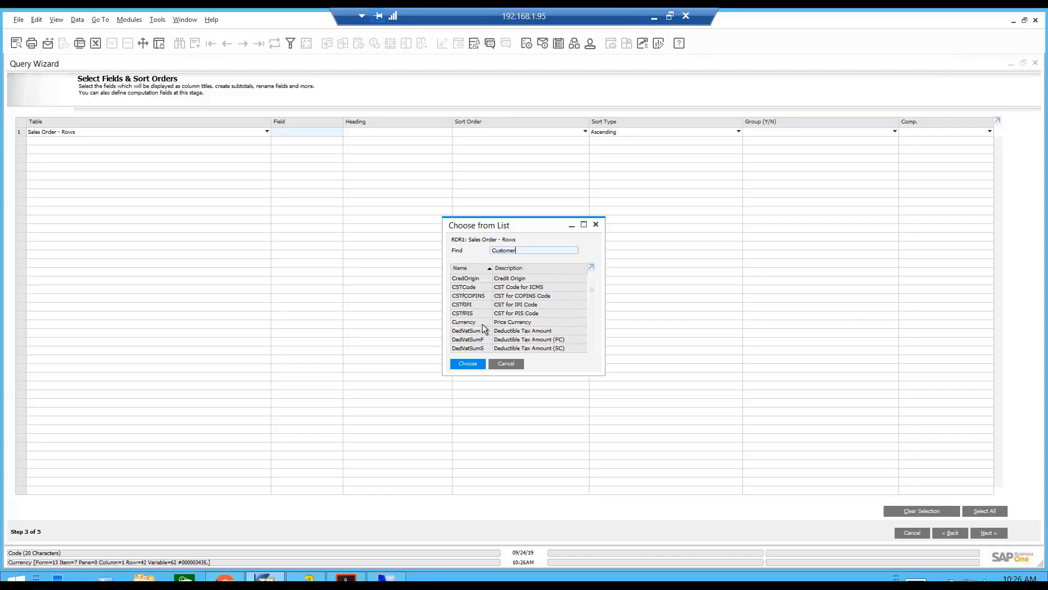
left_click(508, 363)
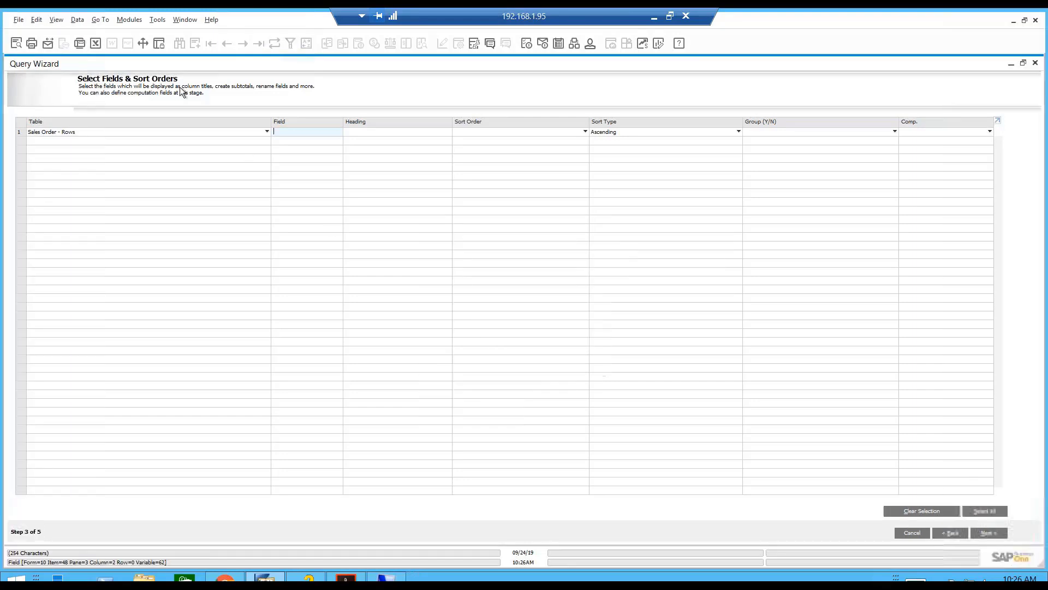
Switch the first row to the ORDR Sales Order table and add its CardCode and CardName fields to the query.
left_click(78, 131)
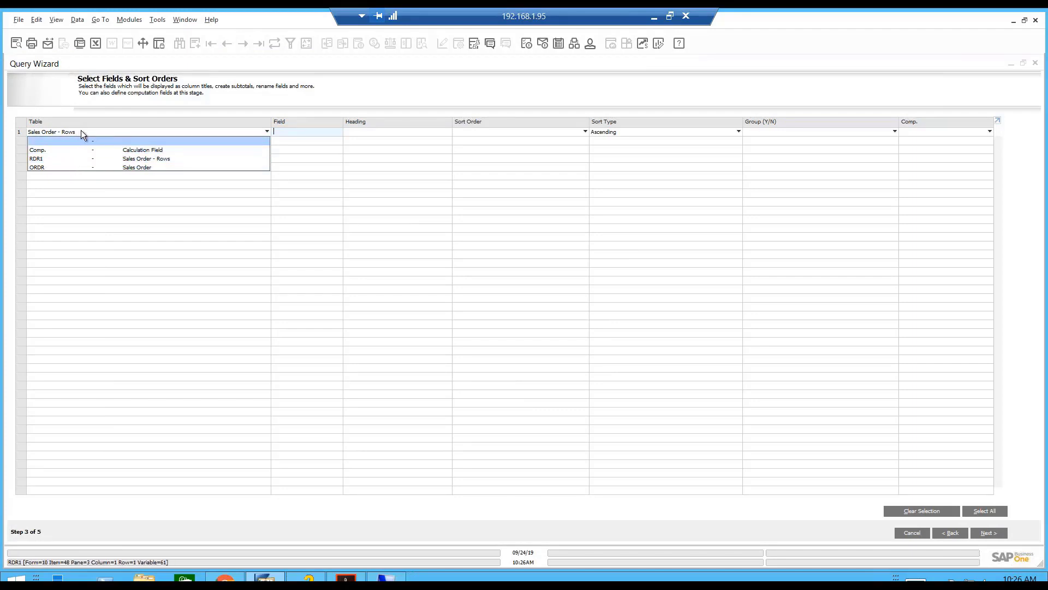
left_click(103, 115)
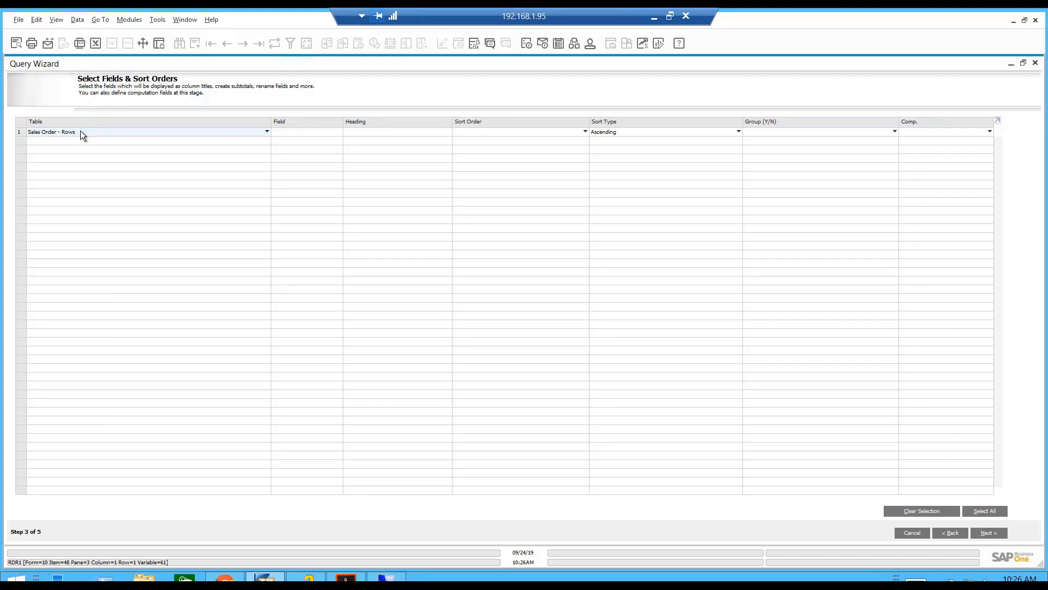
left_click(80, 131)
left_click(75, 167)
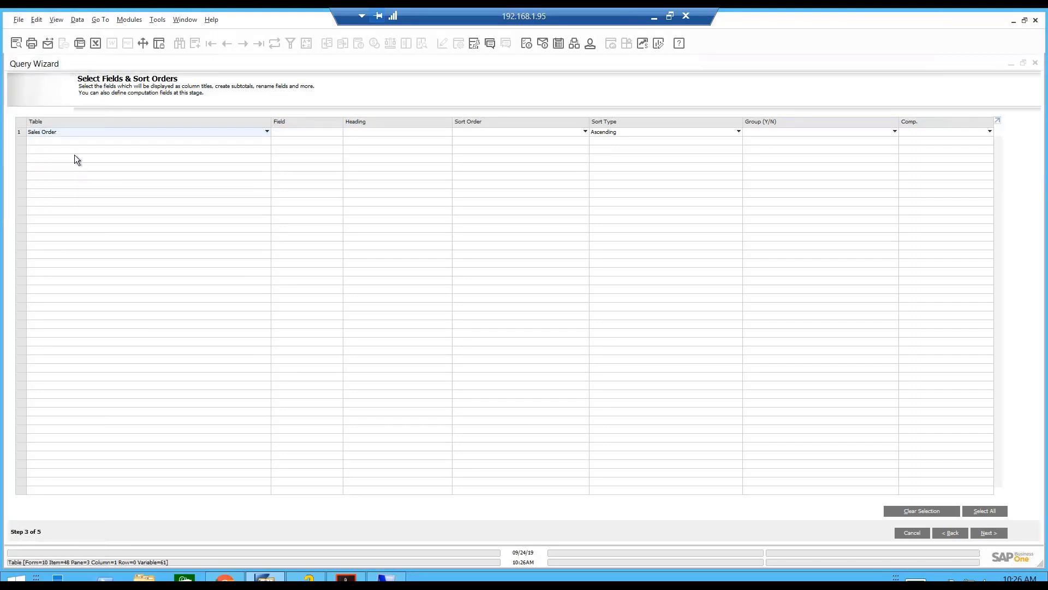
left_click(297, 131)
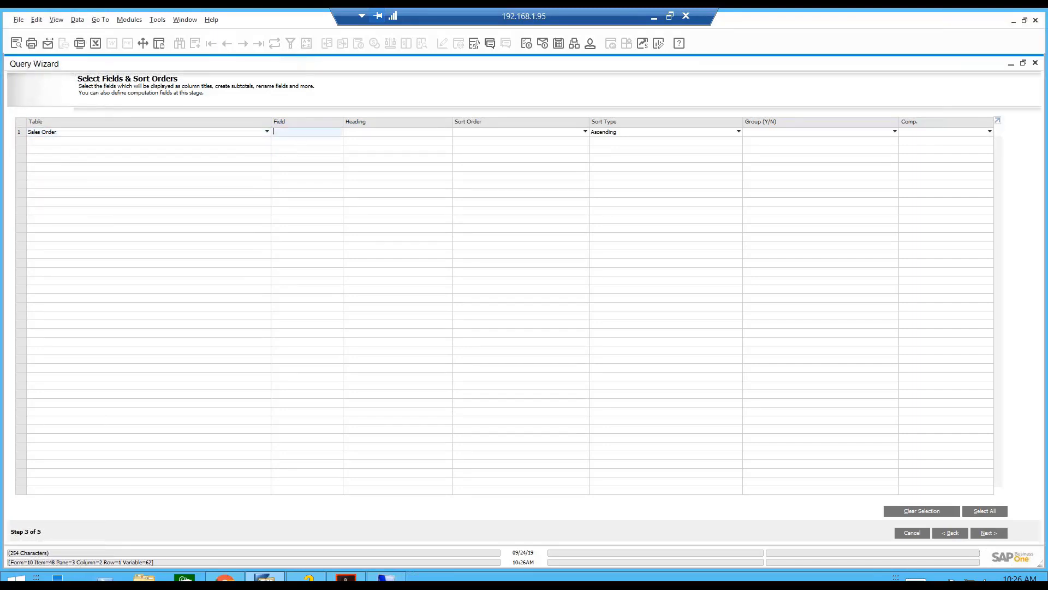
key("Tab")
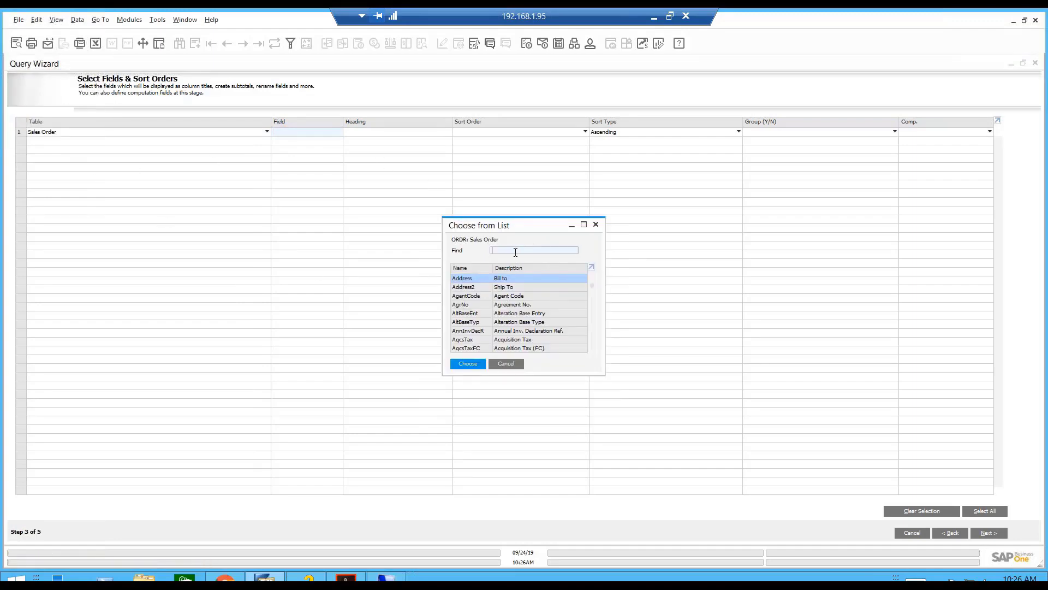
type("Card")
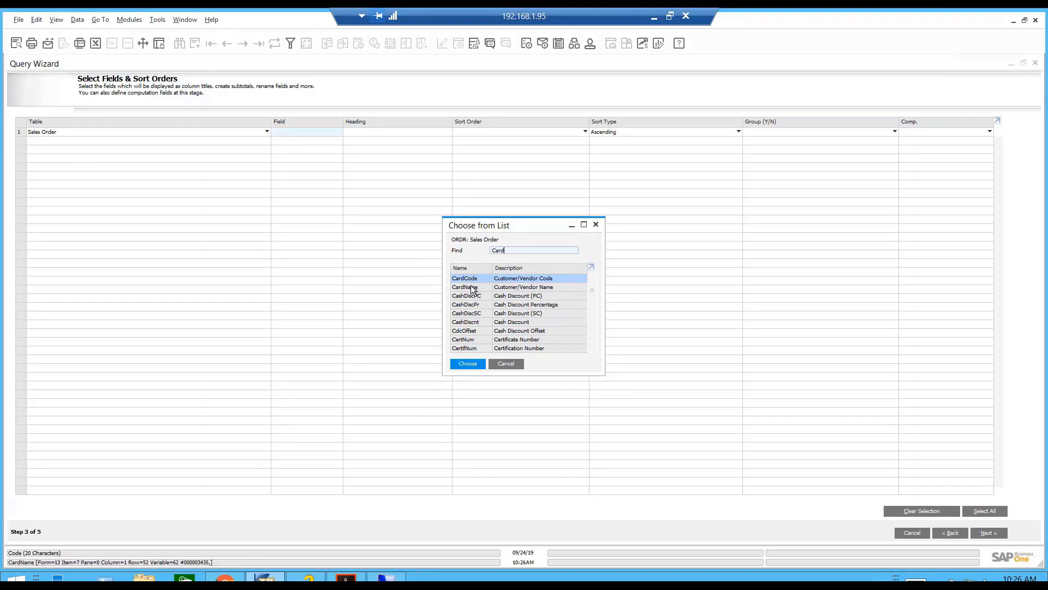
left_click(471, 288, "ctrl")
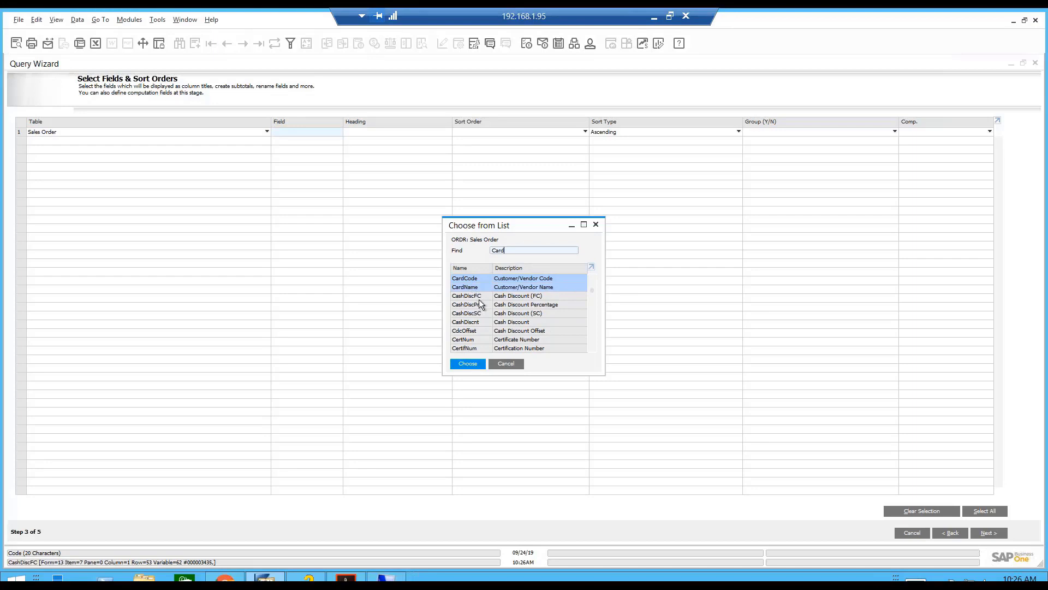
left_click(473, 364)
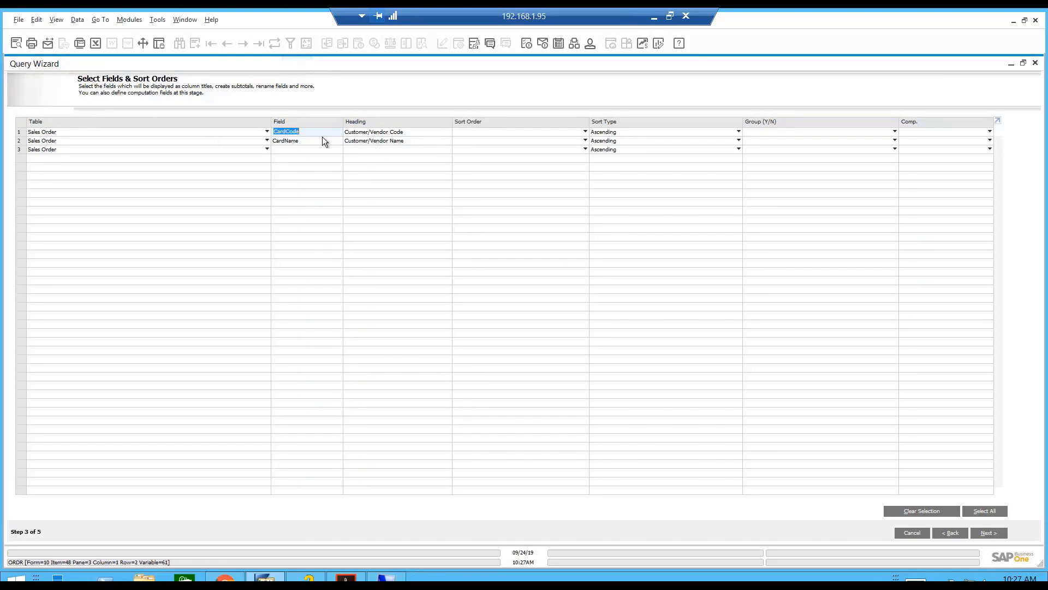
Add the ItemCode and LineNum fields from the RDR1 Sales Order - Rows table to the query's third and fourth rows.
left_click(297, 149)
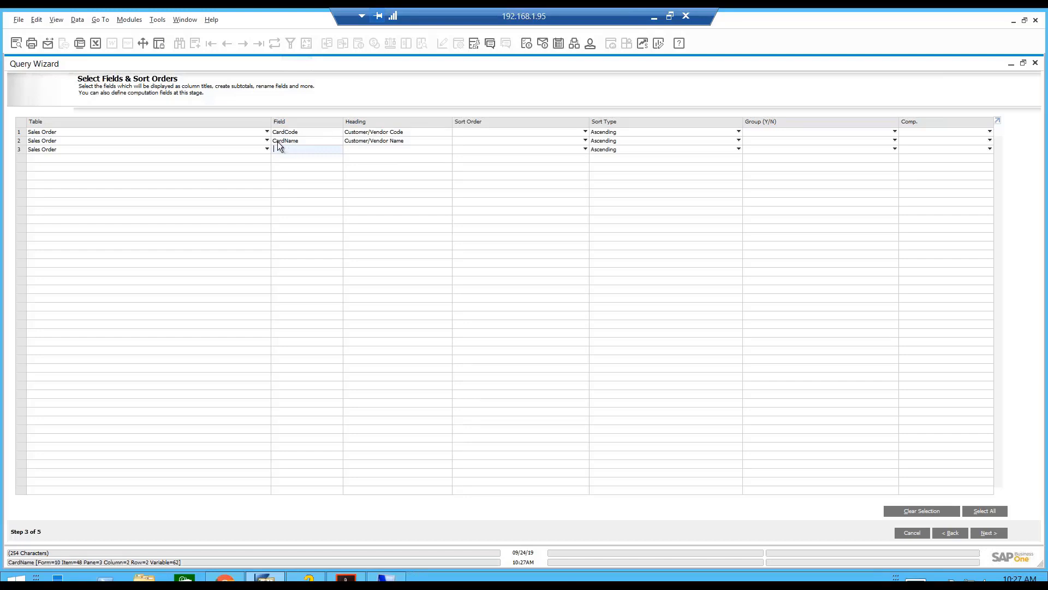
left_click(265, 149)
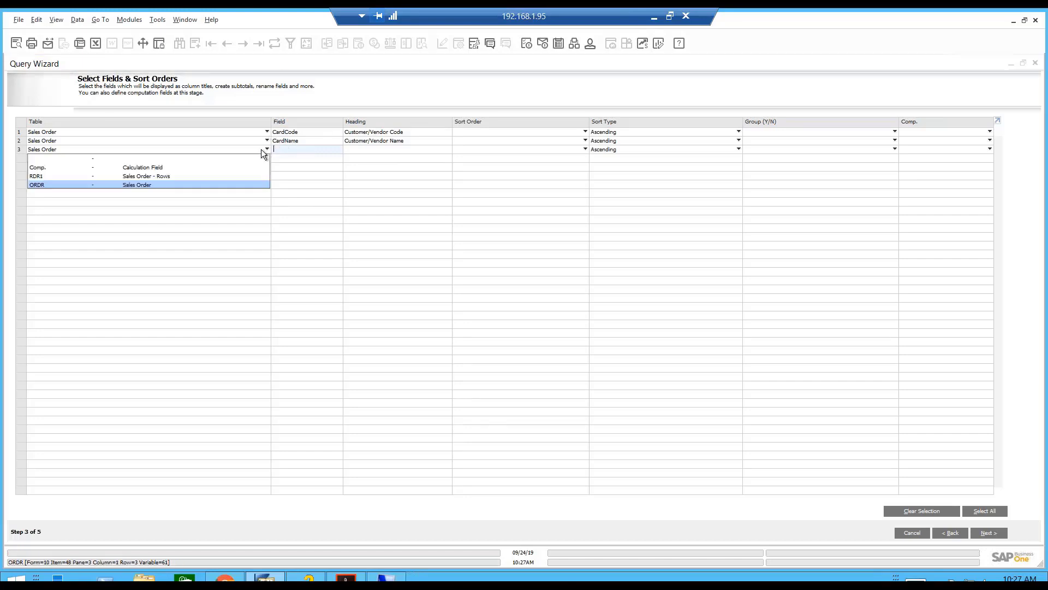
left_click(231, 175)
left_click(311, 149)
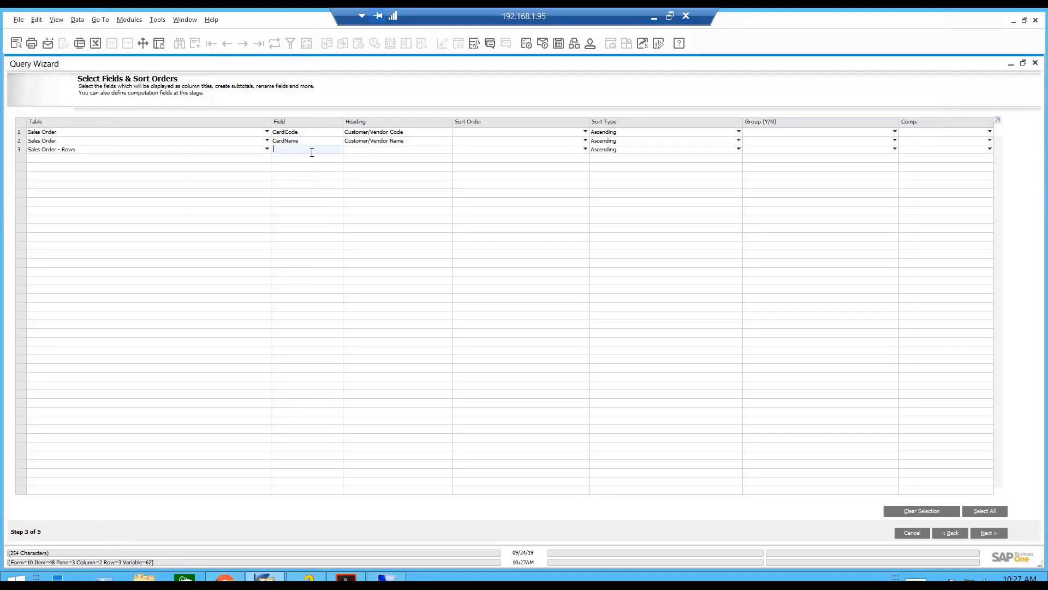
key("Tab")
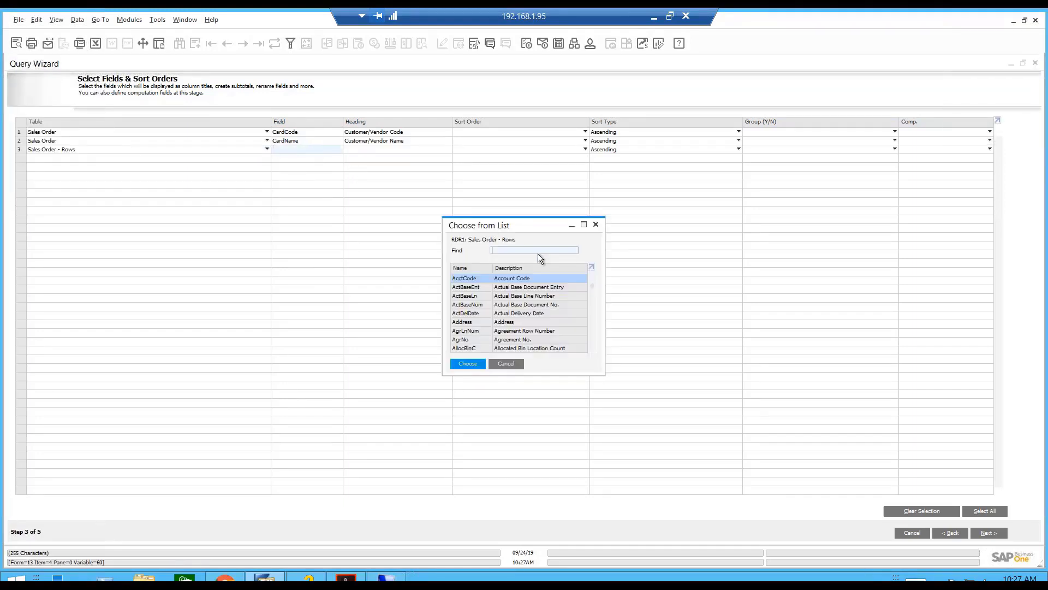
type("Ite")
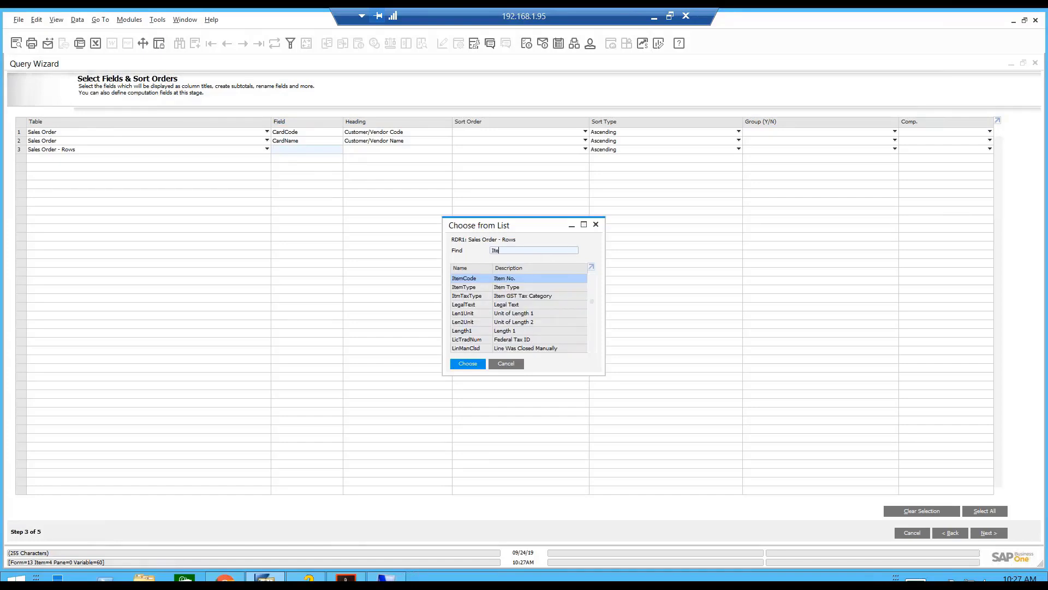
double_click(466, 276)
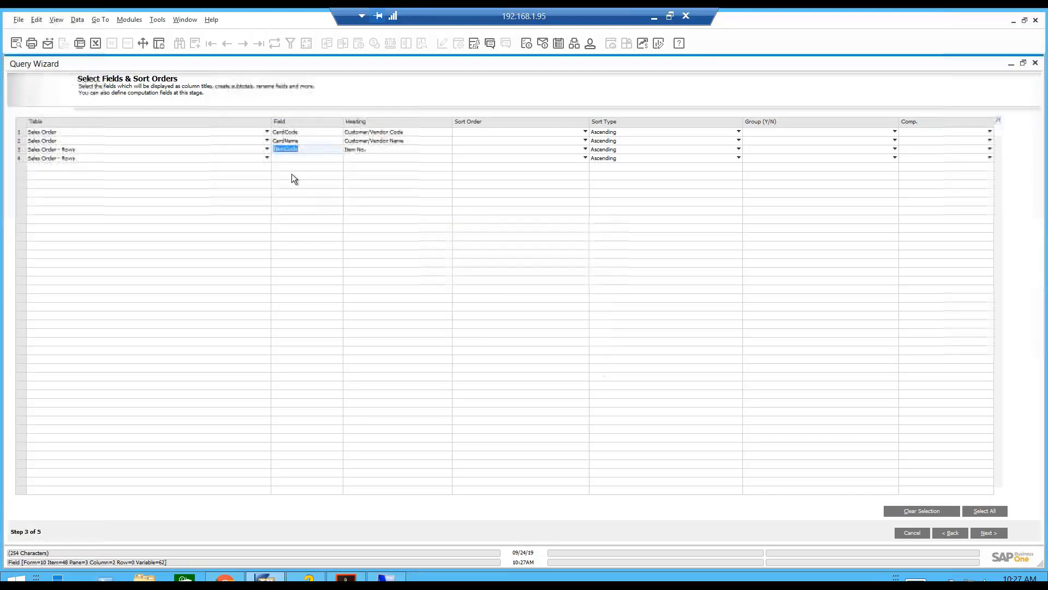
key("Tab")
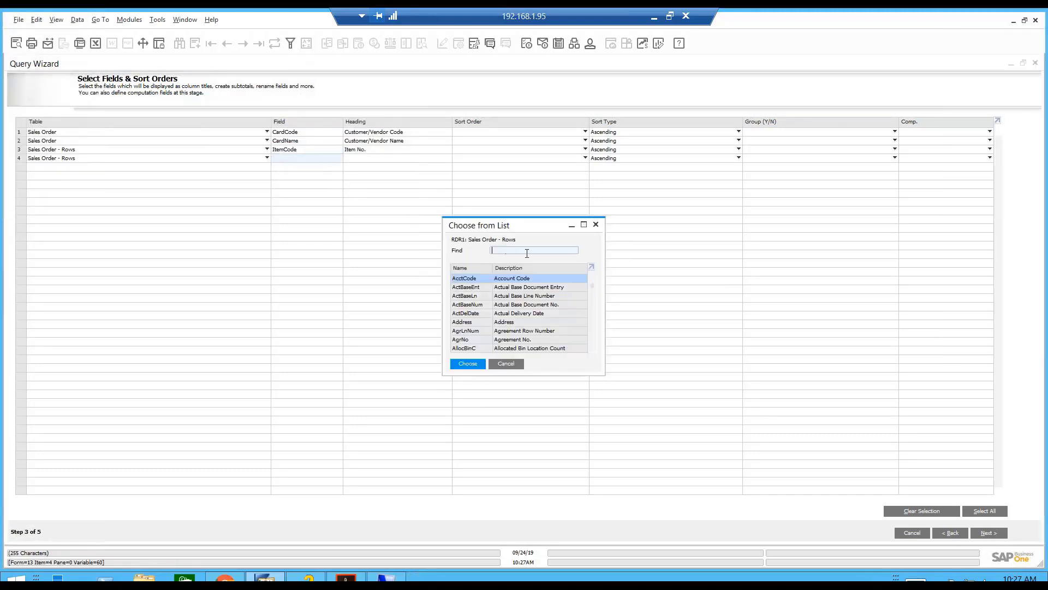
type("Line")
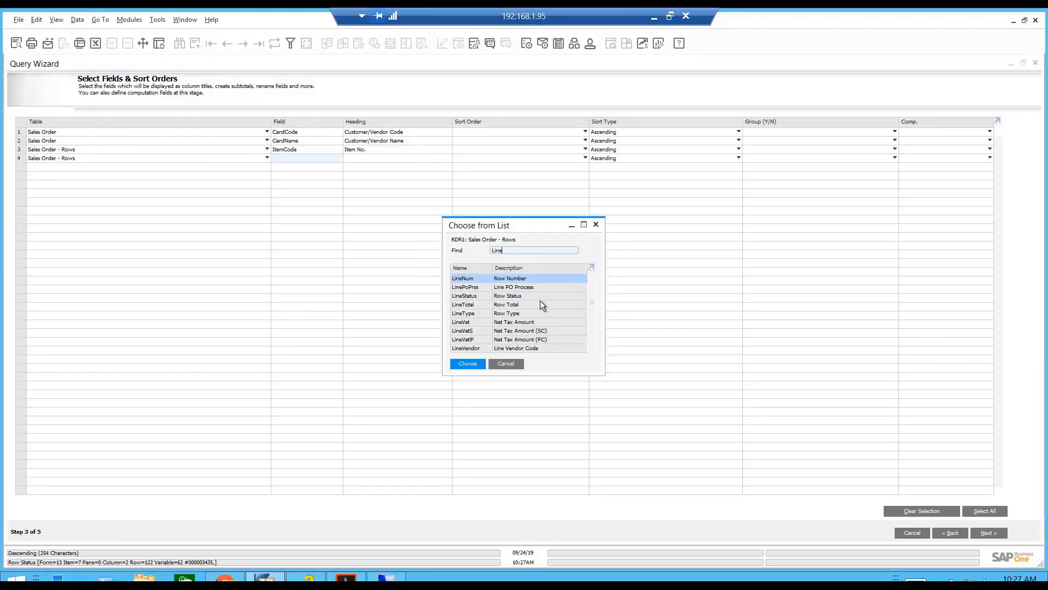
double_click(469, 275)
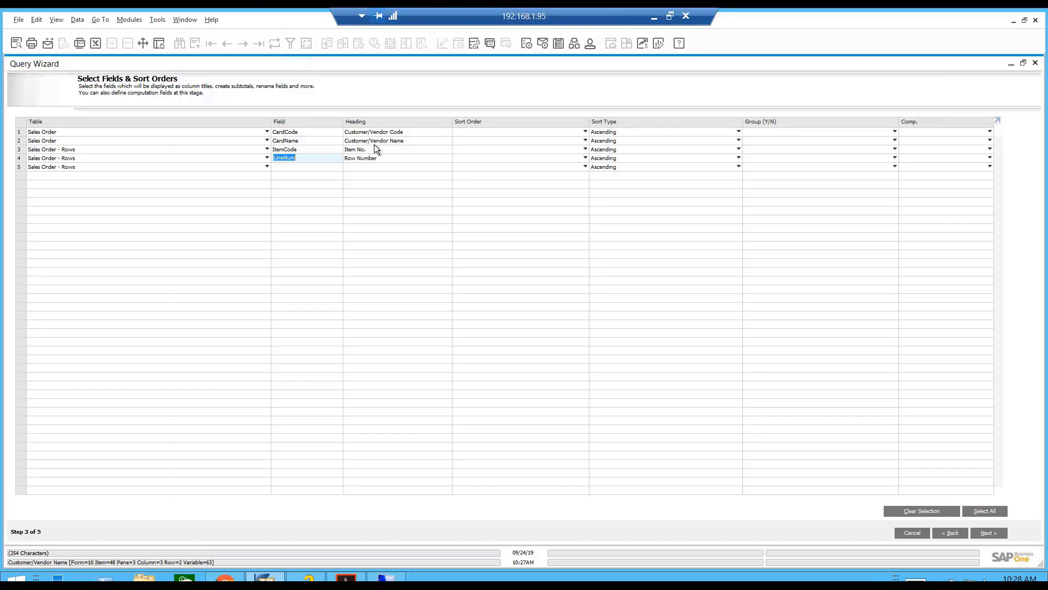
Set the sort order to 1 for CardName and to 2 for LineNum, with LineNum sorted descending.
left_click(479, 142)
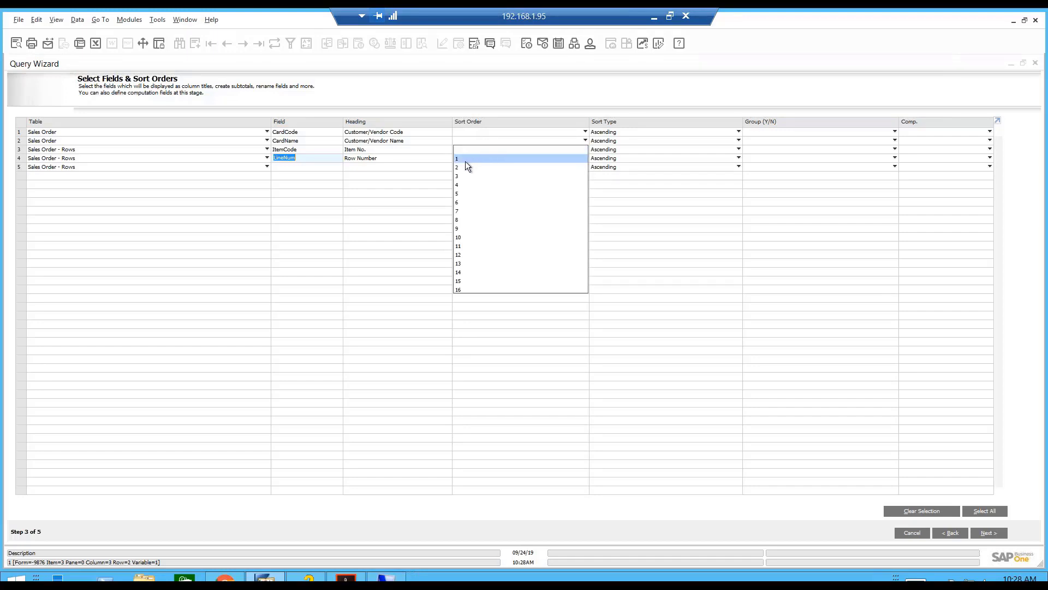
left_click(463, 159)
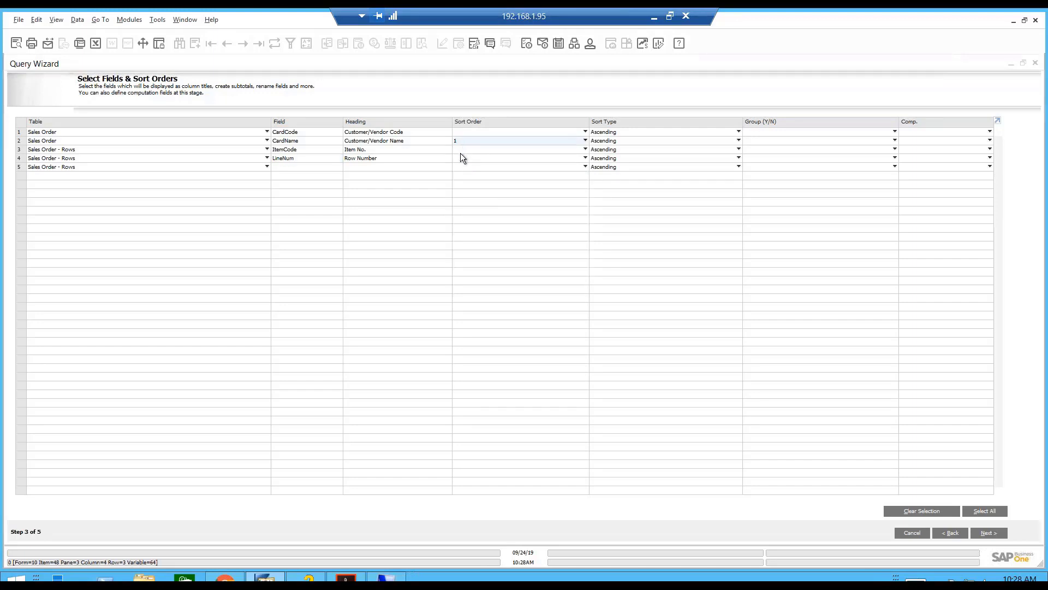
left_click(474, 158)
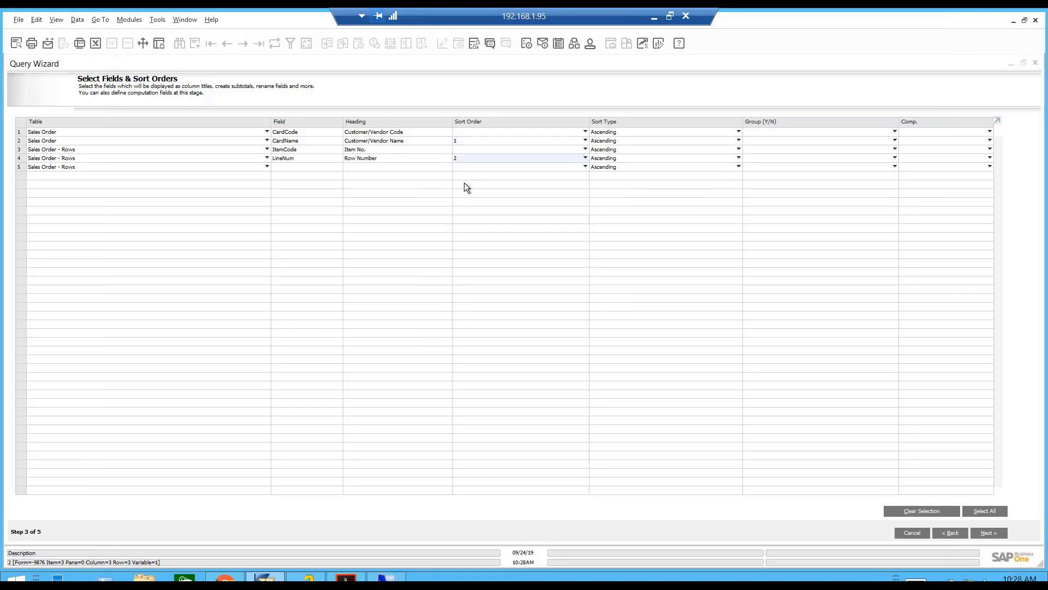
left_click(465, 186)
left_click(610, 160)
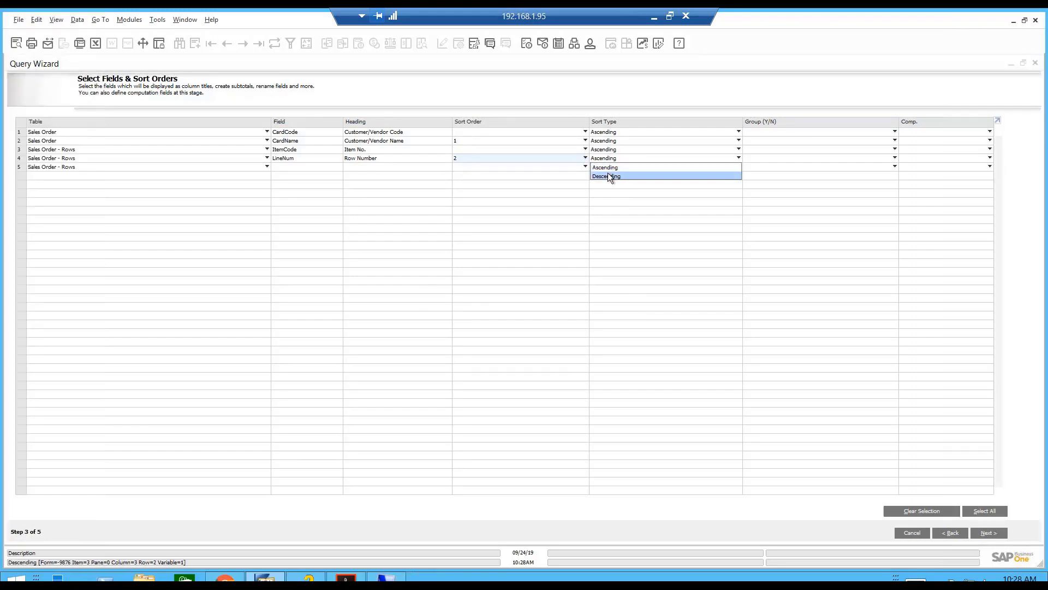
left_click(608, 172)
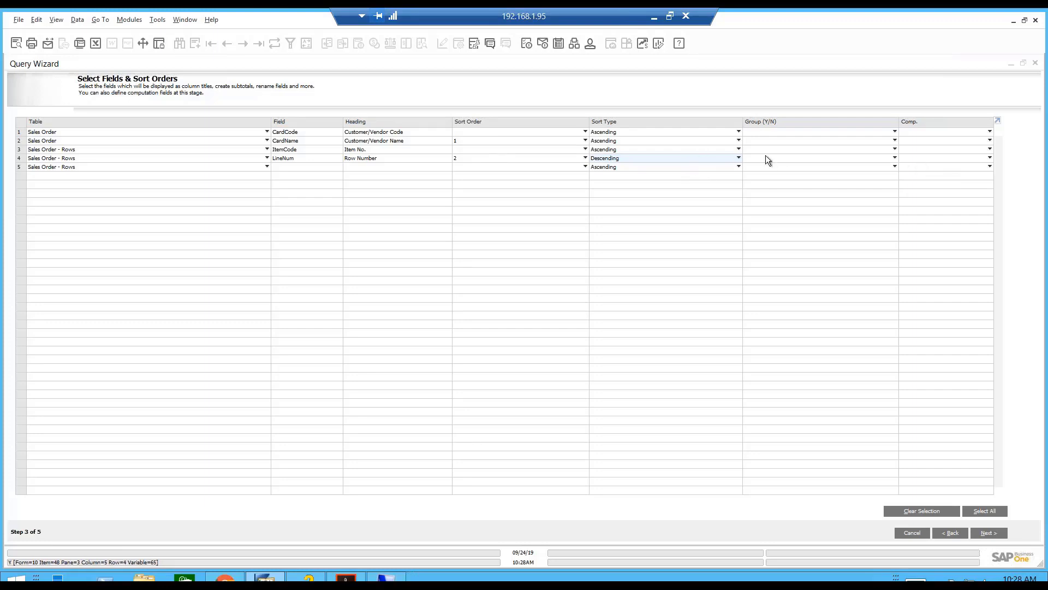
Set the computation for LineNum to Amount and group the query by CardCode, CardName and ItemCode.
left_click(914, 159)
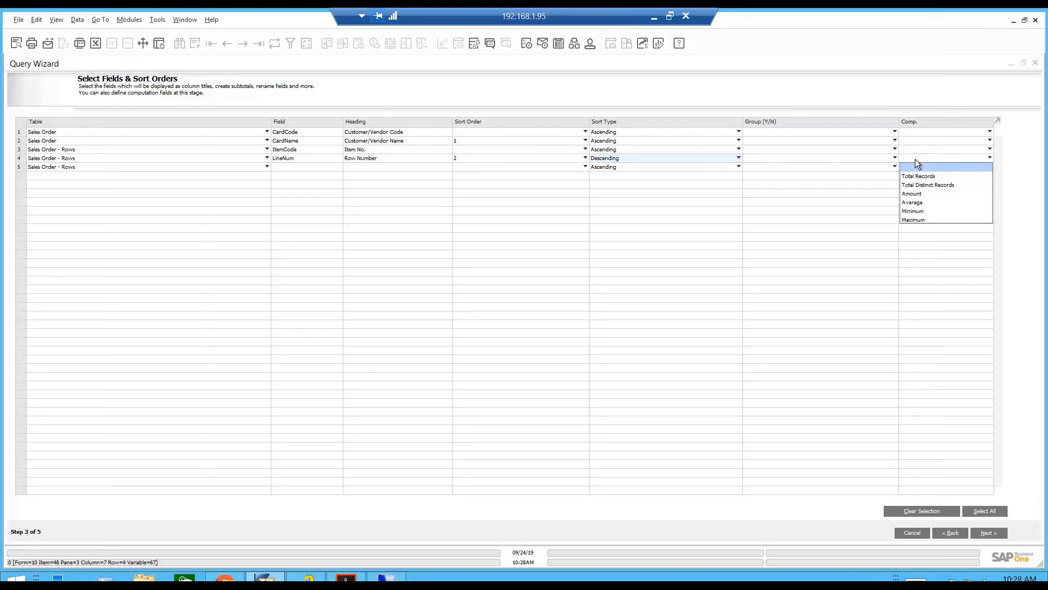
left_click(916, 195)
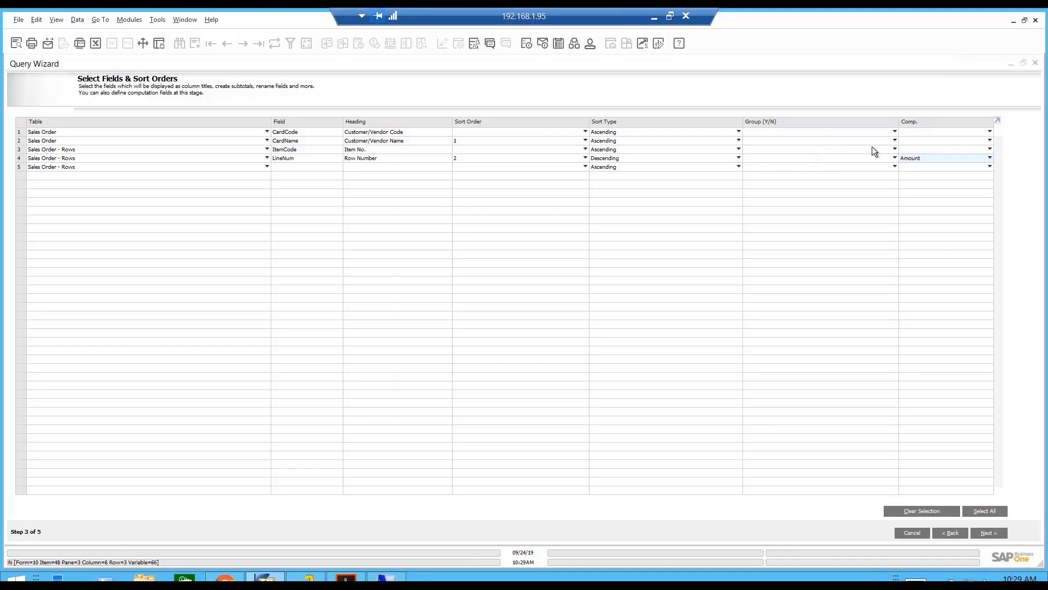
left_click(844, 132)
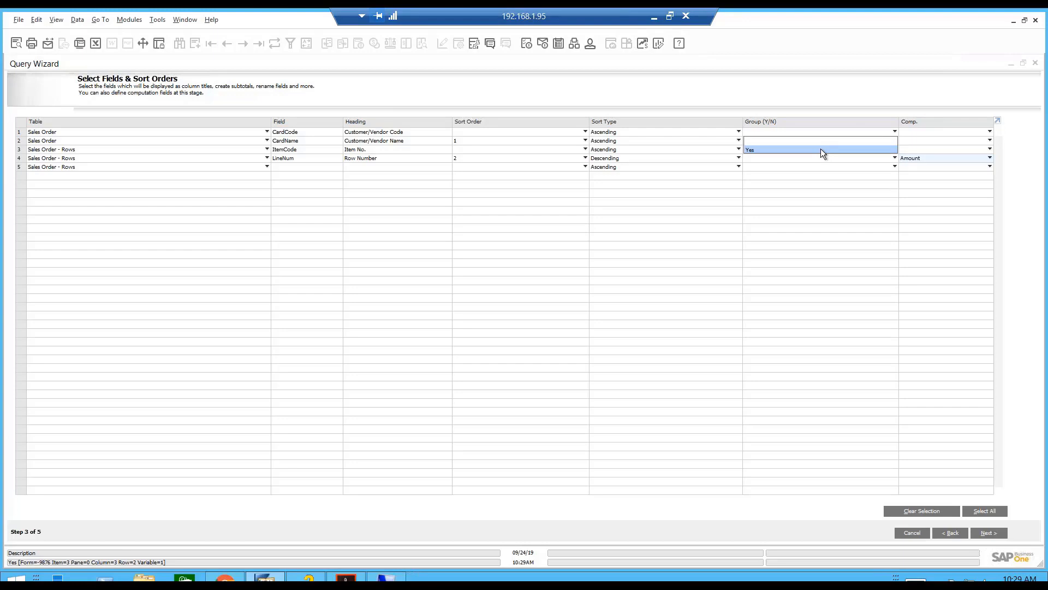
left_click(821, 148)
left_click(811, 142)
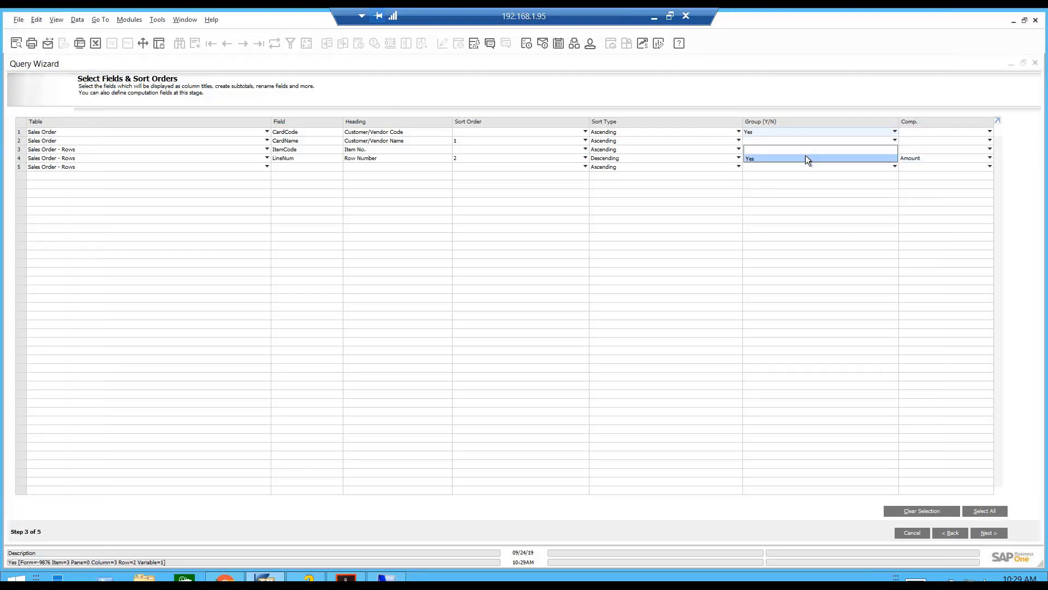
left_click(806, 158)
left_click(805, 149)
left_click(799, 165)
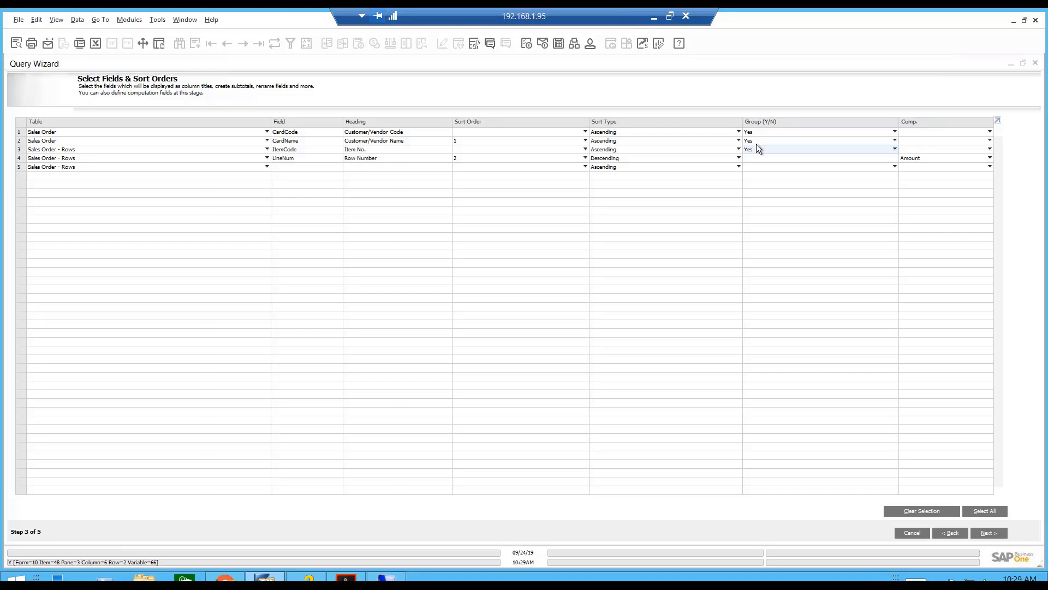
Proceed to the query conditions and base the first condition on the DocDate field of the ORDR table.
left_click(983, 532)
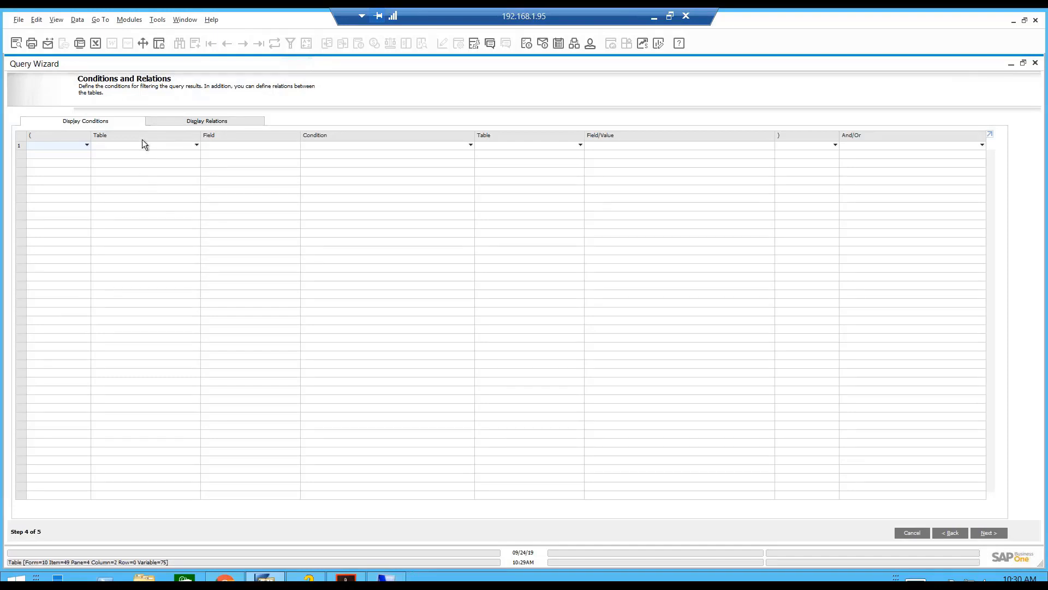
left_click(86, 146)
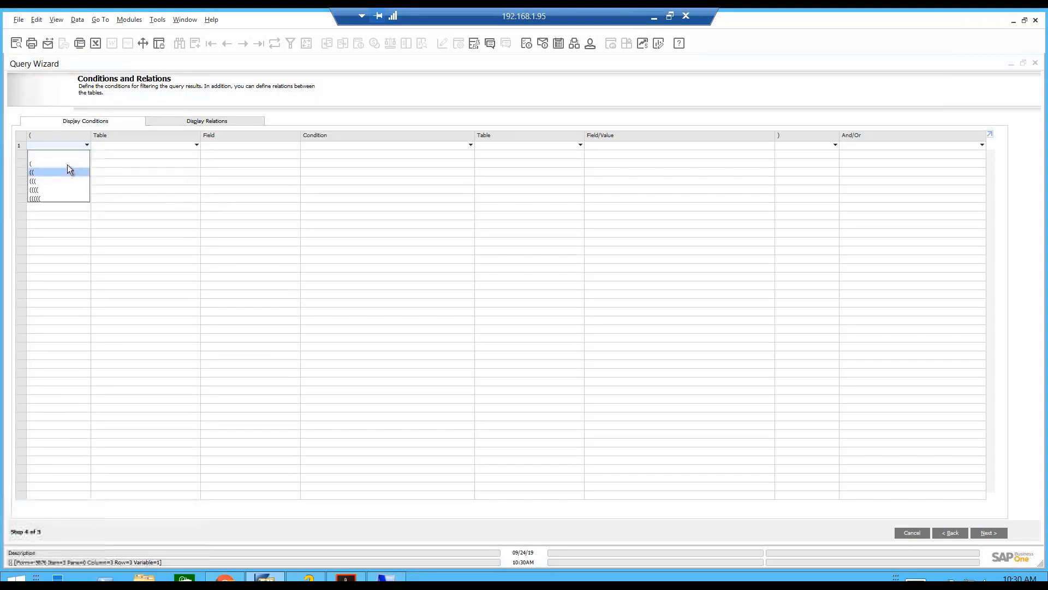
left_click(127, 148)
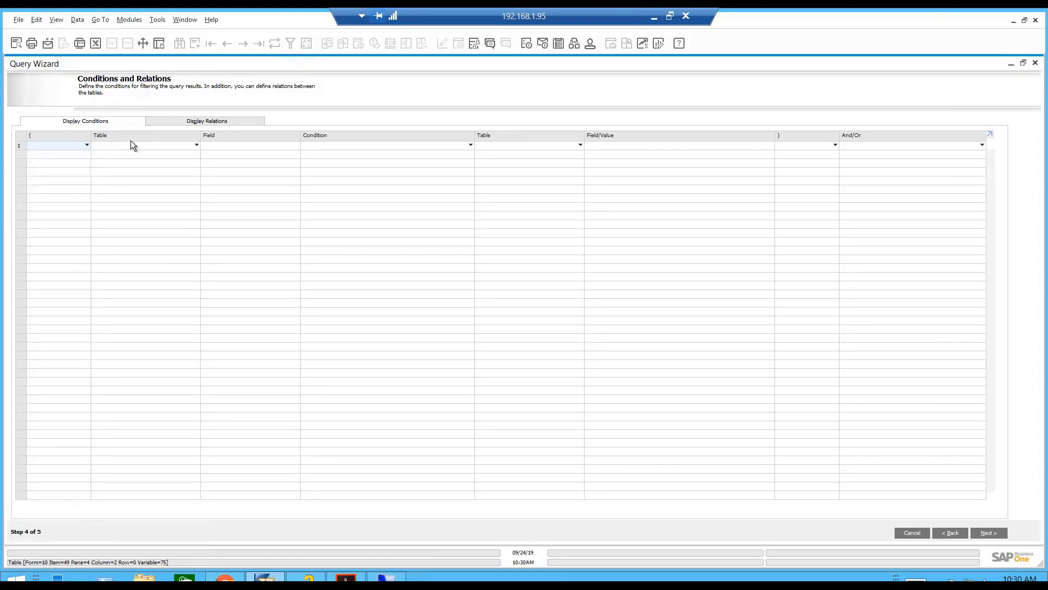
left_click(133, 145)
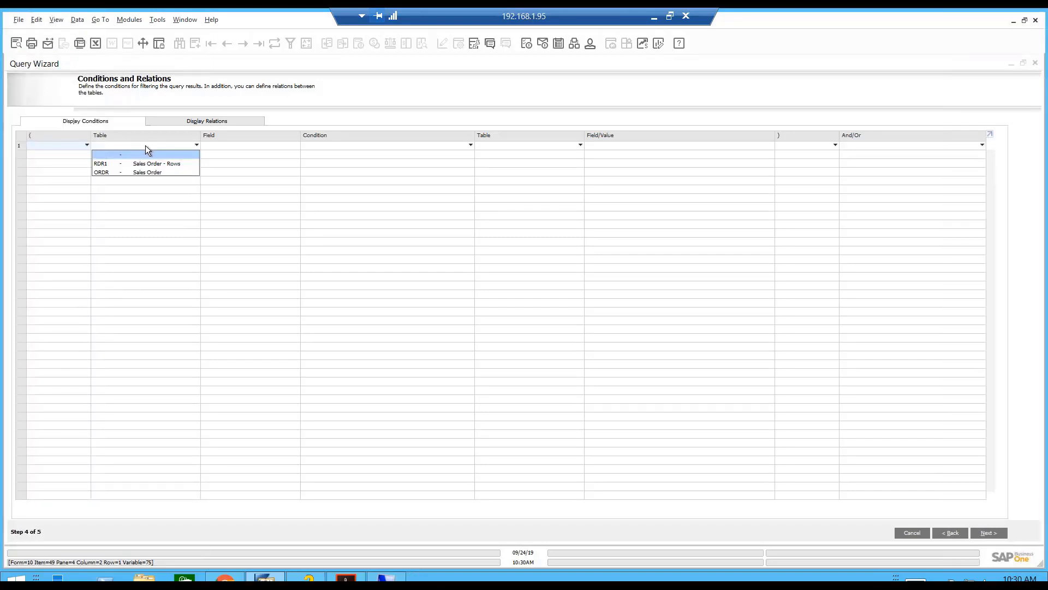
left_click(143, 172)
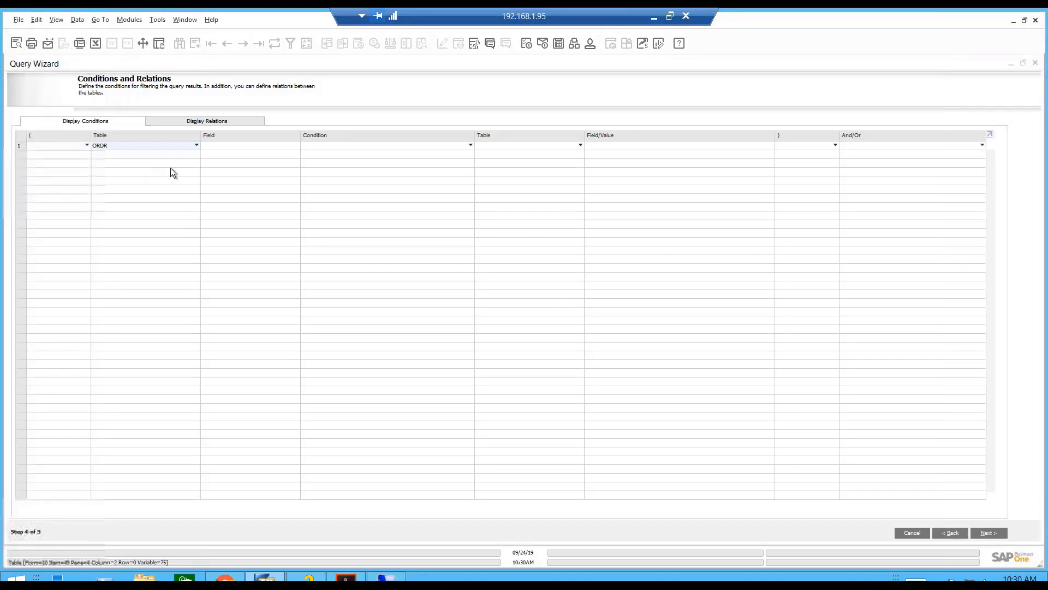
left_click(219, 146)
key("Tab")
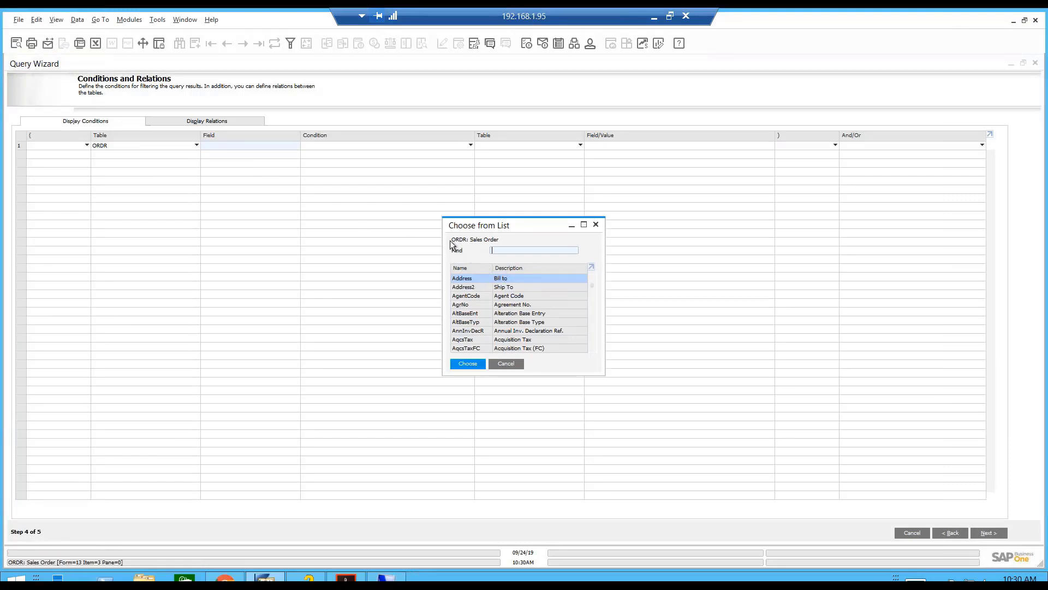
type("Doc")
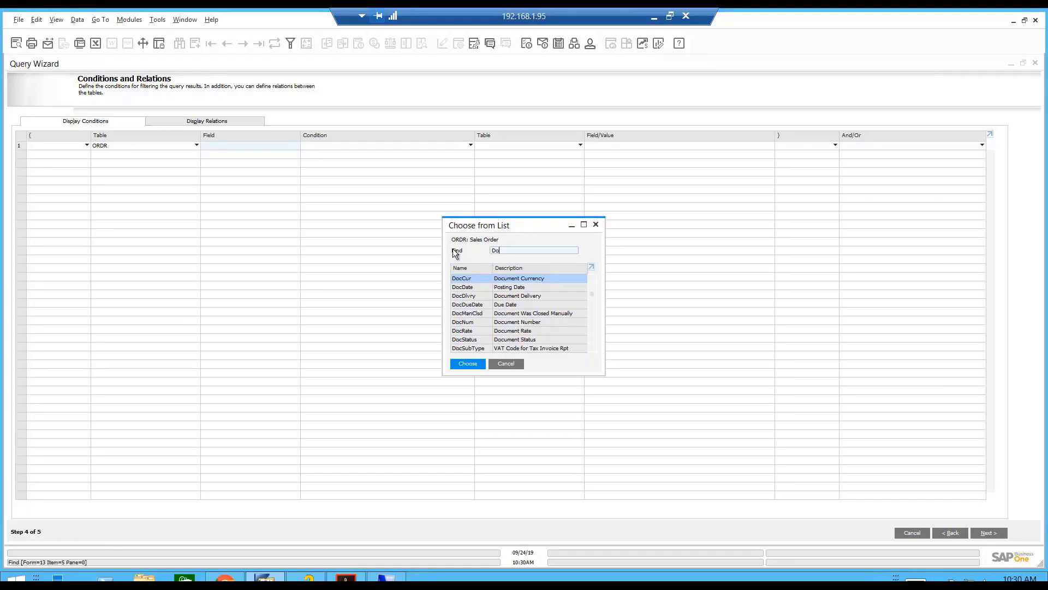
double_click(470, 288)
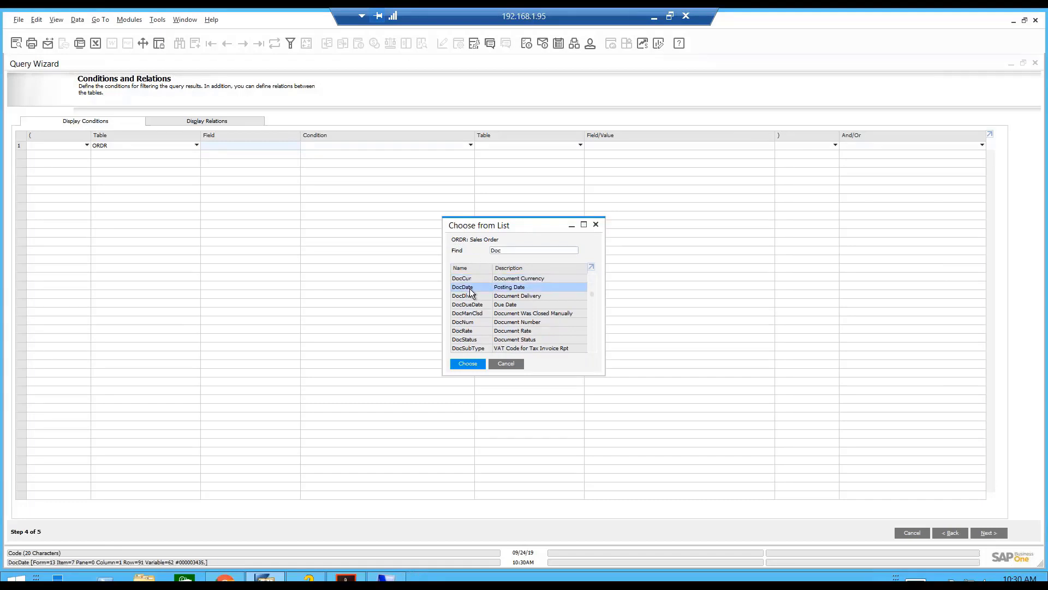
Restrict the DocDate condition to Greater or Equal with the value 01/01/19.
left_click(334, 146)
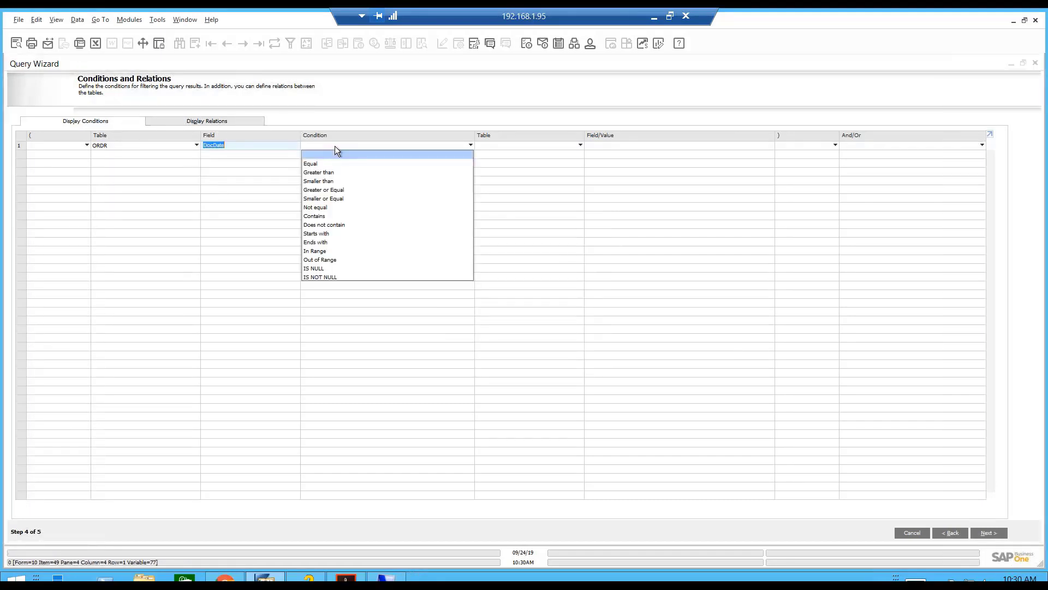
left_click(330, 191)
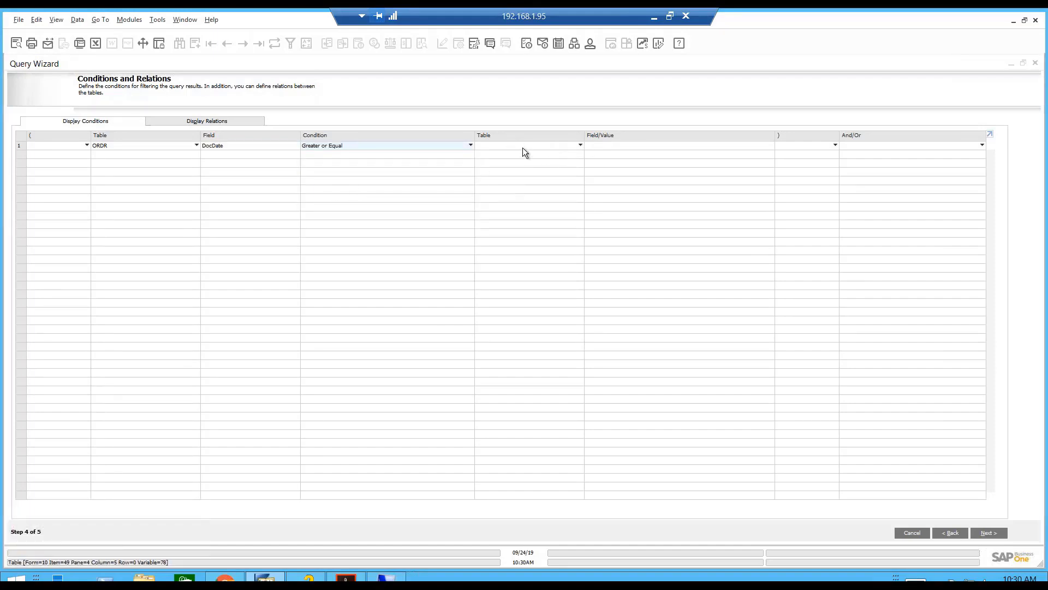
left_click(605, 144)
type("01")
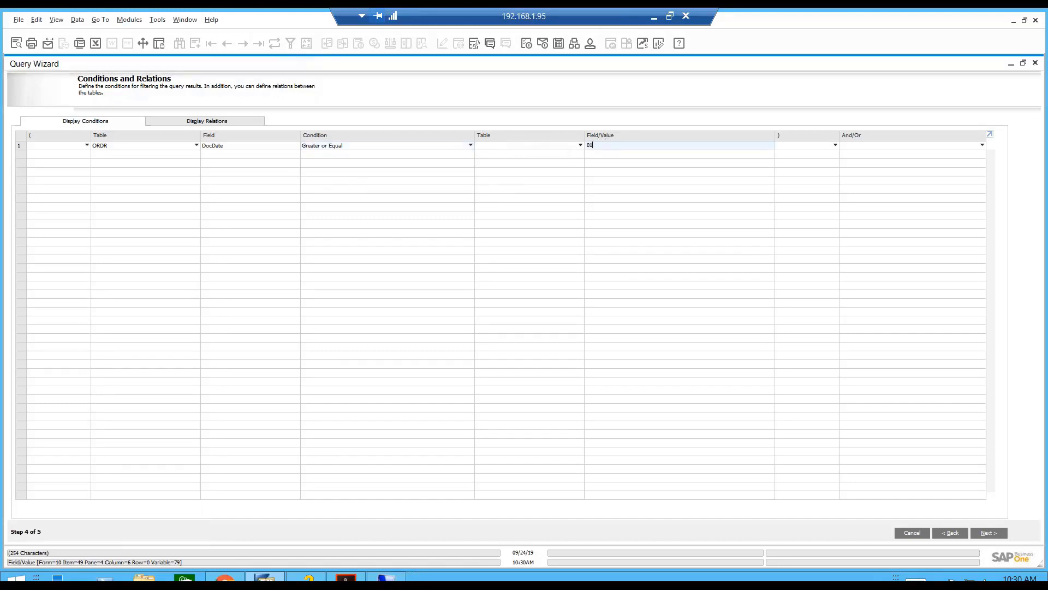
type("/01/02")
key("BackSpace")
key("BackSpace")
type("20")
key("Tab")
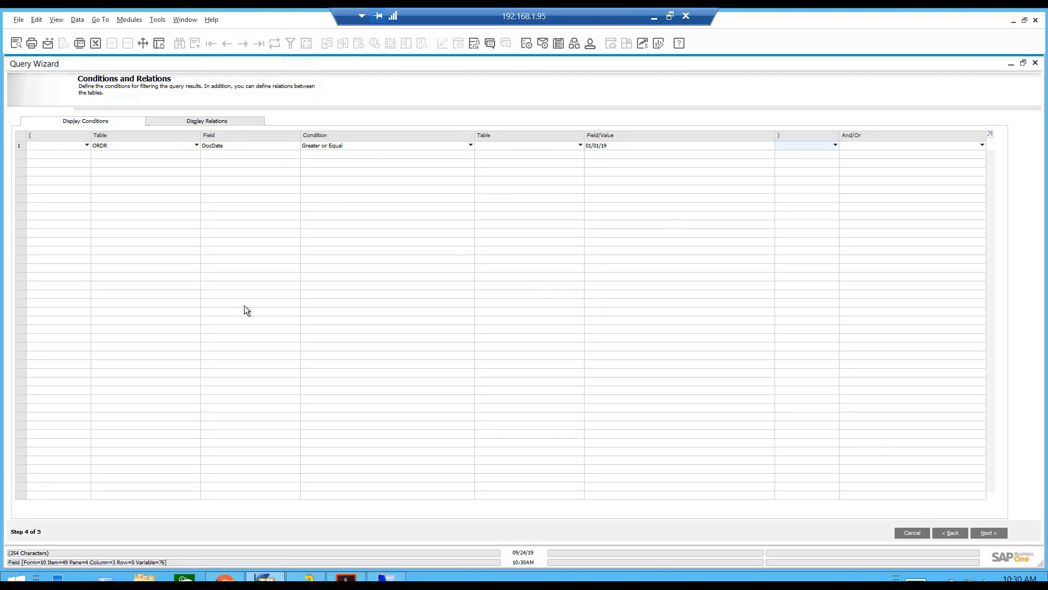
Finish the wizard to run the query, then maximize the query preview and collapse its SQL statement.
left_click(988, 533)
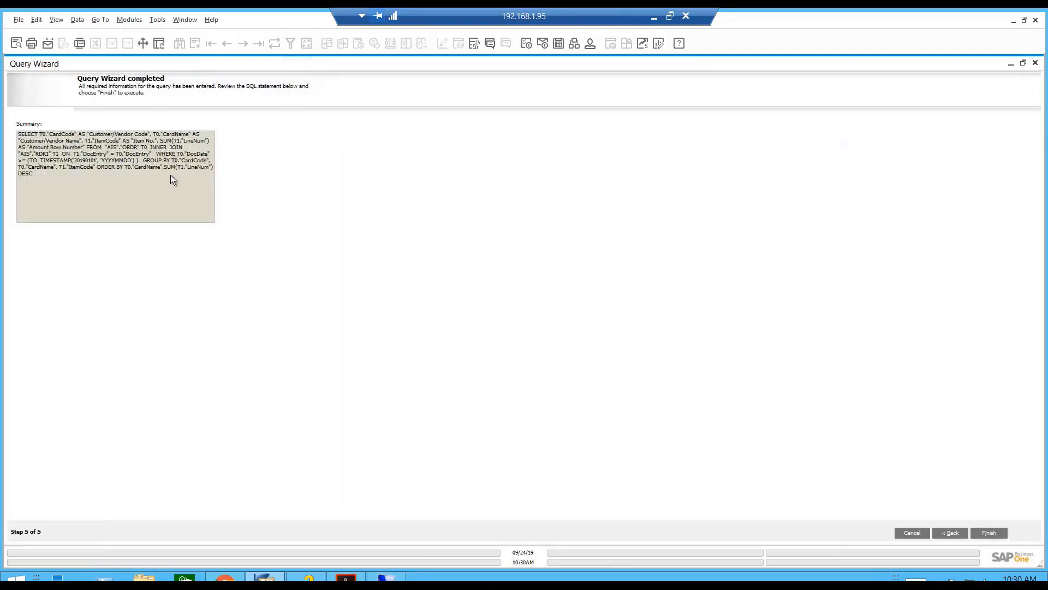
left_click(997, 536)
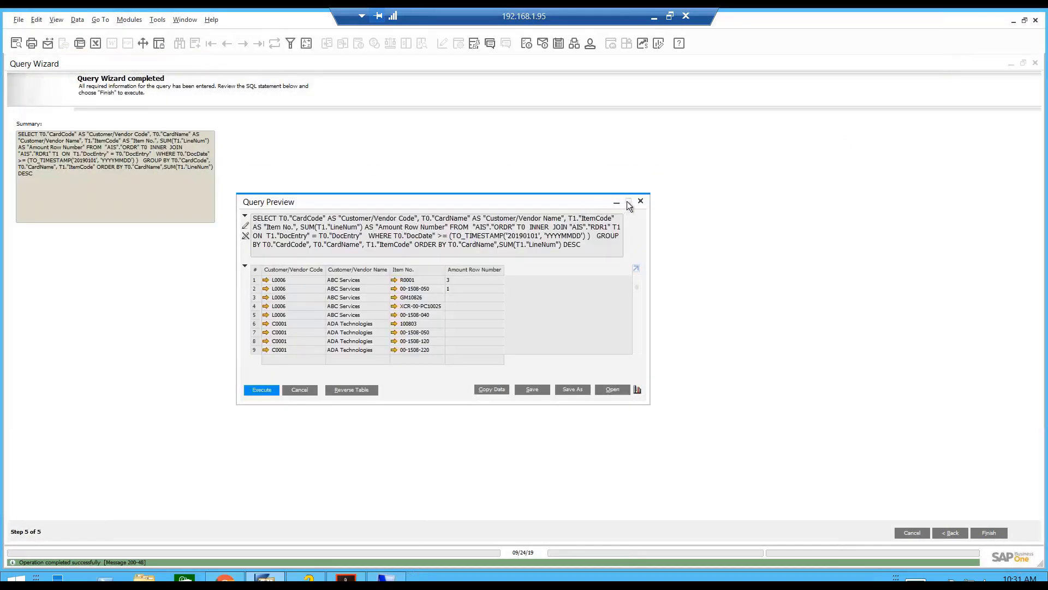
left_click(628, 202)
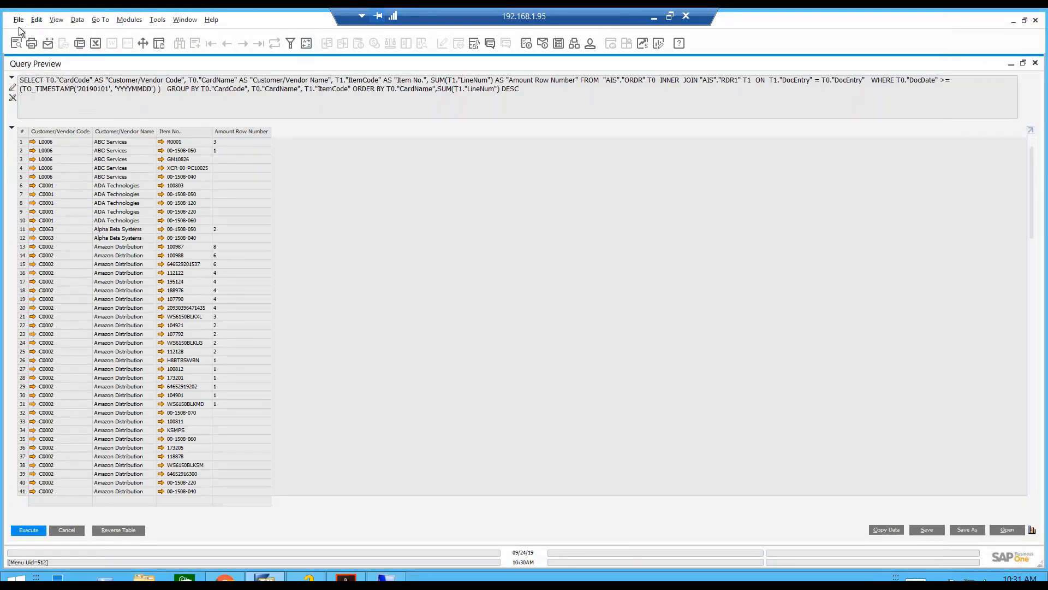
left_click(11, 78)
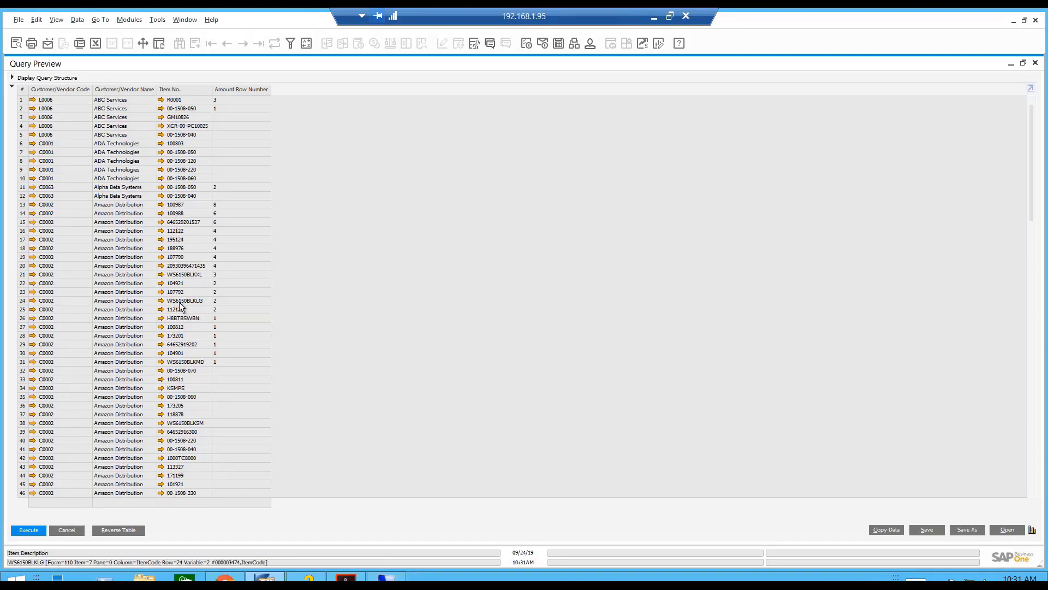
Start saving the query as a new one and add a query category named My Query.
left_click(965, 530)
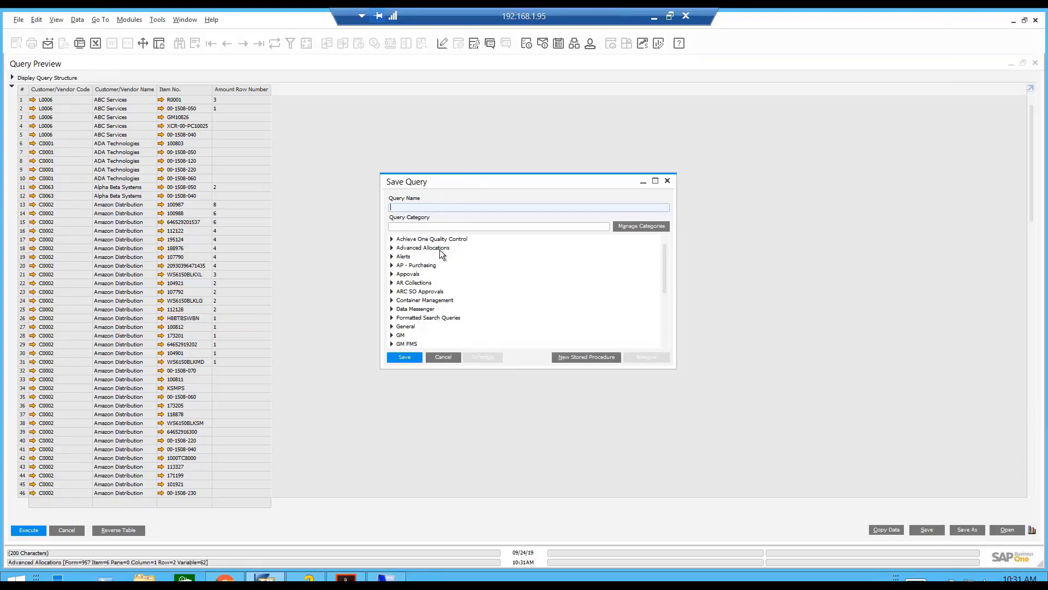
left_click(634, 226)
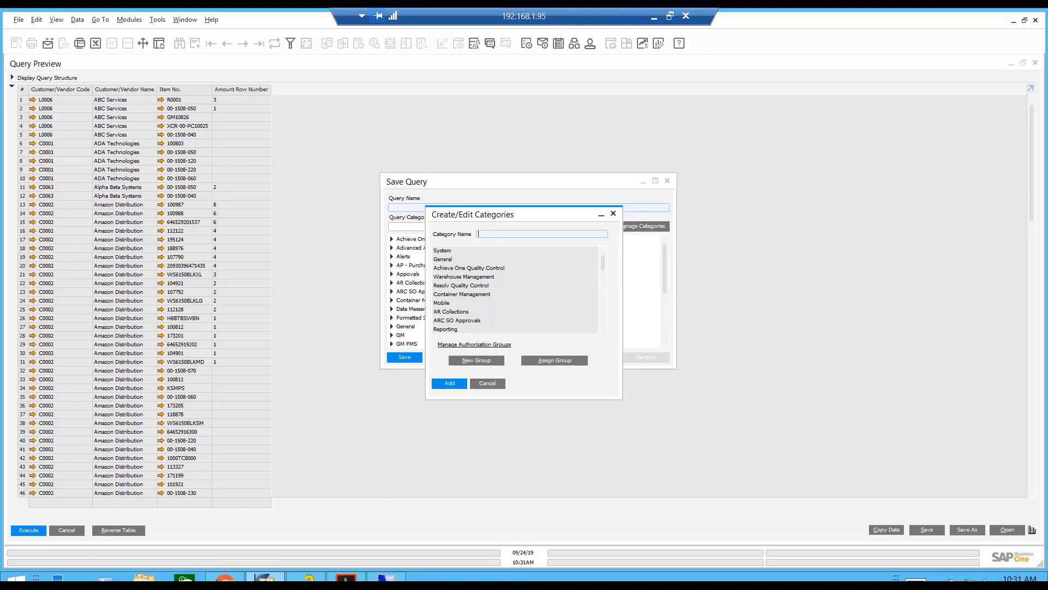
type("My Query")
left_click(454, 384)
scroll(458, 322, "down", 2)
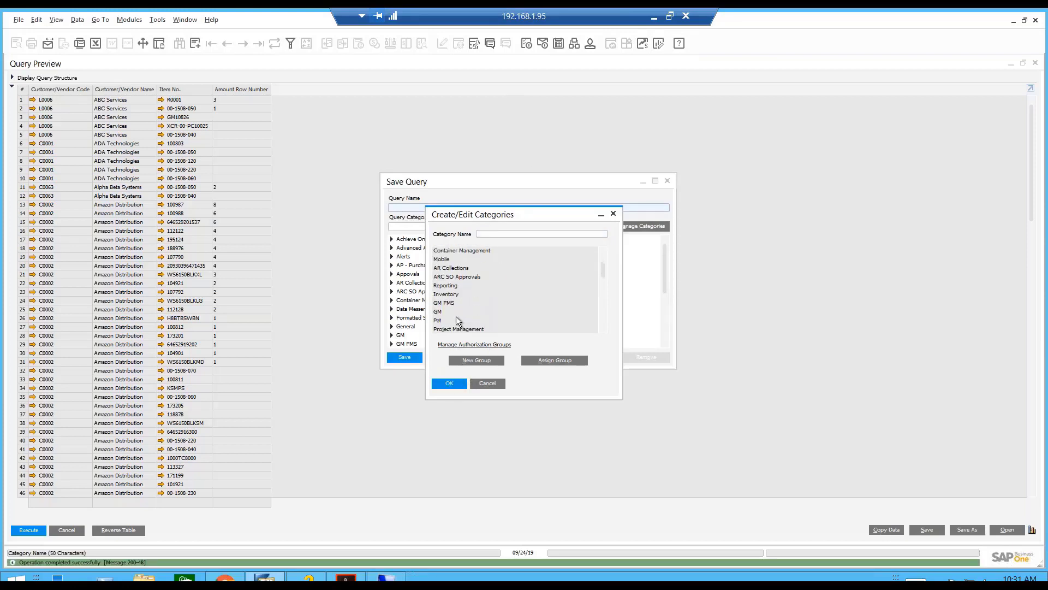
Assign all 15 saved-query authorization groups to the My Query category and return to saving the query.
left_click_drag(602, 271, 603, 319)
left_click(445, 329)
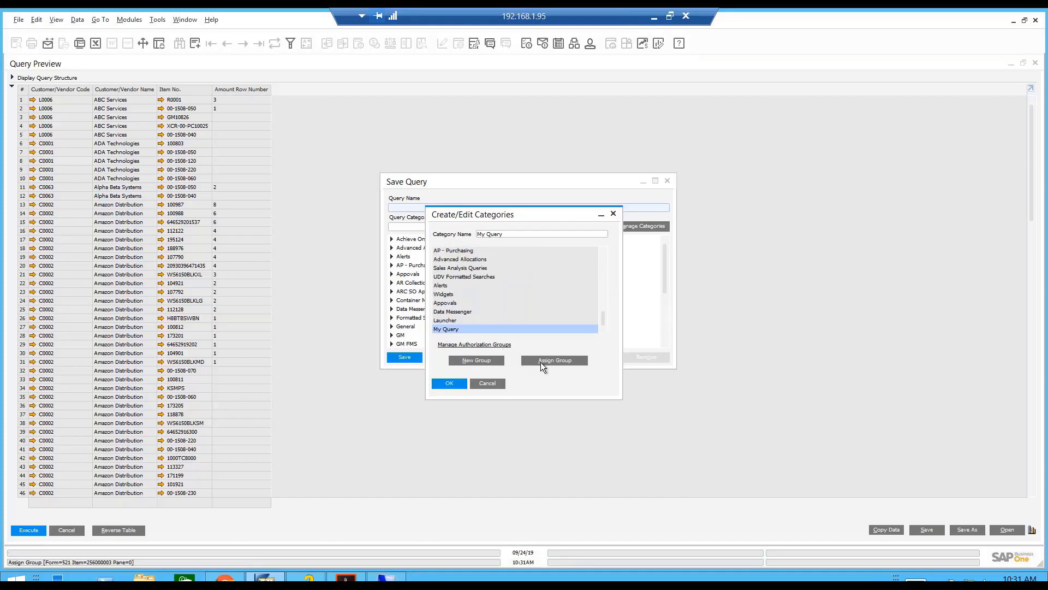
left_click(546, 359)
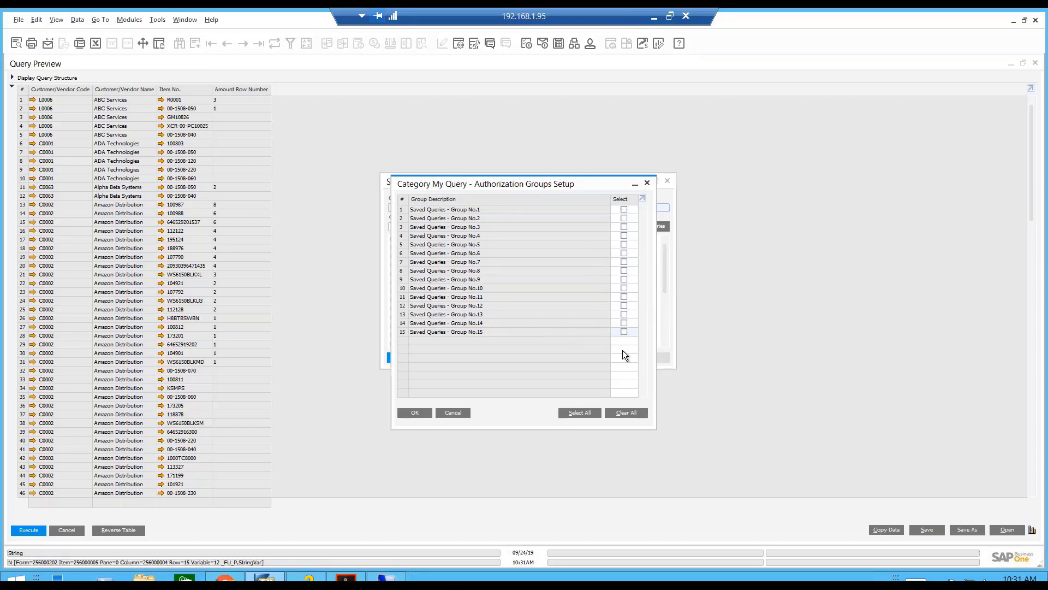
left_click(592, 412)
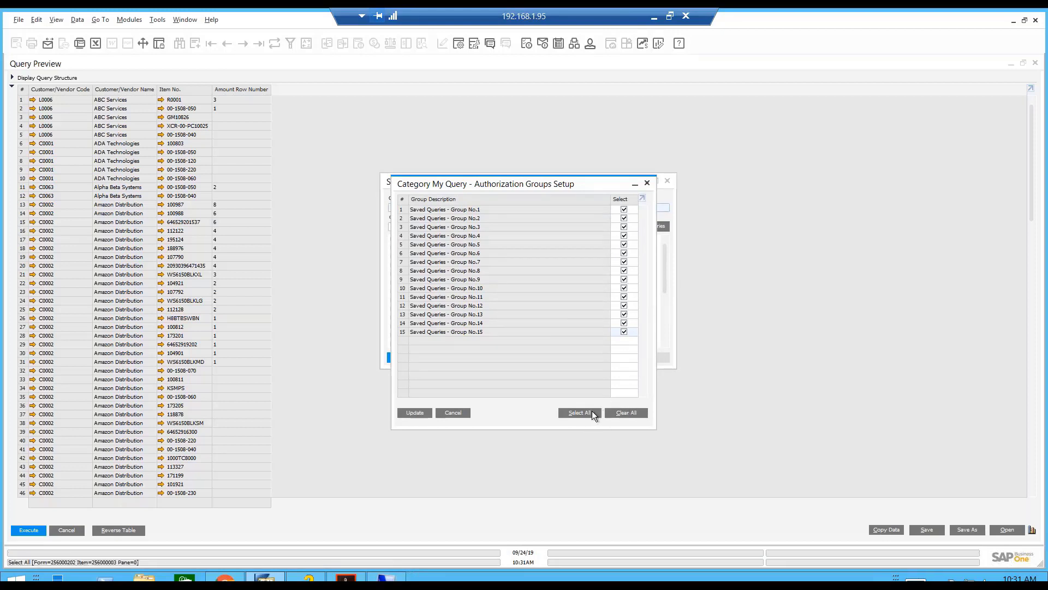
left_click(415, 412)
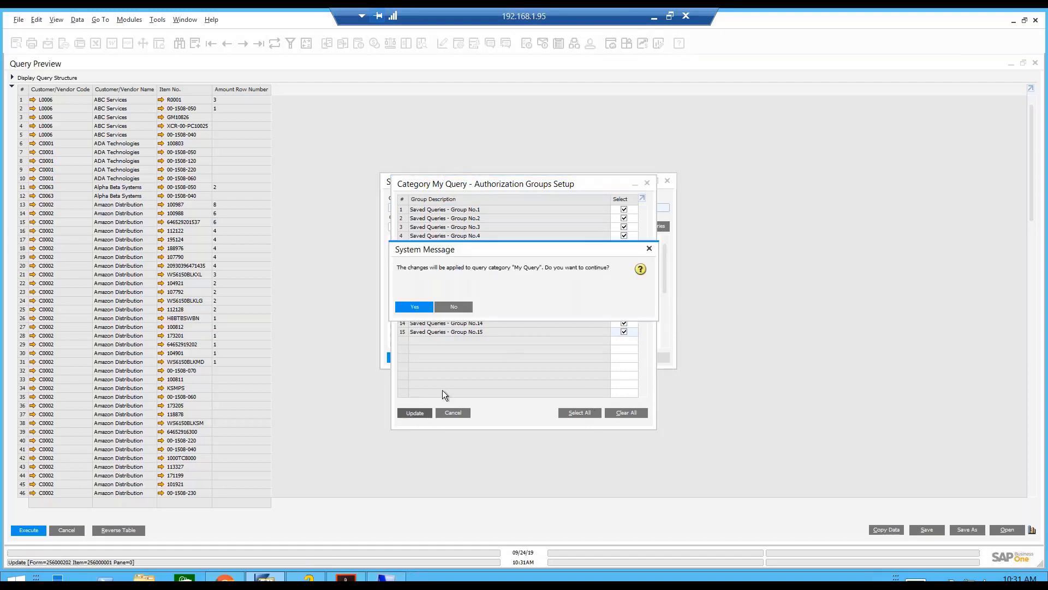
left_click(416, 306)
left_click(424, 413)
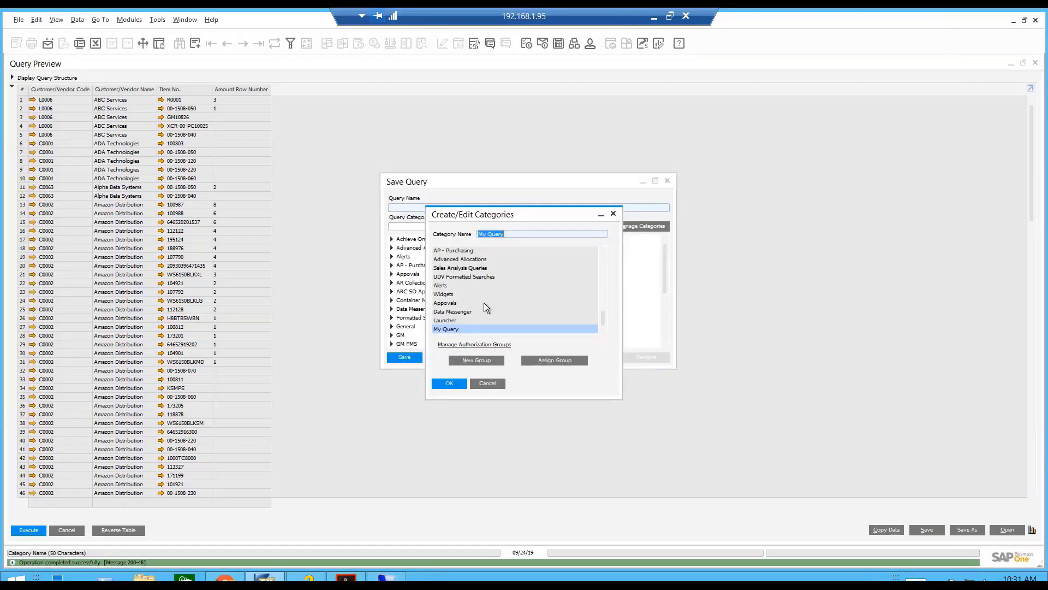
left_click(447, 384)
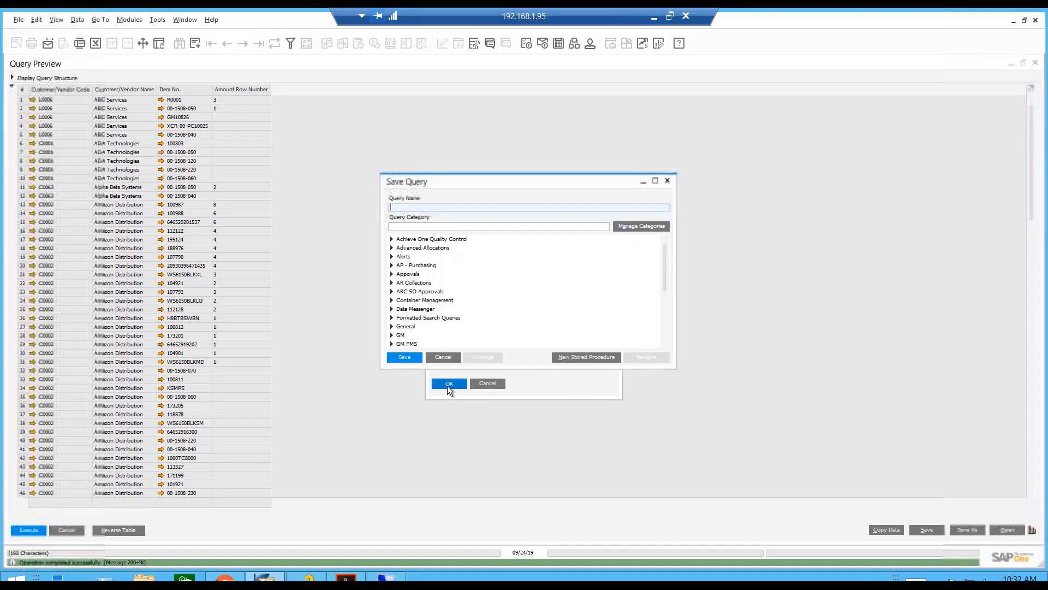
Save the query in the My Query category under the presenter's first name followed by 1, and close the preview and the wizard.
scroll(413, 316, "down", 2)
left_click(410, 327)
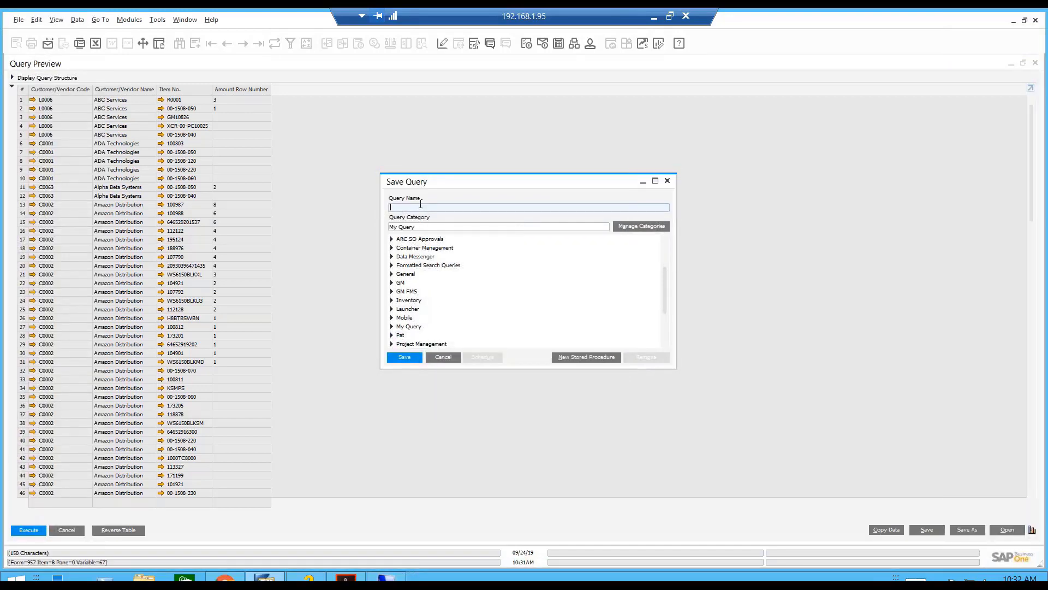
type("Daryl 1")
left_click(402, 356)
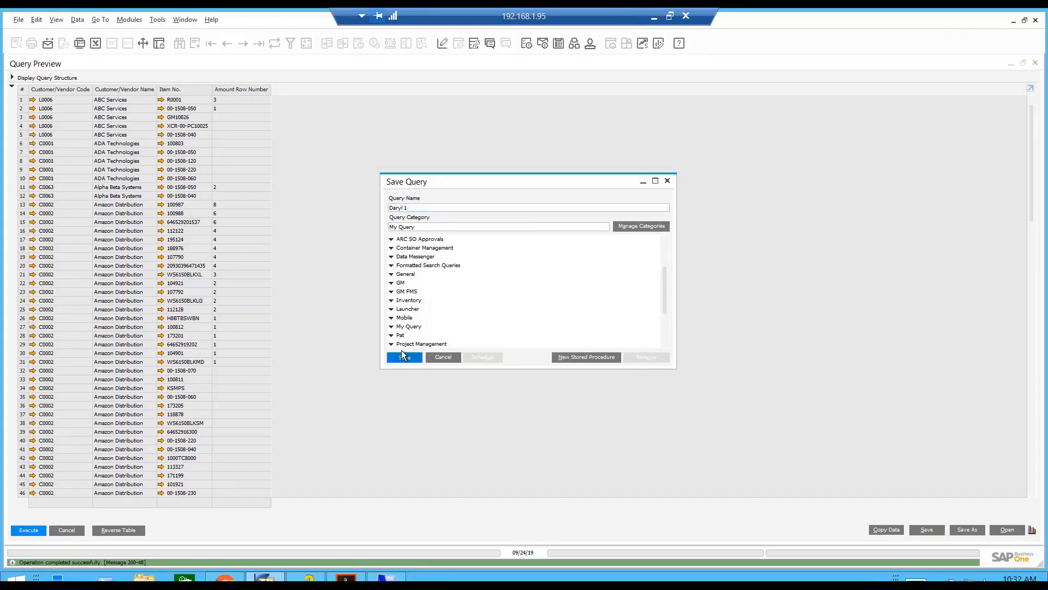
left_click(1035, 63)
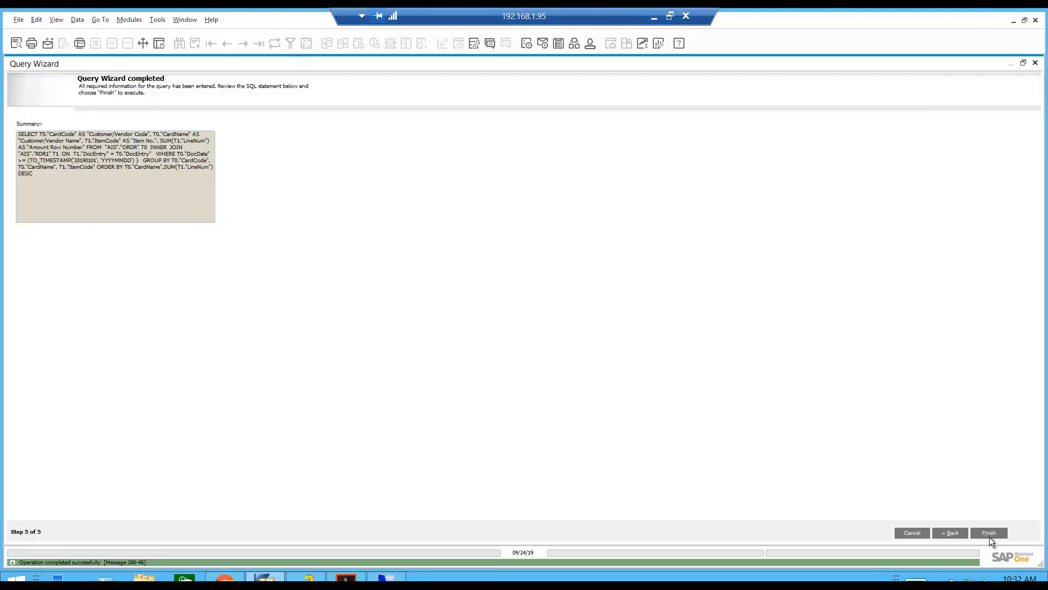
left_click(913, 532)
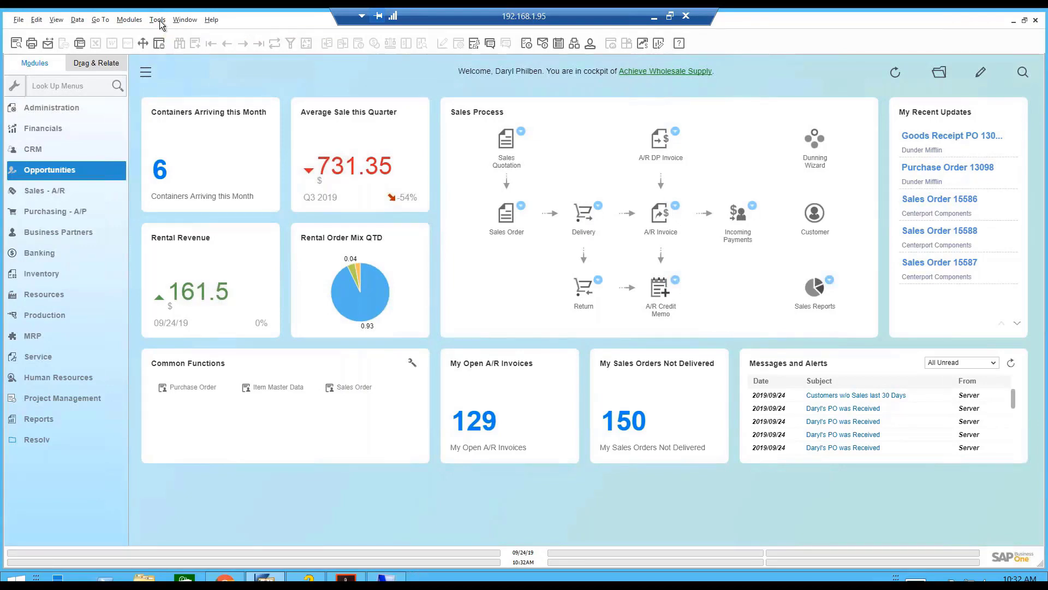
Open the Query Generator.
left_click(157, 20)
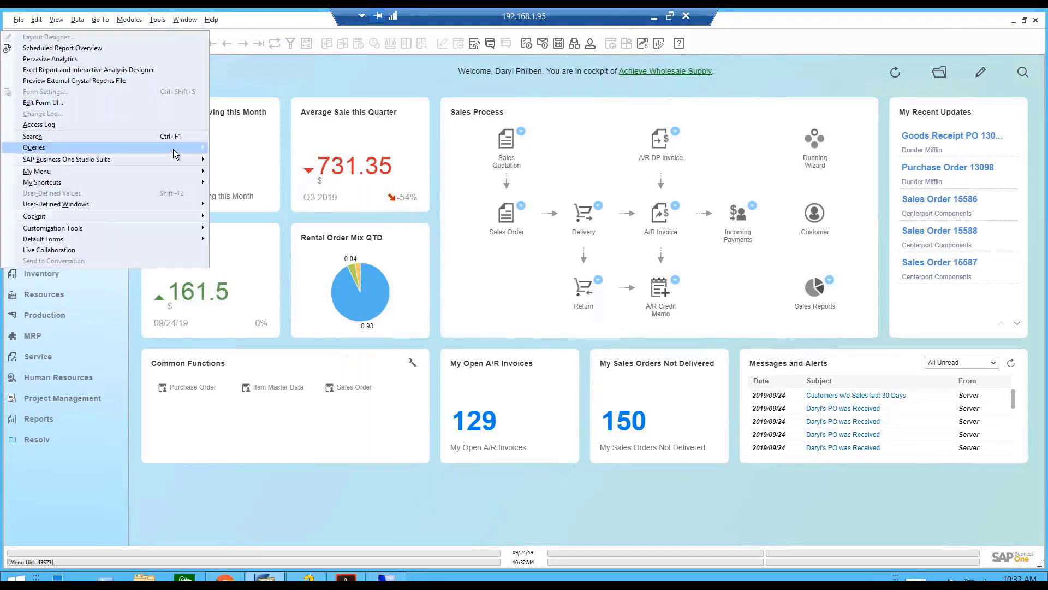
mouse_move(176, 148)
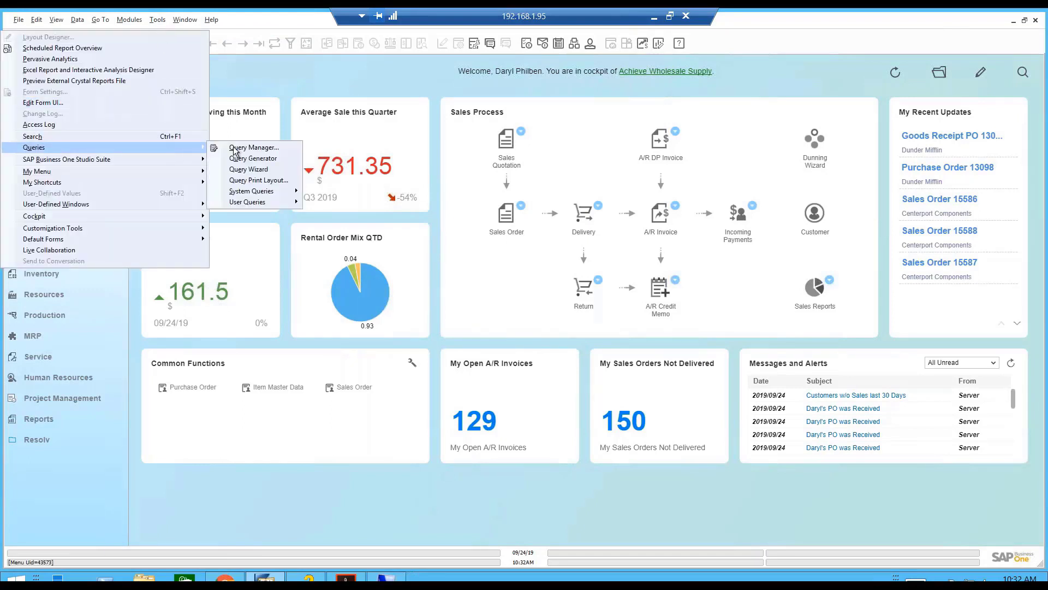
left_click(266, 161)
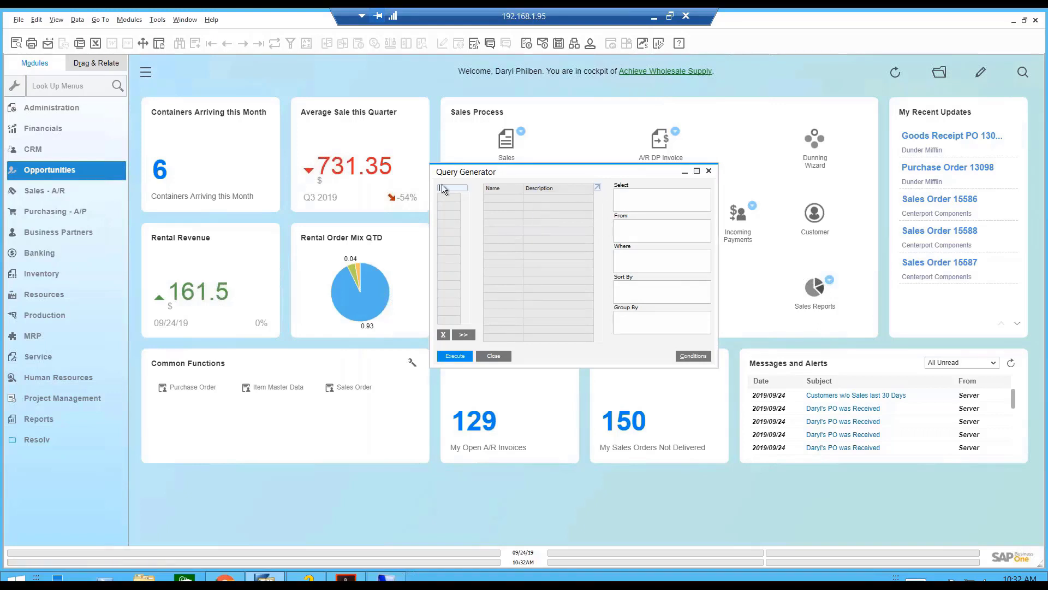
Examine the Select, From, Where, Sort By and Group By areas and the list of available tables.
left_click(643, 199)
left_click(637, 230)
left_click(635, 264)
left_click(633, 290)
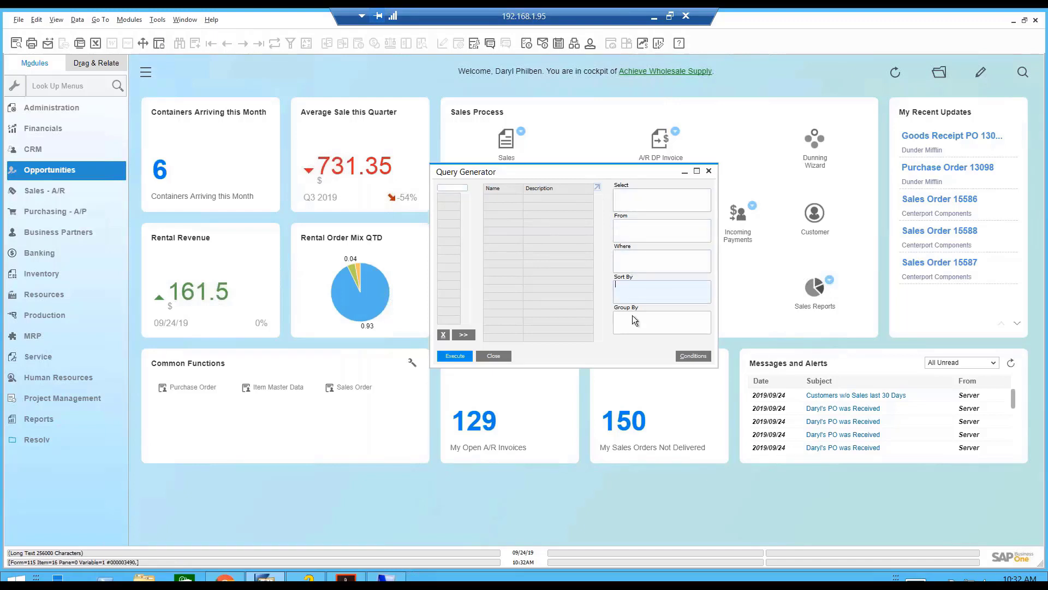
left_click(633, 319)
left_click(626, 199)
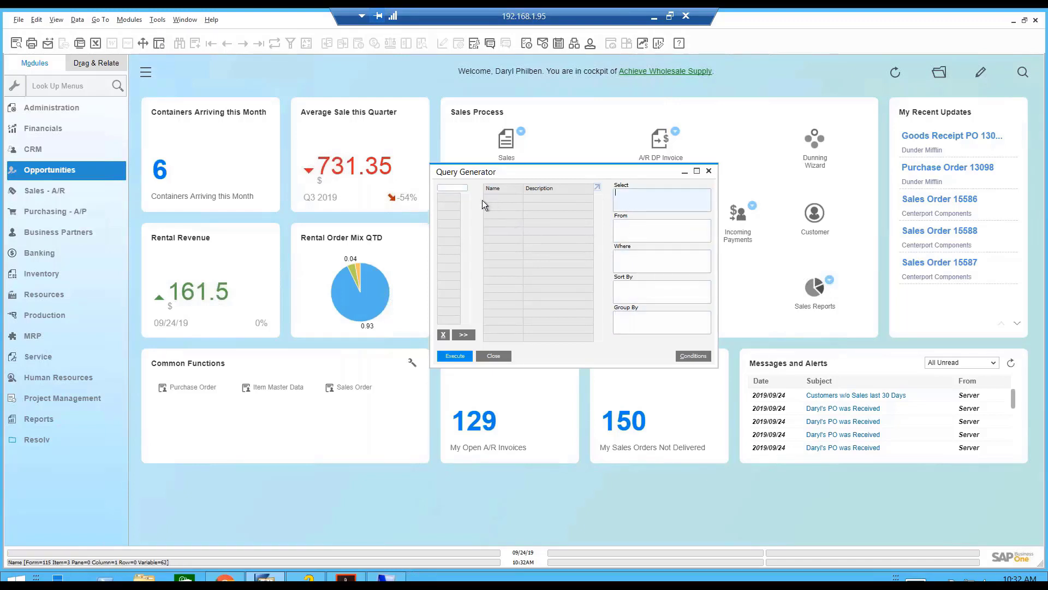
left_click(453, 187)
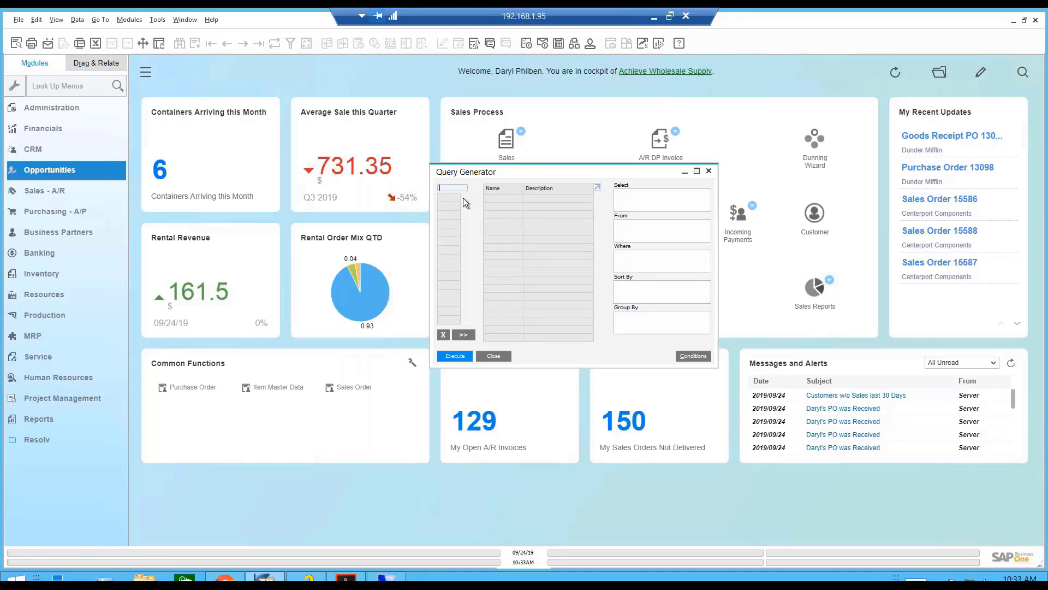
key("Tab")
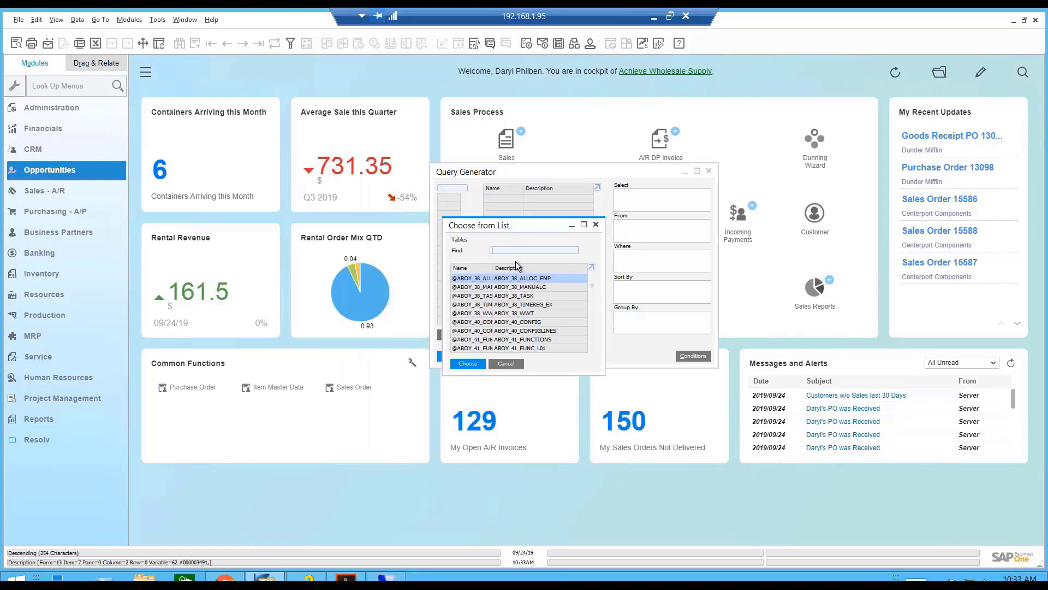
left_click(508, 363)
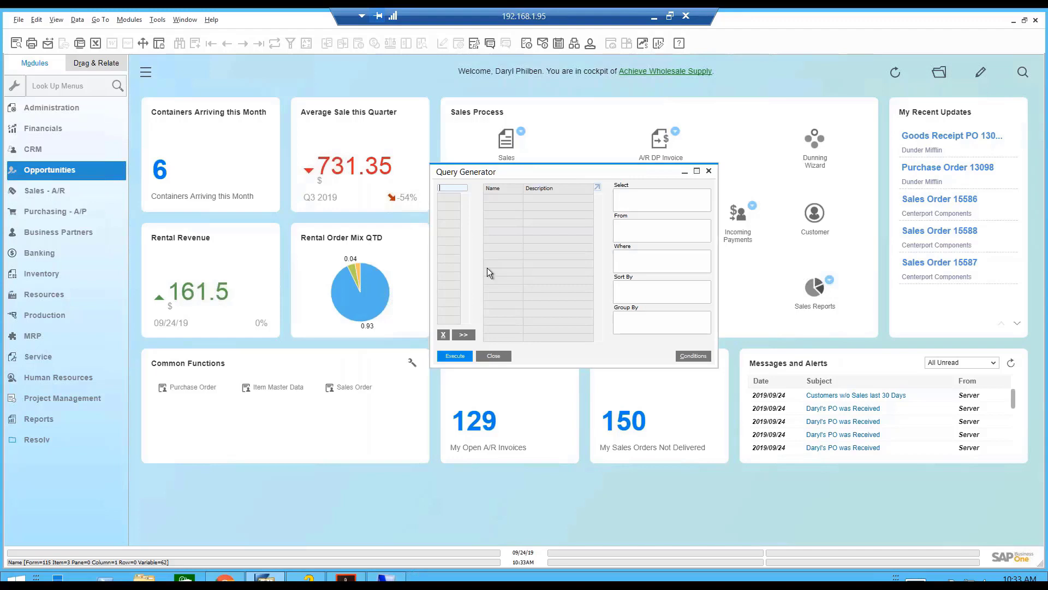
Add the sales order header table ORDR and the row table RDR1 to the query.
type("ORDR")
key("Tab")
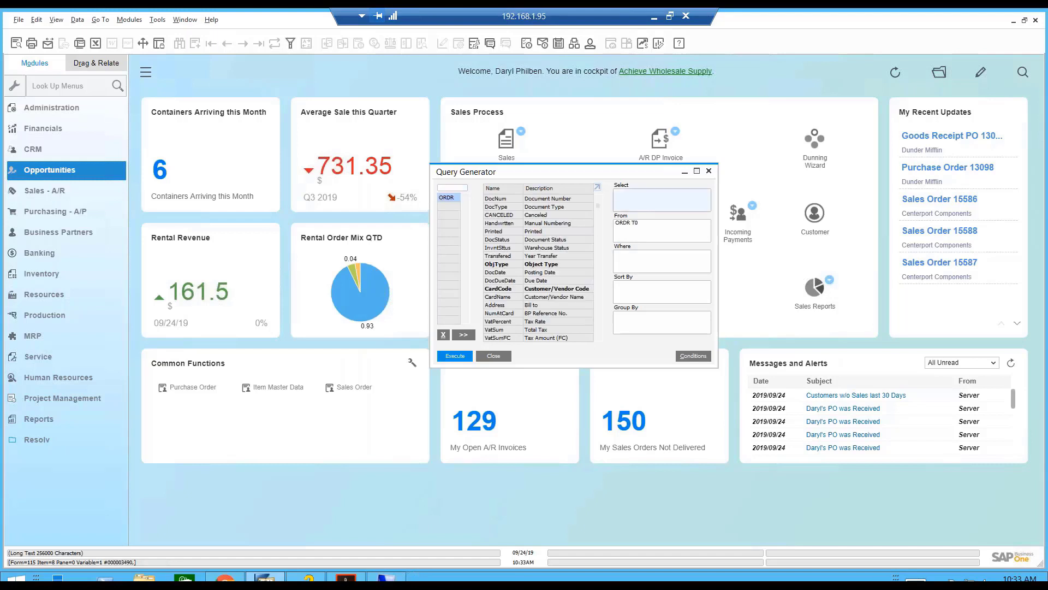
left_click(452, 188)
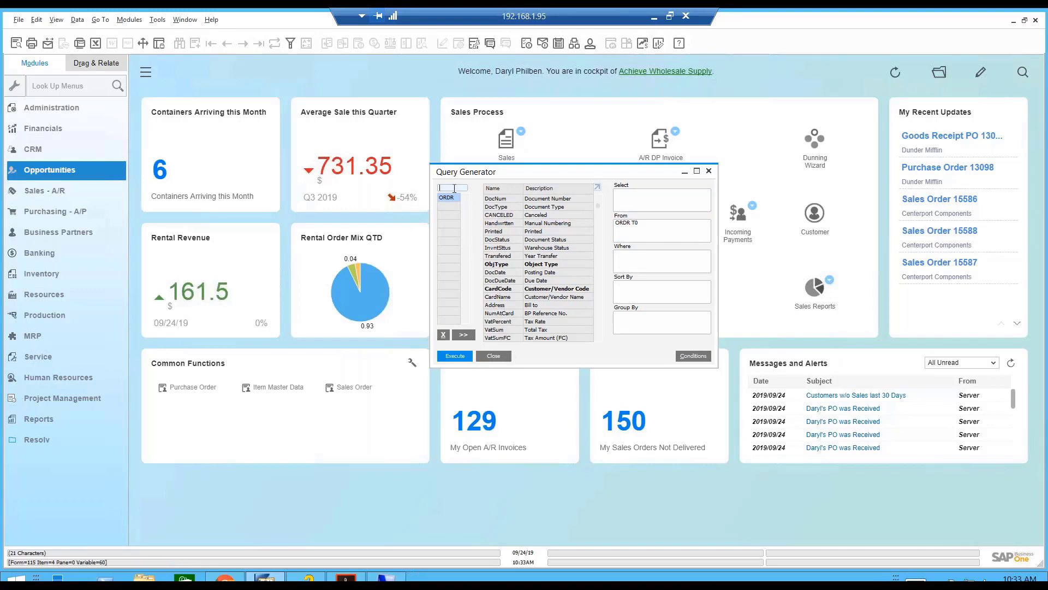
type("RDR1")
key("Return")
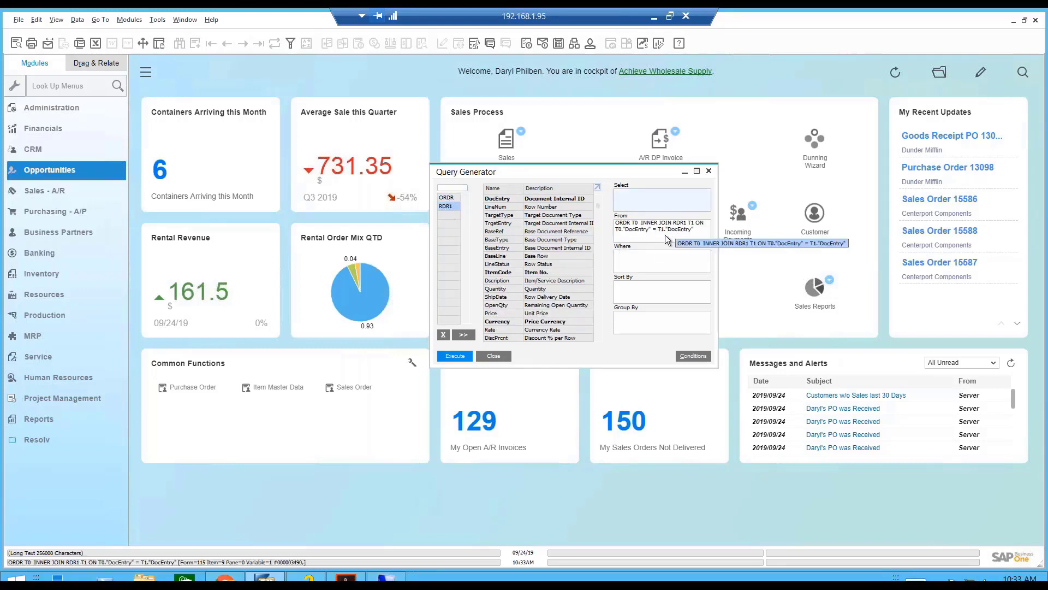
left_click(650, 210)
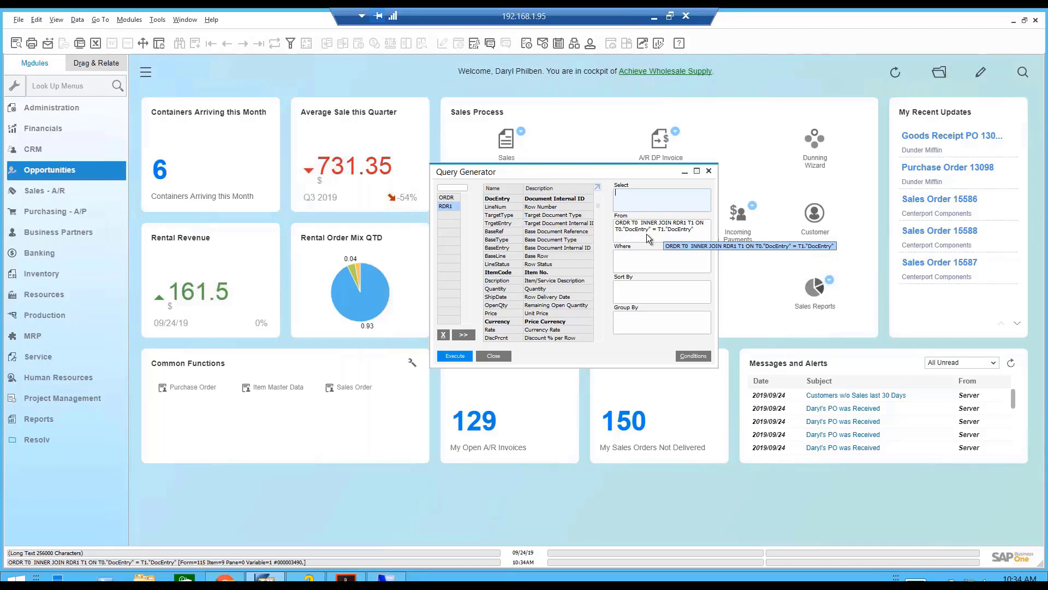
Check the ORDR fields for CardCode and add the business partner table OCRD to the query.
left_click(448, 198)
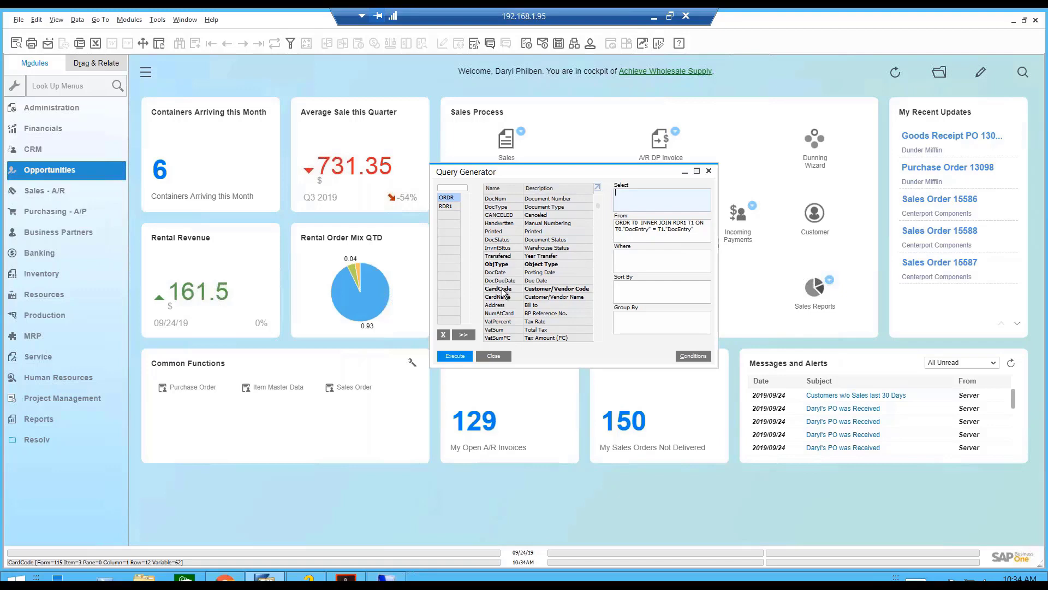
left_click(450, 220)
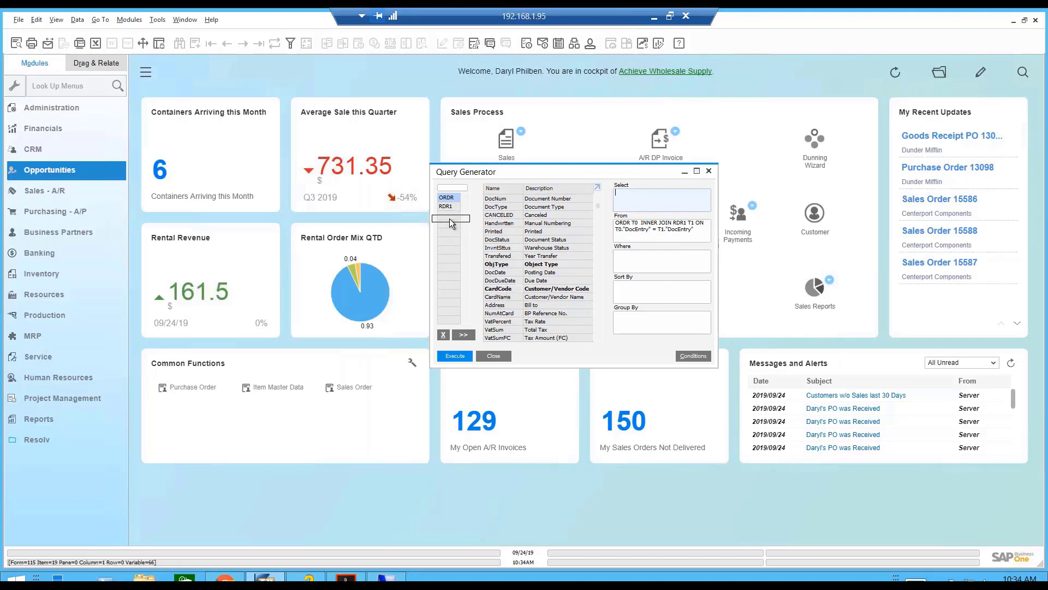
type("OCRD")
key("Tab")
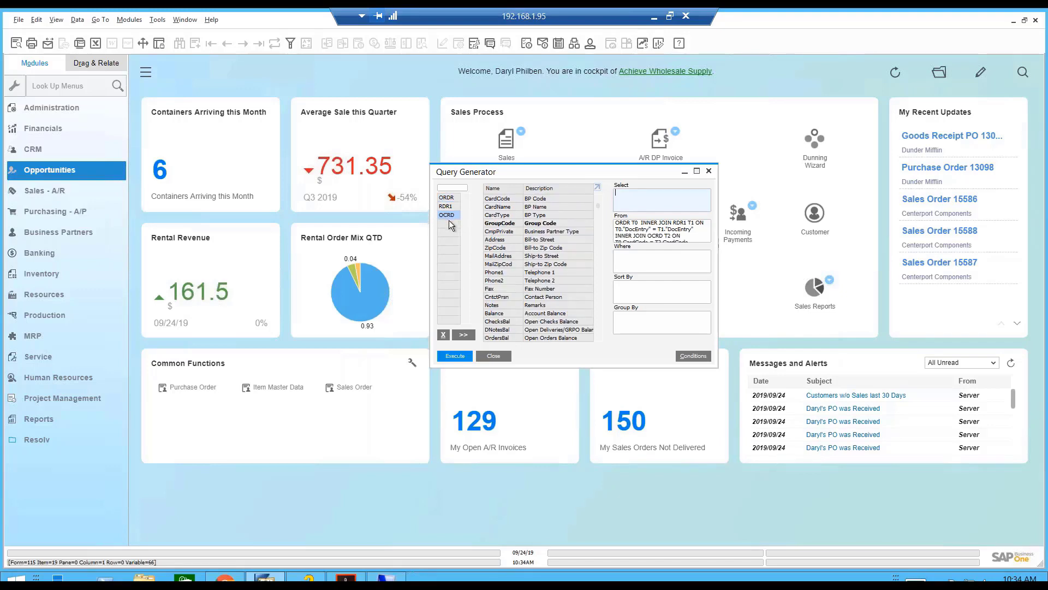
Enclose both CardCode field names in the OCRD join condition of the From clause in double quotes.
left_click(685, 236)
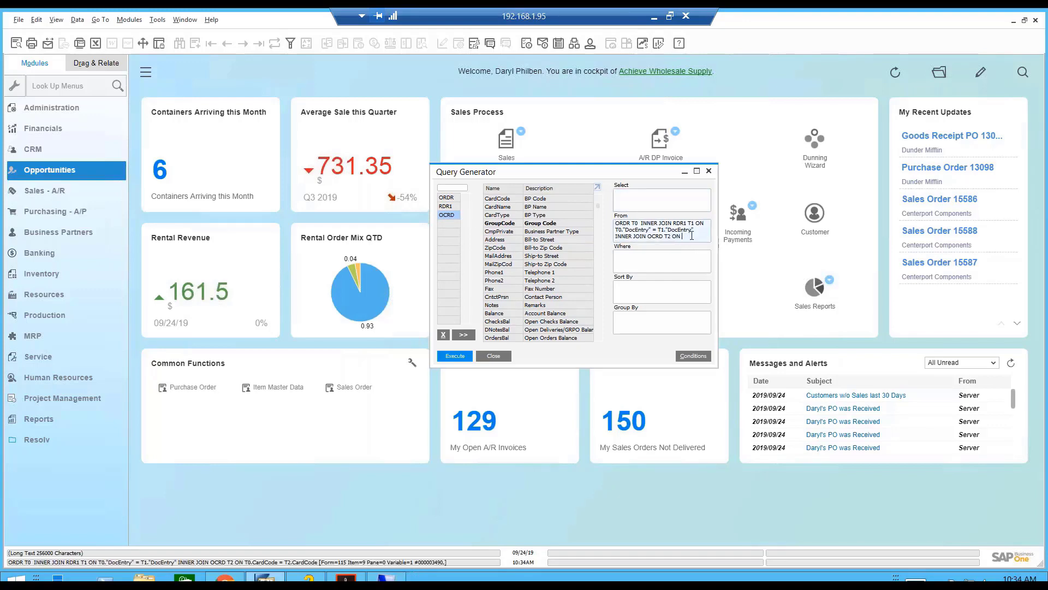
left_click(694, 249)
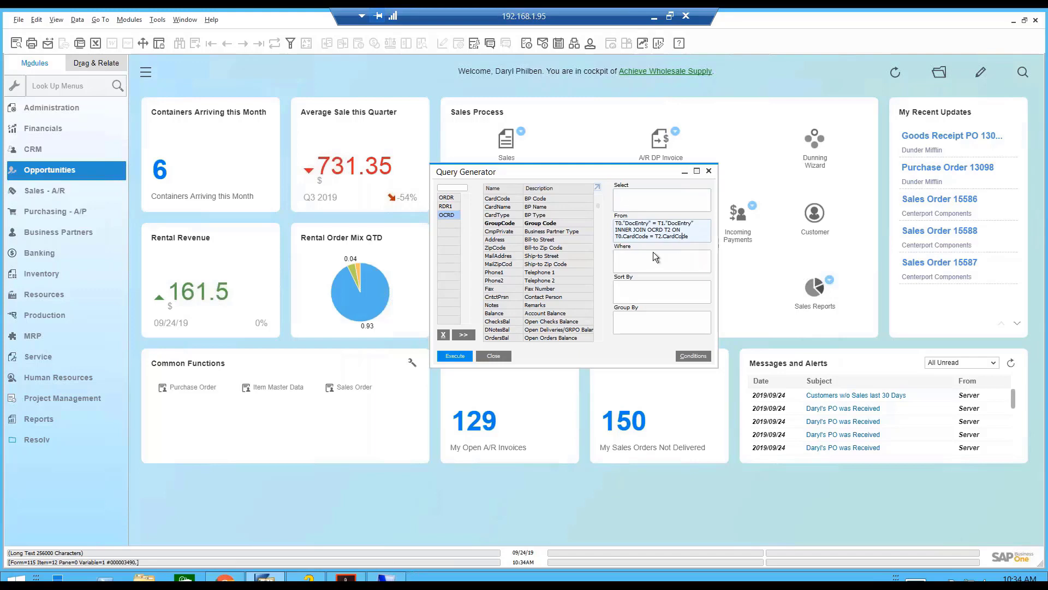
left_click(623, 236)
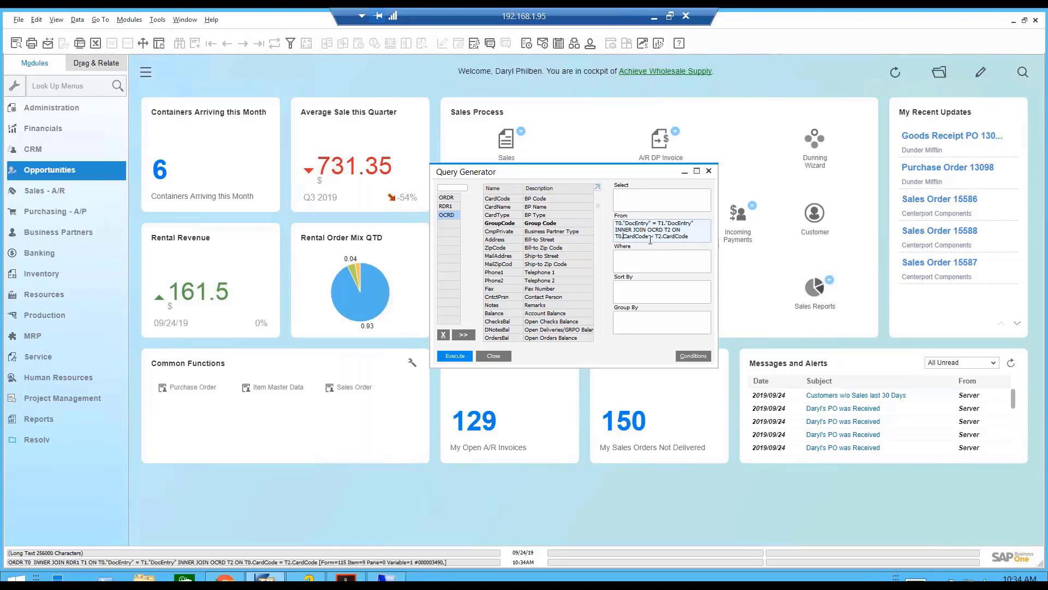
type("\"")
left_click(652, 236)
type("\"")
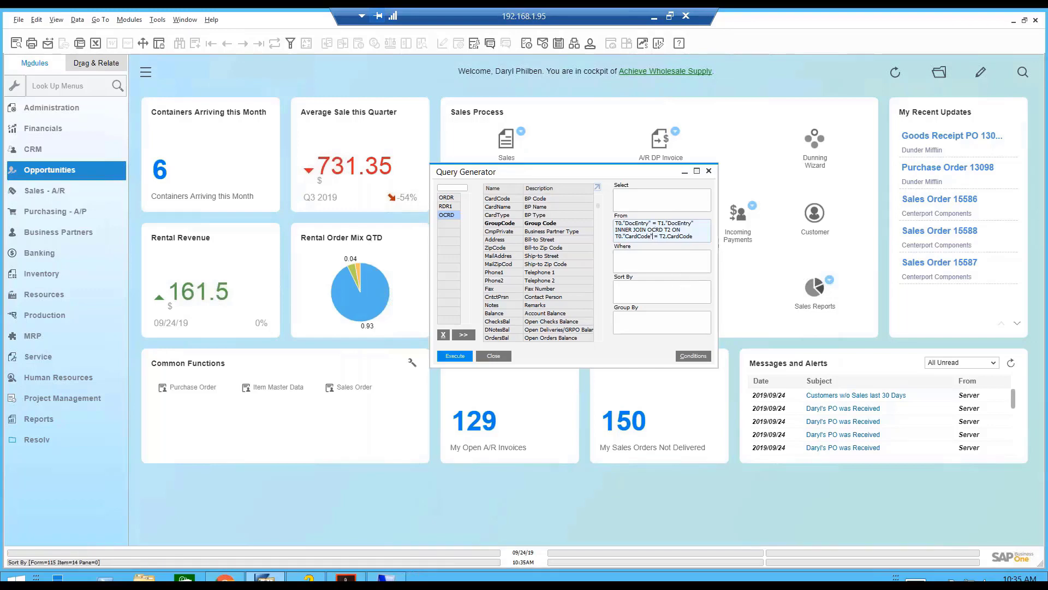
left_click(667, 236)
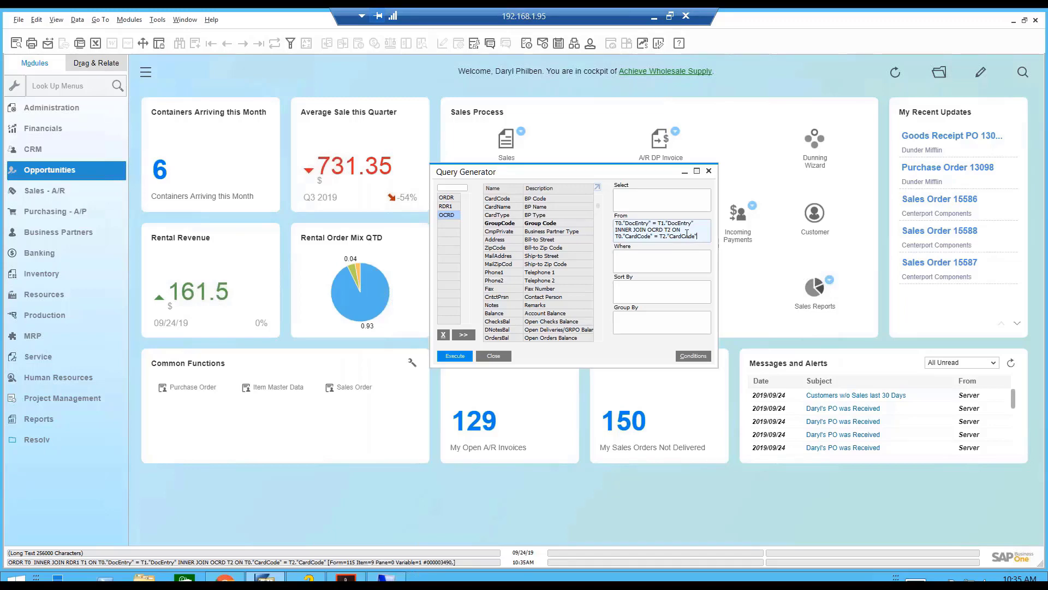
Add the customer group table OCRG to the query by linking it through the GroupCode field of OCRD.
left_click(449, 198)
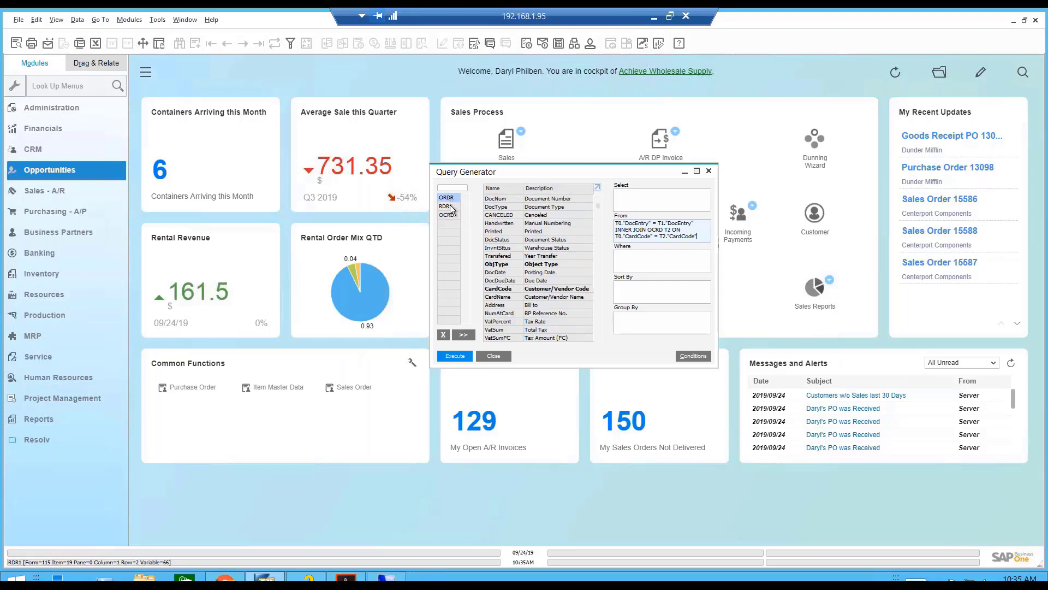
left_click(450, 206)
left_click(451, 215)
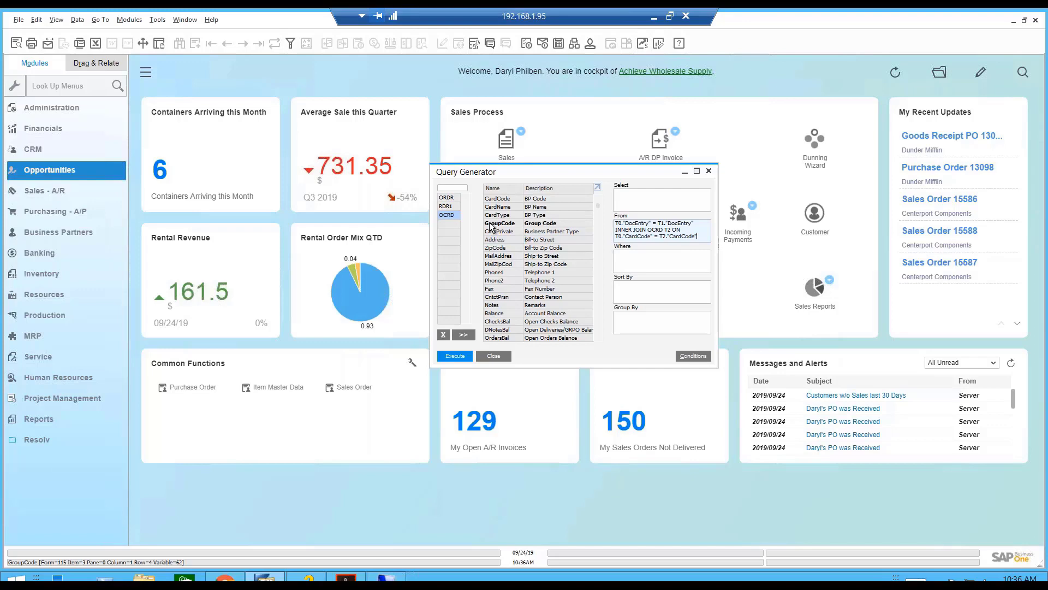
left_click_drag(489, 223, 447, 229)
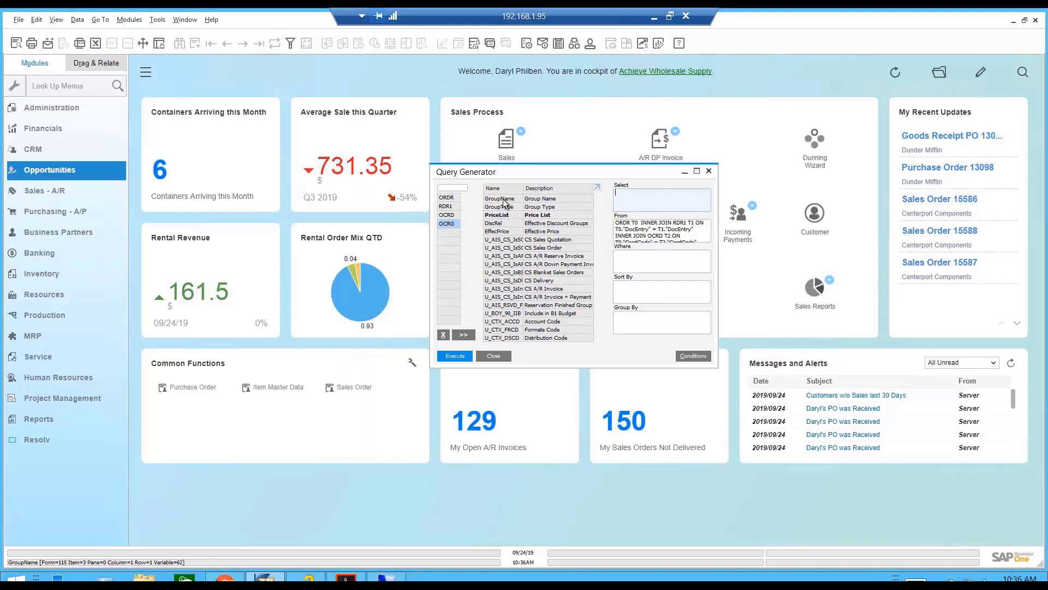
Add DocNum, DocDate, CardCode and CardName from the ORDR table to the Select clause.
left_click(446, 197)
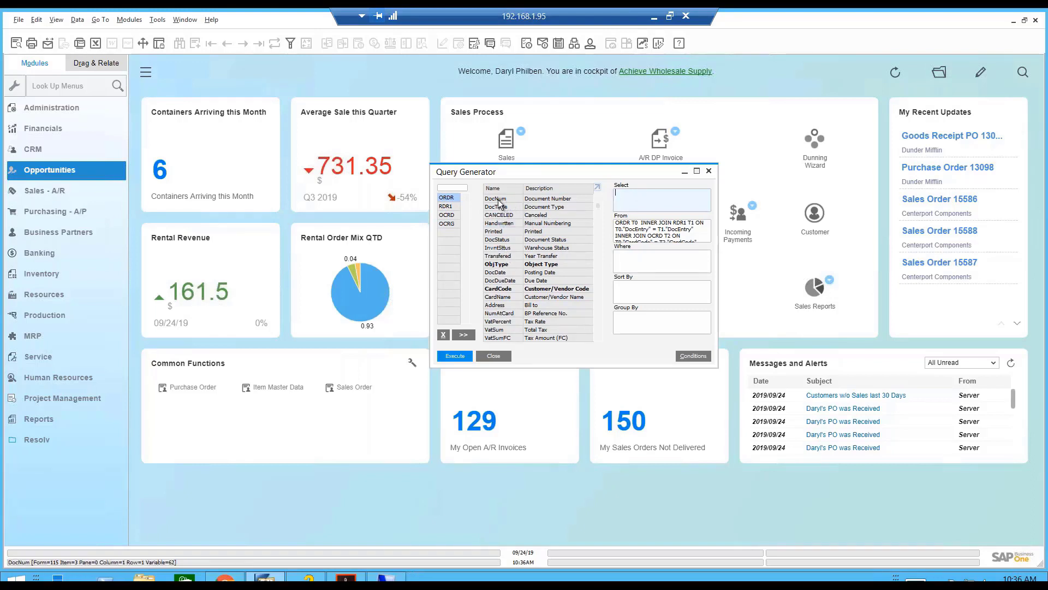
double_click(500, 200)
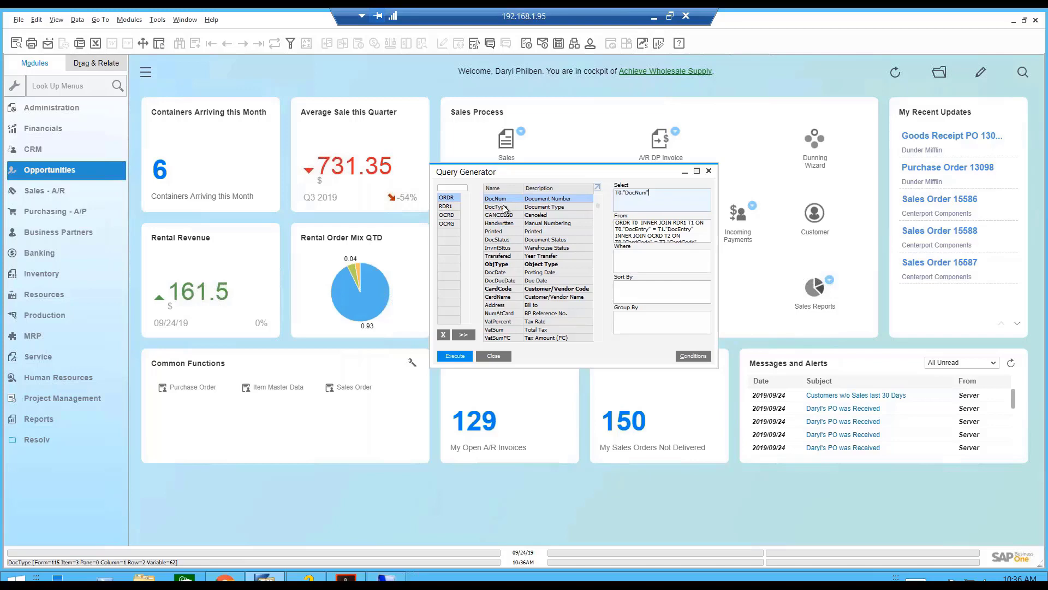
double_click(503, 275)
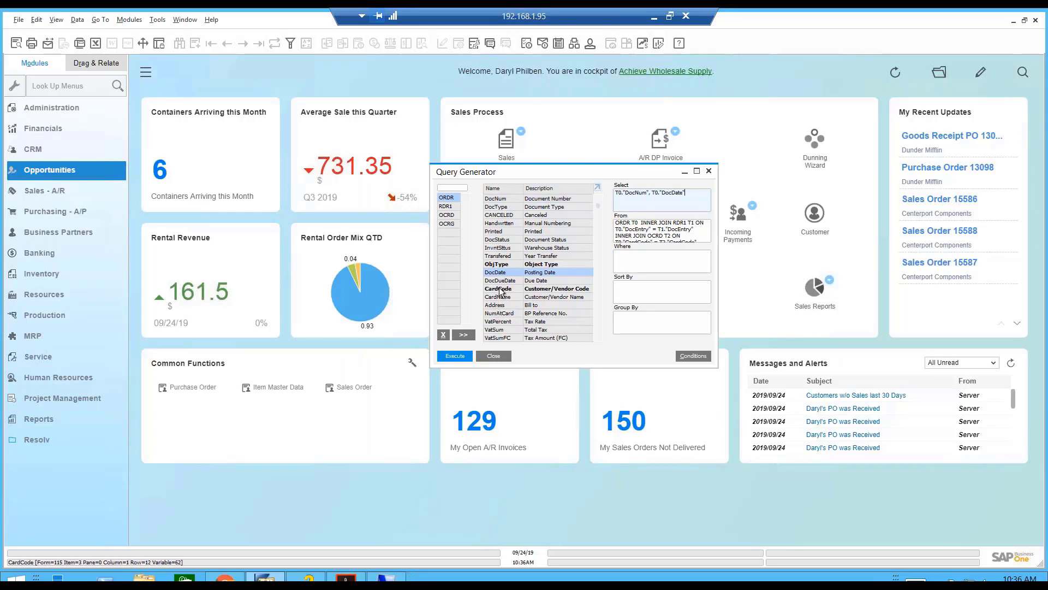
double_click(501, 291)
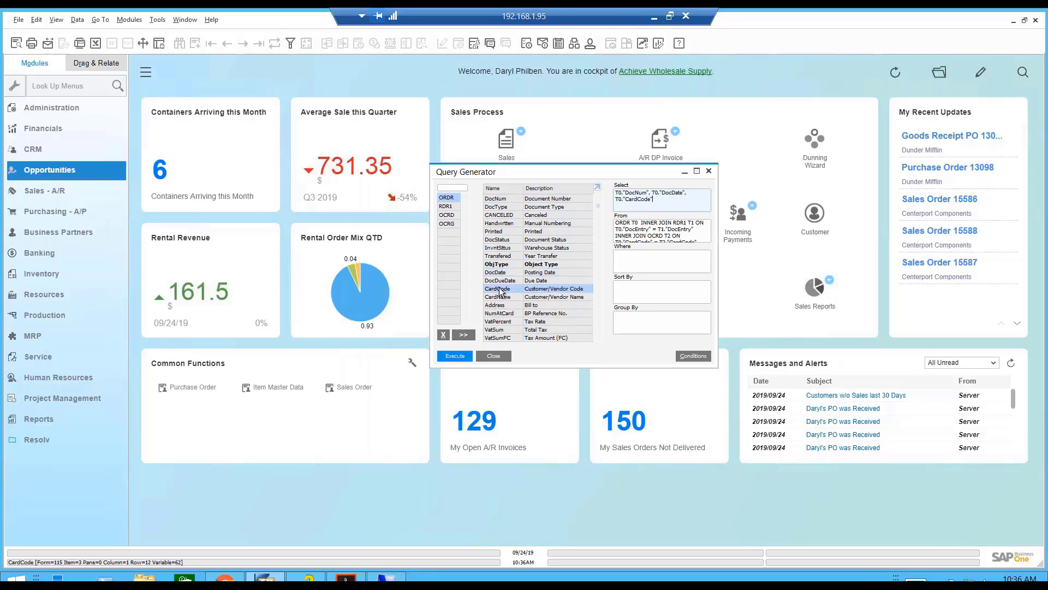
double_click(501, 298)
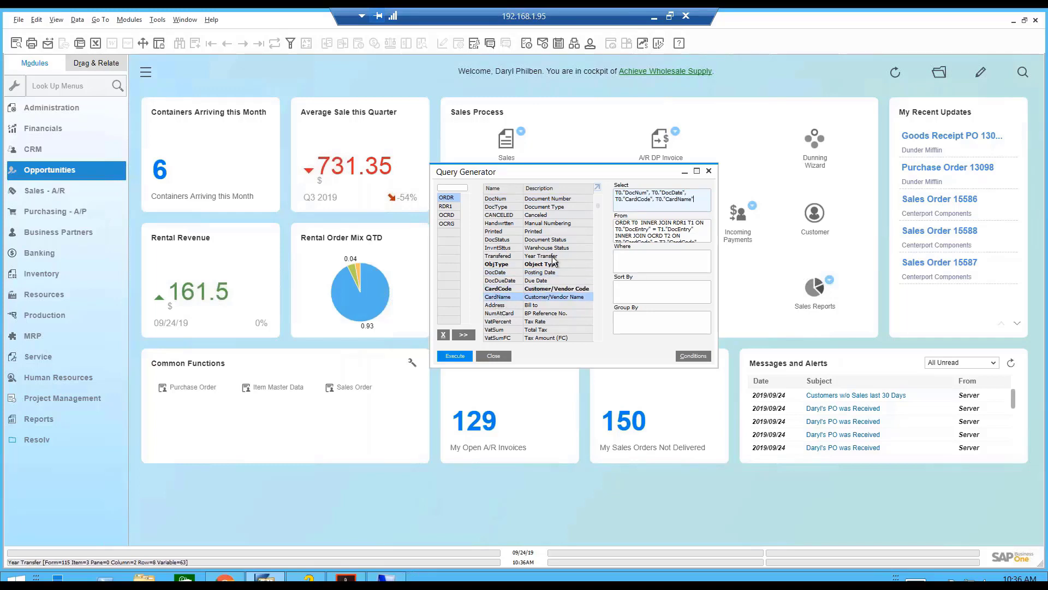
Add ItemCode and LineTotal from RDR1 and GroupName from OCRG to the Select clause.
left_click(449, 207)
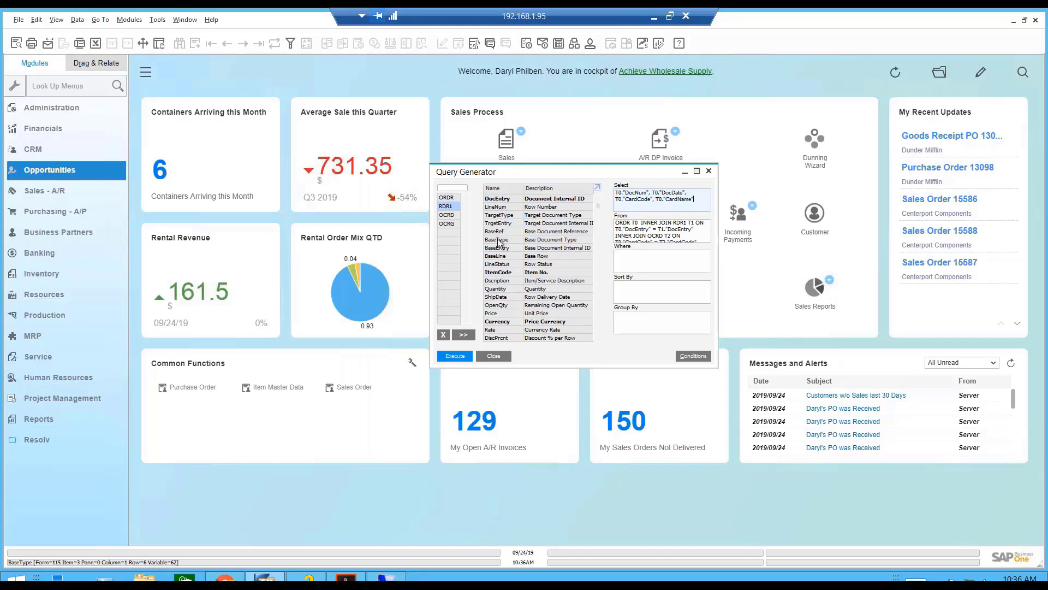
double_click(500, 273)
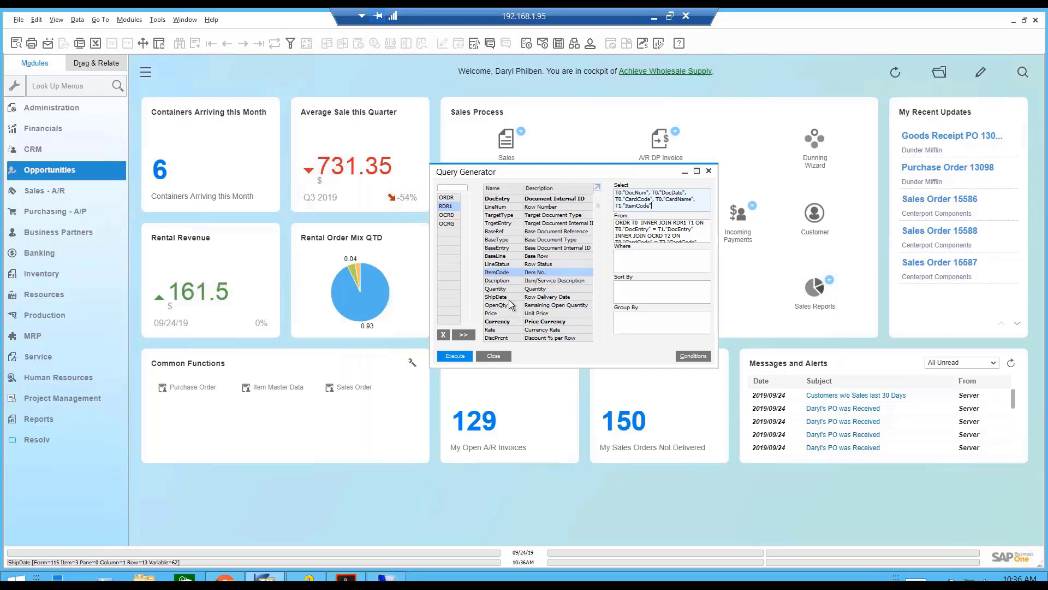
scroll(540, 262, "down", 2)
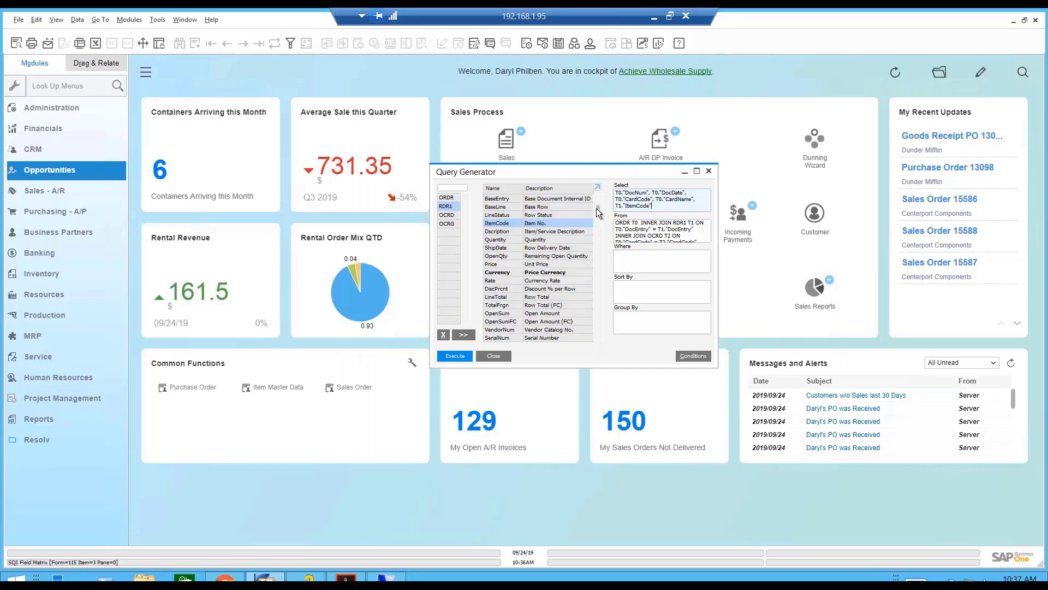
left_click(508, 298)
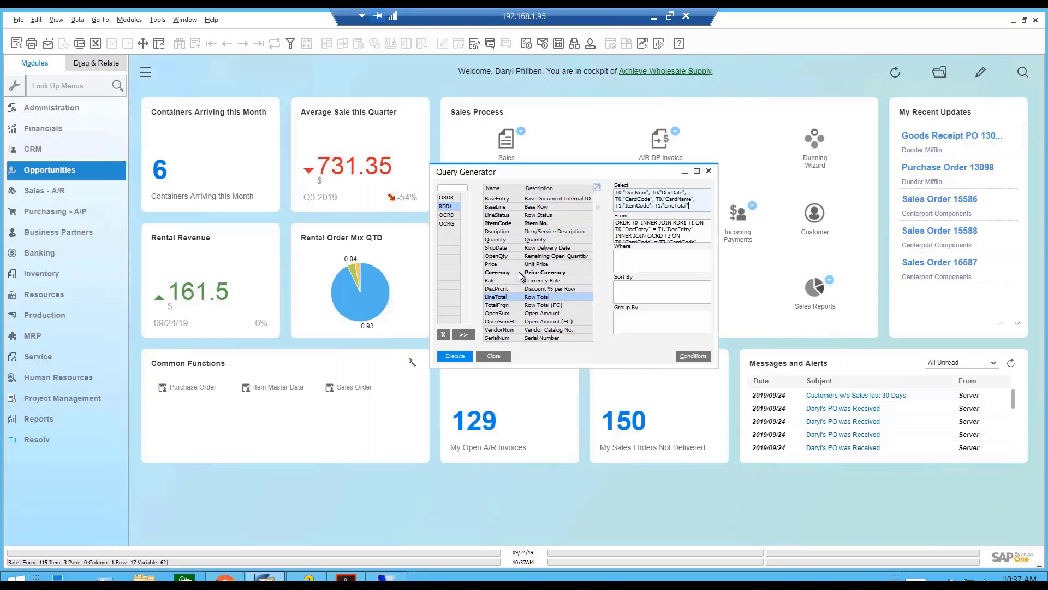
left_click(450, 224)
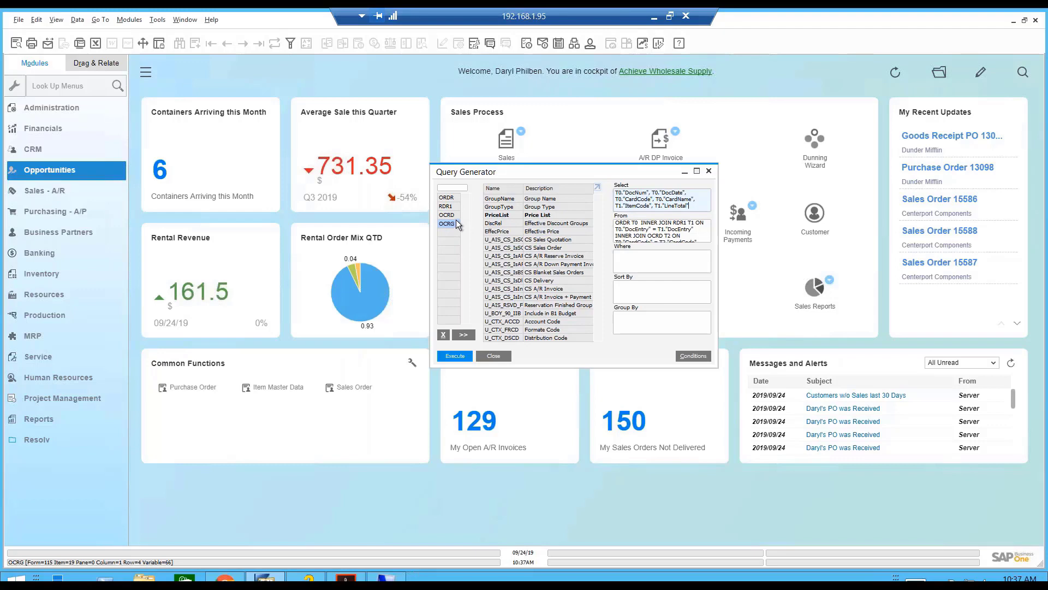
double_click(506, 201)
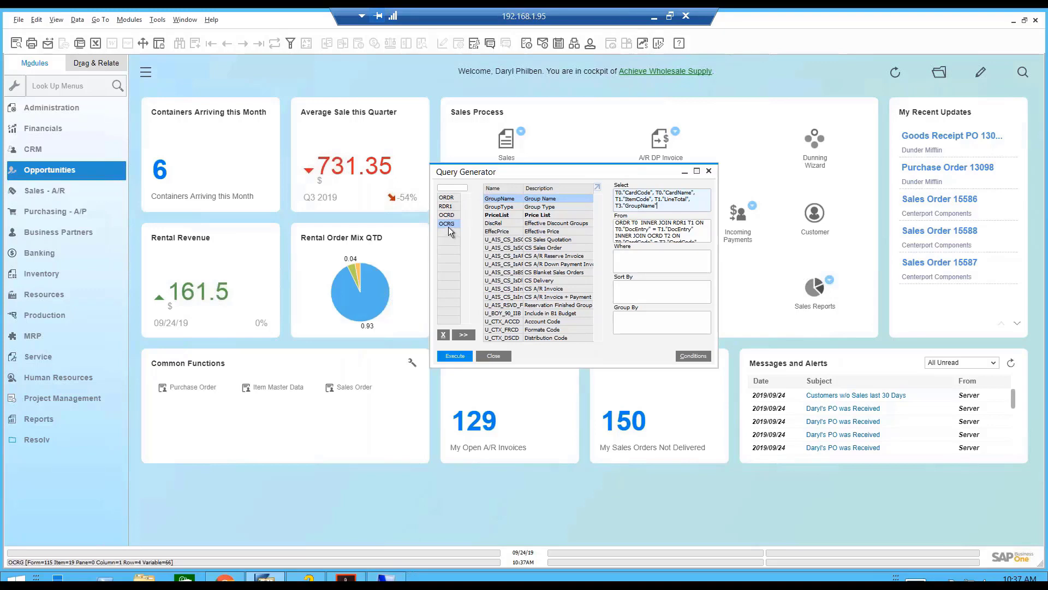
Add the shipping type table OSHP to the query by linking it through the TrnspCode field of ORDR.
left_click(447, 199)
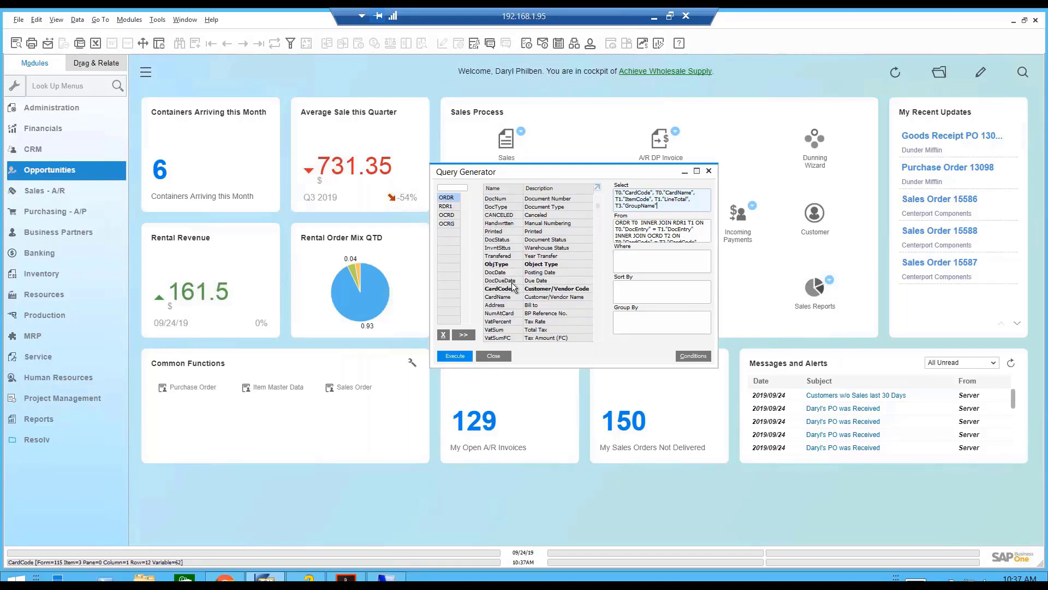
left_click_drag(600, 206, 601, 211)
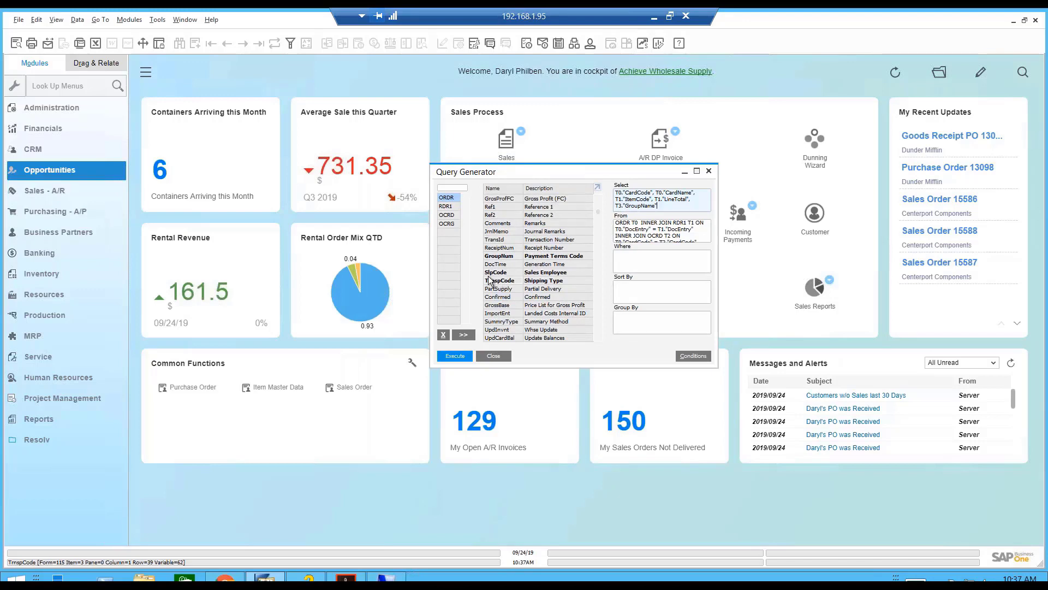
left_click_drag(494, 281, 449, 241)
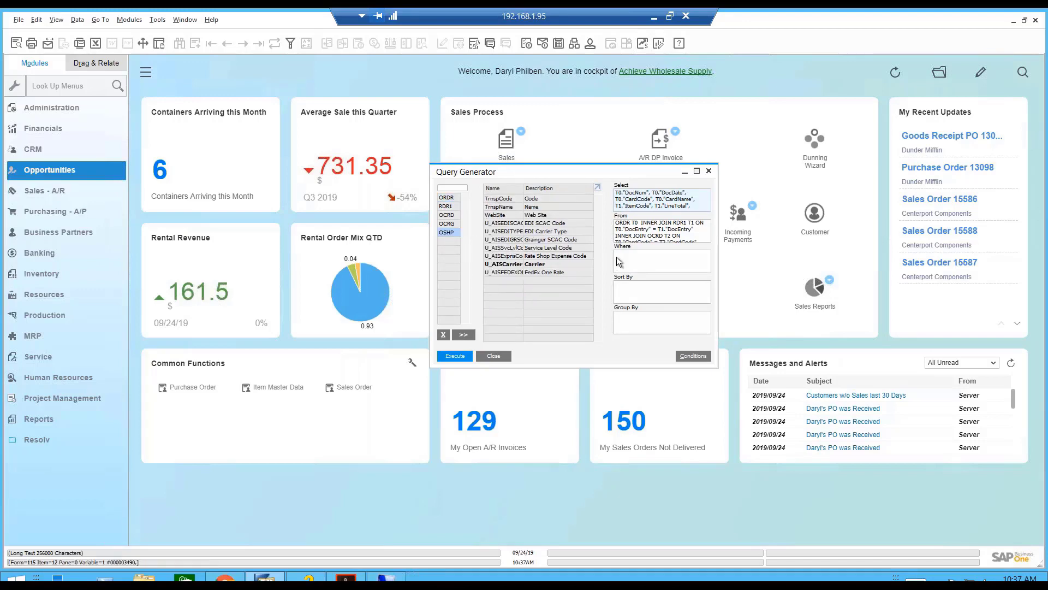
Enclose the GroupCode and TrnspCode field names in the OCRG and OSHP join conditions of the From clause in double quotes.
key("Down")
key("Down")
key("Down")
key("Down")
key("Down")
key("Down")
key("Down")
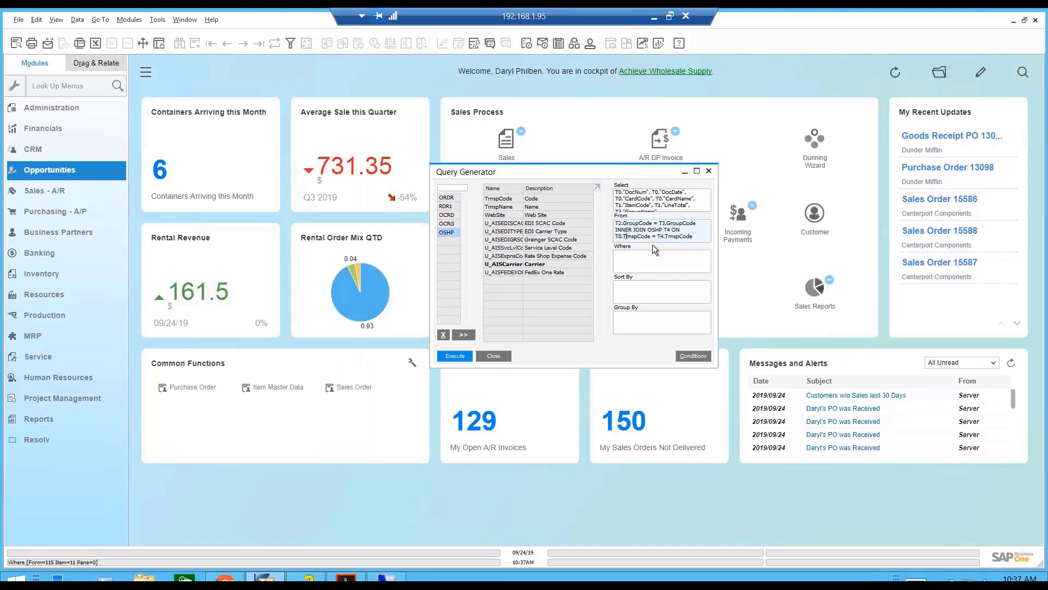
type("\"\"\"\"\"\"")
key("Up")
key("Up")
key("Up")
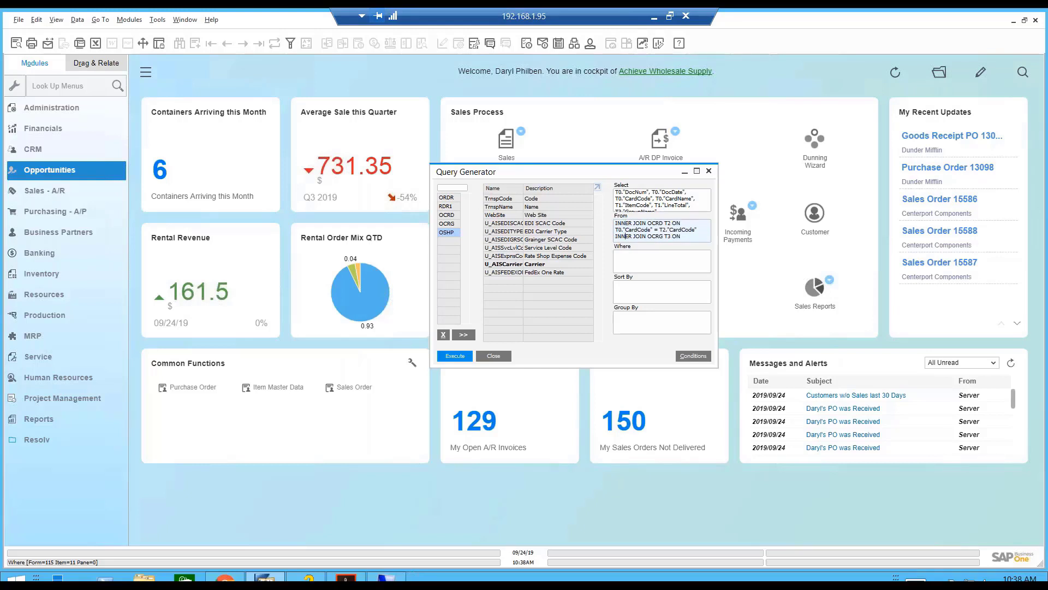
key("Down")
key("Down")
key("Down")
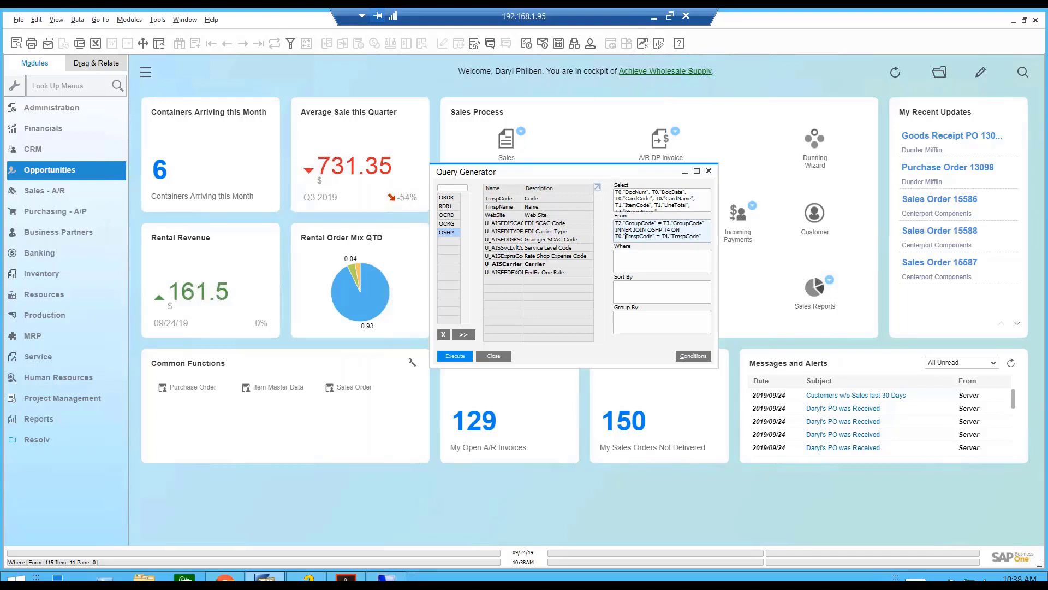
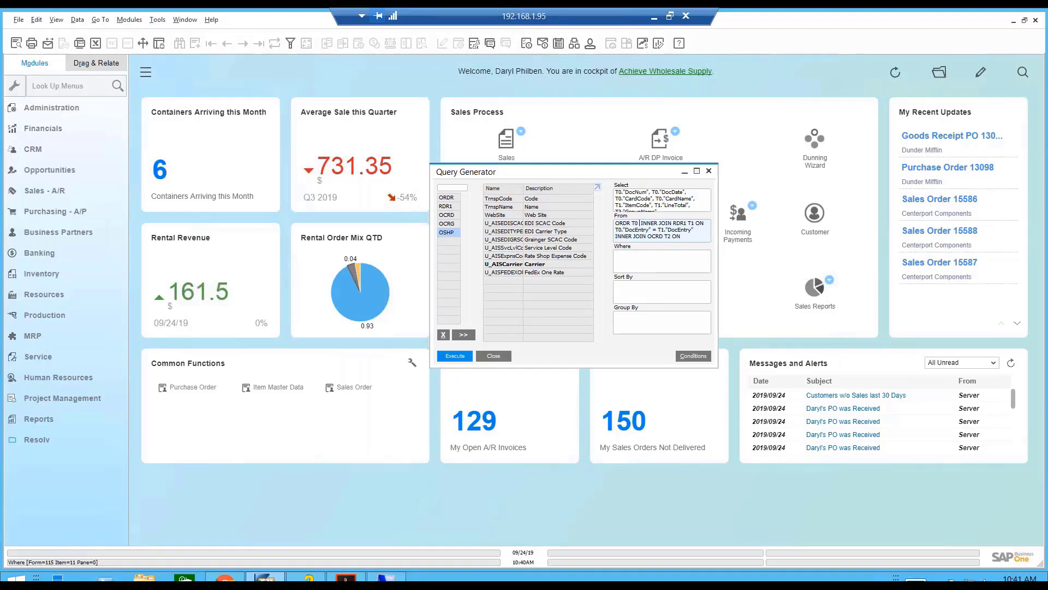
Break the From clause after ORDR T0 so the RDR1 join starts on its own line, and review the joins below it.
key("Return")
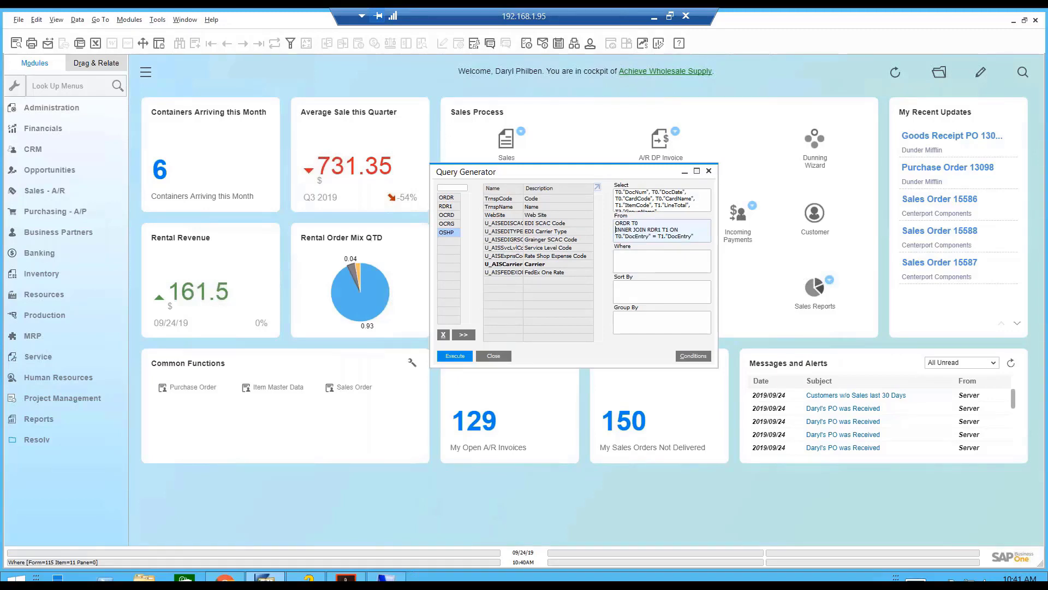
left_click(616, 223)
key("Down")
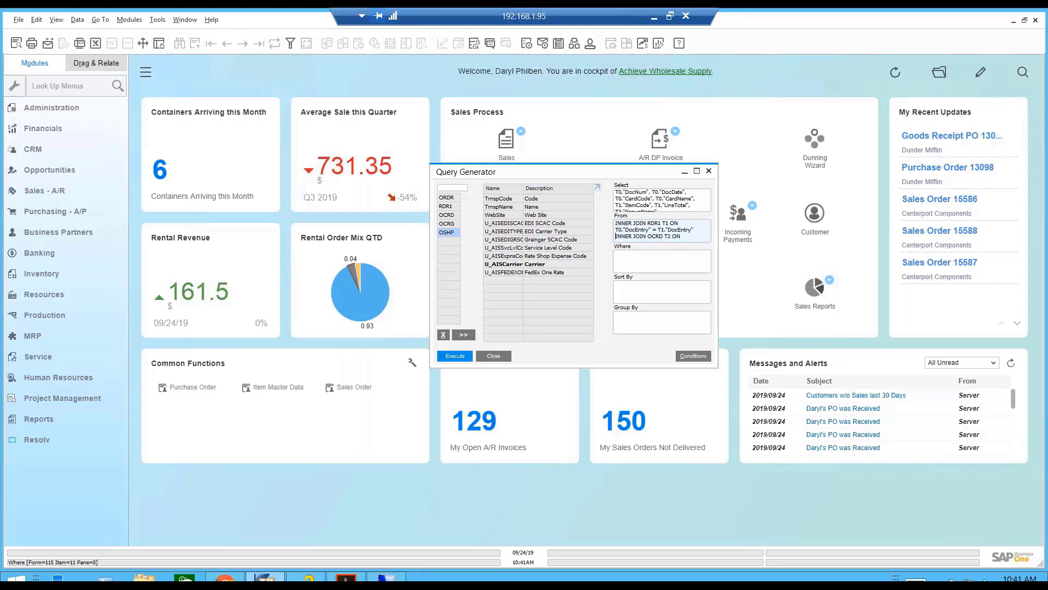
key("Down")
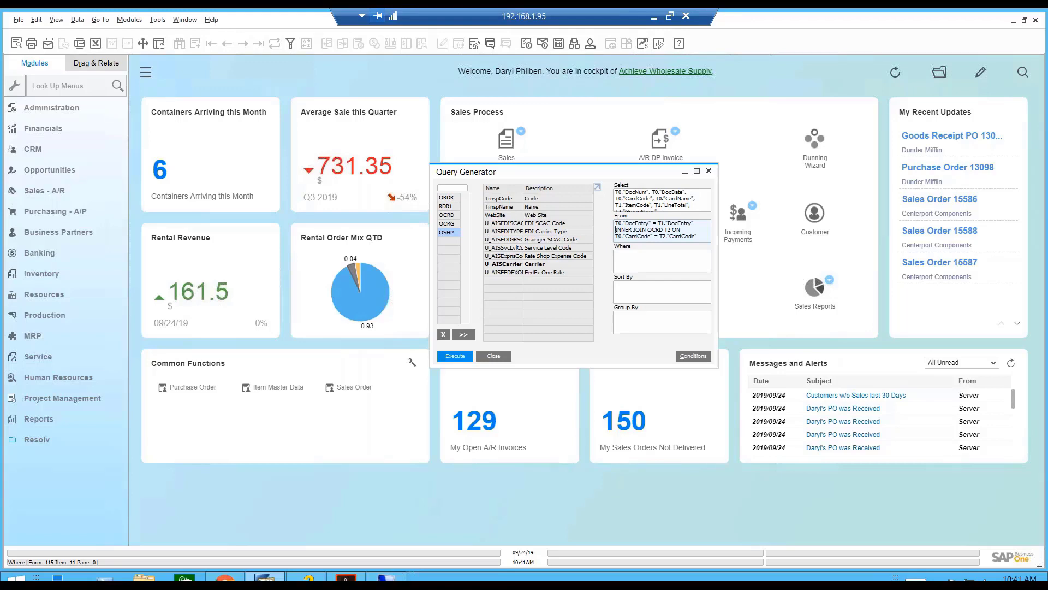
key("Down")
key("Down")
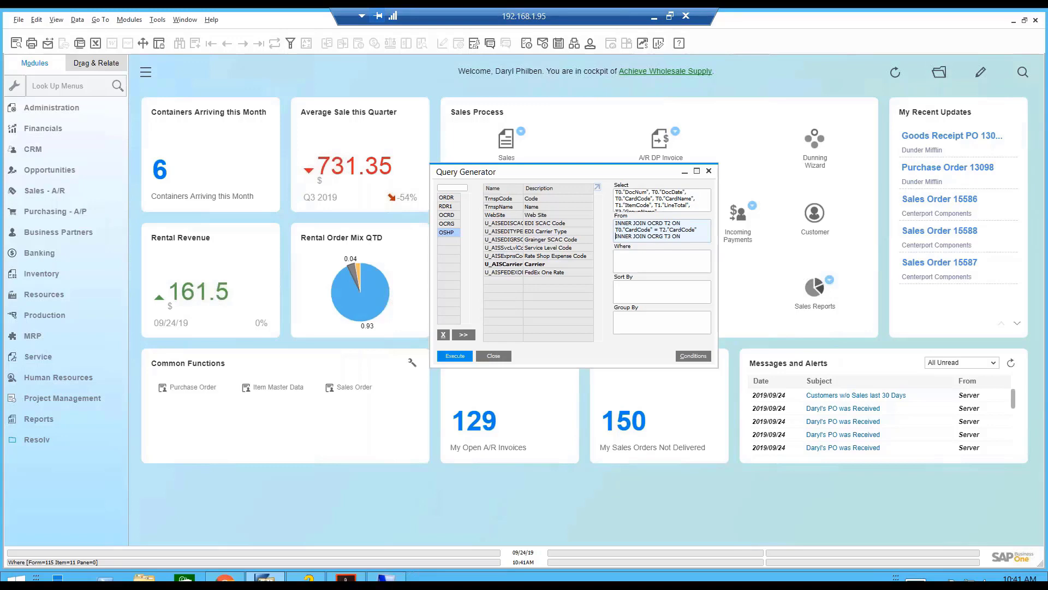
Change the OSHP join in the From clause from INNER JOIN to LEFT OUTER JOIN.
key("Down")
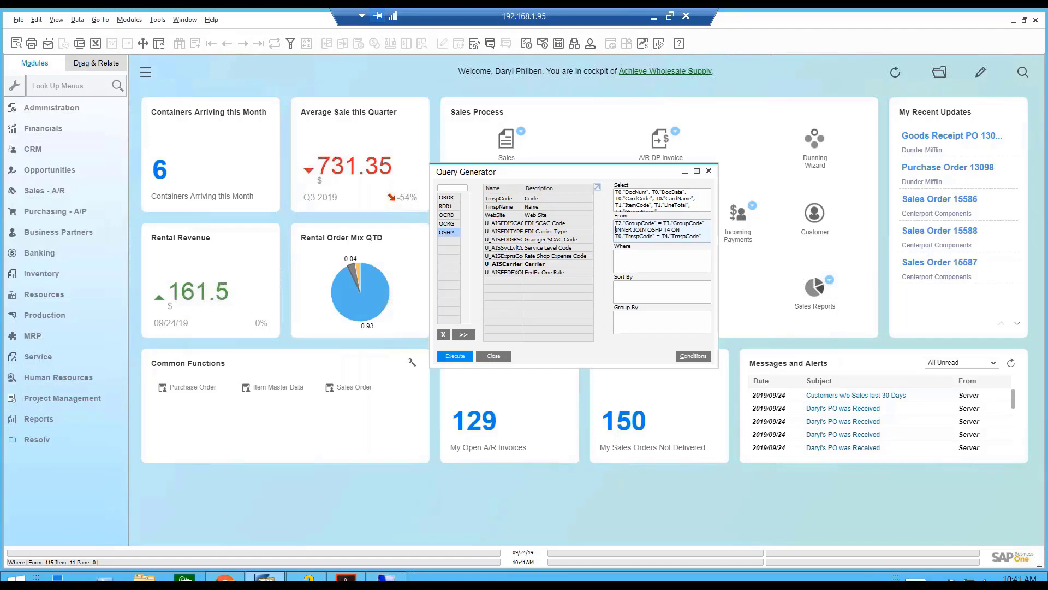
left_click_drag(615, 229, 625, 229)
type("LEFT OUTER")
Execute the query and display its SQL structure above the results.
left_click(462, 357)
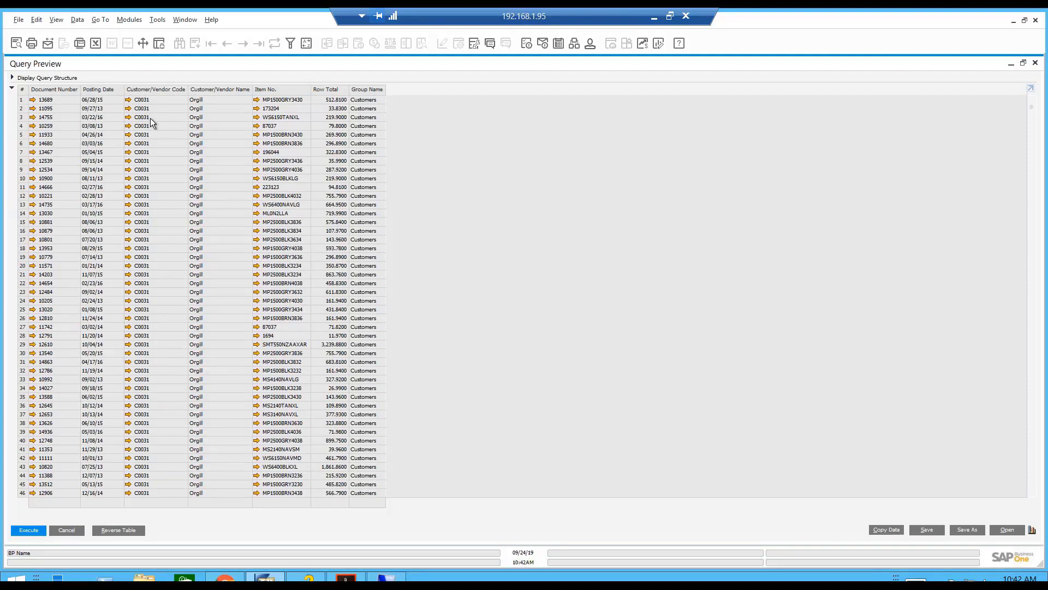
left_click(12, 78)
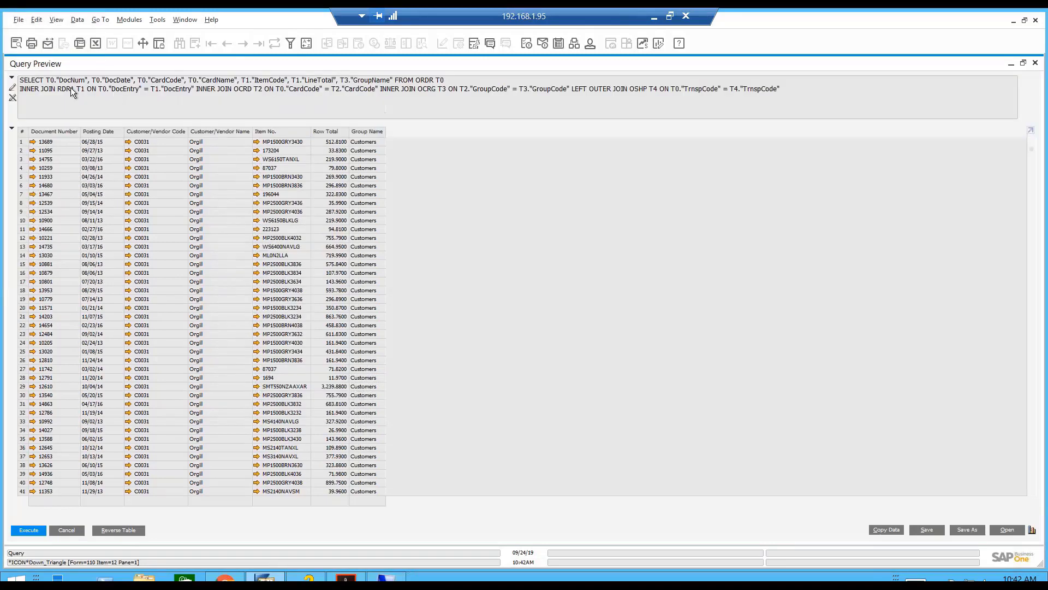
left_click(12, 87)
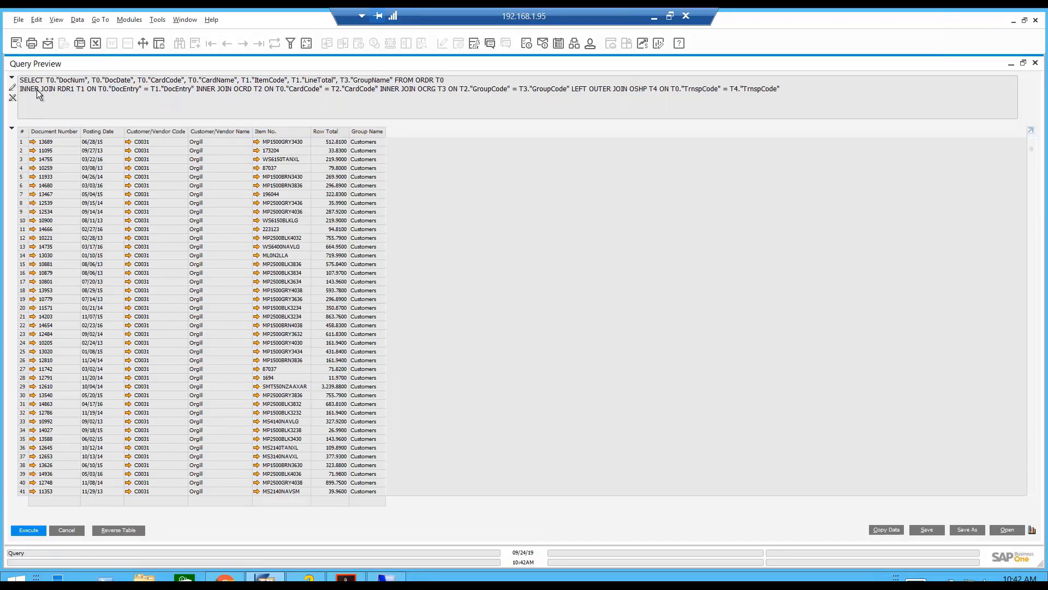
Save the query under Sales Analysis Queries, using the name Sales Analysis by Customer Group with 2 appended, and close the preview.
left_click(964, 531)
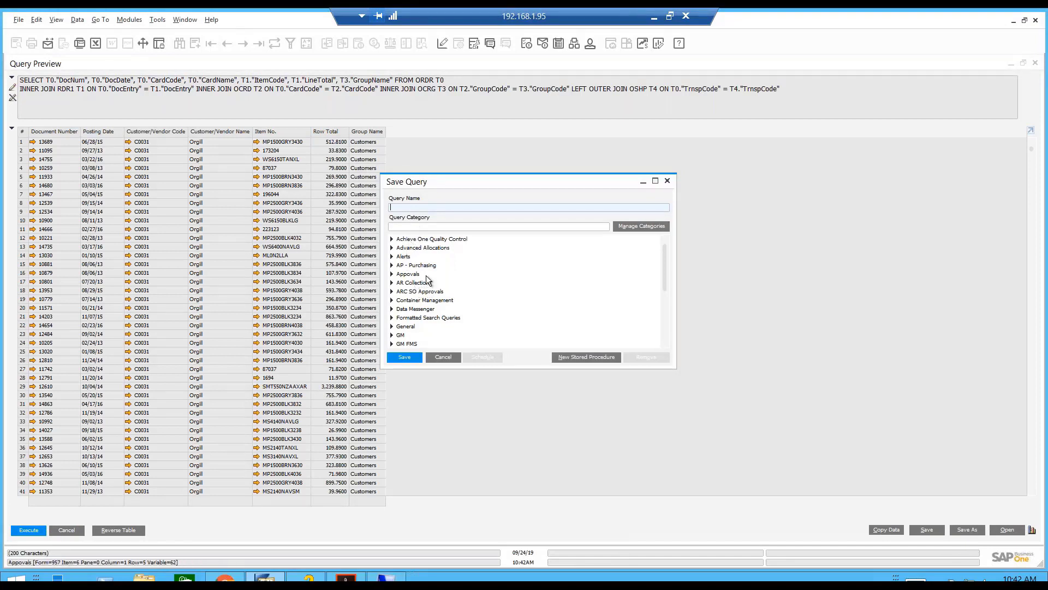
scroll(424, 287, "down", 1)
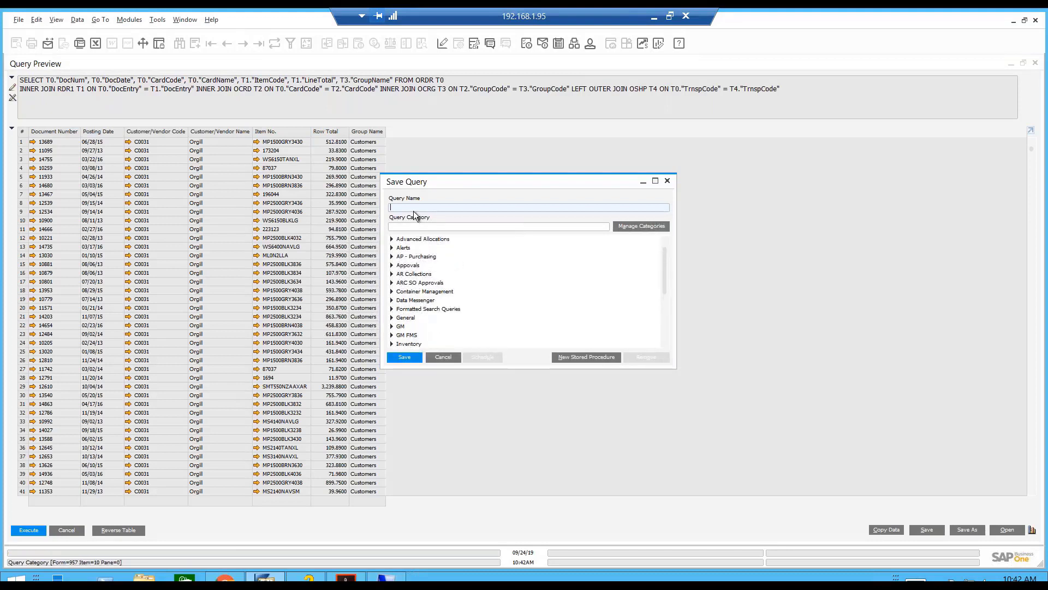
type("Sal")
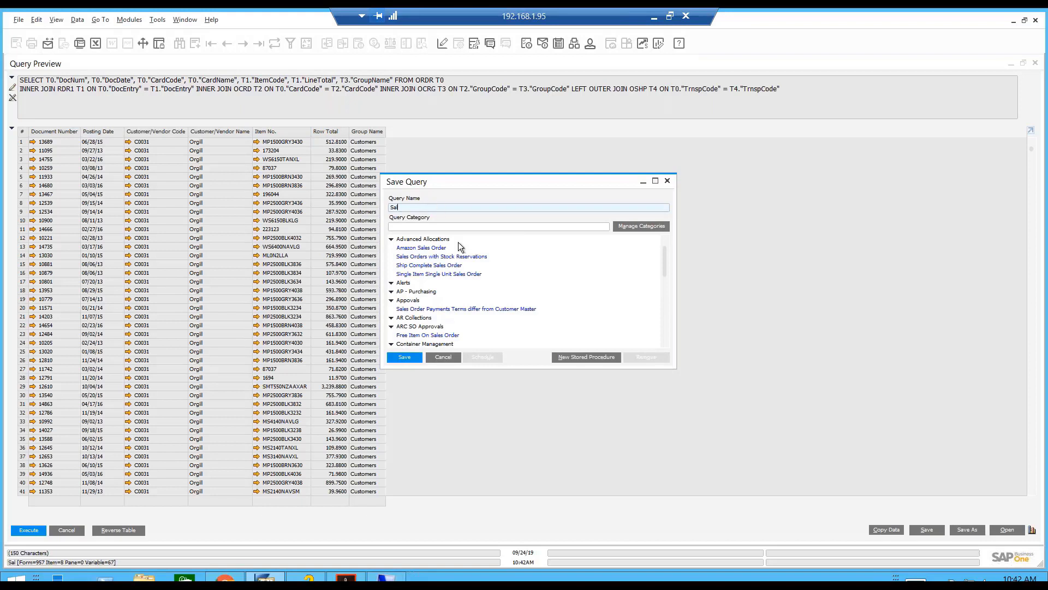
scroll(442, 279, "down", 5)
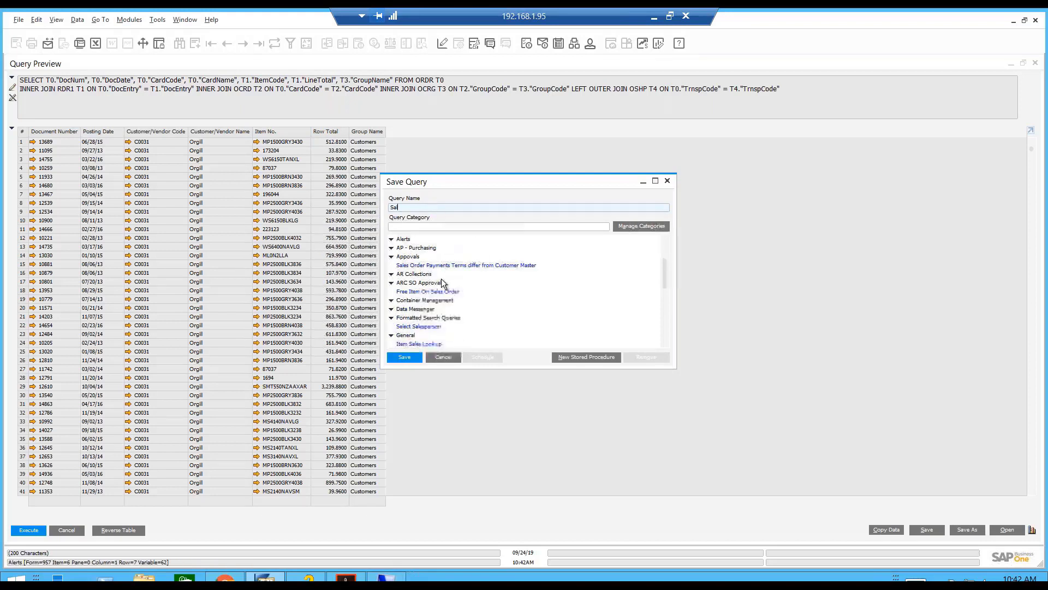
scroll(441, 279, "down", 5)
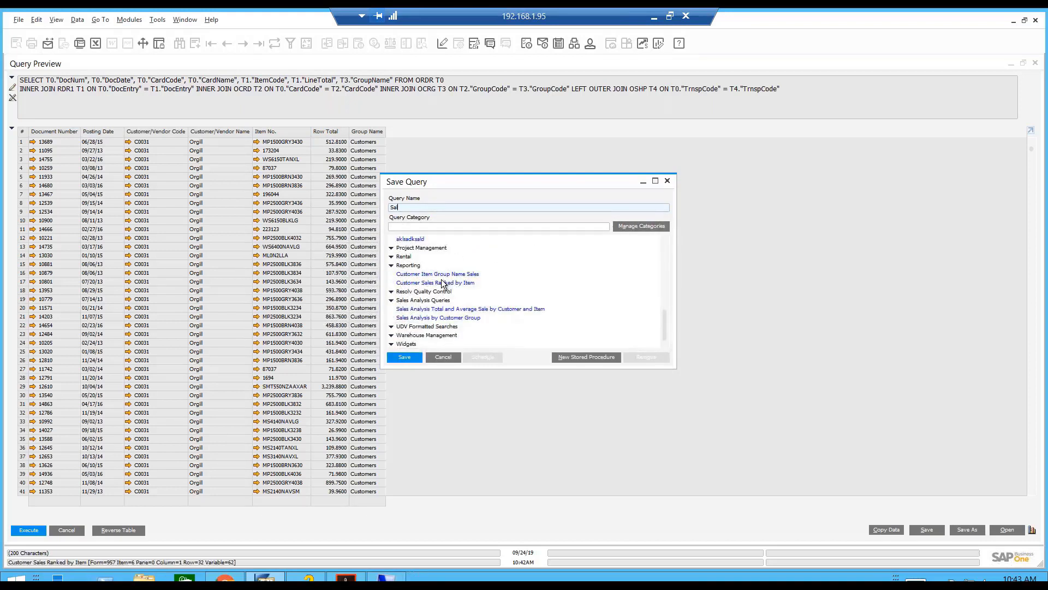
left_click(426, 319)
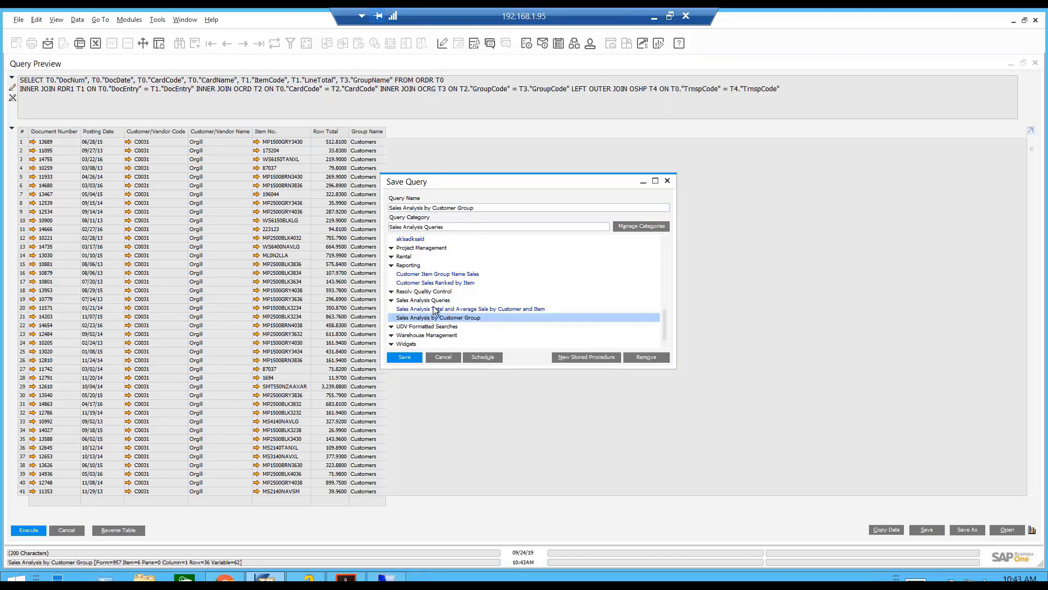
left_click(484, 206)
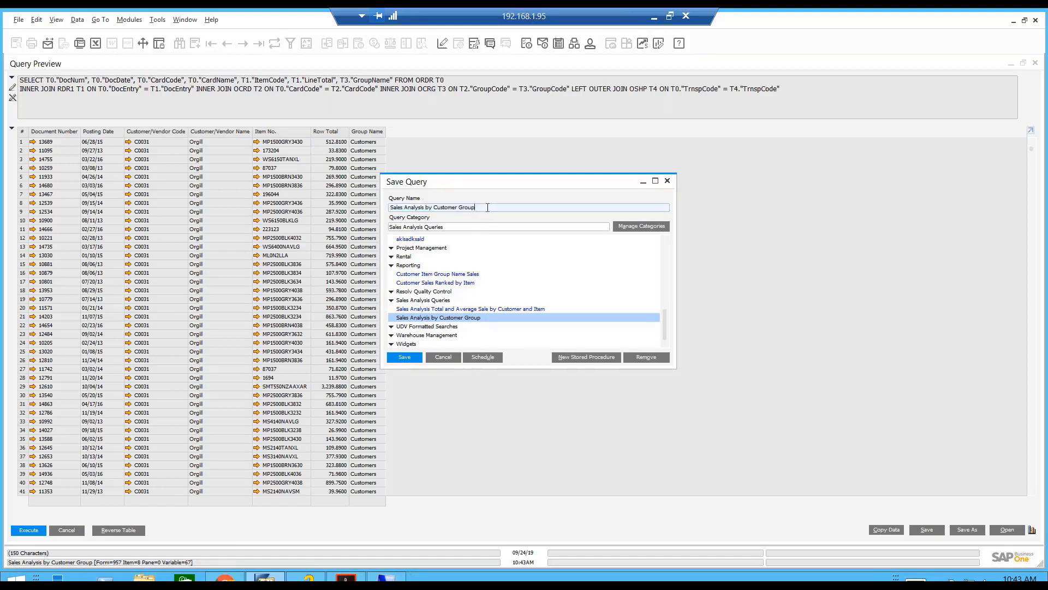
type("2")
left_click(407, 358)
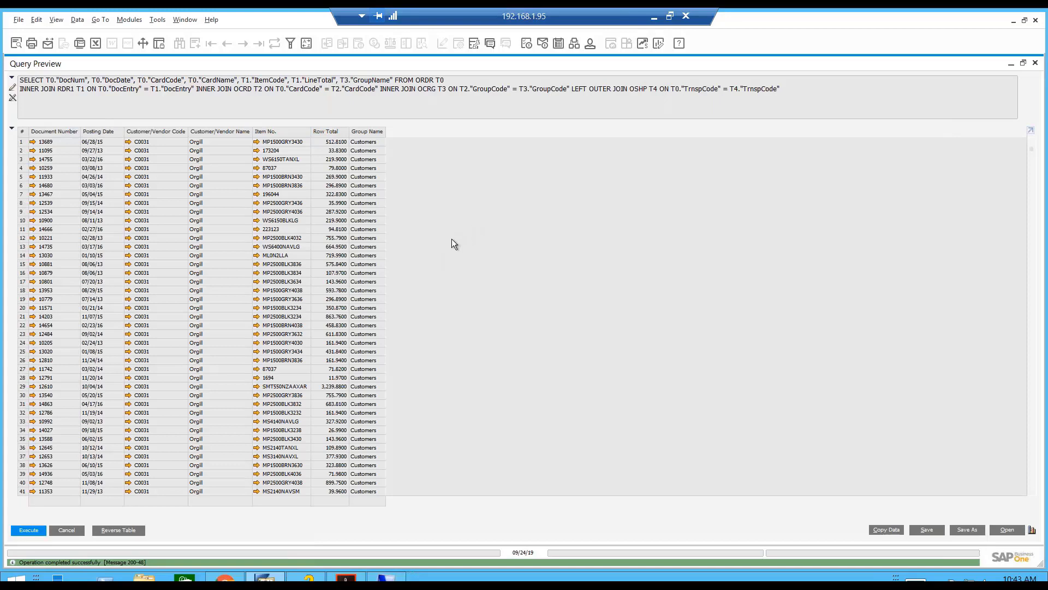
left_click(75, 531)
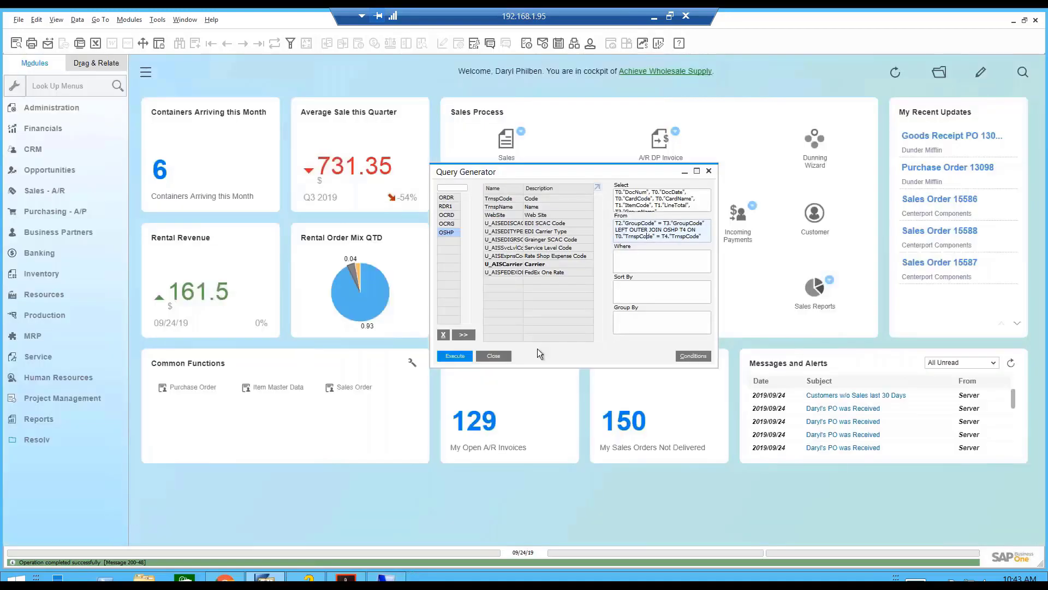
left_click(636, 259)
left_click(634, 289)
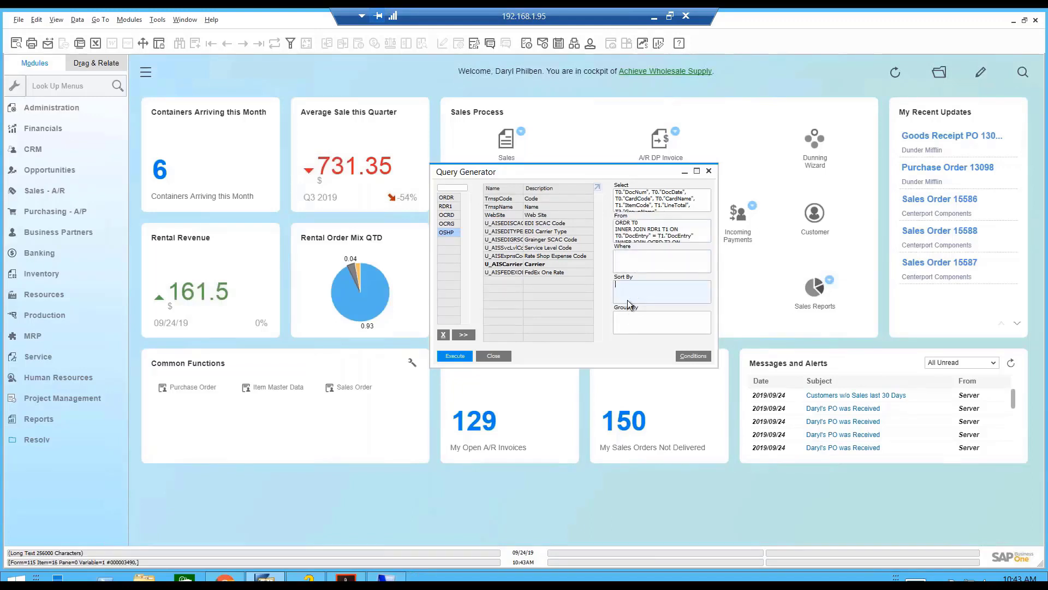
left_click(627, 256)
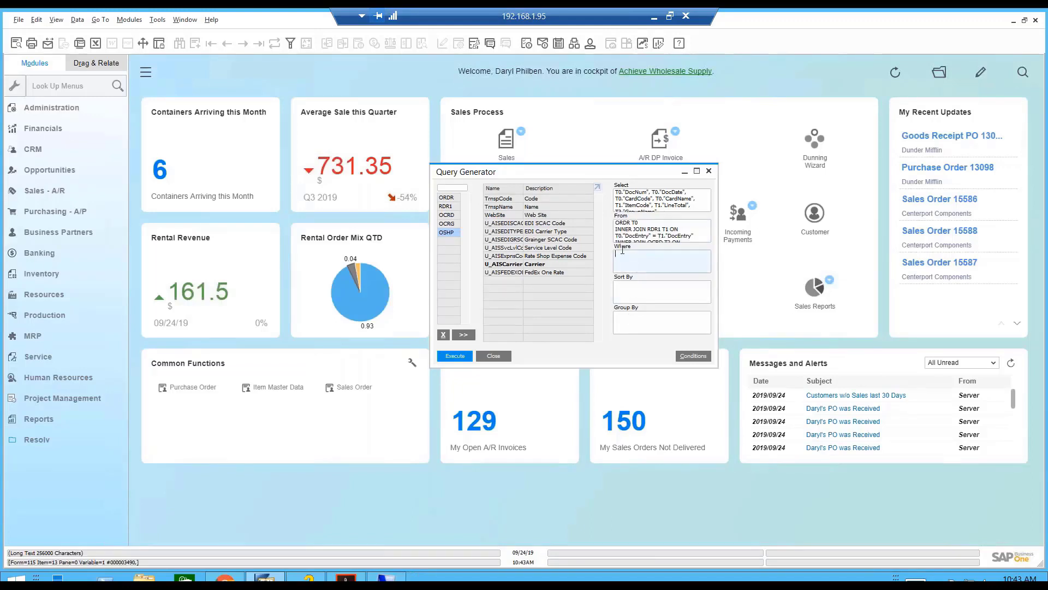
left_click(632, 290)
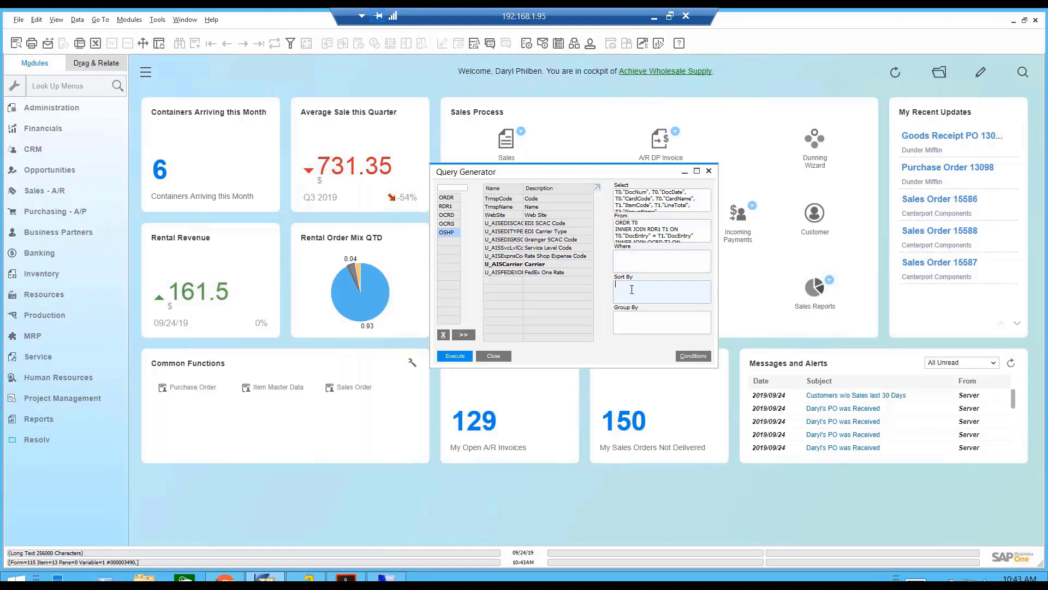
left_click(626, 326)
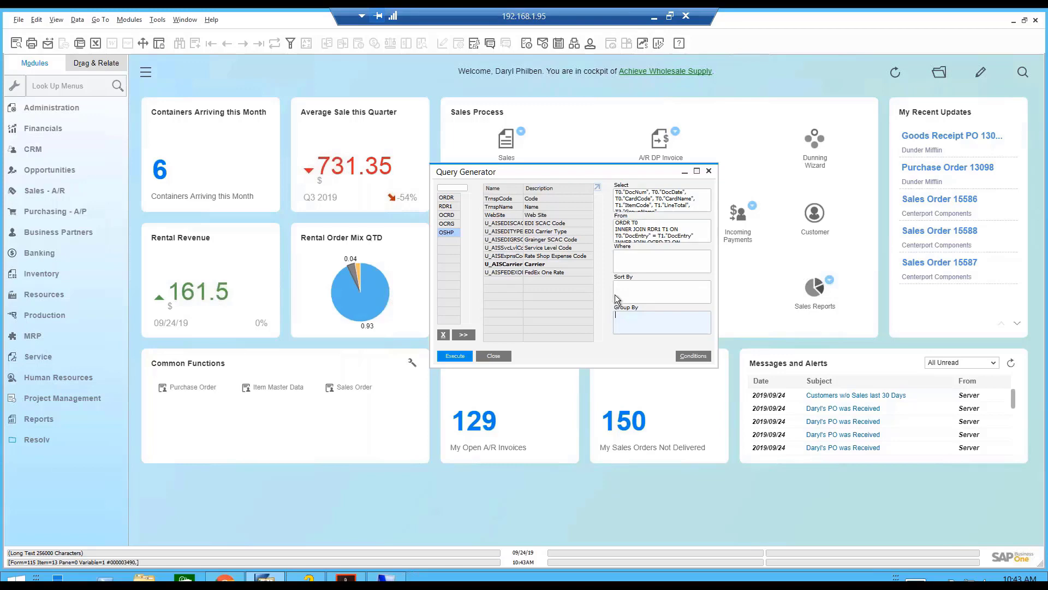
Add the Where condition T0."DocStatus" = 'O' from the ORDR table, checking the status field on a sales order.
left_click(625, 260)
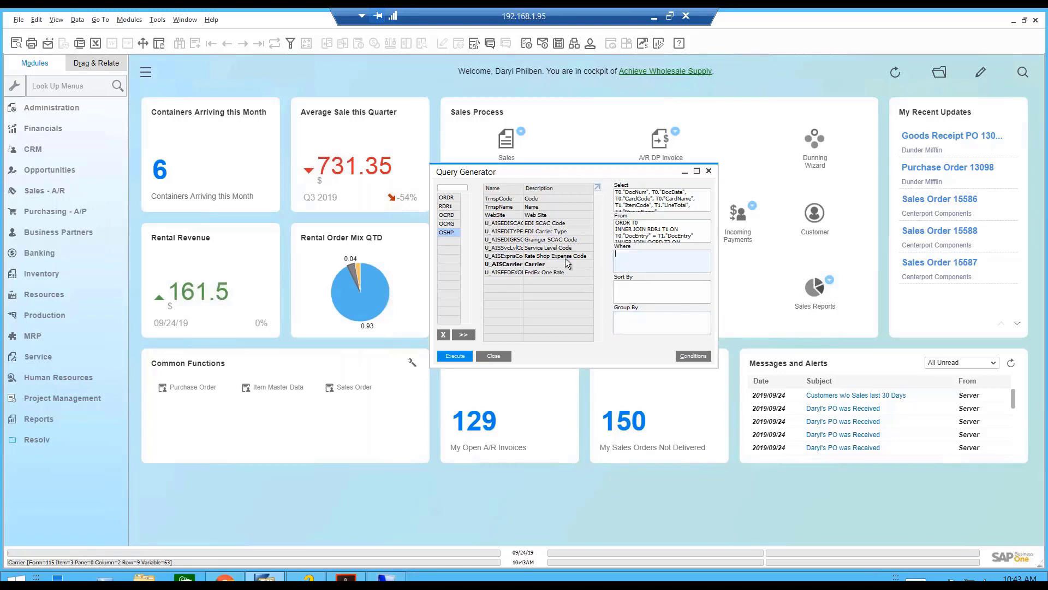
left_click(447, 197)
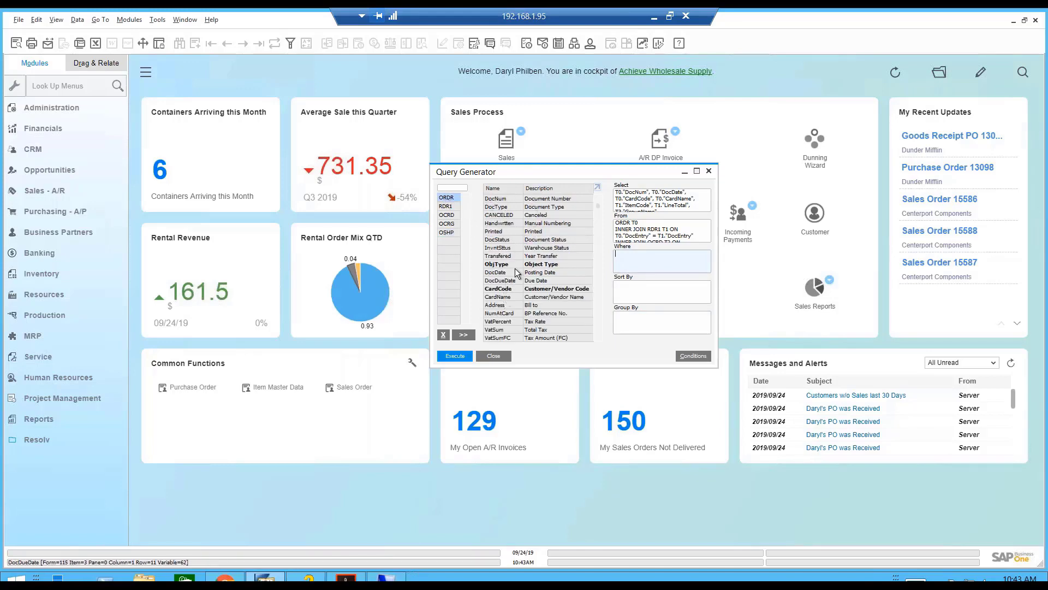
double_click(504, 240)
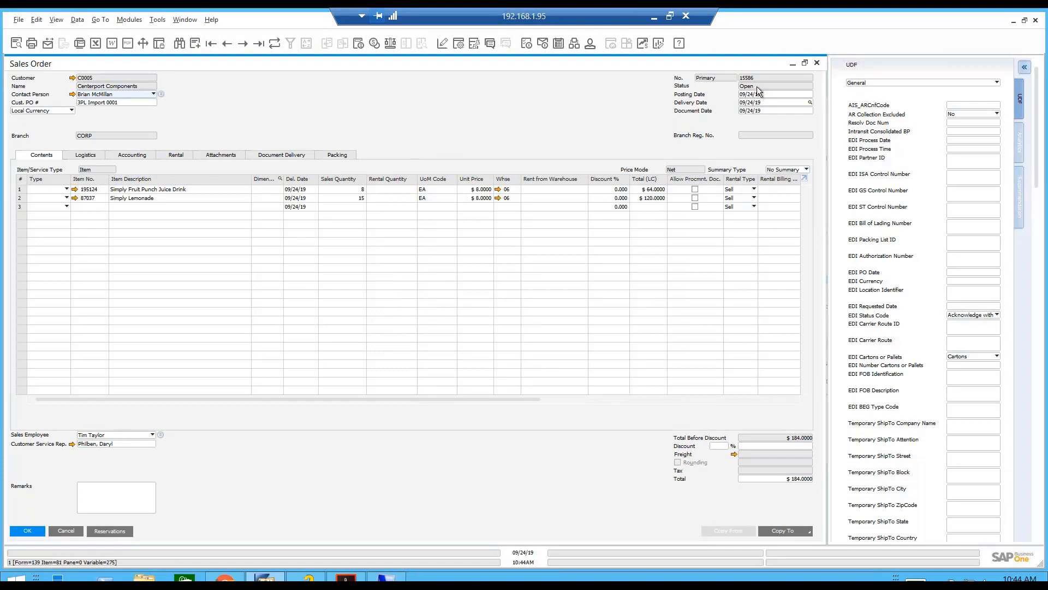
left_click(819, 64)
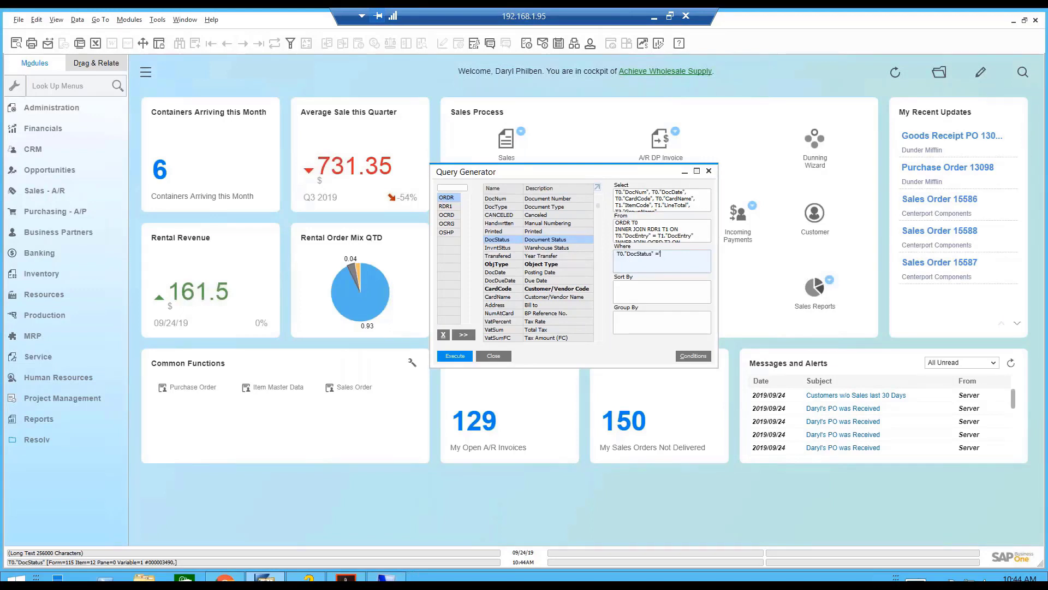
type("'O")
Execute the filtered query, view the results through to the last row, and close the preview.
left_click(455, 355)
left_click_drag(1036, 153, 1031, 485)
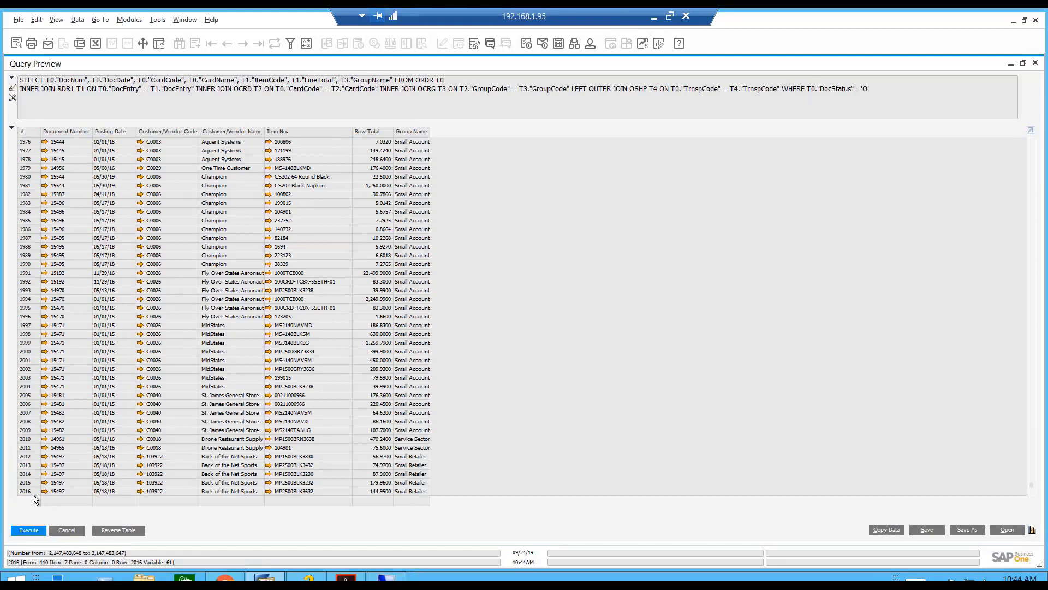
left_click(66, 529)
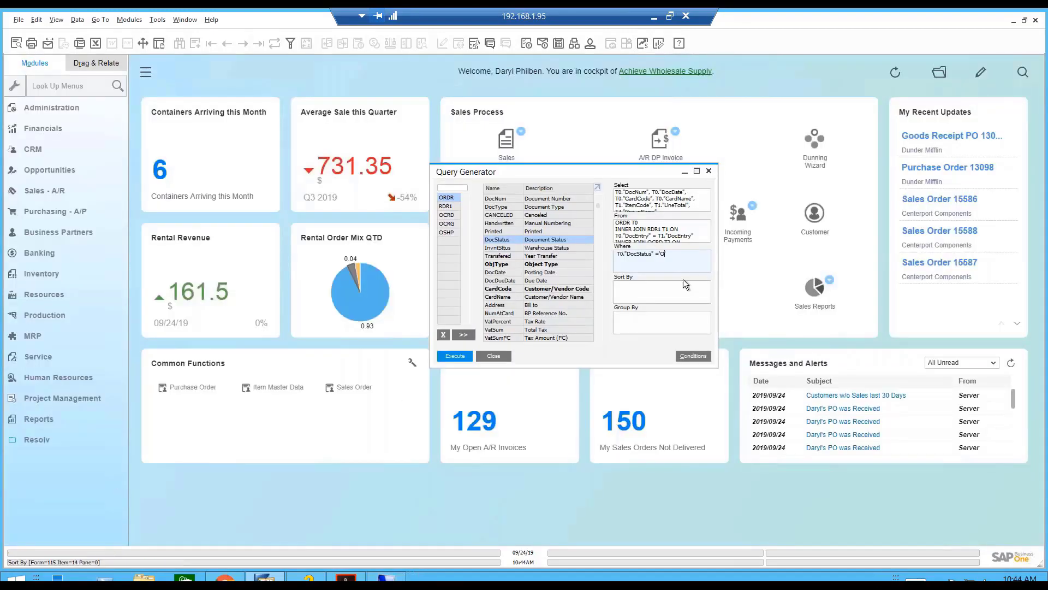
Set the DocStatus value in the Where condition to 'C'.
key("BackSpace")
type("C")
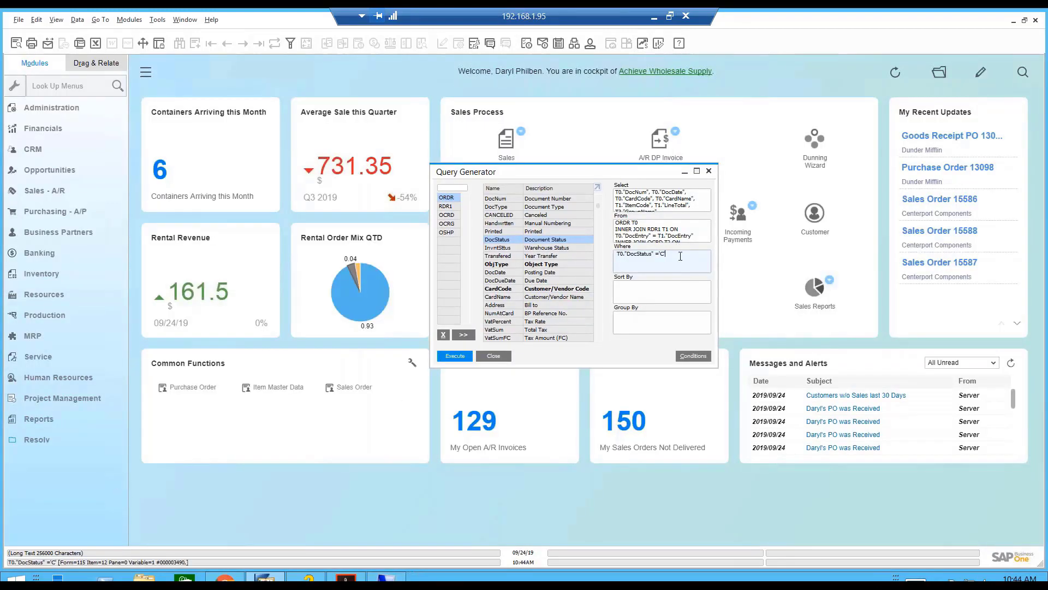
Execute the query for closed documents, view the results down to the last rows, and close the preview.
left_click(455, 356)
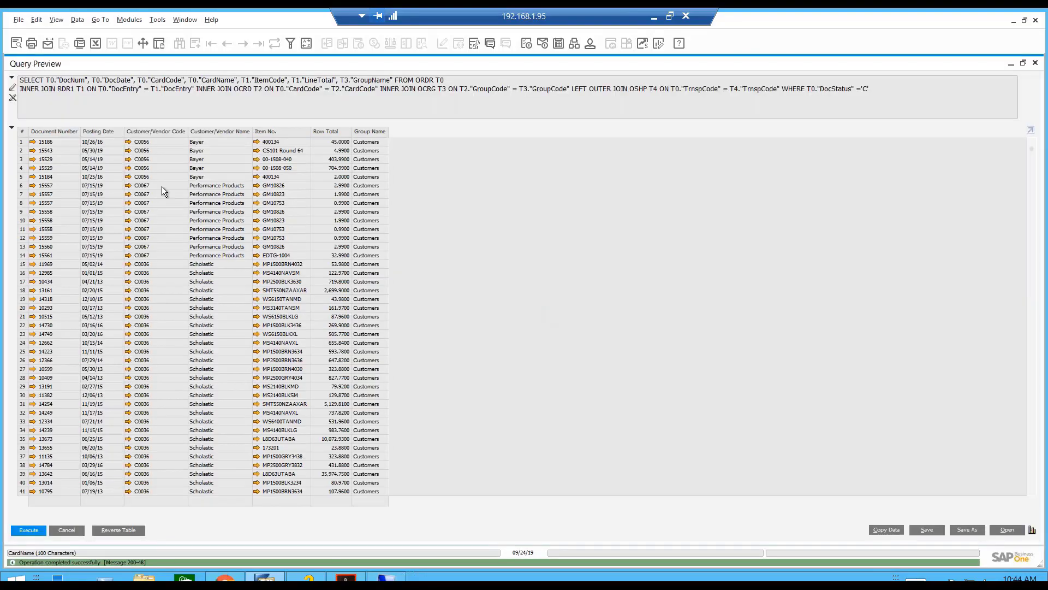
left_click_drag(1032, 149, 1022, 446)
left_click(67, 530)
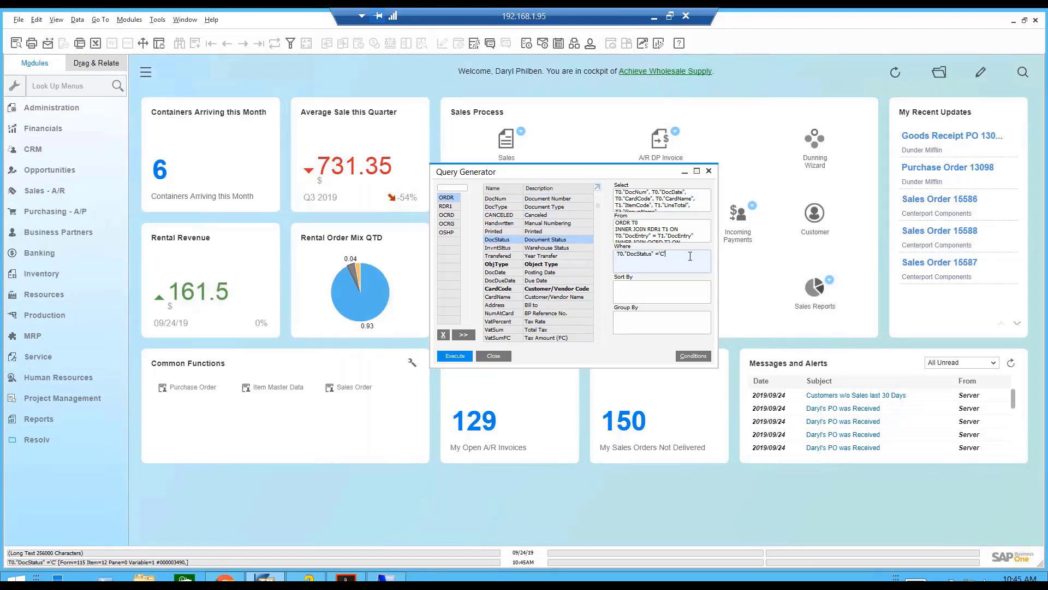
Extend the Where condition with AND T3."GroupName" = [%0], using the OCRG group name field, the Equal condition and the first variable.
left_click(691, 356)
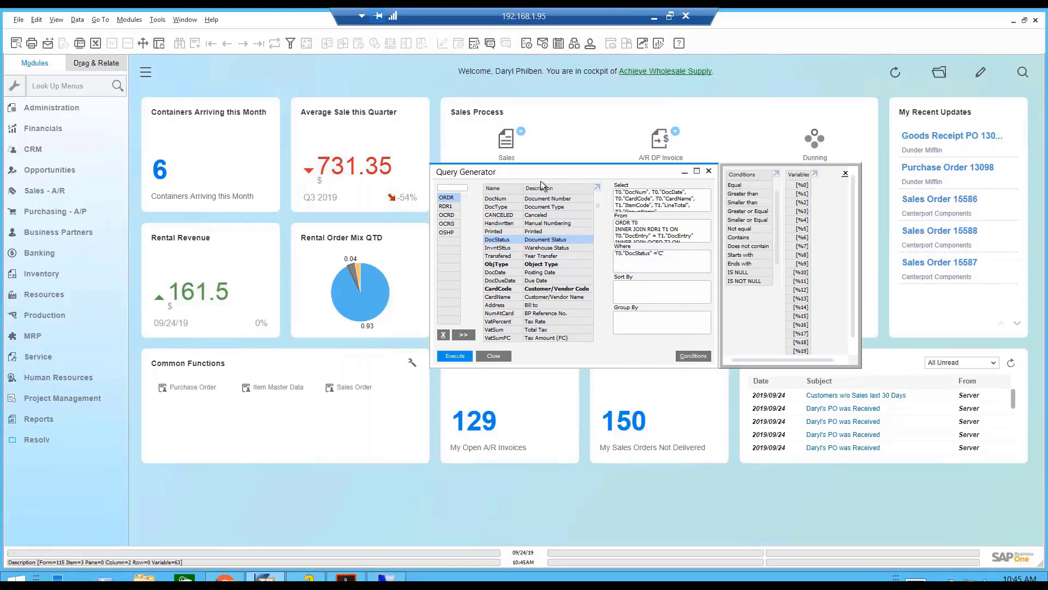
left_click_drag(545, 170, 407, 174)
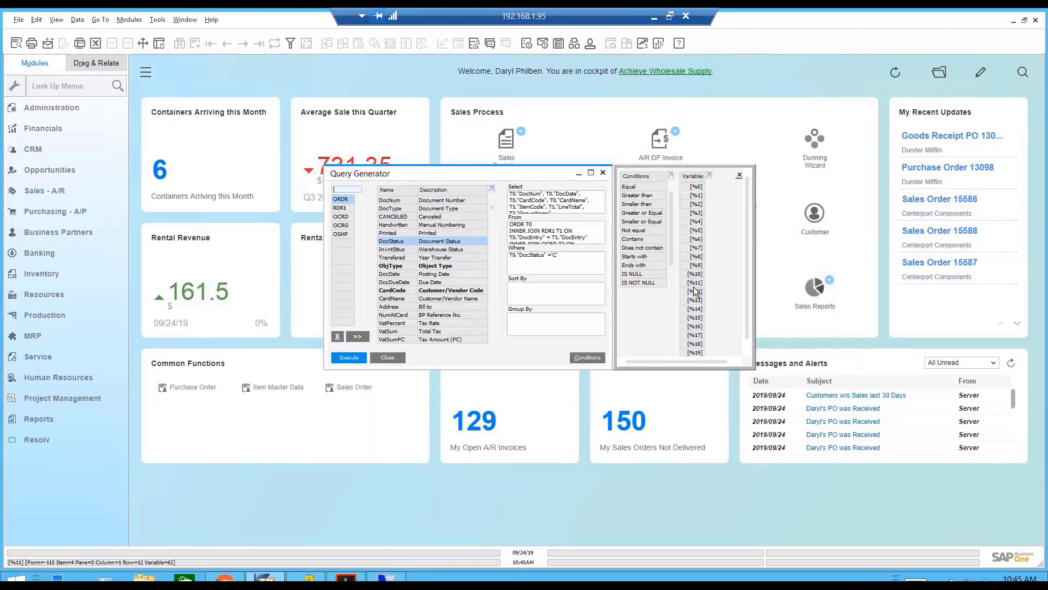
left_click_drag(752, 368, 840, 425)
left_click(572, 280)
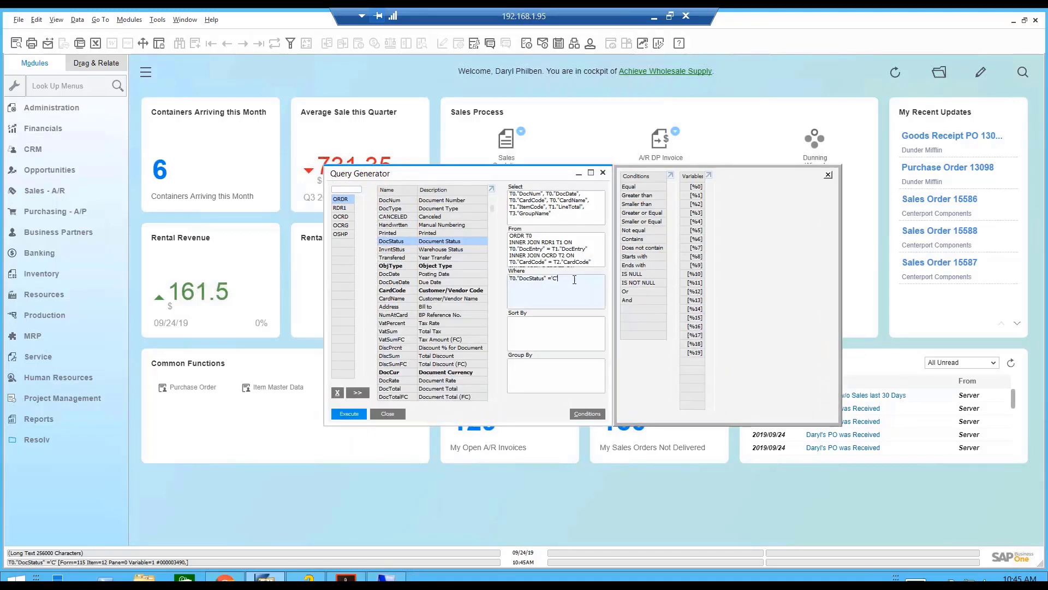
double_click(633, 297)
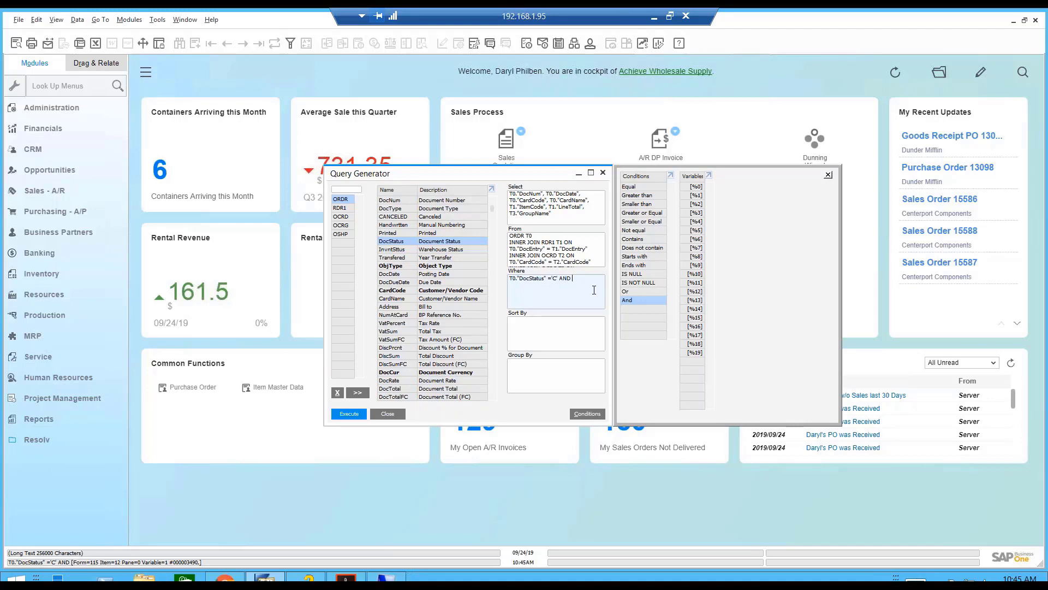
left_click(341, 226)
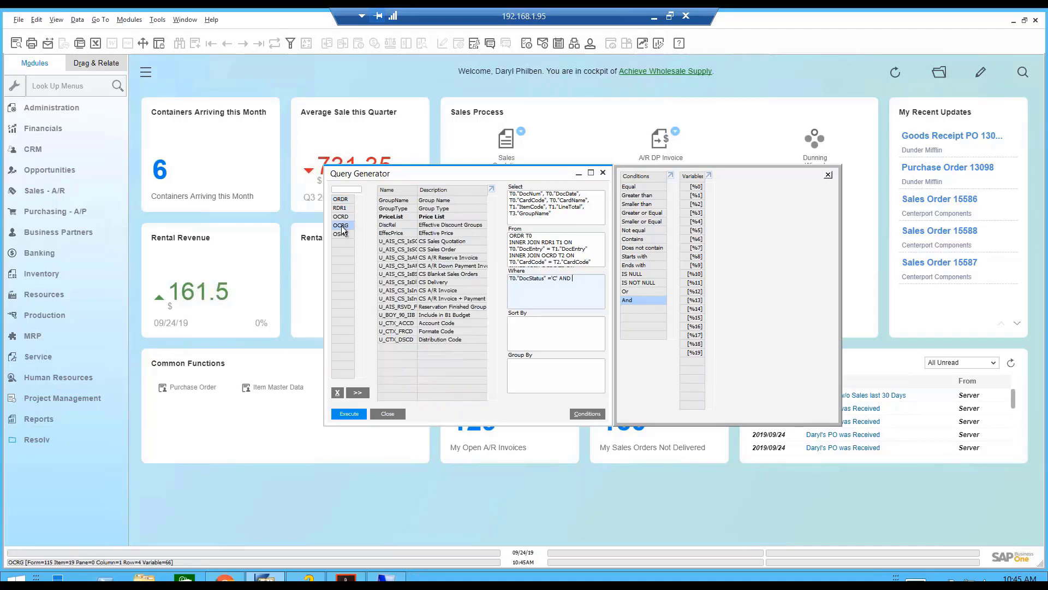
double_click(403, 202)
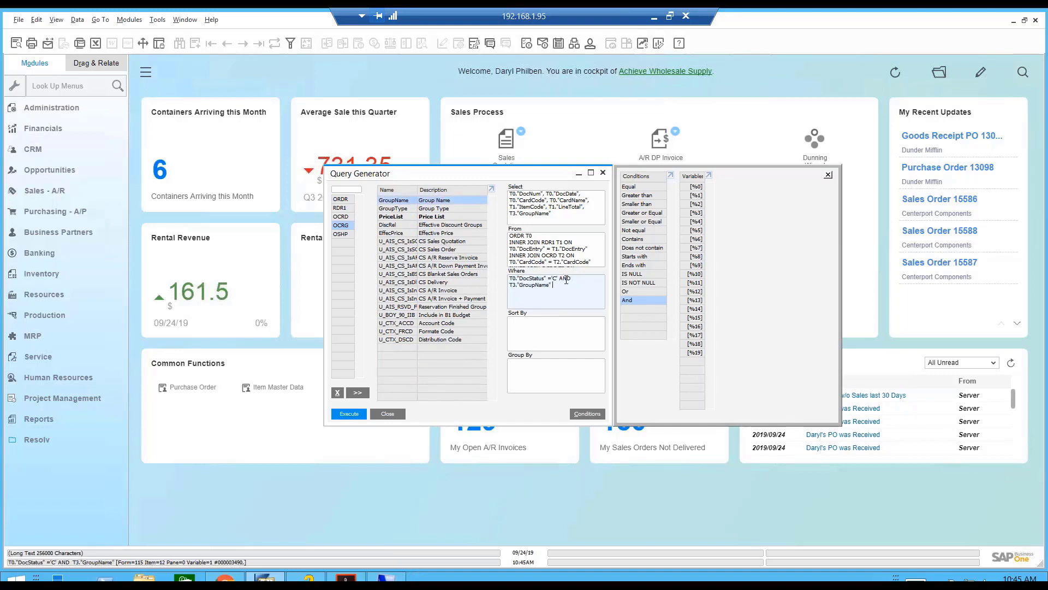
double_click(629, 187)
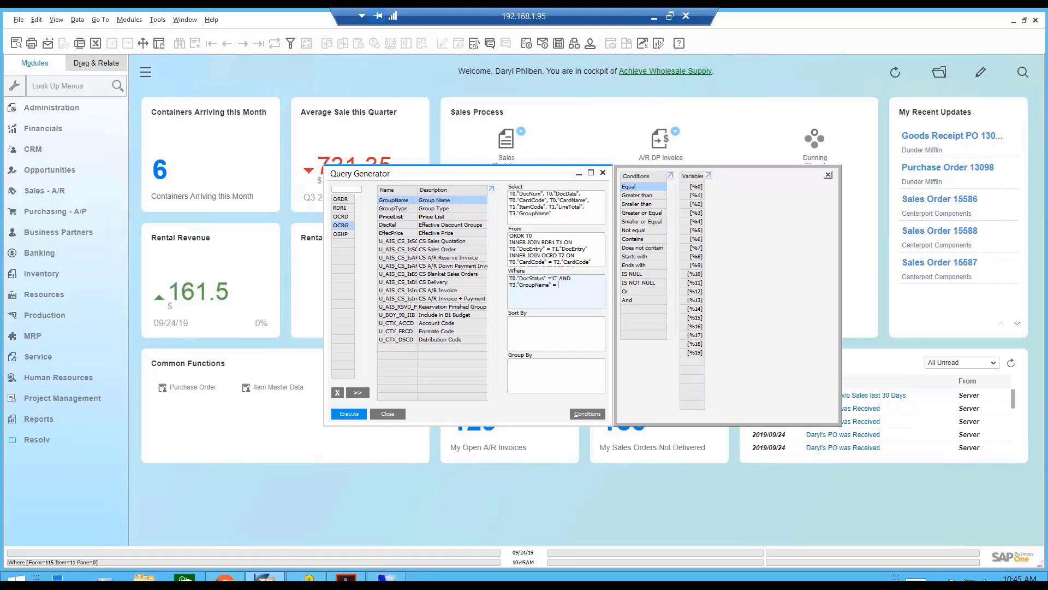
double_click(697, 188)
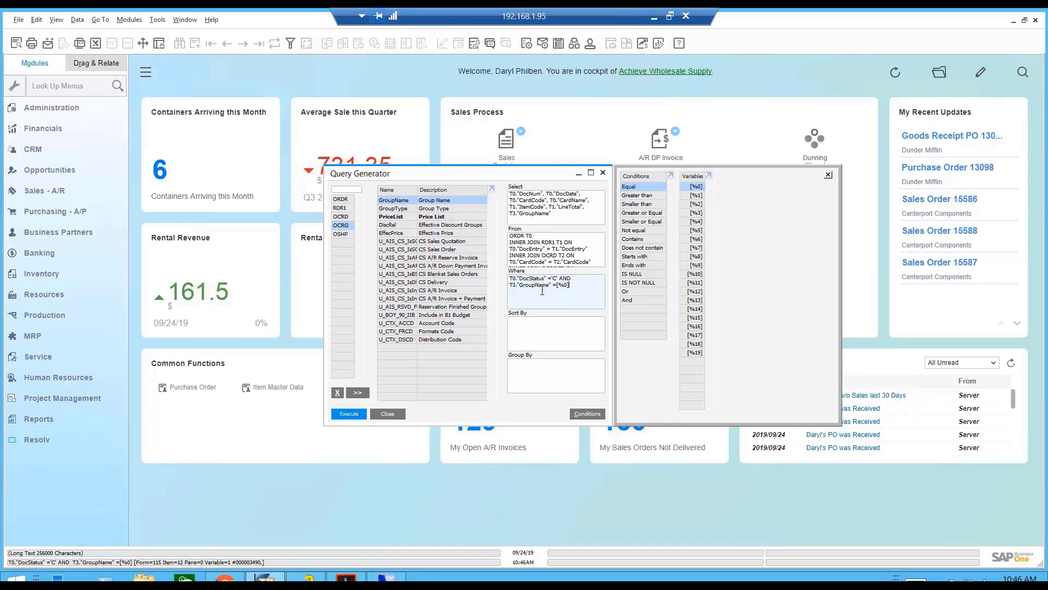
Execute the query with Distributors as the Group Name selection criterion, review the results, and close the preview.
left_click(350, 414)
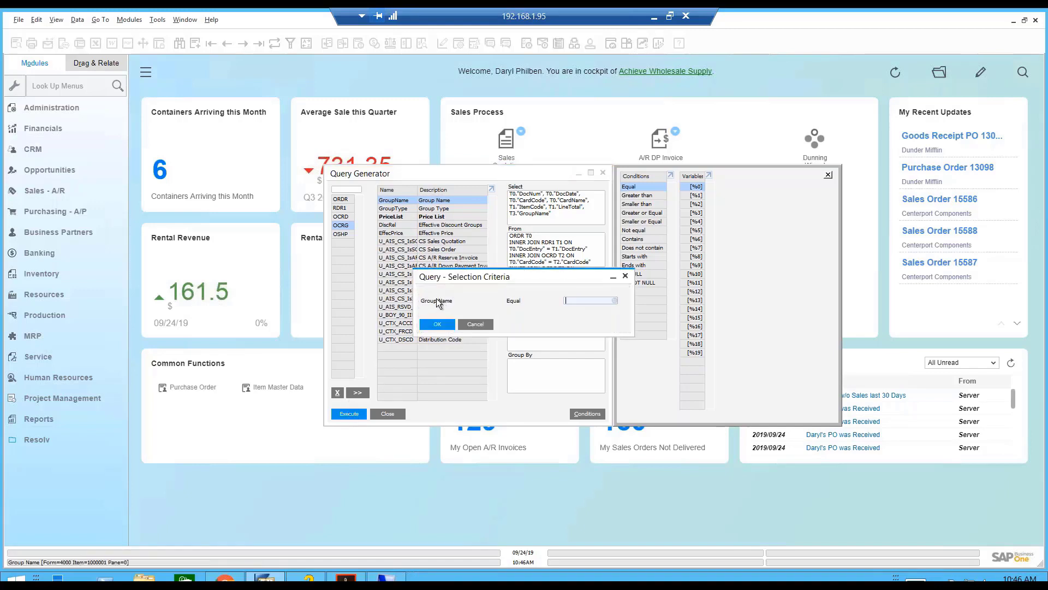
left_click(615, 300)
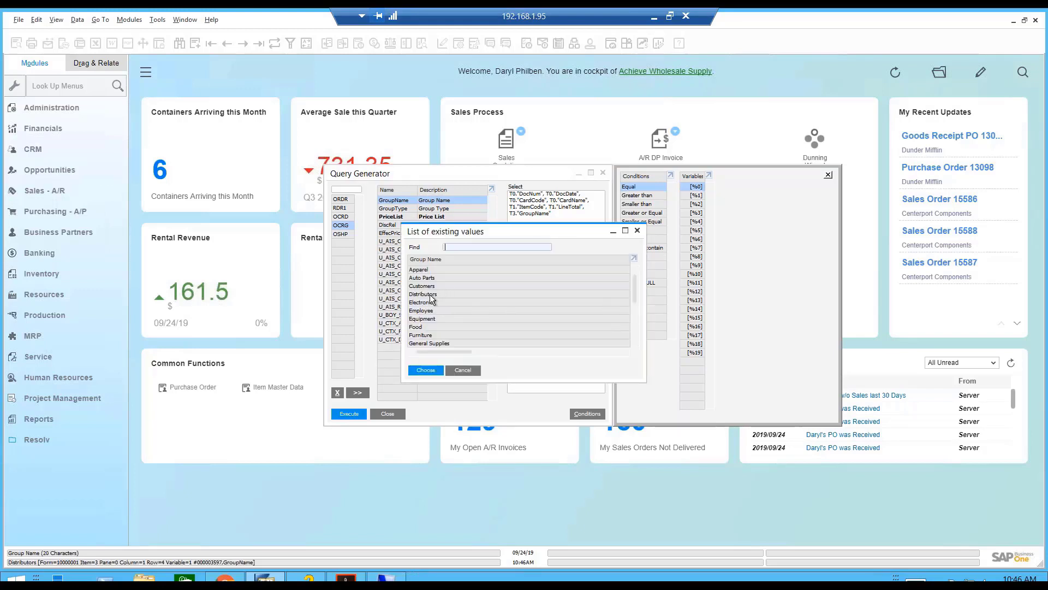
left_click(431, 295)
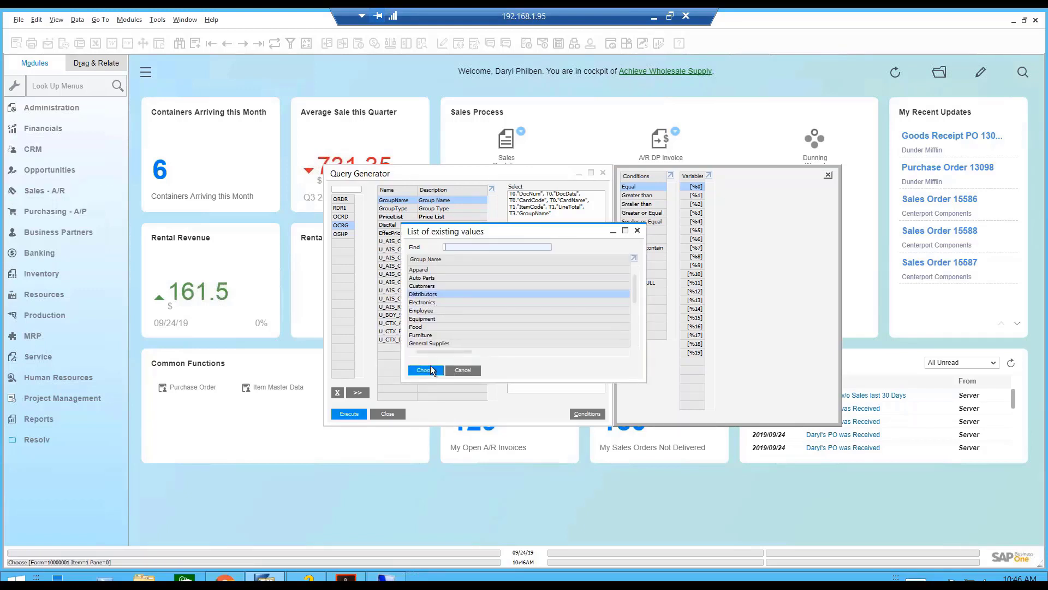
left_click(430, 365)
left_click(437, 327)
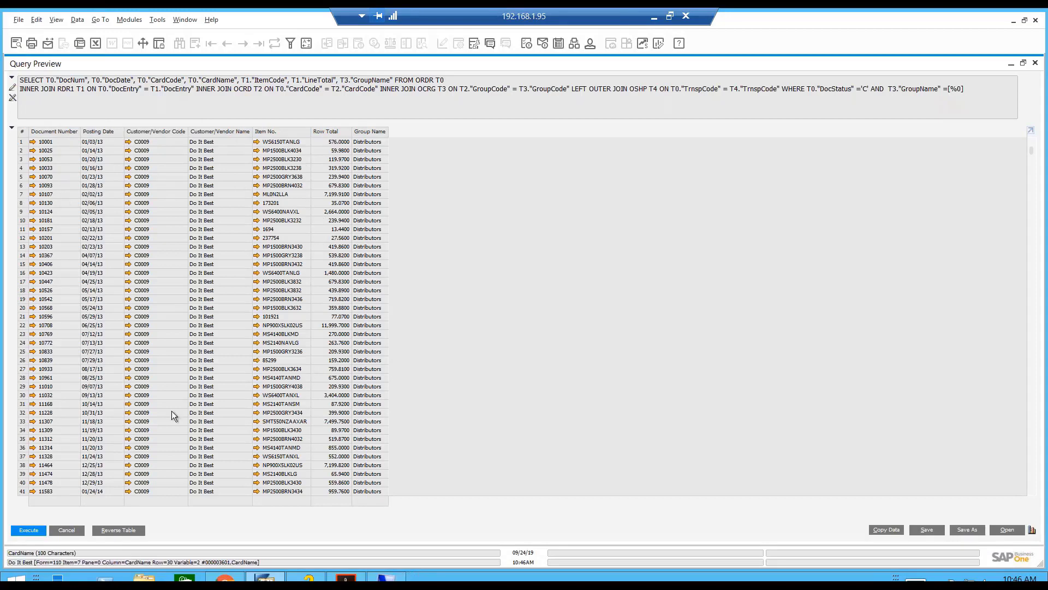
left_click(67, 530)
Sort the query by T1."ItemCode" from RDR1 and T0."CardName" from ORDR.
left_click(533, 334)
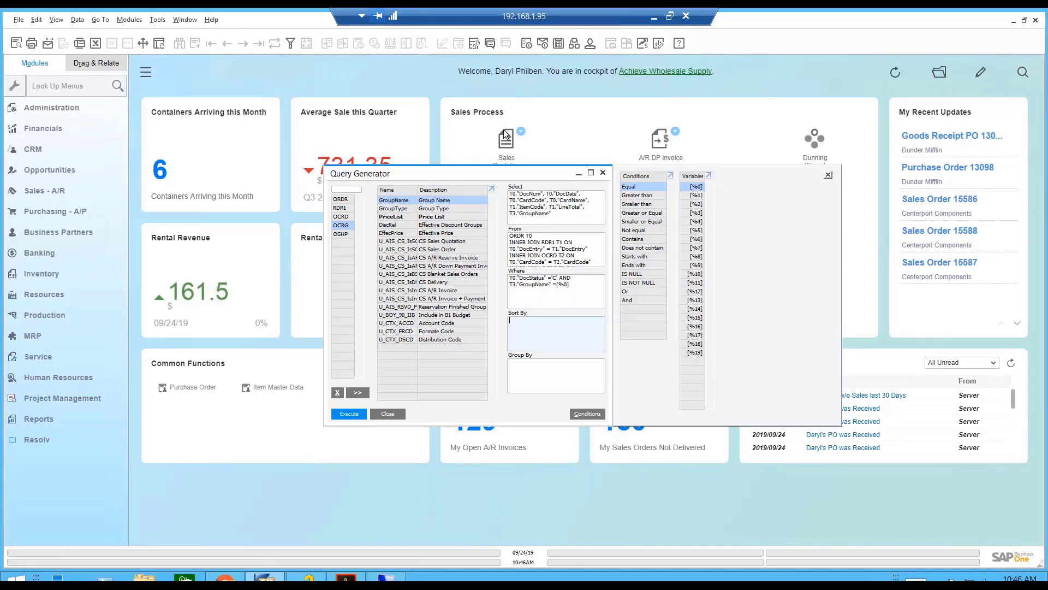
left_click(338, 209)
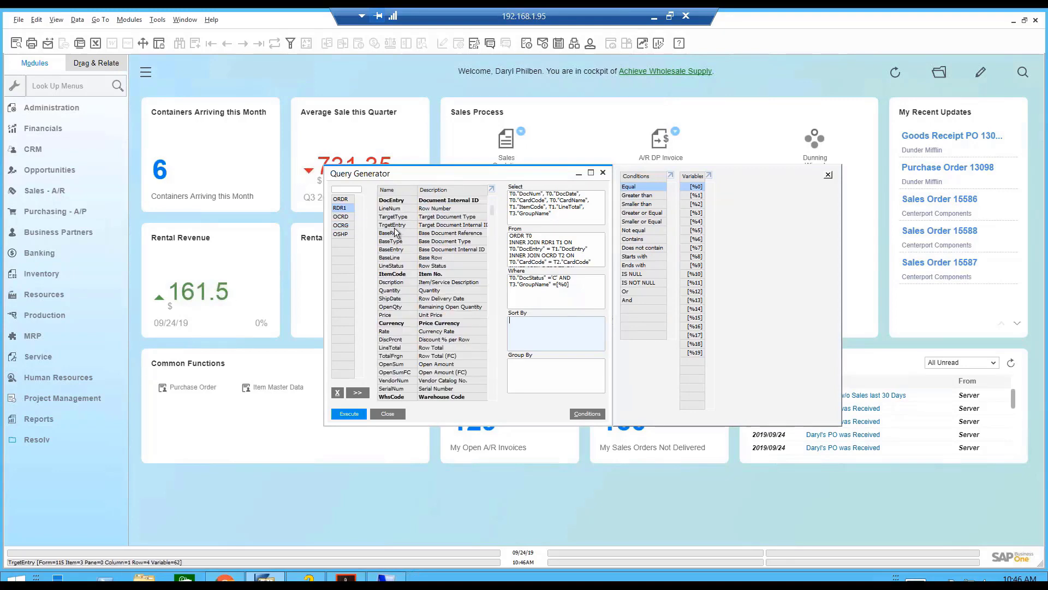
double_click(391, 274)
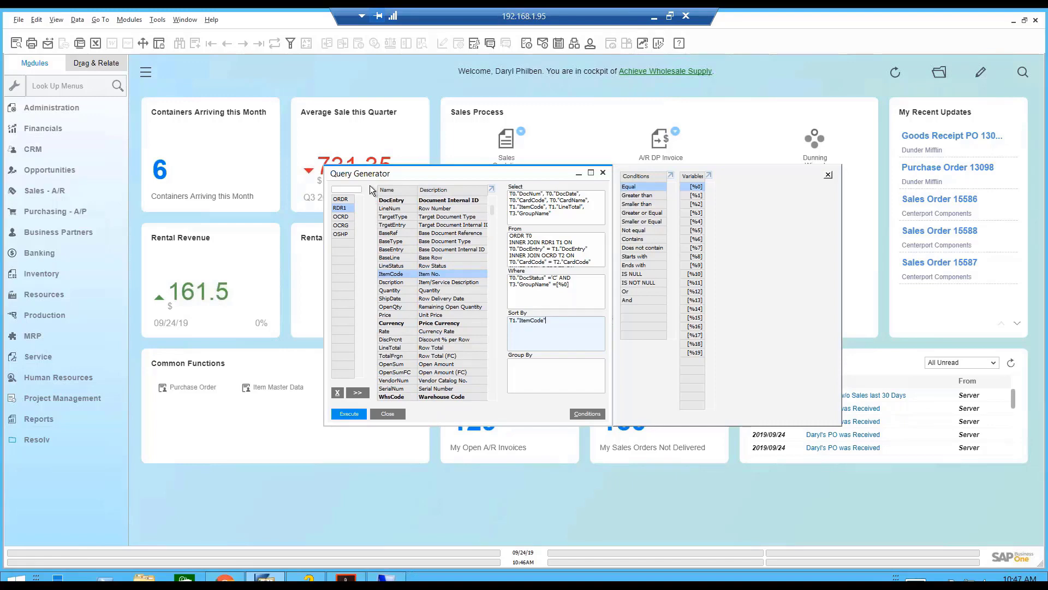
left_click(341, 198)
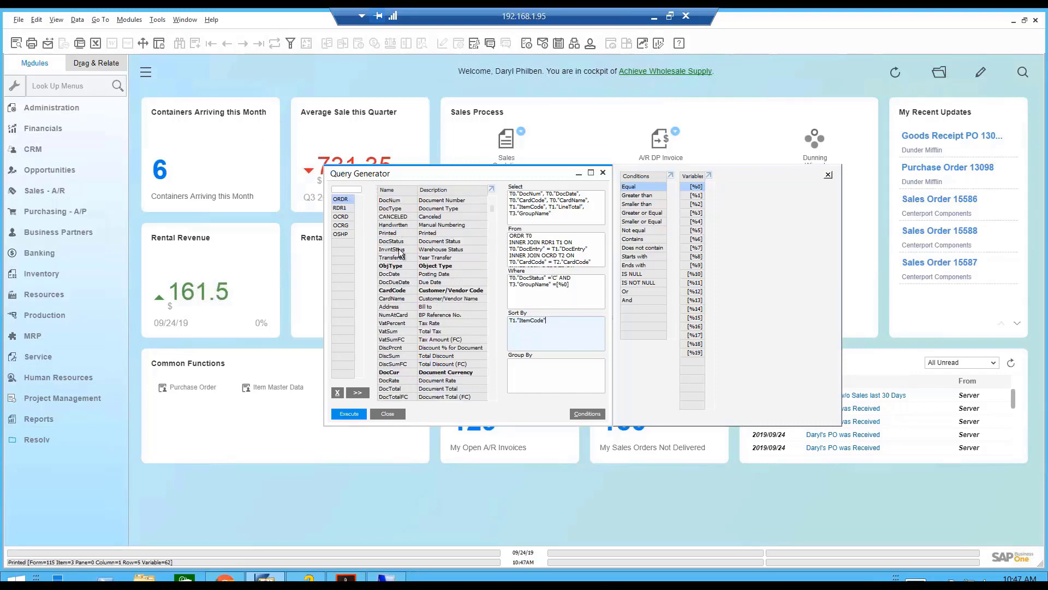
double_click(393, 300)
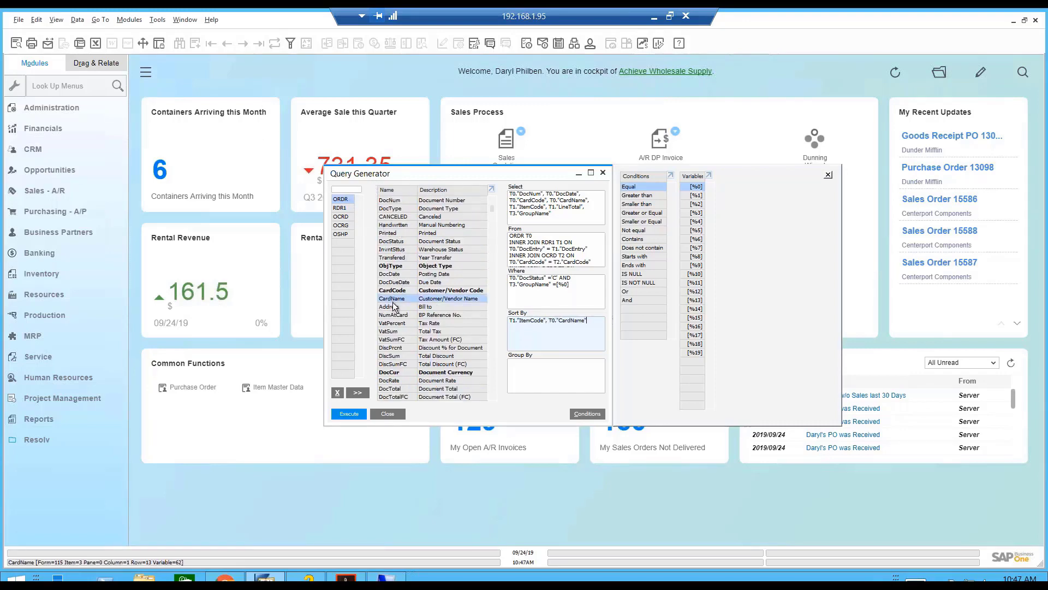
Execute the sorted query for the Distributors group, check the row order, and close the preview.
left_click(362, 412)
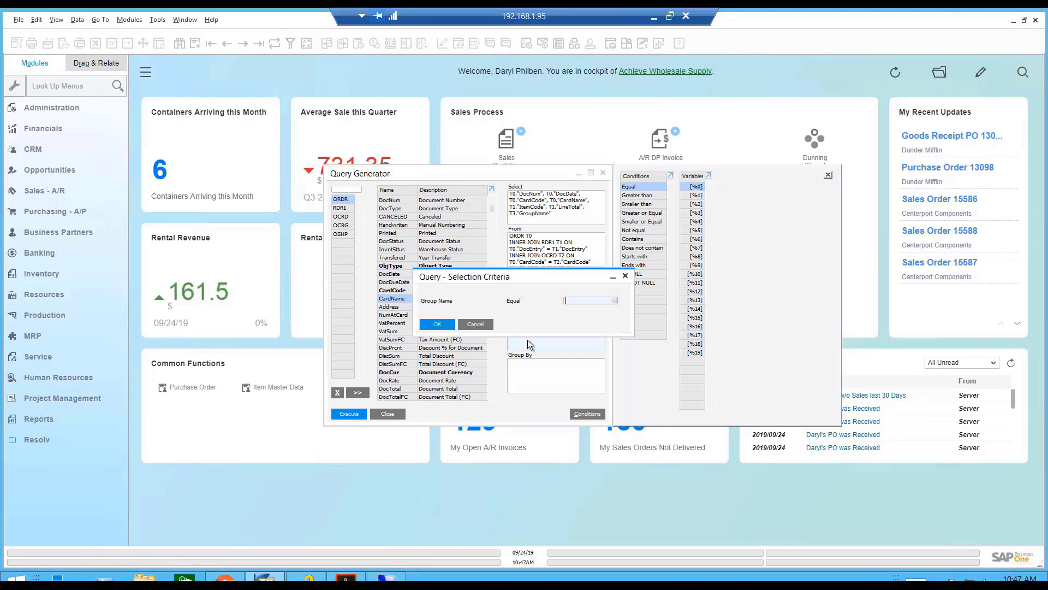
left_click(616, 301)
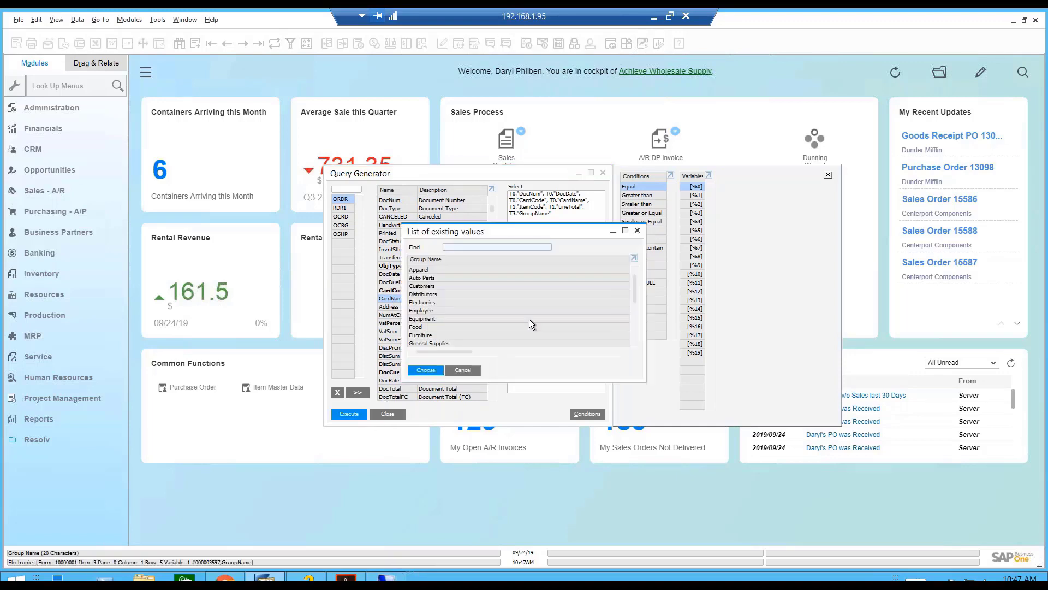
double_click(432, 296)
key("Return")
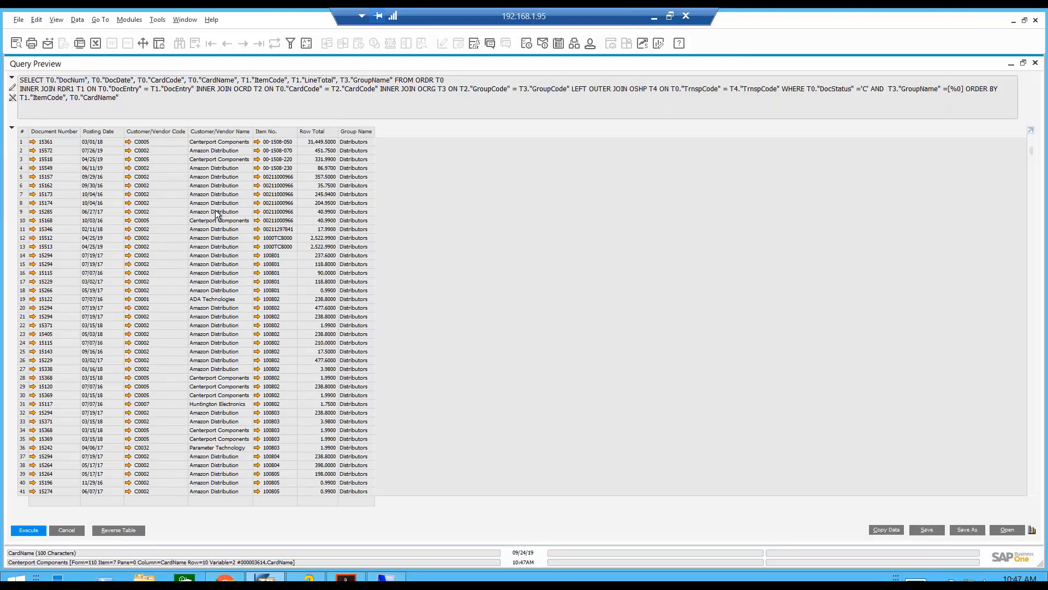
left_click(73, 530)
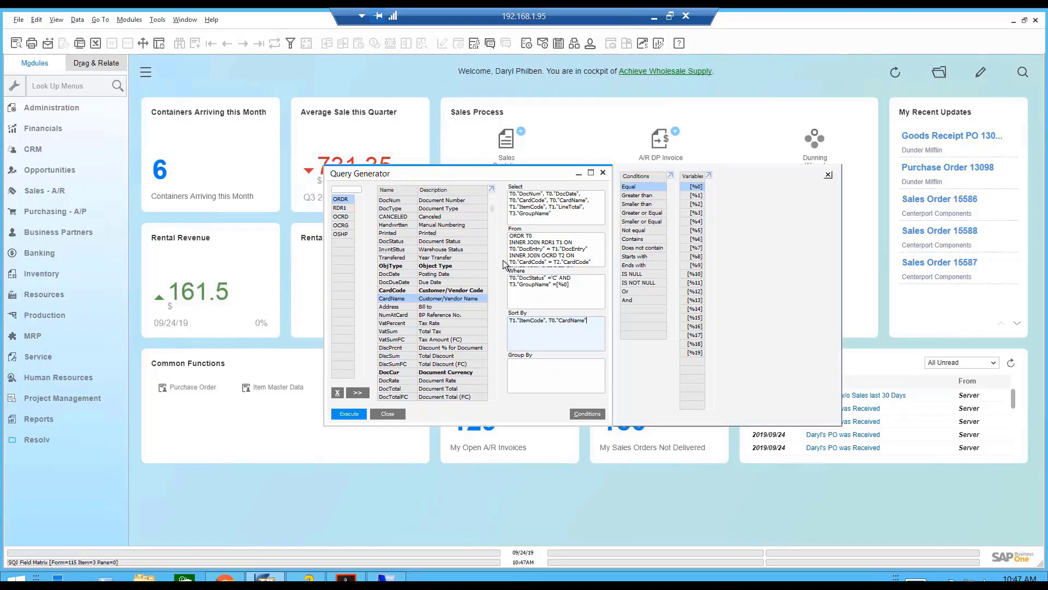
Copy the full Select field list into the Group By clause.
left_click(566, 216)
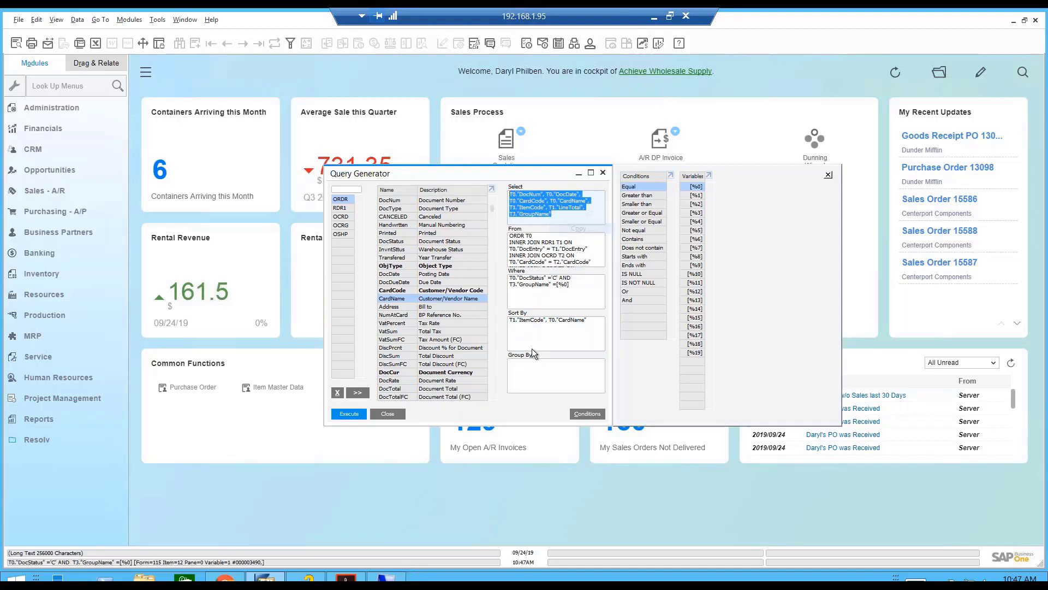
right_click(514, 362)
left_click(544, 370)
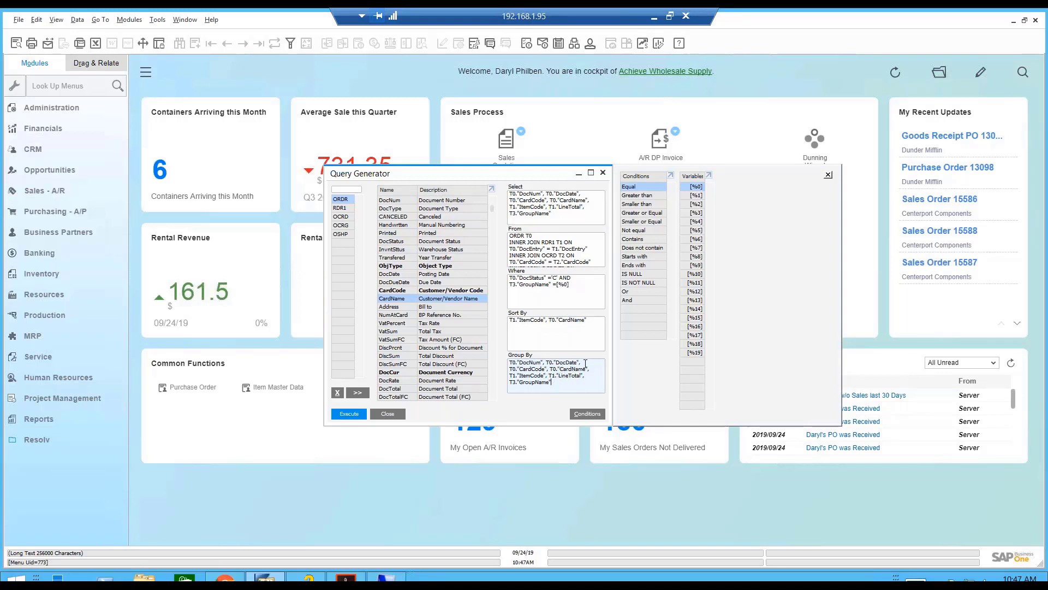
Remove T0."DocNum", T0."DocDate" and T1."LineTotal" from the Group By clause.
left_click_drag(584, 363, 509, 362)
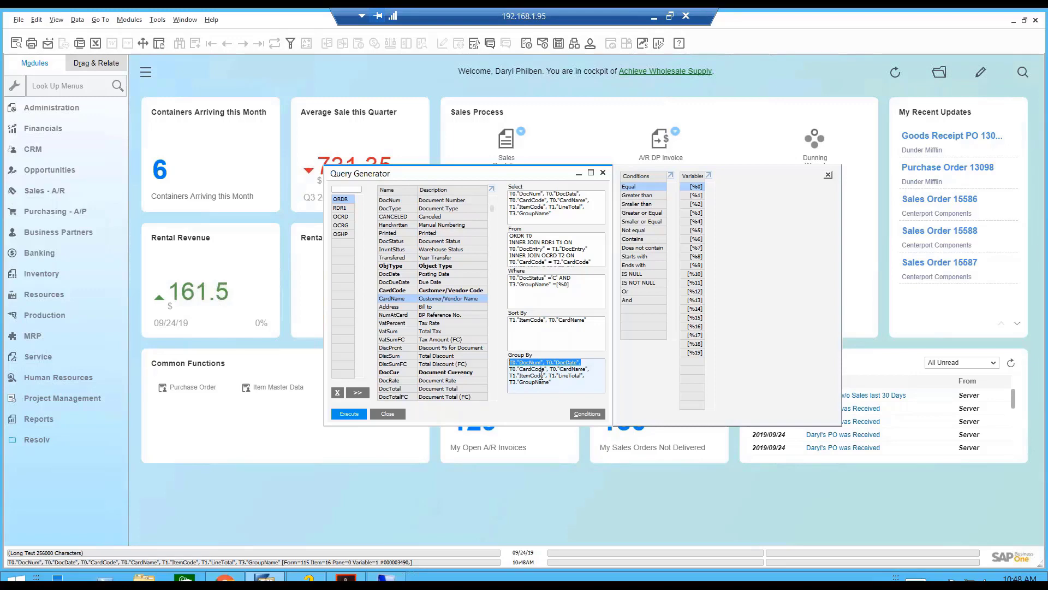
key("Delete")
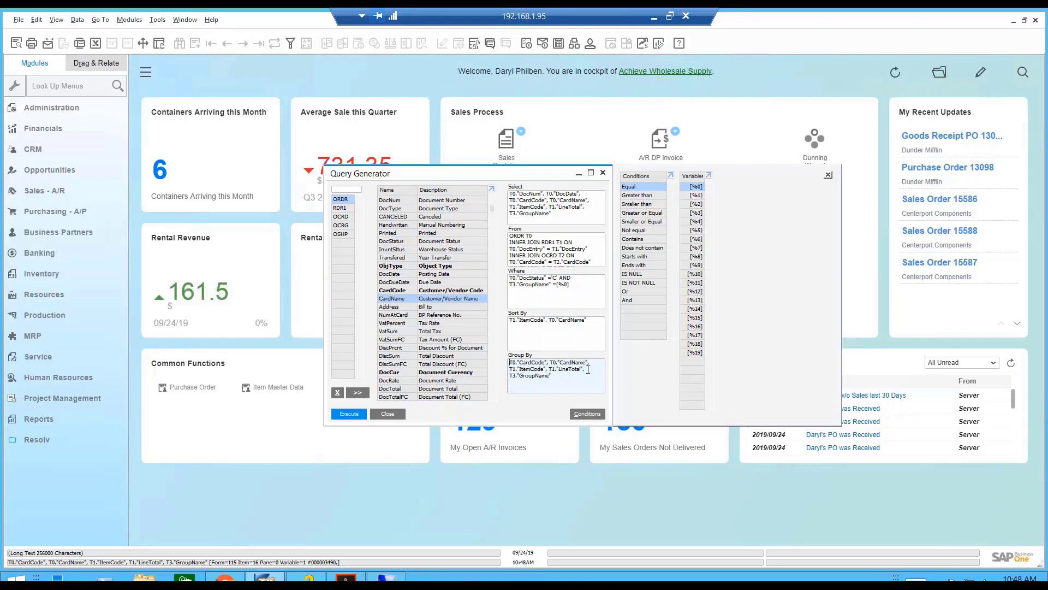
left_click_drag(585, 371, 551, 371)
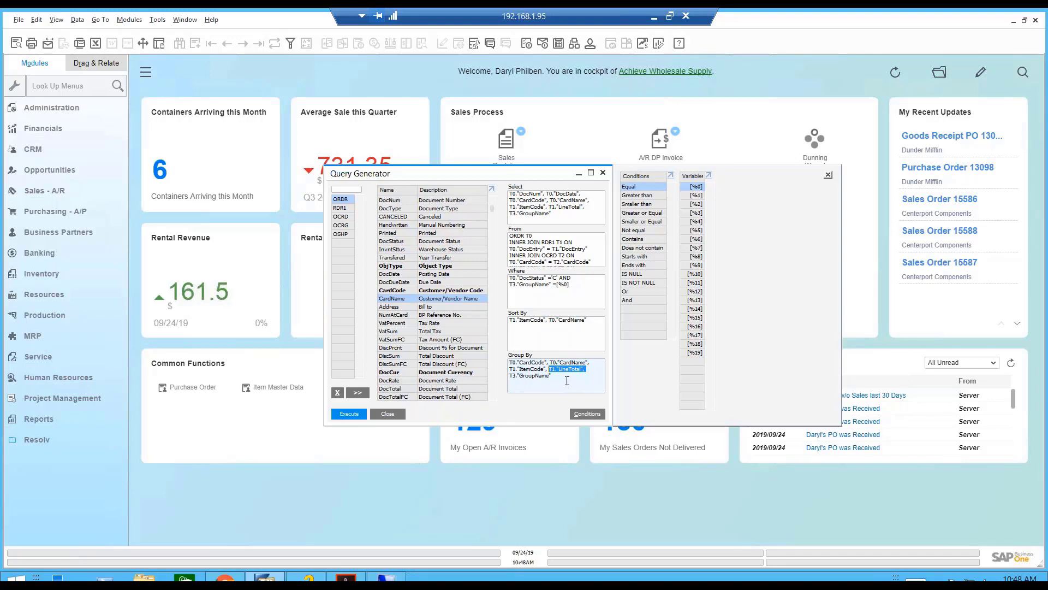
key("Delete")
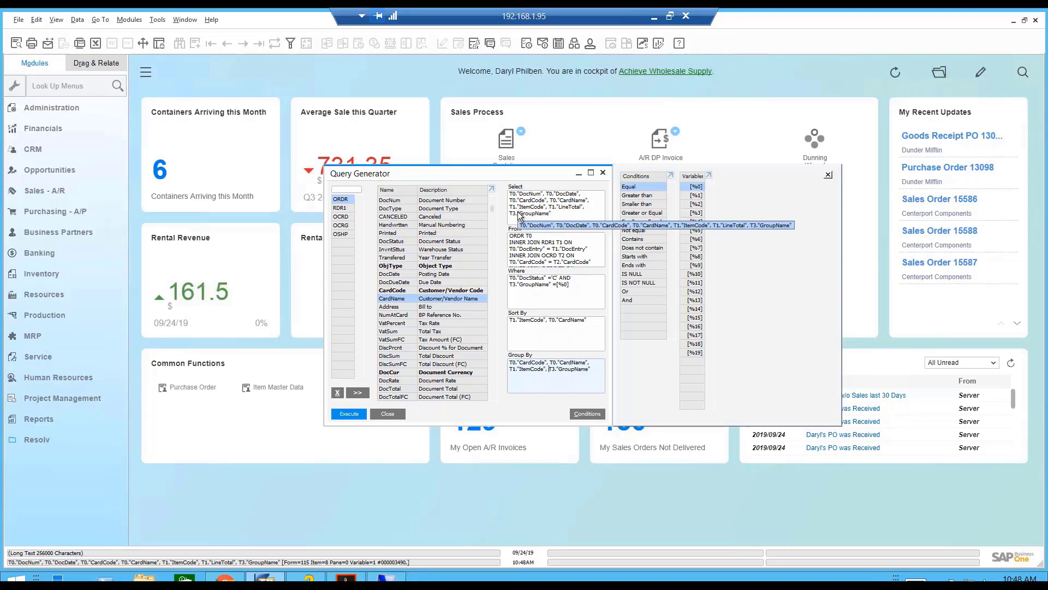
left_click(549, 369)
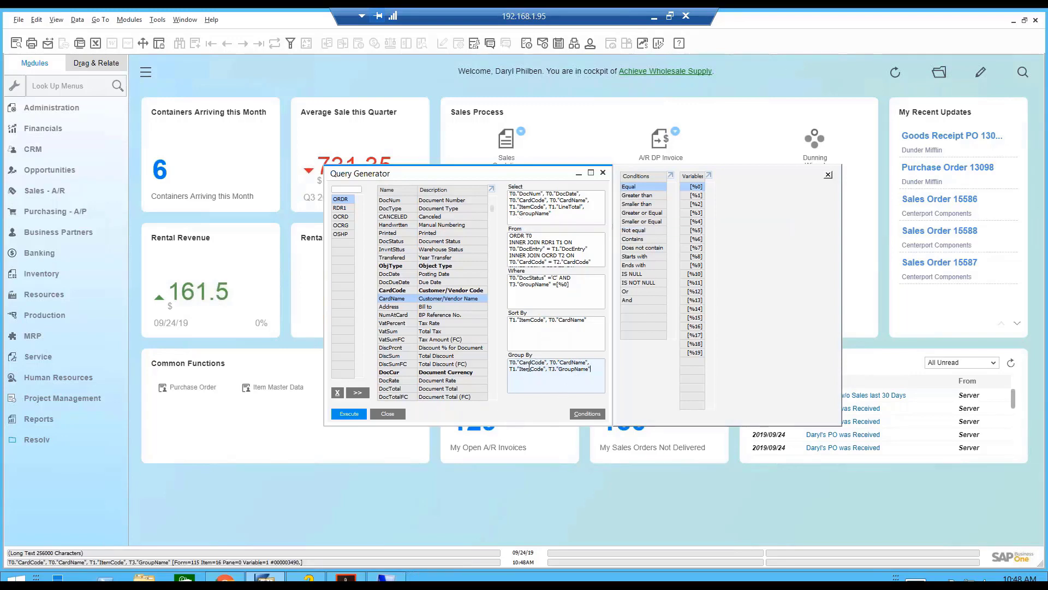
Wrap T0."DocNum" in MAX() in the Select clause and alias it AS "Last Order Number".
left_click(511, 195)
double_click(510, 195)
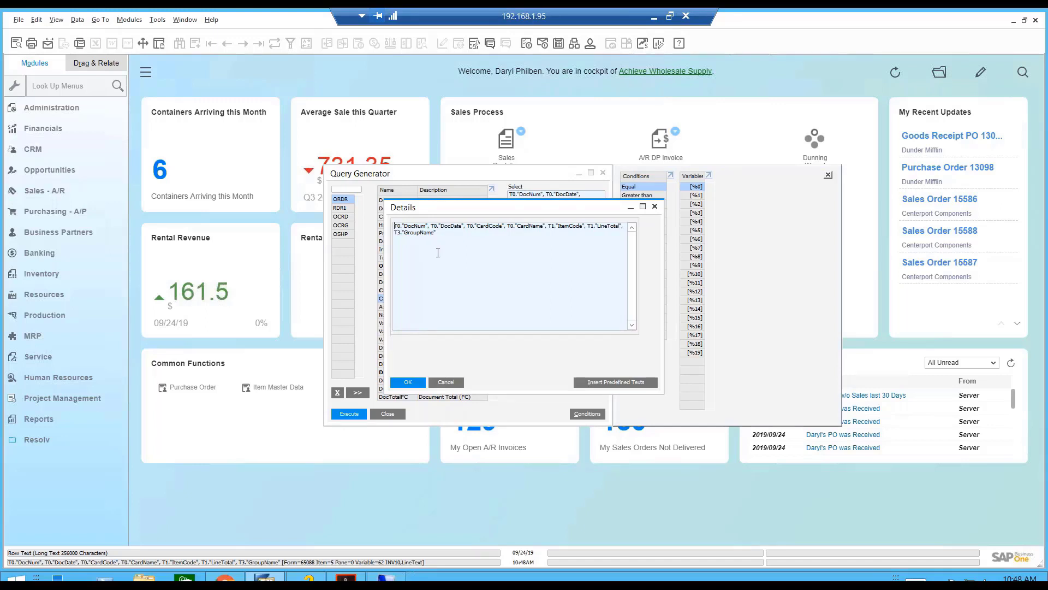
type("MAX(")
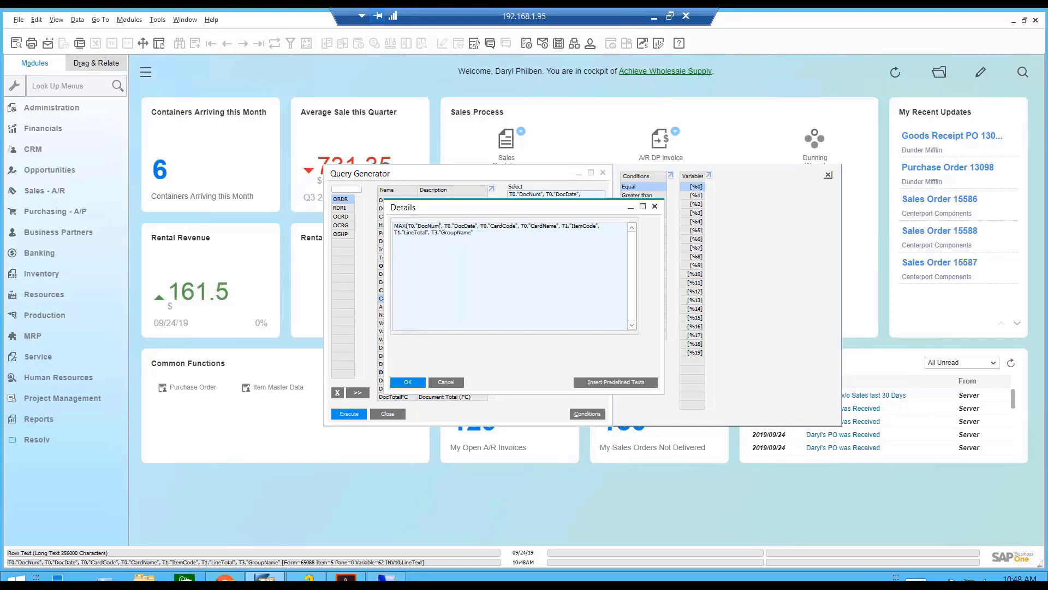
type(")")
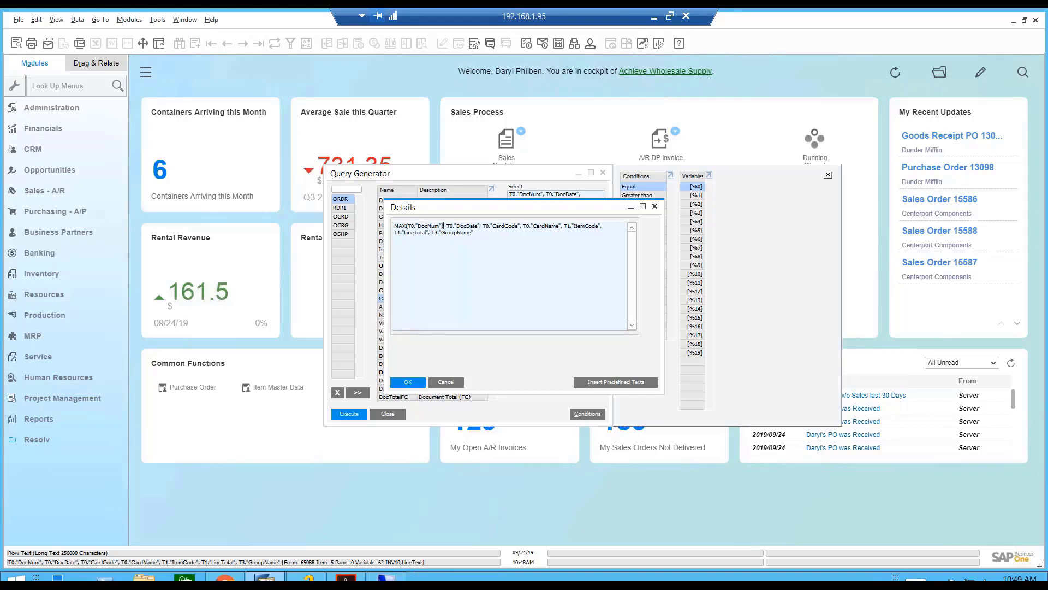
type(" AS")
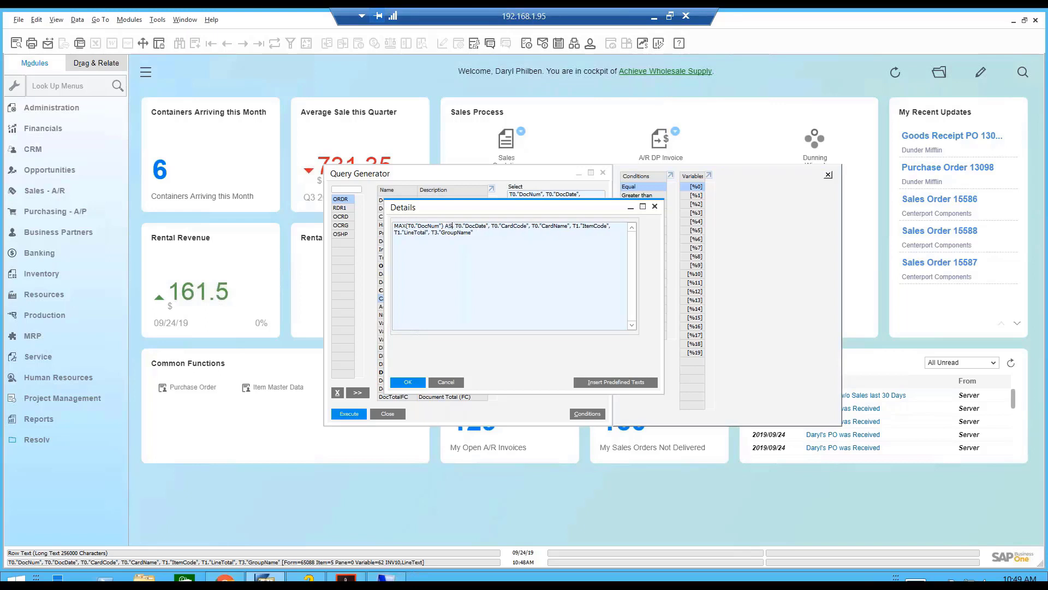
type(" \"\",")
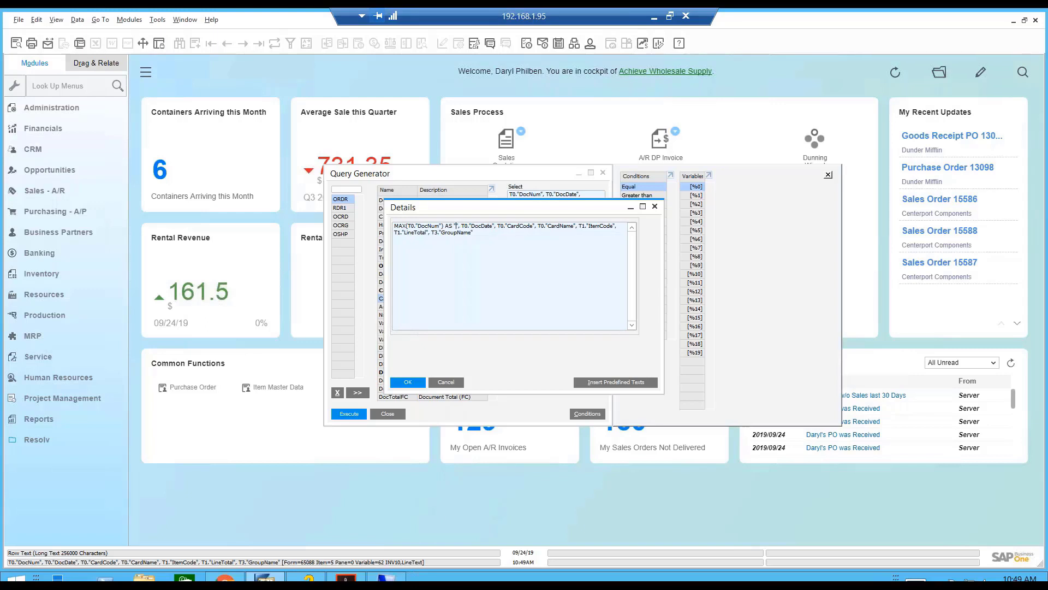
type("Last Order")
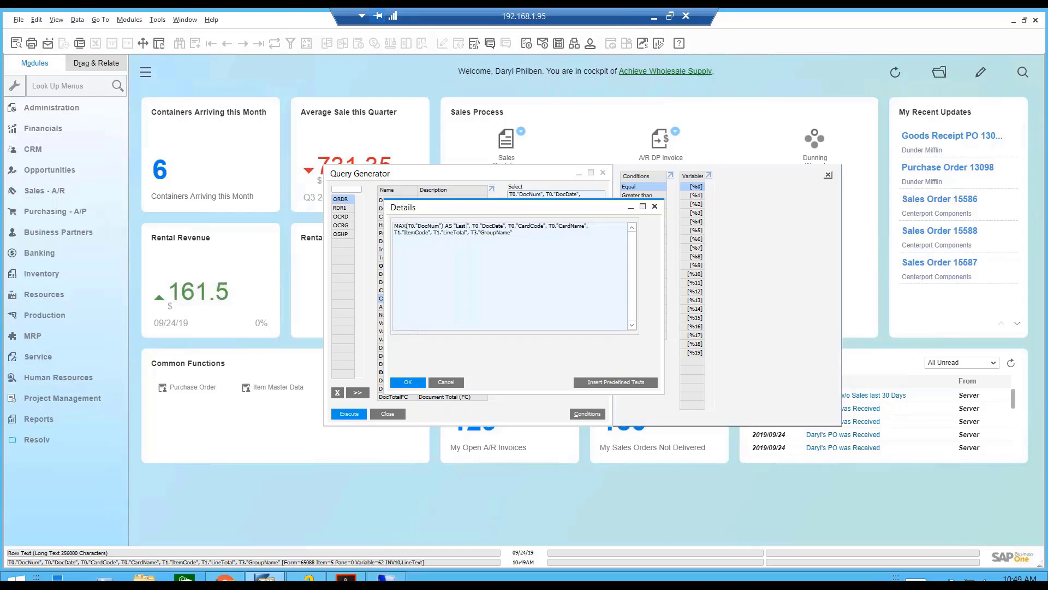
type(" Number")
Wrap T0."DocDate" in MAX() in the Select clause and alias it "Last Order Date".
type("MAX")
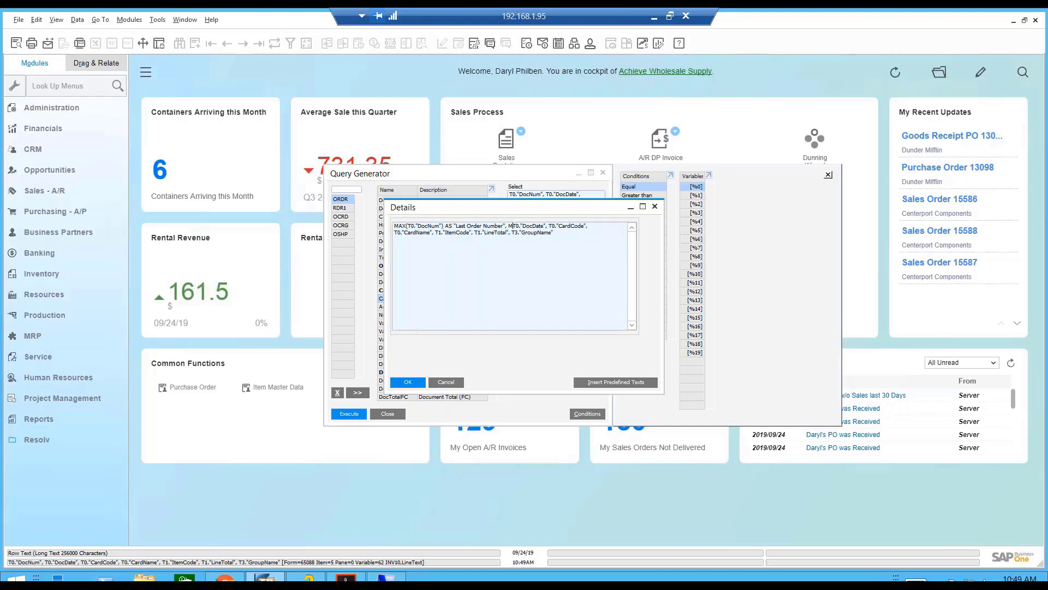
type("()")
type("\"\"")
type("Last Order Date")
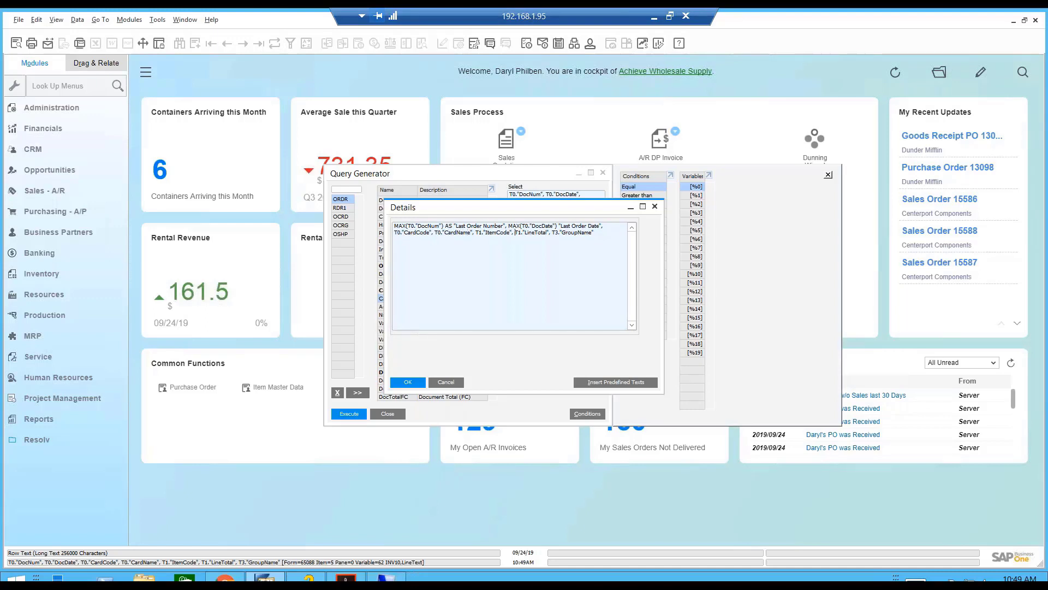
Change T1."LineTotal" to SUM(T1."LineTotal") "Total Sales" and accept the edited Select clause.
type("SUM(")
type(")")
type(" \"\"")
type("Tot")
type("al Sales")
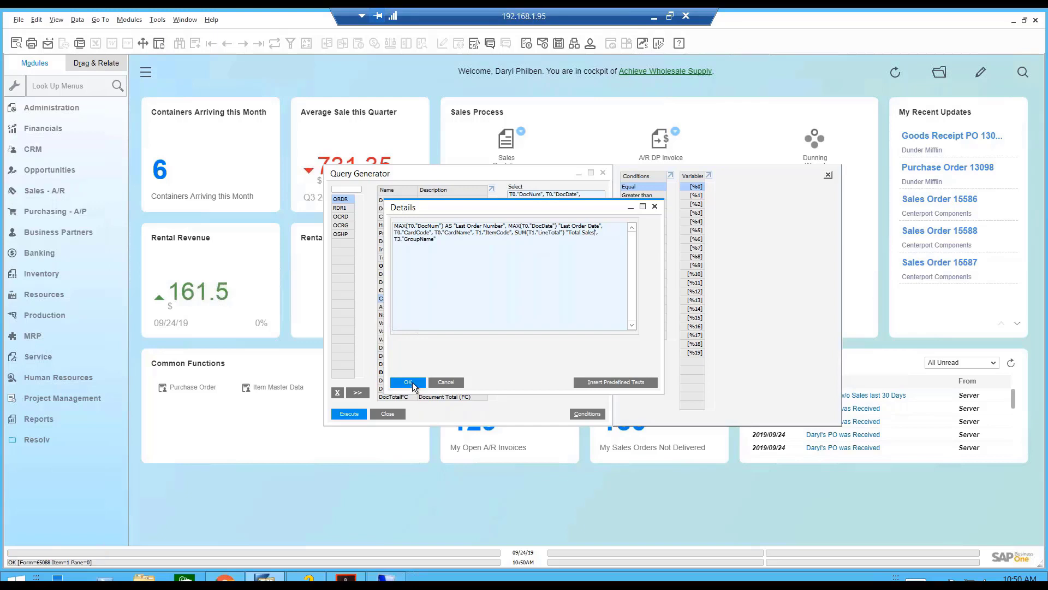
left_click(410, 382)
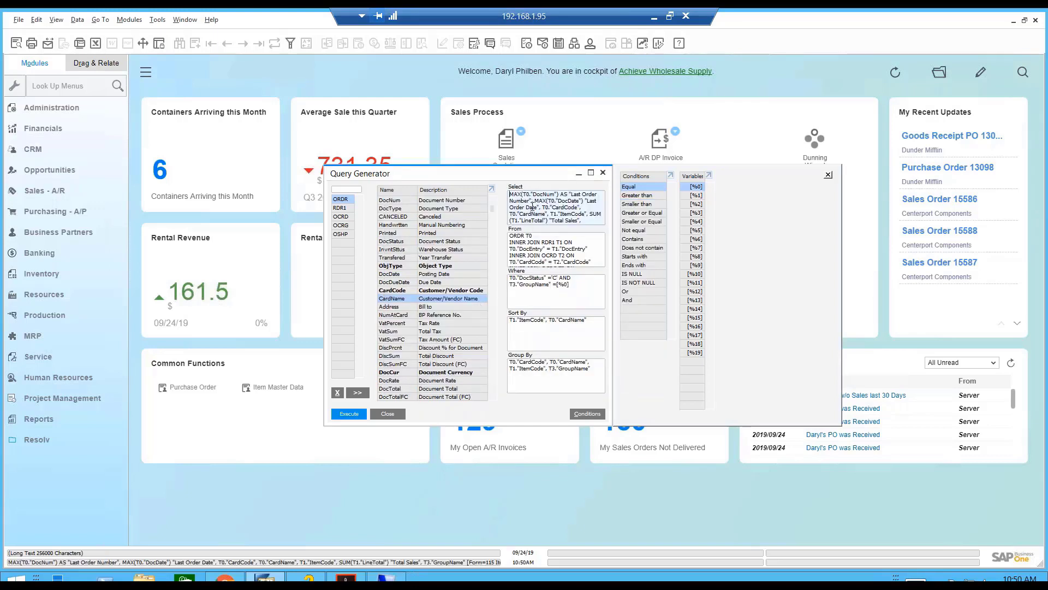
Execute the grouped query for the Distributors group, sum the Total Sales column, and close the preview.
left_click(349, 413)
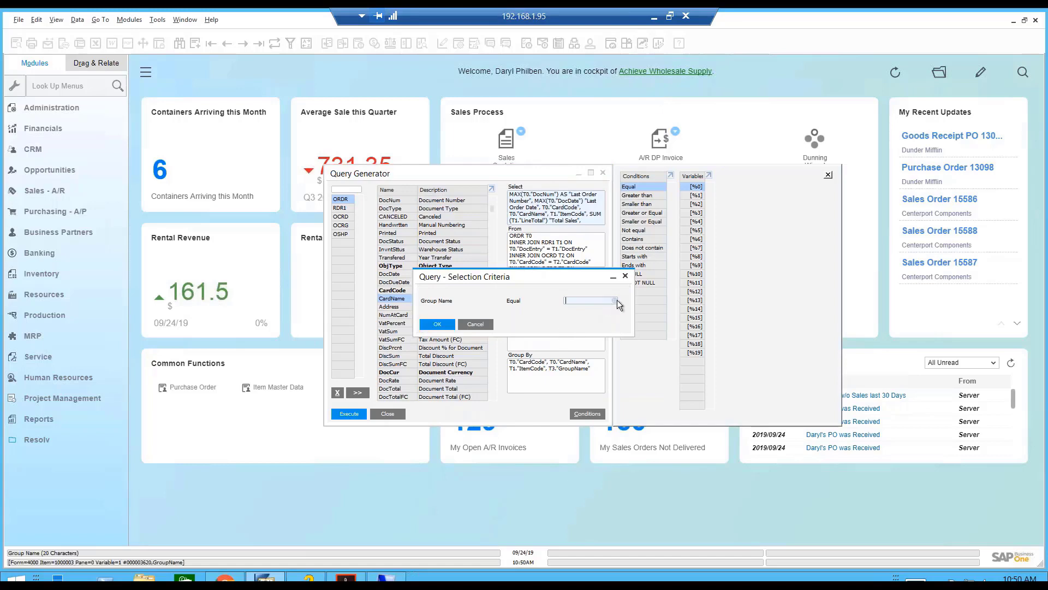
left_click(616, 301)
left_click(439, 295)
double_click(438, 295)
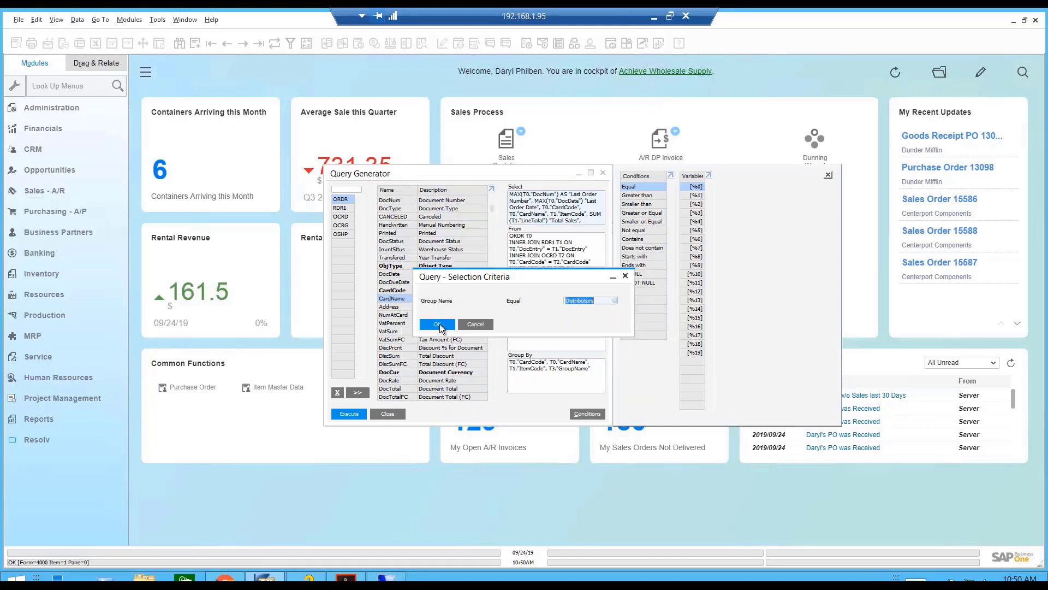
left_click(442, 326)
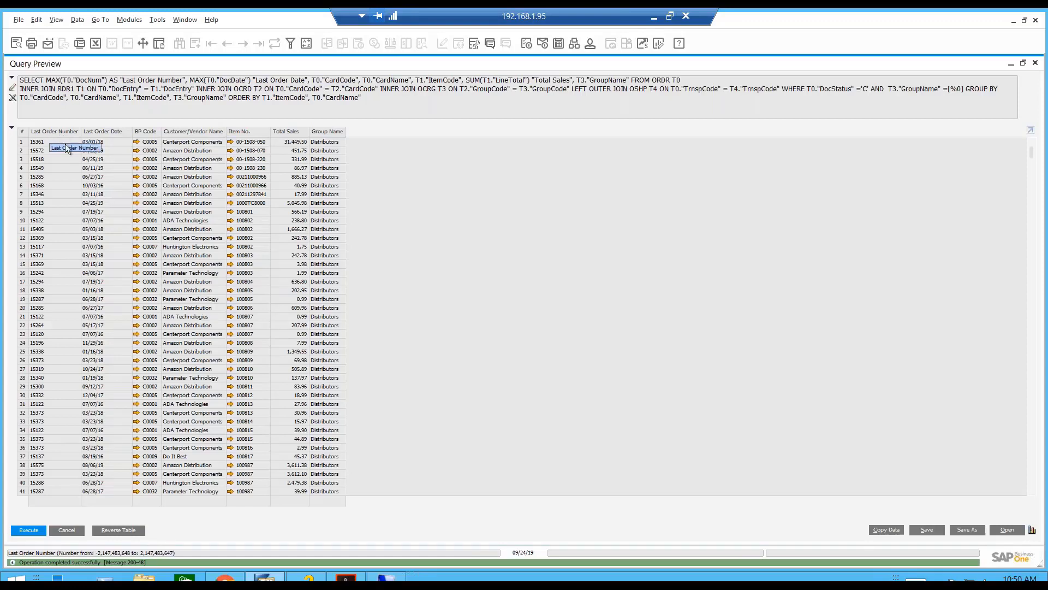
double_click(296, 136, "ctrl")
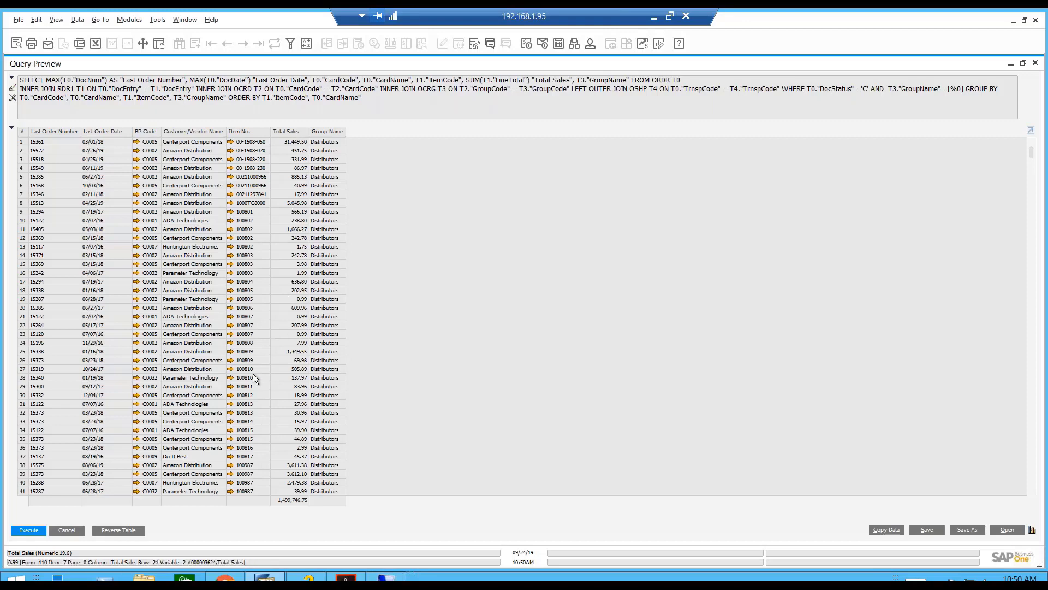
left_click(73, 530)
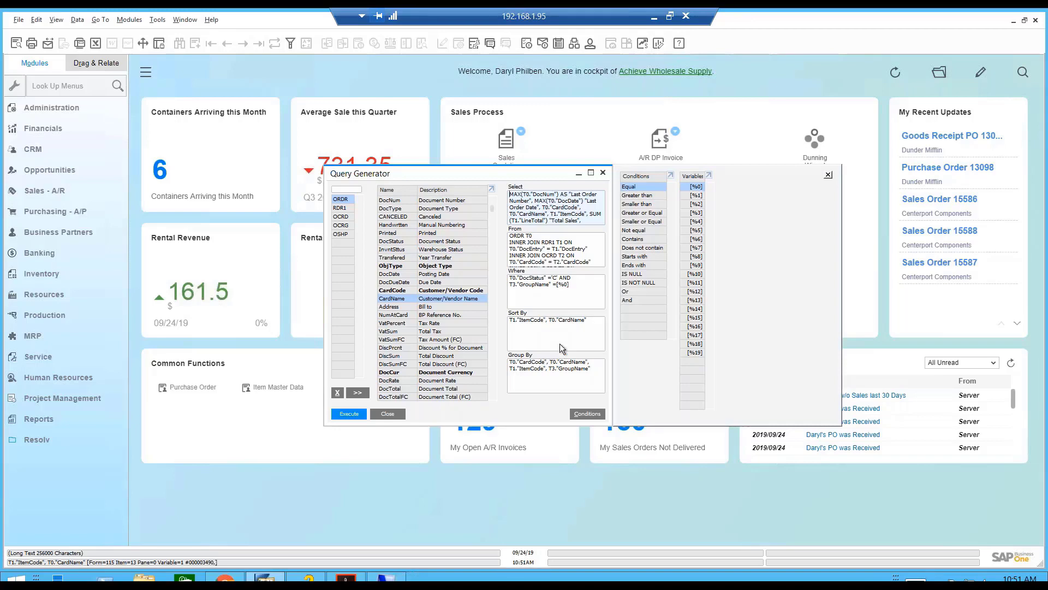
Add Count(T1."LineTotal") "TImes Sold" after T3."GroupName" in the Select clause, based on a copy of the Total Sales expression.
left_click(593, 221)
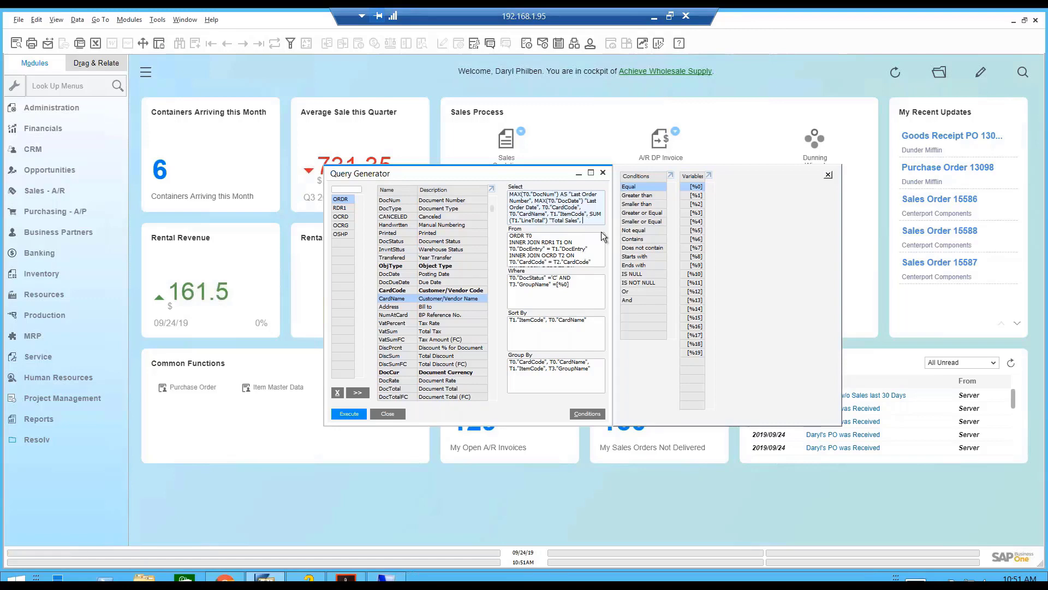
type("T3.\"GroupName\"")
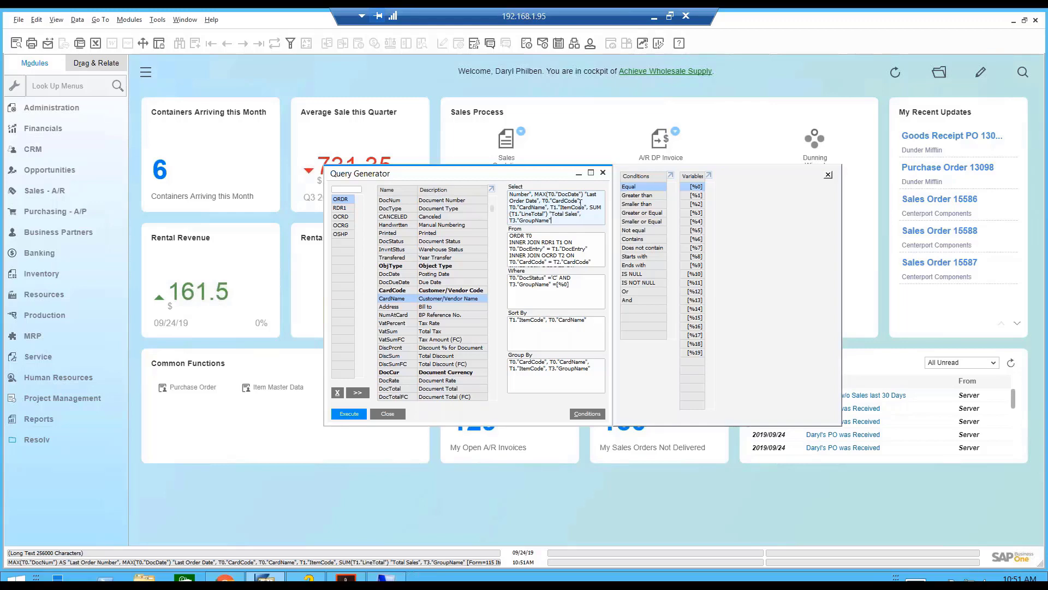
double_click(572, 208)
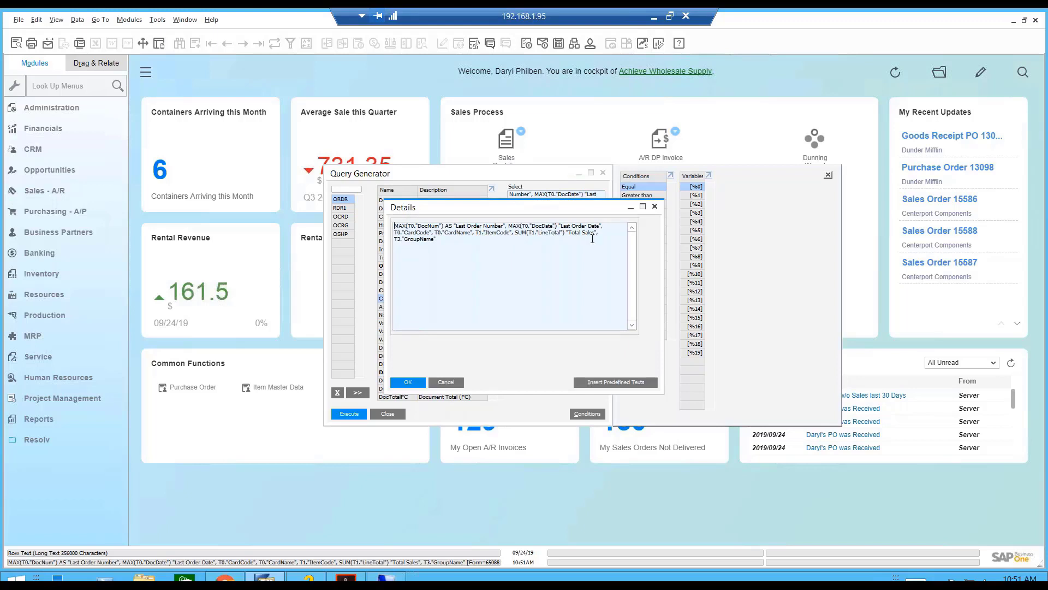
left_click_drag(515, 232, 598, 232)
key("ctrl+c")
left_click(467, 239)
type(",")
key("ctrl+v")
left_click_drag(451, 239, 442, 238)
type("Count")
left_click_drag(499, 238, 521, 238)
type("Imes Soo")
key("BackSpace")
key("BackSpace")
type("old\"")
Append copies of the Total Sales sum and the line-total count to the Select clause, separated by a division sign.
left_click_drag(512, 234, 599, 233)
key("ctrl+c")
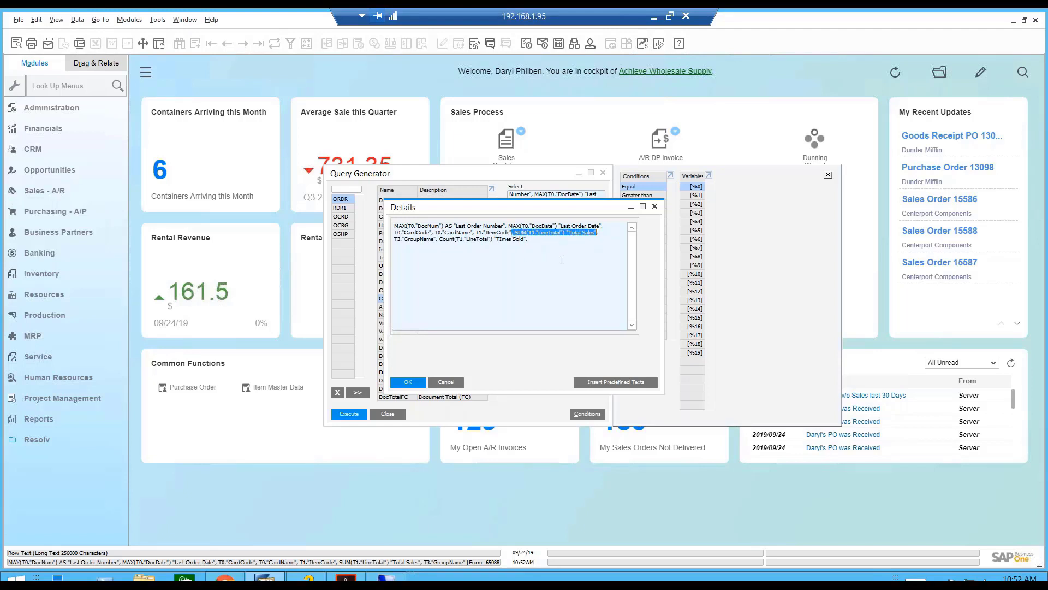
left_click(545, 241)
key("ctrl+v")
key("BackSpace")
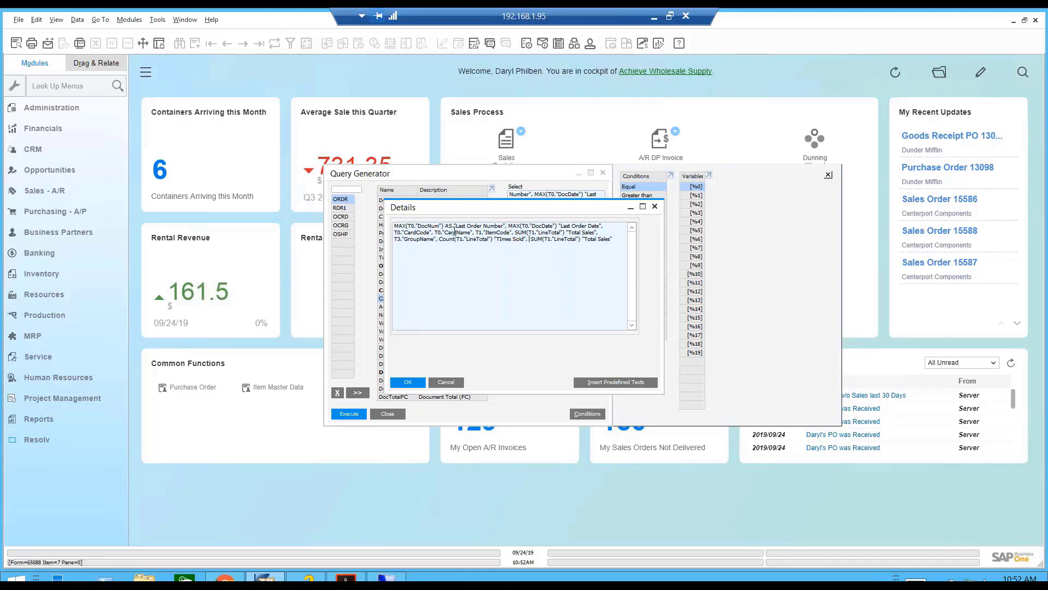
left_click_drag(440, 240, 526, 241)
key("ctrl+c")
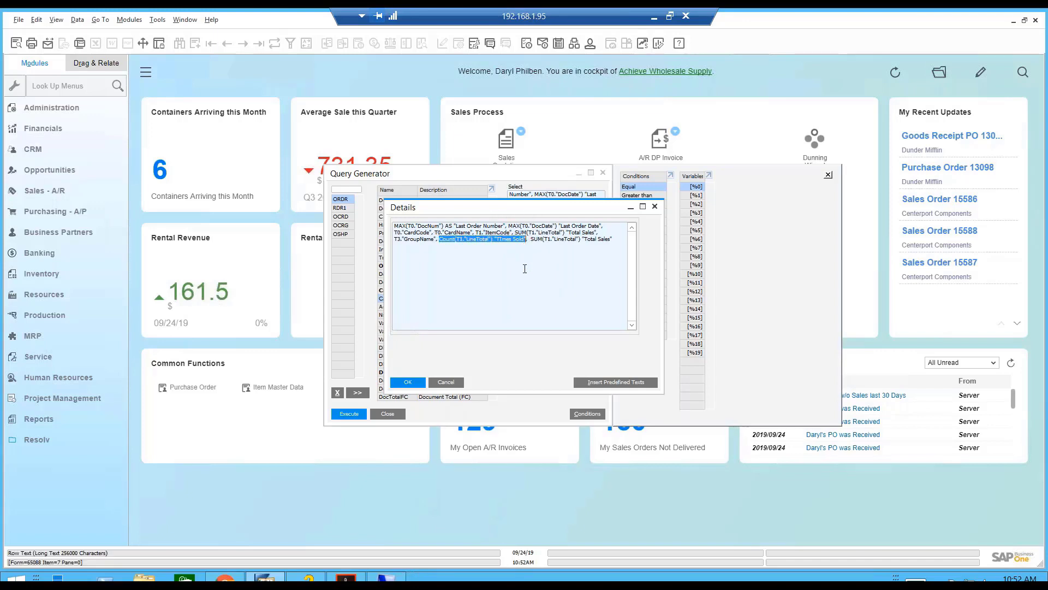
left_click(524, 253)
type("/")
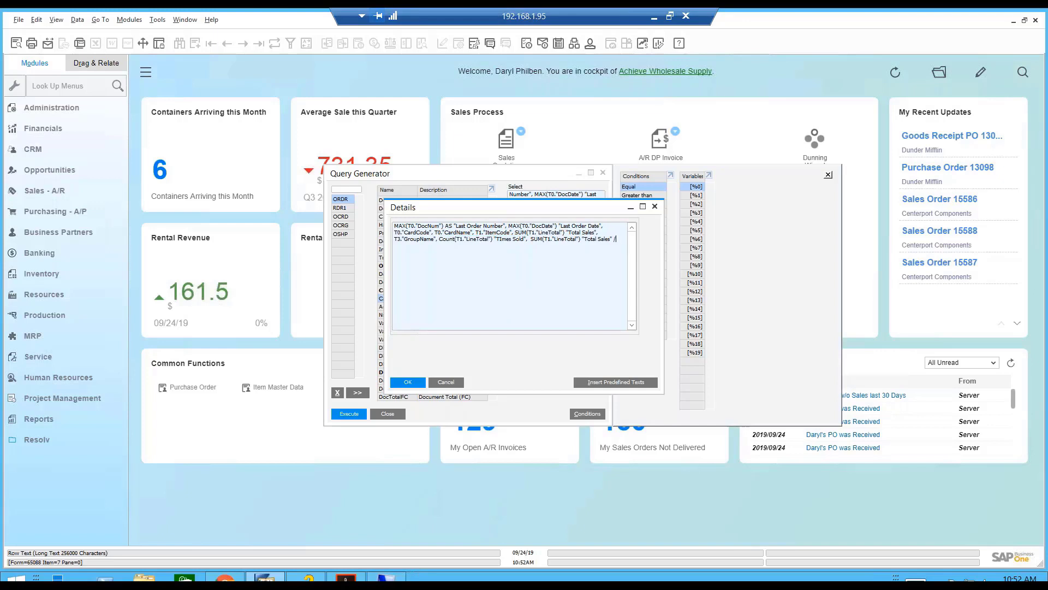
key("ctrl+v")
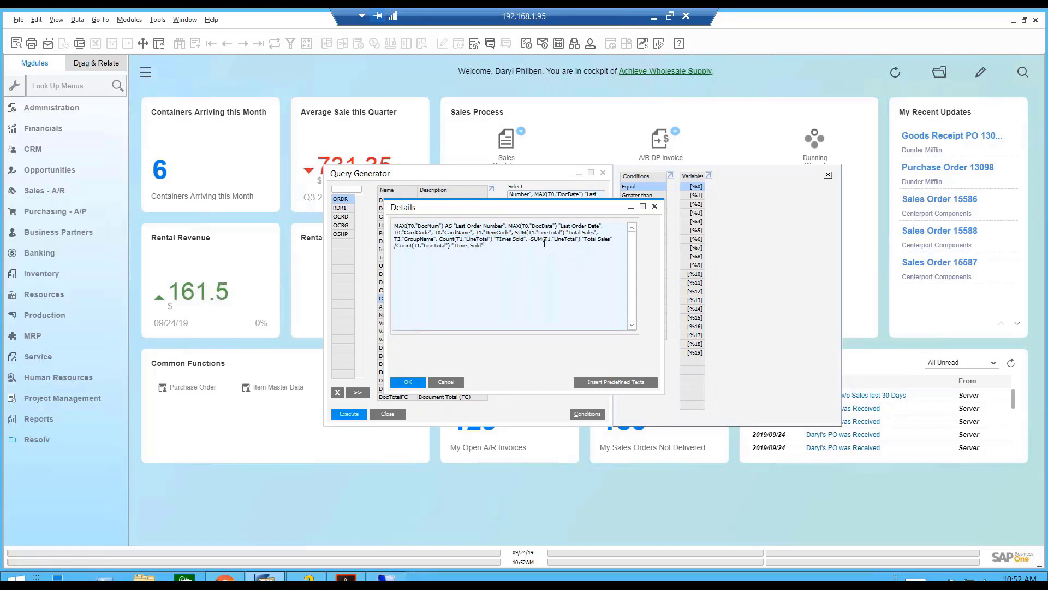
Enclose the appended division in parentheses and remove the "Total Sales" alias inside it, keeping the slash before Count.
left_click(532, 238)
type("(")
left_click(489, 244)
left_click(614, 241)
key("BackSpace")
key("BackSpace")
key("BackSpace")
key("BackSpace")
key("BackSpace")
key("BackSpace")
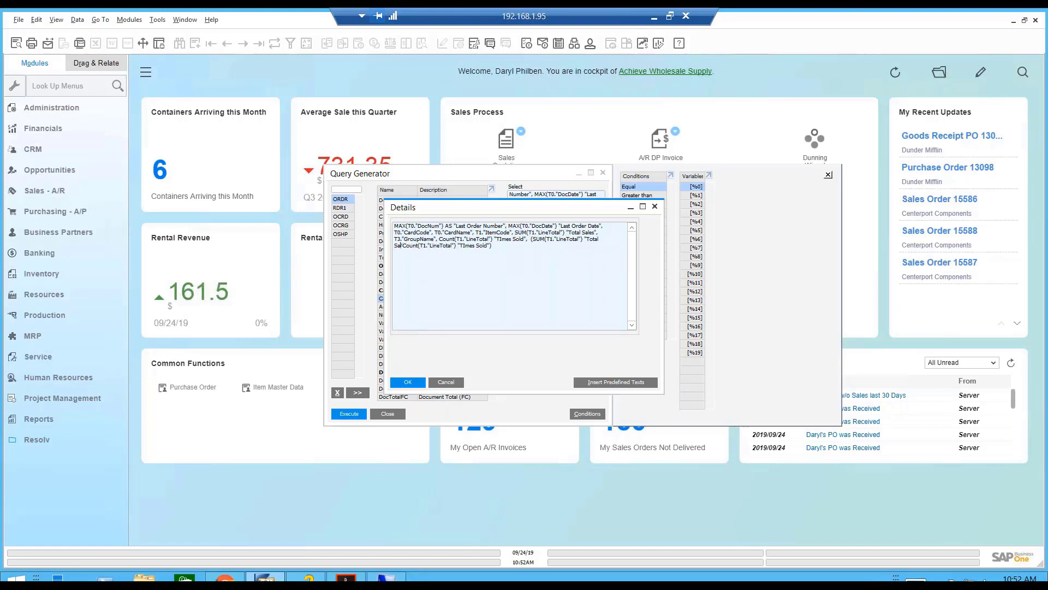
key("BackSpace")
key("BackSpace")
key("BackSpace")
key("BackSpace")
key("BackSpace")
key("BackSpace")
key("BackSpace")
type("/")
Remove the "TImes Sold" alias from the division expression and name the result AS "Avg. Sale".
key("BackSpace")
key("BackSpace")
key("BackSpace")
key("BackSpace")
key("BackSpace")
key("BackSpace")
key("BackSpace")
key("BackSpace")
key("BackSpace")
key("BackSpace")
key("BackSpace")
key("BackSpace")
key("BackSpace")
type("AS")
type("\"Avg. Sale")
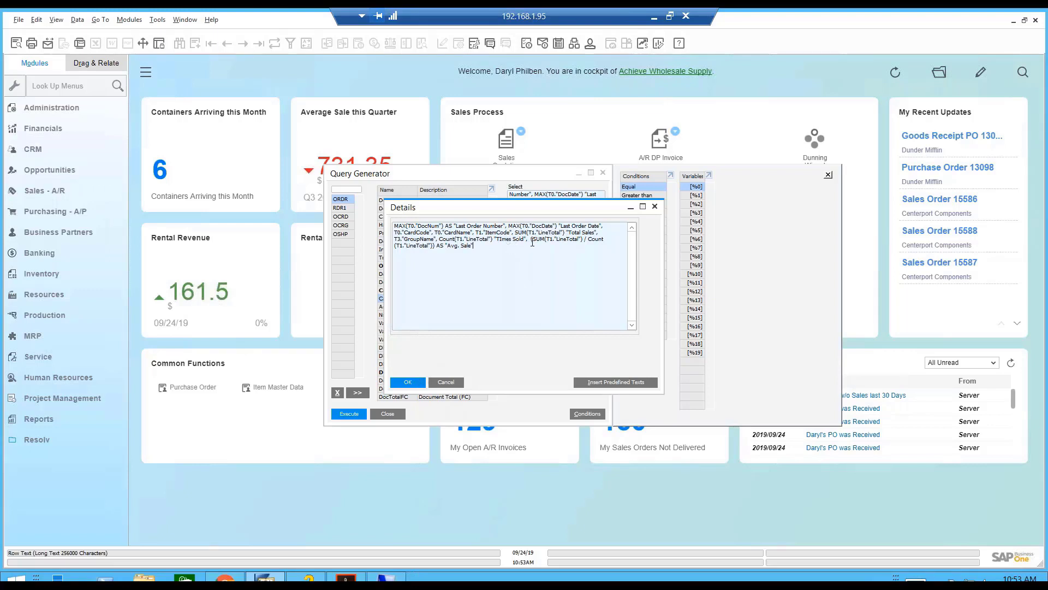
Add (SUM(T1."LineTotal") / Count(T1."LineTotal")) without its alias to the Sort By clause after T0."CardName", separated by a comma.
left_click_drag(531, 239, 527, 255)
key("ctrl+c")
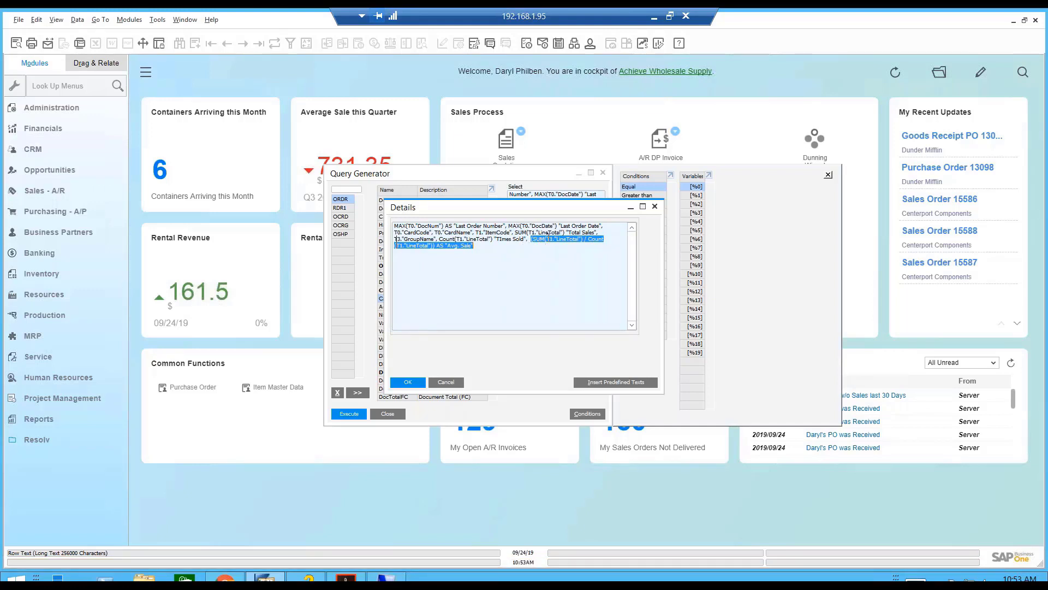
key("Escape")
left_click(592, 320)
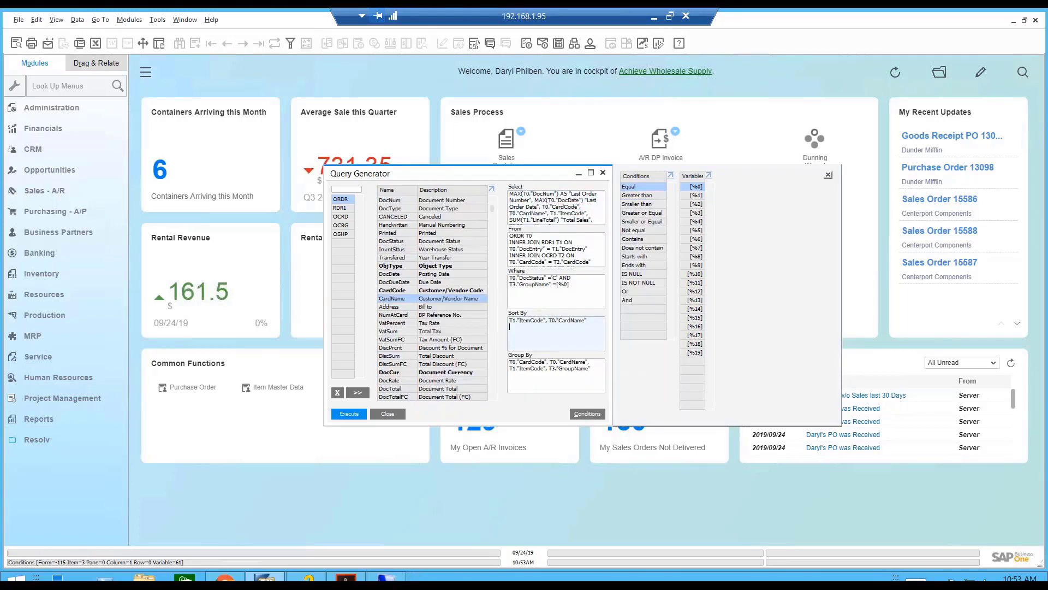
key("ctrl+v")
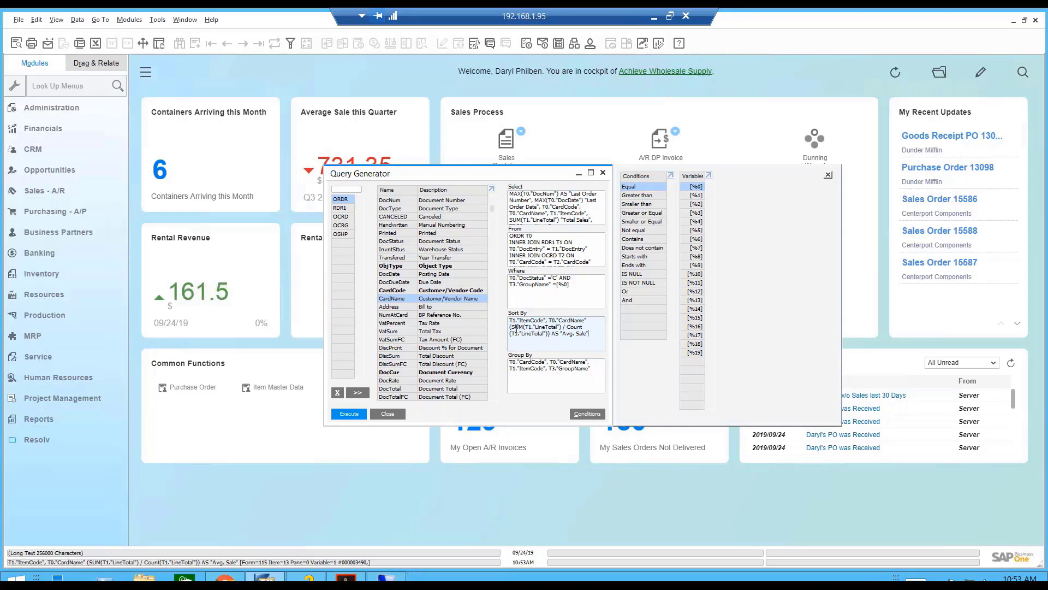
left_click(590, 320)
type(",")
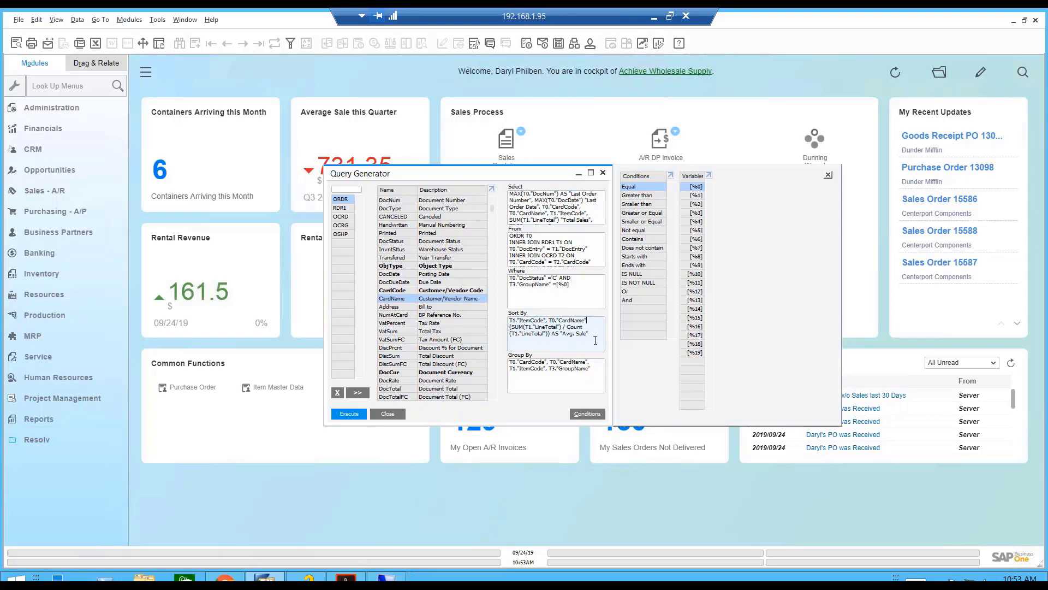
left_click_drag(591, 333, 551, 334)
key("Delete")
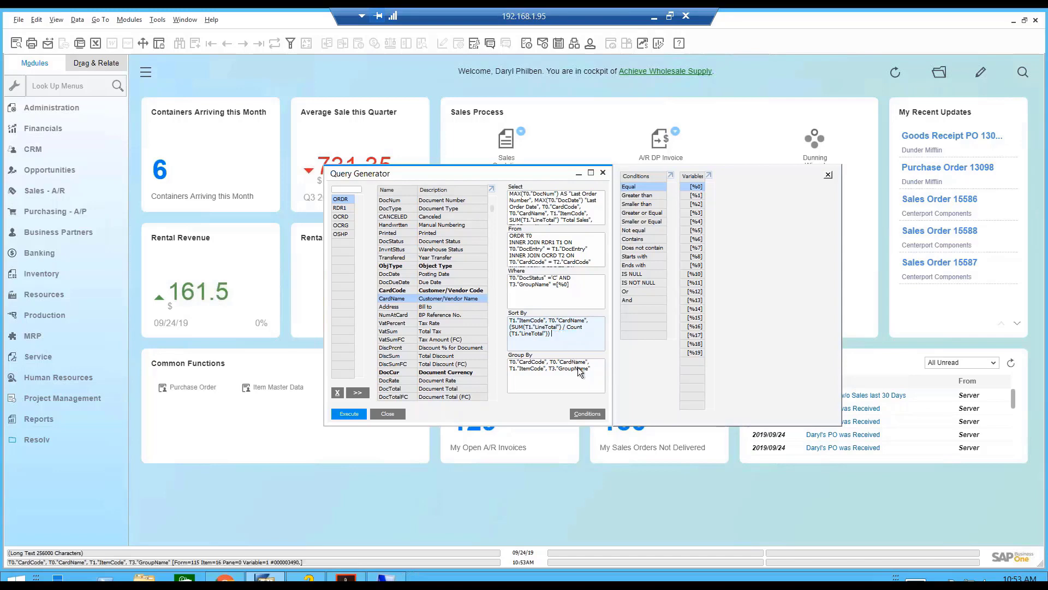
Execute the query for the Distributors group, check the times-sold and Avg. Sale columns, and close the preview.
left_click(353, 415)
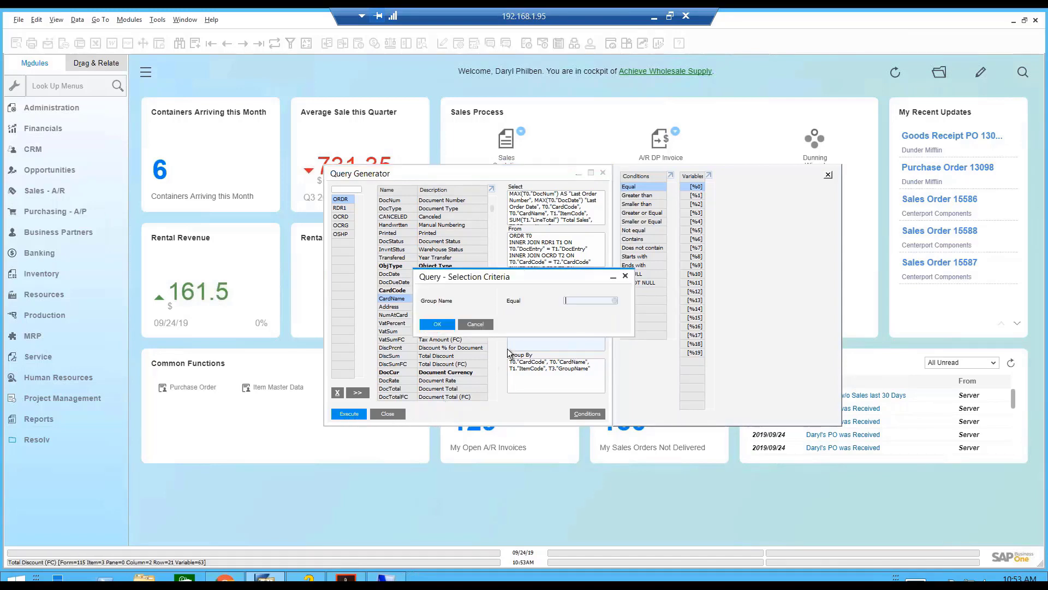
left_click(616, 300)
double_click(428, 293)
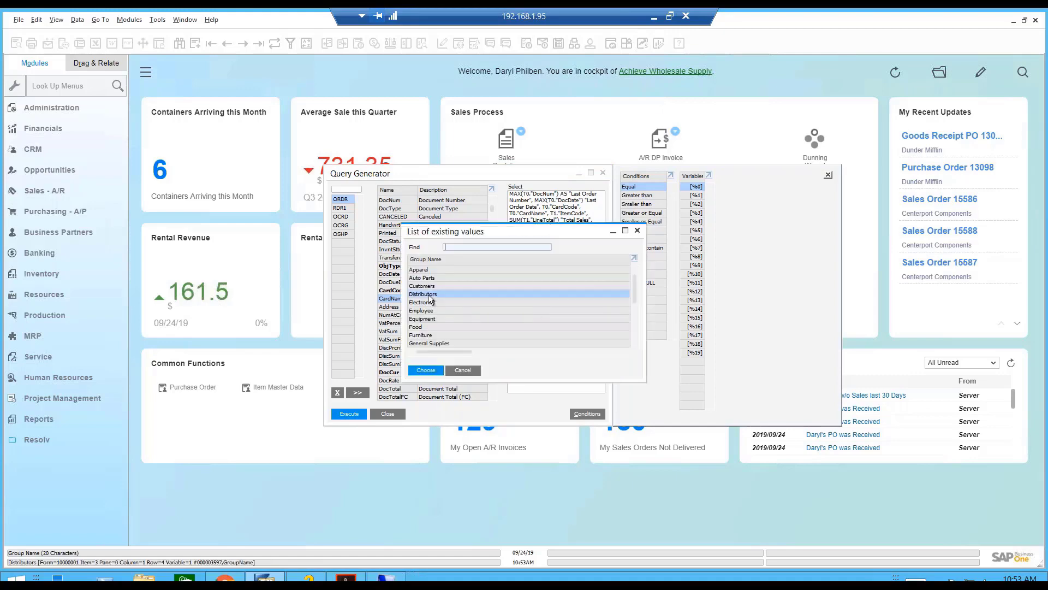
left_click(445, 327)
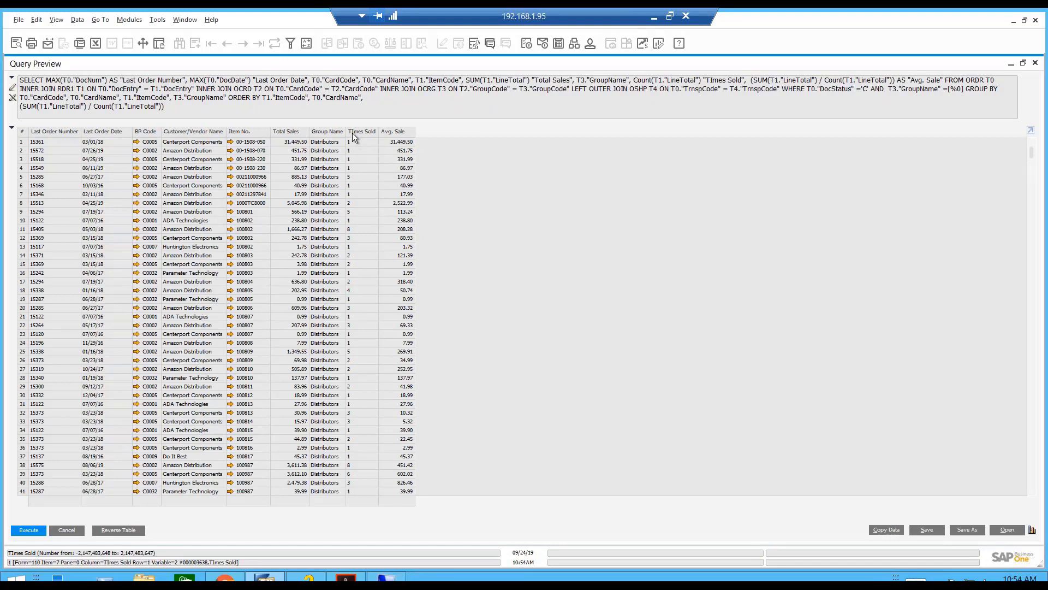
left_click(67, 529)
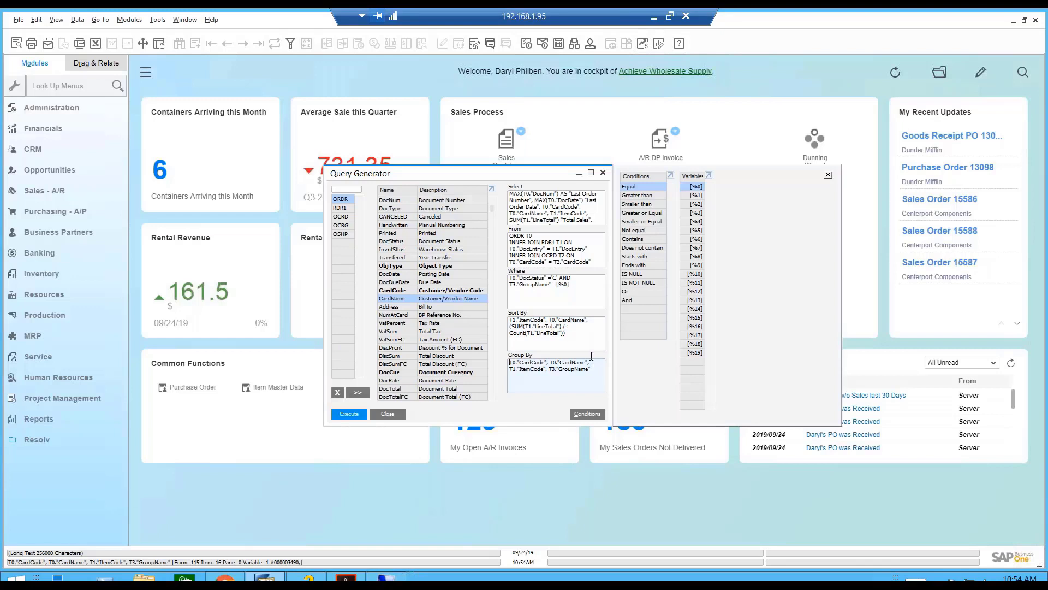
Move (SUM(T1."LineTotal") / Count(T1."LineTotal")) to the start of the Sort By clause, before T1."ItemCode", and remove the trailing comma.
left_click(510, 321)
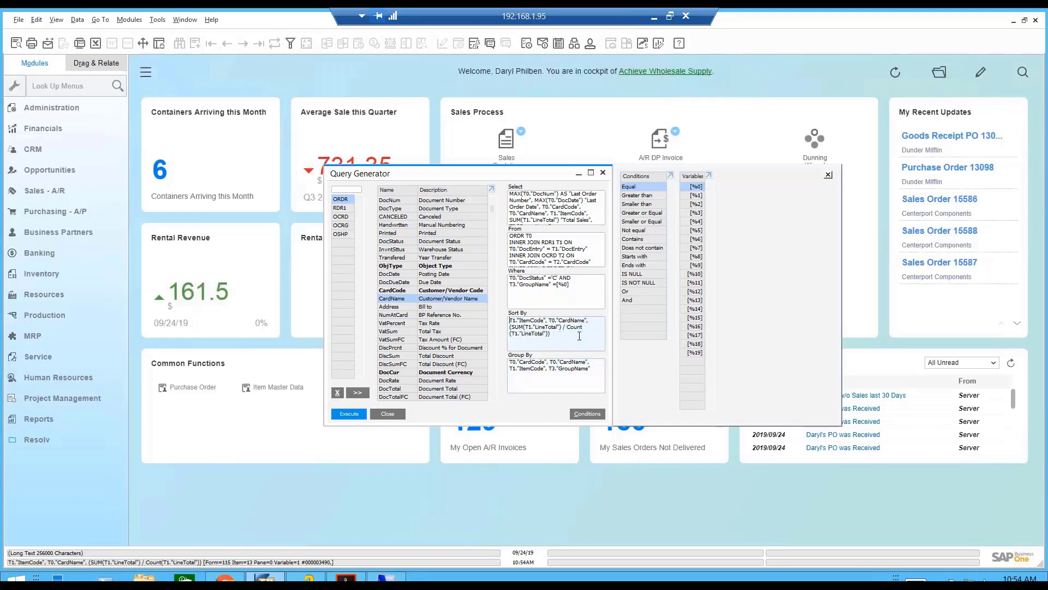
left_click_drag(551, 333, 497, 328)
key("ctrl+c")
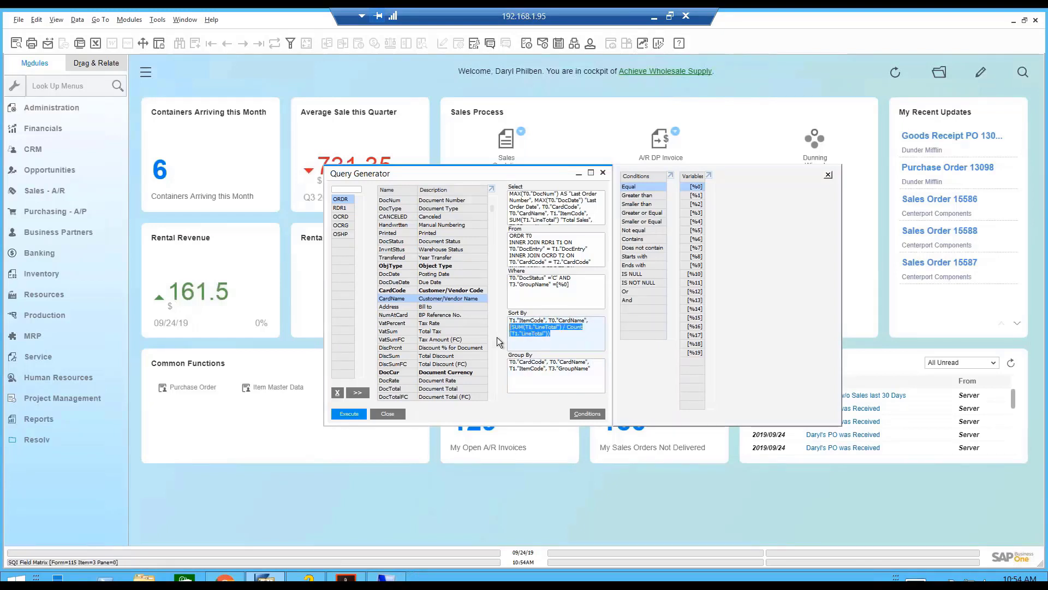
key("Delete")
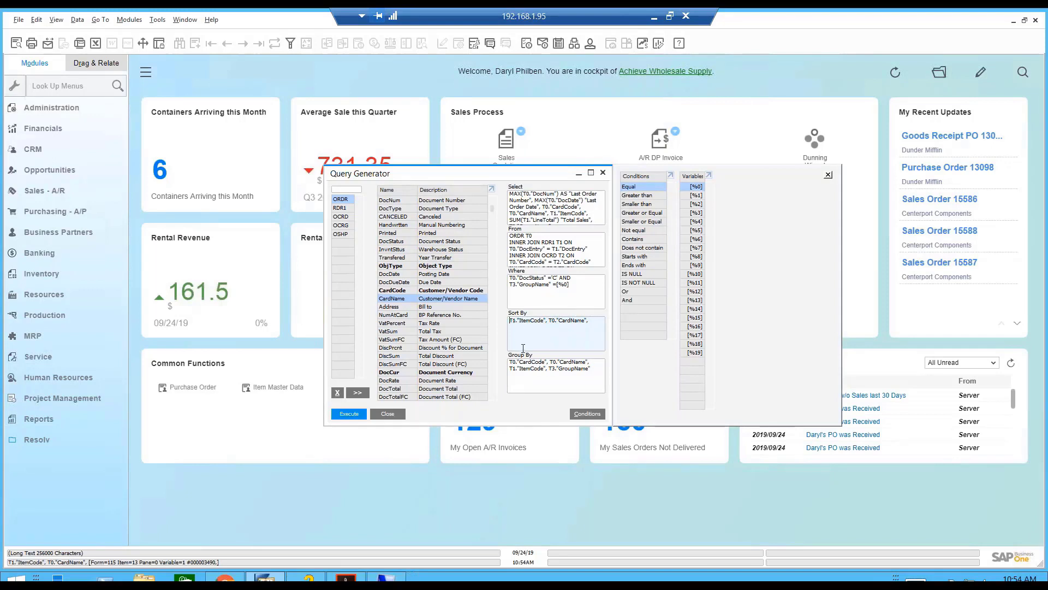
key("ctrl+v")
type(",")
left_click(558, 339)
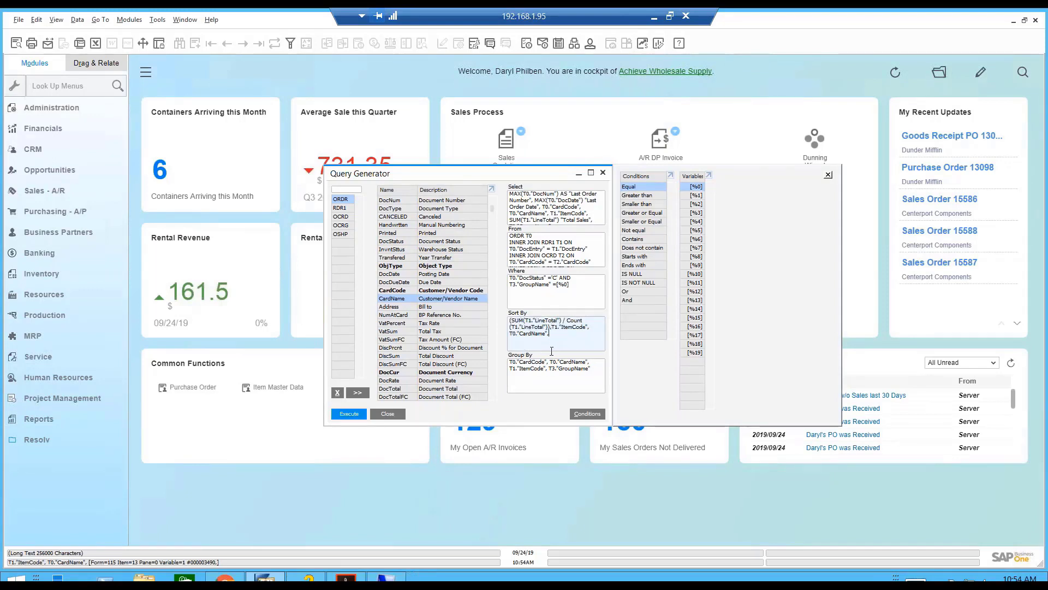
Execute the query for the Distributors group, check the row order by Avg. Sale, and close the preview.
left_click(354, 416)
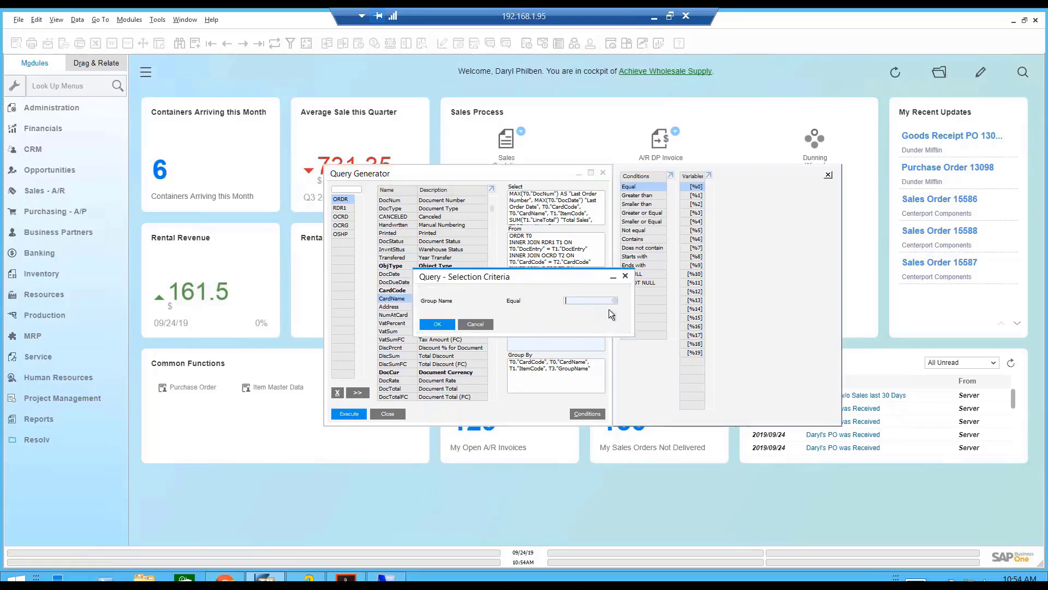
left_click(615, 300)
double_click(436, 296)
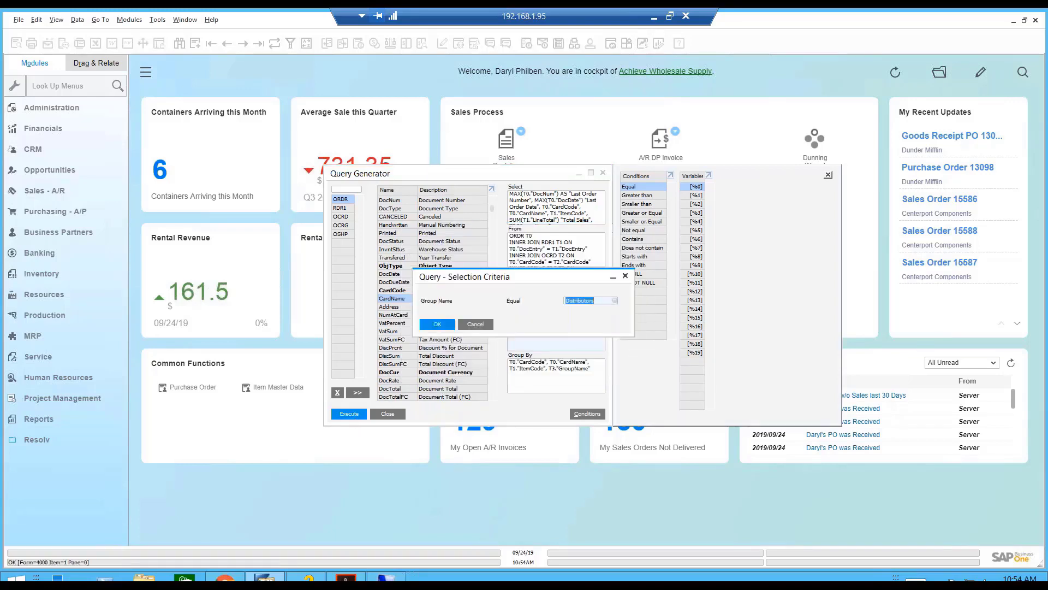
left_click(439, 325)
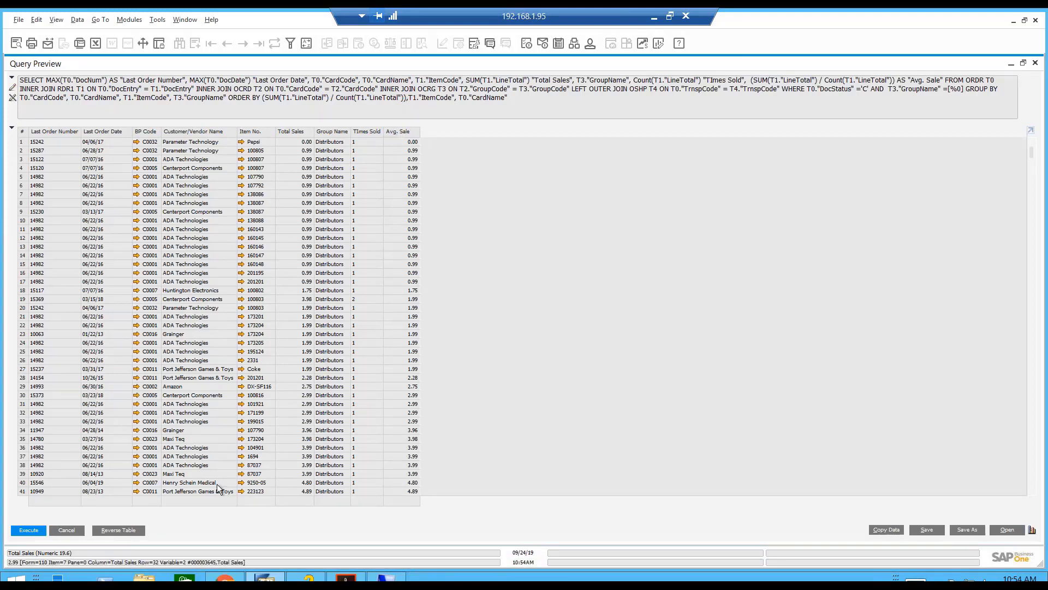
left_click(67, 530)
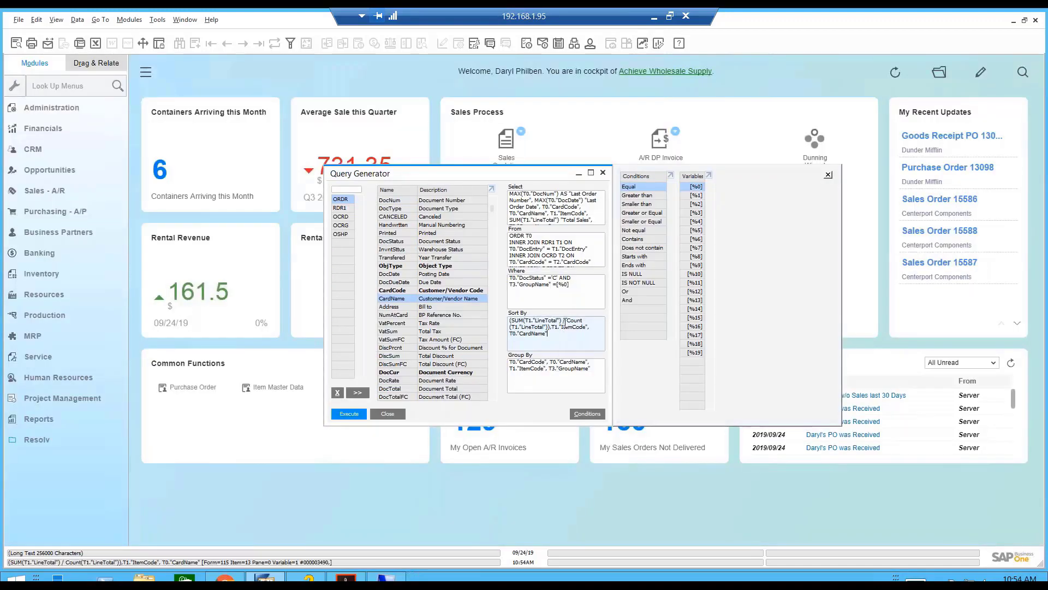
Add DESC after the average sale expression in the Sort By clause, before the comma preceding T1."ItemCode".
left_click(550, 327)
type("DES")
type("C")
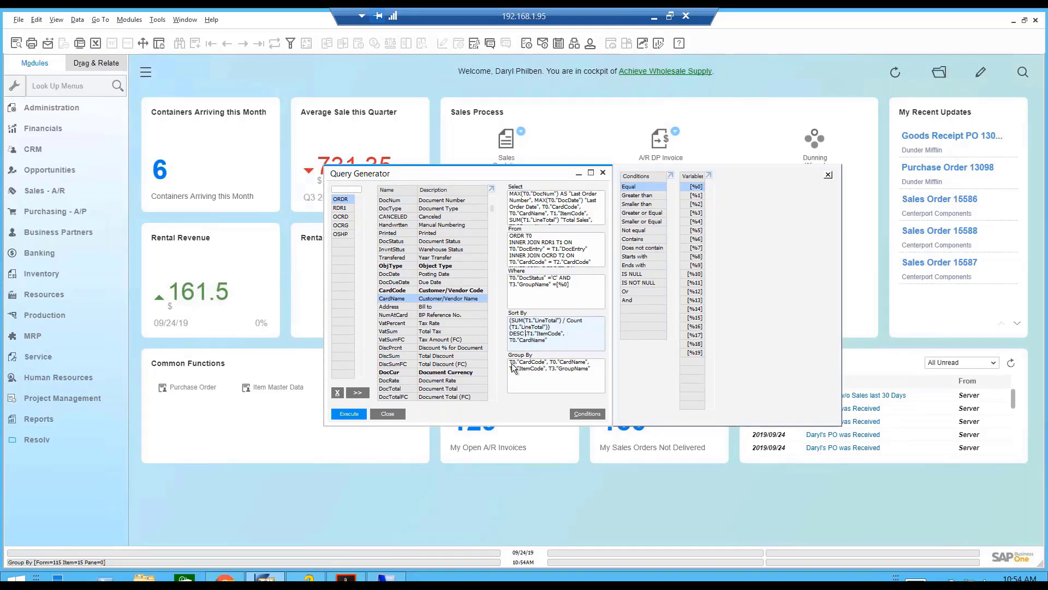
Execute the query for the Distributors group and maximize the preview to check the descending Avg. Sale order.
left_click(351, 414)
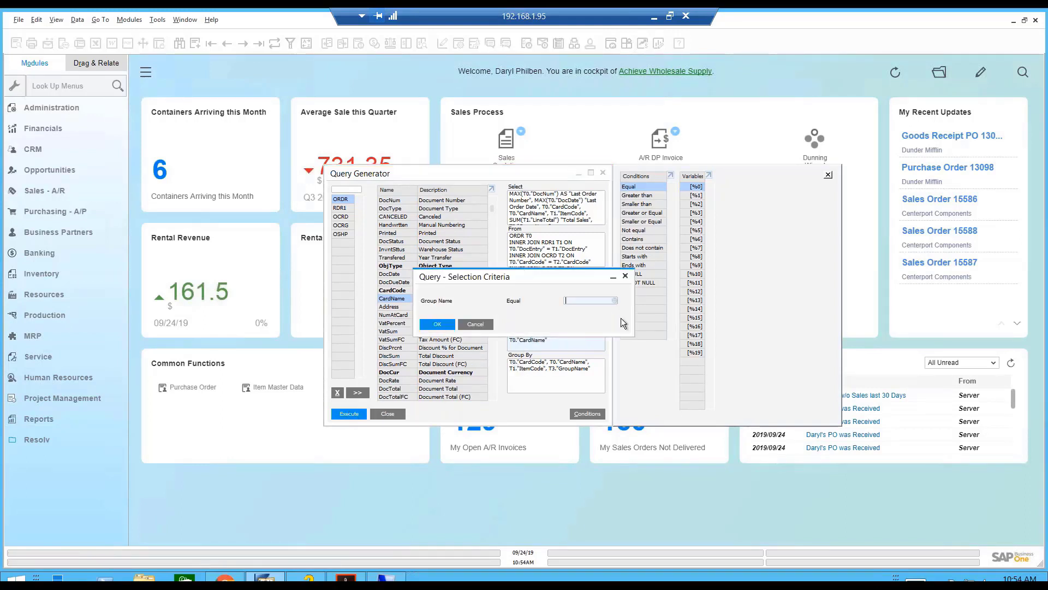
left_click(443, 325)
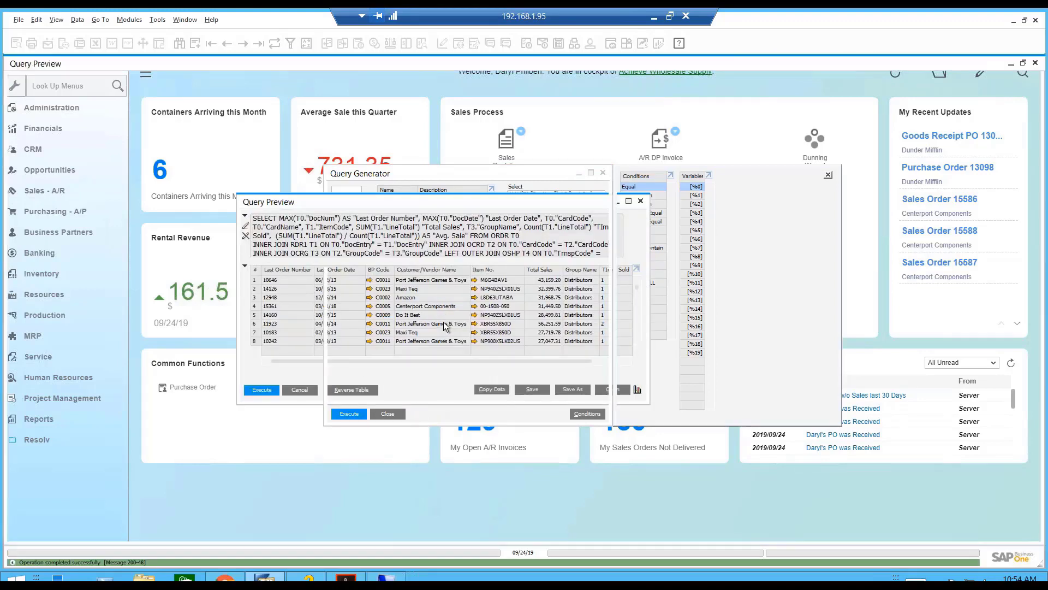
double_click(429, 202)
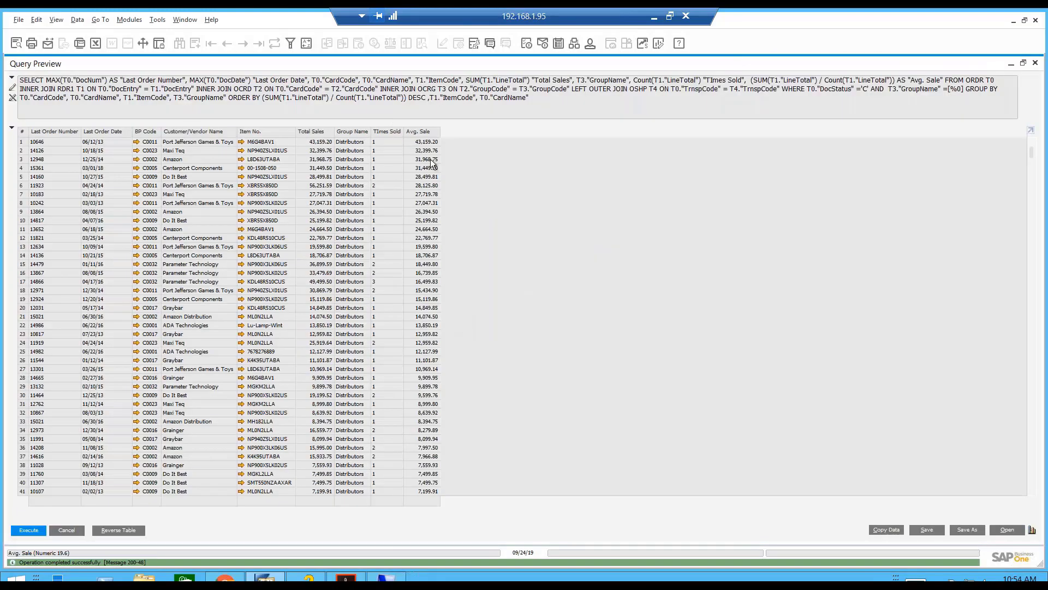
Start saving the query as a new one with a name beginning with "Sales" and look through the query categories.
left_click(965, 529)
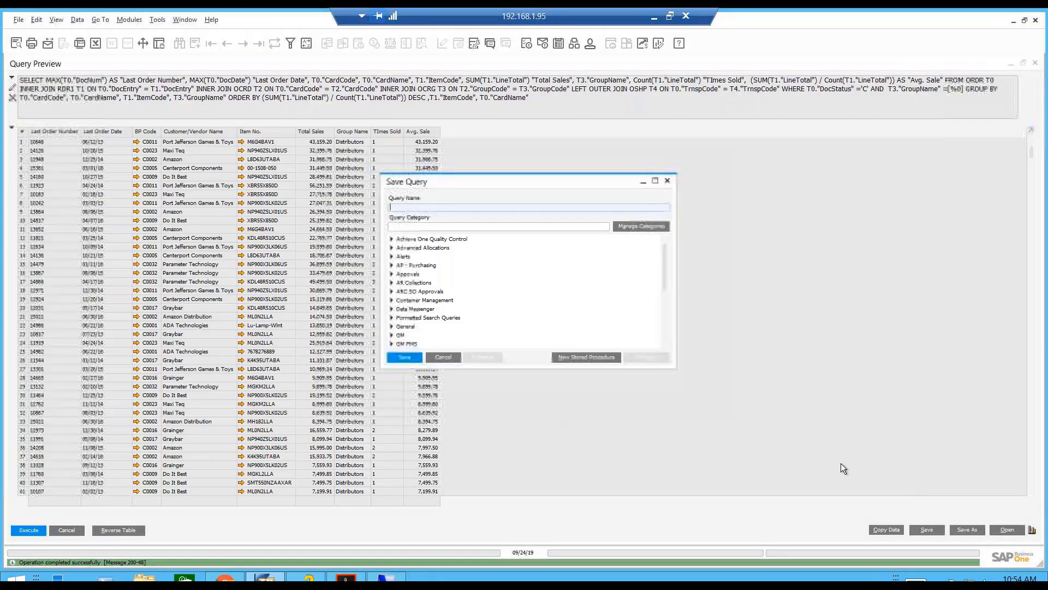
type("Sales")
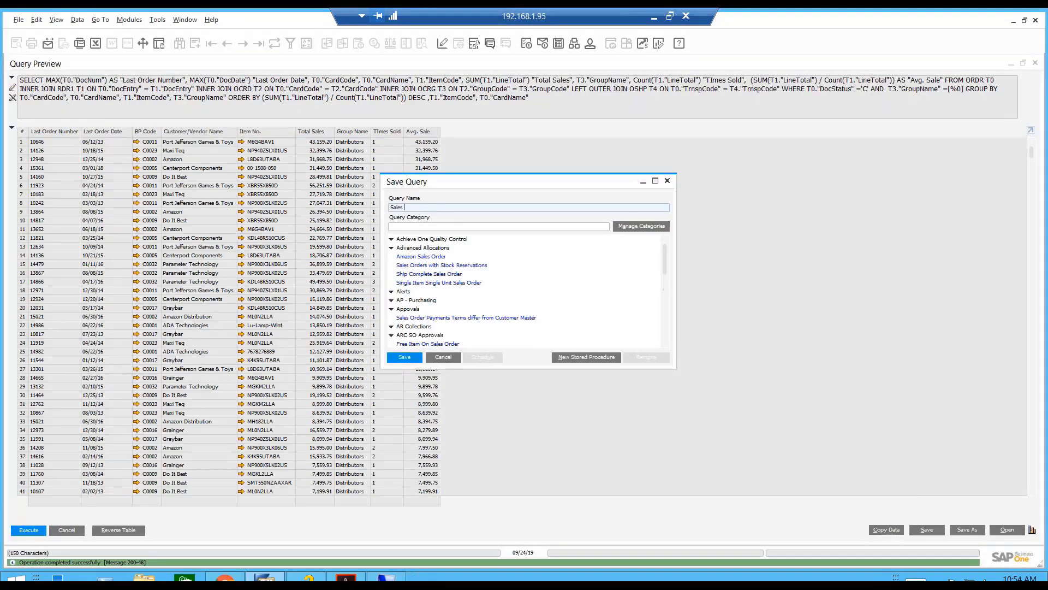
scroll(445, 320, "down", 8)
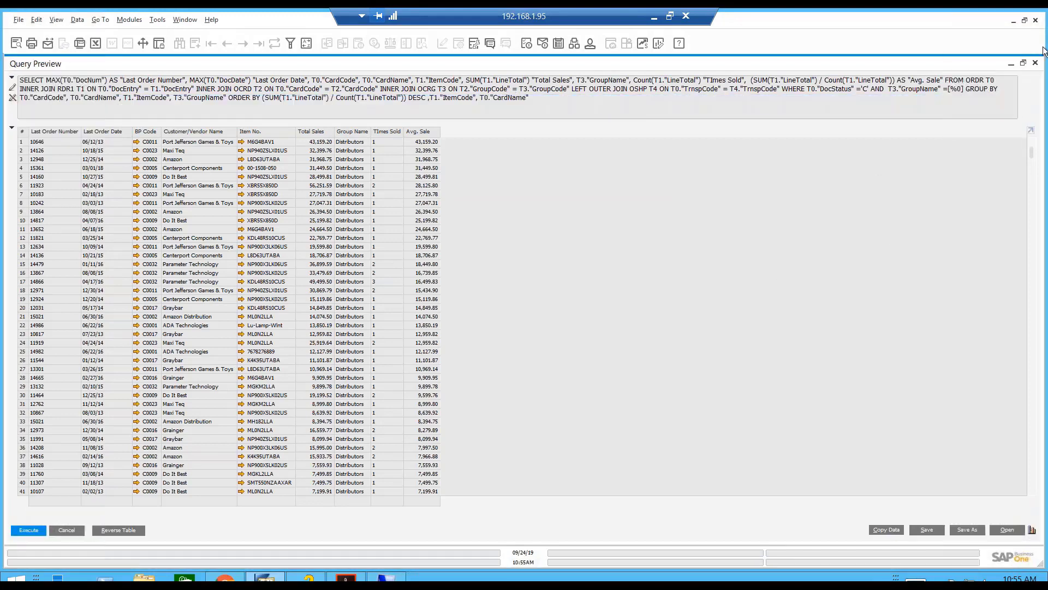
Close the preview and the Query Generator, and search the Query Manager for "Sales Anal" to find the Sales Analysis Queries.
left_click(1036, 63)
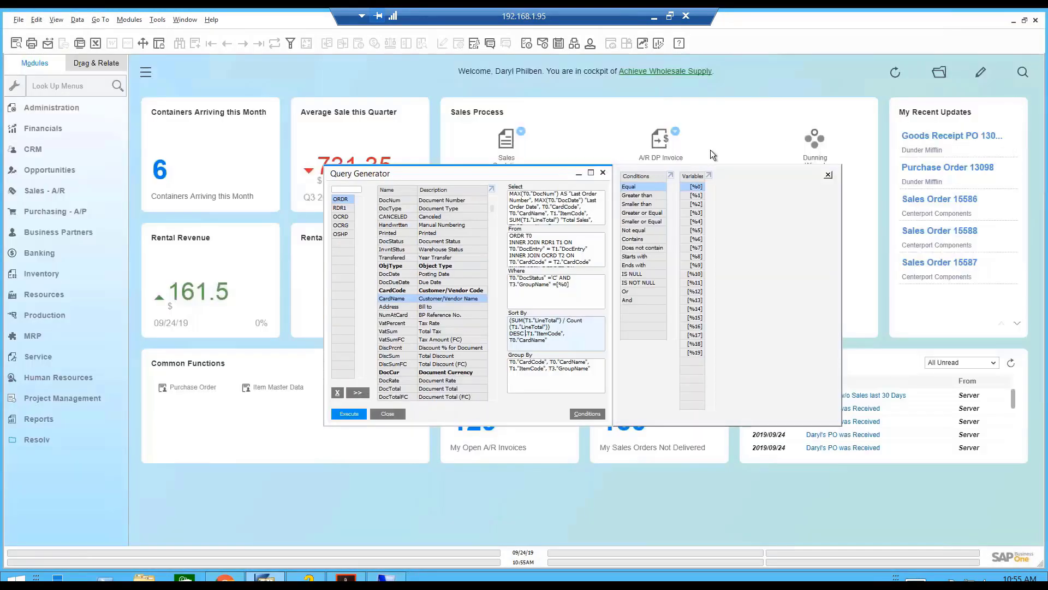
left_click(603, 173)
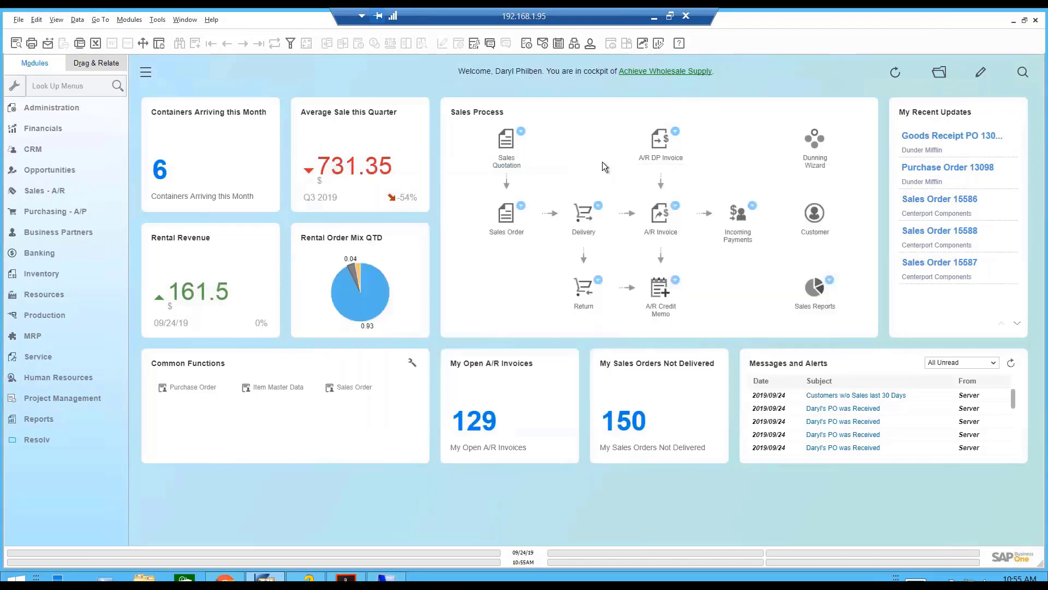
left_click(486, 44)
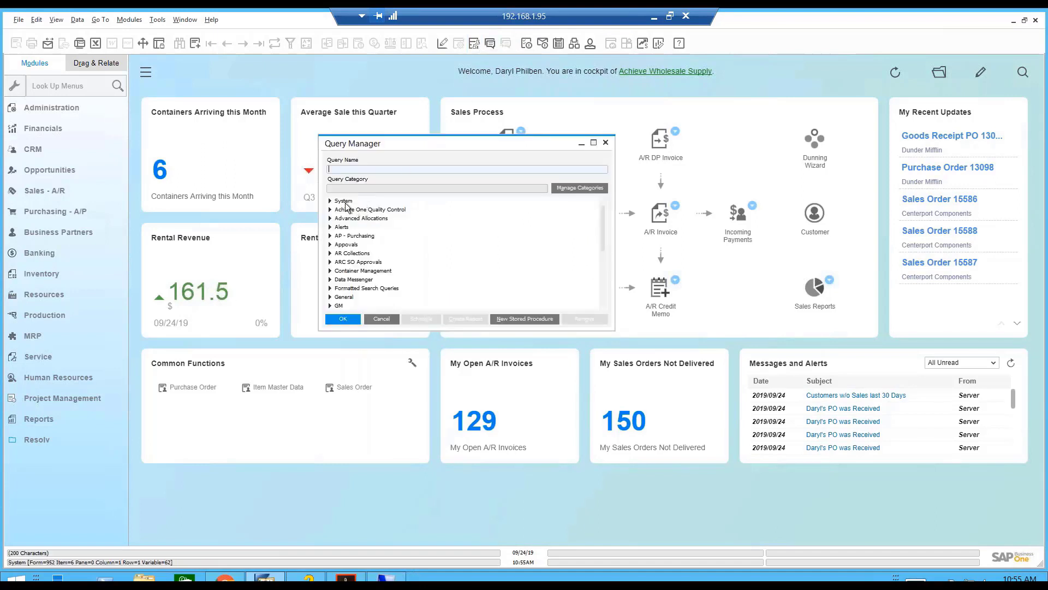
type("Sale s And")
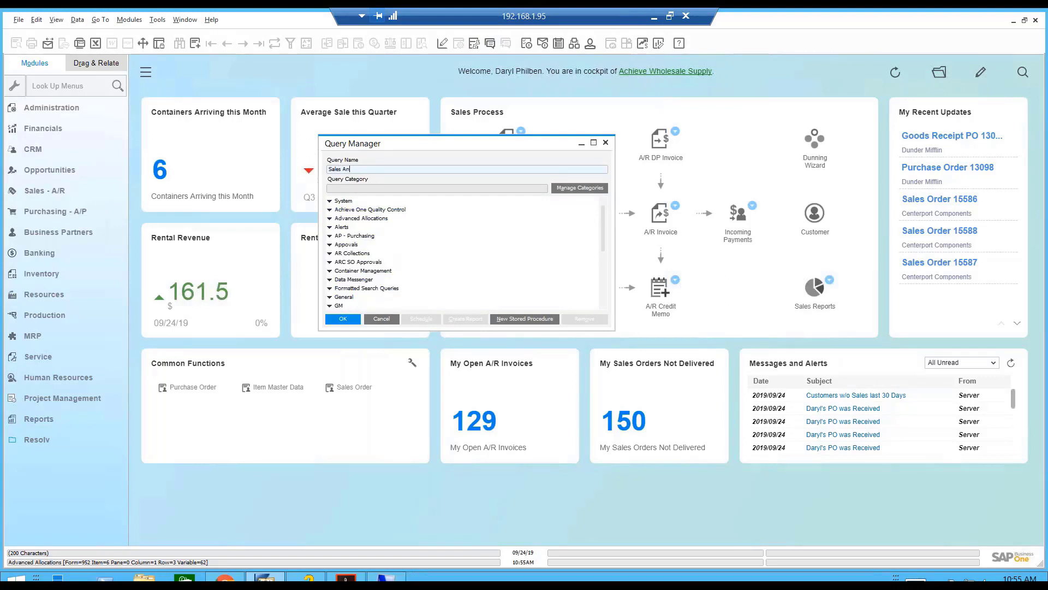
scroll(377, 257, "down", 3)
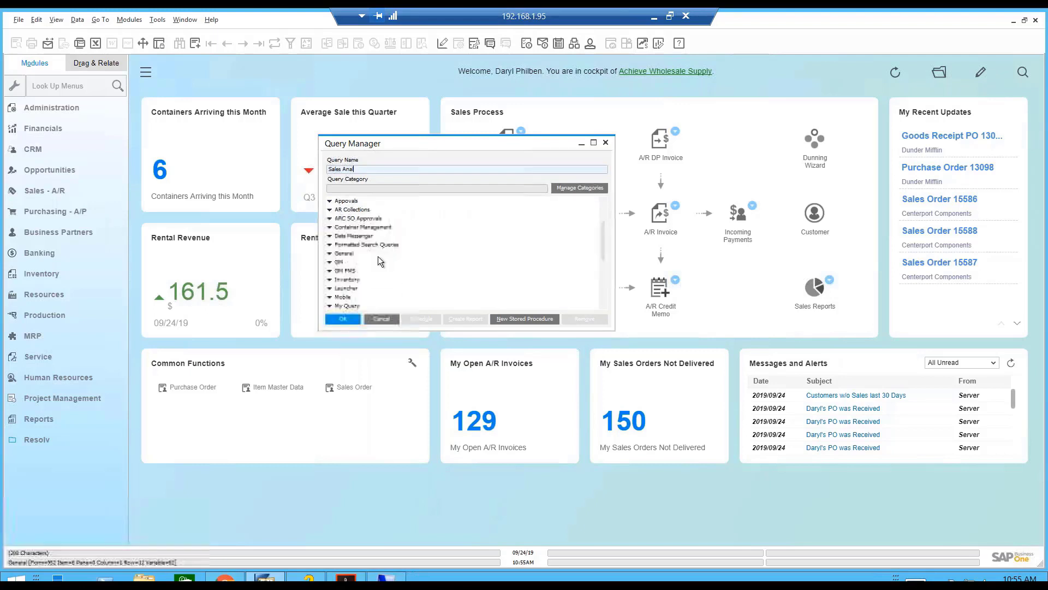
scroll(363, 279, "down", 3)
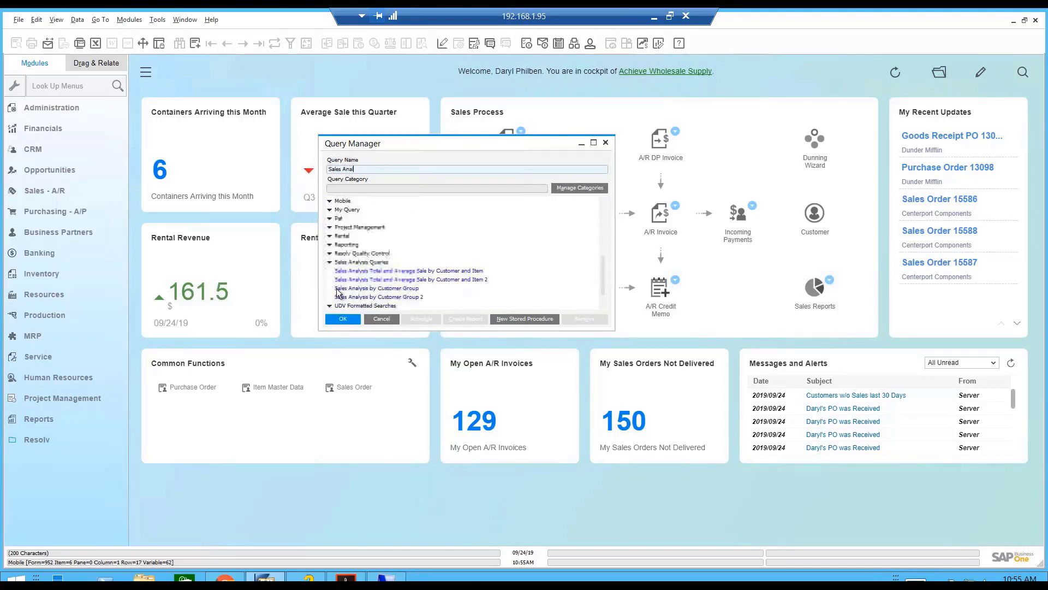
Run Sales Analysis Total and Average Sale by Customer and Item for Distributors, collapse its query text, and close the results.
double_click(392, 271)
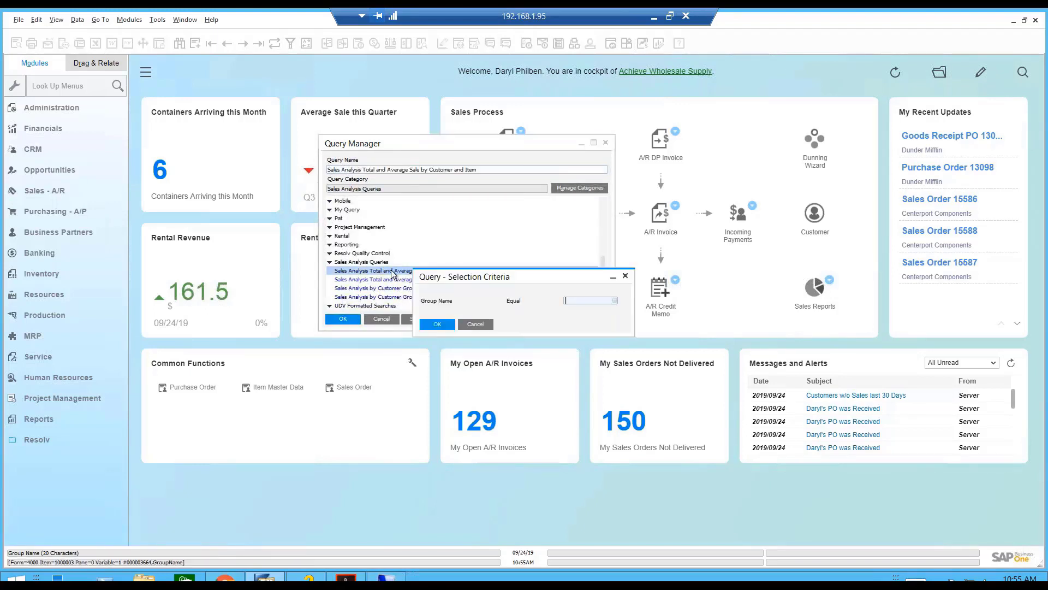
left_click(615, 300)
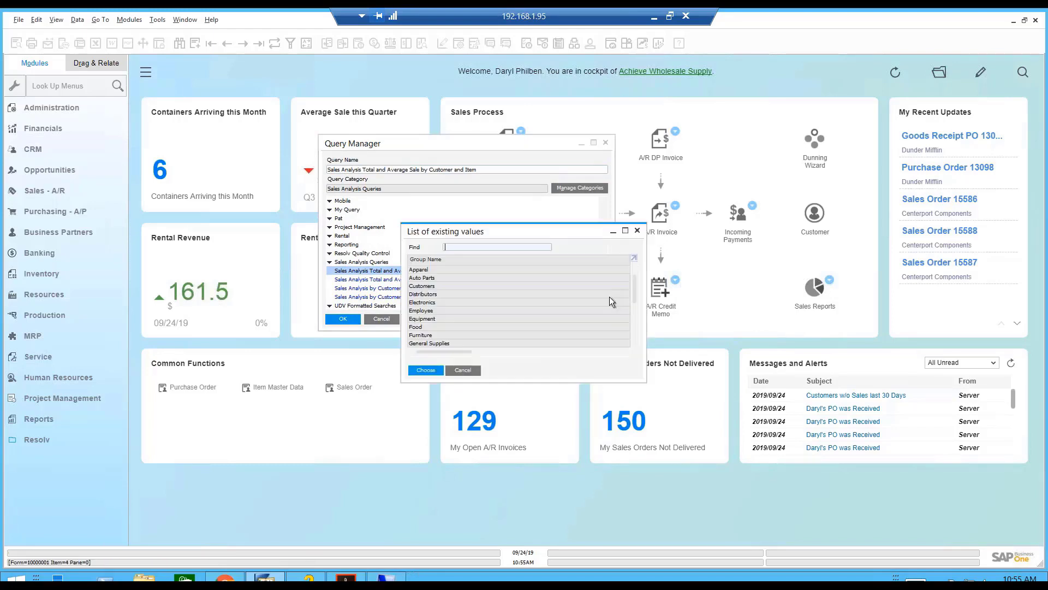
double_click(425, 298)
left_click(438, 324)
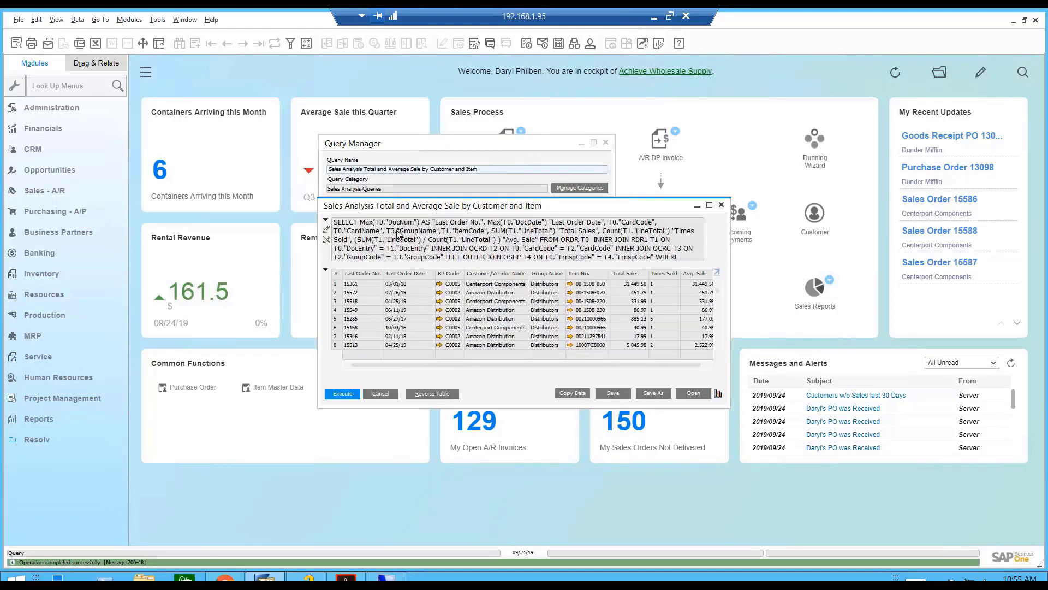
left_click(327, 220)
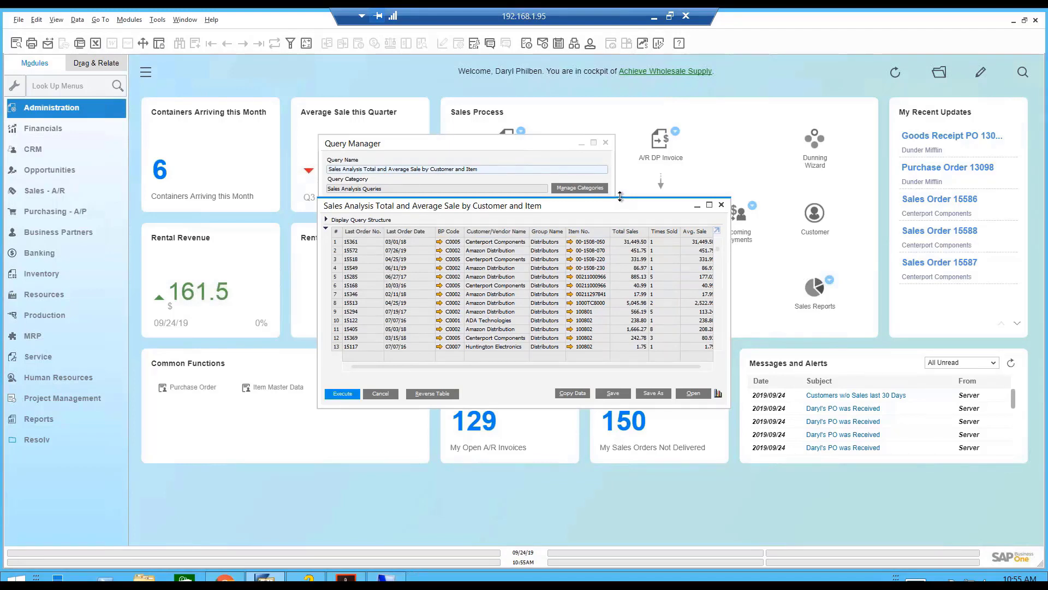
left_click(721, 205)
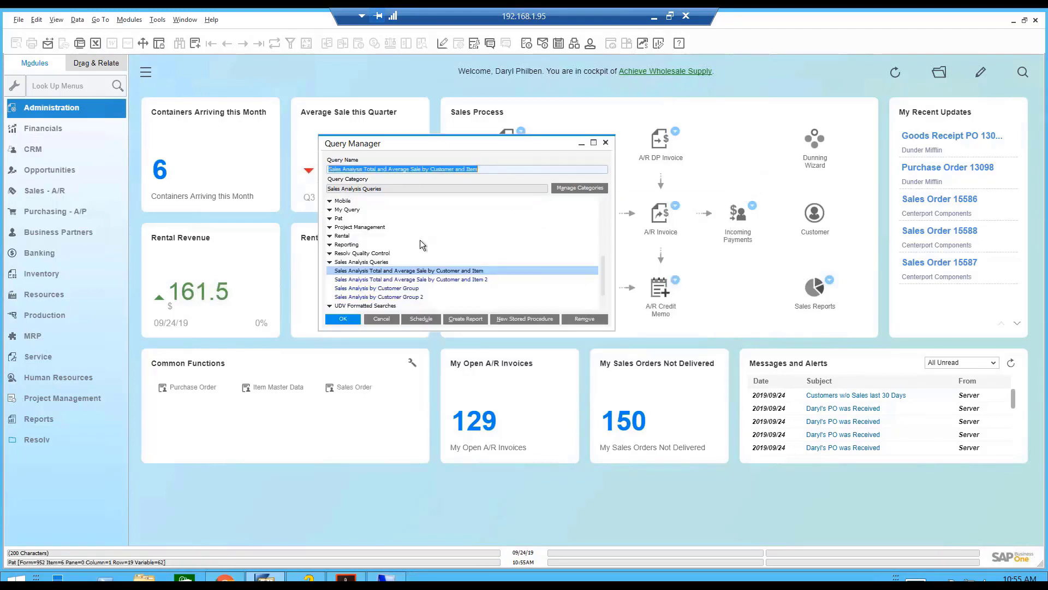
Collapse the Sales Analysis Queries category, run the Inventory Value query from the System category, and close its results.
left_click(330, 262)
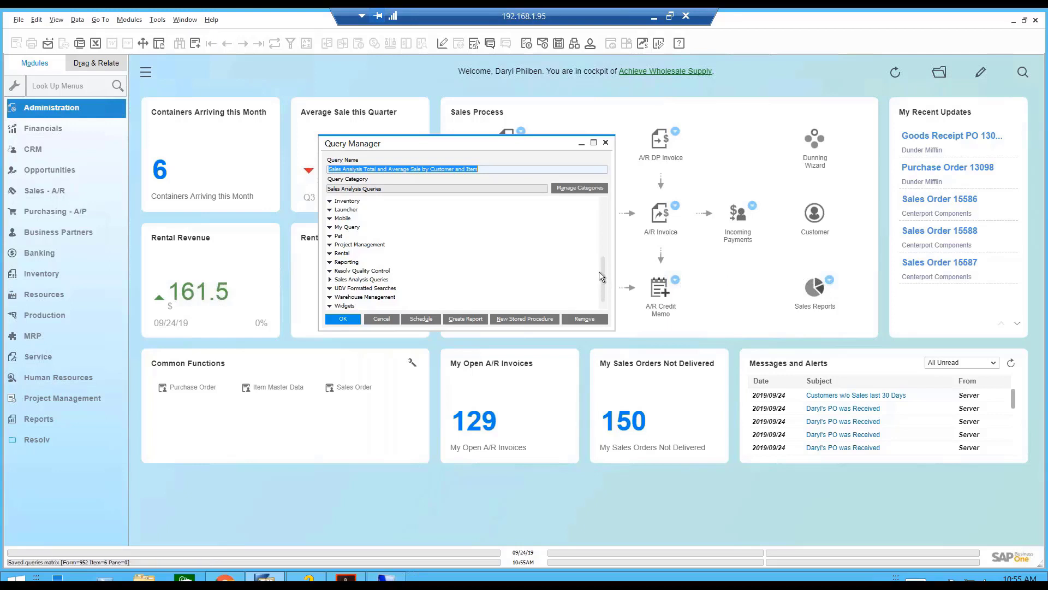
left_click_drag(604, 261, 601, 188)
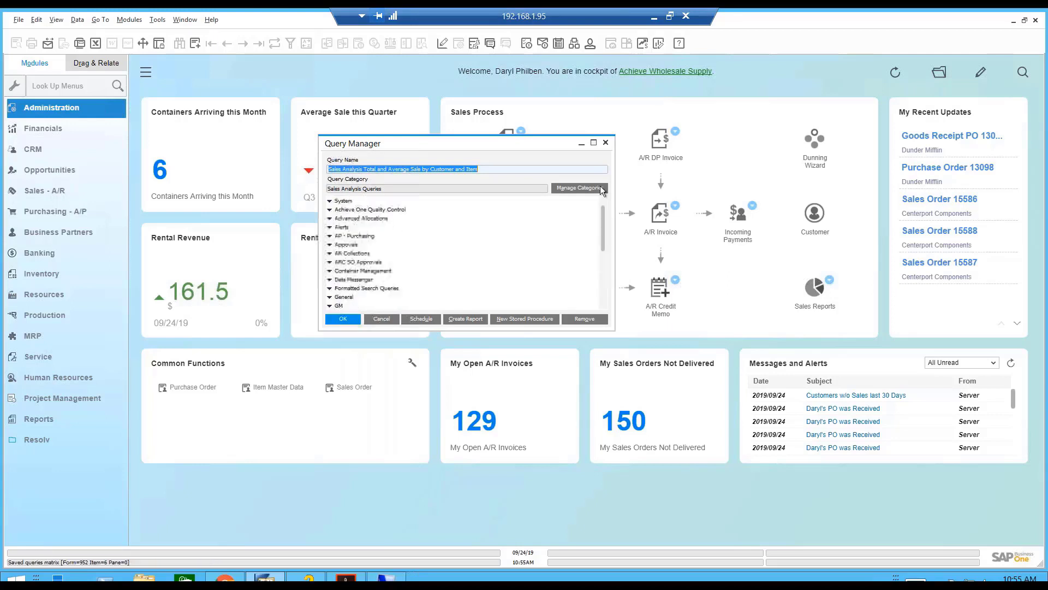
left_click(330, 201)
left_click(331, 201)
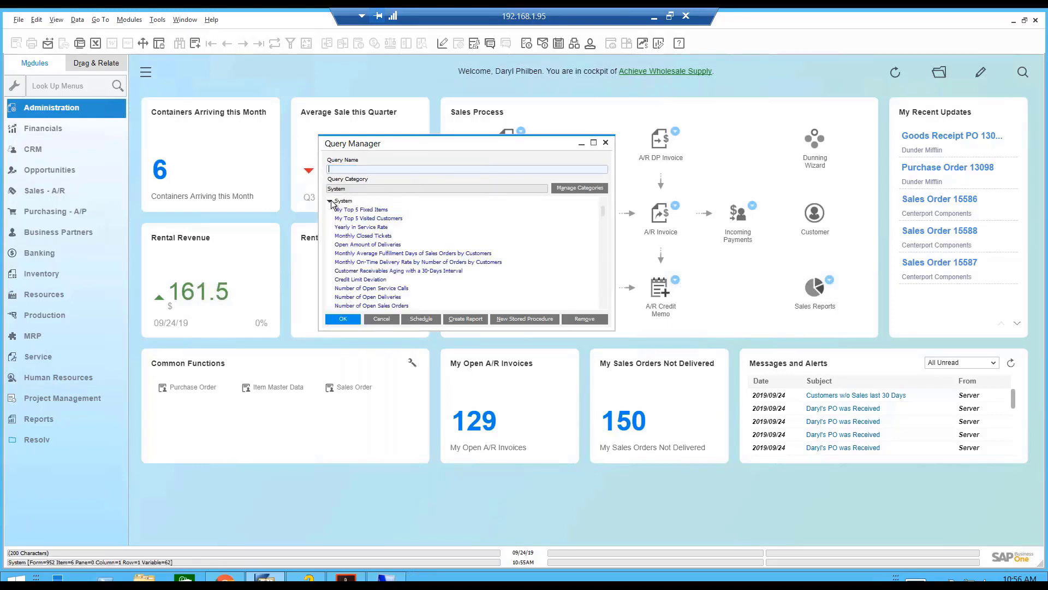
double_click(393, 220)
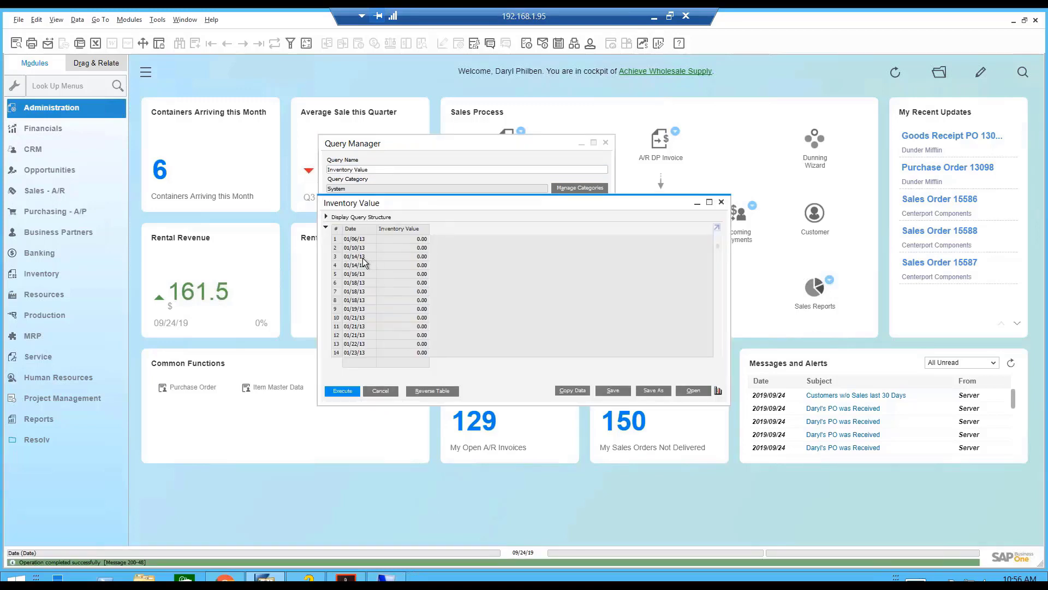
left_click(381, 390)
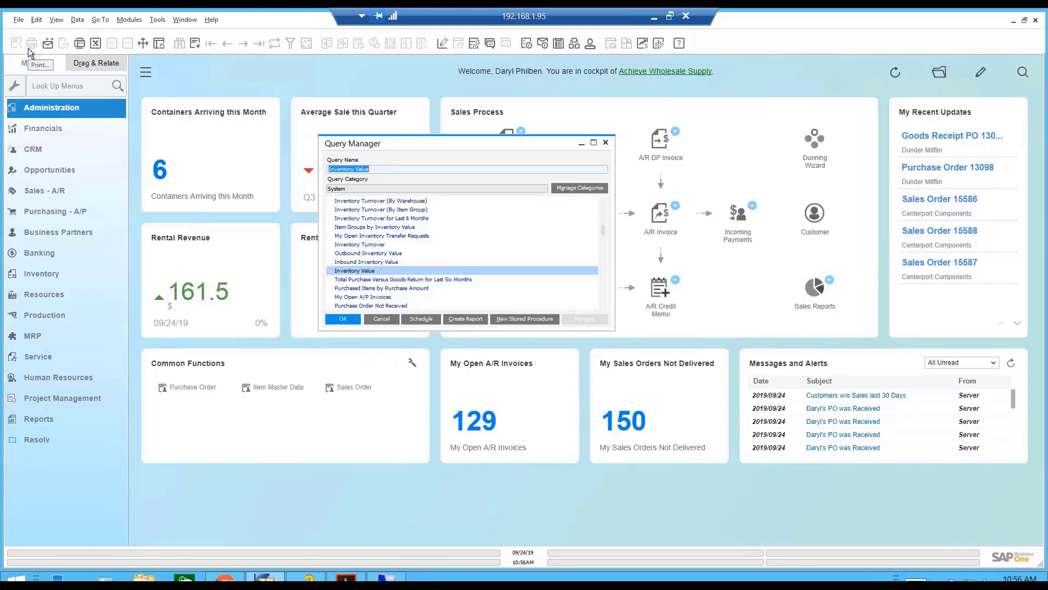
Create a user report from the Inventory Value query based on the User Report (System) template, and close the report preview.
left_click(474, 319)
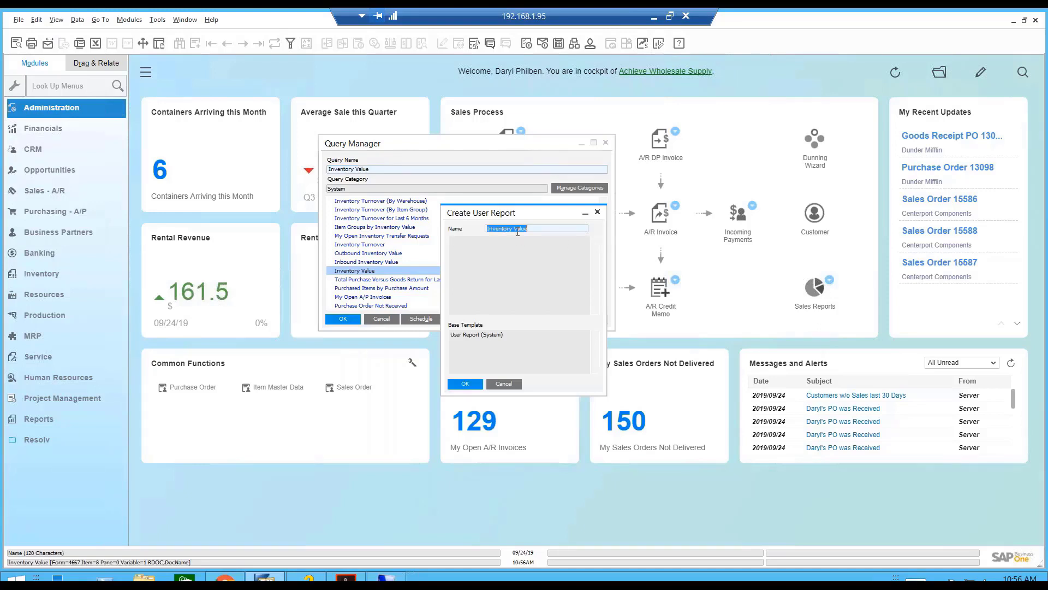
left_click(463, 334)
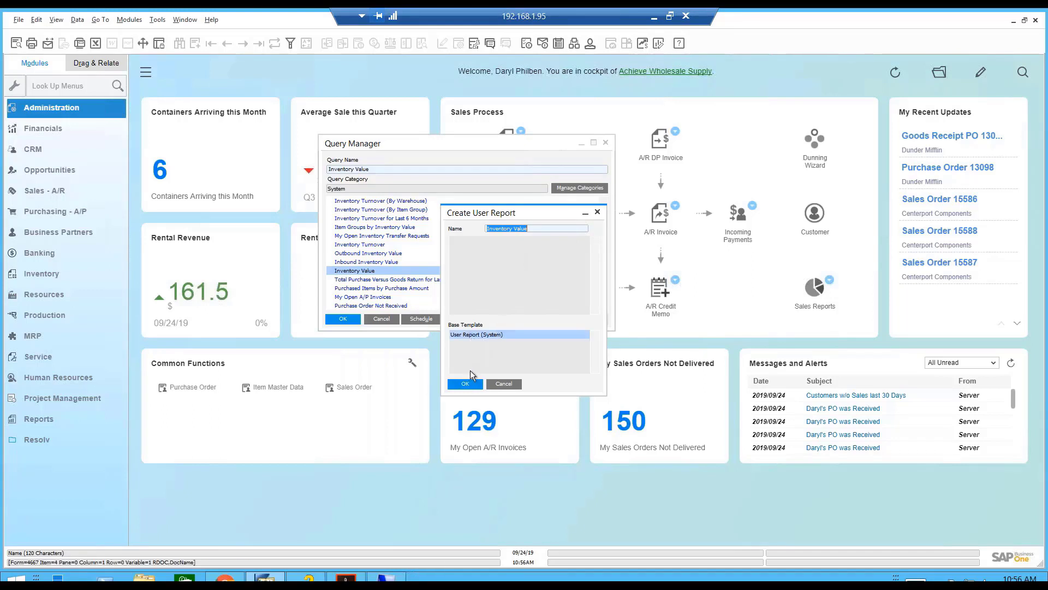
left_click(471, 385)
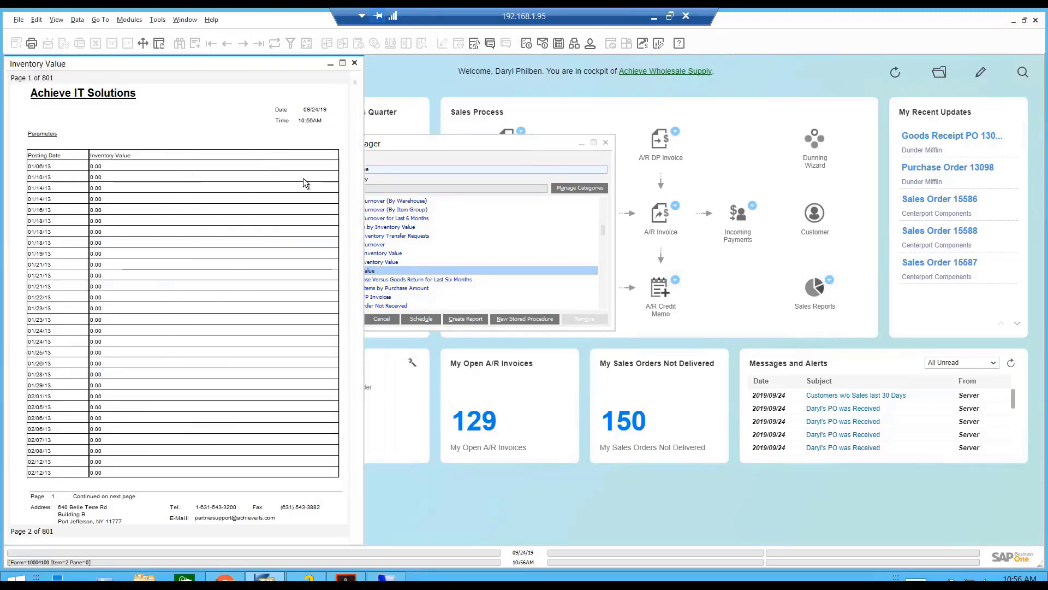
left_click(355, 63)
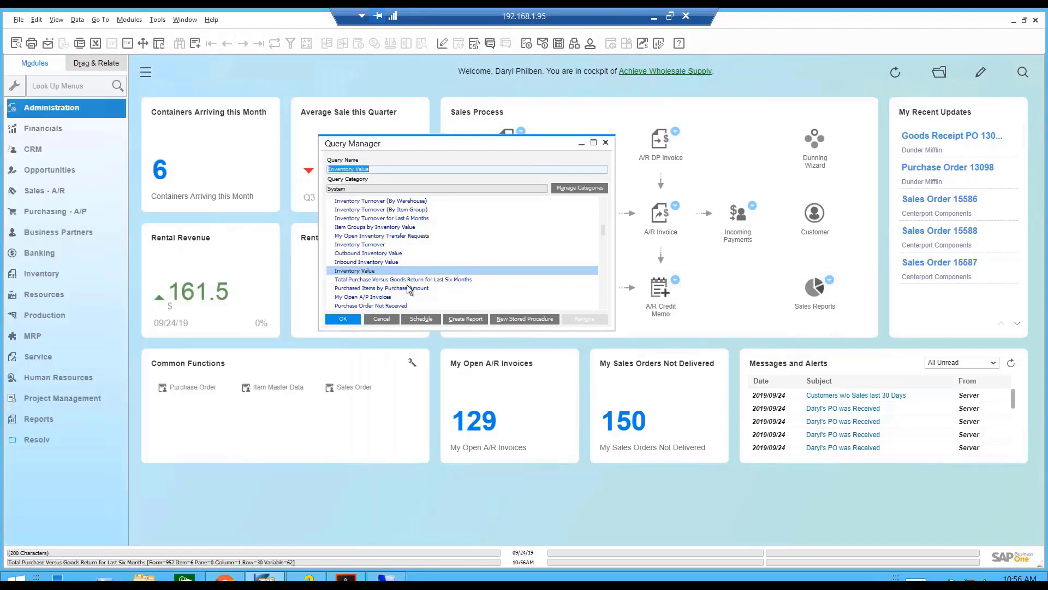
Schedule the Inventory Value query with the Inventory Value print layout, enter the user password, and add one user as recipient.
left_click(429, 321)
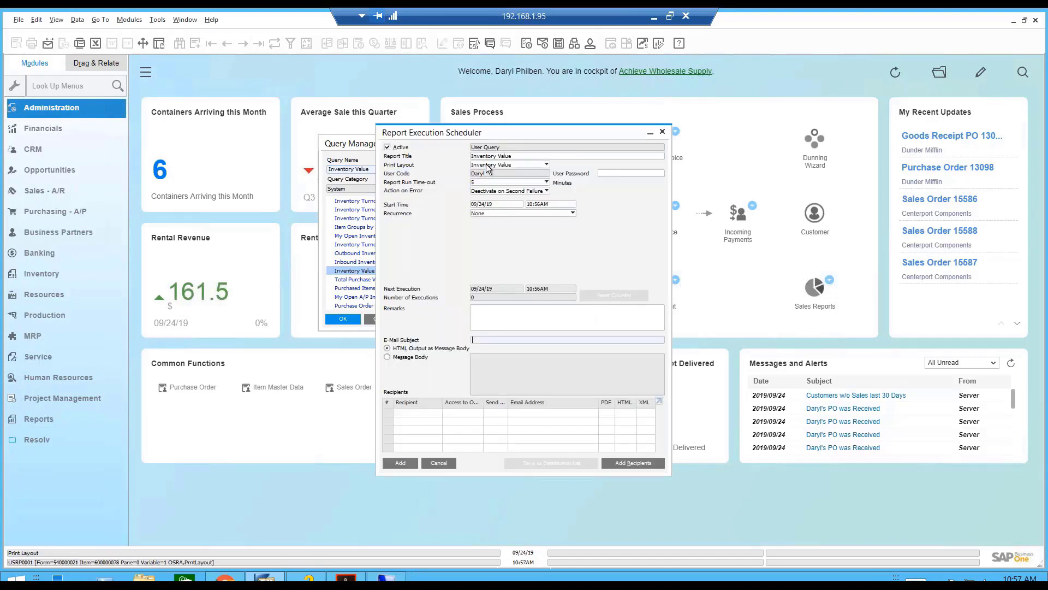
left_click(607, 173)
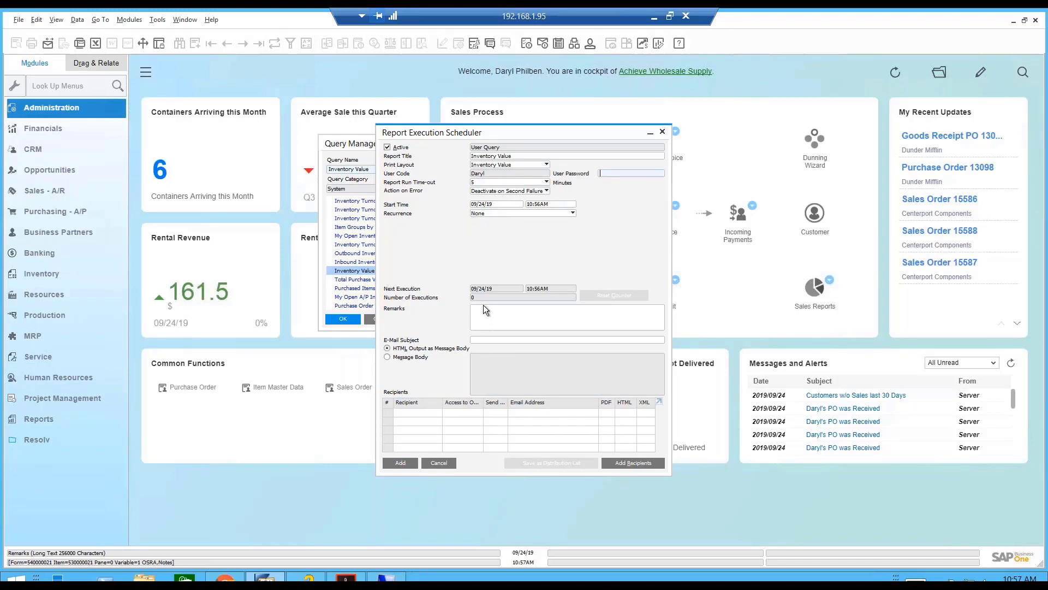
left_click(614, 463)
left_click_drag(869, 363, 732, 275)
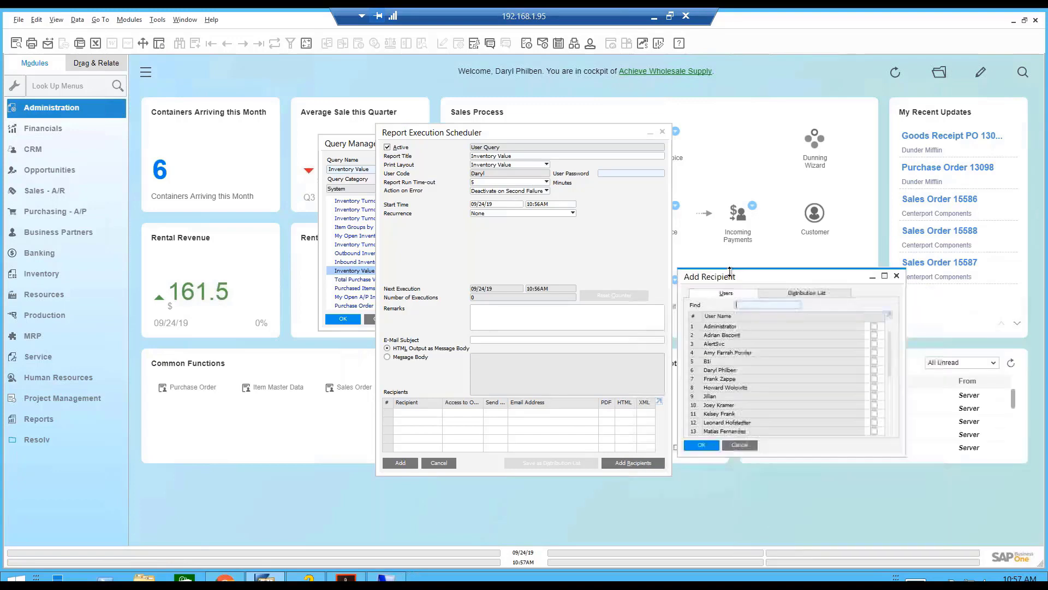
left_click(874, 369)
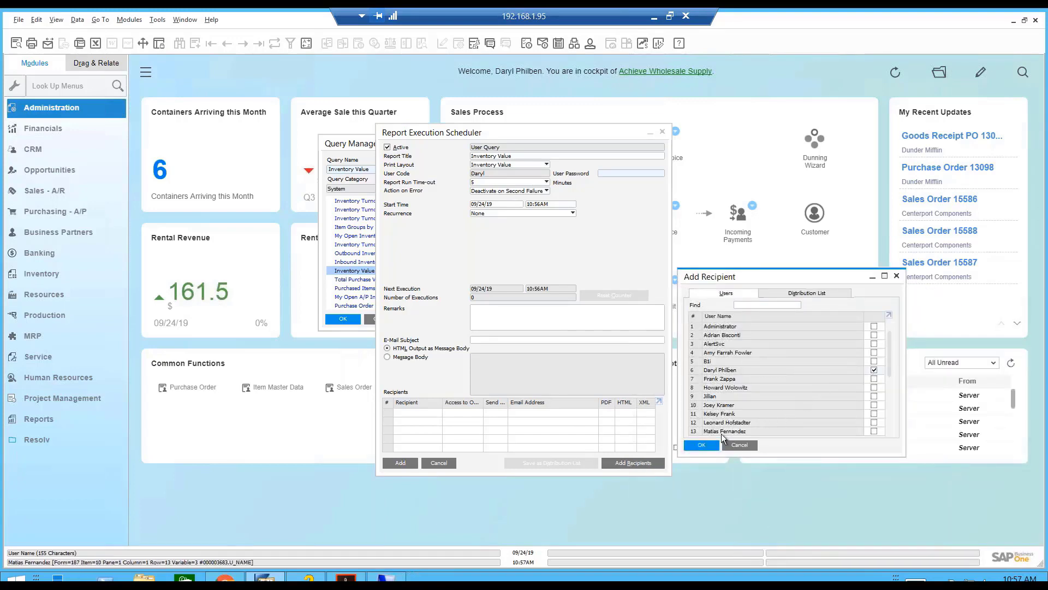
left_click(701, 444)
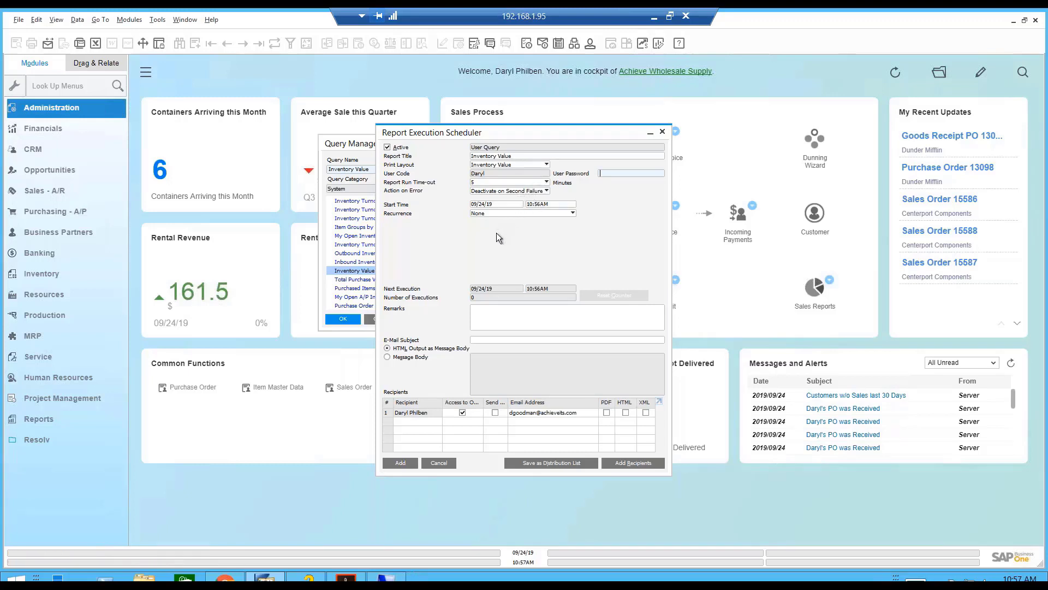
left_click(402, 463)
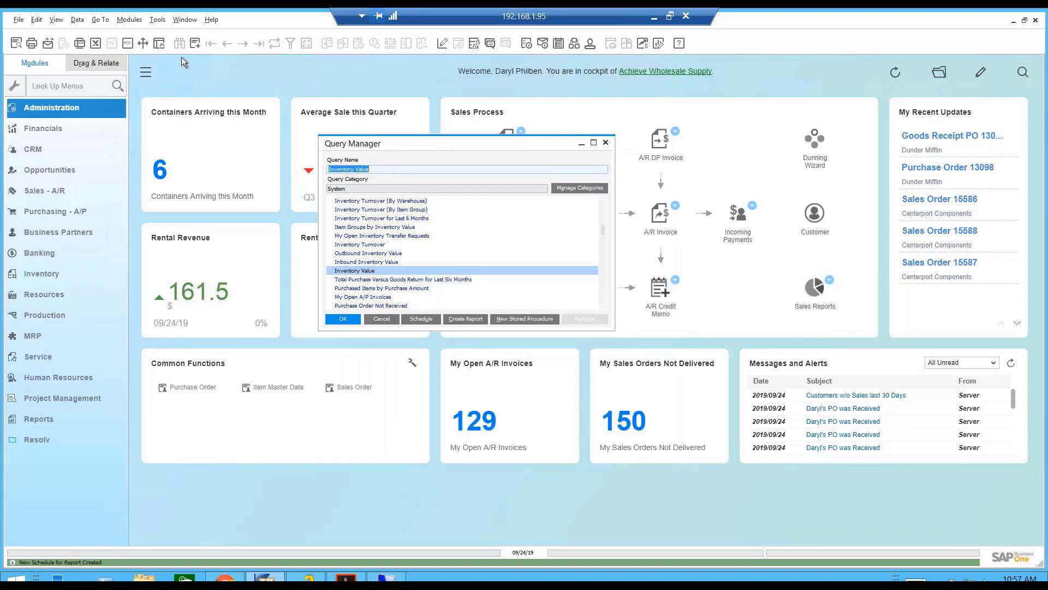
View the Inventory Value schedule in the Scheduled Report Overview, and close the overview and the Query Manager.
left_click(152, 19)
left_click(151, 20)
left_click(159, 20)
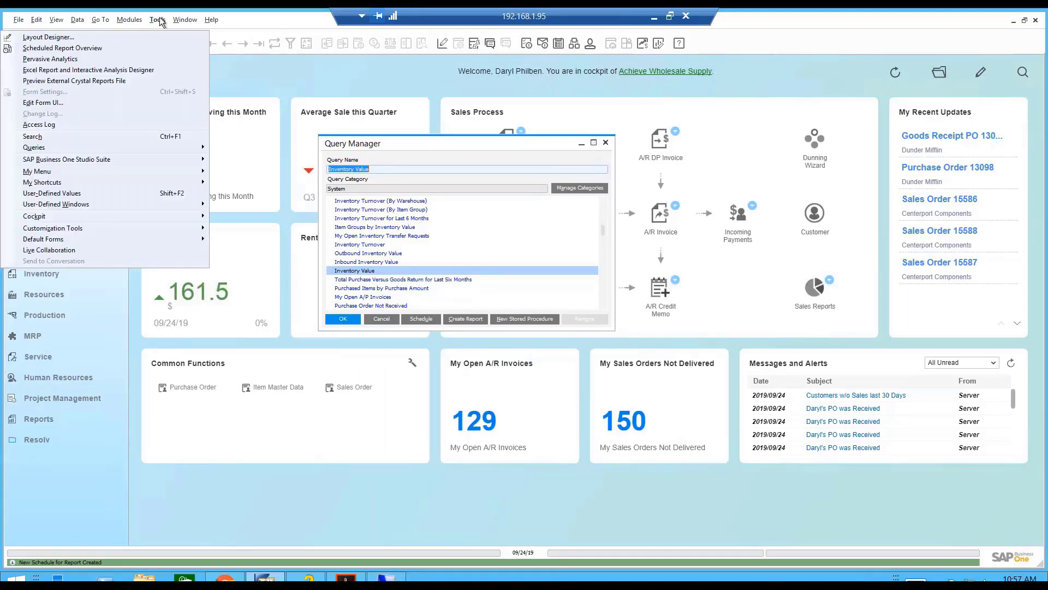
left_click(128, 48)
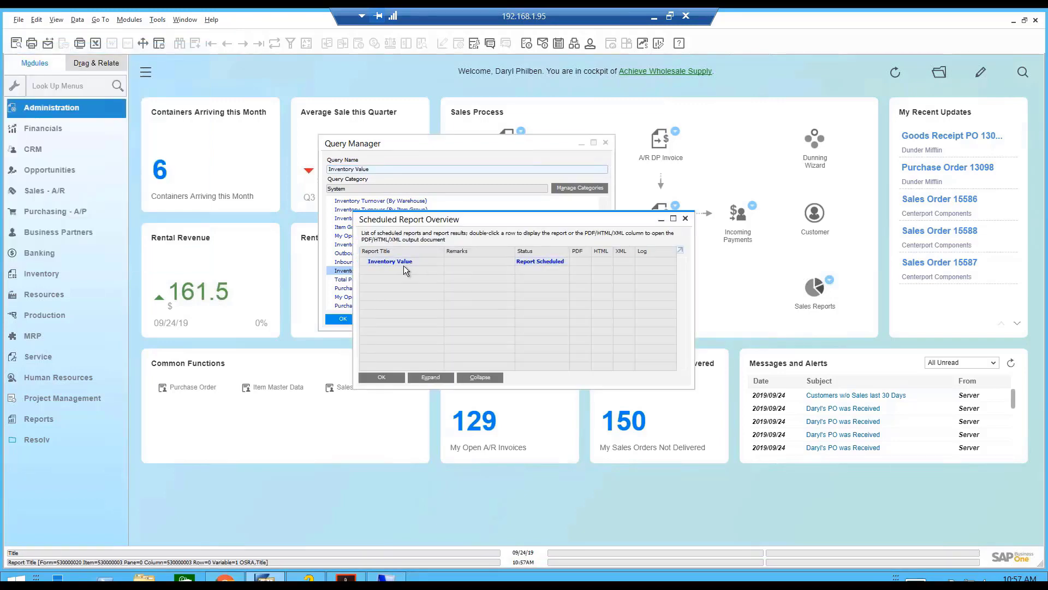
double_click(404, 261)
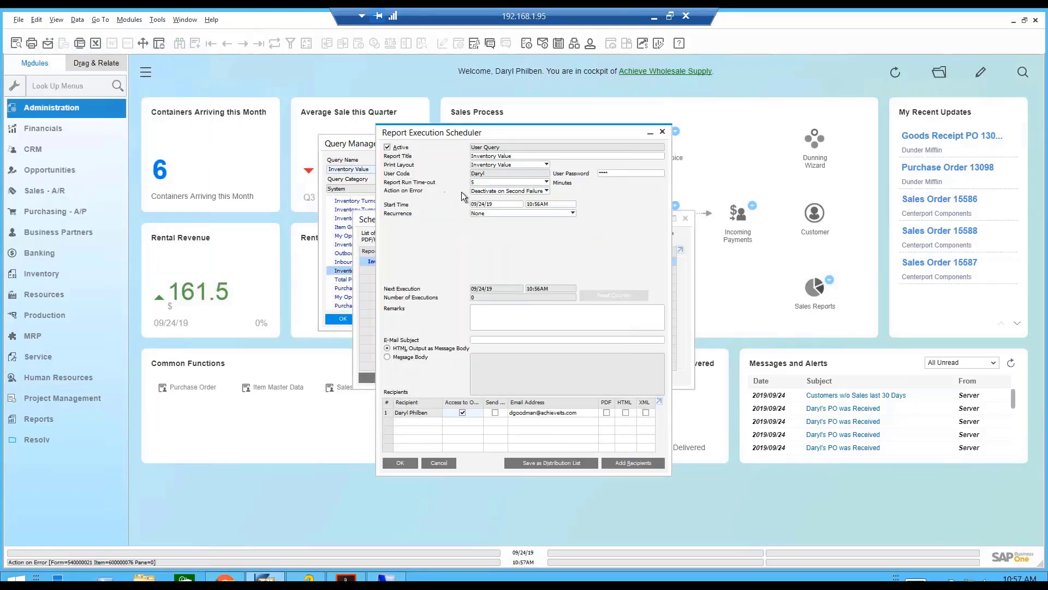
left_click(663, 133)
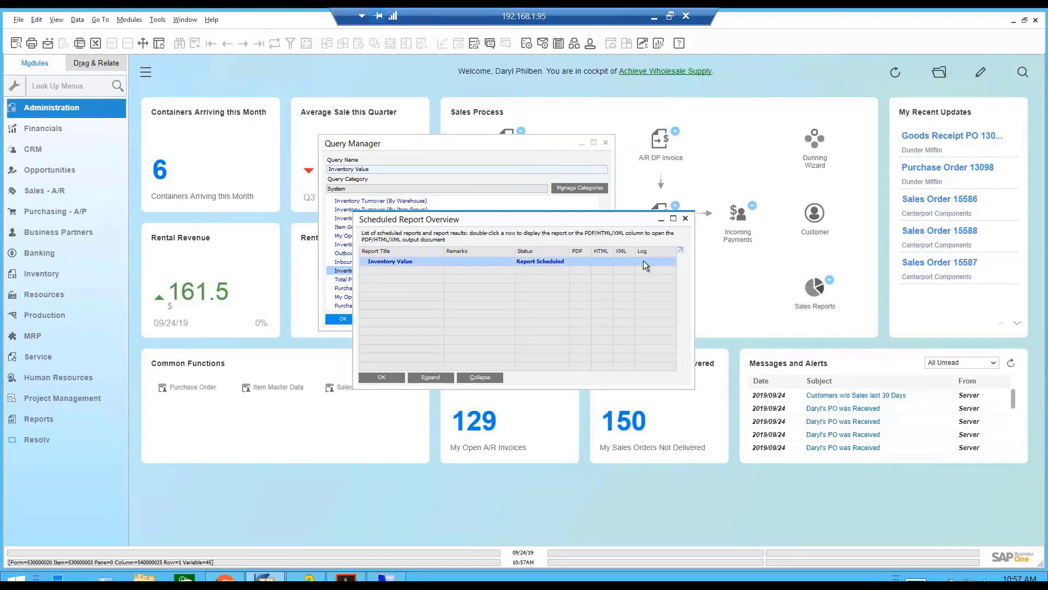
left_click(686, 218)
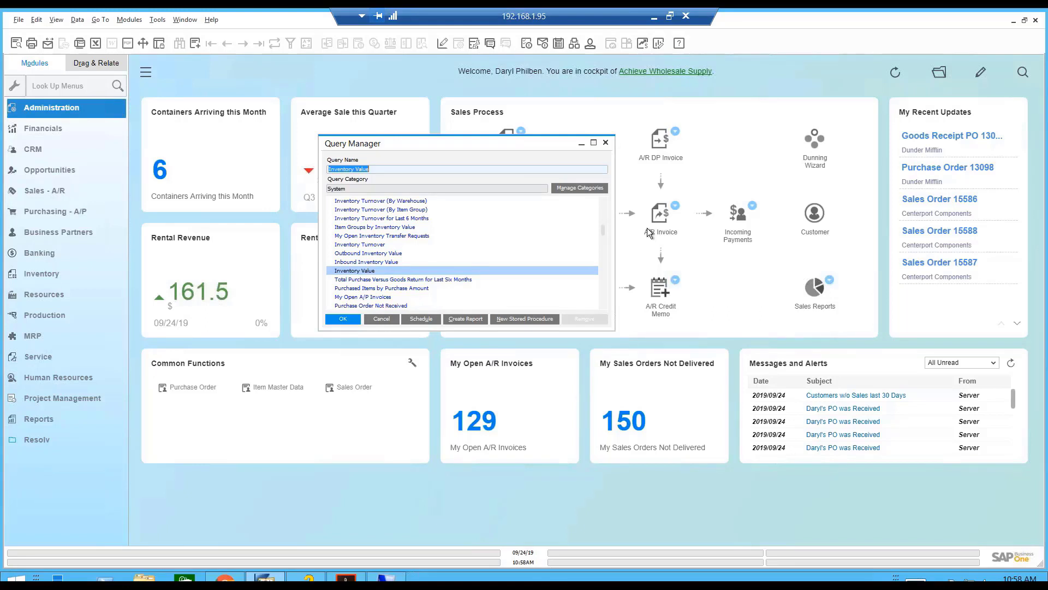
left_click(606, 143)
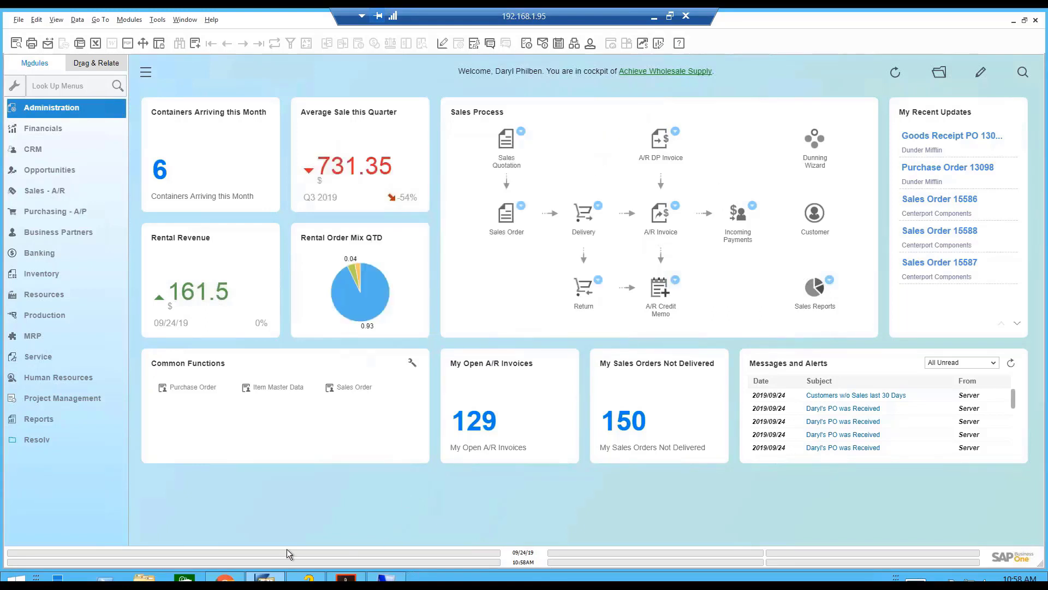
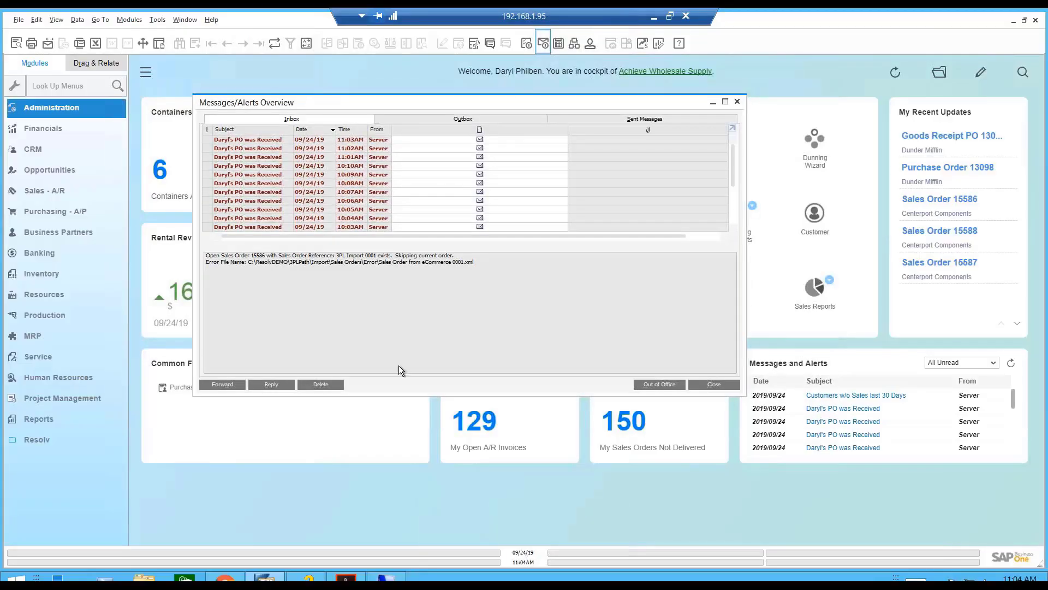
Close the Messages/Alerts Overview and start a new sales order for customer Centerport Components.
left_click(738, 102)
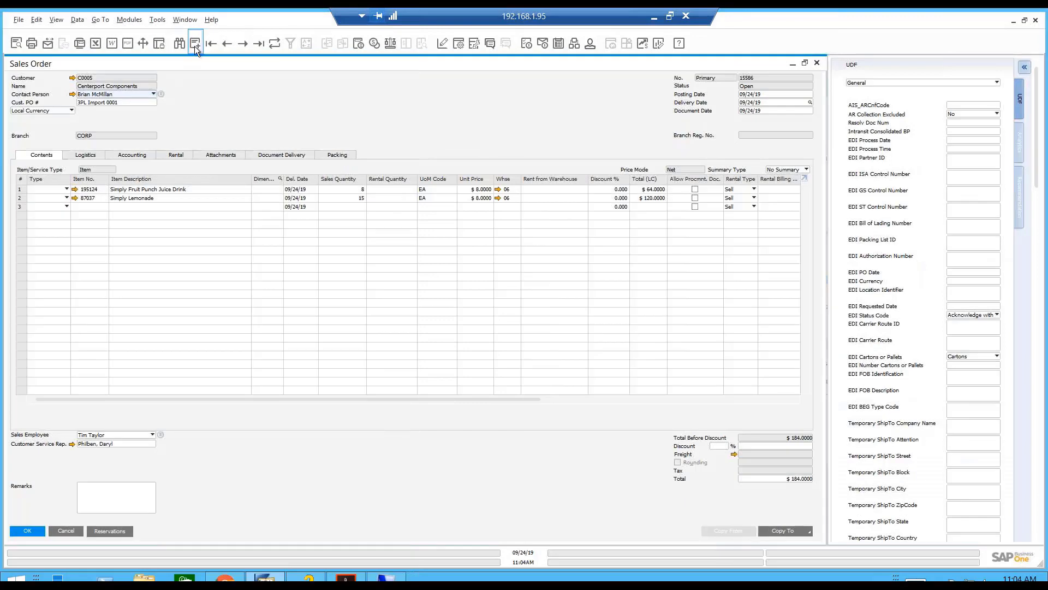
left_click(195, 44)
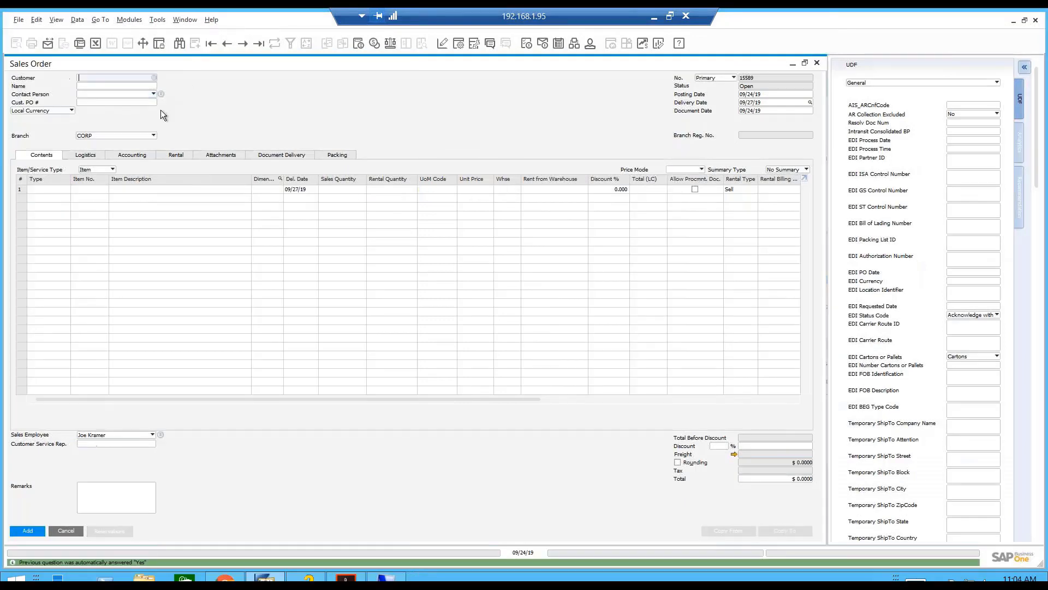
left_click(126, 87)
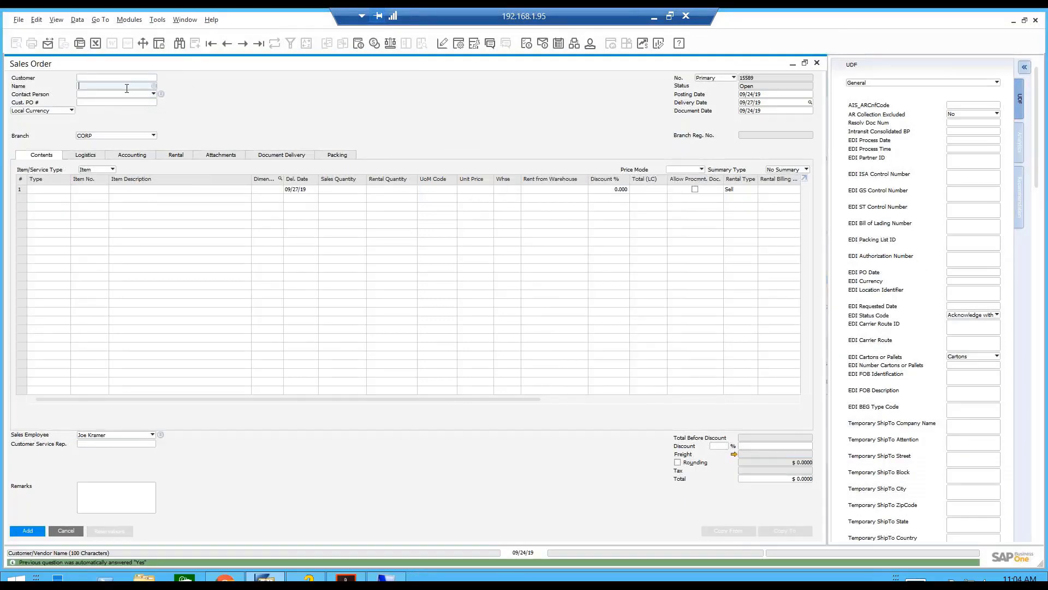
type("cent")
key("Tab")
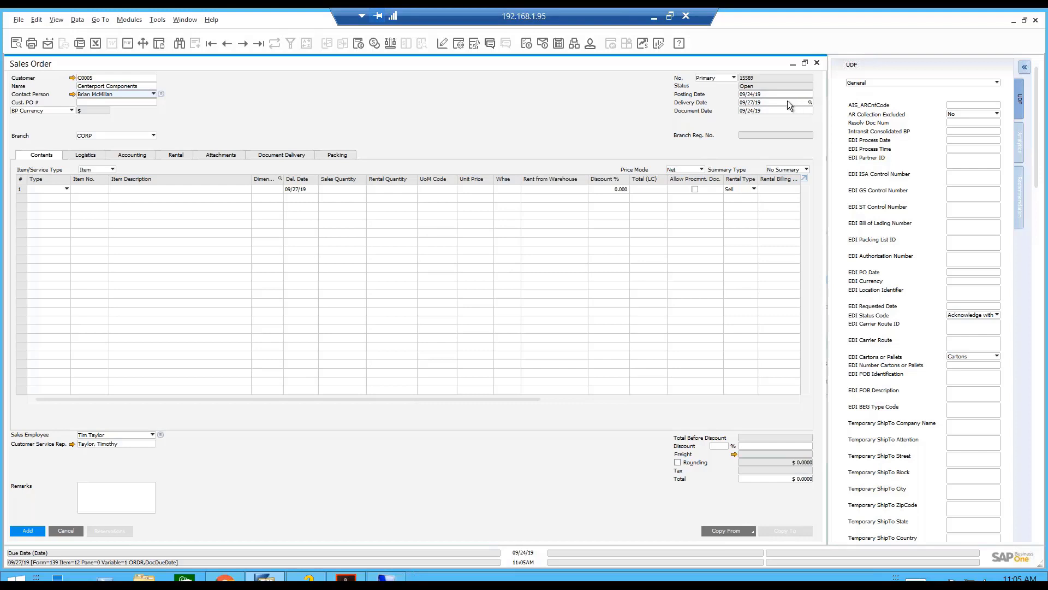
Open the User-Defined Values setup for the sales order's Delivery Date, view its saved query selection, and cancel the selection.
left_click(57, 20)
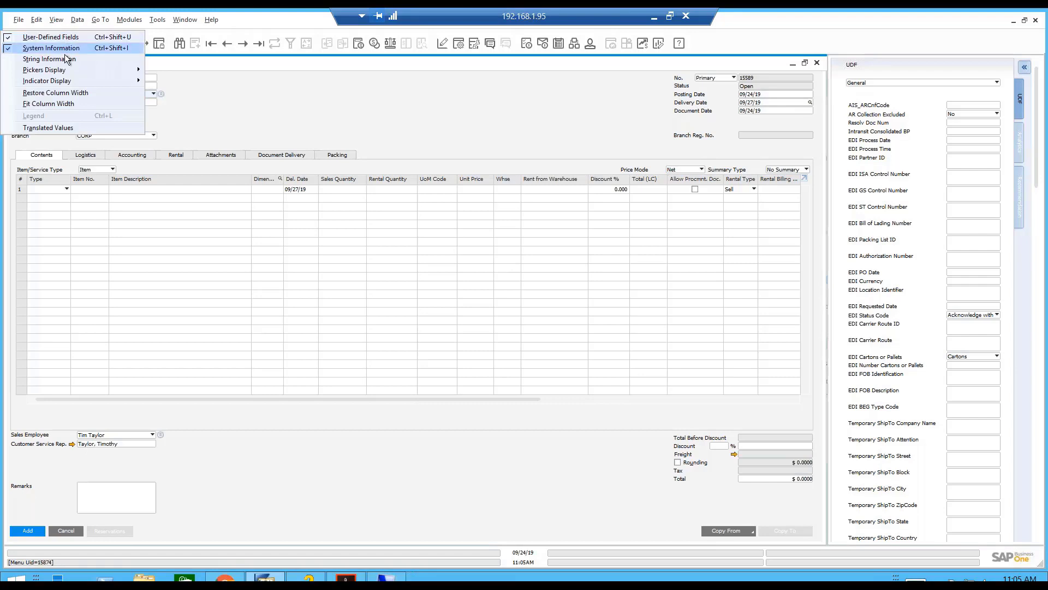
mouse_move(65, 70)
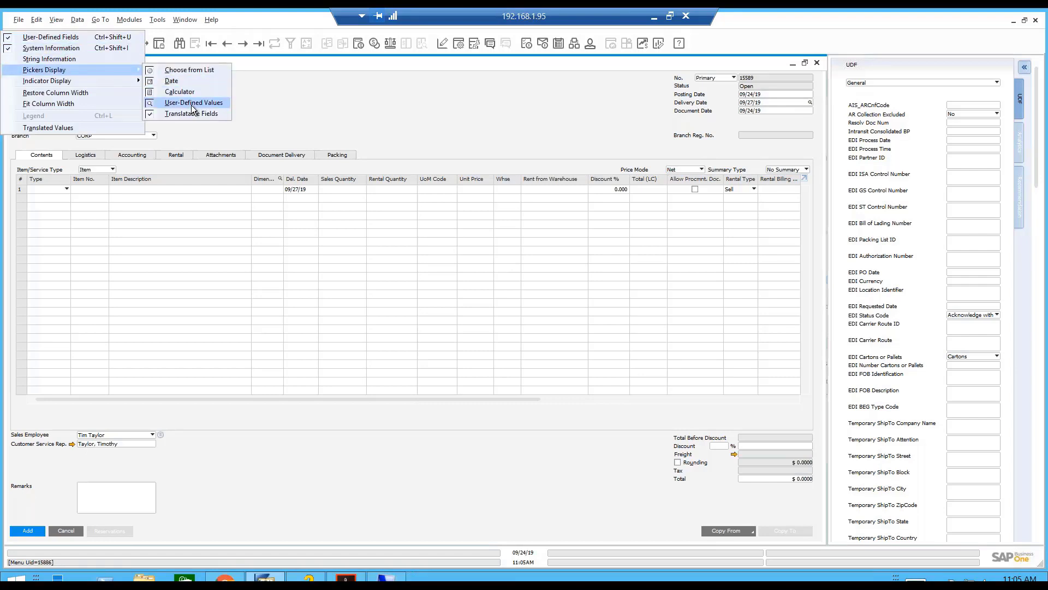
left_click(774, 103)
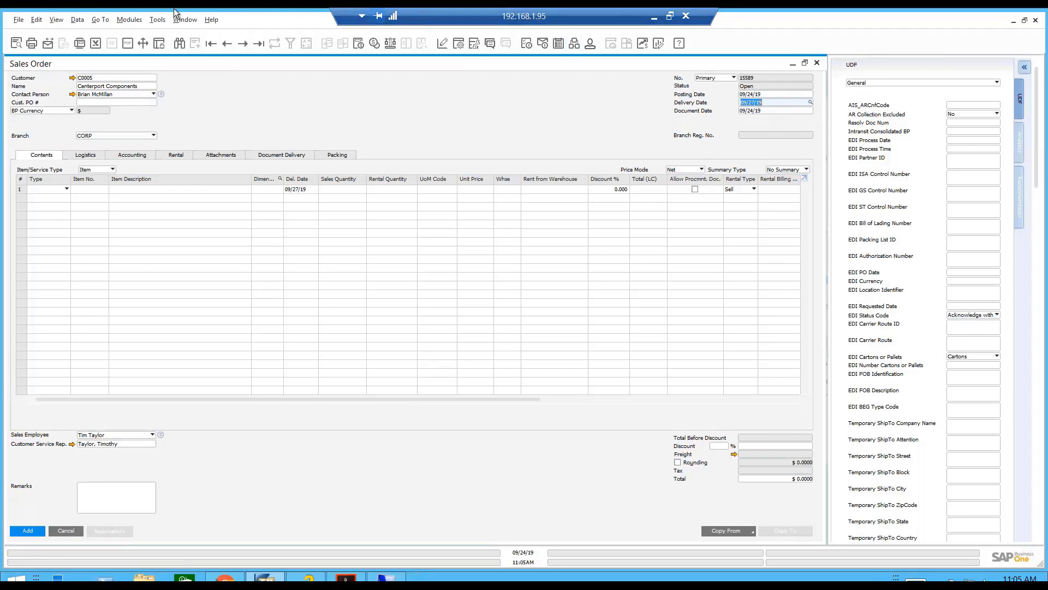
left_click(157, 19)
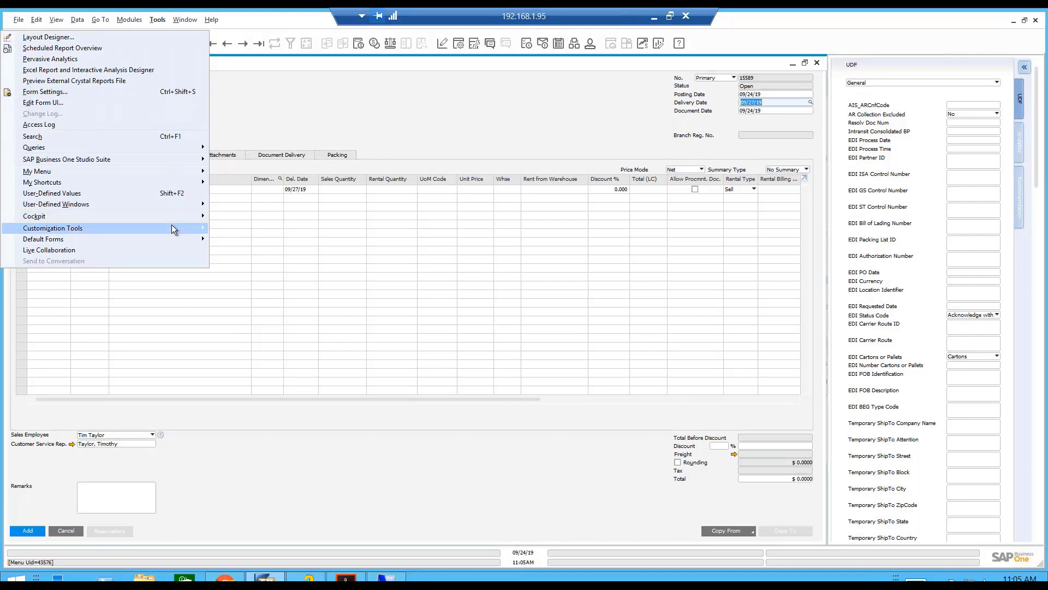
mouse_move(172, 226)
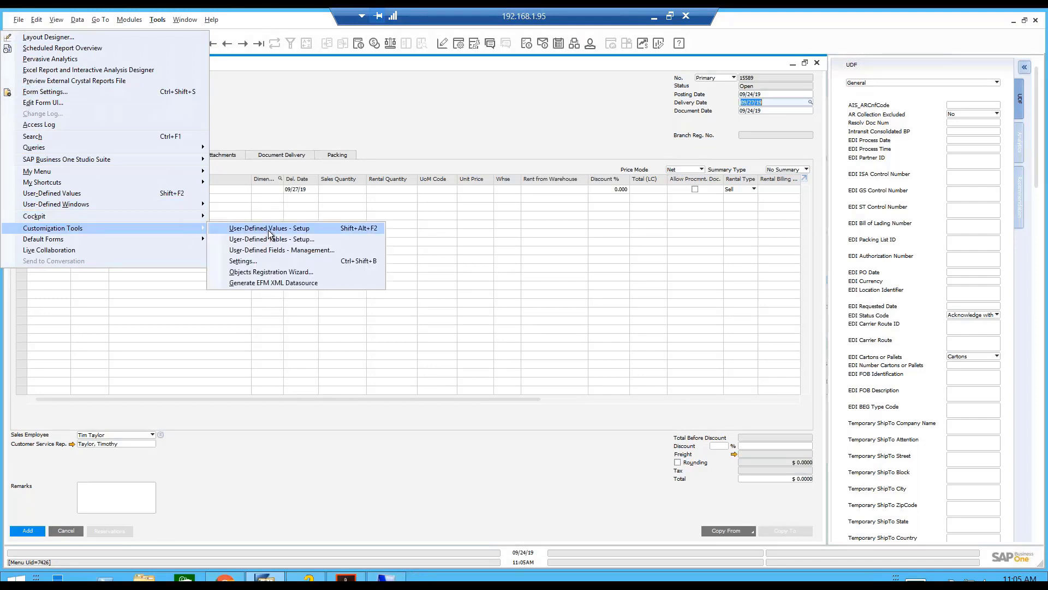
left_click(350, 229)
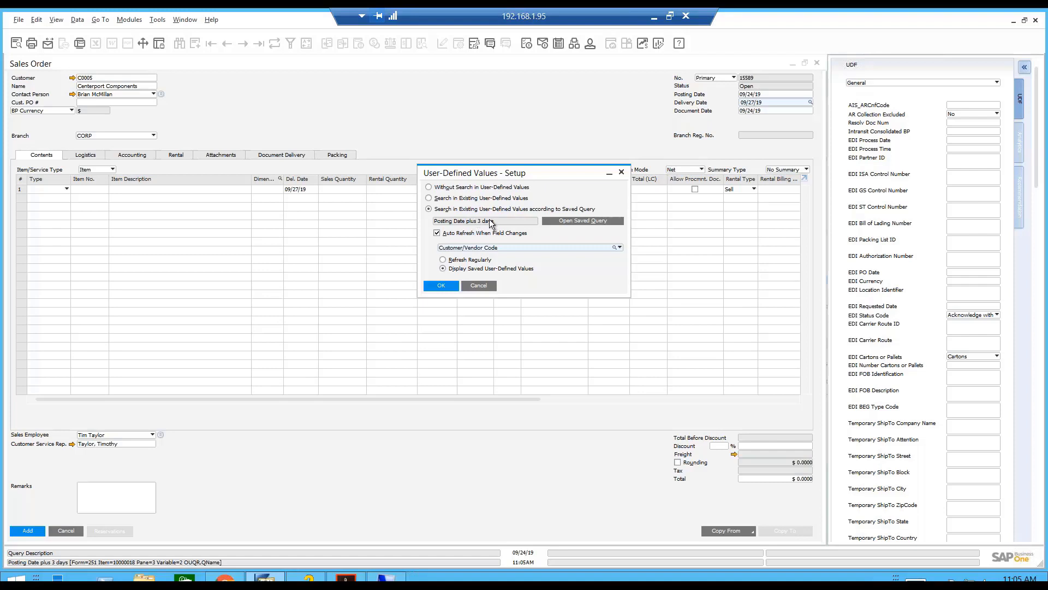
left_click(579, 224)
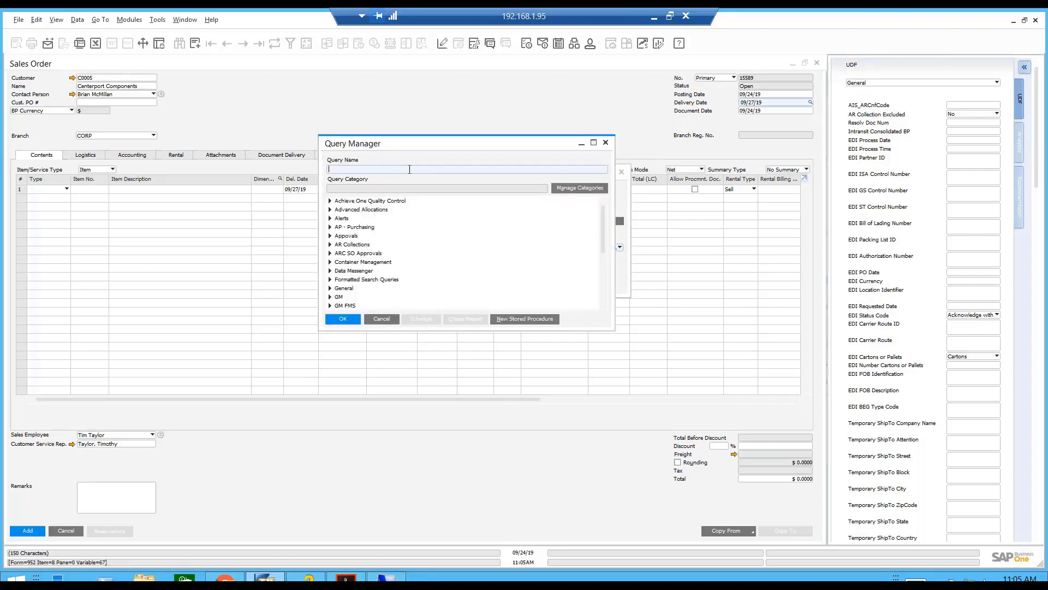
left_click(381, 319)
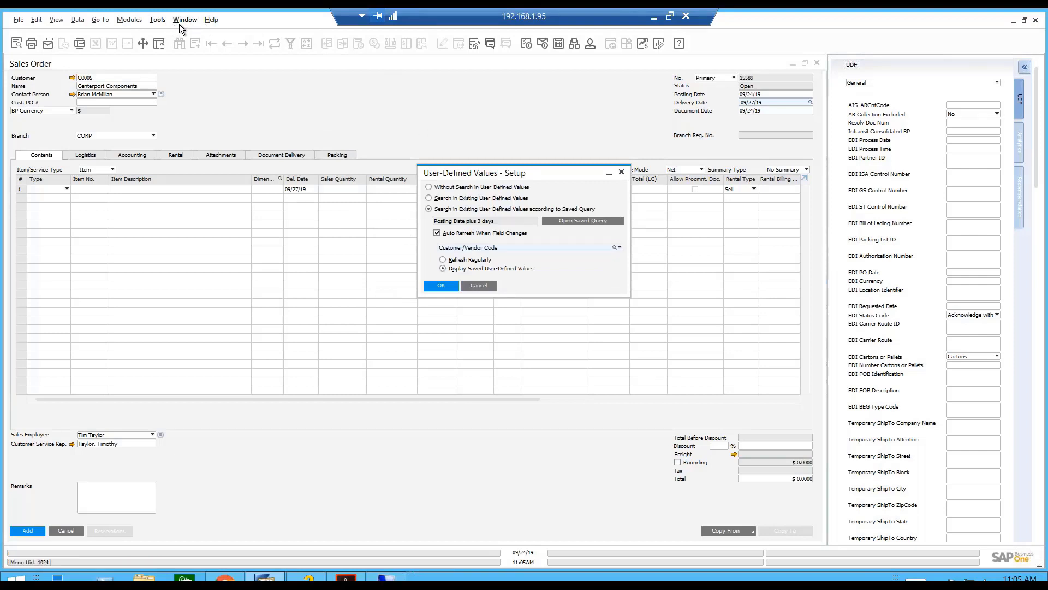
Open the Posting Date plus 3 days query from the UDV Formatted Searches category, keeping the User-Defined Values setup in view.
left_click(474, 44)
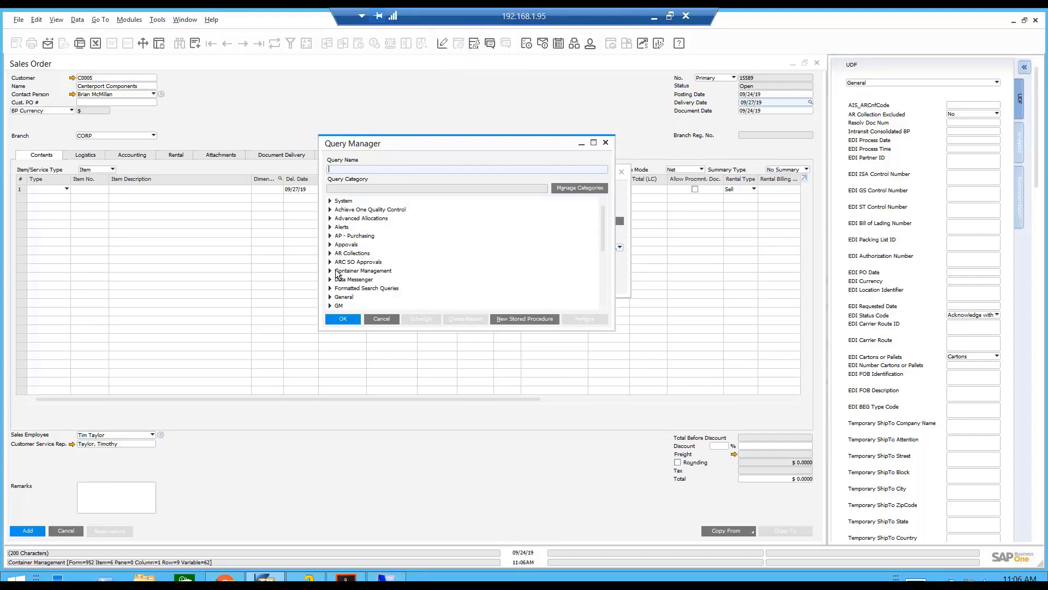
scroll(342, 266, "down", 1)
scroll(342, 265, "down", 4)
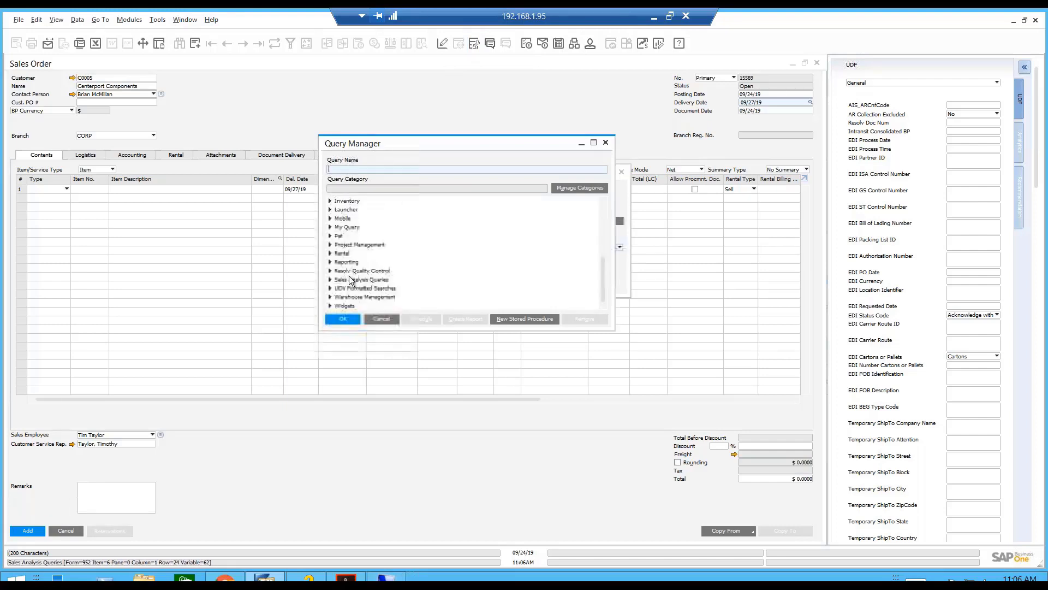
left_click(336, 290)
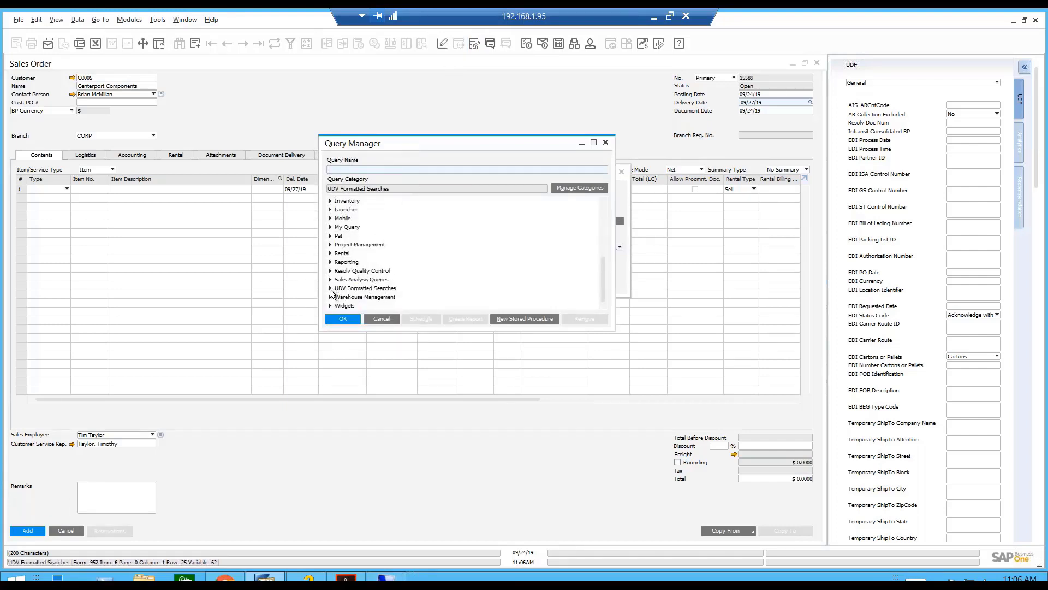
left_click(330, 288)
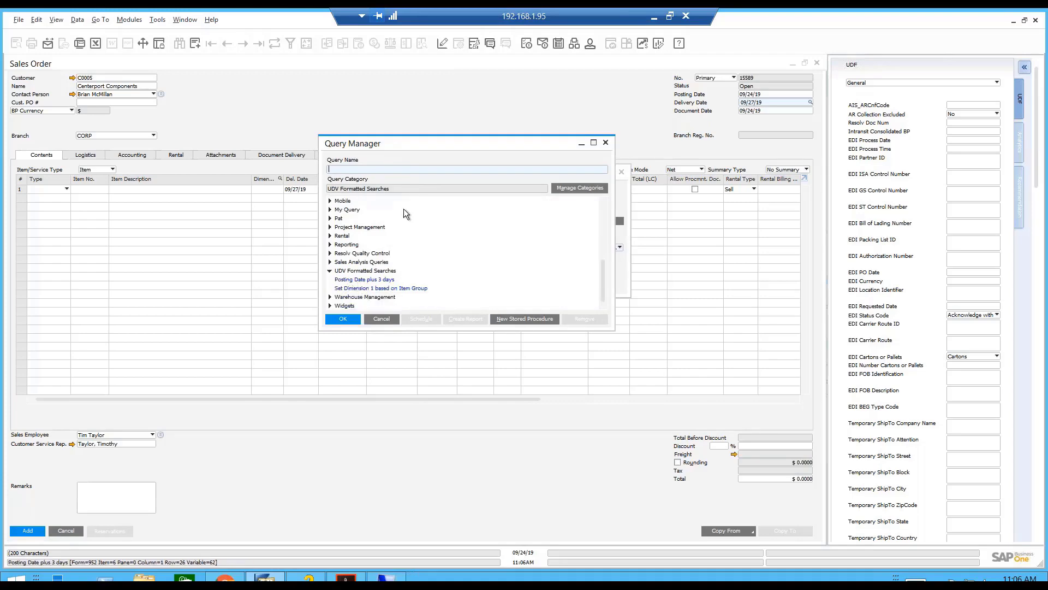
left_click_drag(363, 144, 146, 130)
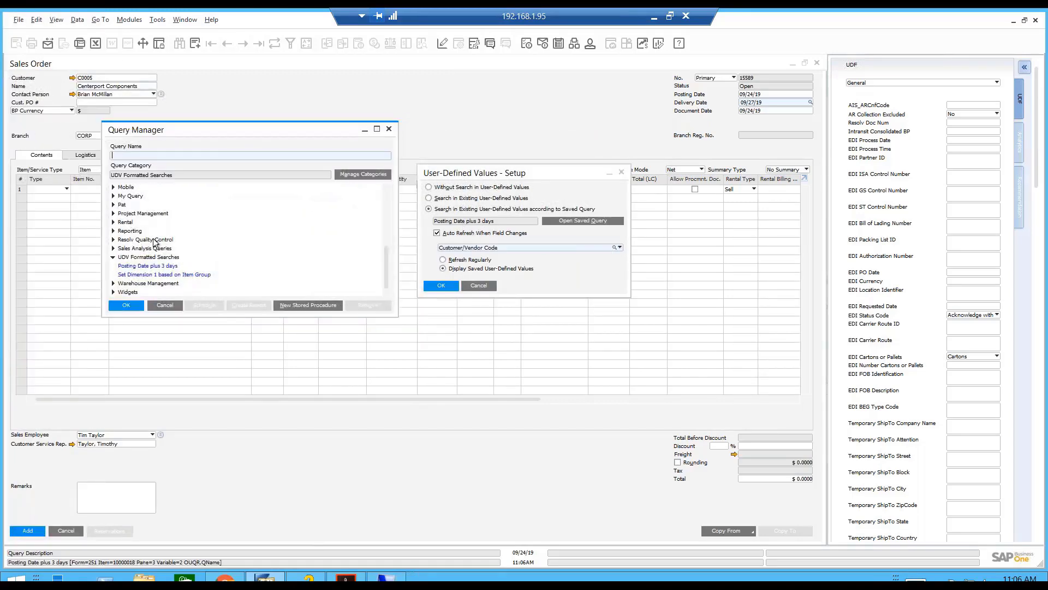
left_click(144, 266)
double_click(144, 266)
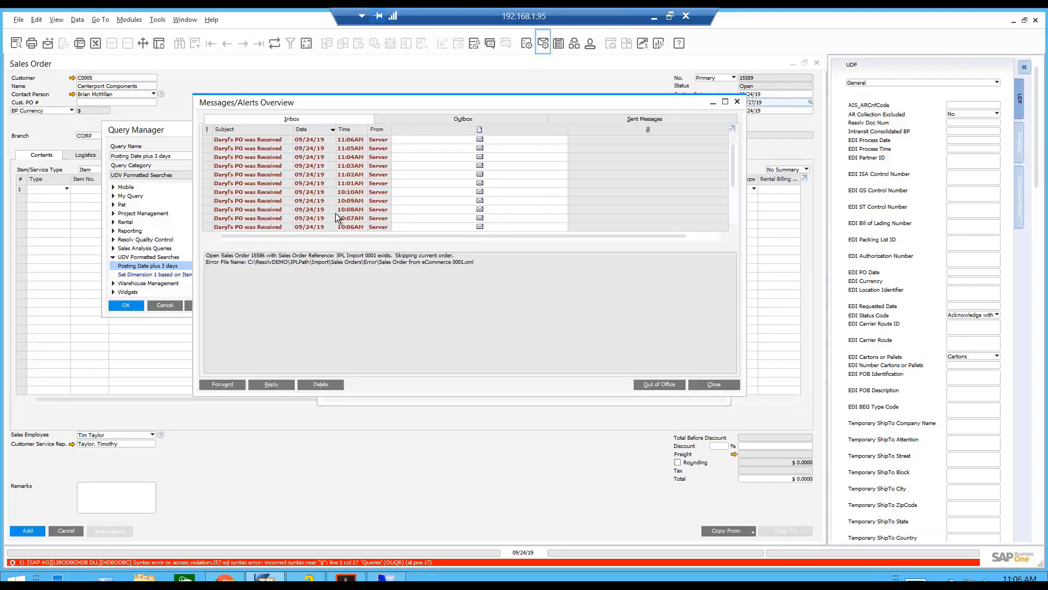
Dismiss the alerts overview, examine the query's SELECT statement, and close the query, the User-Defined Values setup and the Query Manager.
left_click(737, 102)
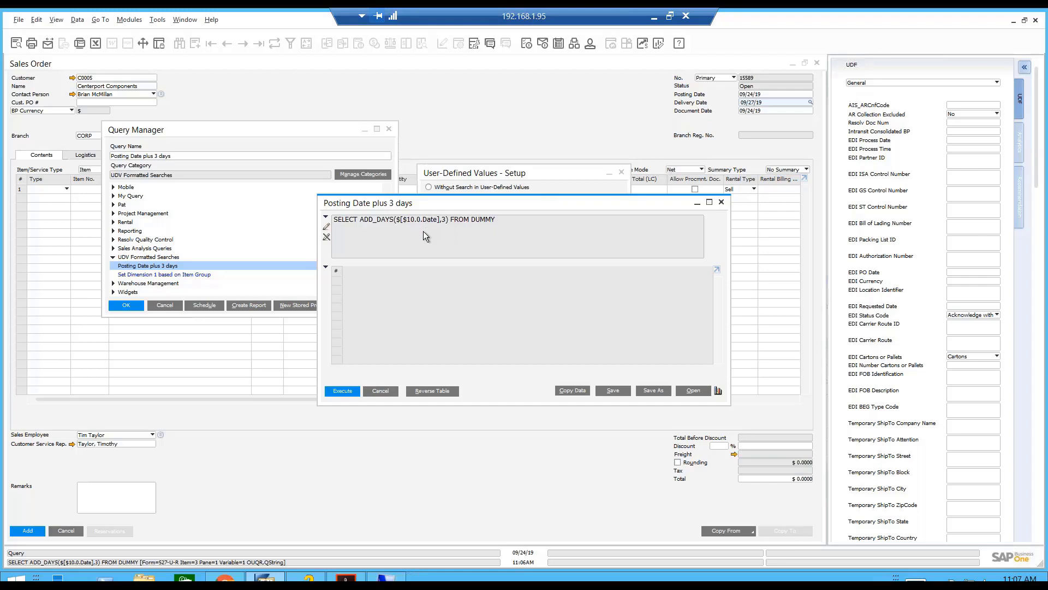
left_click(380, 391)
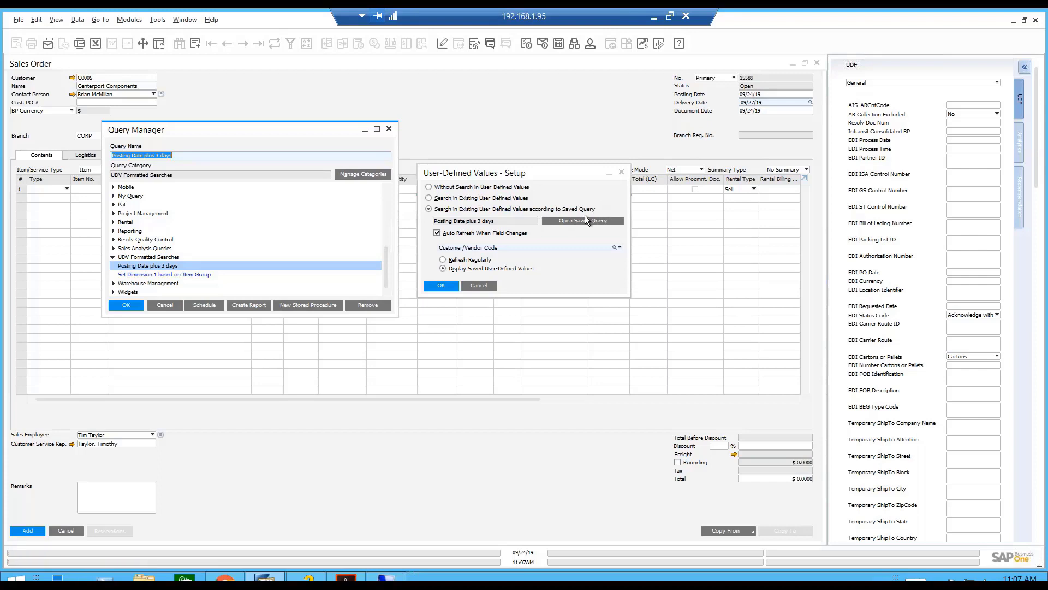
left_click(479, 285)
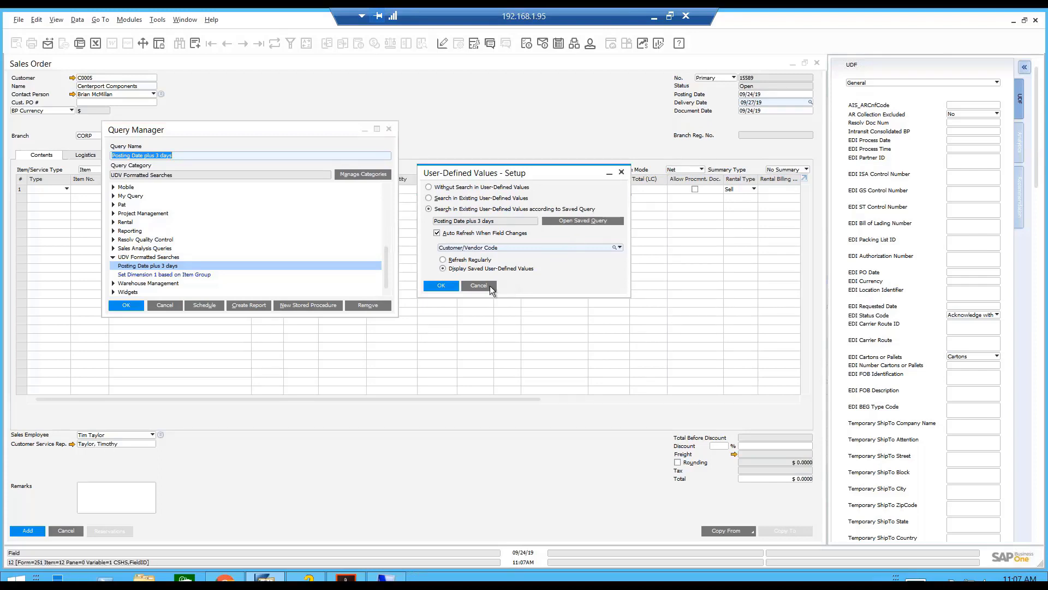
left_click(389, 129)
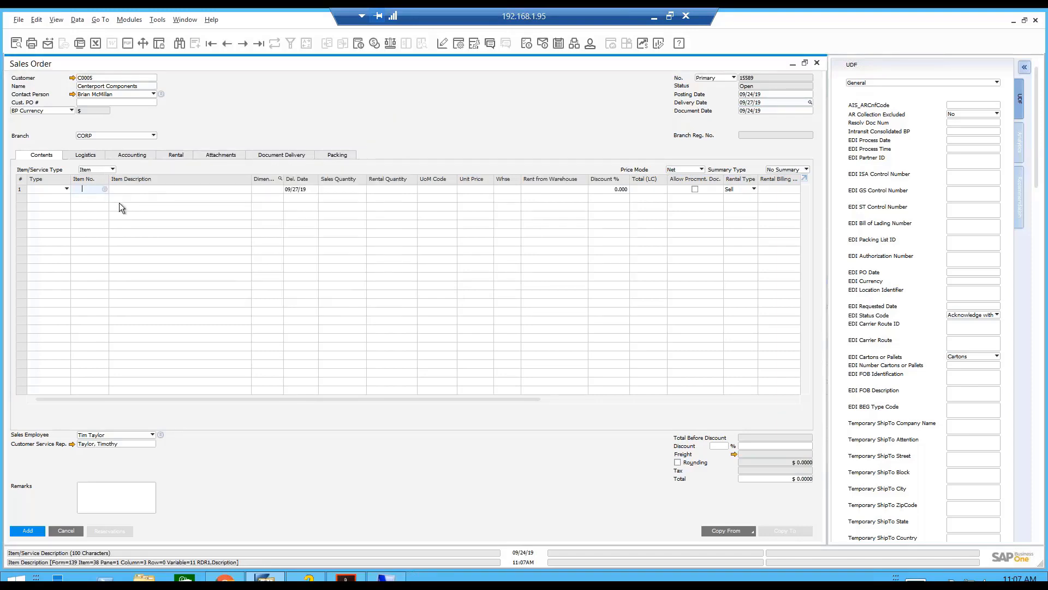
Add item 100803, Dust Pan, to the first line of the sales order from the list of items.
key("Tab")
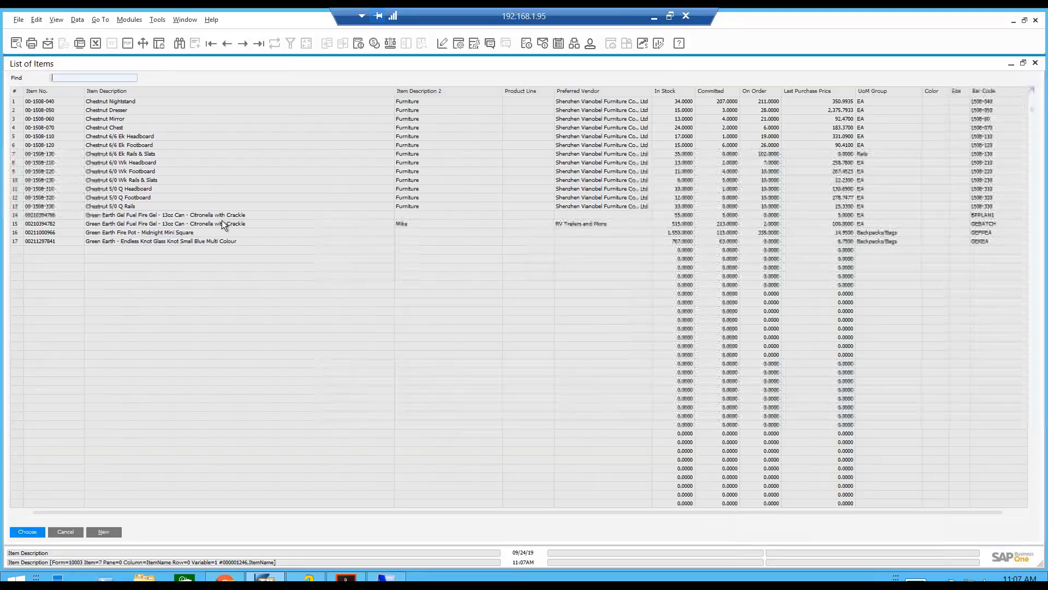
left_click(94, 296)
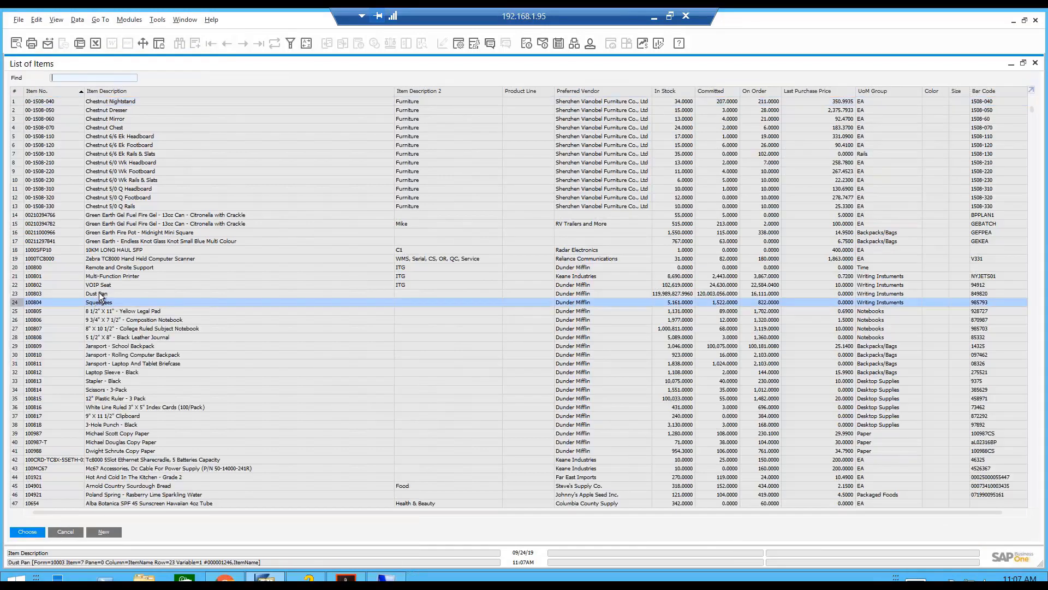
key("Return")
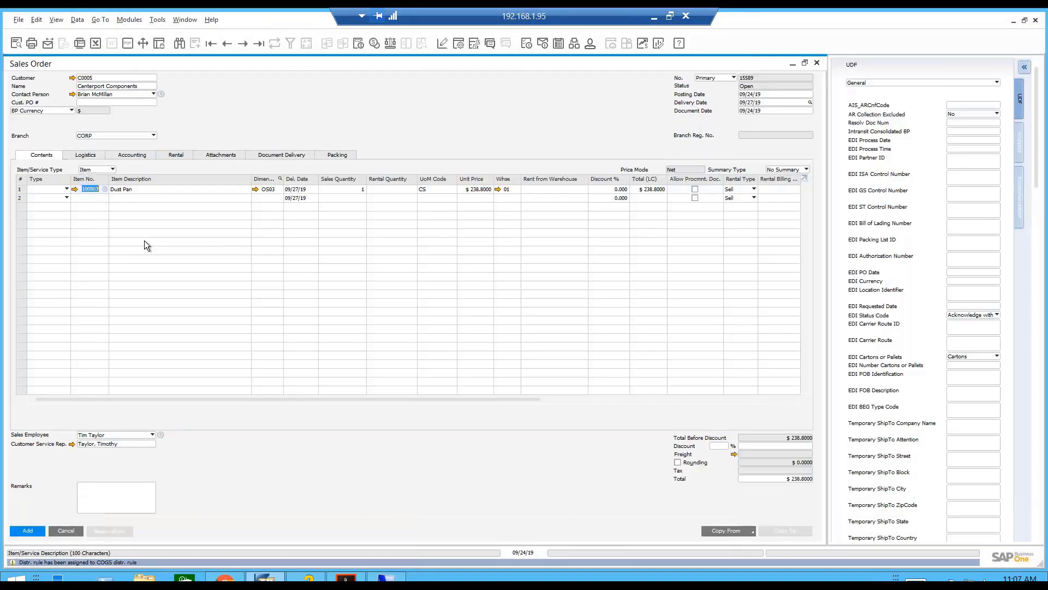
Select the item line's dimension field and open the Set Dimension 1 based on Item Group query from the UDV Formatted Searches category.
left_click(279, 191)
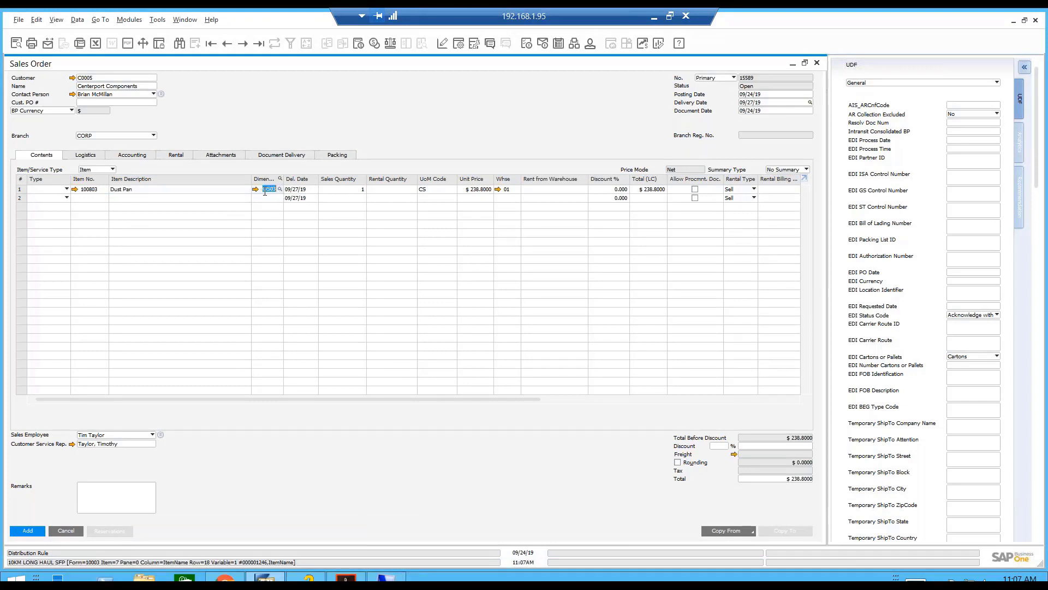
key("alt+shift+F2")
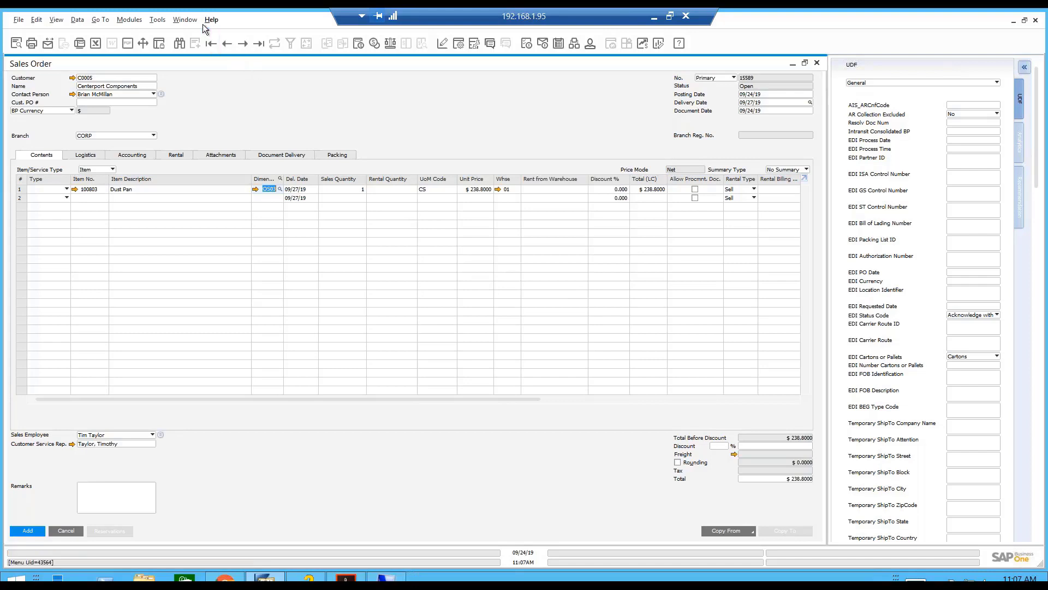
left_click(186, 22)
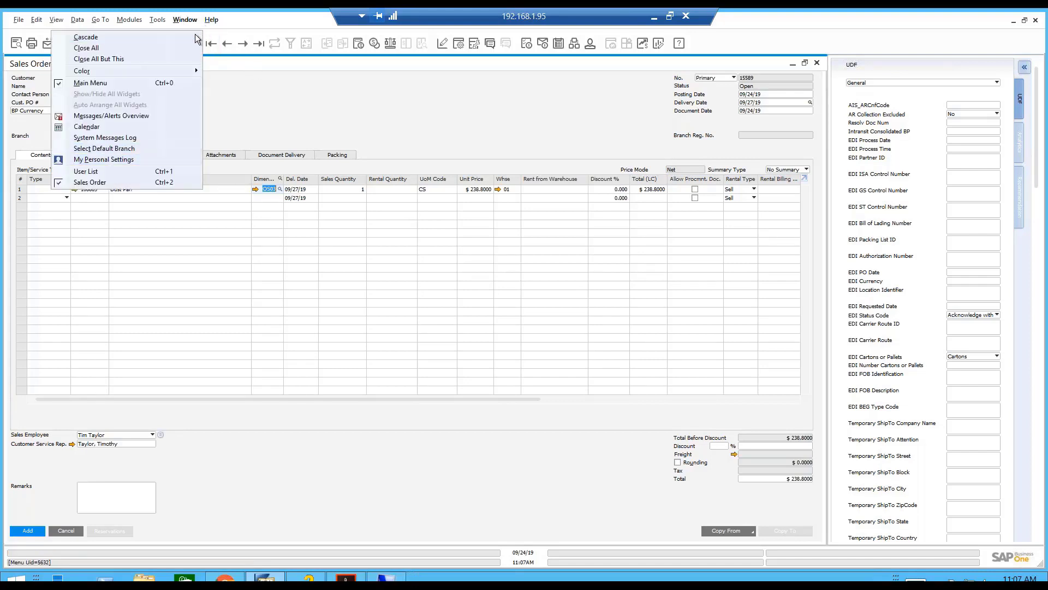
left_click(435, 63)
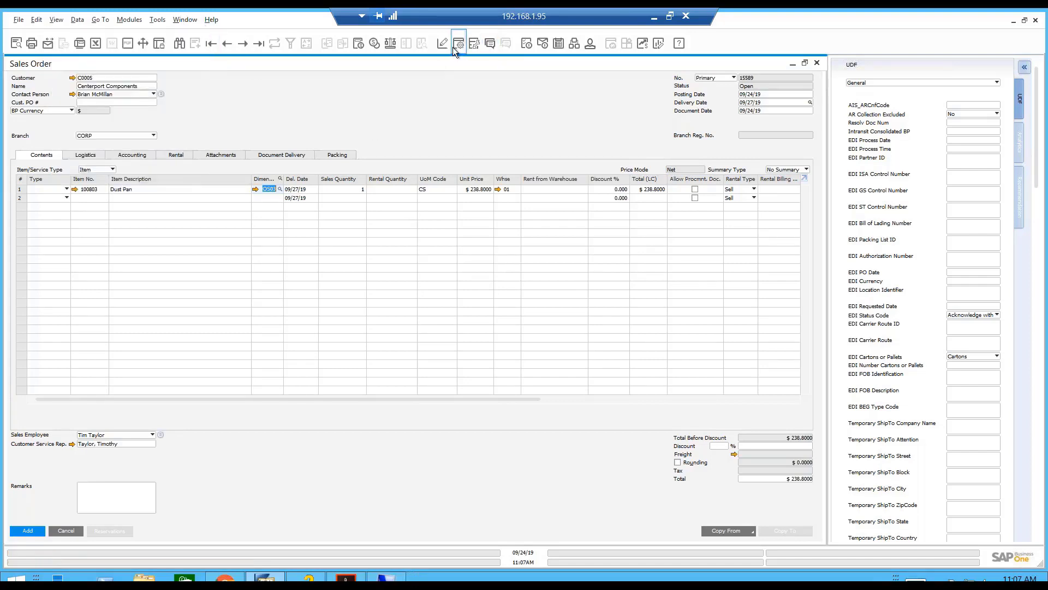
left_click(474, 45)
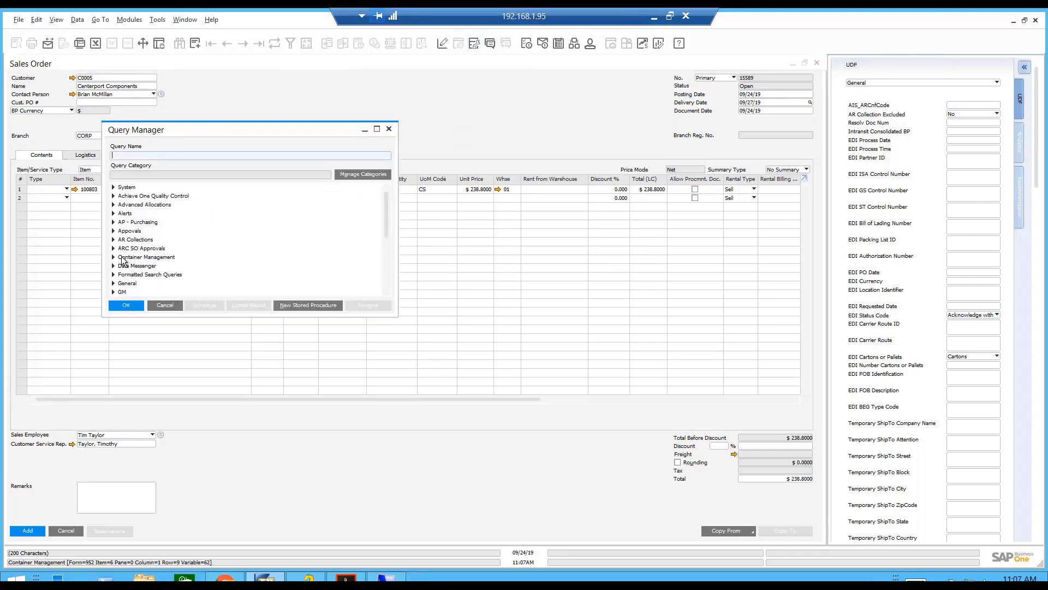
scroll(141, 276, "down", 5)
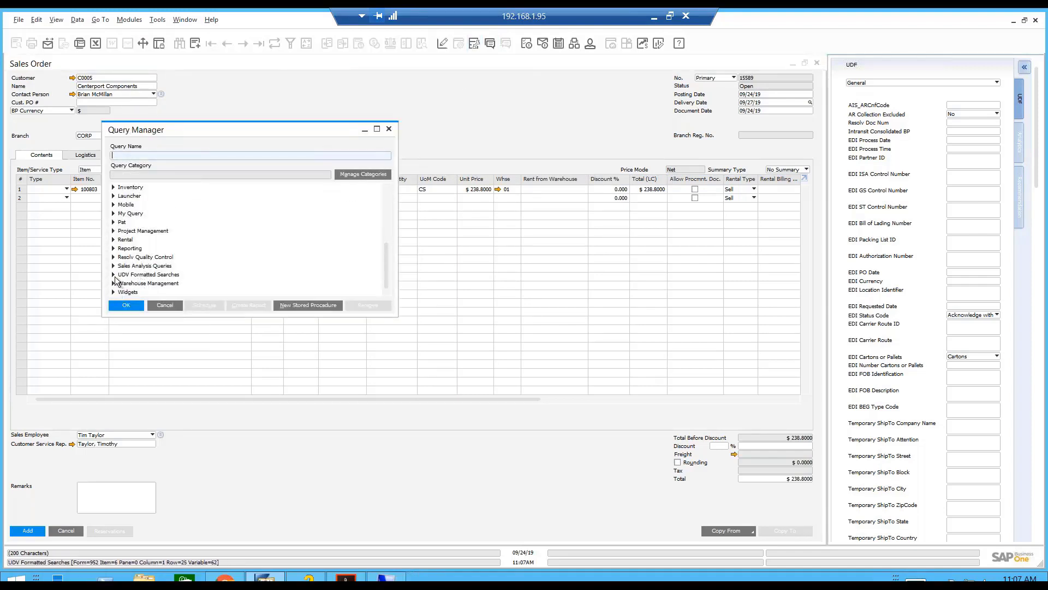
left_click(113, 274)
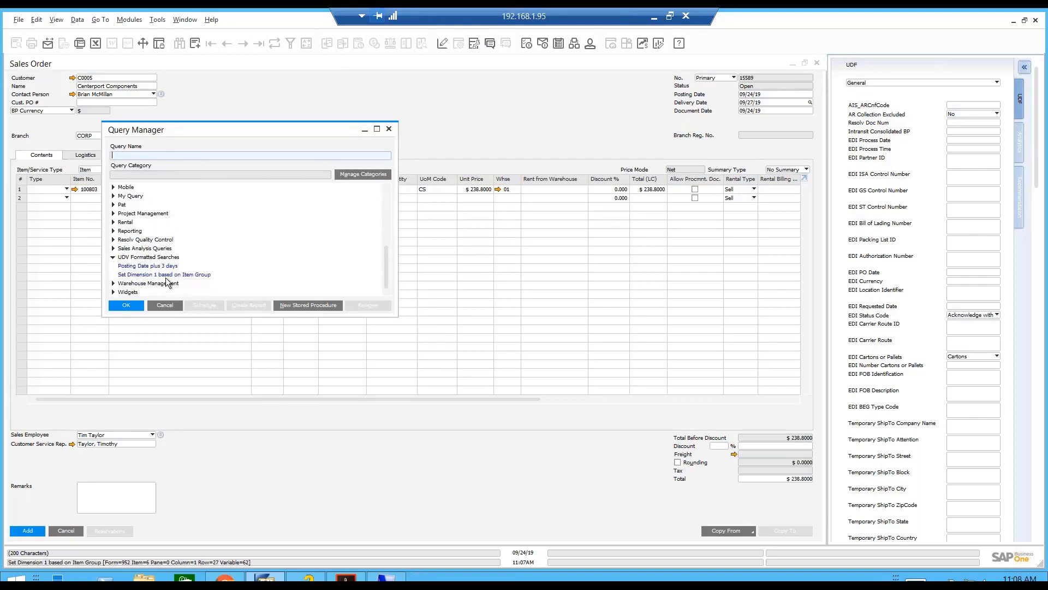
double_click(164, 275)
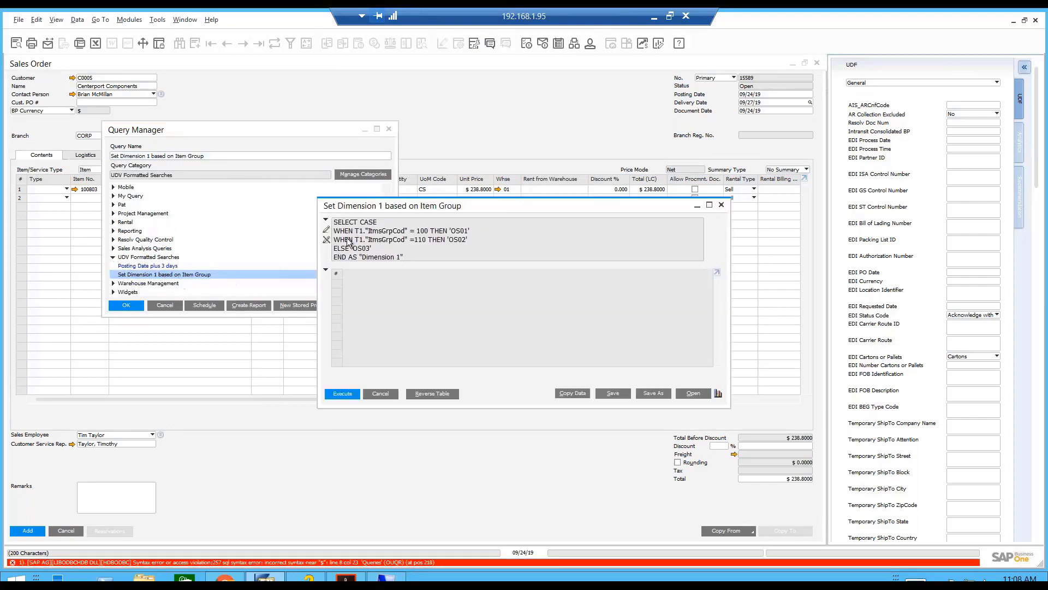
Examine the query's CASE statement, joins and WHERE clause, dismissing the alerts overview, and close the query and the Query Manager.
left_click(388, 235)
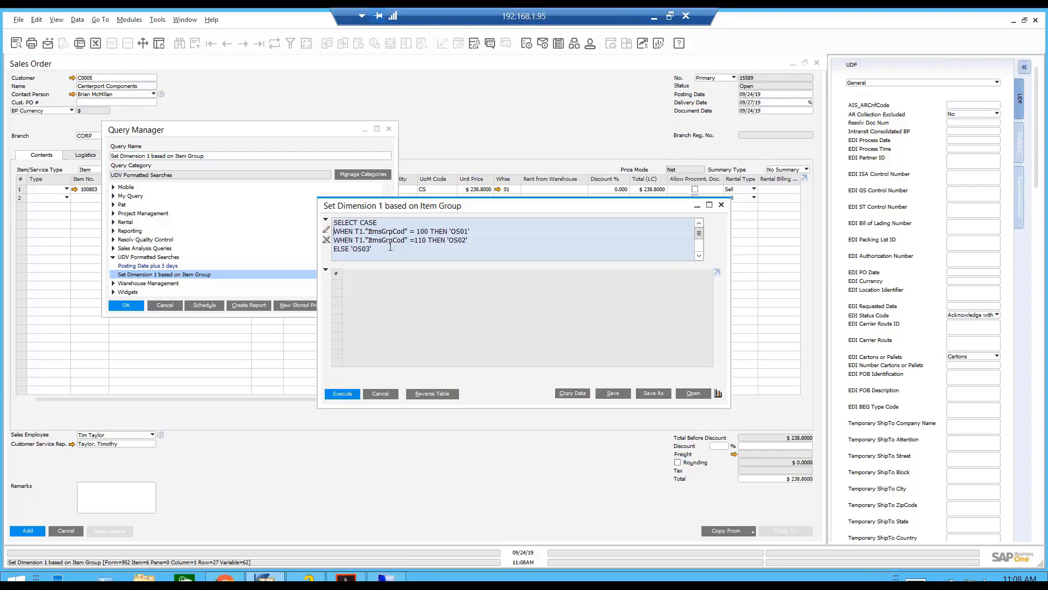
key("Down")
key("Down")
key("Down")
key("Down")
key("Down")
key("Down")
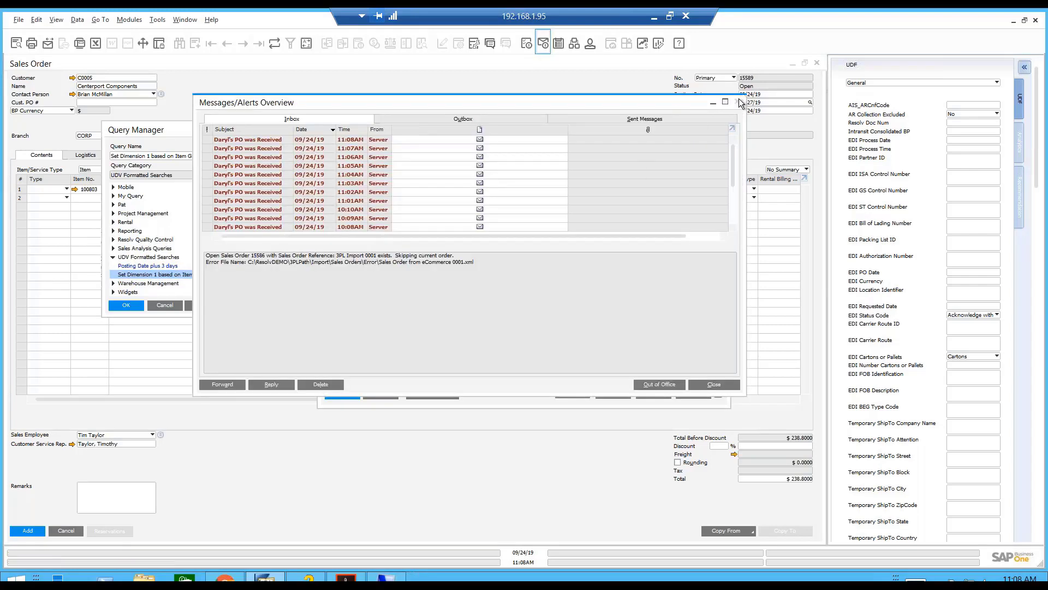
left_click(740, 101)
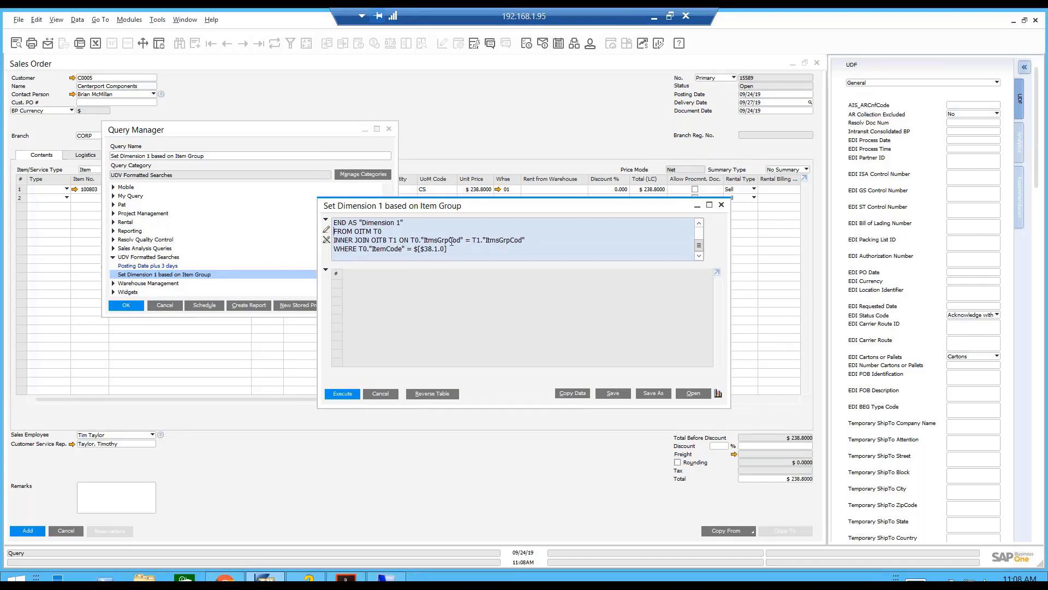
scroll(426, 238, "up", 5)
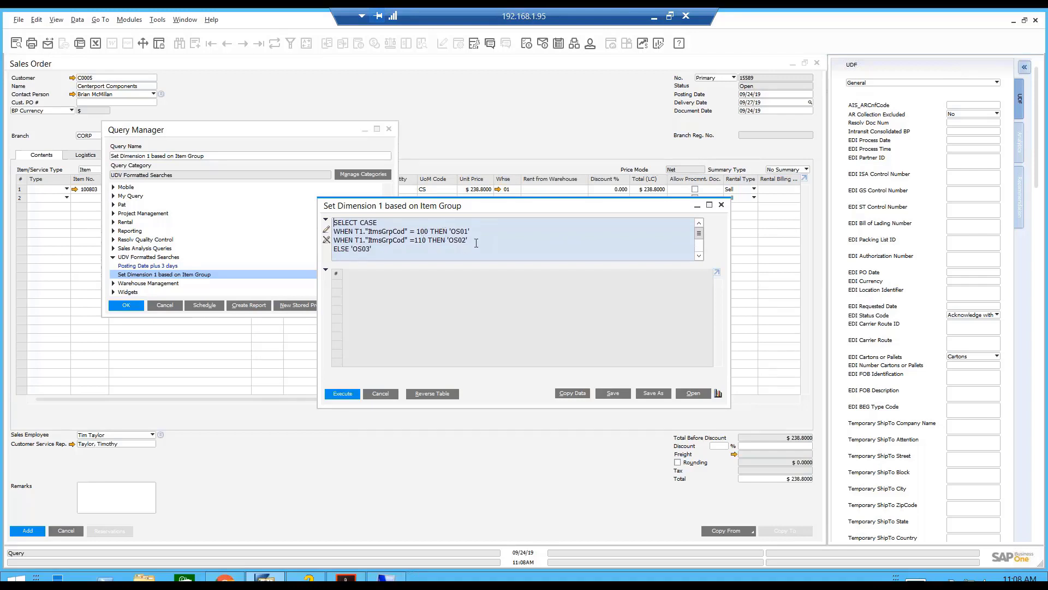
left_click(380, 249)
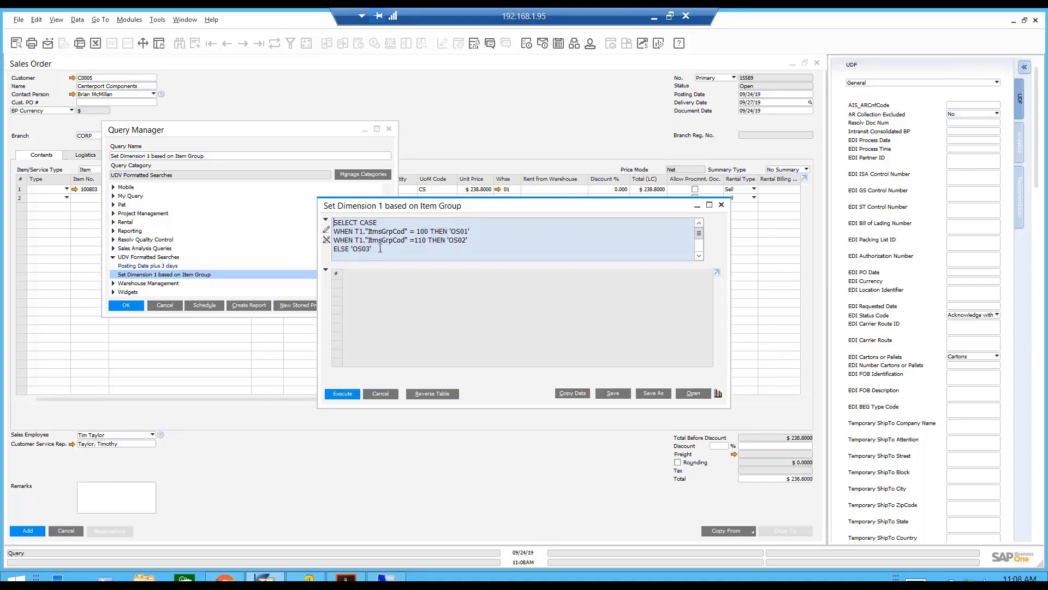
left_click(381, 393)
left_click(166, 304)
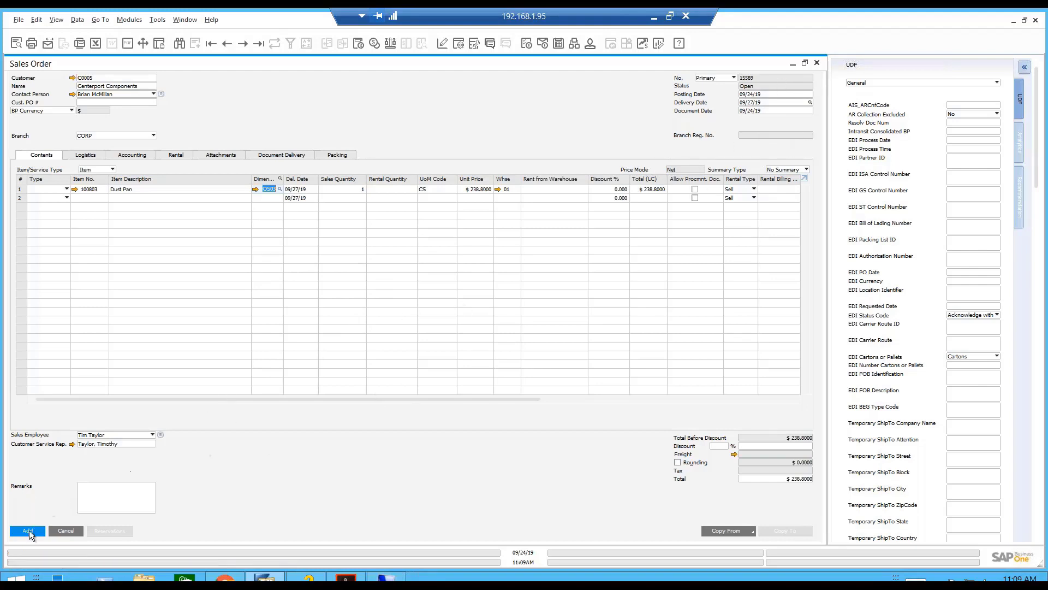
Close the sales order without saving its changes and open Alerts Management.
left_click(817, 63)
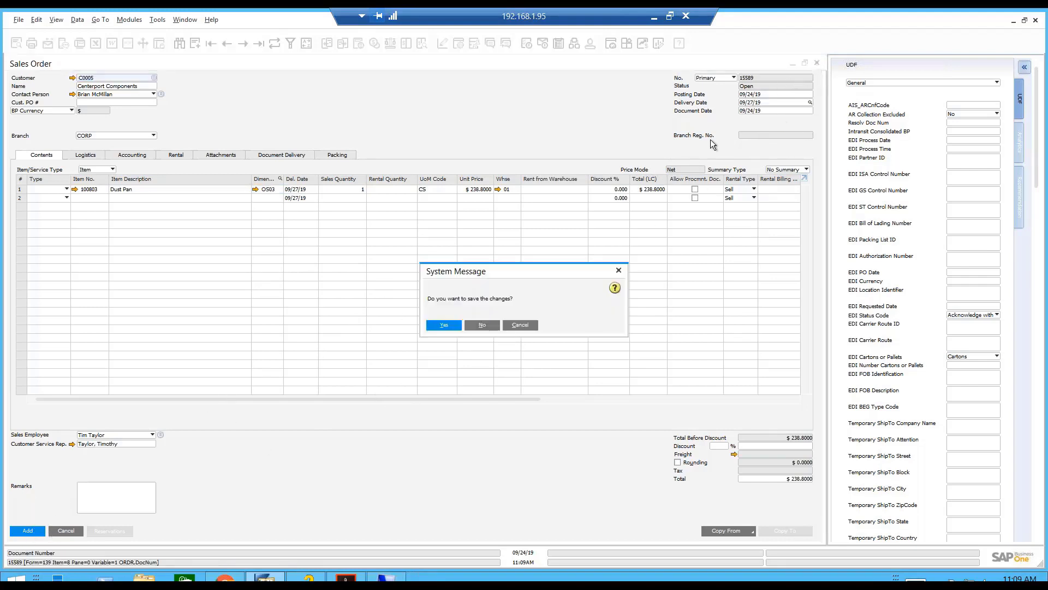
left_click(488, 324)
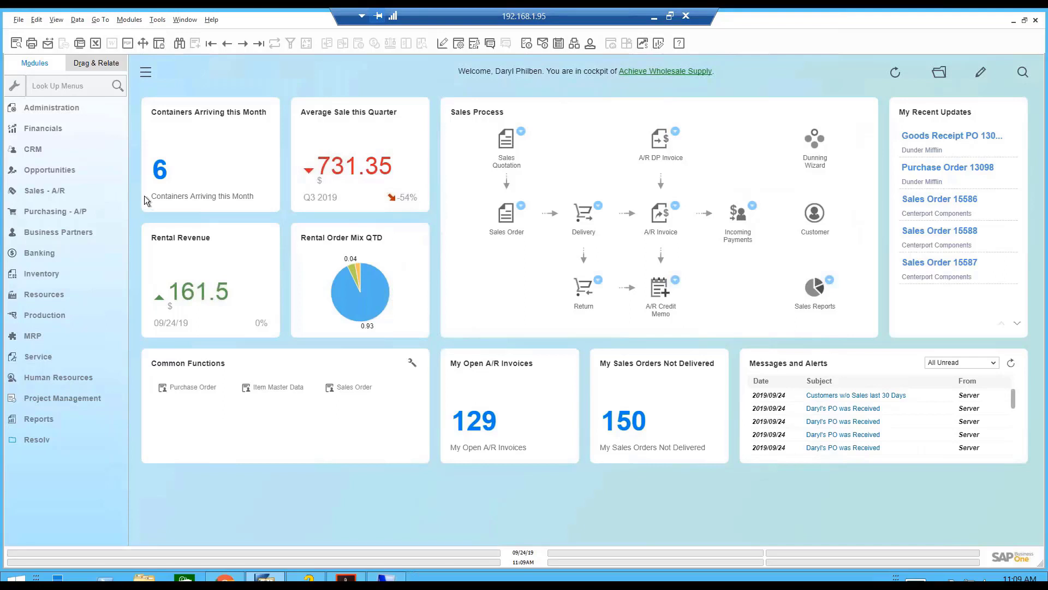
left_click(51, 107)
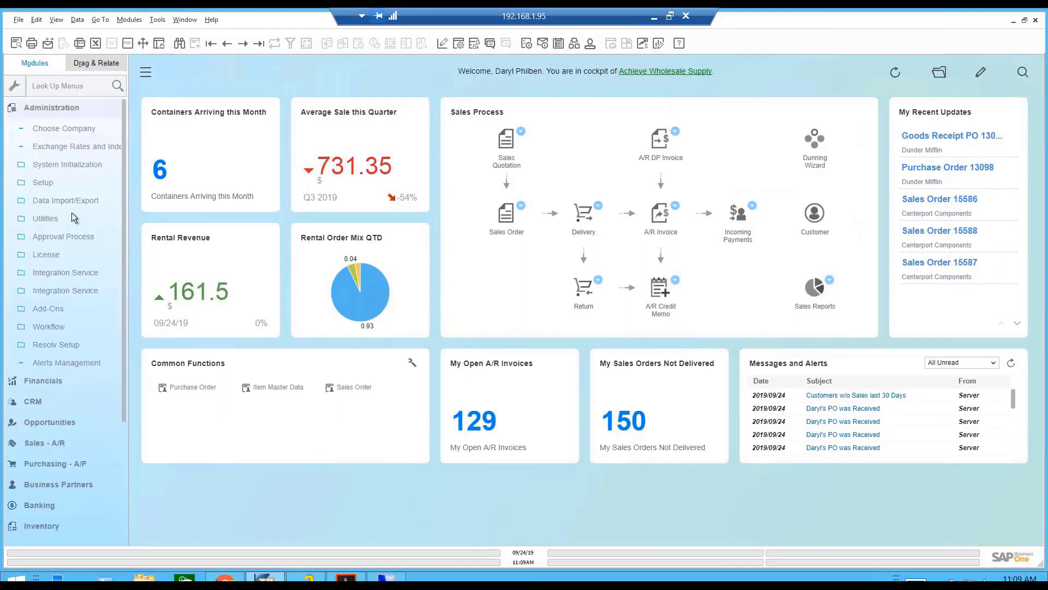
left_click(62, 344)
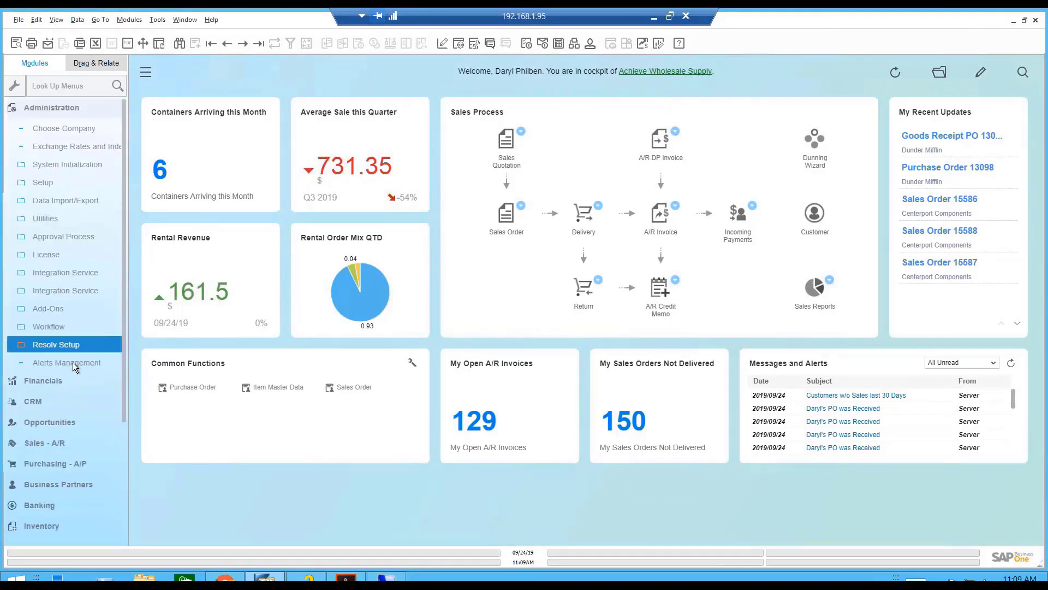
left_click(83, 364)
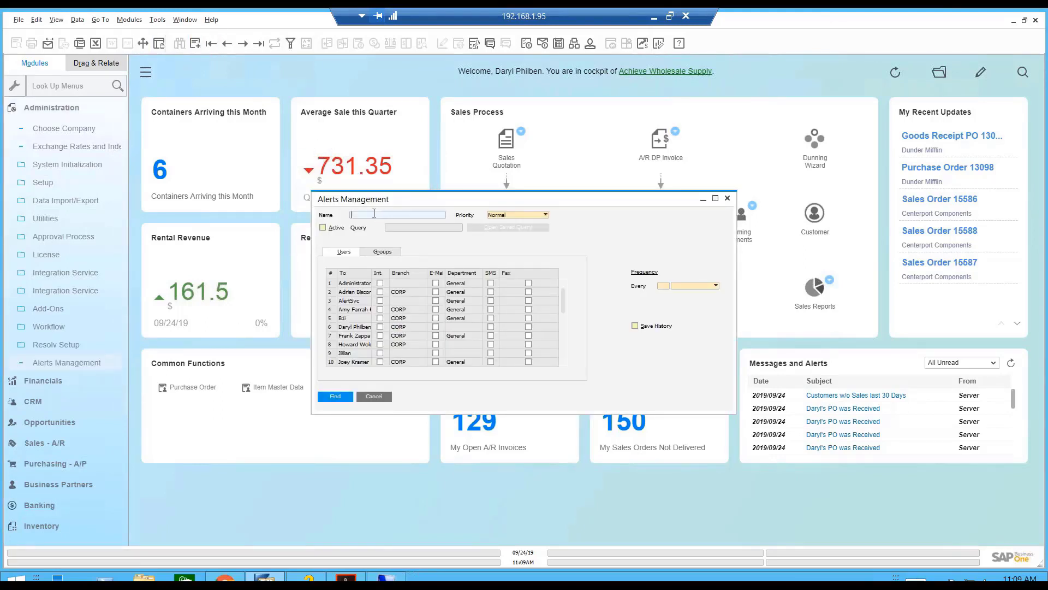
List all defined alerts and open the PO was Received alert to review its recipients and frequency.
left_click(326, 393)
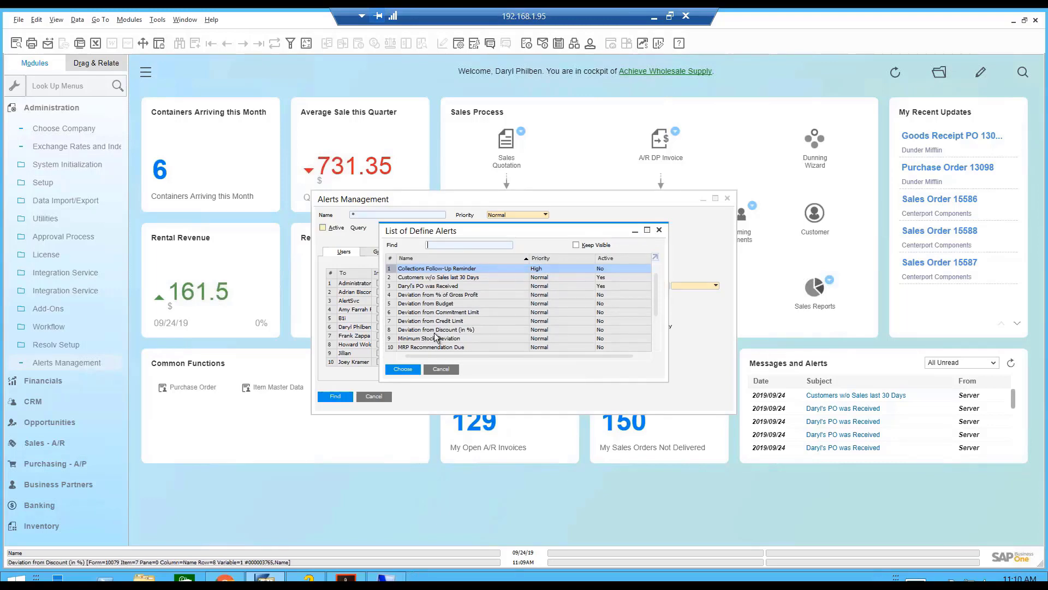
scroll(436, 327, "down", 2)
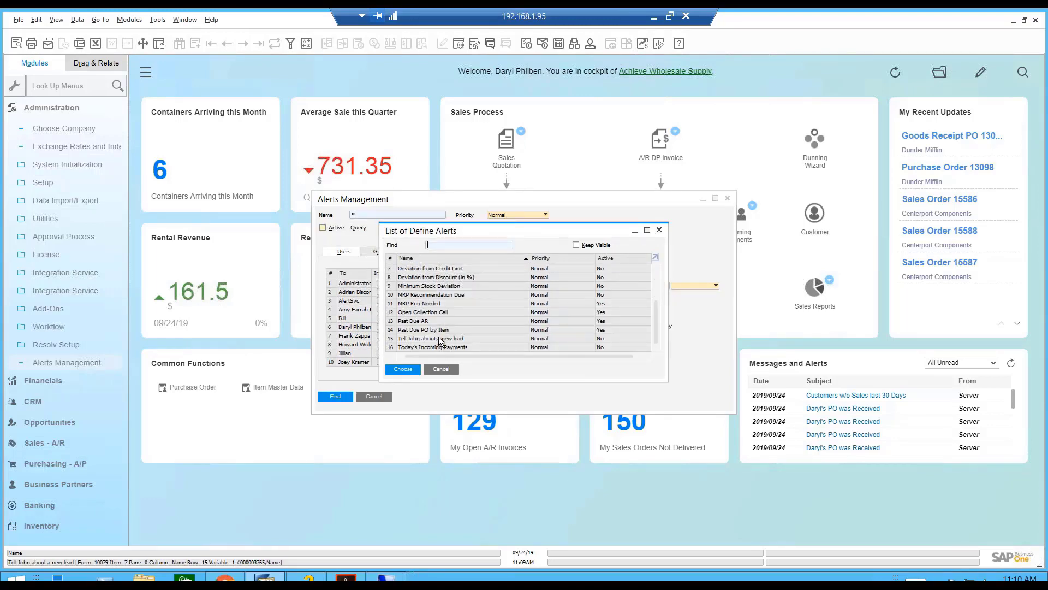
scroll(440, 341, "up", 2)
double_click(432, 286)
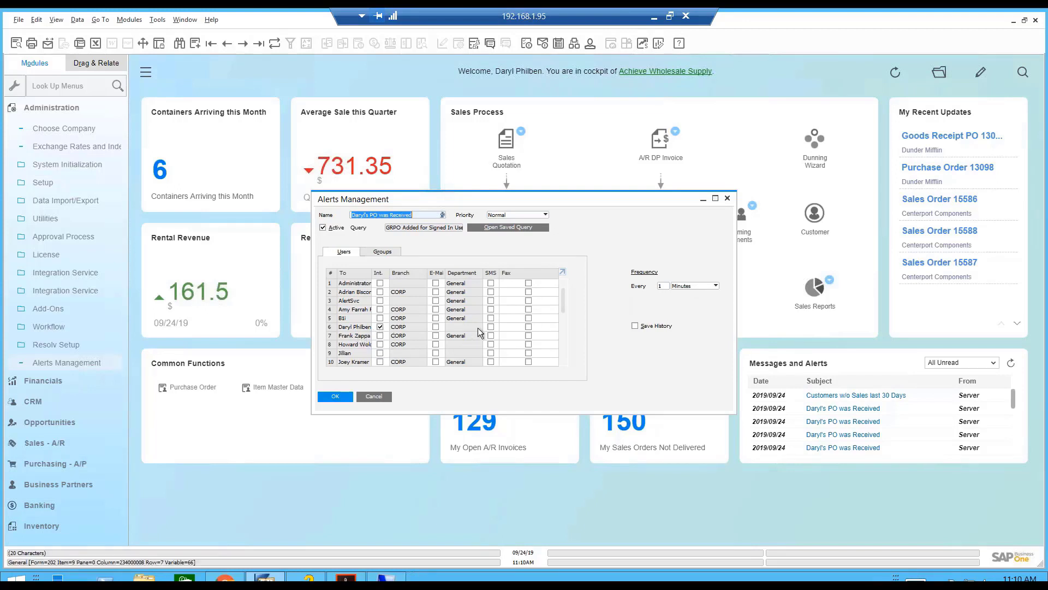
left_click(380, 326)
left_click(380, 327)
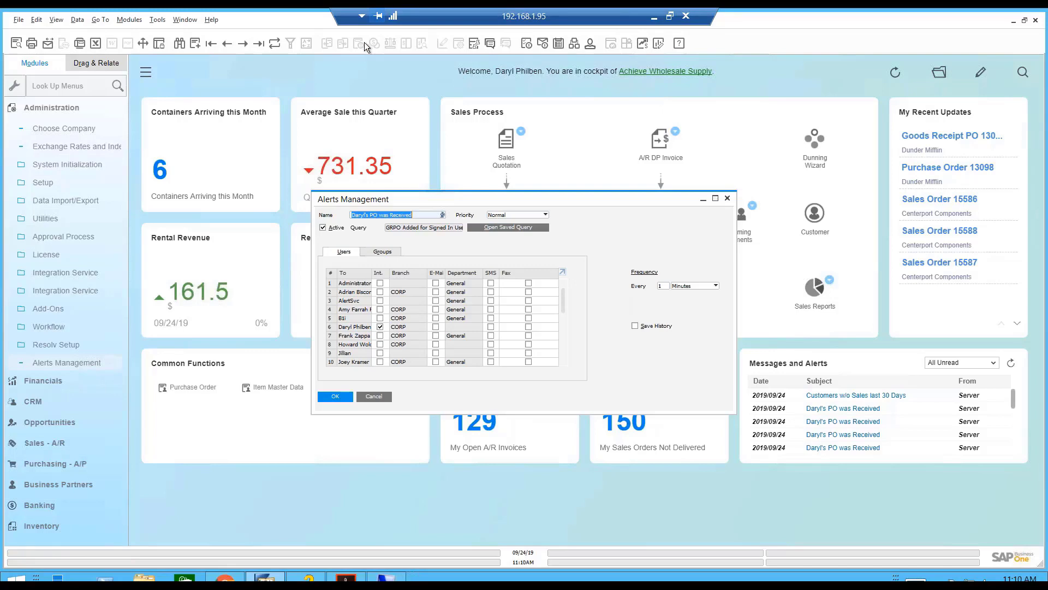
Open the saved query GRPO Added for Signed In User from the Alerts category and show its SQL structure.
left_click(476, 47)
left_click(125, 213)
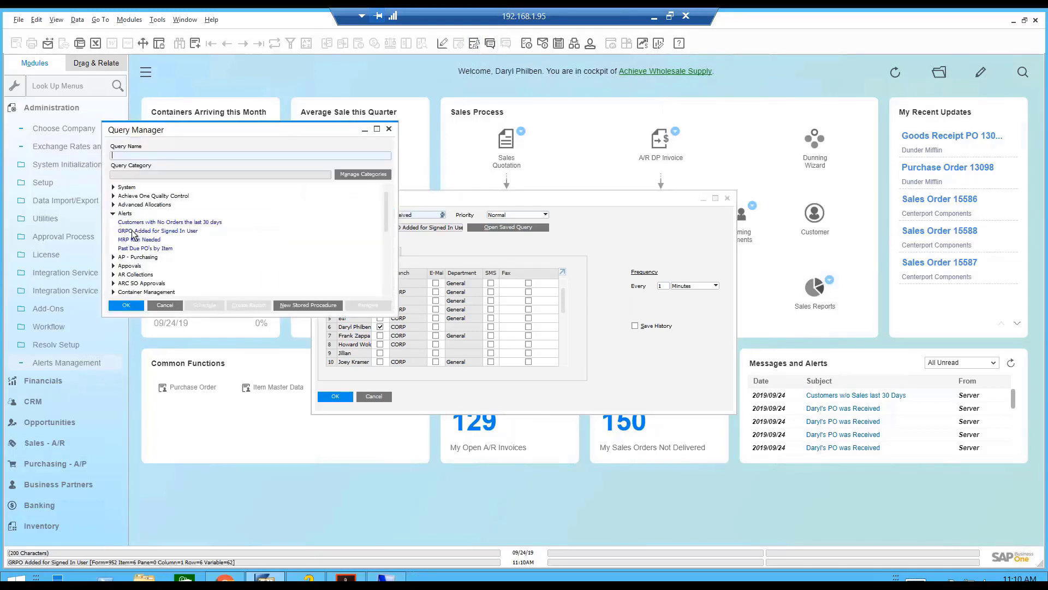
double_click(132, 231)
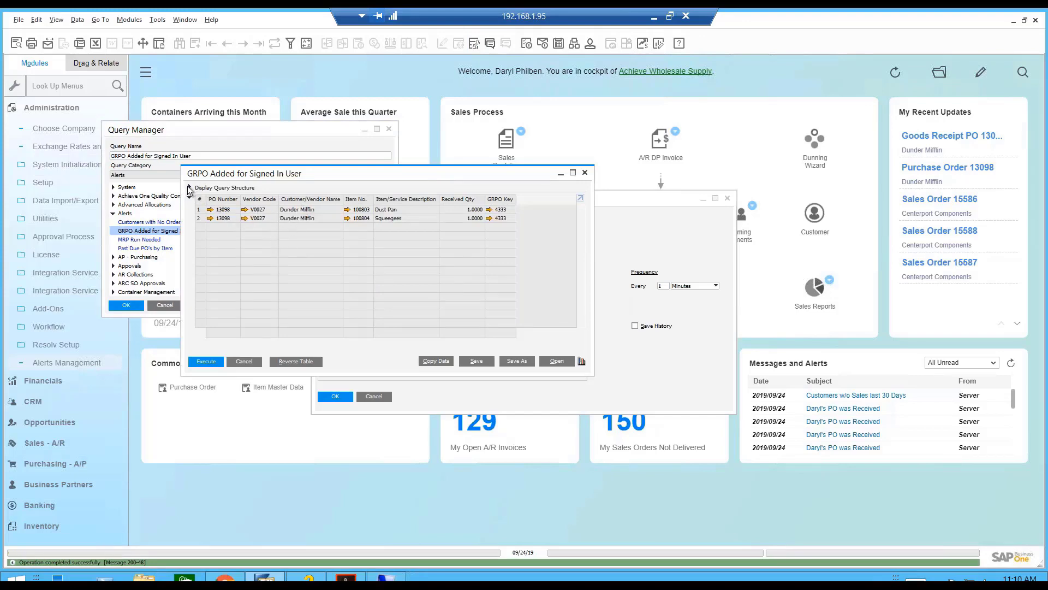
left_click(191, 188)
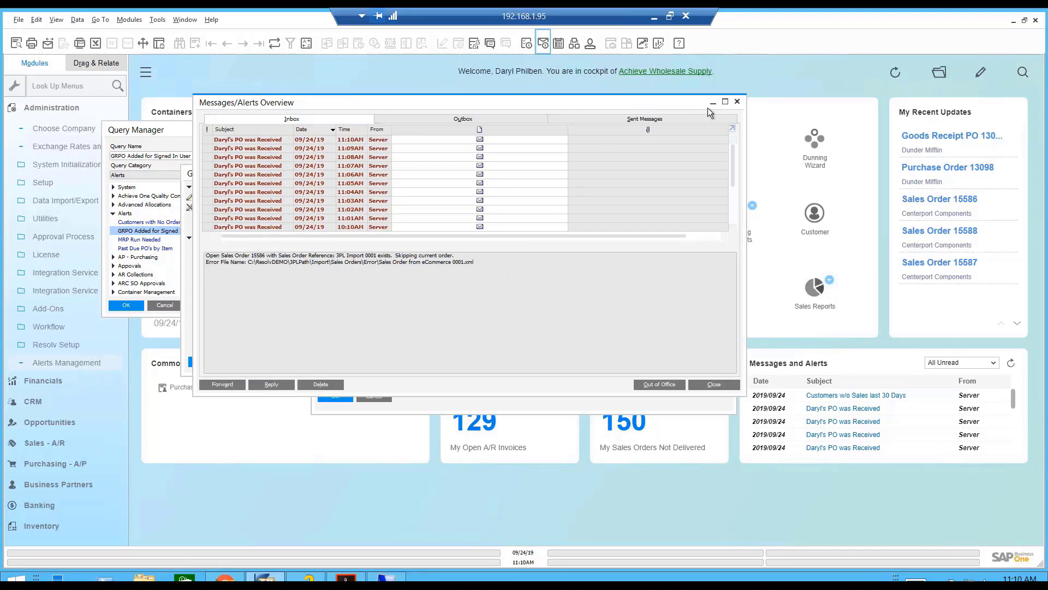
left_click(738, 103)
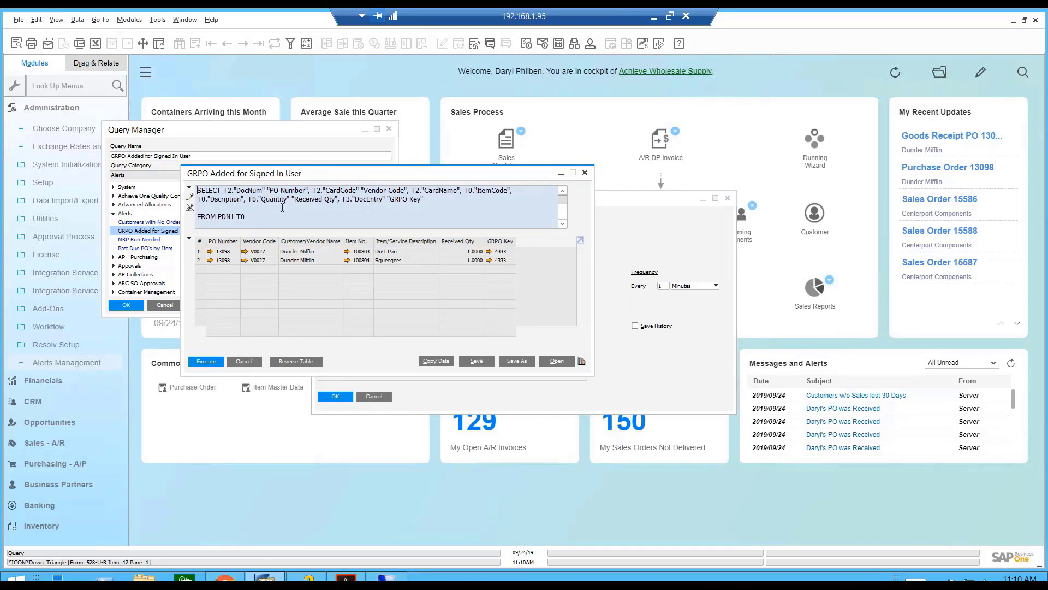
Examine the query's FROM PDN1 clause and the POR1 join conditions on base type, base entry and base line.
left_click(250, 216)
key("Return")
type("INNER JOIN POR1 T1 ON T0.\"BaseType\" = T1.\"ObjType\" AND T0.\"BaseEntry\" = T1.\"DocEntry\" AND T0.\"BaseLine\"")
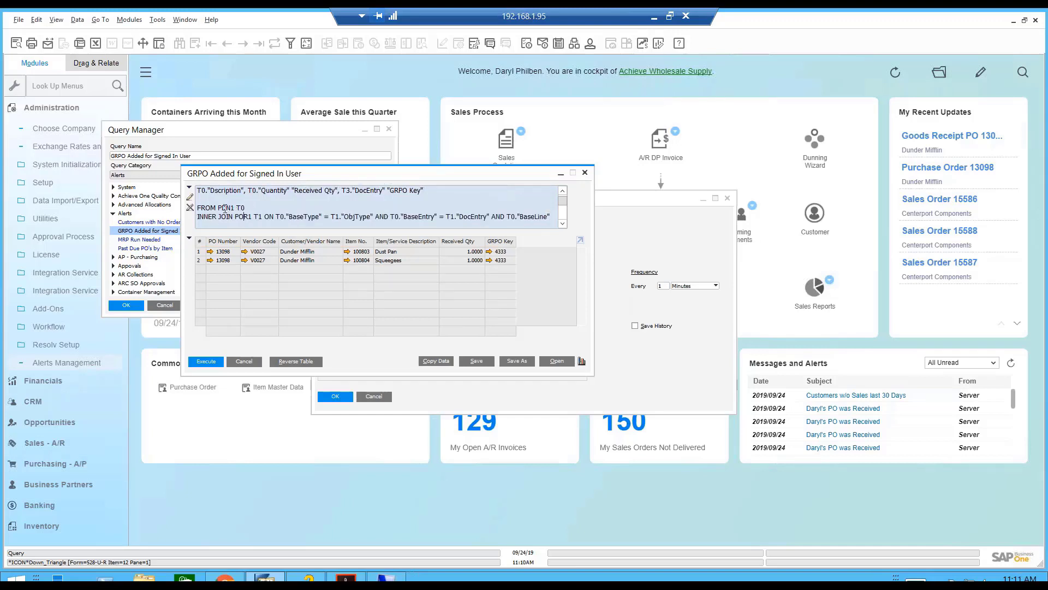
left_click(258, 209)
key("Down")
key("Down")
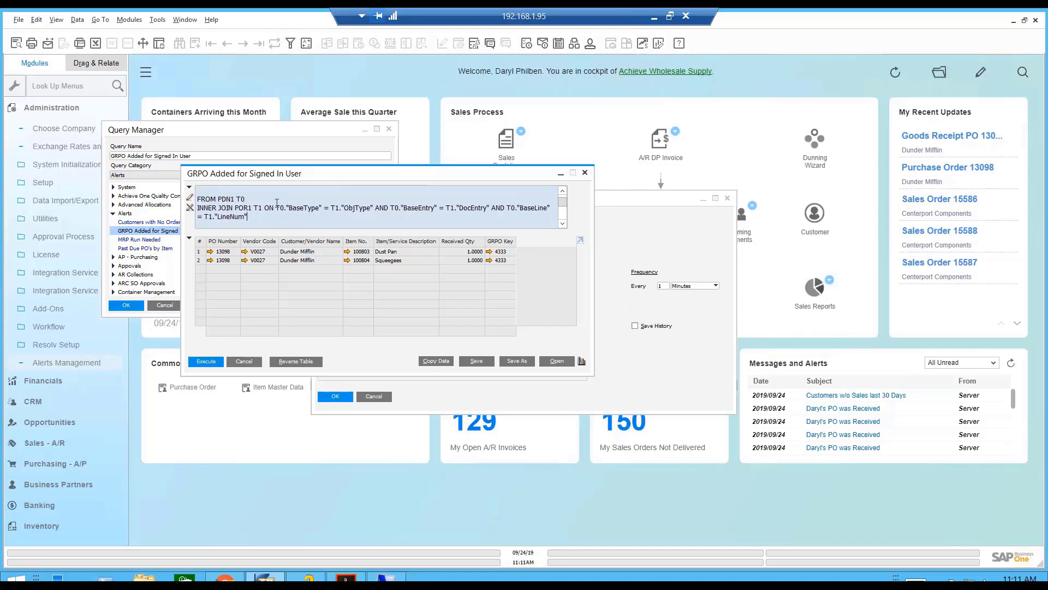
left_click_drag(276, 207, 312, 206)
left_click_drag(495, 205, 448, 215)
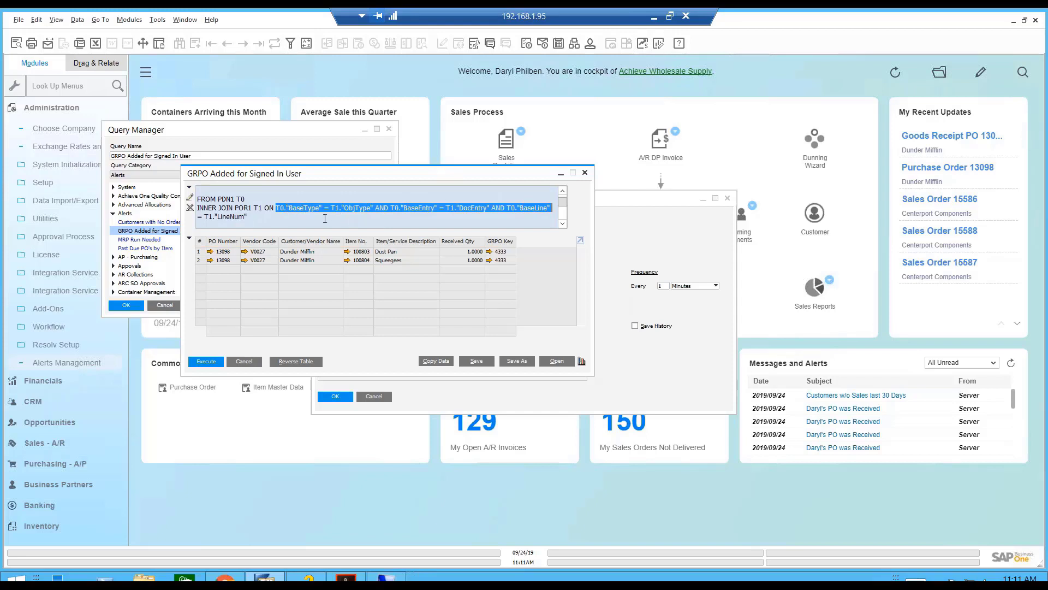
Read through the query's OPOR and OPDN joins down to the WHERE conditions on UserSign and CreateDate.
left_click(253, 217)
type("INNER JOIN OPOR T2 ON T1.\"DocEntry\" = T2.\"DocEntry\"")
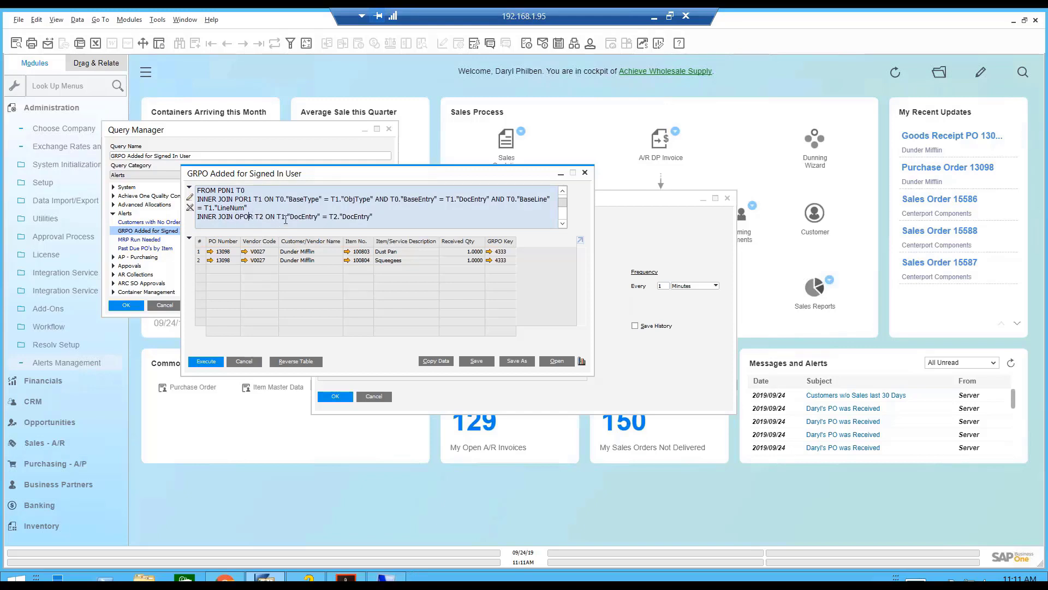
type("INNER JOIN OPDN T3 ON T0.\"DocEntry\" = T3.\"DocEntry\"")
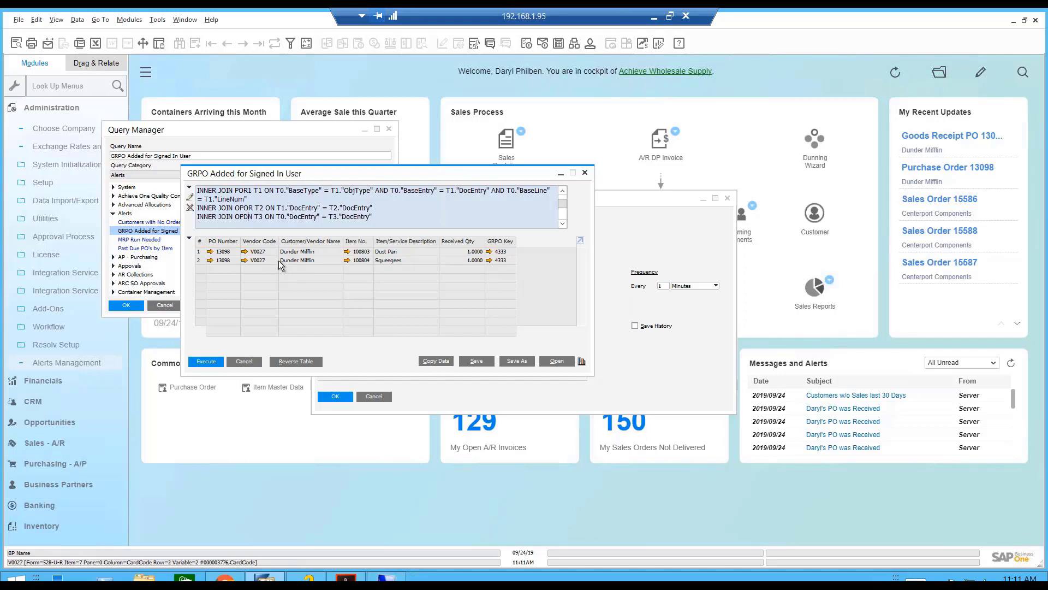
left_click(315, 223)
key("Down")
key("Down")
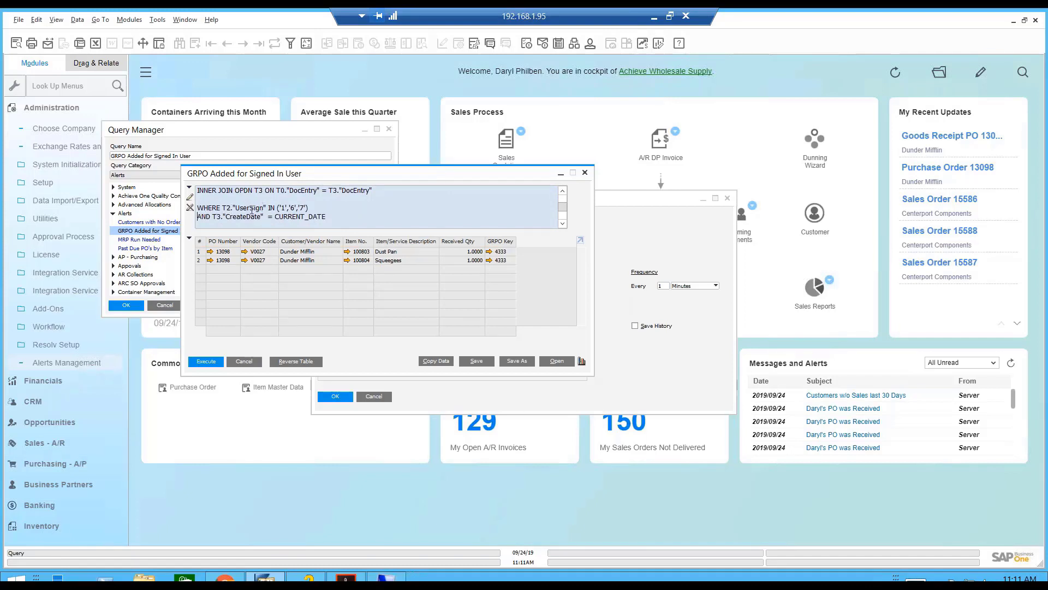
Open the Query Generator and load the OPOR table to list its fields.
left_click(156, 20)
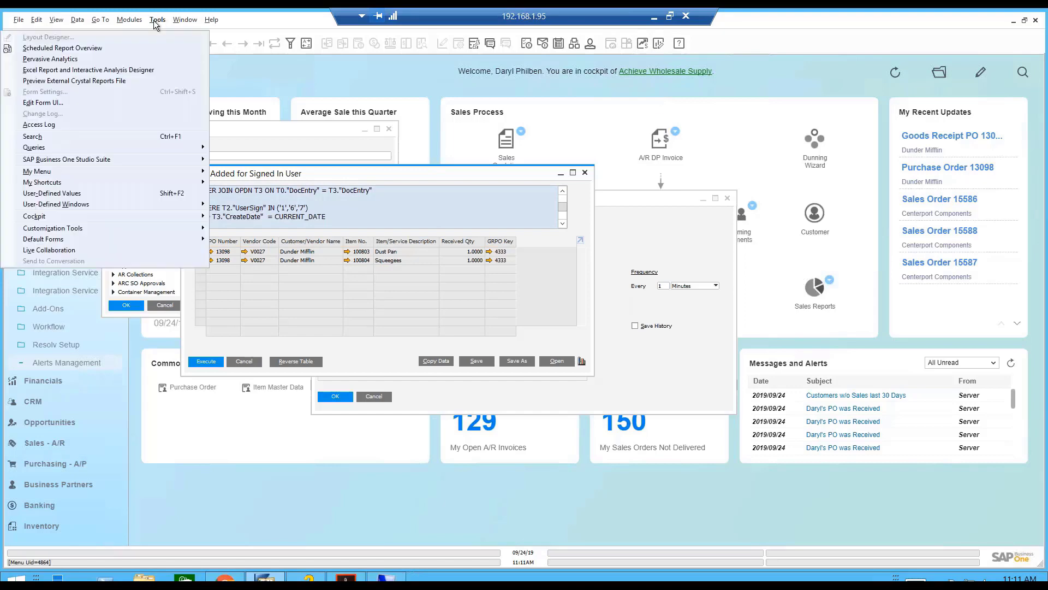
mouse_move(114, 146)
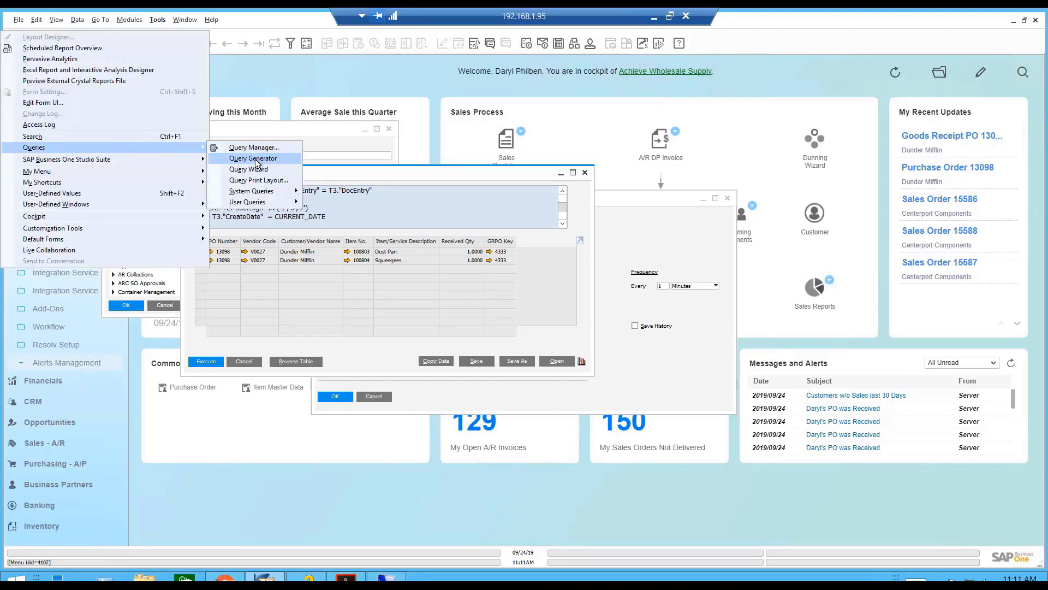
left_click(254, 159)
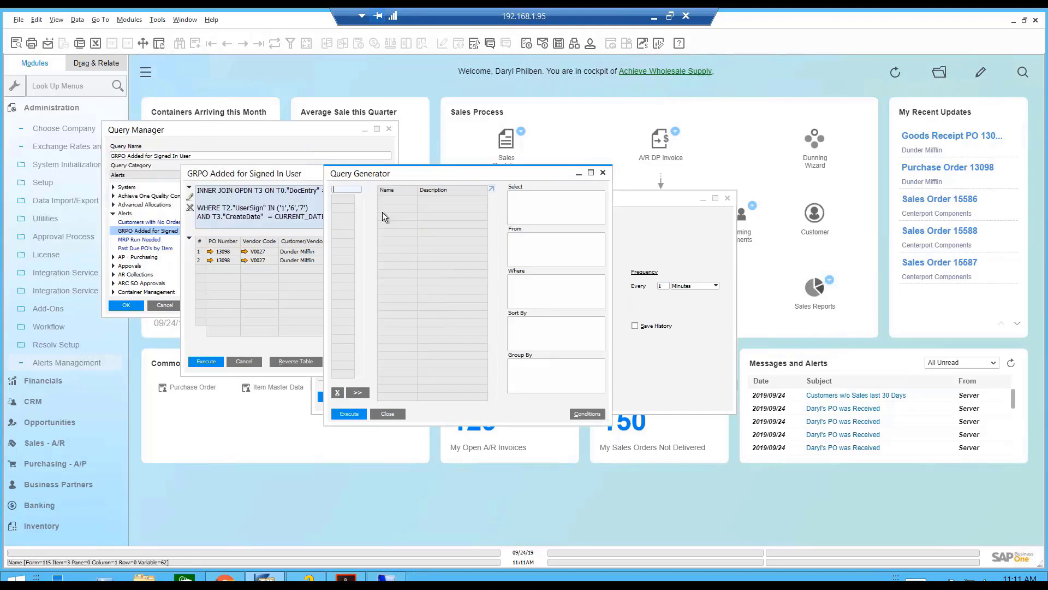
type("OPOR")
key("Tab")
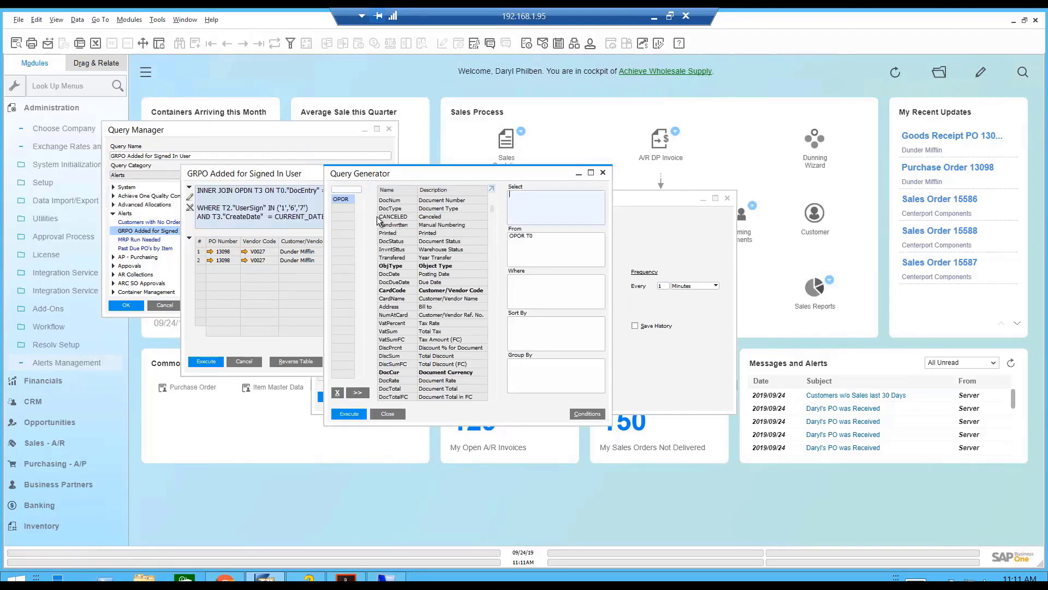
Sort the OPOR fields to find UserSign, join the OUSR table to check the link, and close the generator.
double_click(391, 190)
mouse_move(494, 208)
left_mouse_down()
mouse_move(494, 268)
mouse_move(500, 215)
left_mouse_up()
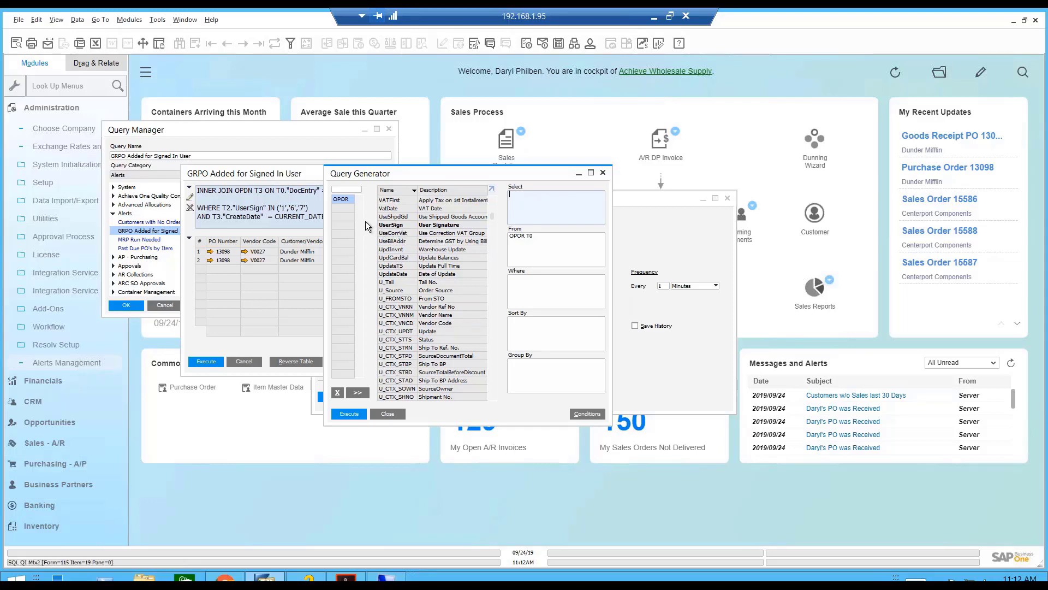
left_click_drag(338, 200, 336, 208)
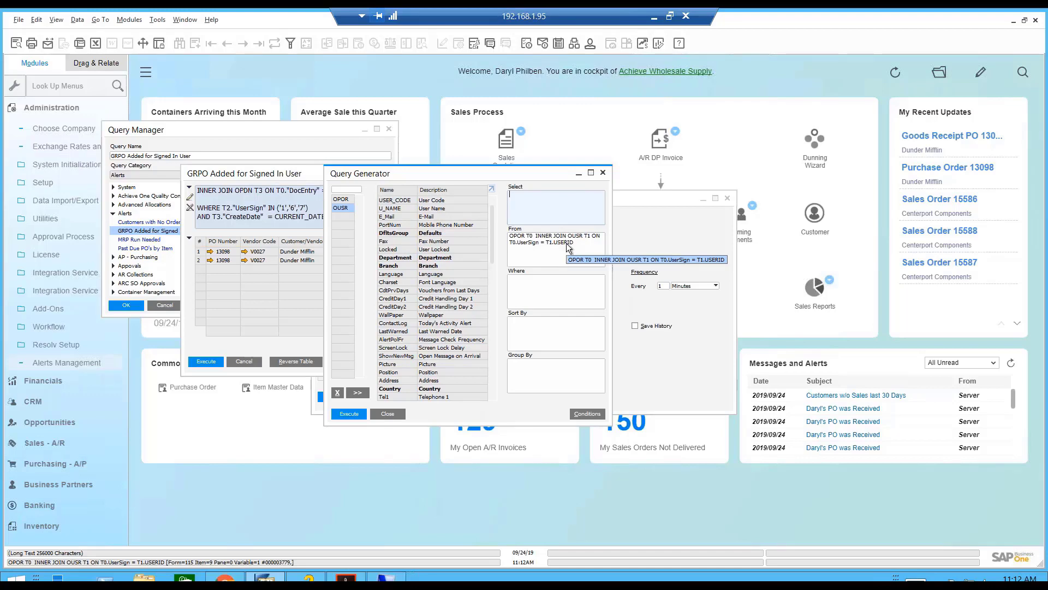
left_click(389, 414)
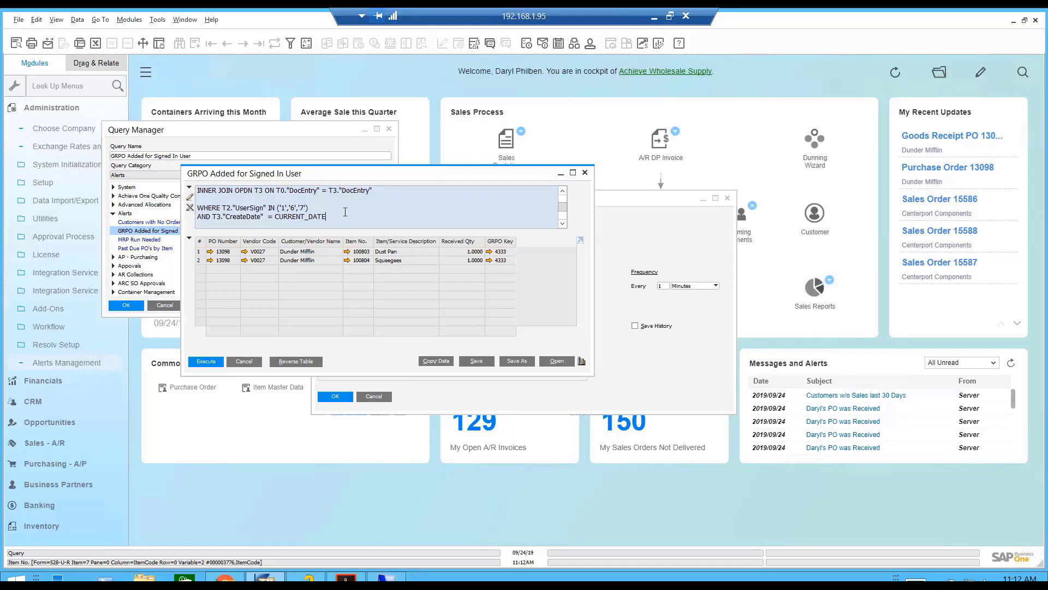
Examine the query's CreateTS condition, including the CASE expression that builds the time from HOUR, MINUTE and ADD_SECONDS.
key("Return")
type("AND T3.\"CreateTS\" >")
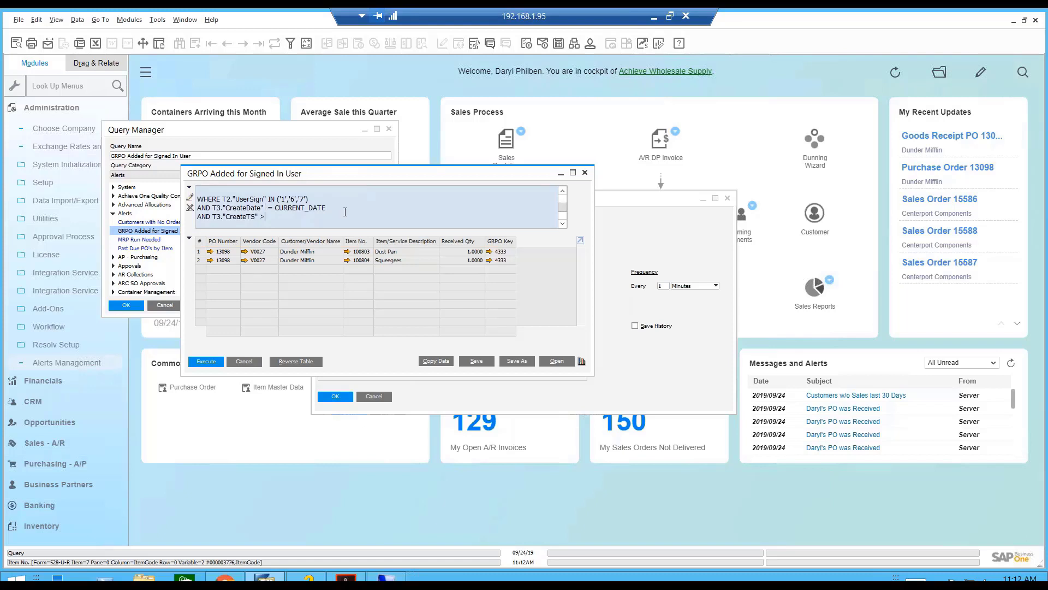
key("Return")
type("(HOUR(NOW()) ||")
key("Return")
type("CASE")
key("Down")
key("Down")
key("Down")
key("Down")
key("Down")
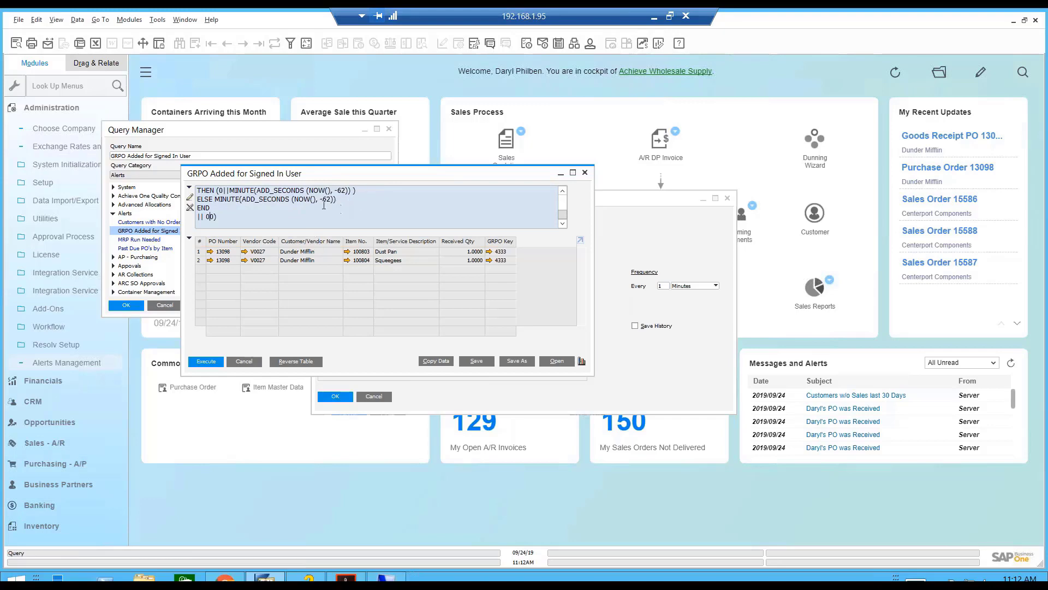
scroll(258, 212, "up", 2)
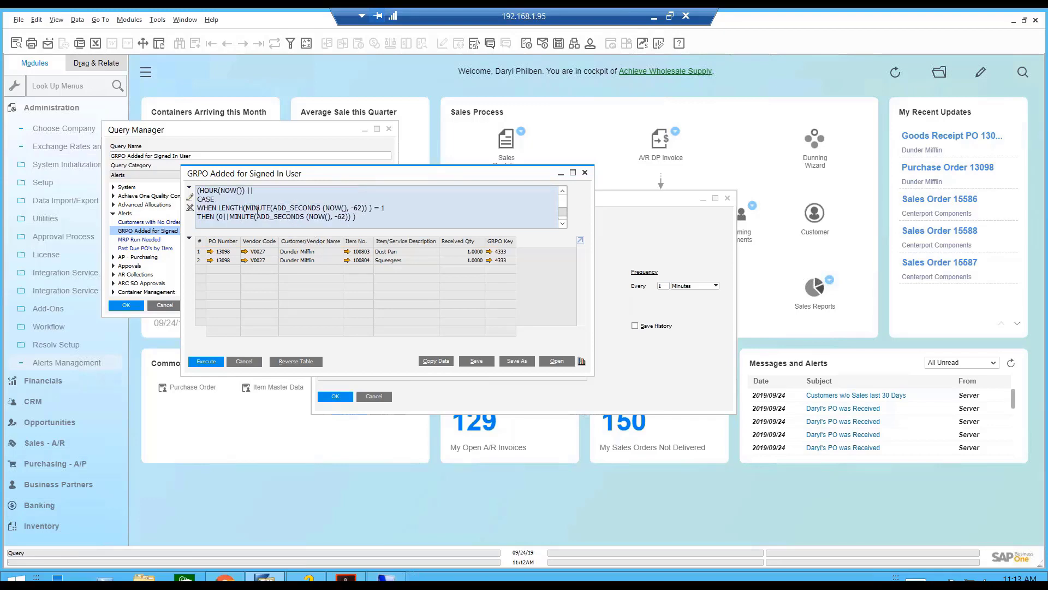
scroll(258, 212, "down", 2)
scroll(259, 212, "up", 1)
scroll(259, 213, "up", 2)
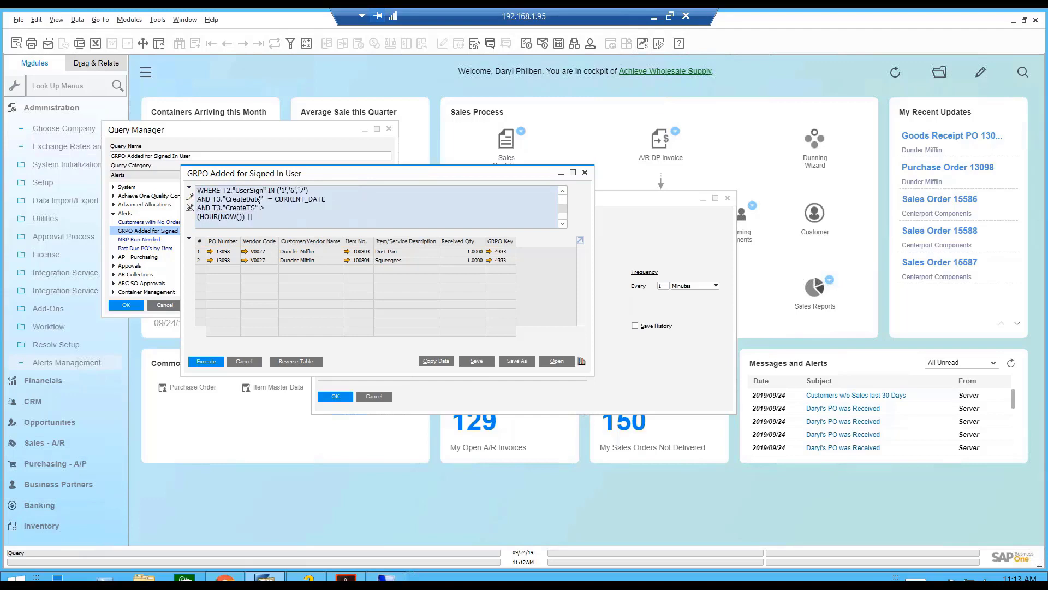
scroll(257, 210, "down", 1)
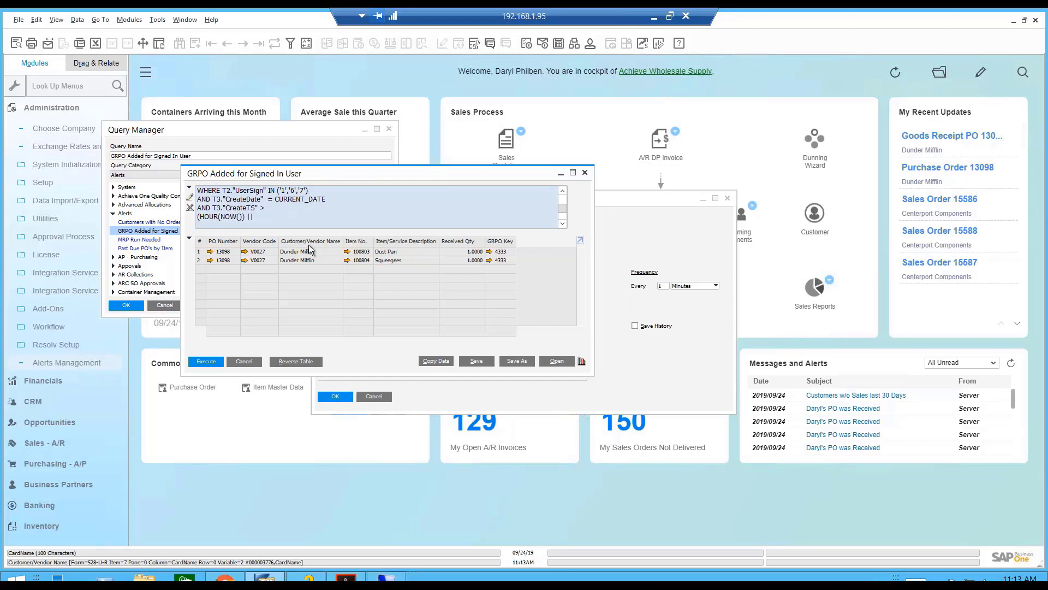
Close the query, review the PO was Received message in the alerts inbox, and close the Query Manager.
left_click(587, 173)
left_click(836, 408)
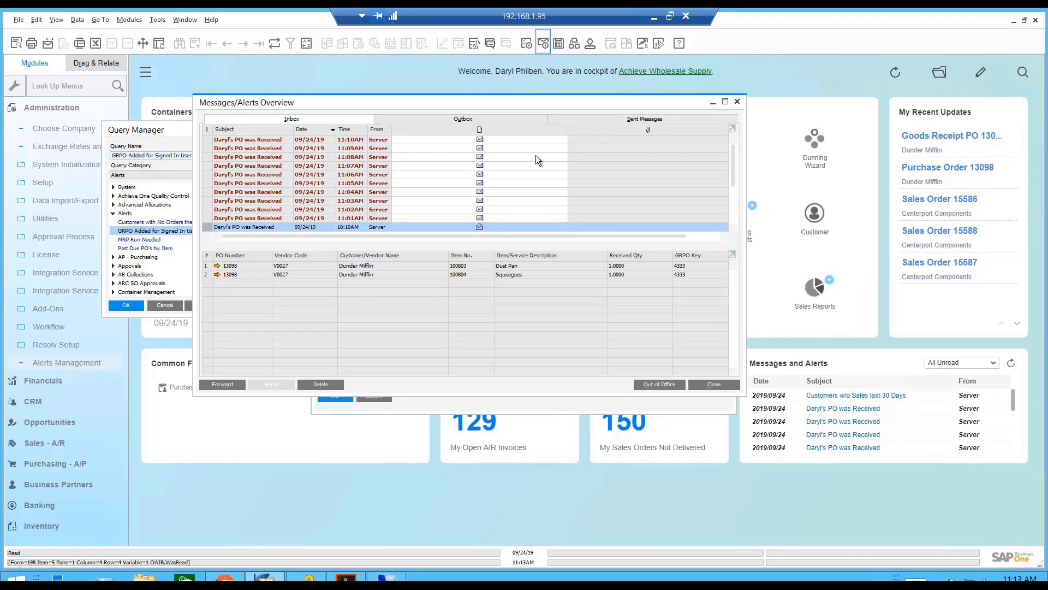
left_click(737, 102)
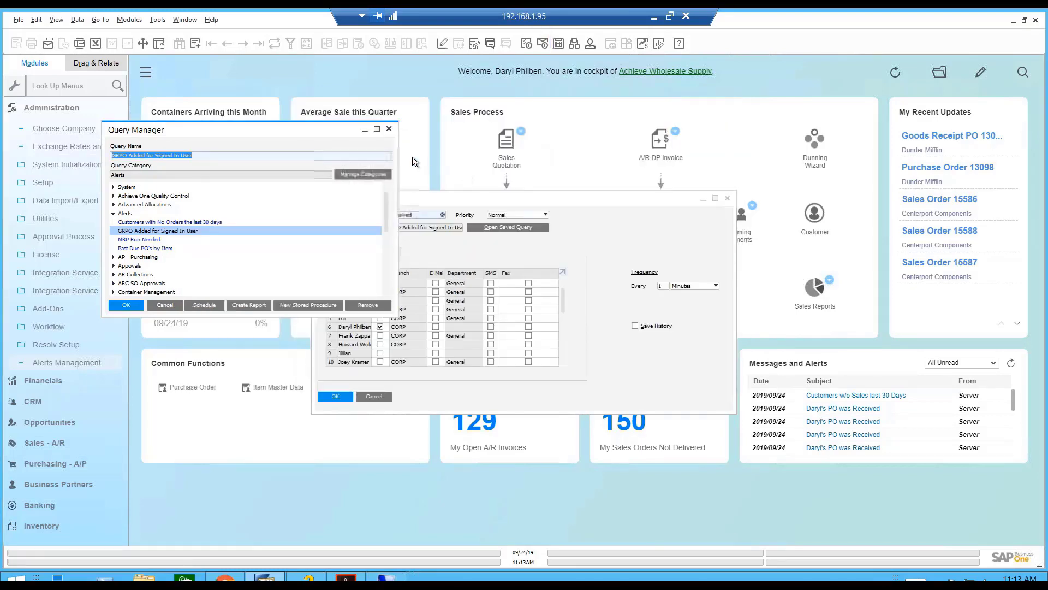
left_click(388, 129)
Try to deactivate the PO was Received alert and update it, discarding the unsaved change when leaving the record.
left_click(323, 228)
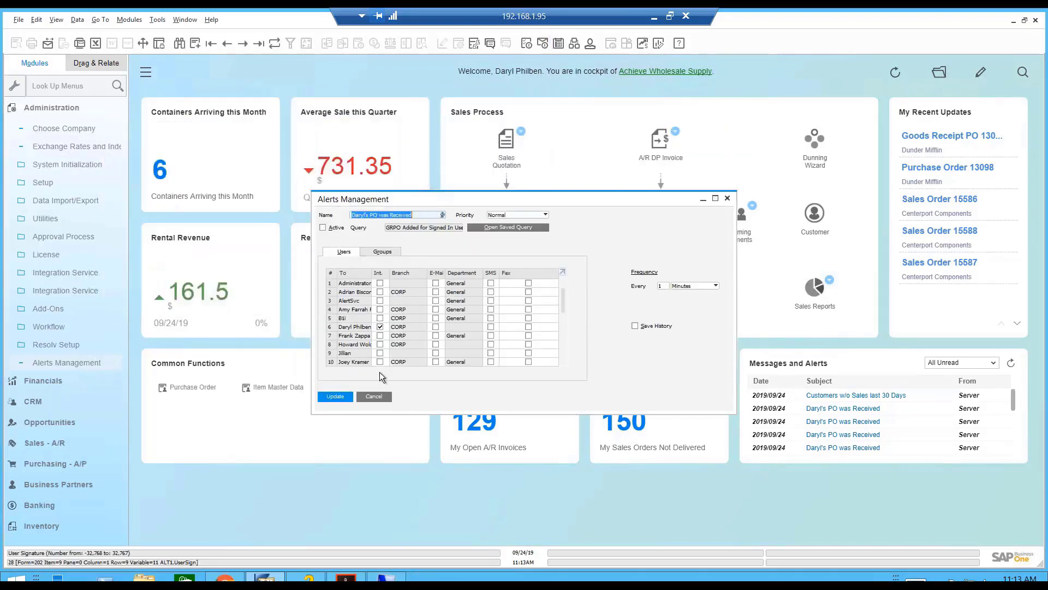
left_click(335, 396)
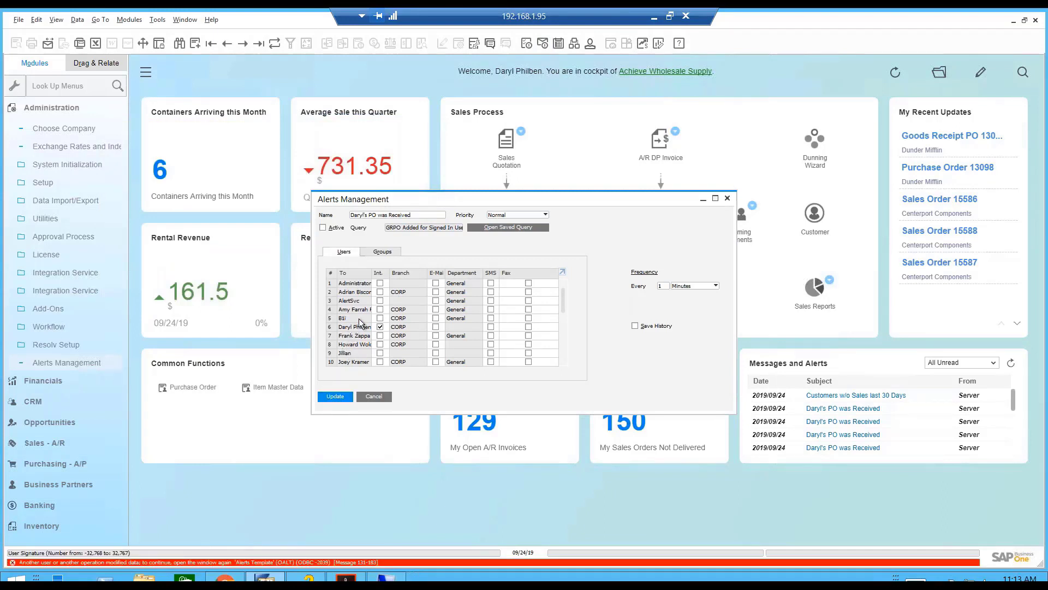
left_click(242, 47)
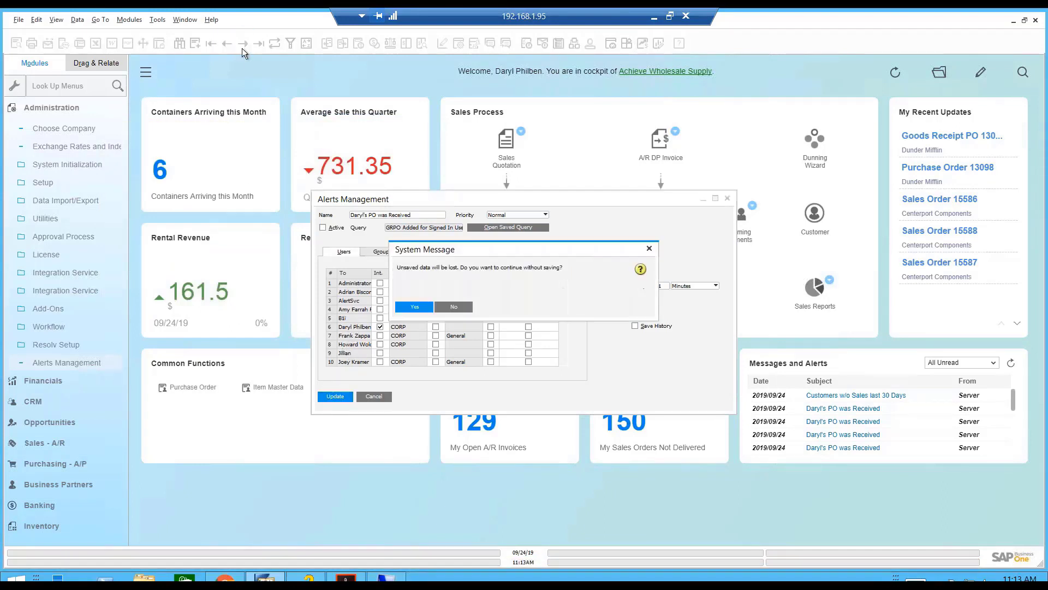
left_click(411, 307)
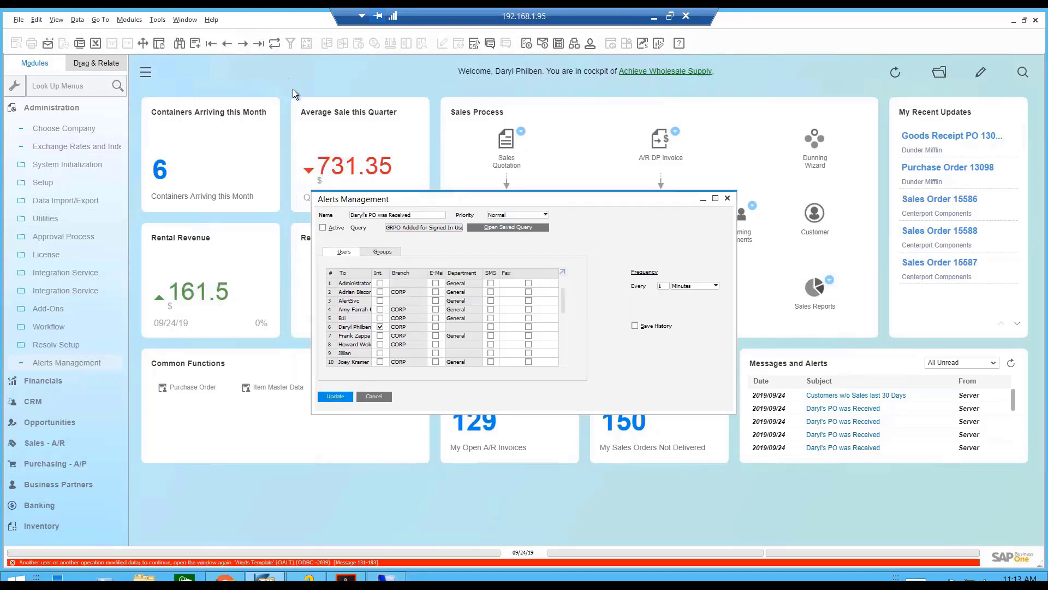
Go to the Customers w/o Sales last 30 Days alert and review the customer list in its inbox message.
left_click(243, 45)
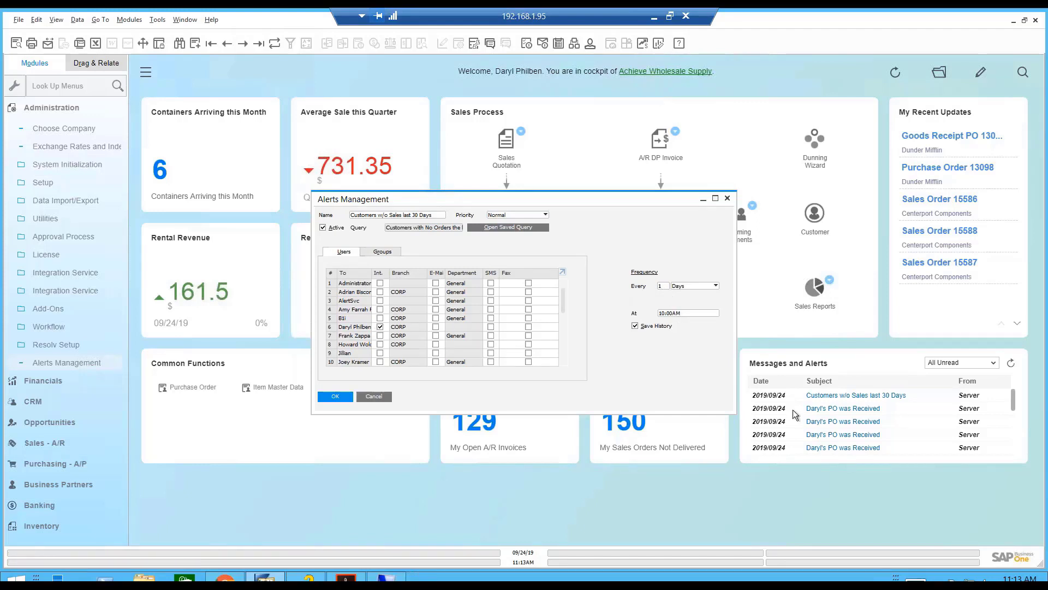
left_click(827, 394)
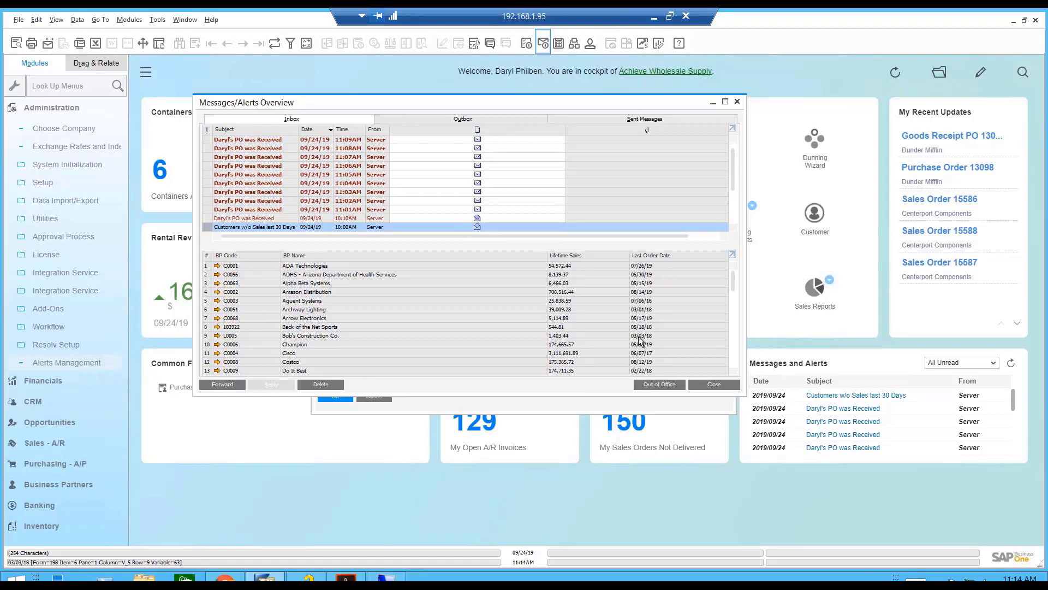
left_click(739, 103)
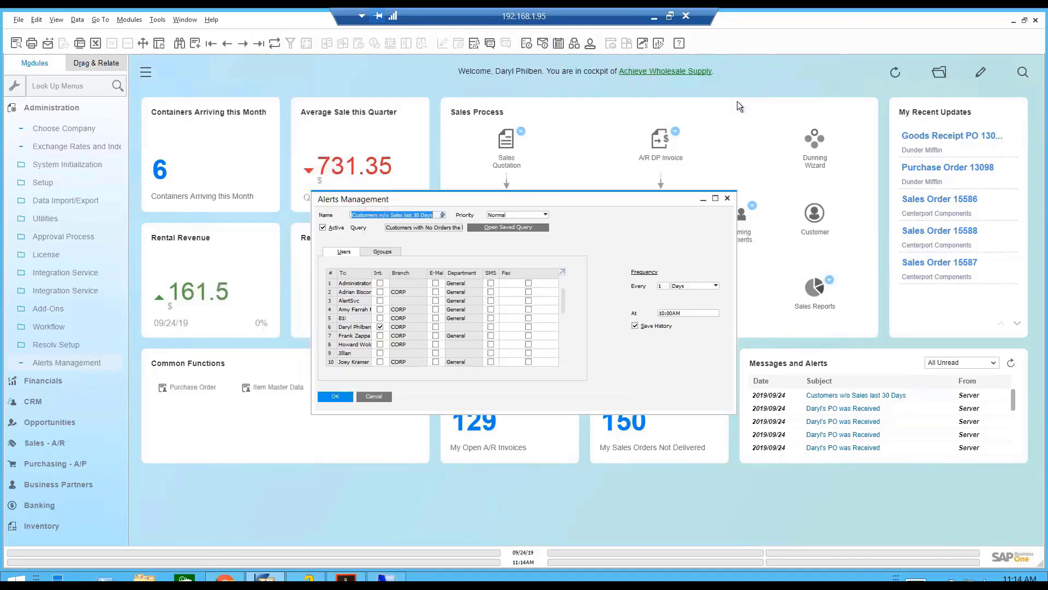
Open the Customers with No Orders the last 30 days query from the Alerts category, examine its SQL and results, and close it.
left_click(470, 45)
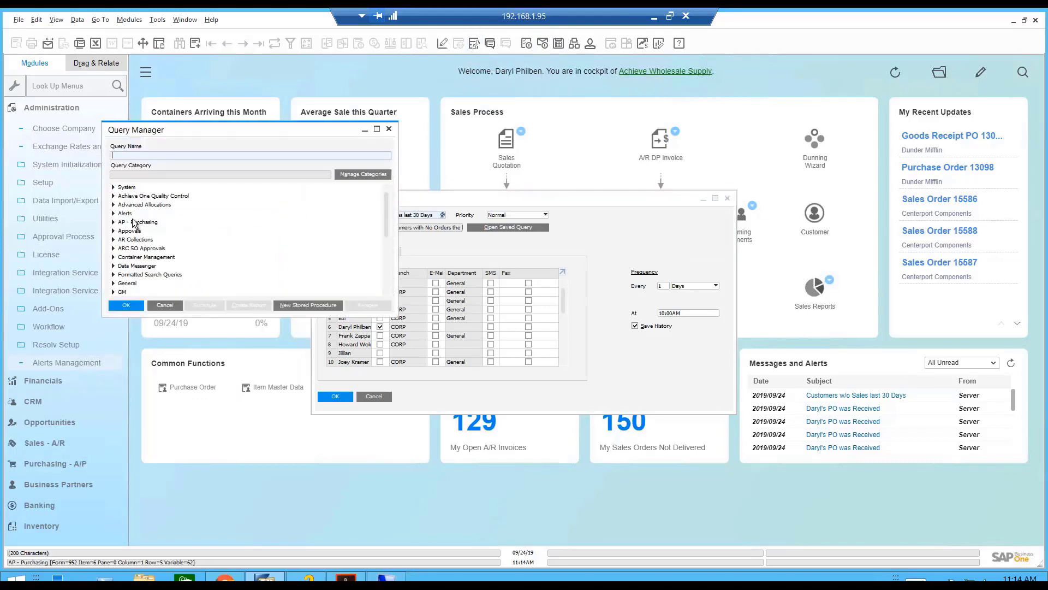
left_click(114, 213)
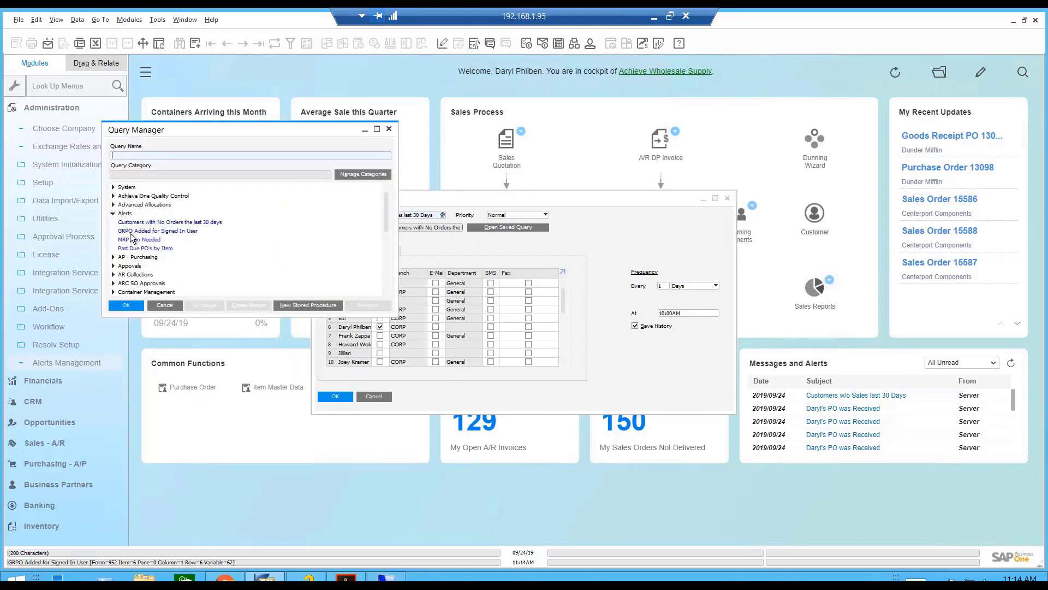
double_click(153, 221)
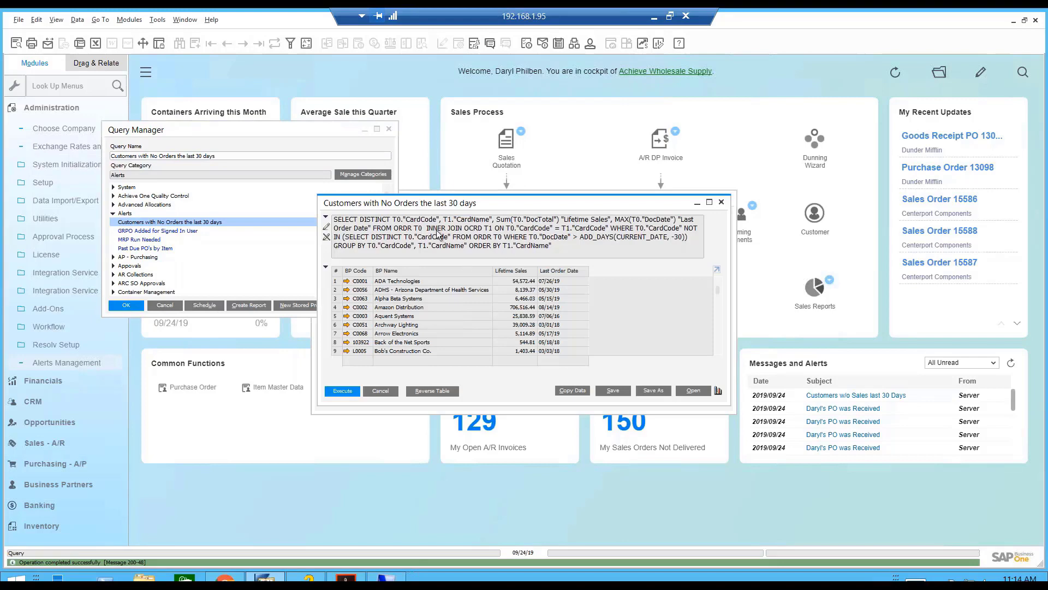
left_click(495, 217)
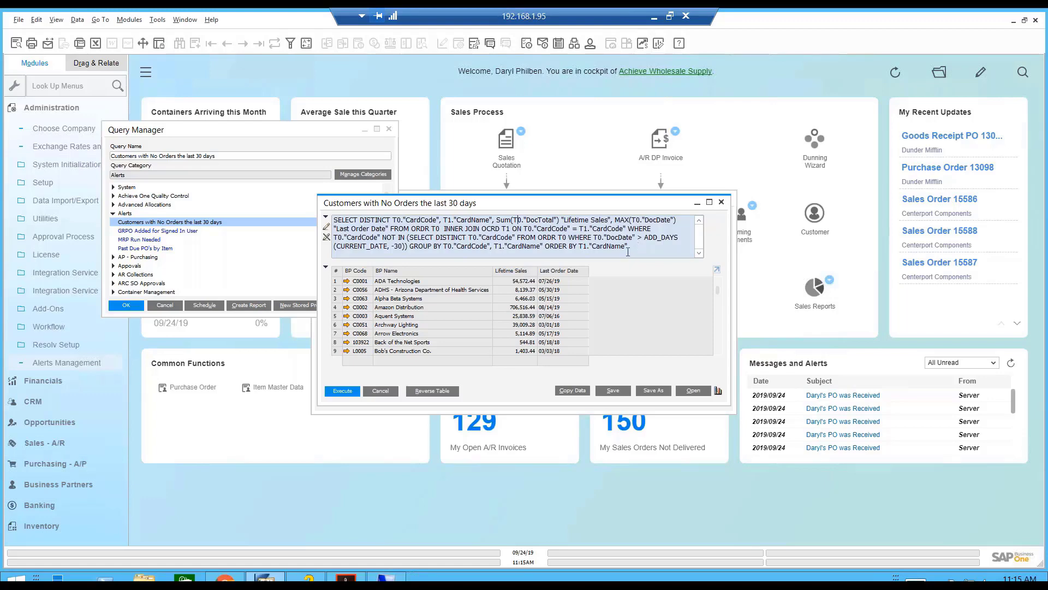
left_click(395, 392)
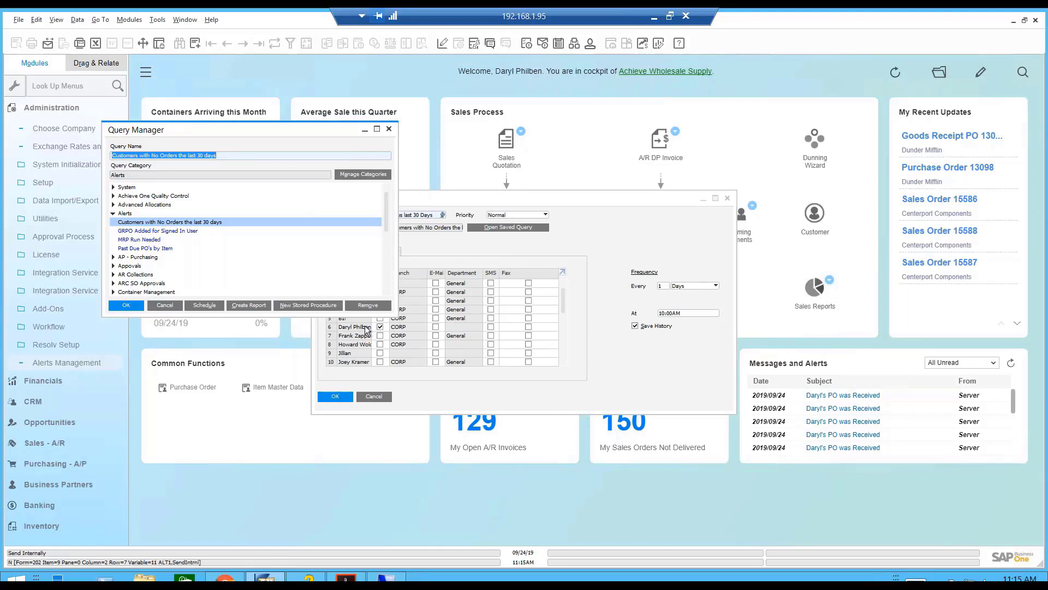
Review the MRP Run Needed query's SQL and output, and close the query.
left_click(143, 240)
double_click(142, 240)
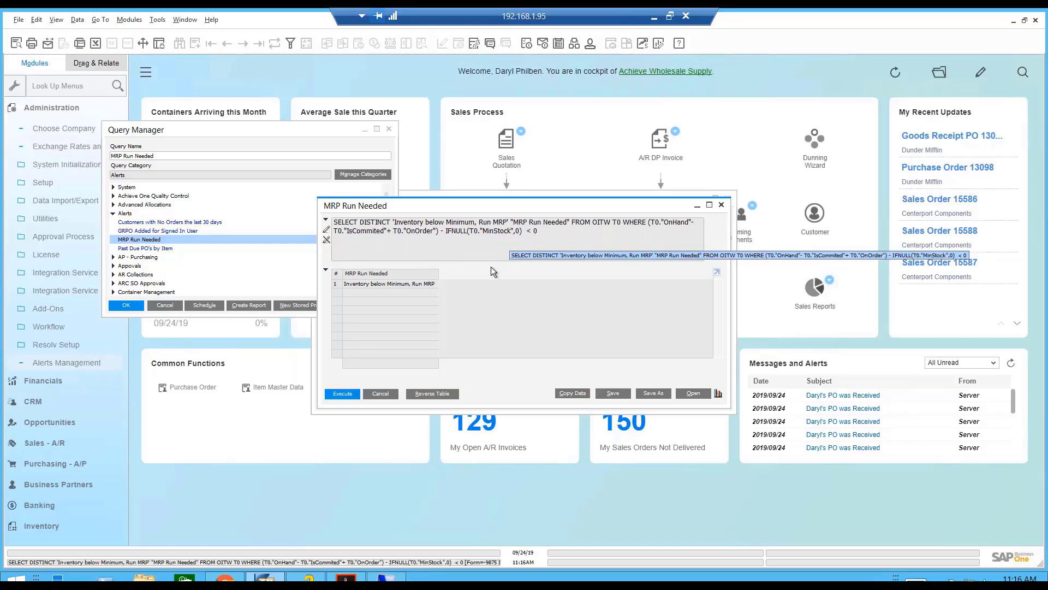
left_click(382, 392)
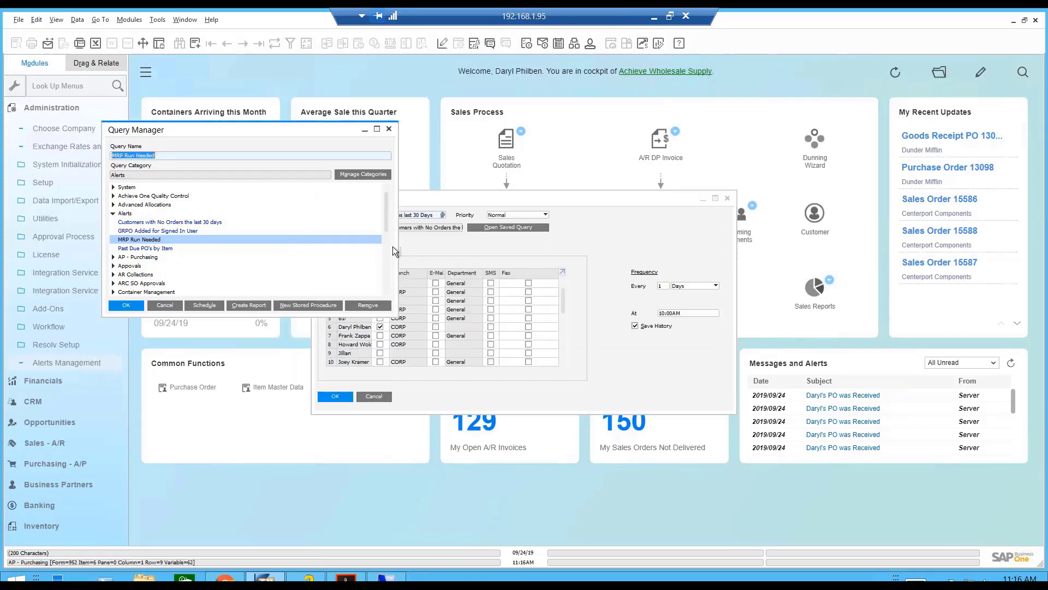
Close Alerts Management and open the Sales Order Payments Terms differ from Customer Master query from the Appovals category in the Query Manager.
left_click(112, 214)
left_click(374, 396)
left_click_drag(235, 130, 448, 121)
left_click(326, 221)
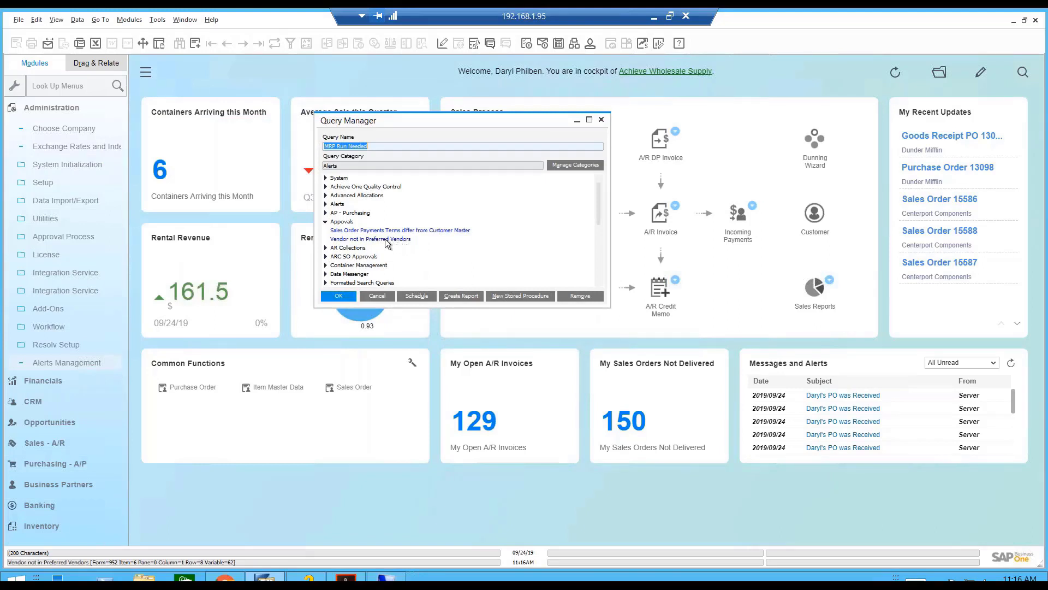
double_click(389, 230)
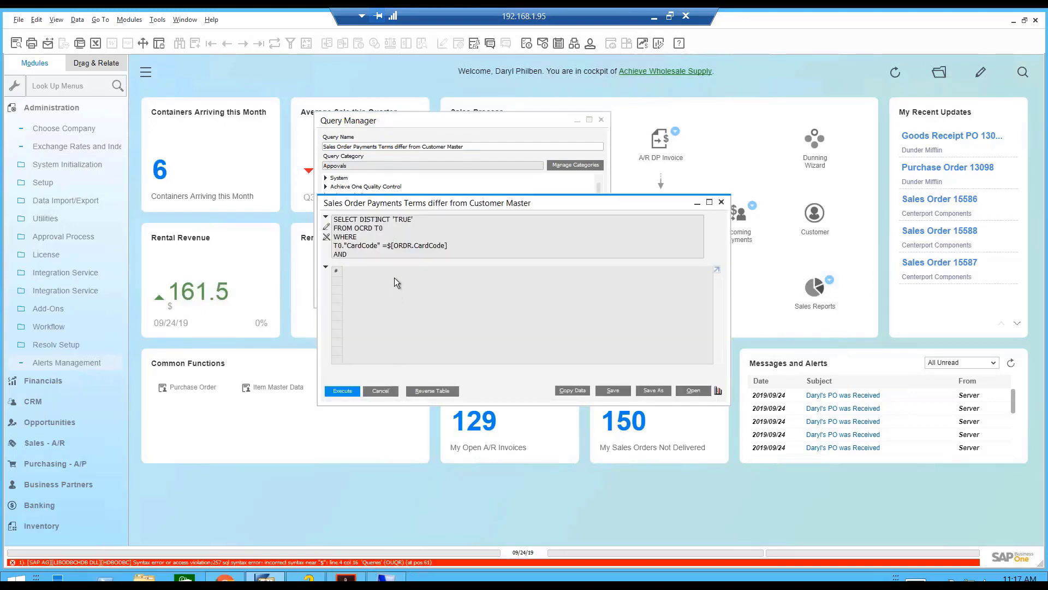
Examine the approval query's CardCode and GroupNum conditions and their $[ORDR] field references, and close the query.
left_click(421, 223)
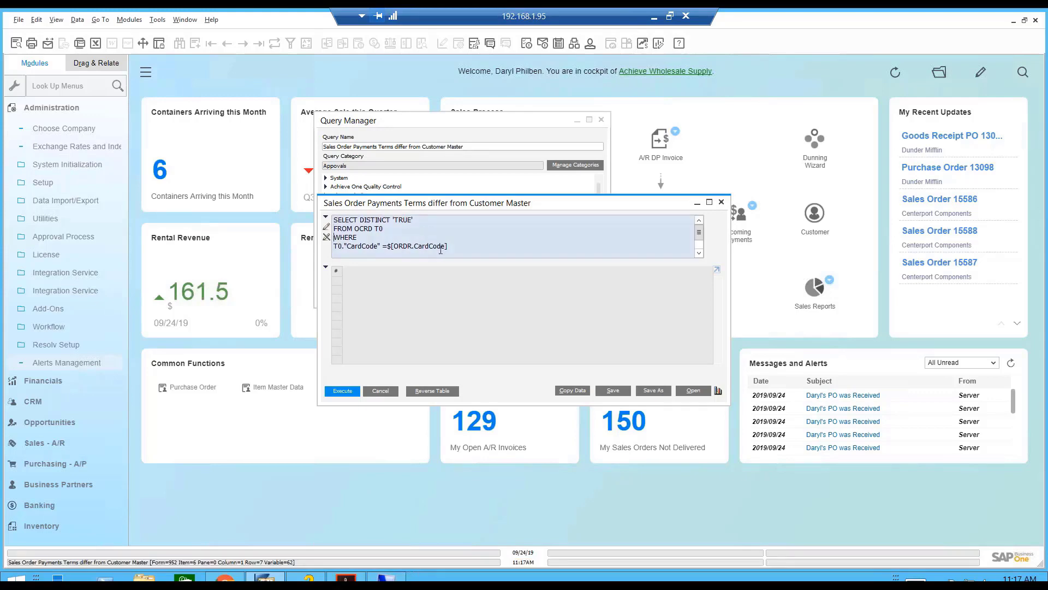
key("Down")
key("Down")
key("Down")
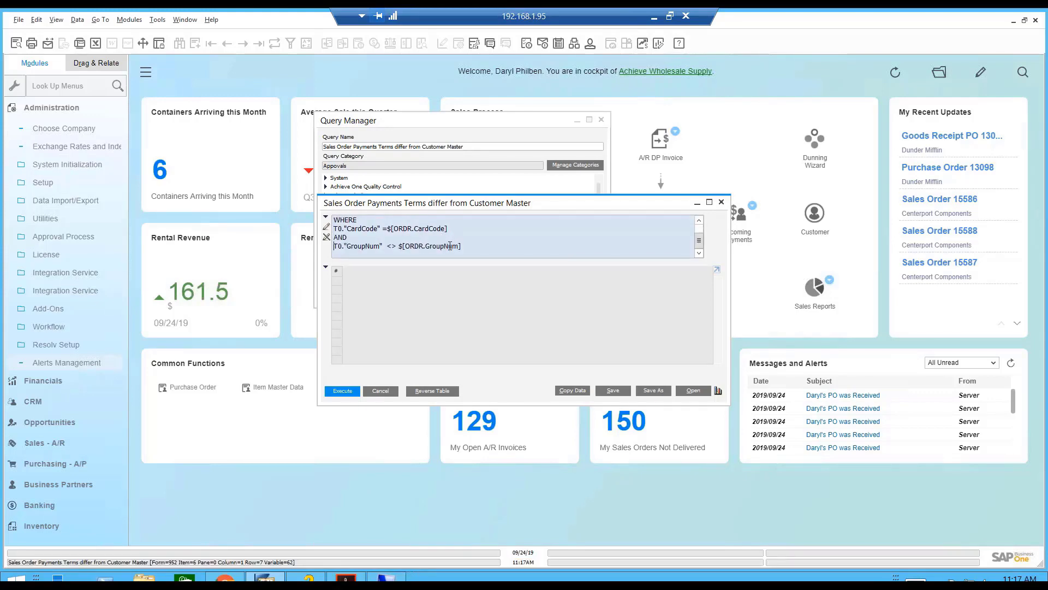
key("Up")
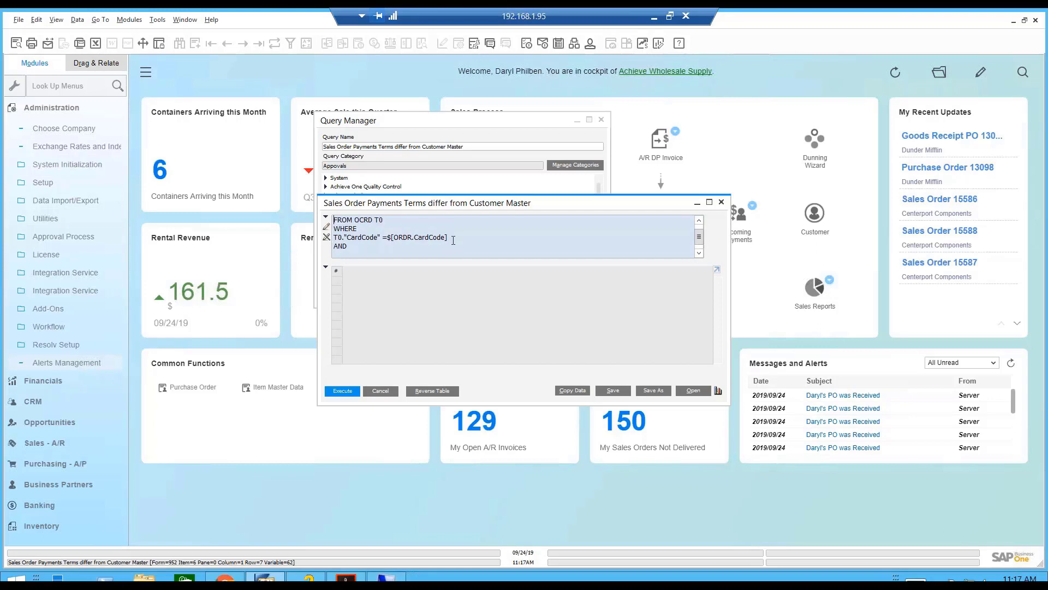
left_click_drag(453, 238, 387, 235)
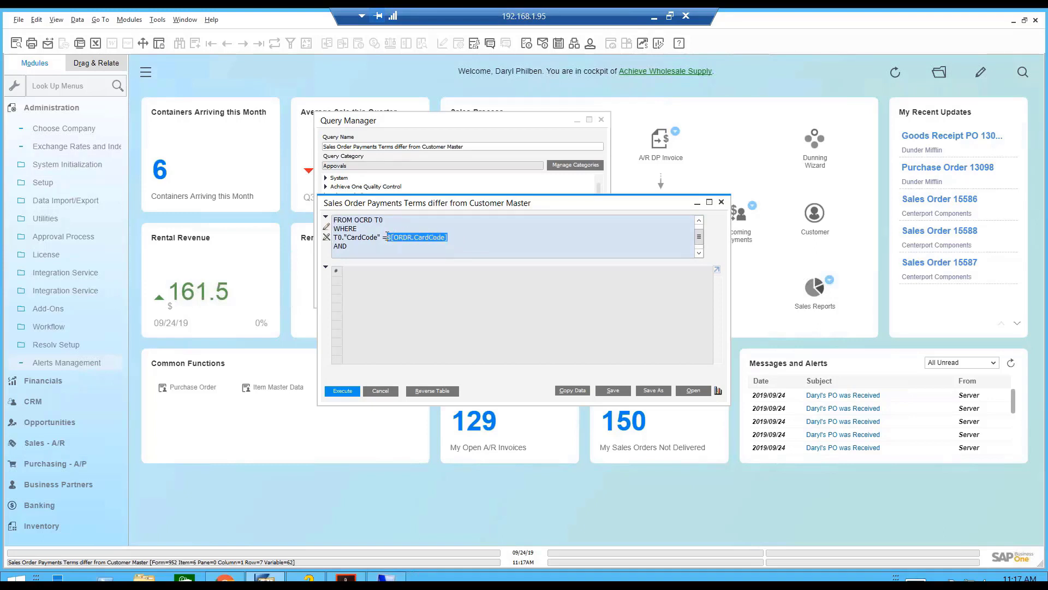
left_click(454, 249)
key("Return")
type("T0.\"GroupNum\"  <> $[ORDR.GroupNum]")
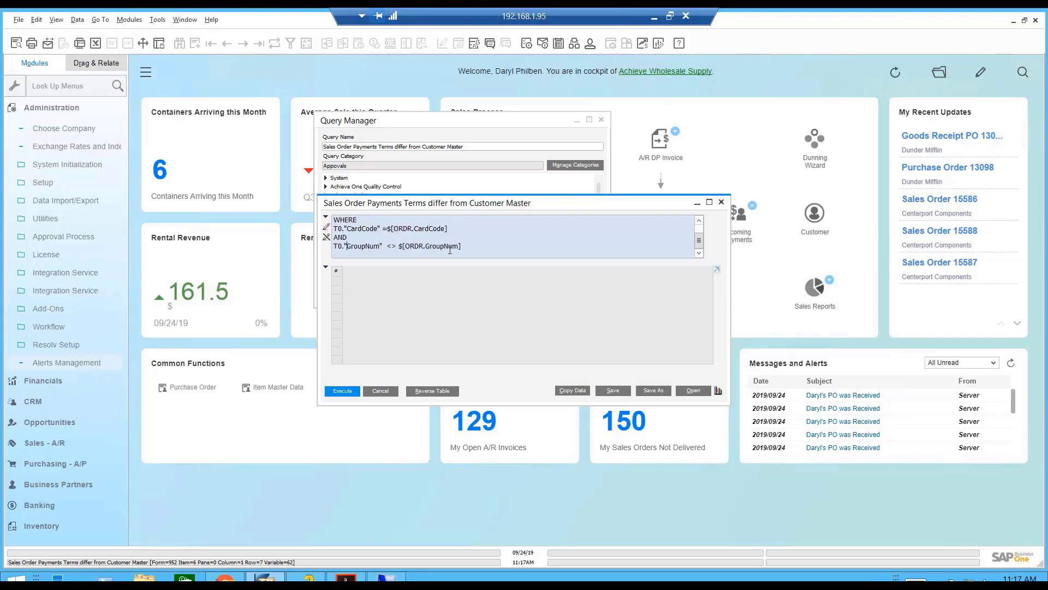
left_click(721, 202)
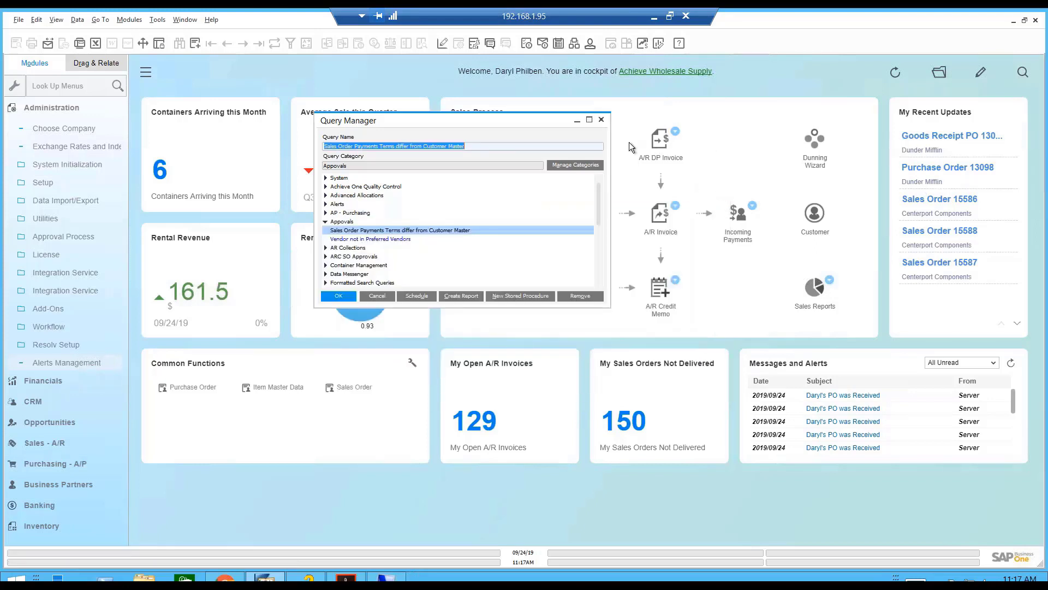
Open a recent Centerport Components sales order and run the Sales Order Payments Terms differ from Customer Master user query on it.
left_click(936, 202)
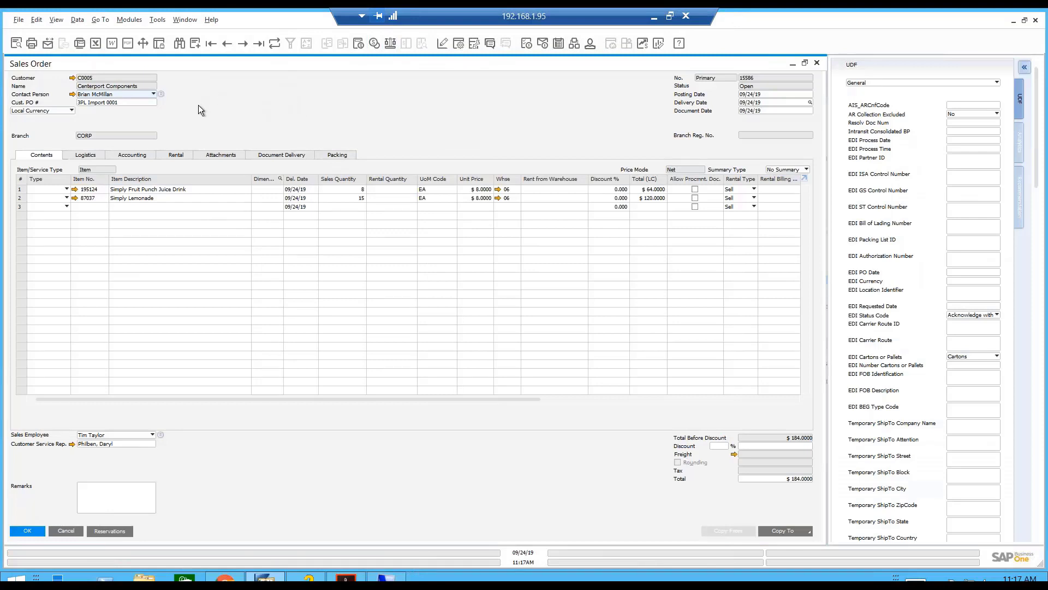
left_click(158, 20)
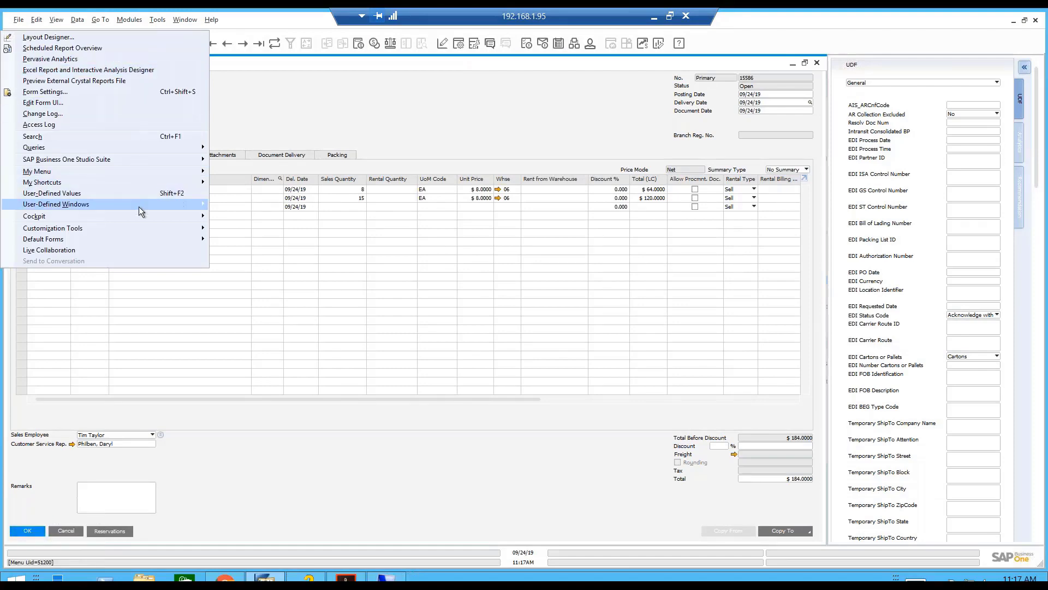
mouse_move(149, 150)
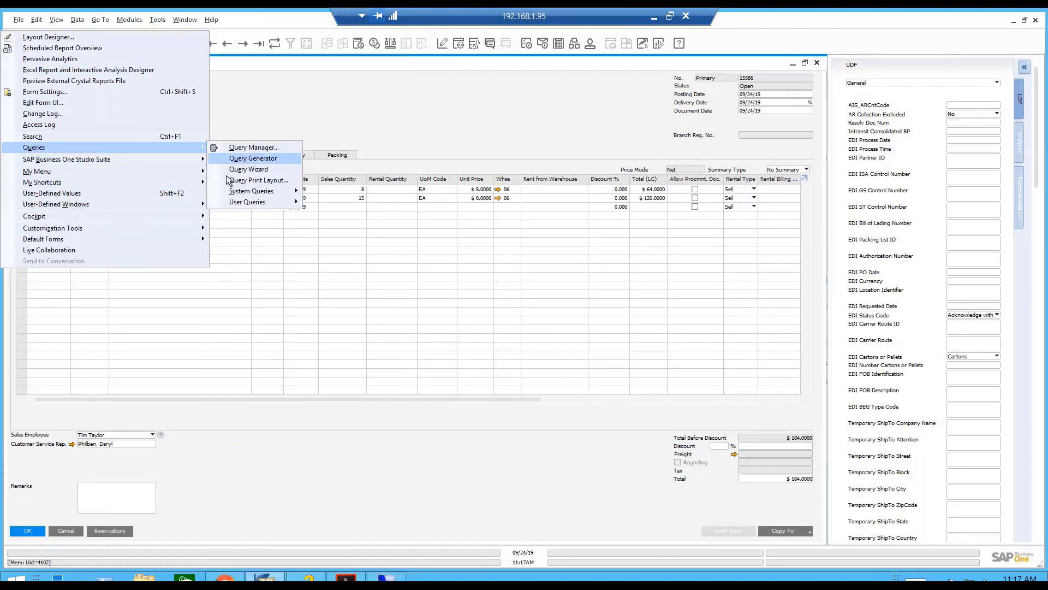
mouse_move(231, 201)
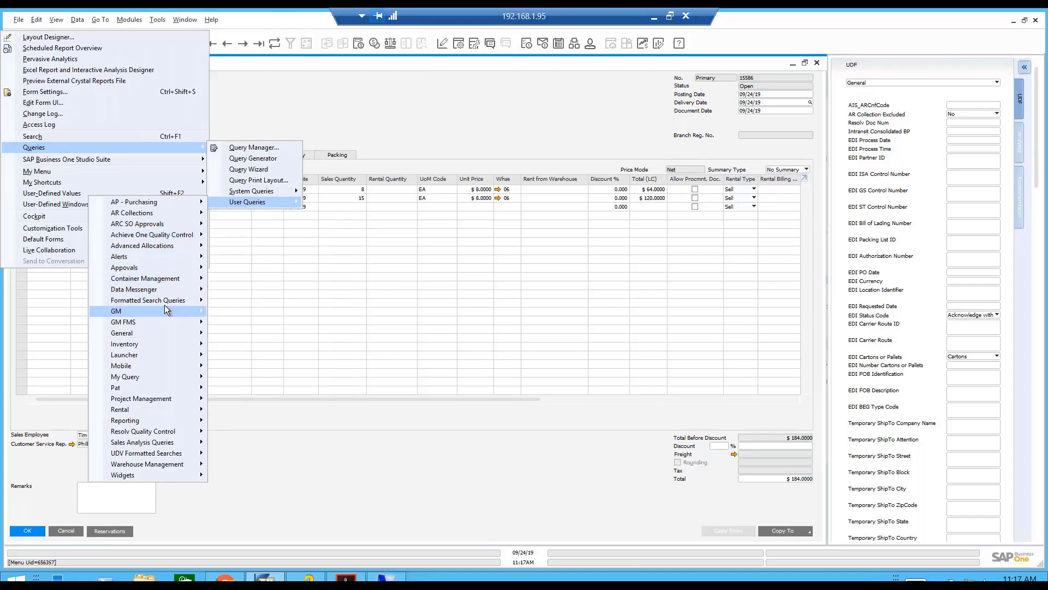
mouse_move(175, 267)
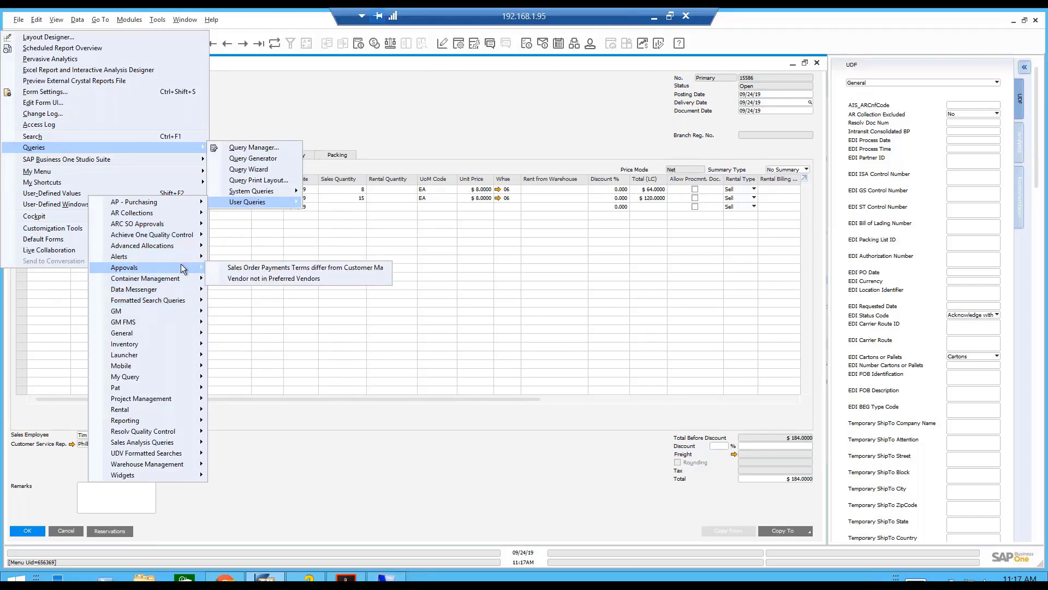
left_click(235, 270)
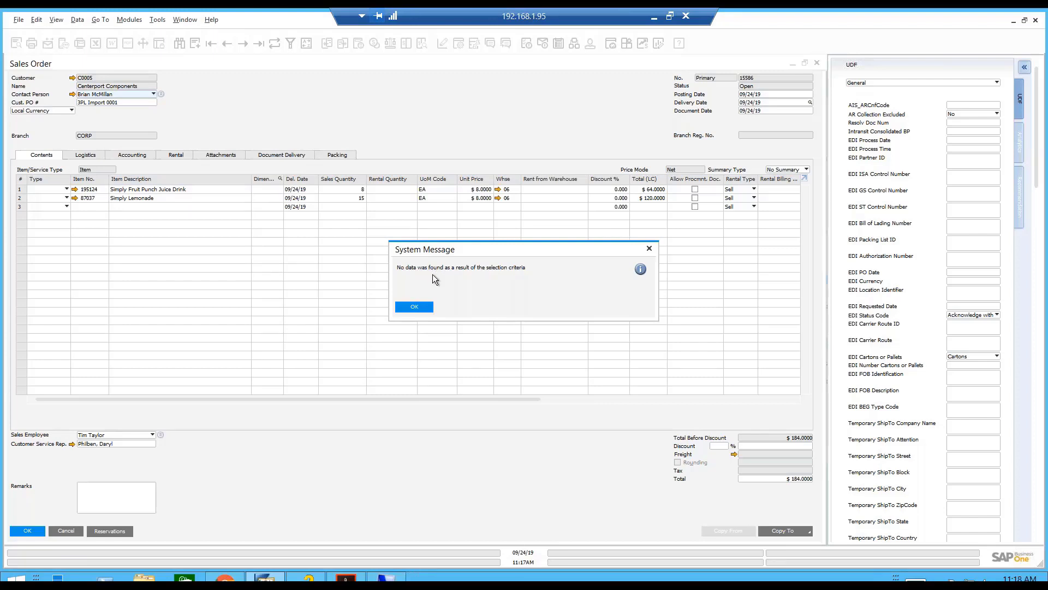
left_click(418, 304)
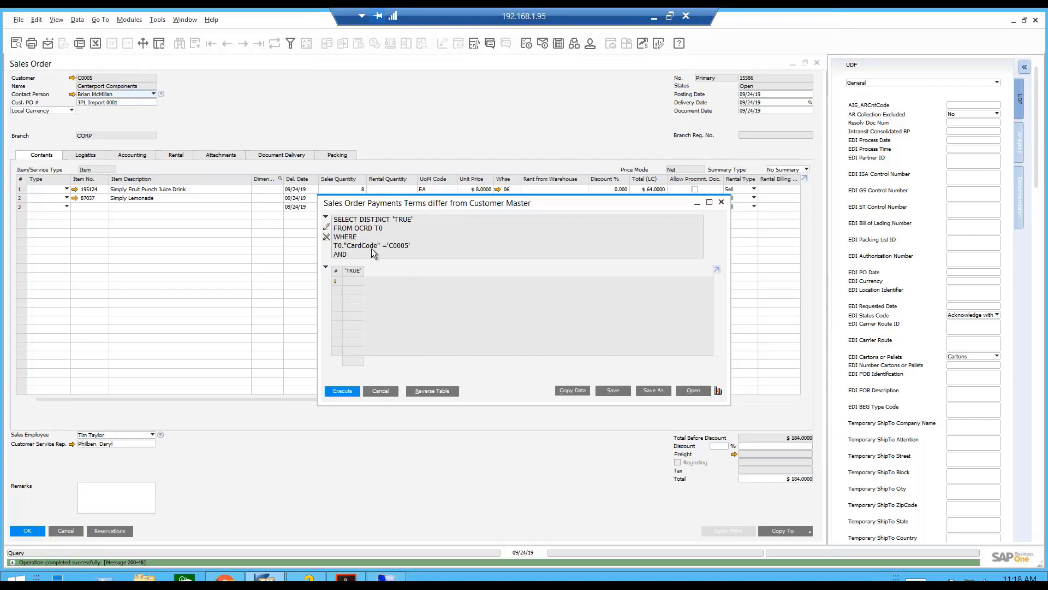
Review the values substituted for CardCode and GroupNum in the executed query, and close it.
left_click(408, 245)
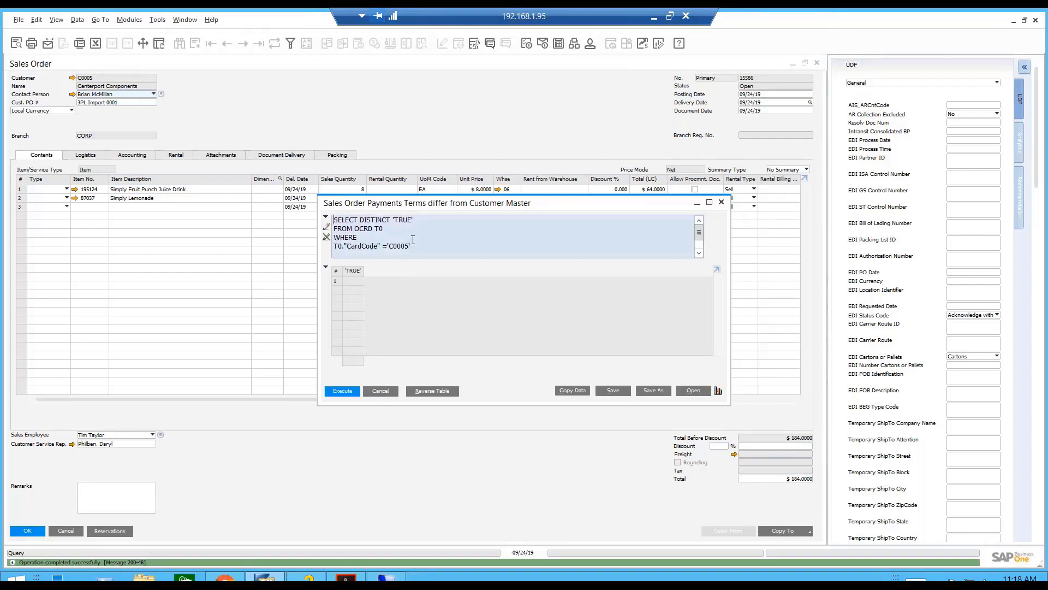
scroll(413, 239, "down", 1)
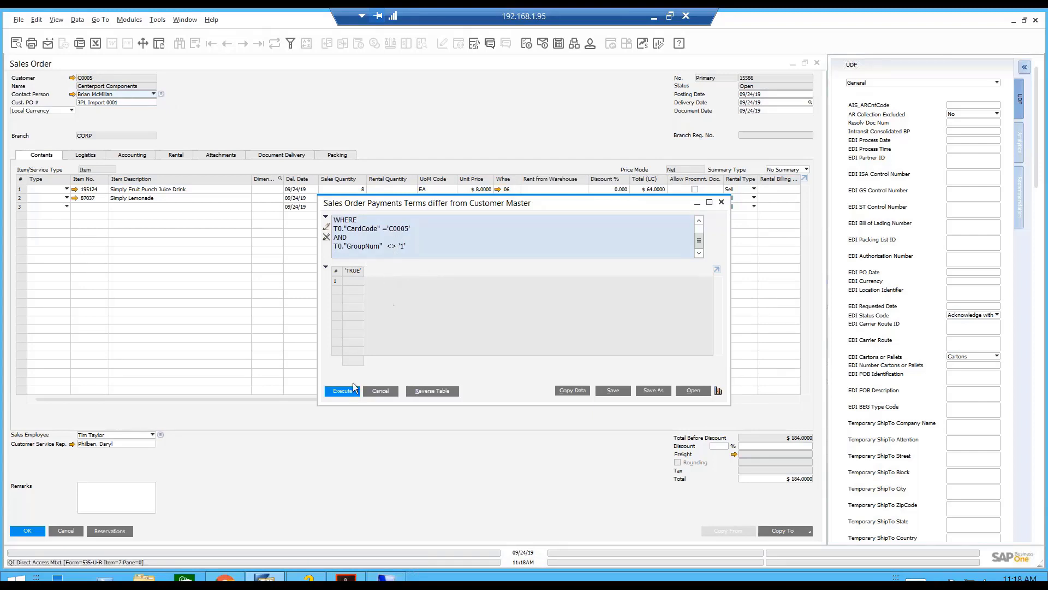
left_click(377, 391)
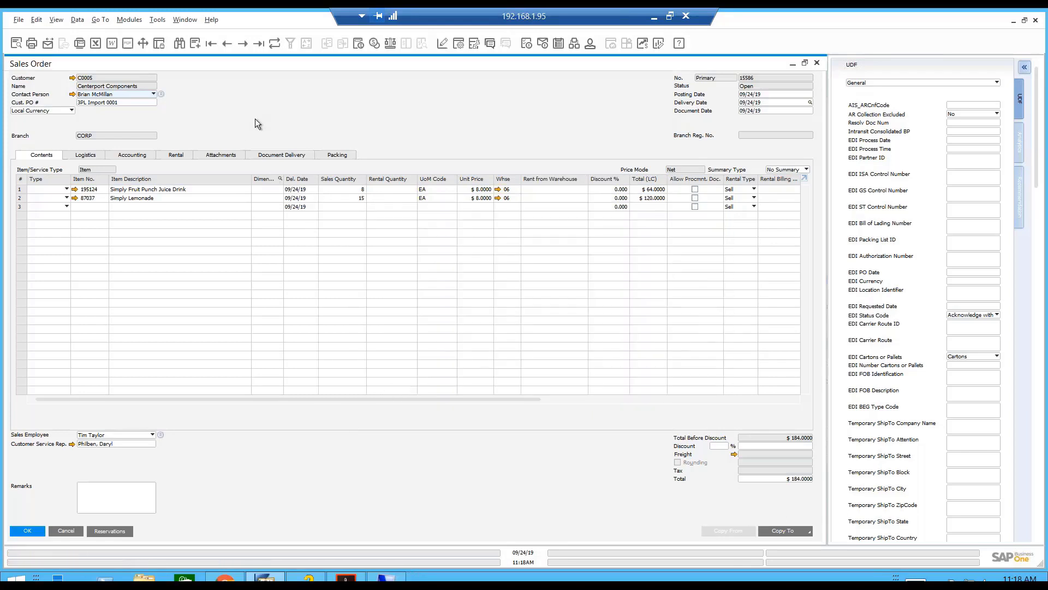
Start a new sales order for Centerport Components and fill in its first item line.
left_click(198, 43)
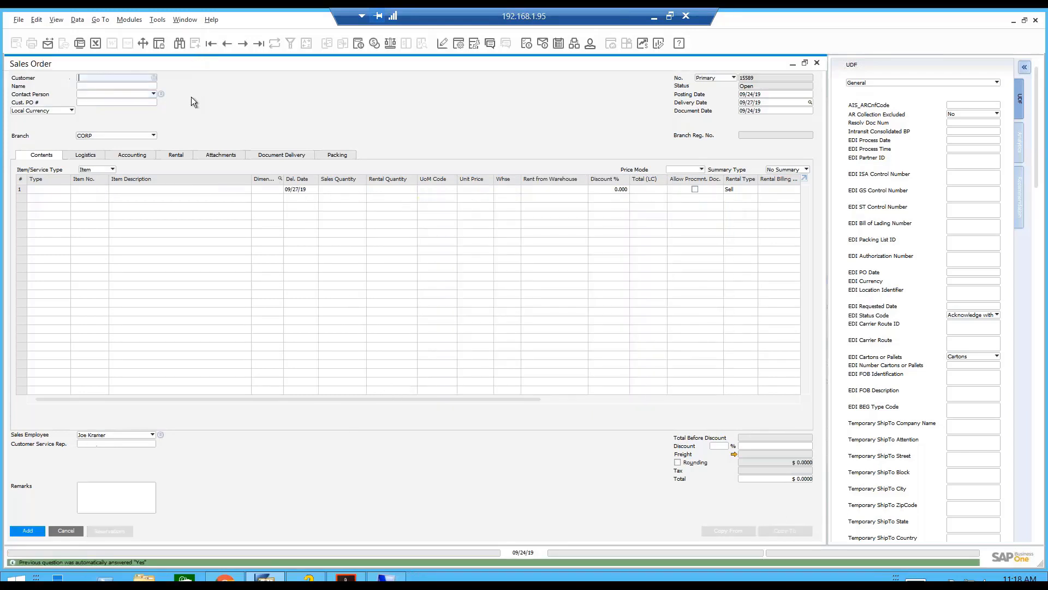
left_click(120, 86)
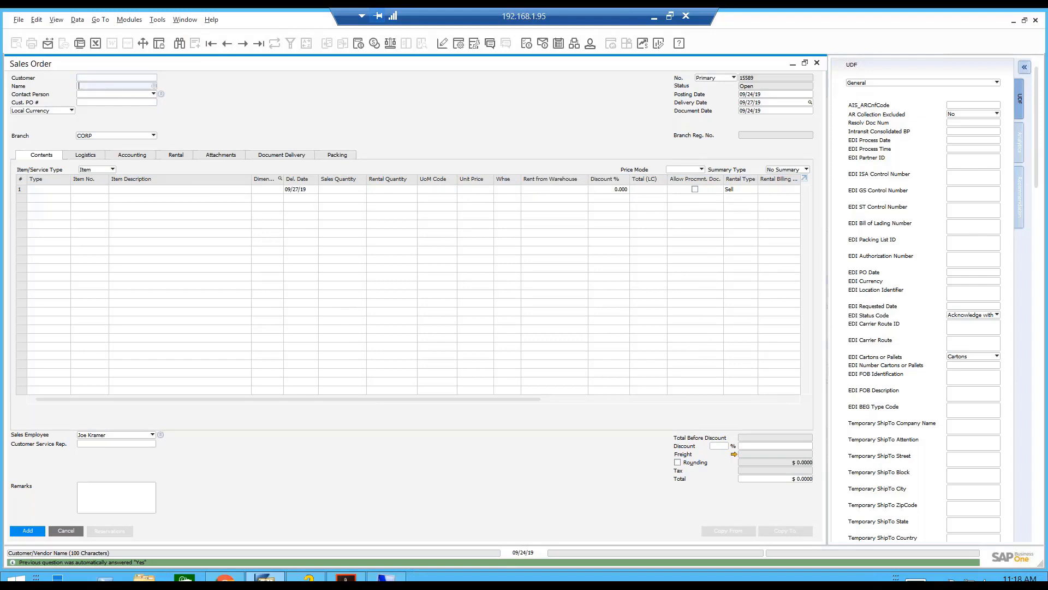
type("cen")
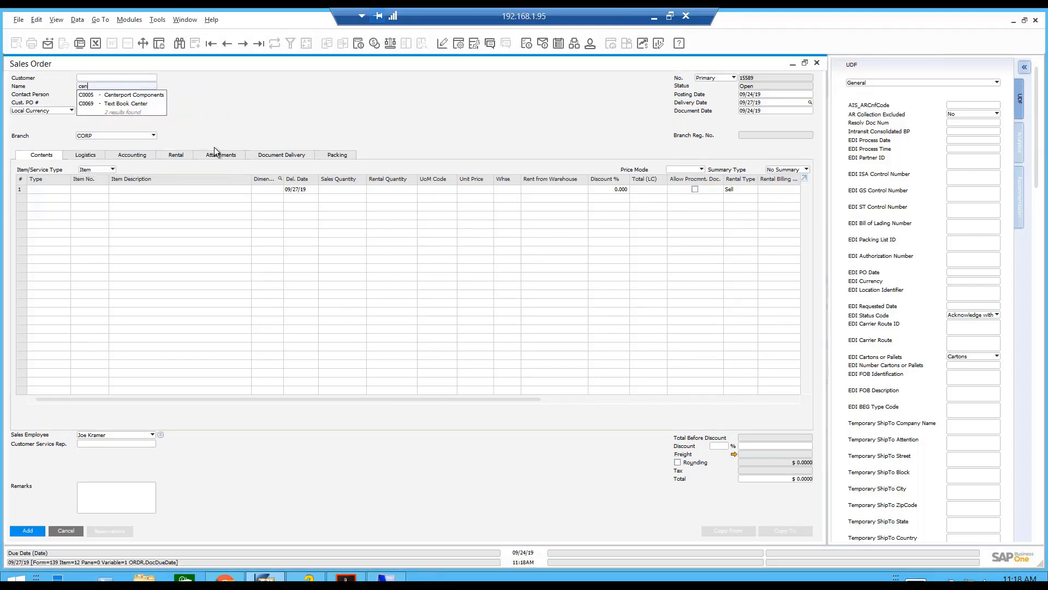
key("Tab")
left_click(103, 189)
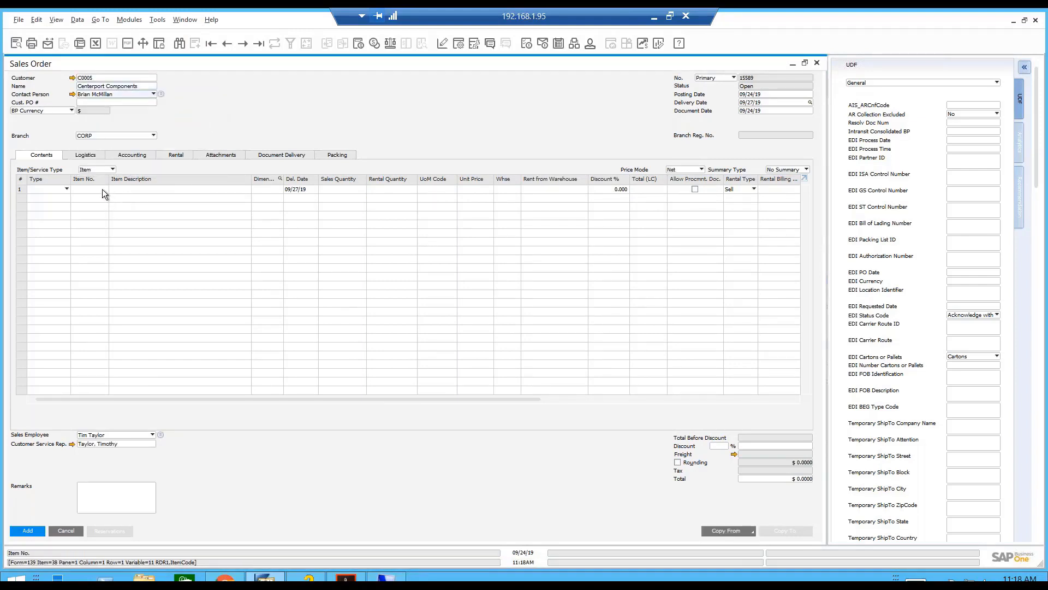
Set the new sales order's payment terms to Net 60 and accept any resulting prompt.
left_click(133, 157)
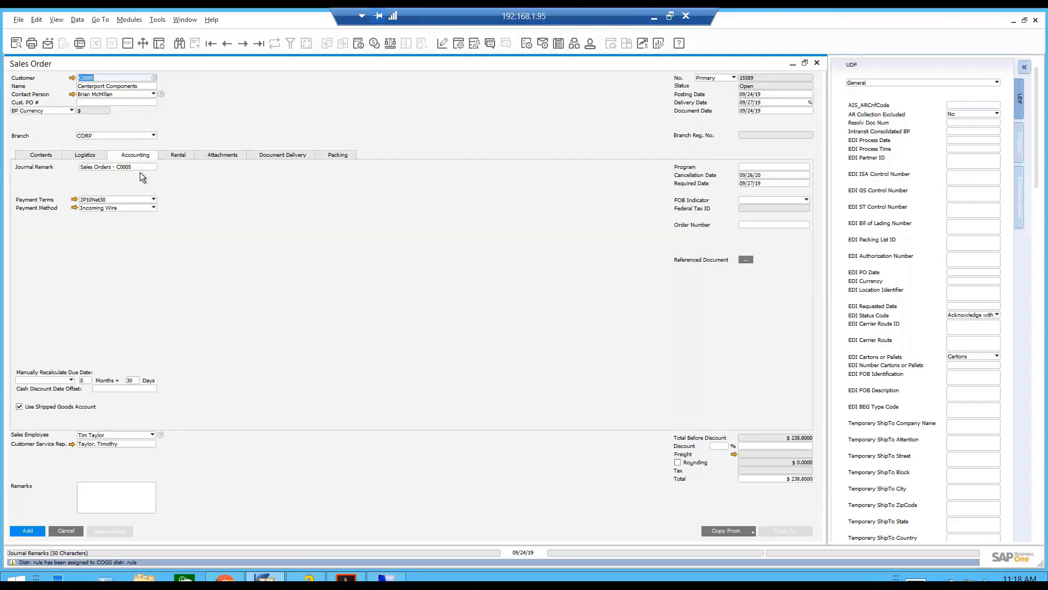
left_click(146, 200)
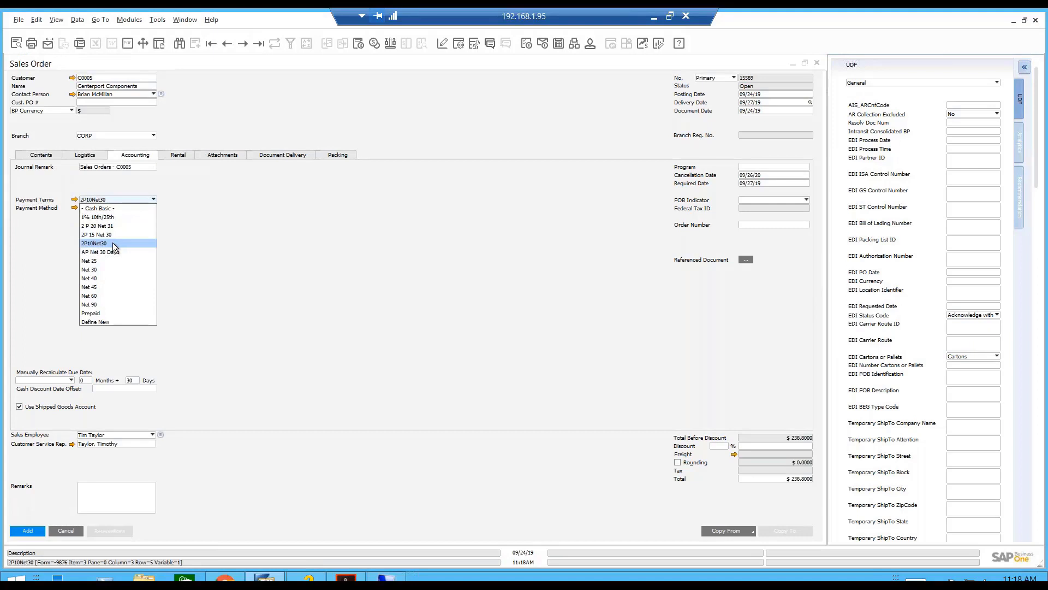
left_click(106, 296)
left_click(424, 324)
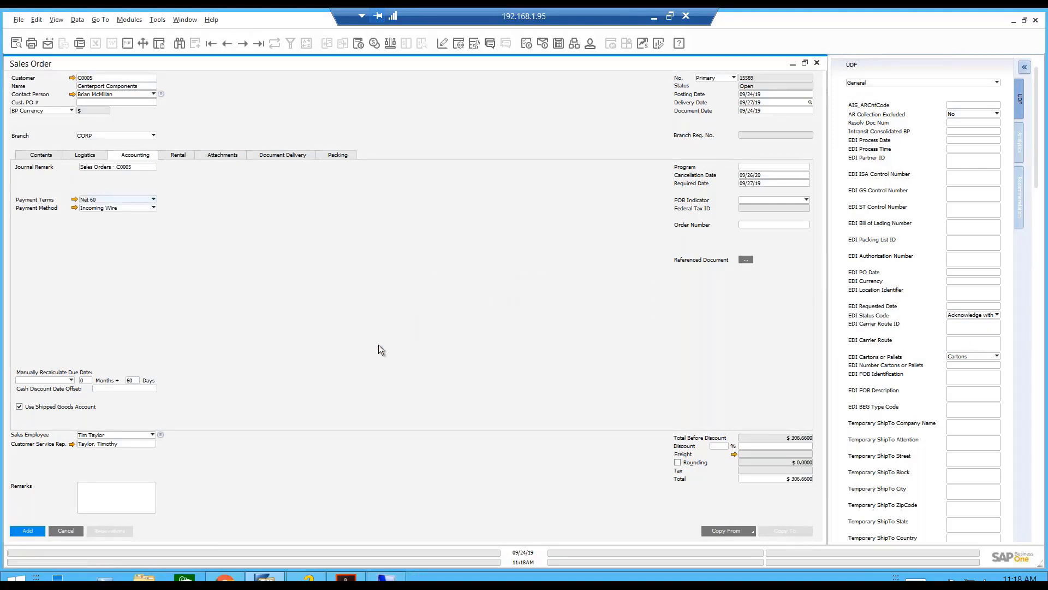
Add the sales order, acknowledge the SO Pay Terms Check approval message, and close the Sales Order window.
left_click(31, 531)
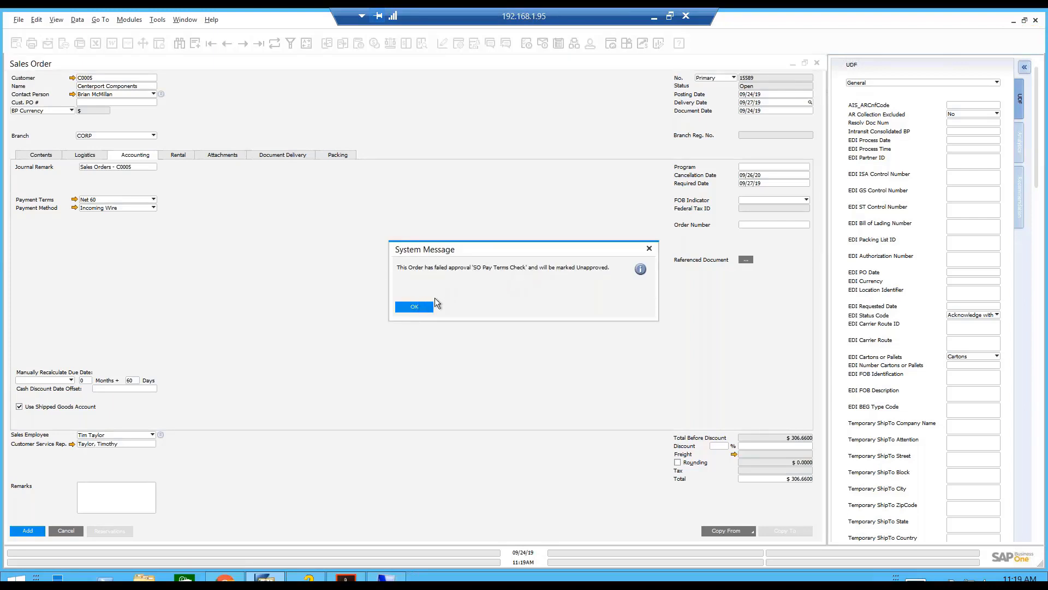
left_click(420, 305)
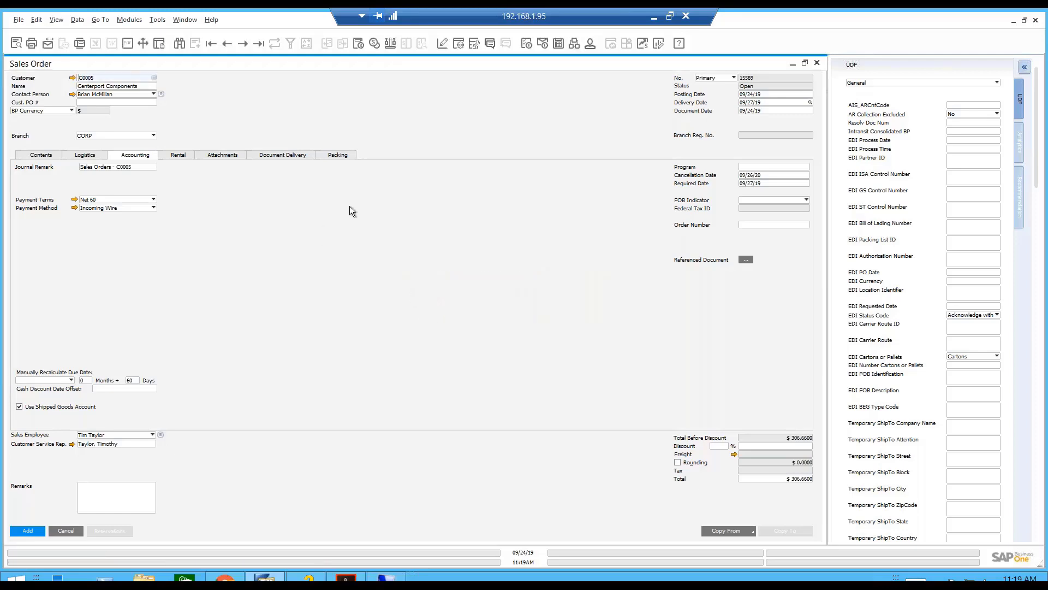
left_click(818, 65)
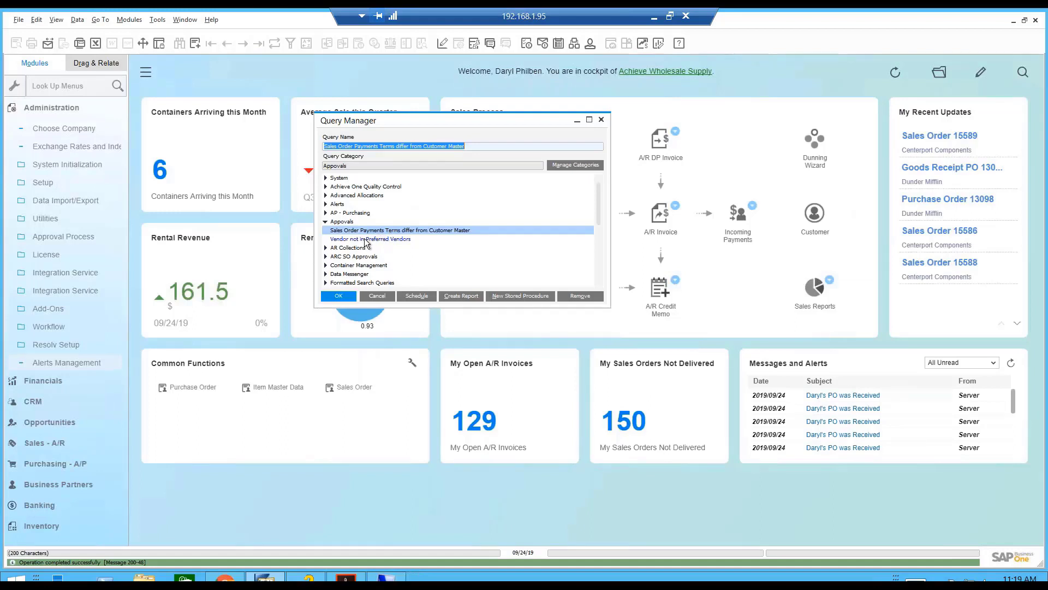
Open the Vendor not in Preferred Vendors query, review its SQL, and close the query and the Query Manager.
double_click(354, 240)
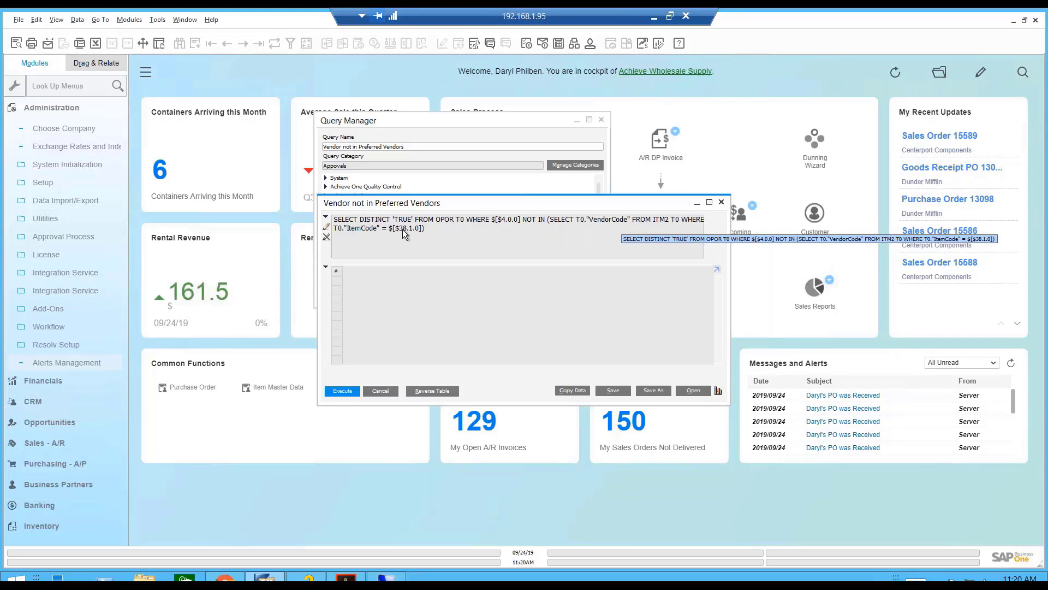
left_click(385, 391)
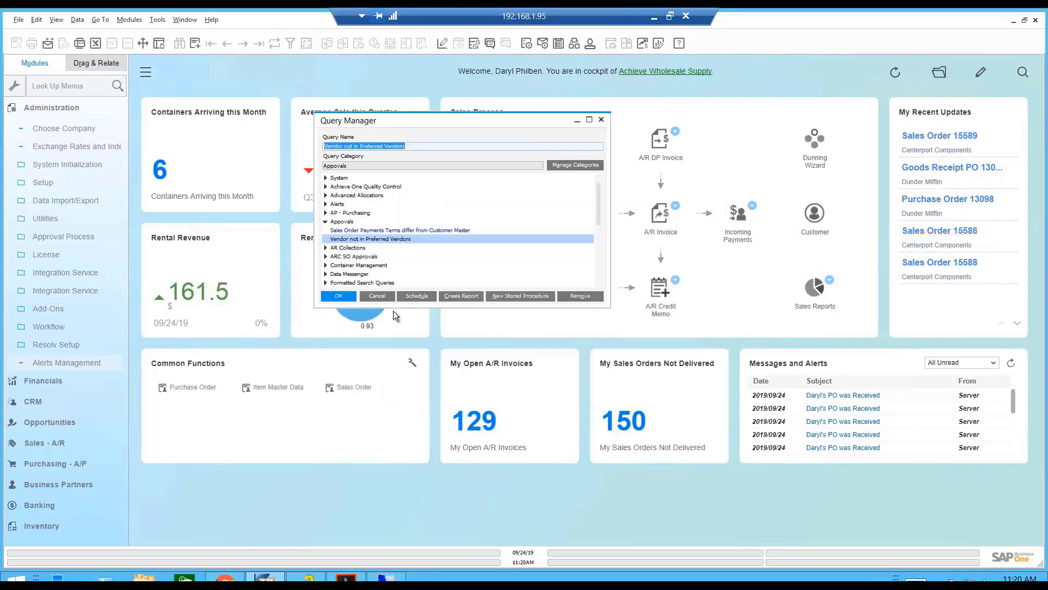
left_click(385, 298)
Look up the Approval Templates setup with "appr", search all templates with the wildcard *, and open SO Pay Terms Check.
left_click(85, 108)
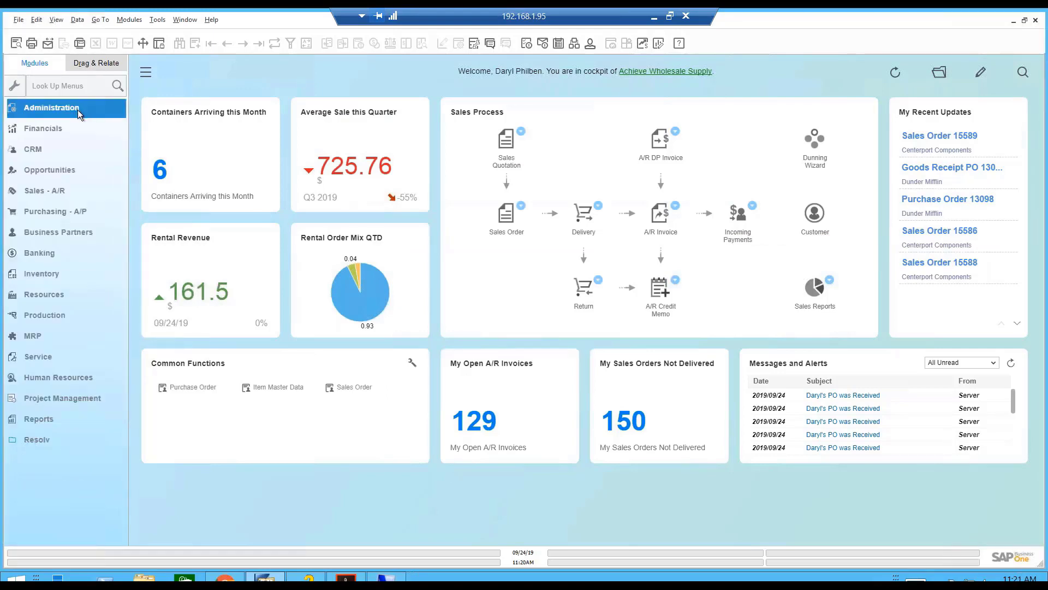
left_click(85, 107)
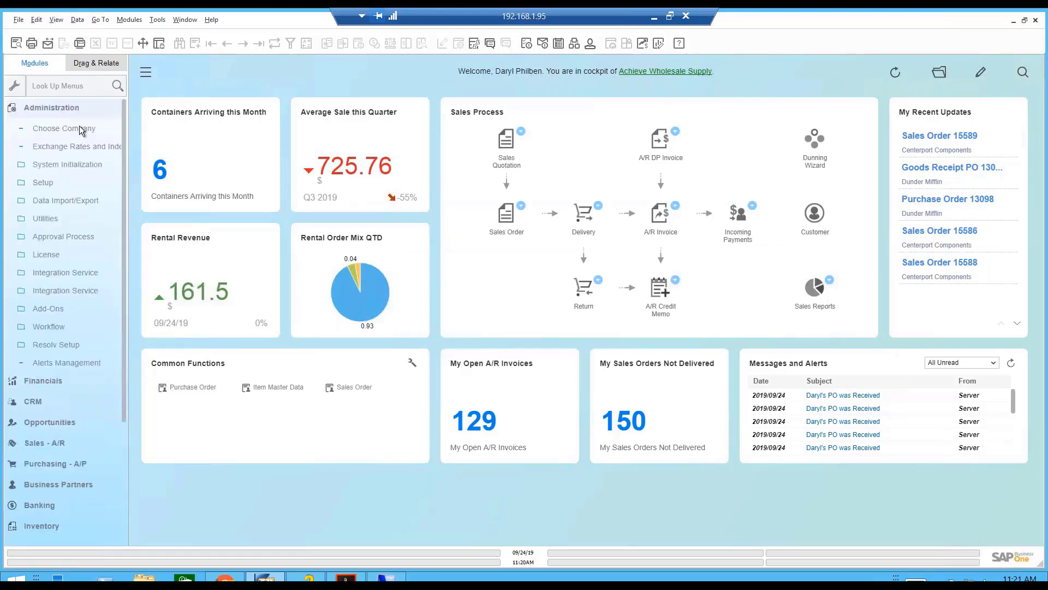
left_click(70, 81)
type("appr")
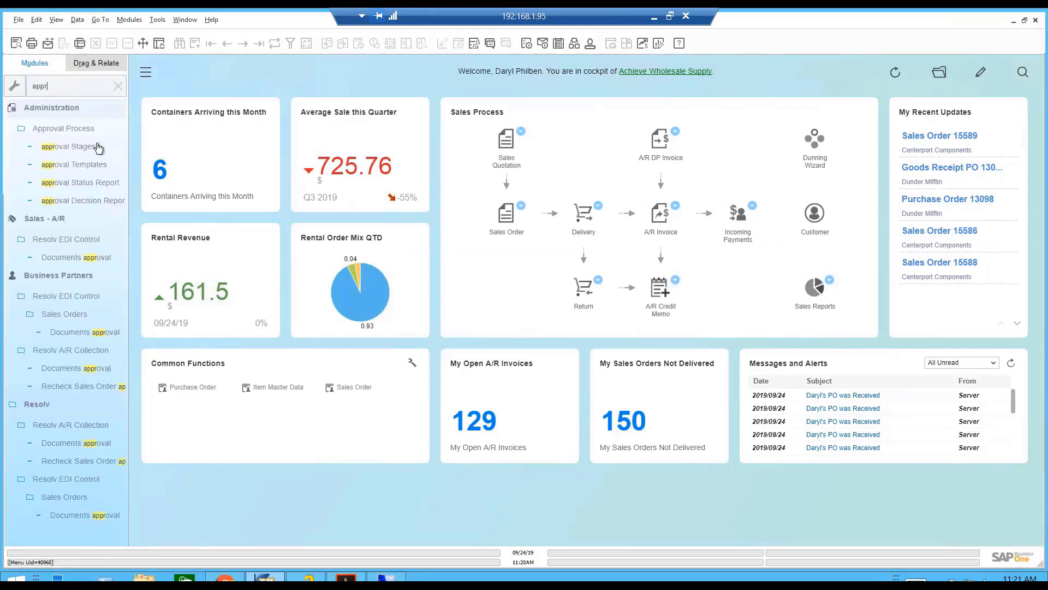
left_click(76, 165)
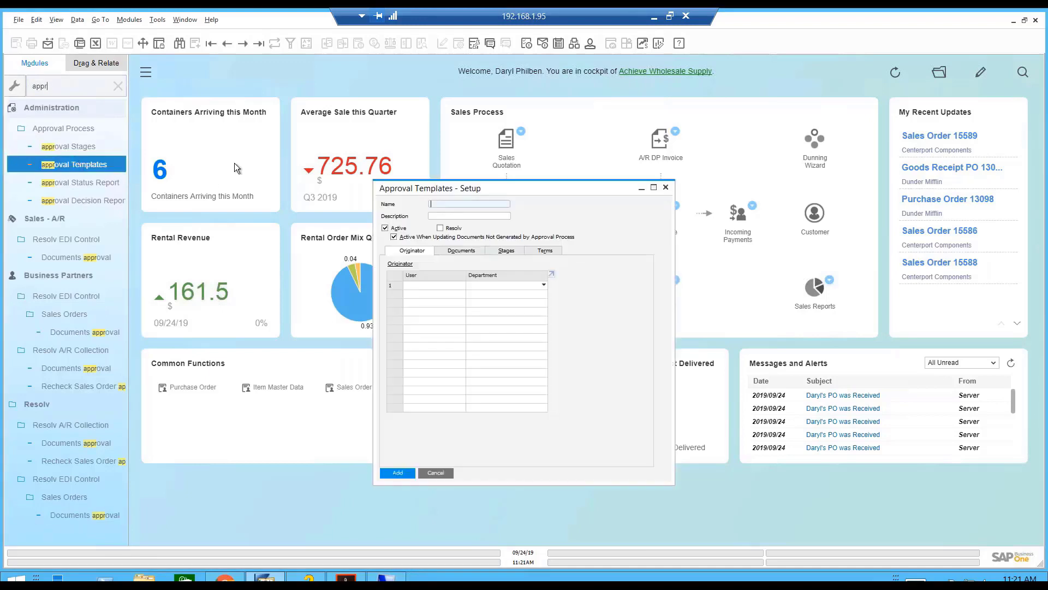
left_click(180, 44)
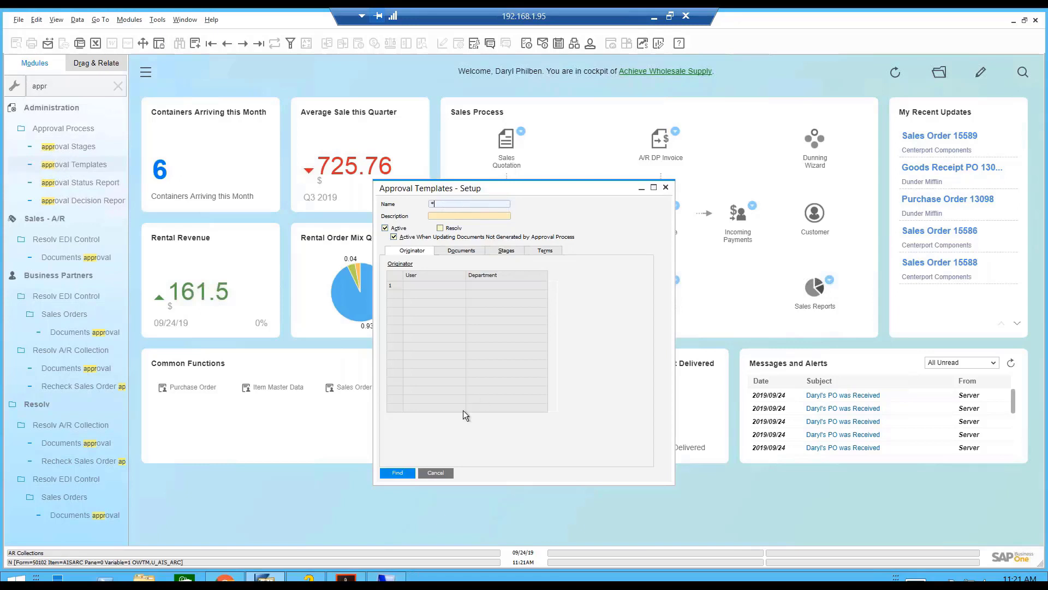
left_click(398, 473)
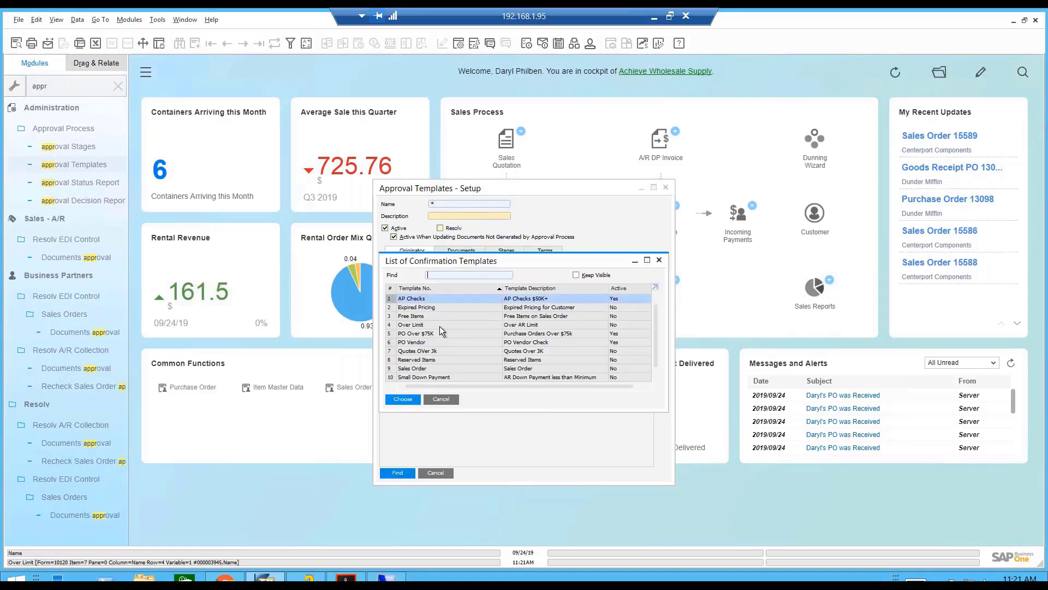
scroll(458, 339, "down", 1)
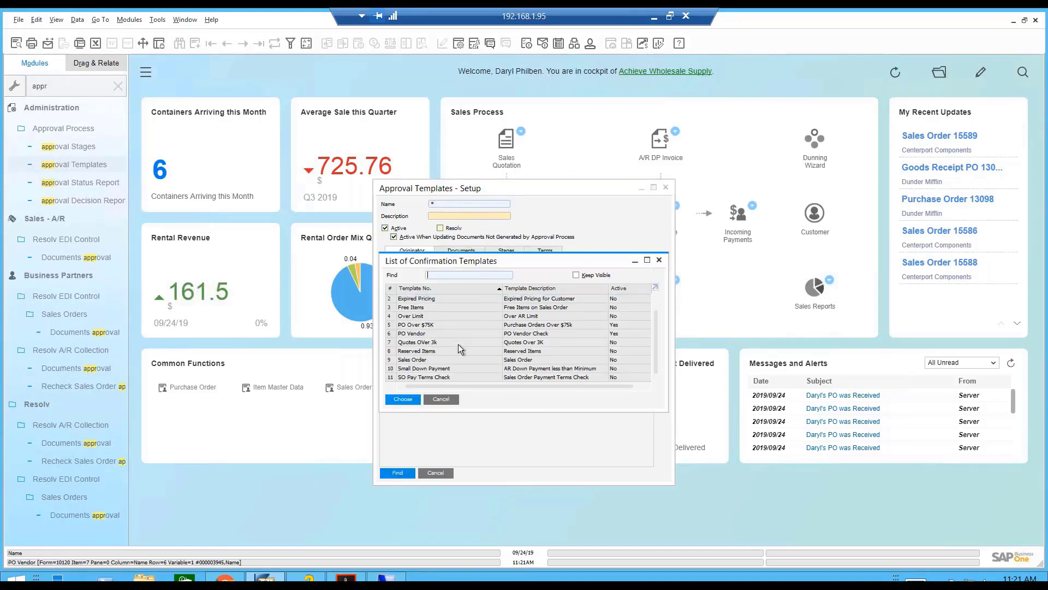
double_click(443, 377)
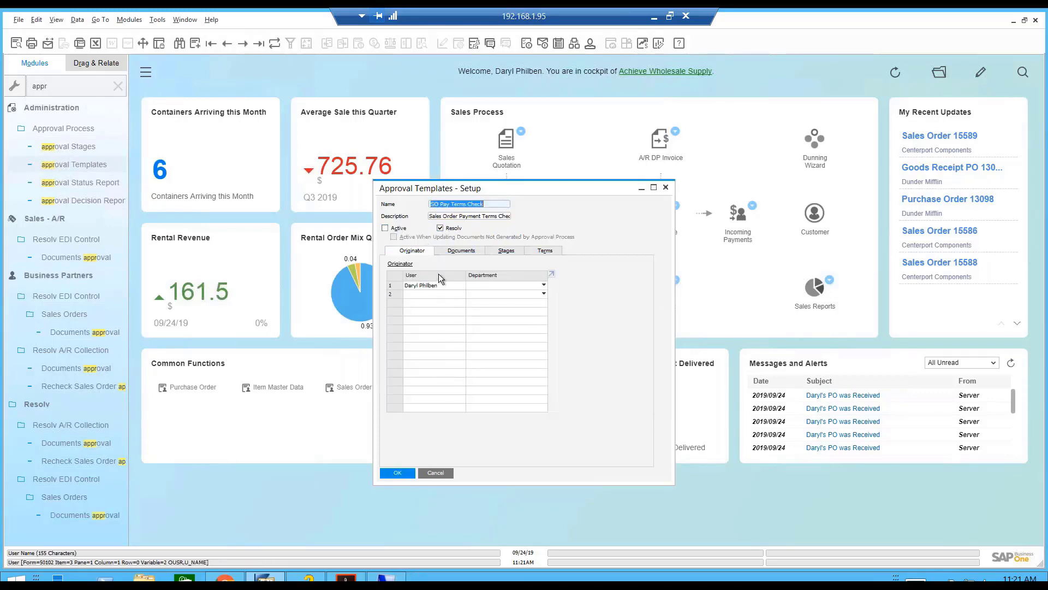
Review the documents, stages and launch terms of the SO Pay Terms Check template, including its user query.
left_click(461, 250)
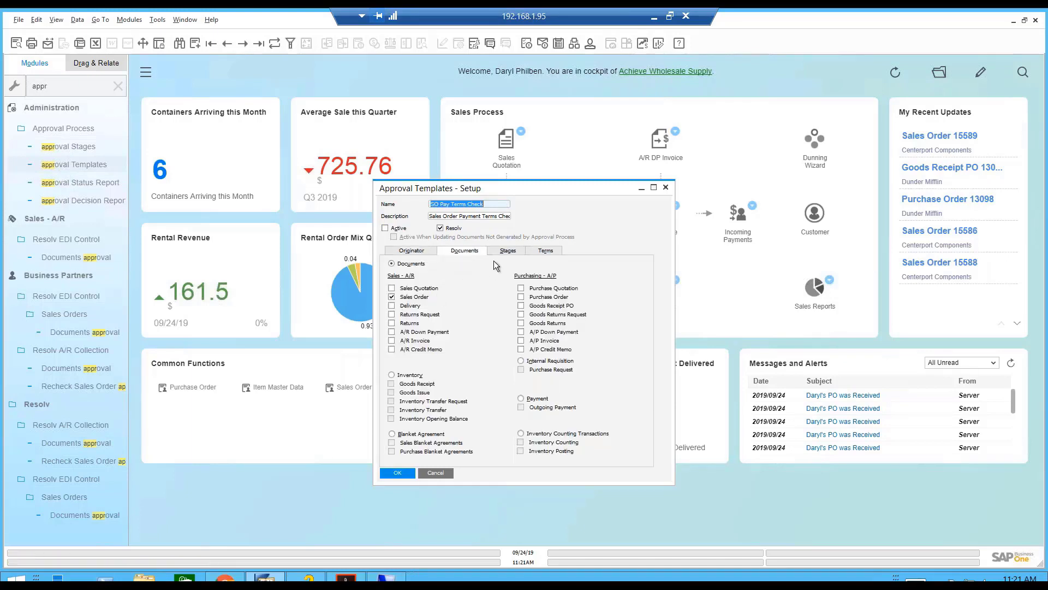
left_click(505, 251)
left_click(545, 250)
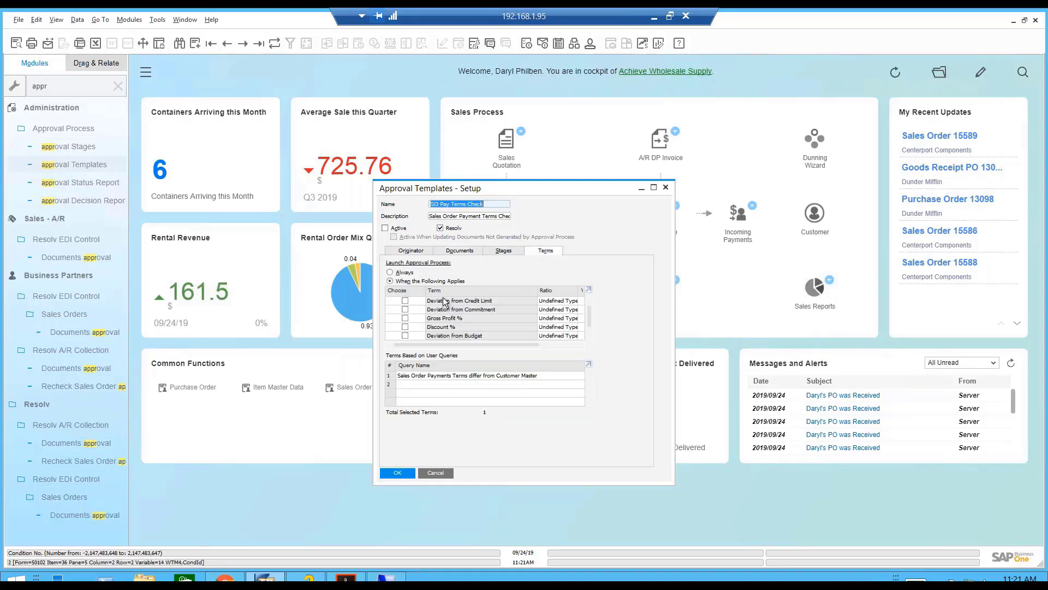
left_click_drag(589, 310, 589, 334)
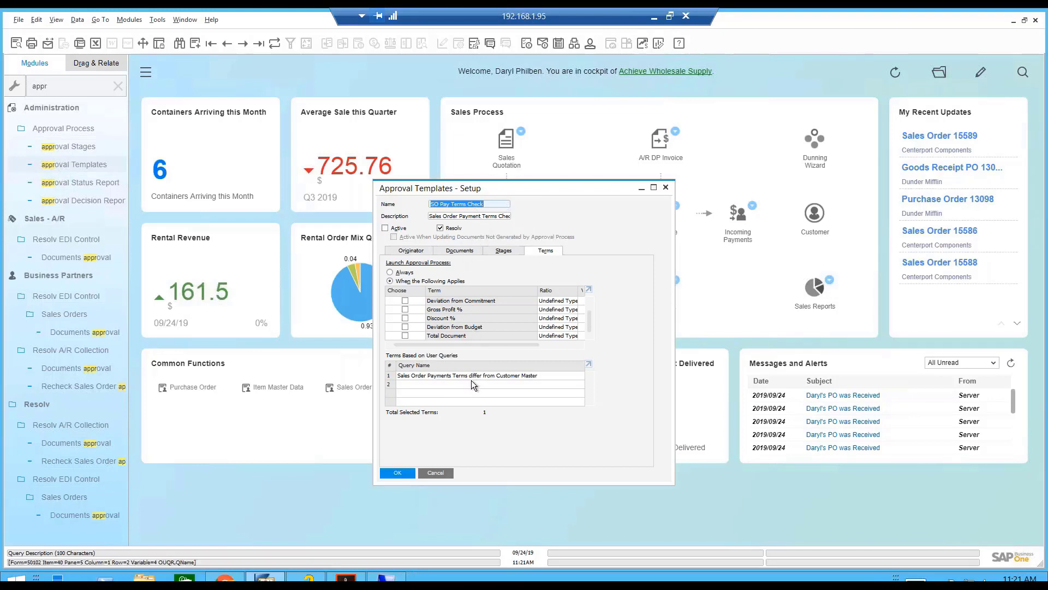
Search the approval templates with the wildcard *, open PO Vendor, and check the user query in its terms.
left_click(244, 43)
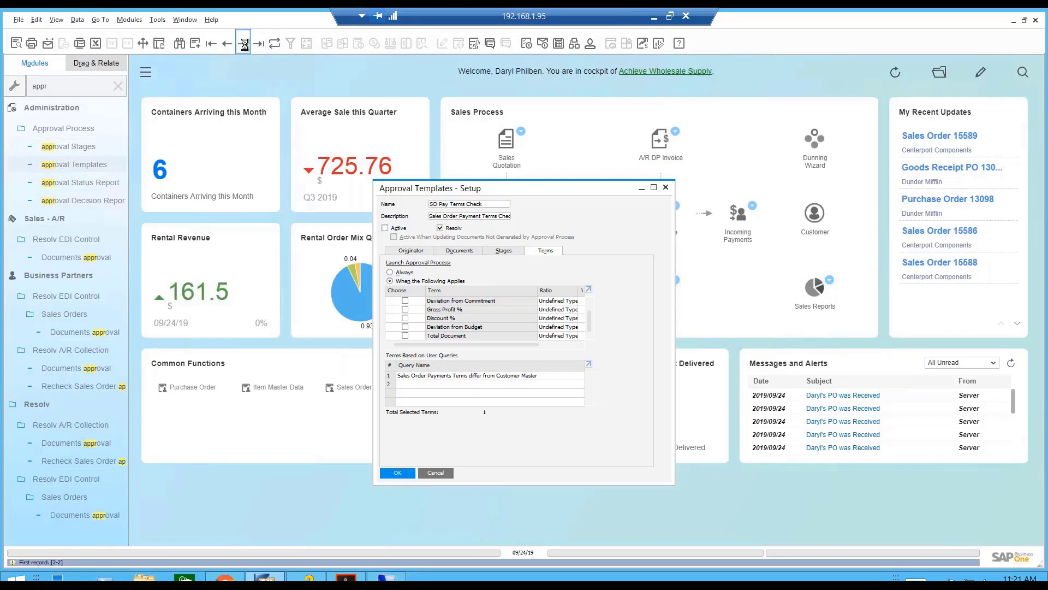
left_click(179, 43)
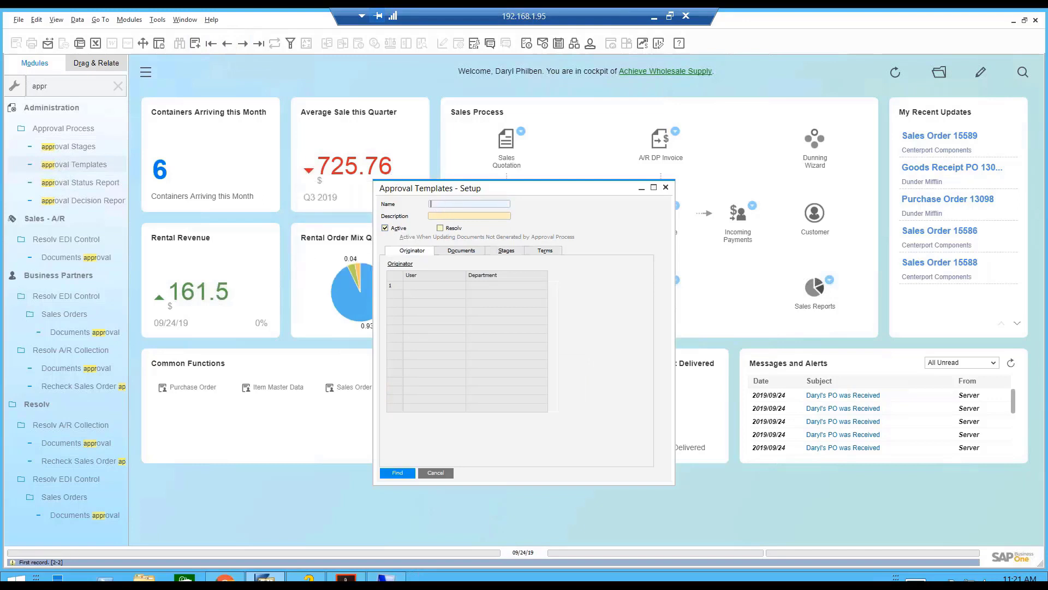
left_click(414, 473)
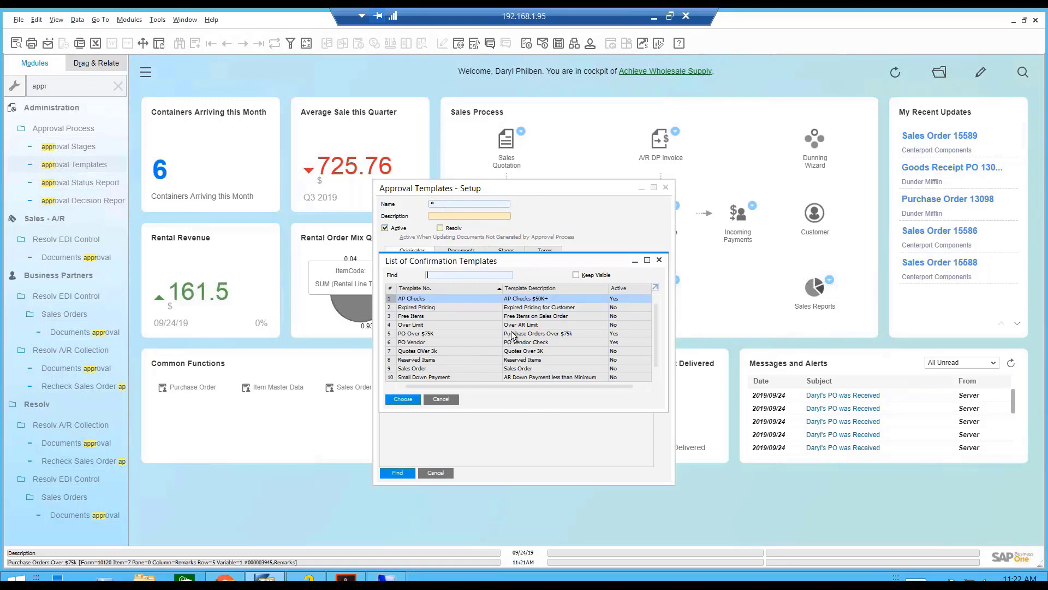
scroll(519, 342, "down", 1)
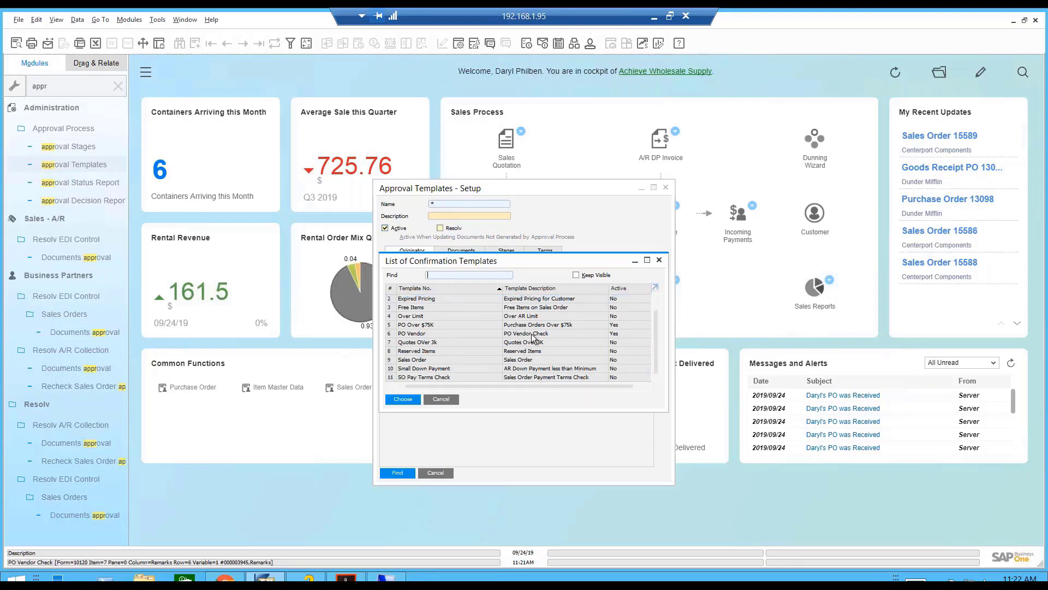
double_click(522, 333)
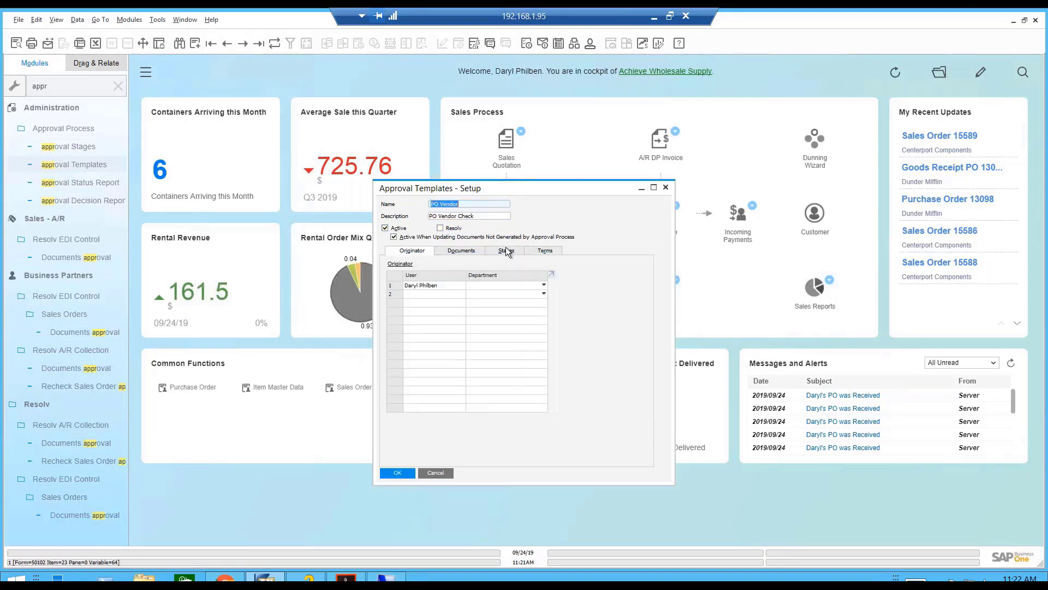
left_click(546, 252)
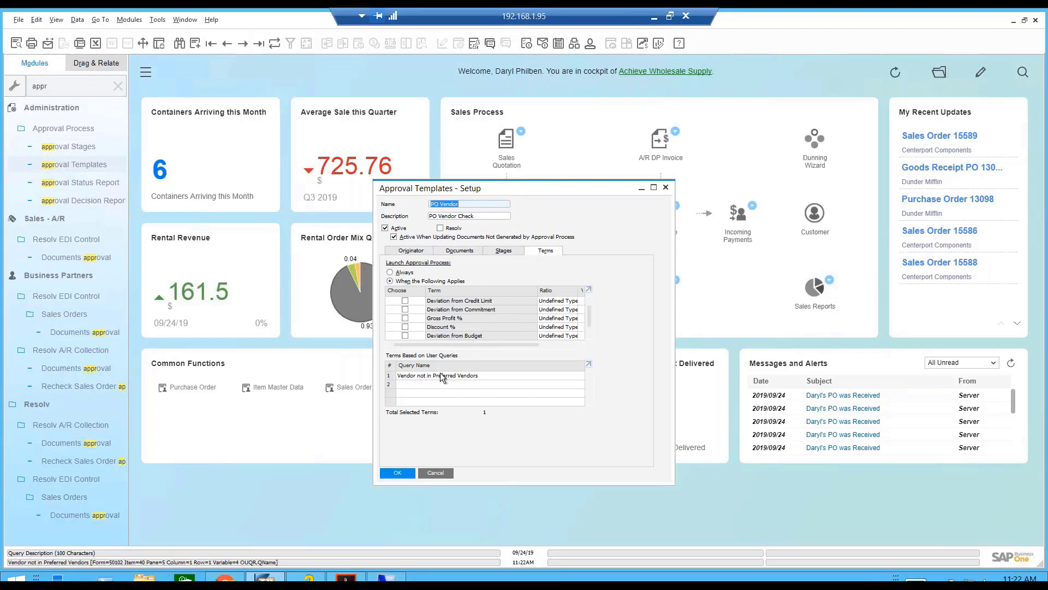
Start a new purchase order for Far East Imports and add the Dust Pan (100803) and Squeegees (100804) items.
left_click(117, 88)
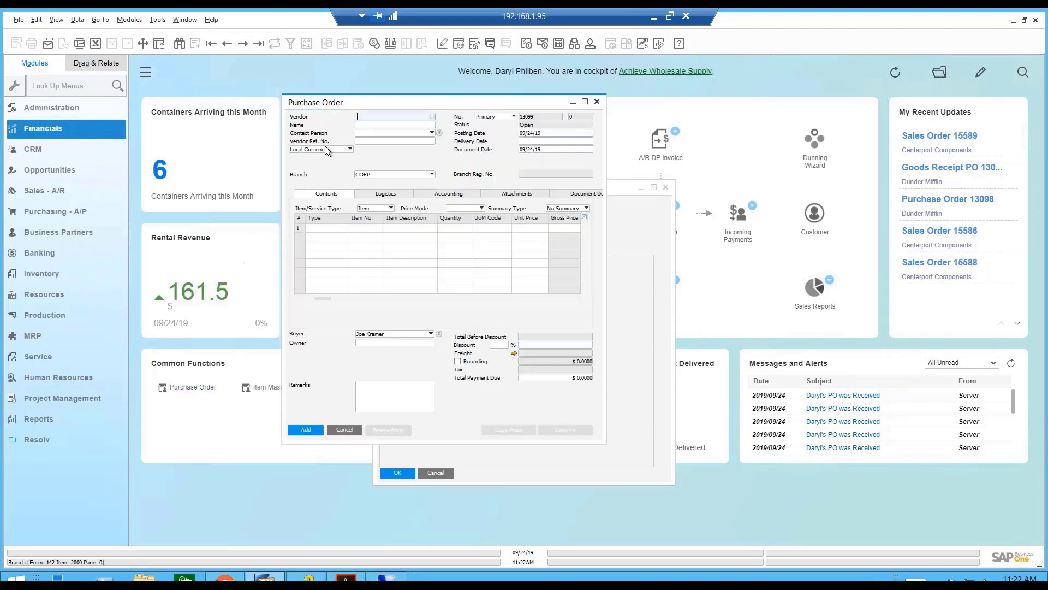
left_click(368, 124)
key("Tab")
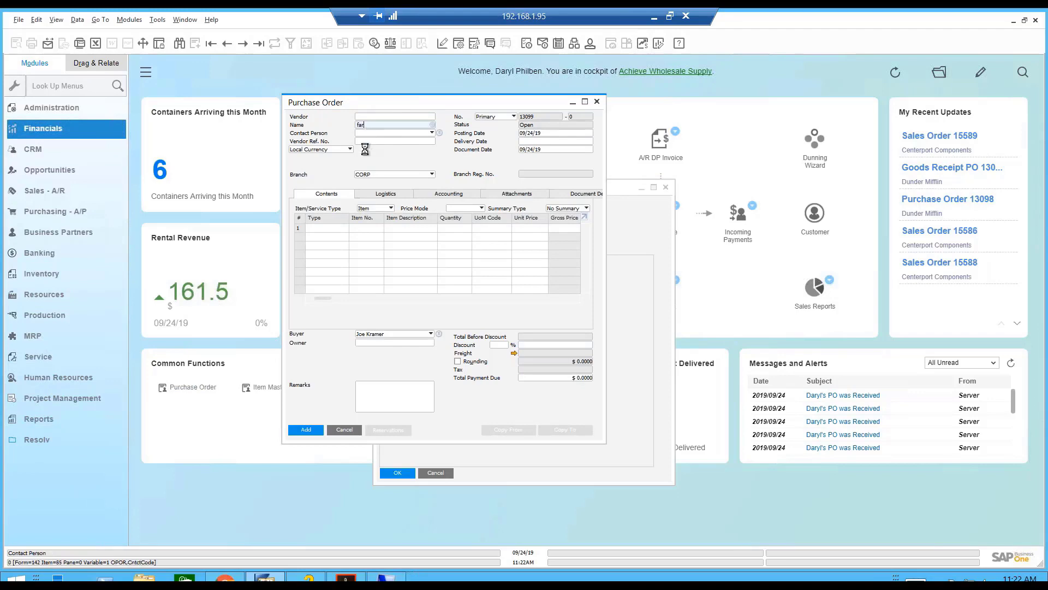
left_click(362, 233)
key("Tab")
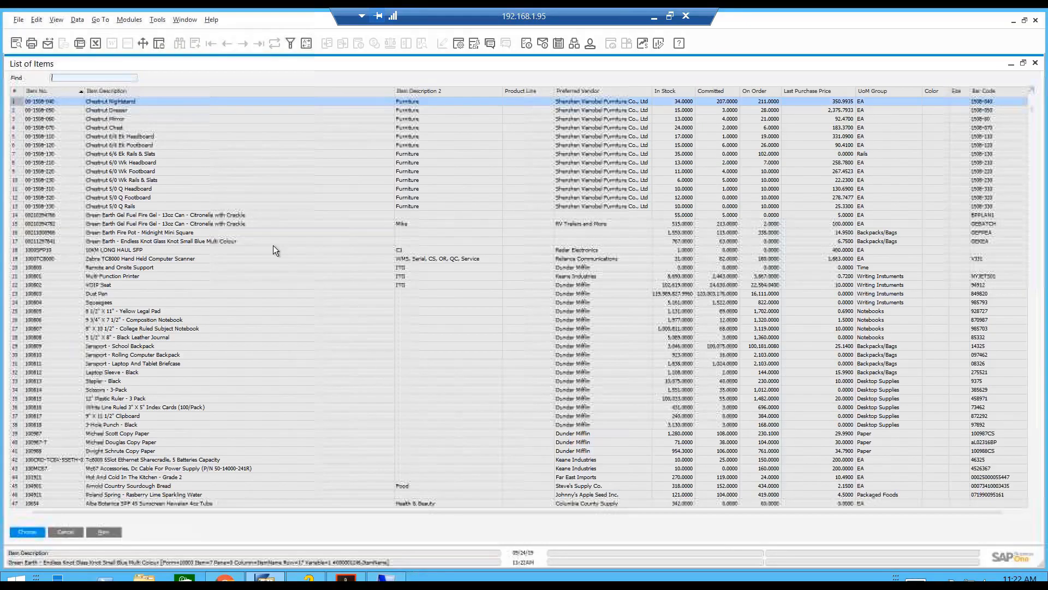
left_click(108, 295)
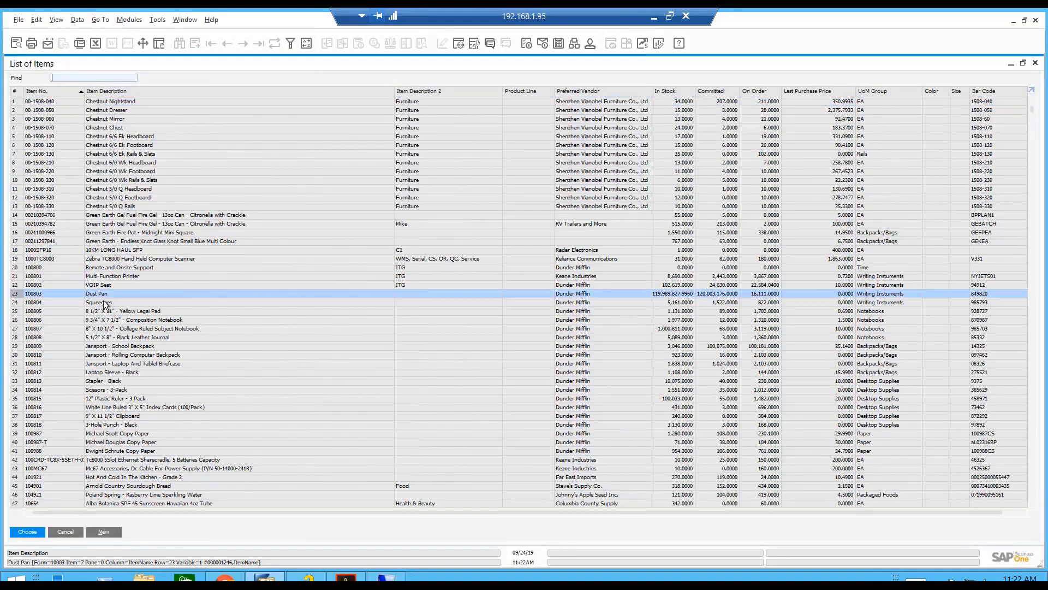
left_click(101, 303, "ctrl")
left_click(40, 532)
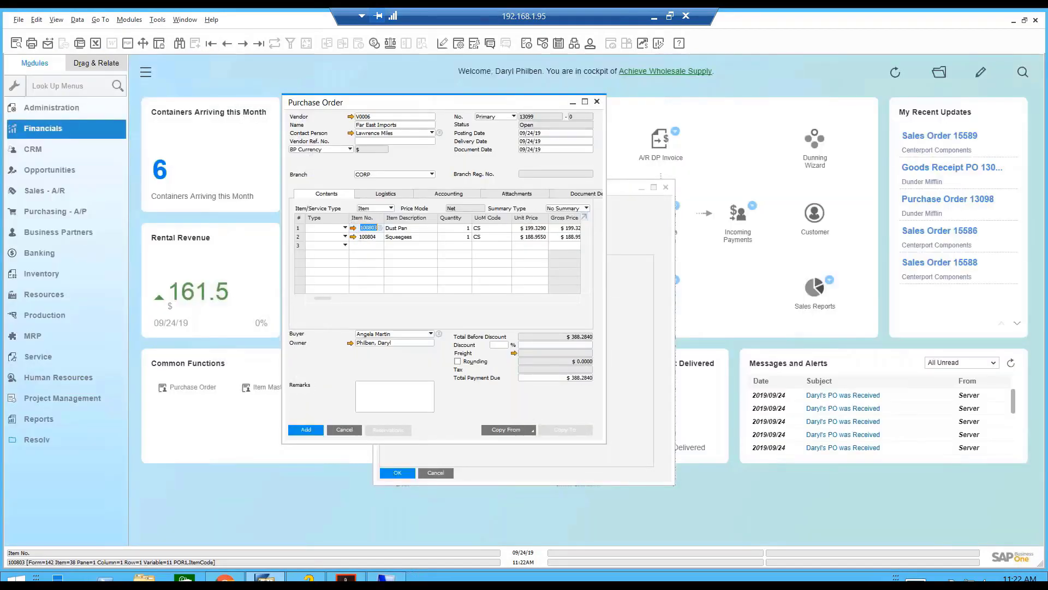
Check the preferred vendors list in the Dust Pan's item master data, and return to the purchase order.
left_click(352, 228)
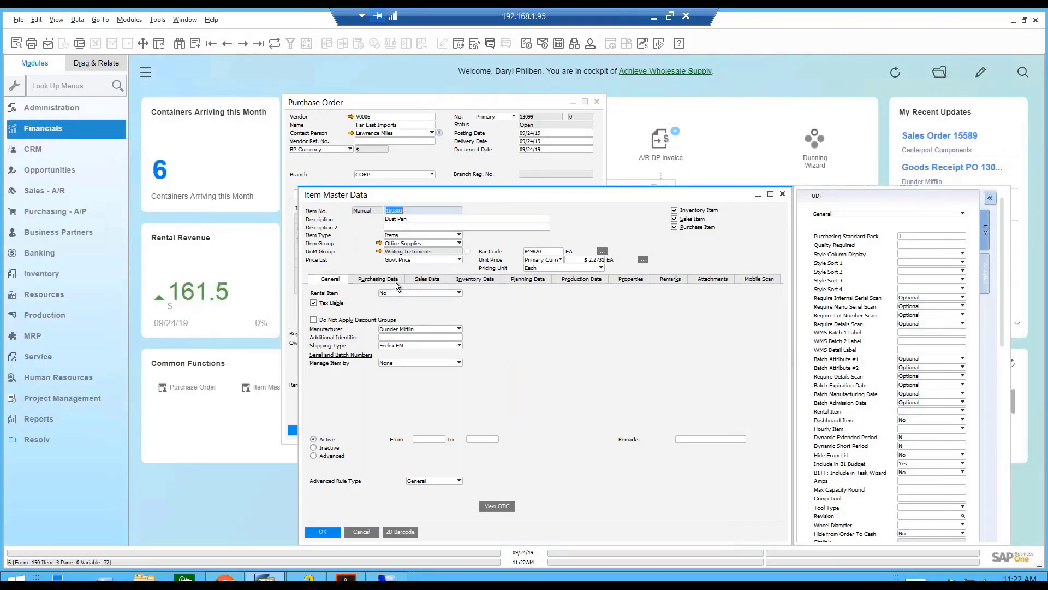
left_click(396, 279)
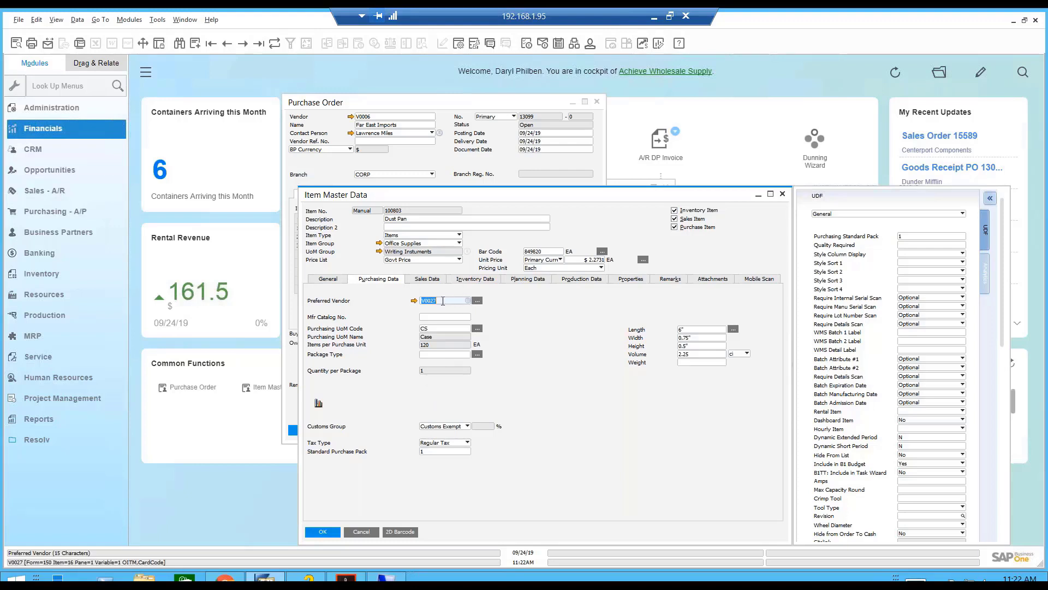
left_click(478, 299)
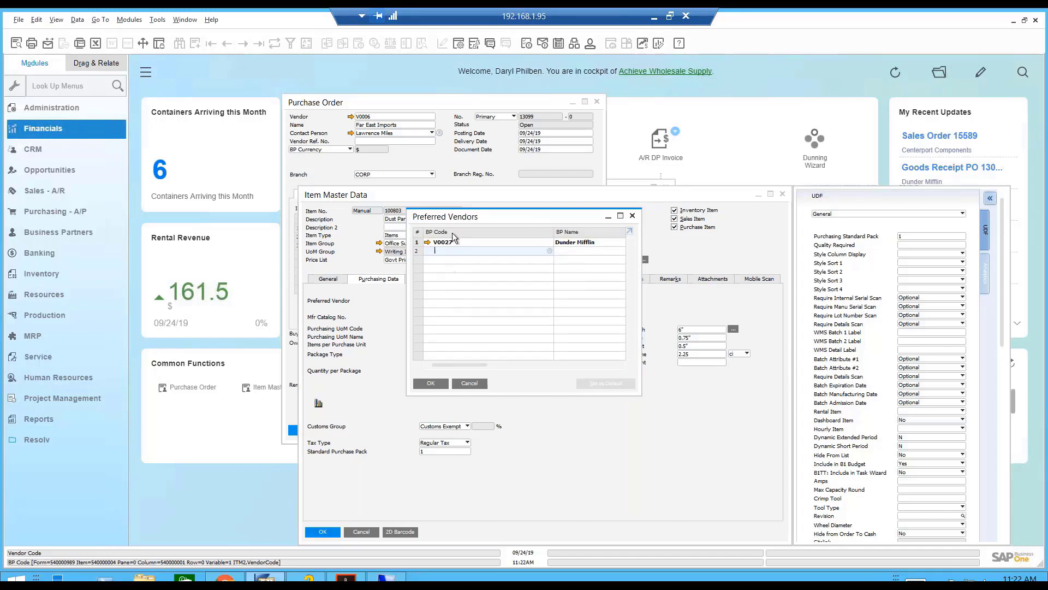
mouse_move(452, 240)
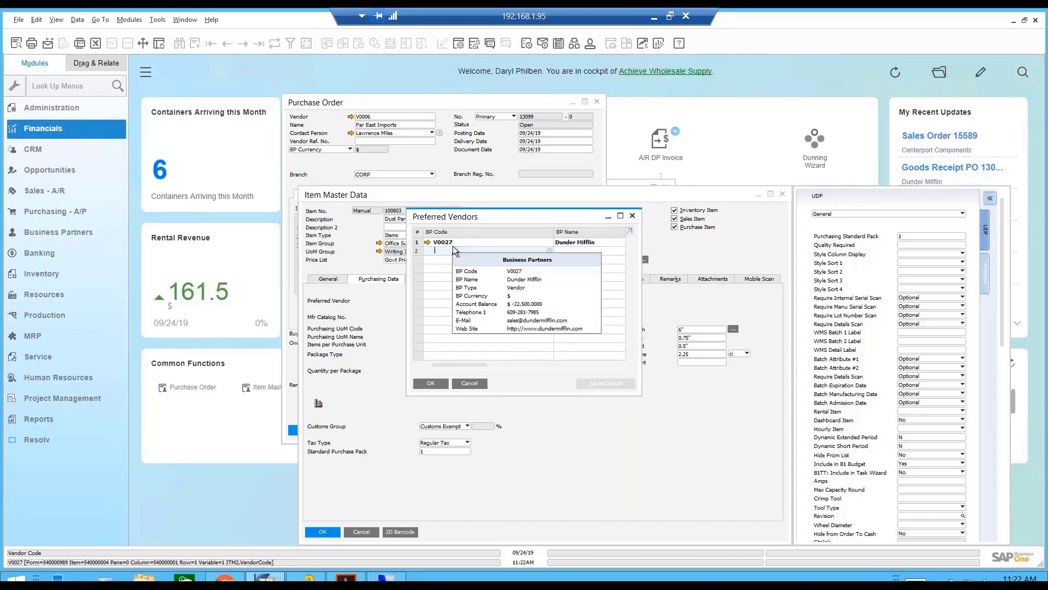
left_click(467, 382)
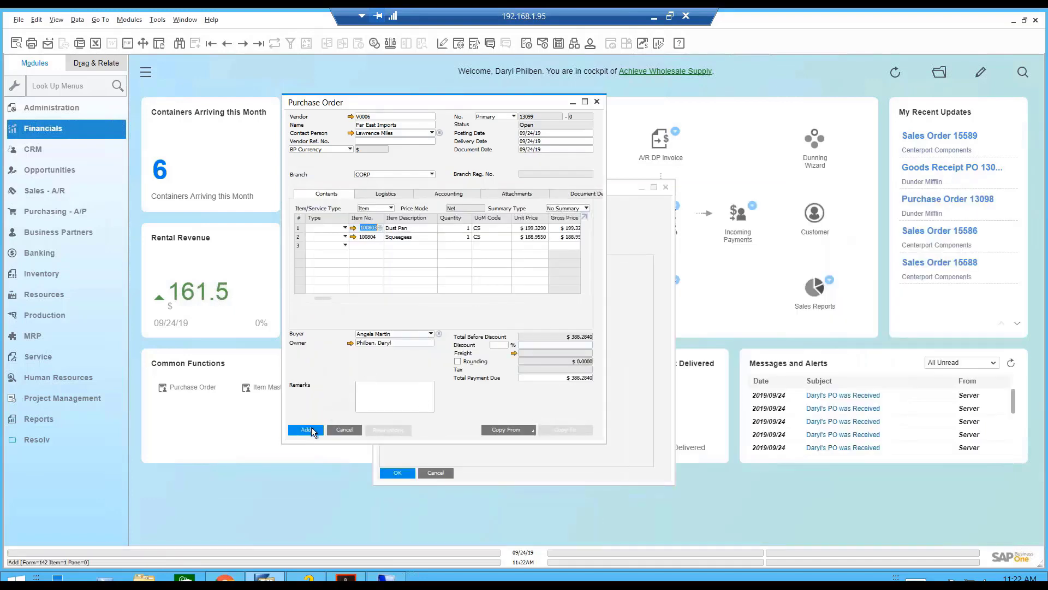
Add the purchase order, submit its PO Vendor approval request with the remark "Please approve", and close the order and template windows.
left_click(306, 430)
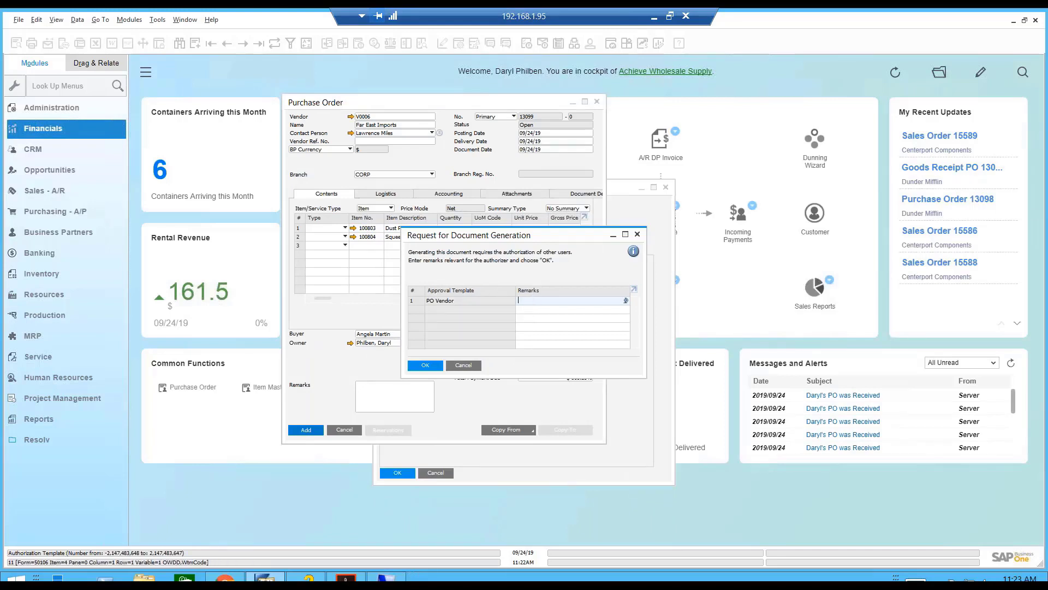
type("Please approve")
left_click(424, 364)
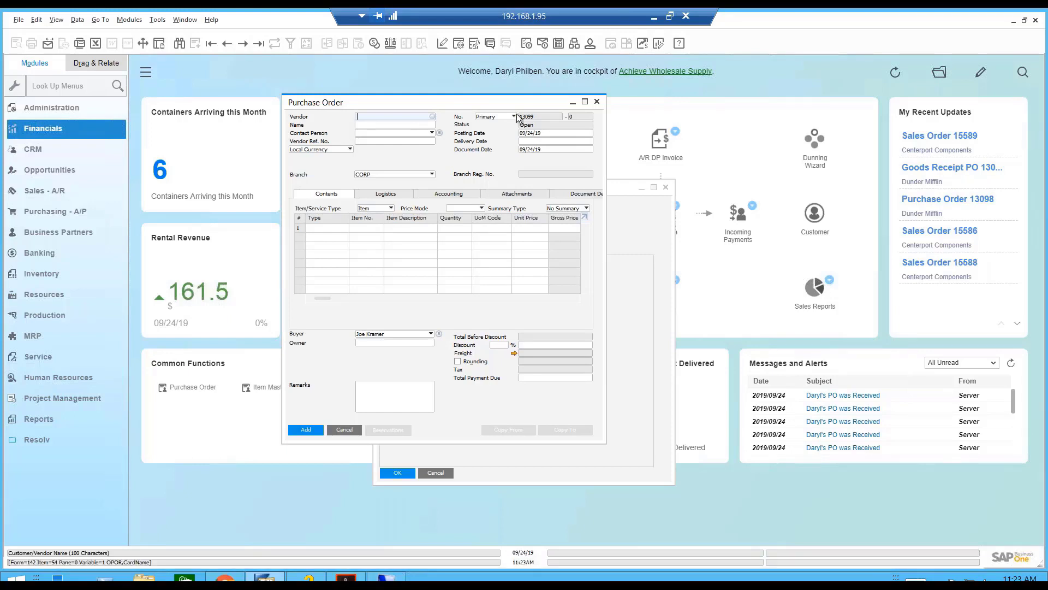
left_click(598, 101)
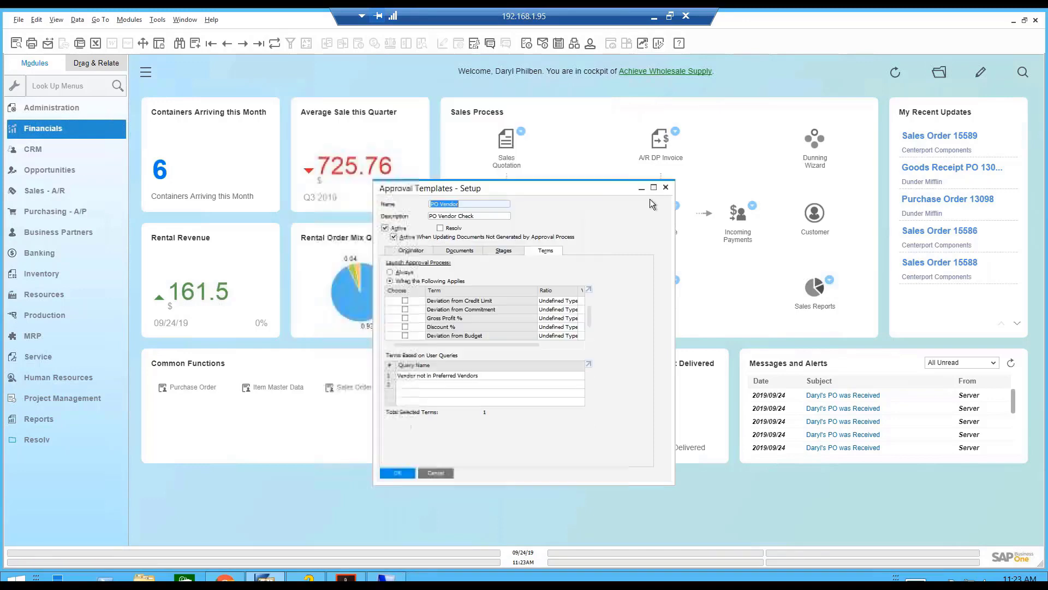
left_click(665, 187)
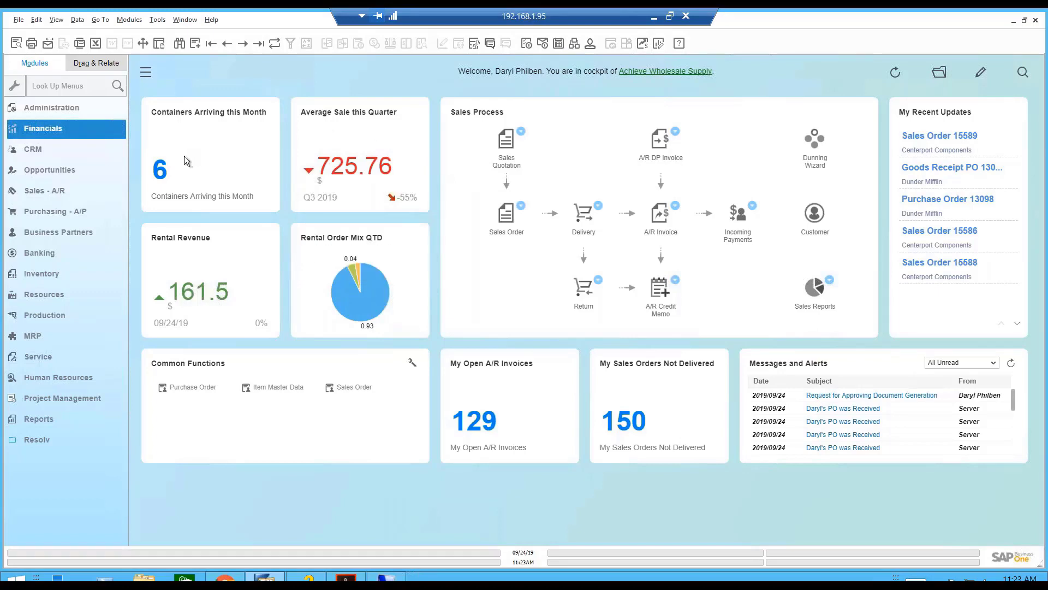
Switch to the HANATESTWIN93 remote desktop session and maximize its window.
left_click(386, 577)
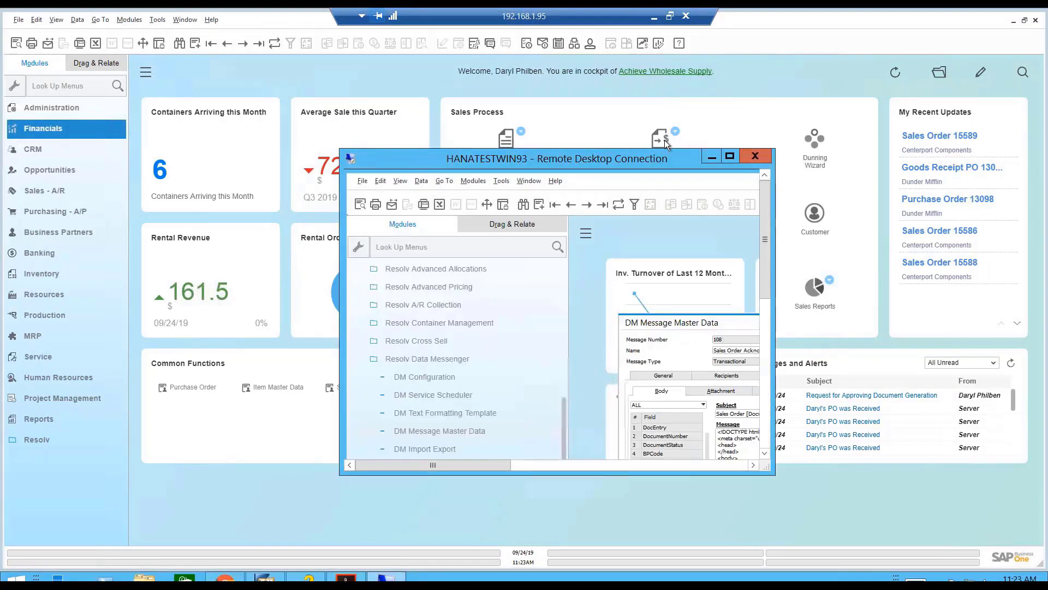
left_click(731, 157)
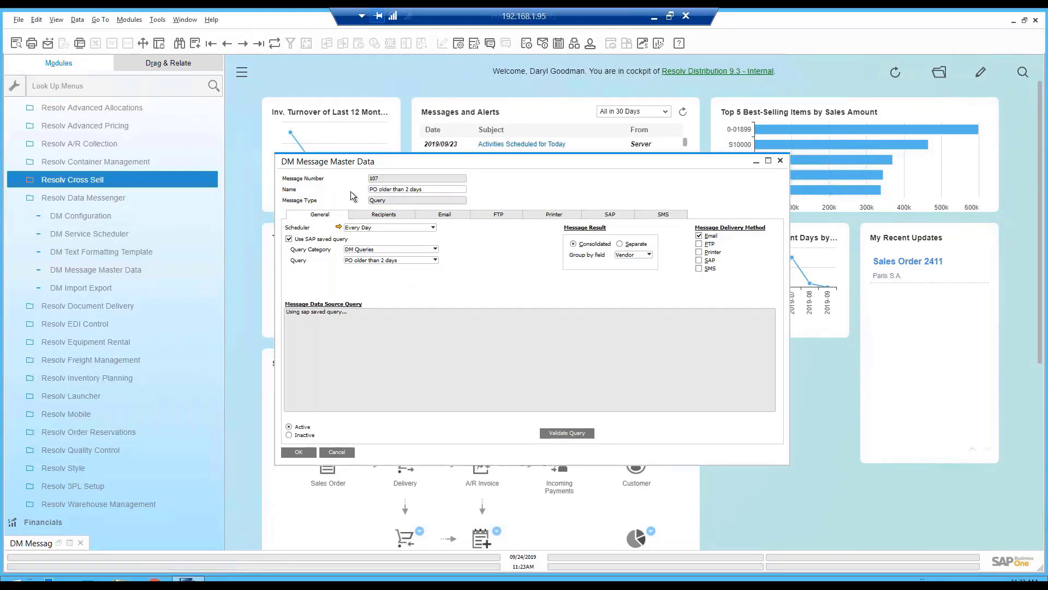
Review the SMS, e-mail and FTP settings in the Data Messenger configuration, and leave it without saving.
left_click(106, 217)
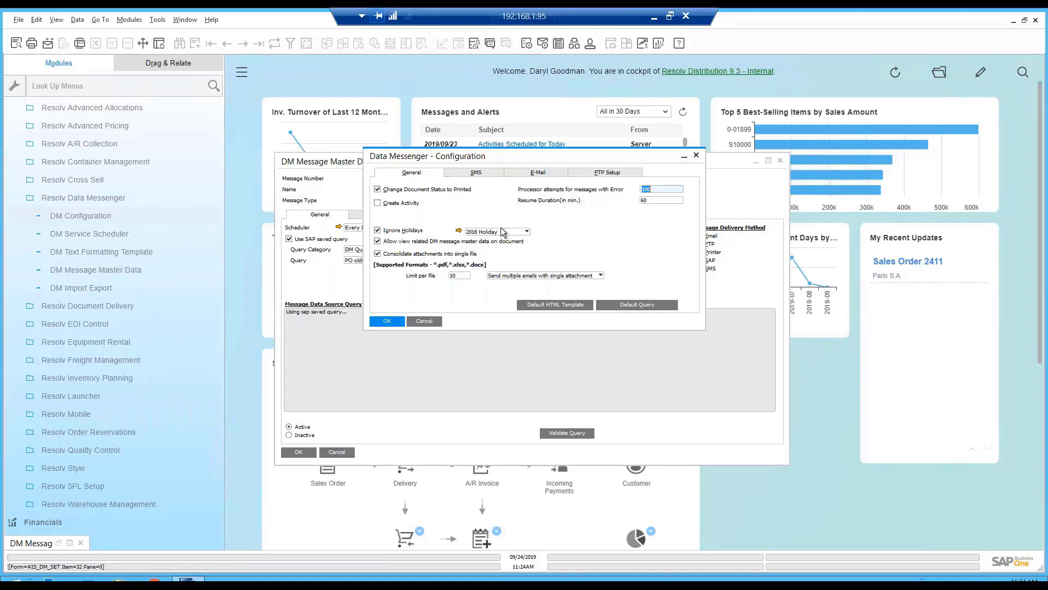
left_click(479, 172)
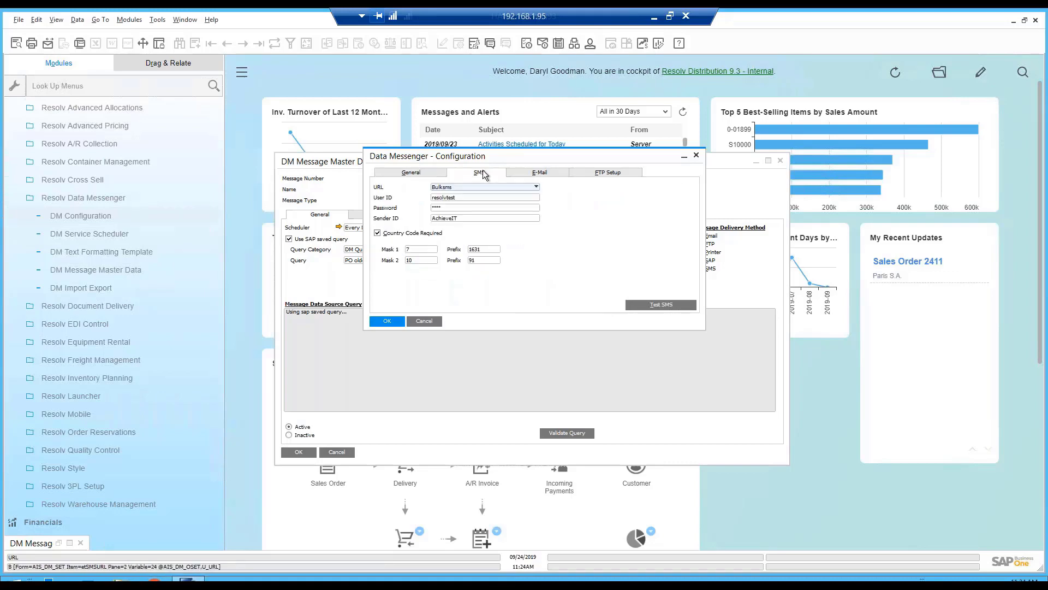
left_click(535, 173)
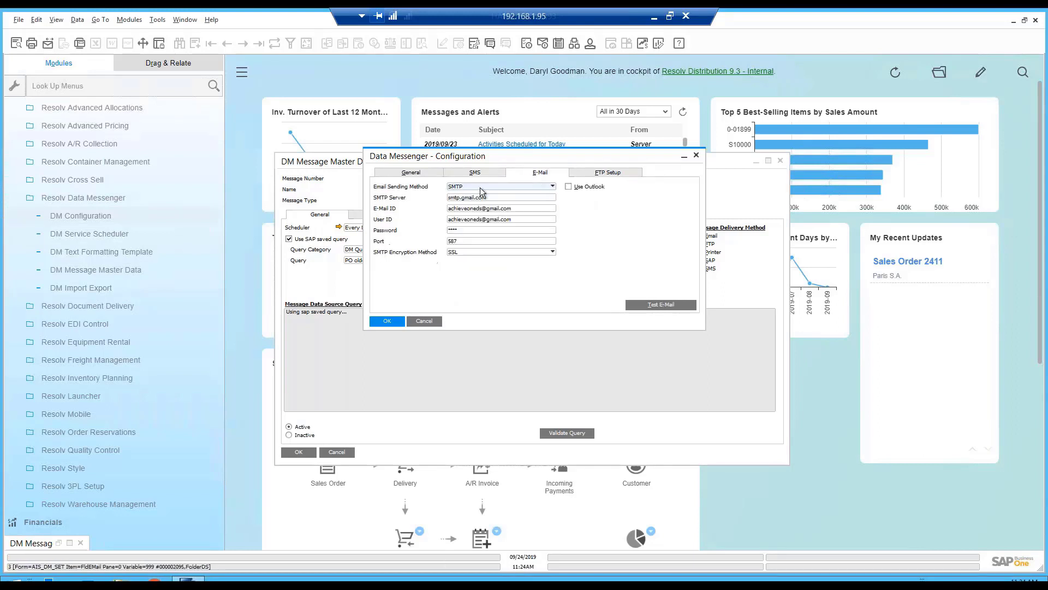
left_click(601, 172)
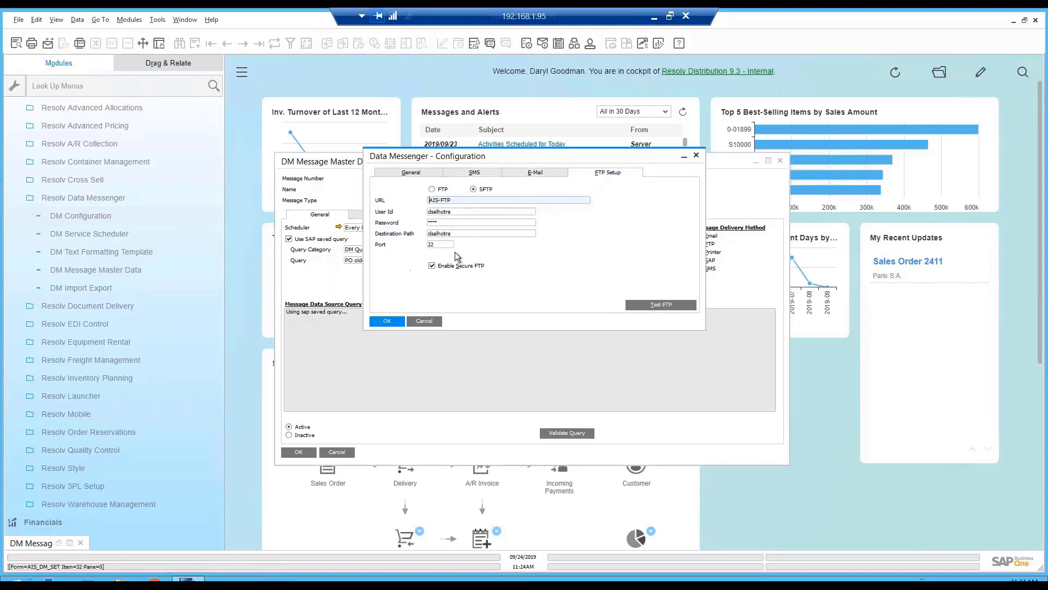
left_click(430, 320)
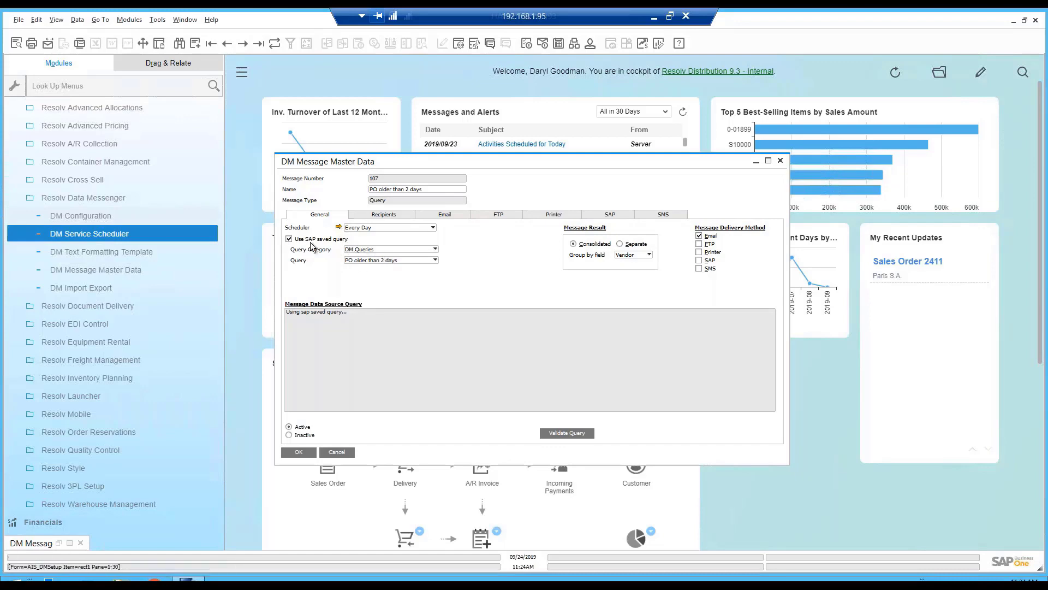
Run the saved query "PO older than 2 days" from the DM Queries category, look over its results, and close them.
left_click(474, 44)
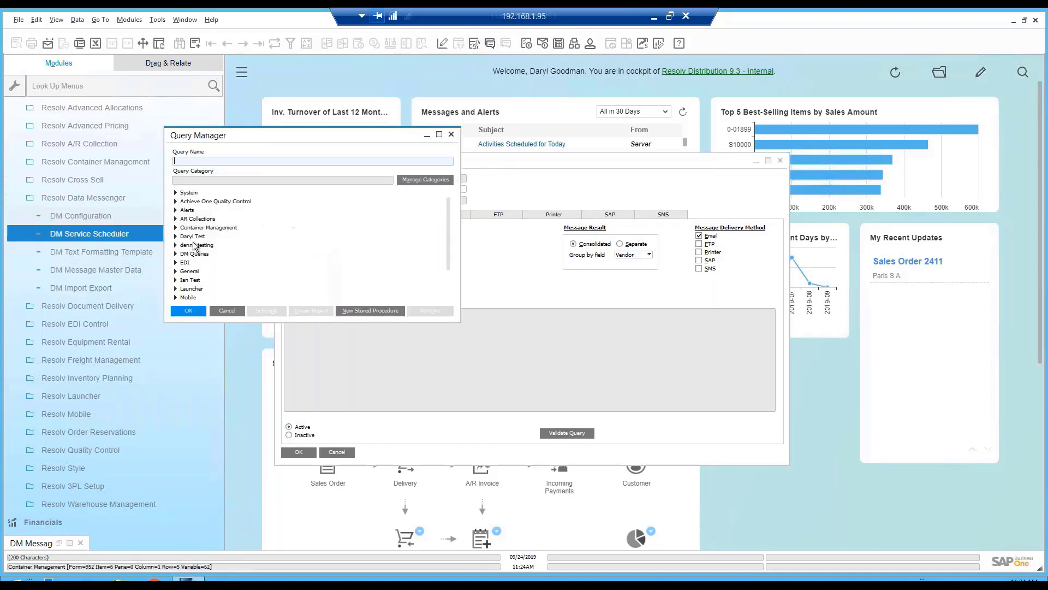
left_click(176, 254)
scroll(230, 268, "down", 3)
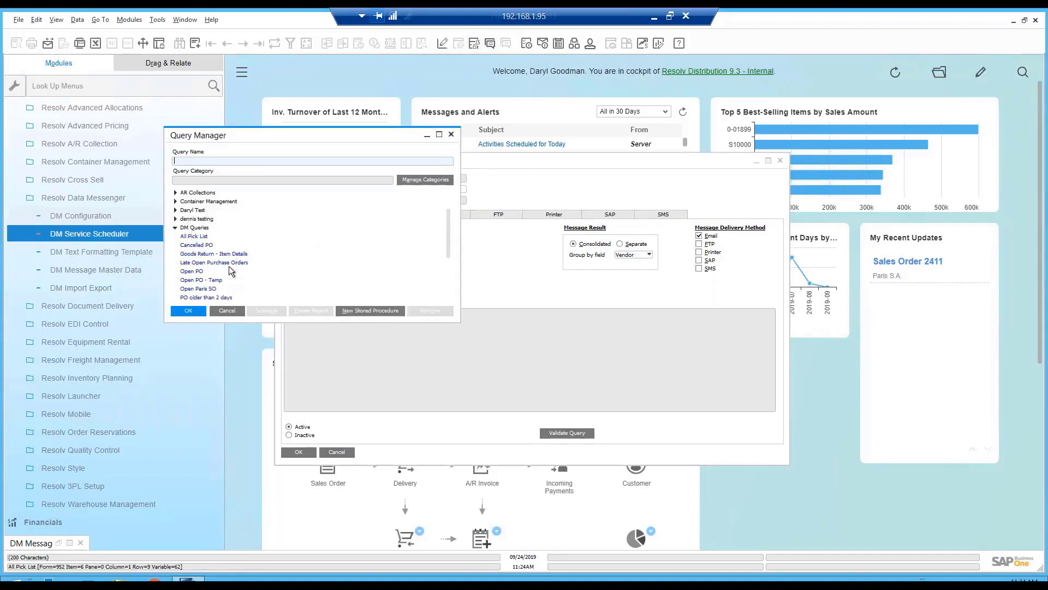
double_click(215, 280)
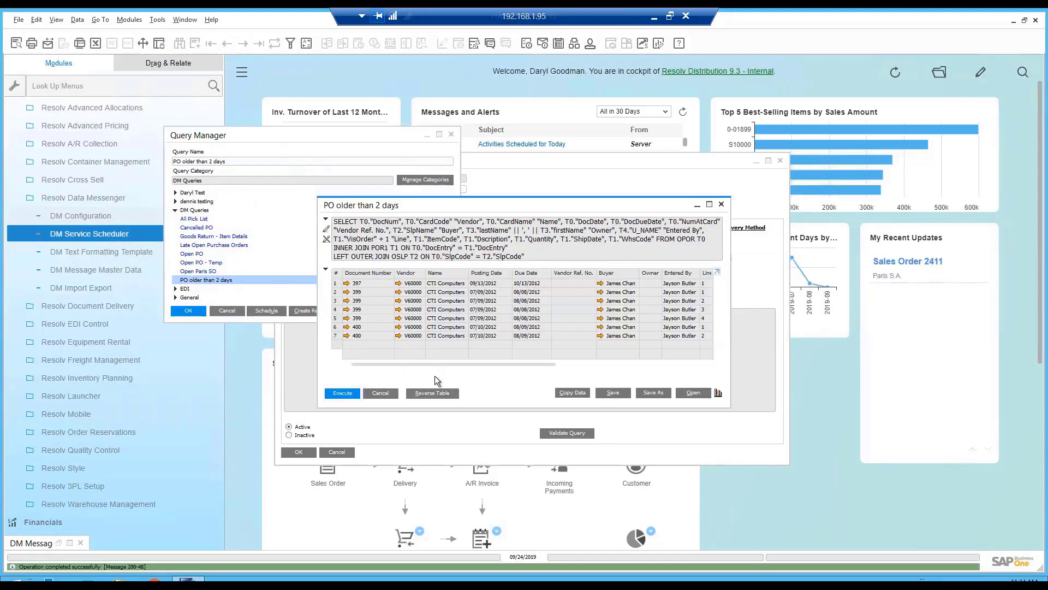
left_click_drag(438, 363, 408, 348)
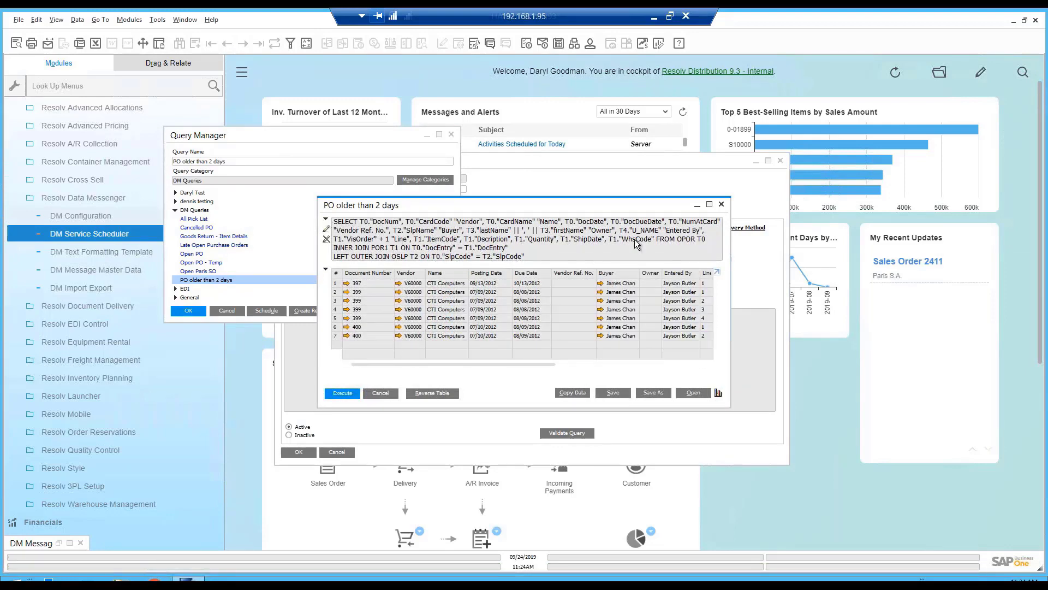
left_click(721, 204)
Return to the DM message master data and check the group-by field choices for the consolidated result, keeping Vendor.
left_click(426, 338)
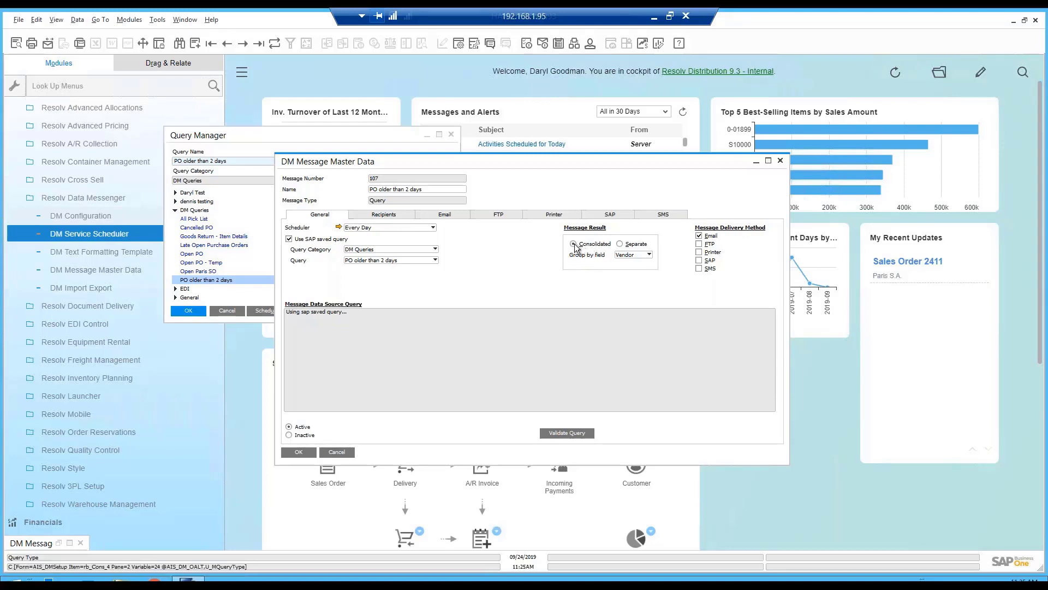
left_click(631, 258)
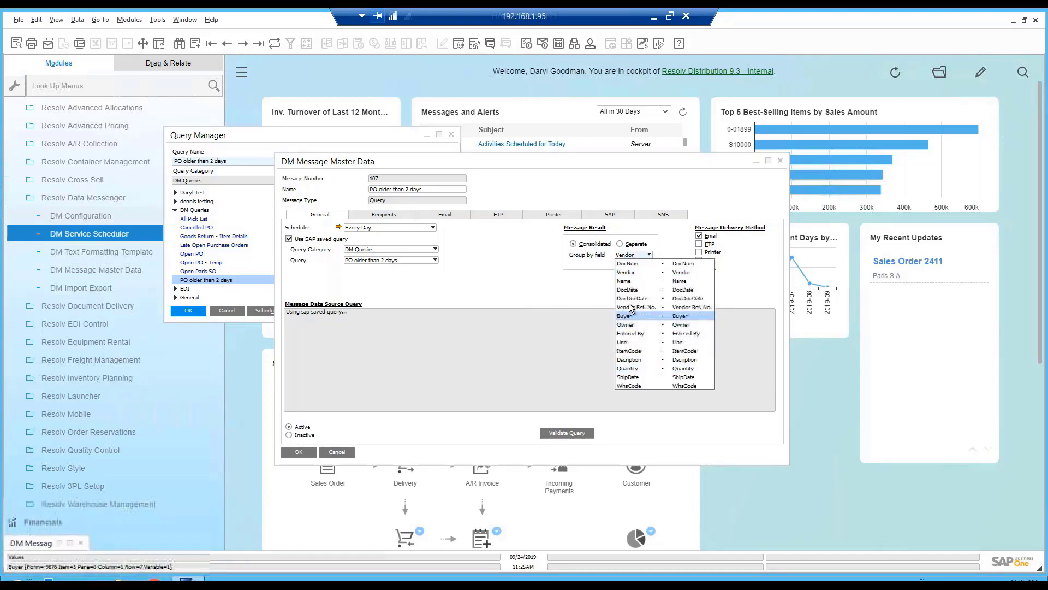
left_click(624, 257)
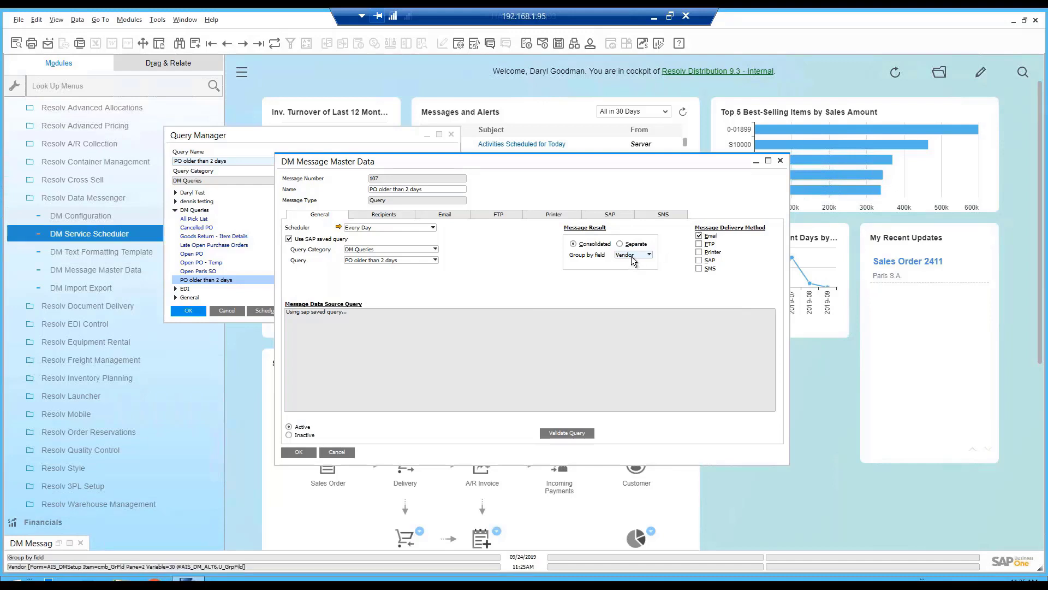
Add a second recipient row to the message with Message To set to Other, and show its field type choices.
left_click(376, 215)
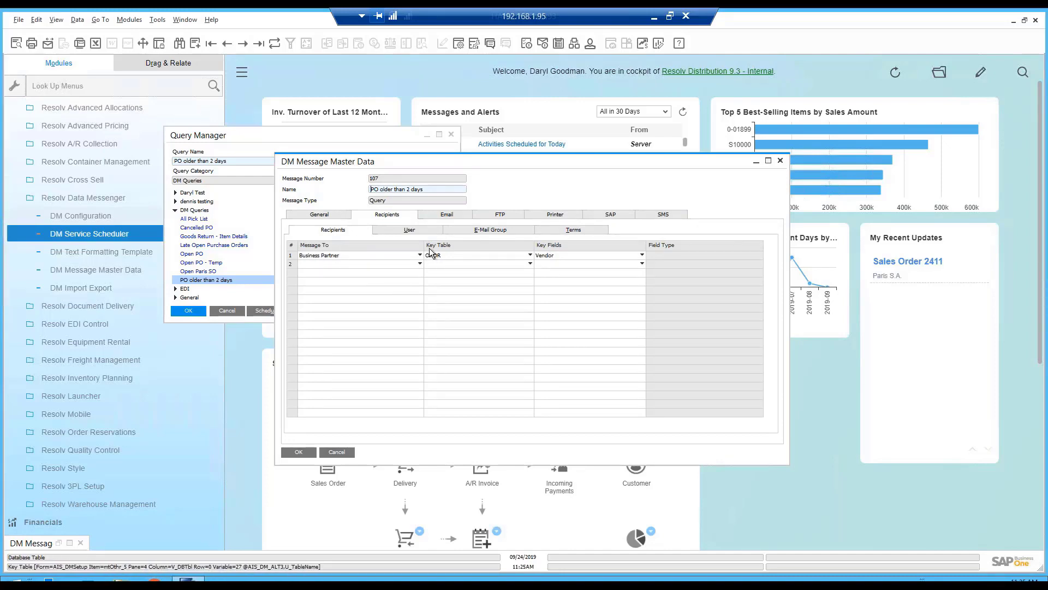
left_click(419, 264)
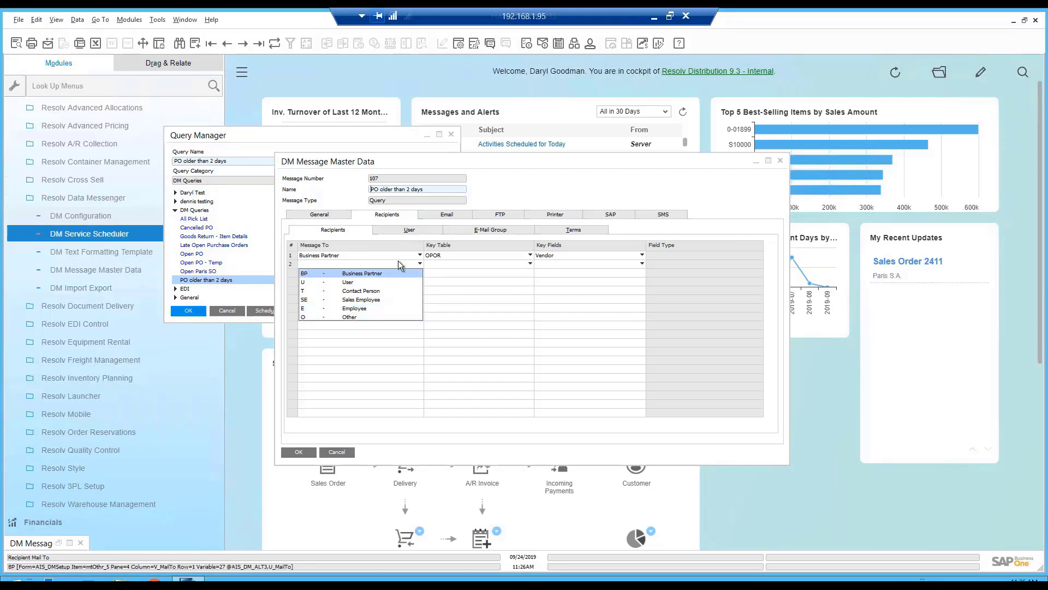
left_click(349, 316)
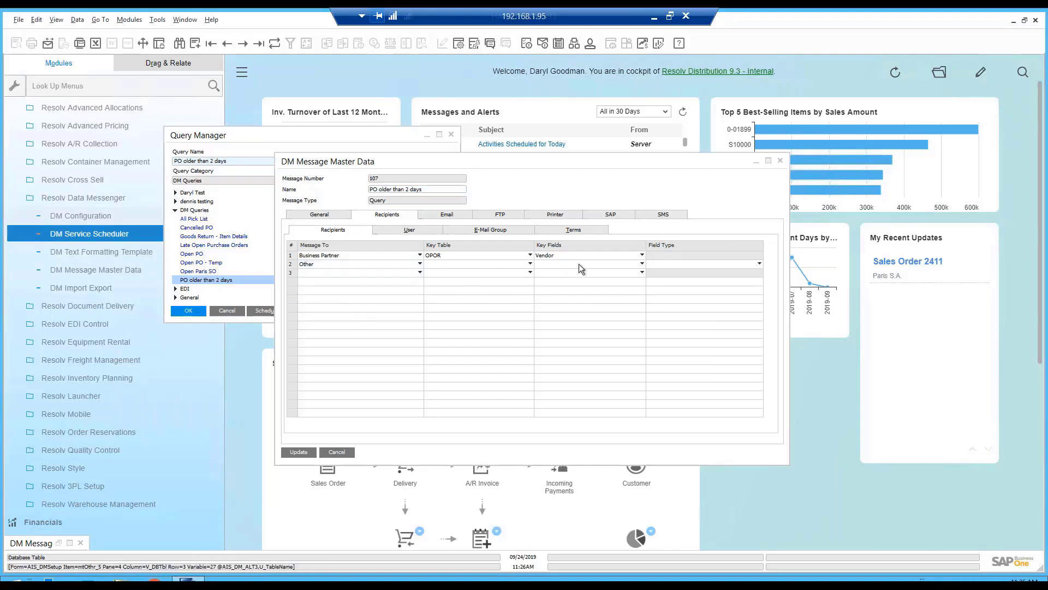
left_click(687, 264)
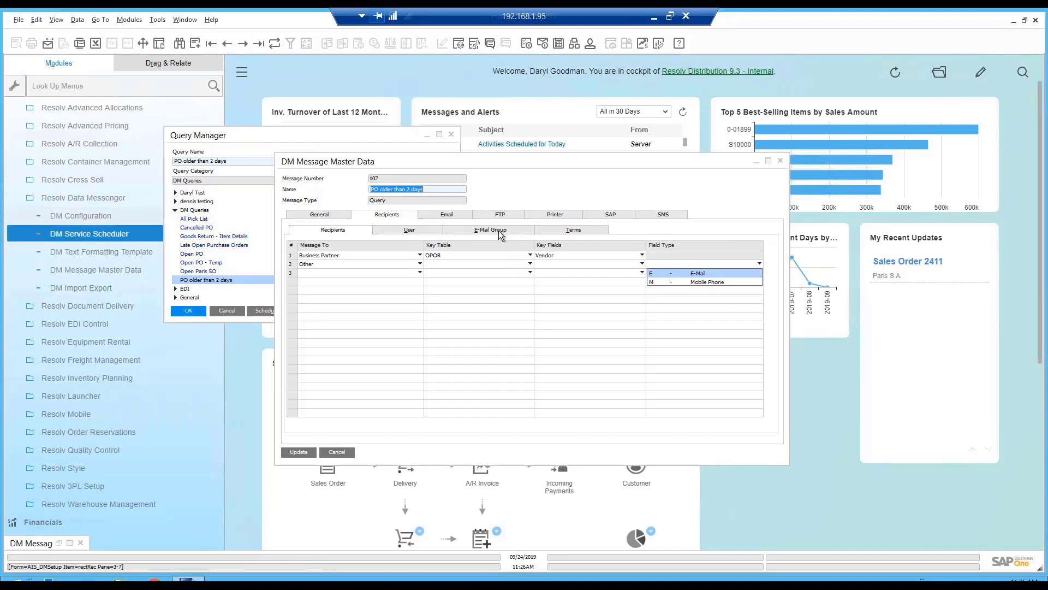
Check the message's user recipients and the e-mail groups available for selection.
left_click(430, 230)
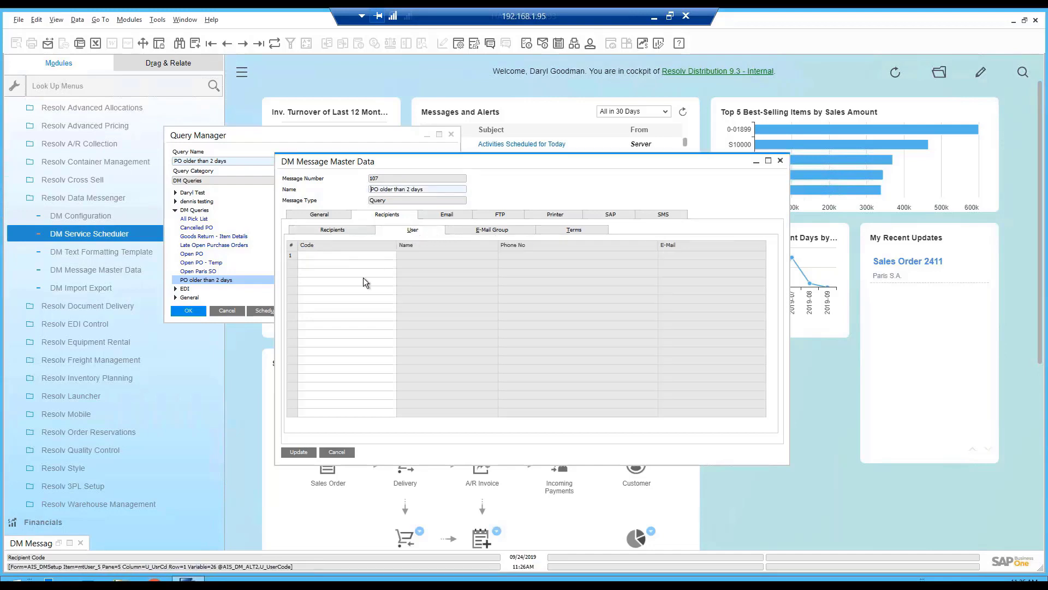
left_click(468, 231)
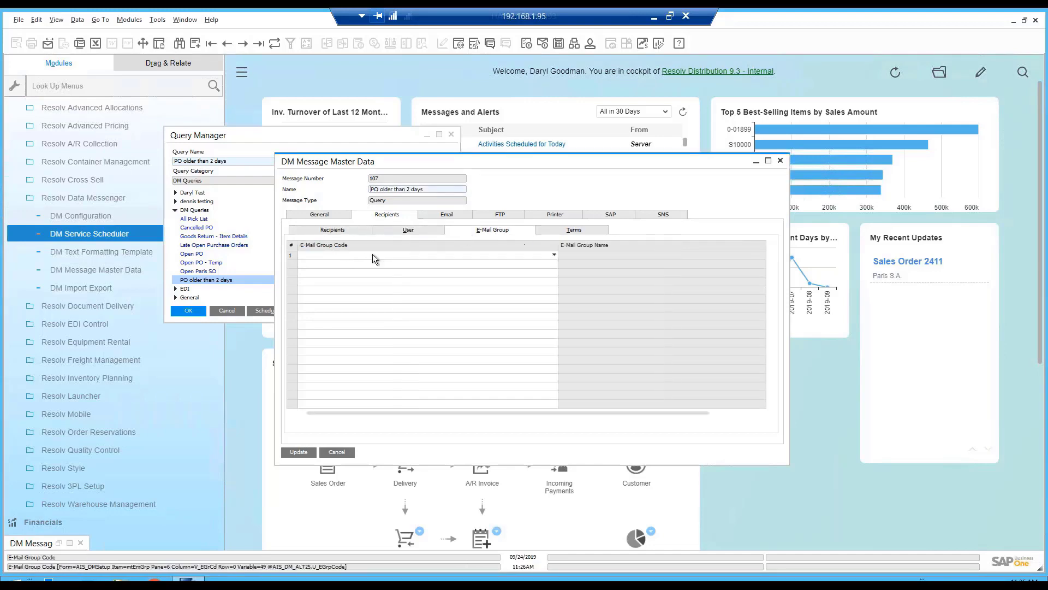
left_click(352, 252)
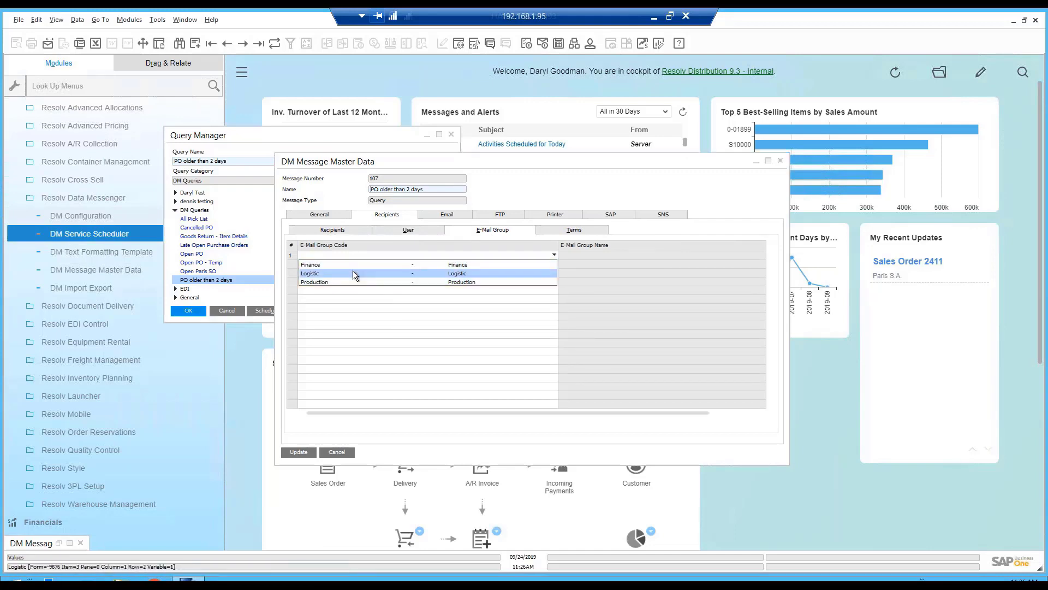
Switch the recipient terms to Advanced, add a ShipDate condition with the >= operation, and view its Message To choices.
left_click(546, 230)
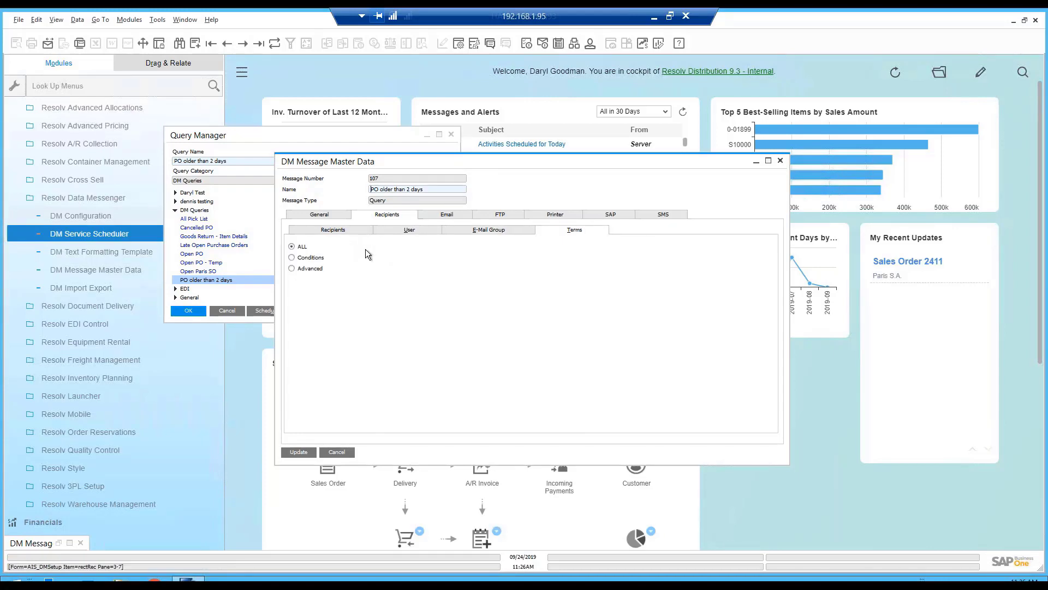
left_click(310, 270)
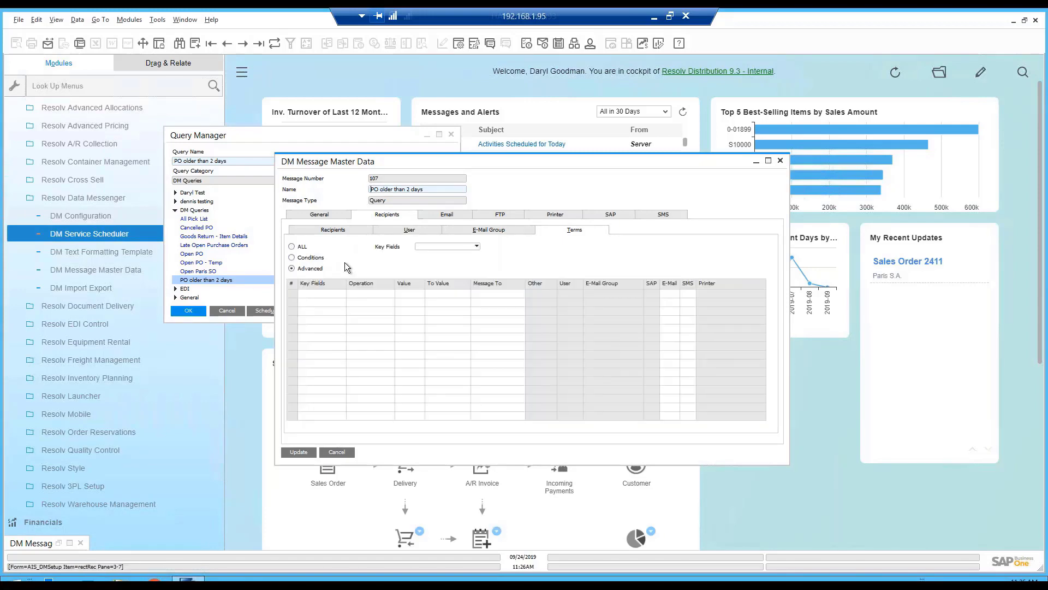
left_click(462, 247)
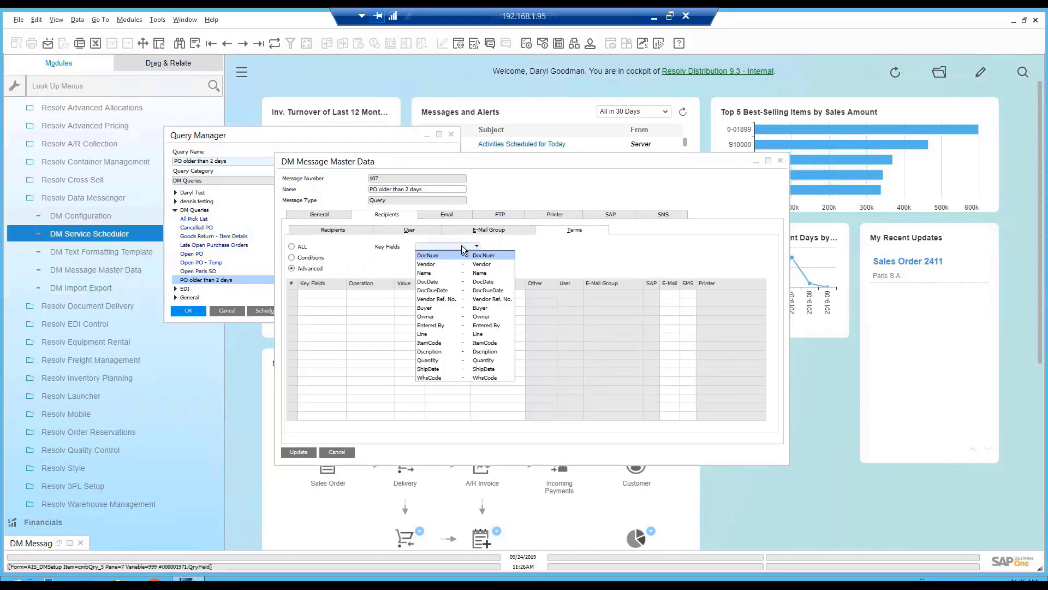
left_click(440, 369)
left_click(384, 292)
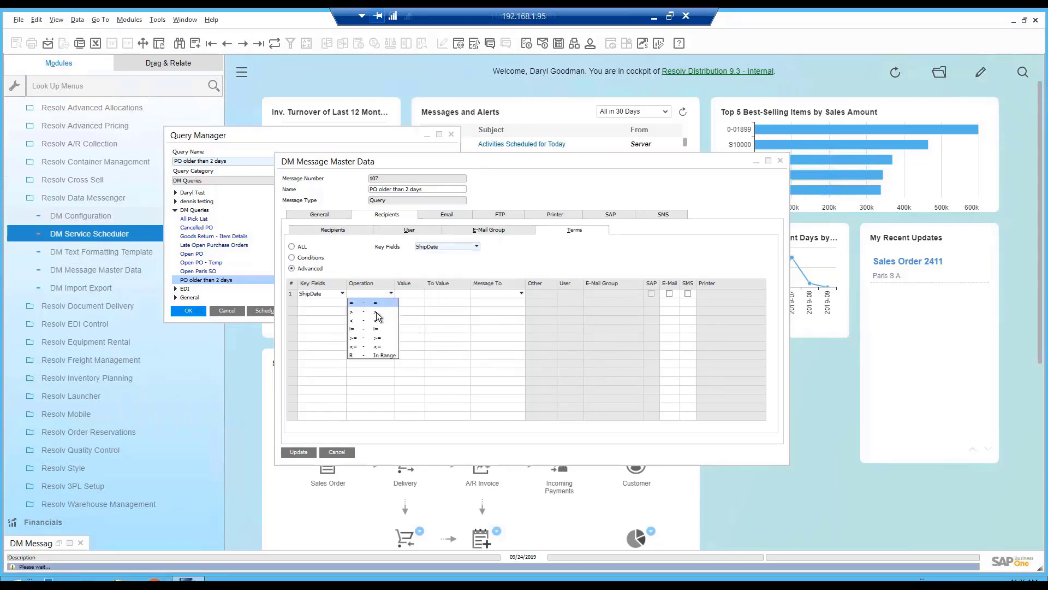
left_click(375, 339)
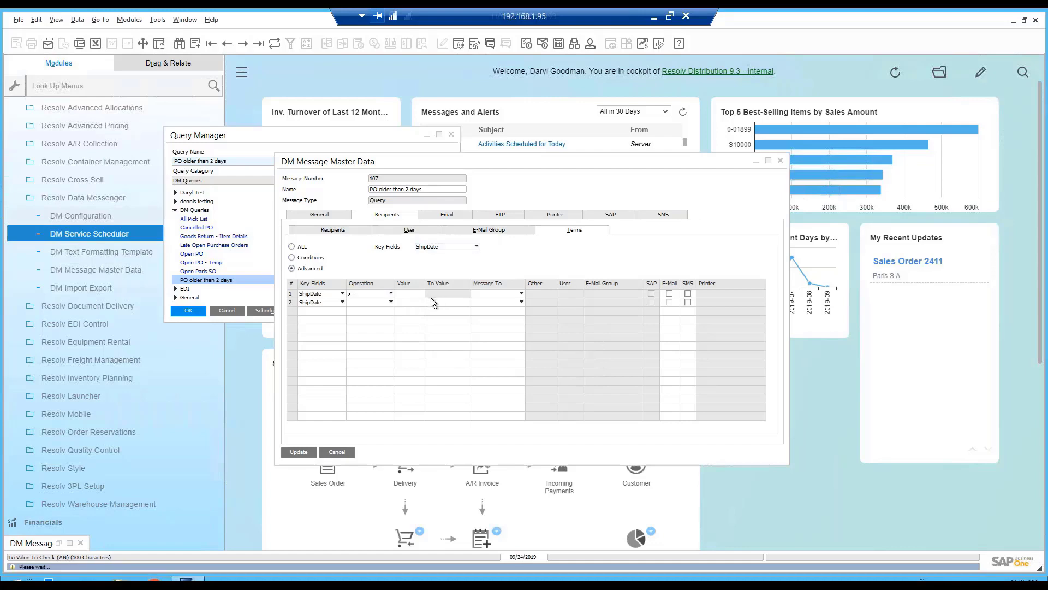
left_click(418, 295)
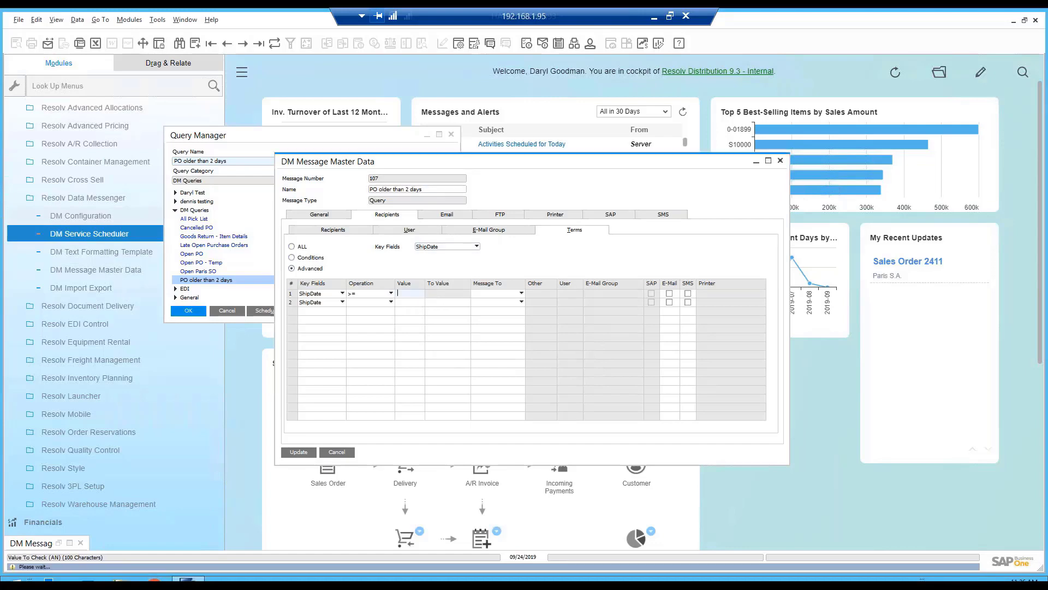
left_click(490, 293)
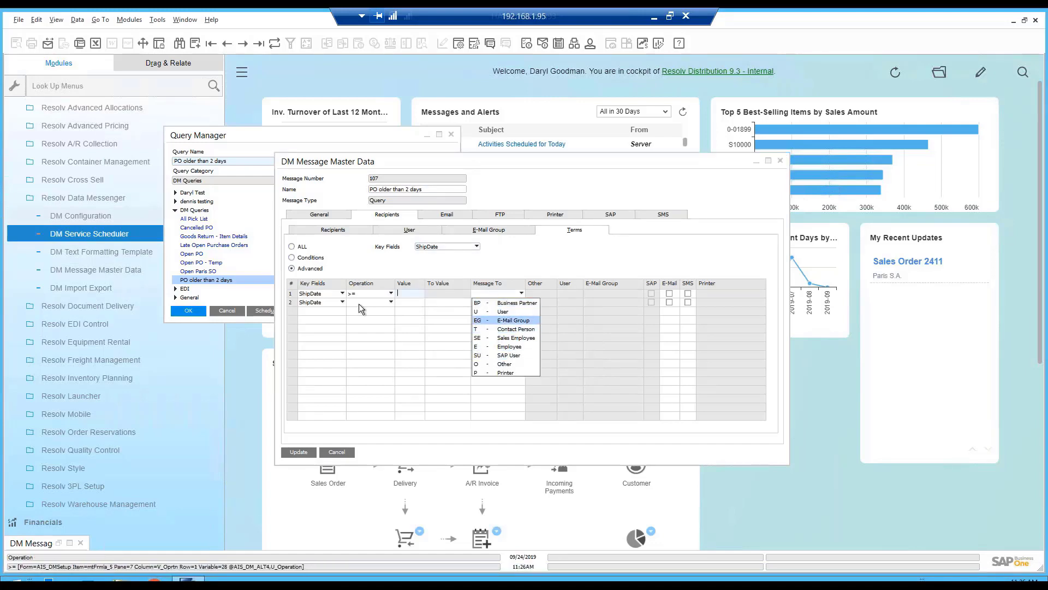
Set the key field of the second recipient condition to Entered By.
left_click(336, 302)
left_click(336, 300)
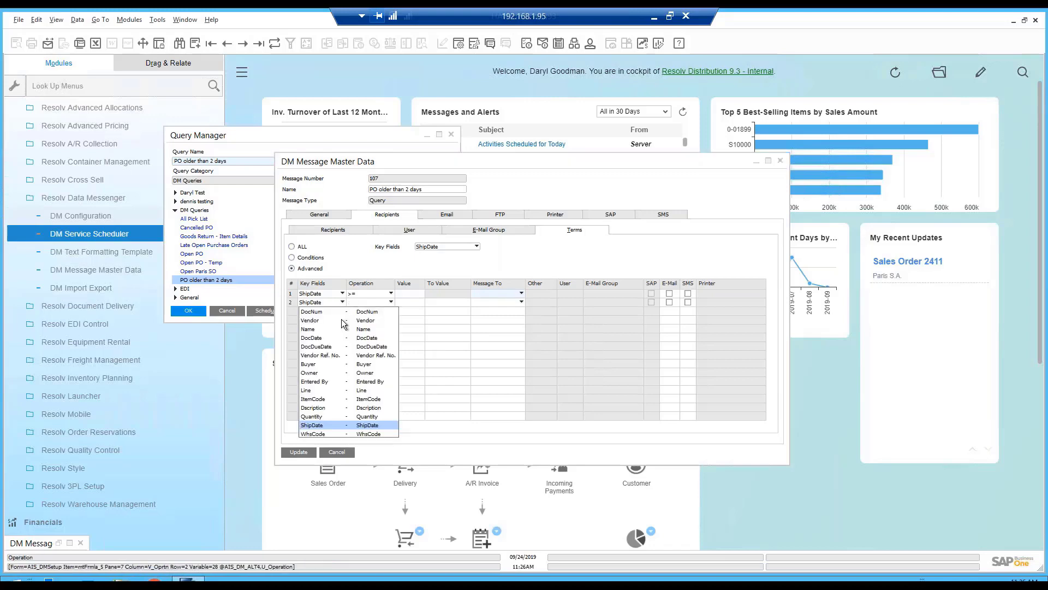
left_click(329, 382)
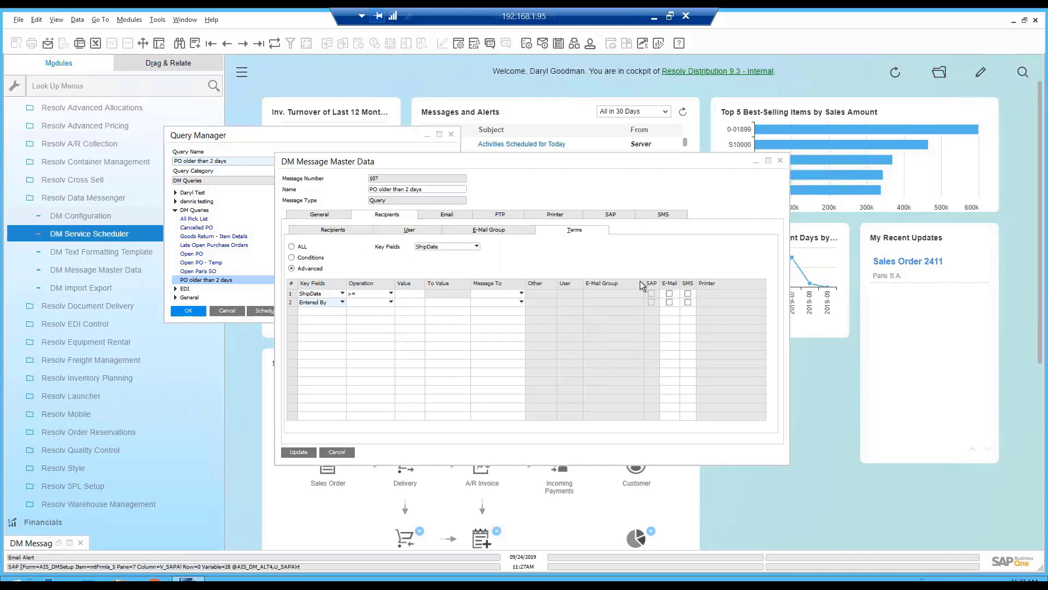
Review the message's email subject, body and format text choices, keeping the HTML format.
left_click(449, 215)
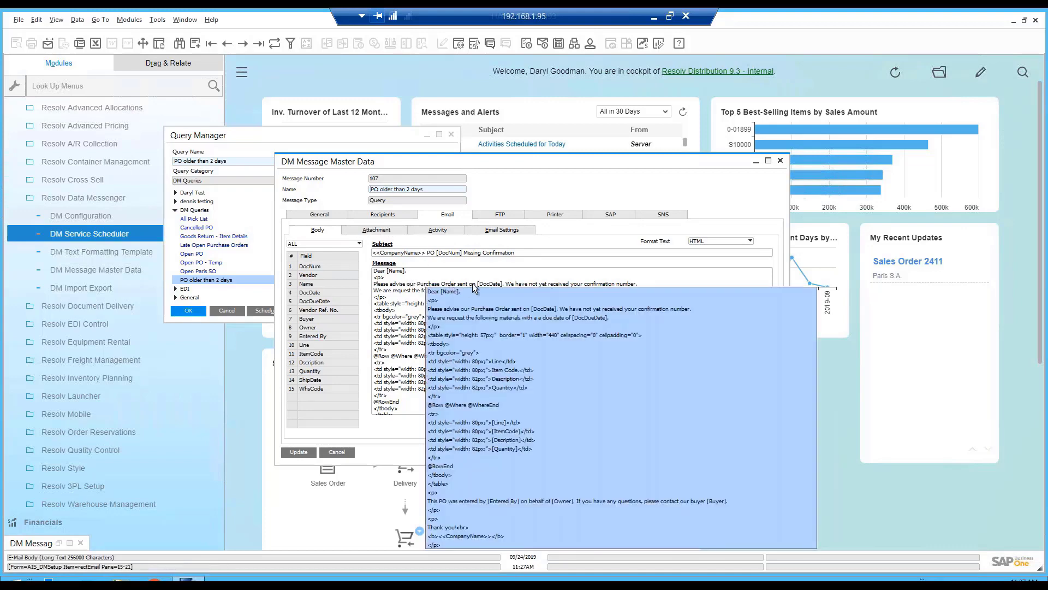
left_click(437, 253)
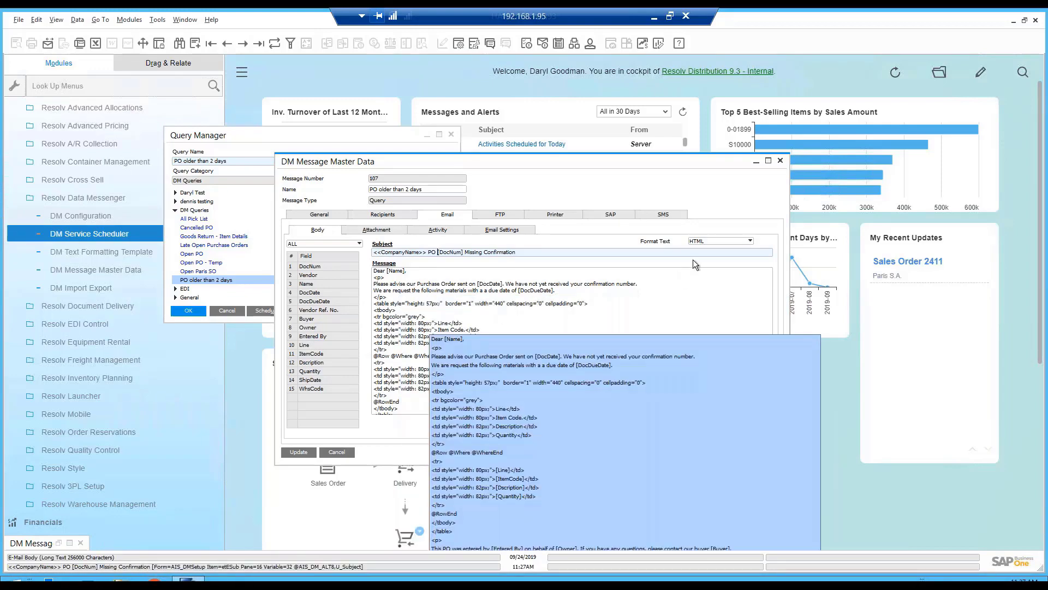
left_click(714, 242)
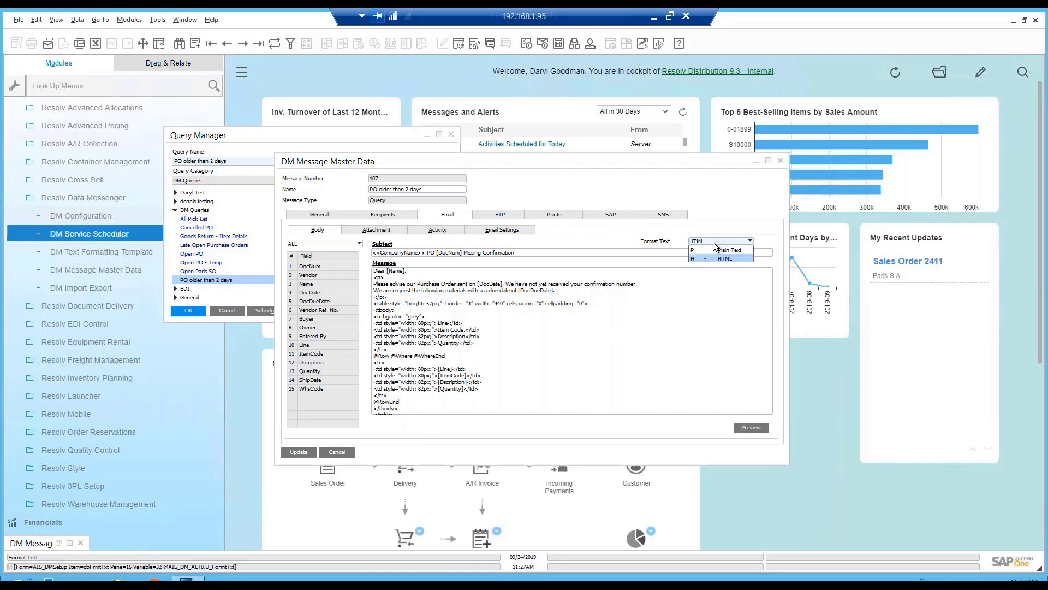
left_click(483, 344)
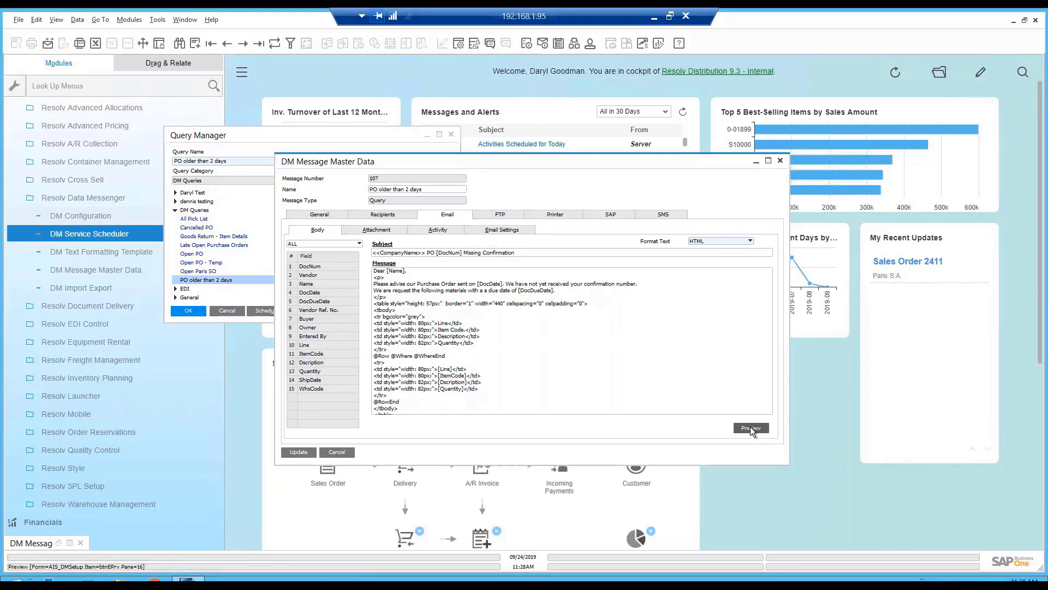
Preview the email message, read it through to the end, and close the preview.
left_click(751, 428)
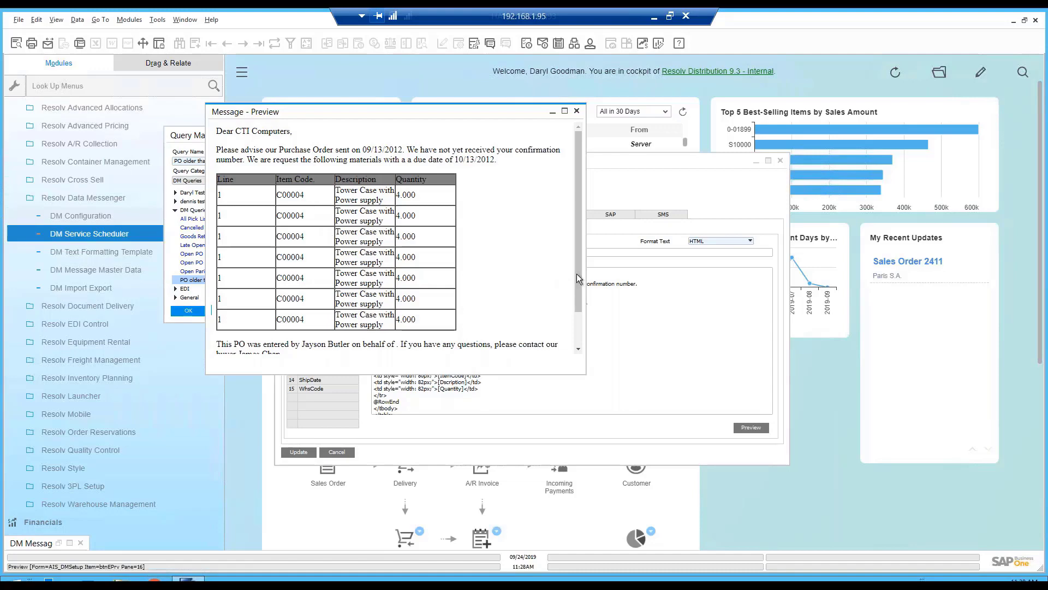
scroll(578, 284, "down", 3)
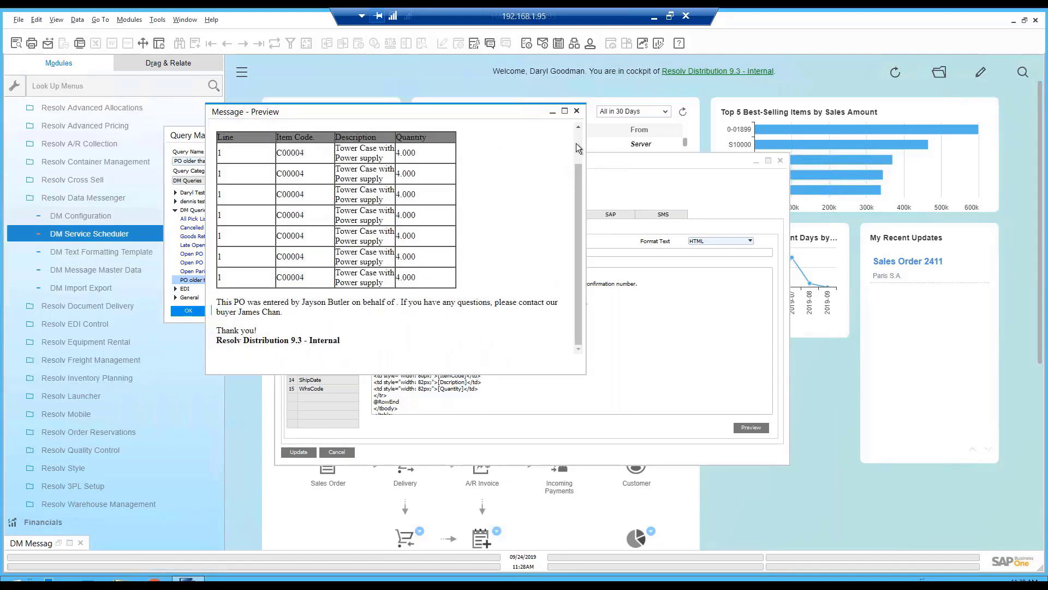
left_click(576, 111)
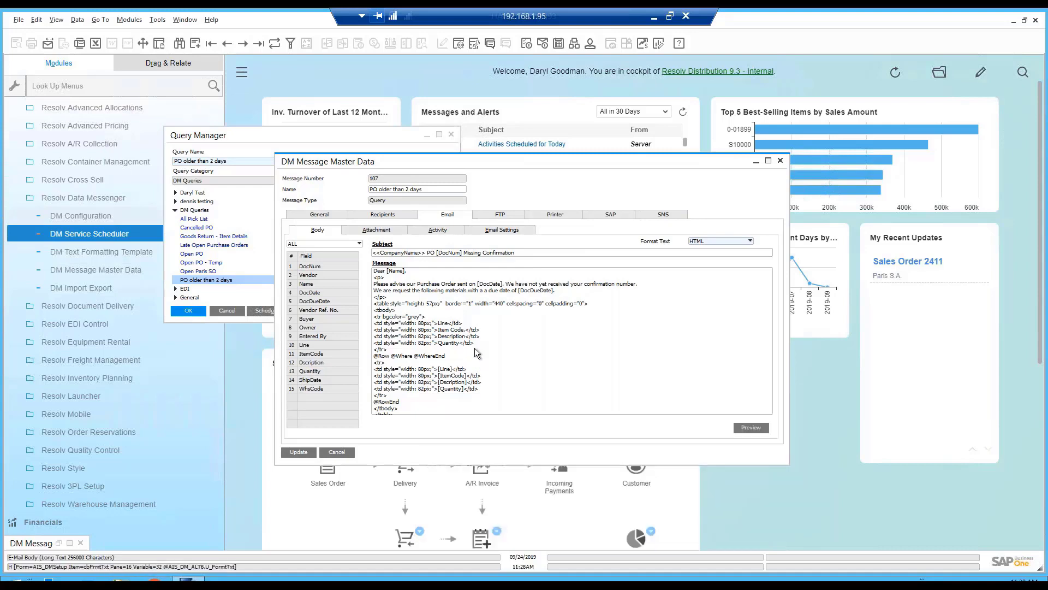
Open the PO older than 2 days query and read its SQL through to the WHERE conditions.
double_click(224, 280)
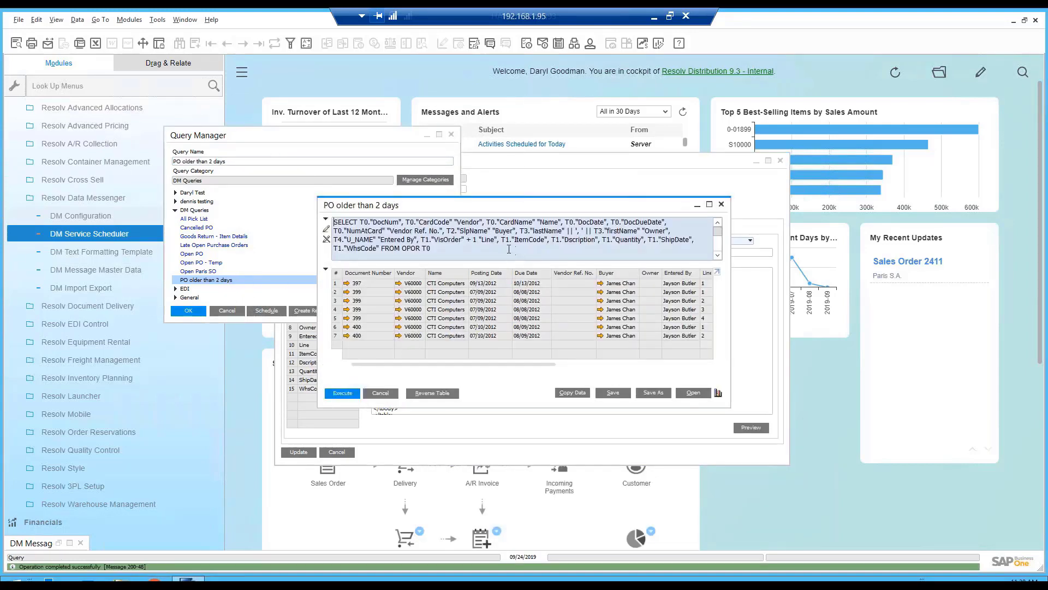
scroll(469, 251, "down", 1)
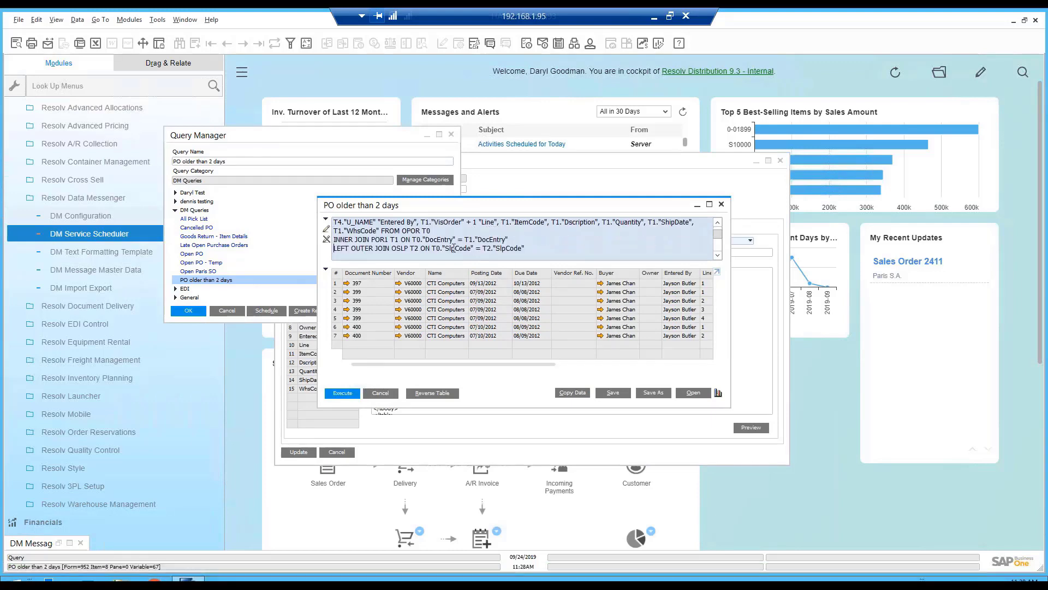
scroll(454, 246, "down", 1)
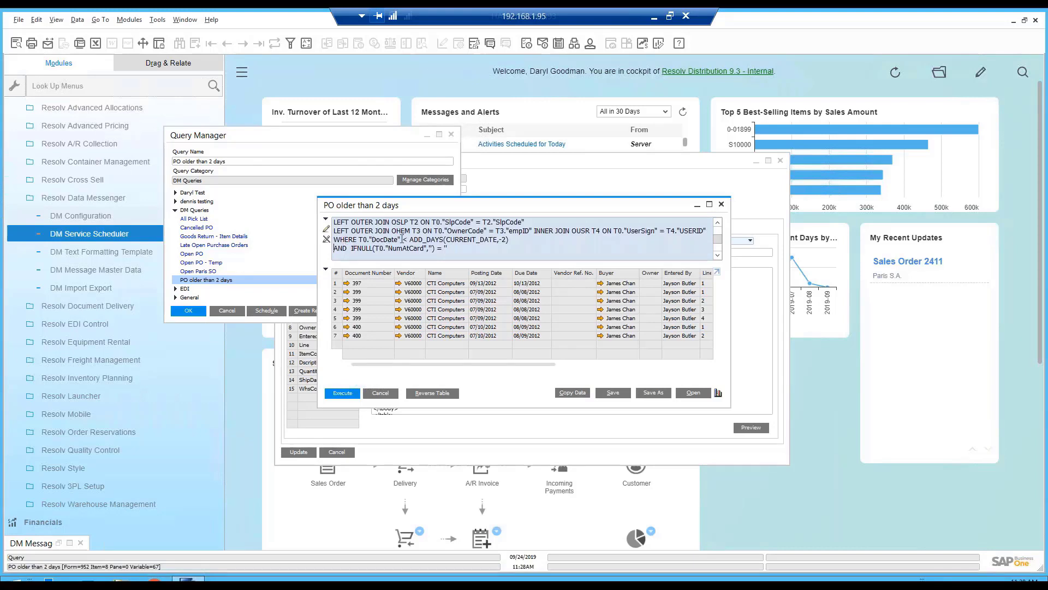
Try adding an AND line at the end of the query's conditions, and close the query and Query Manager without saving.
left_click(471, 248)
key("Return")
type("AND")
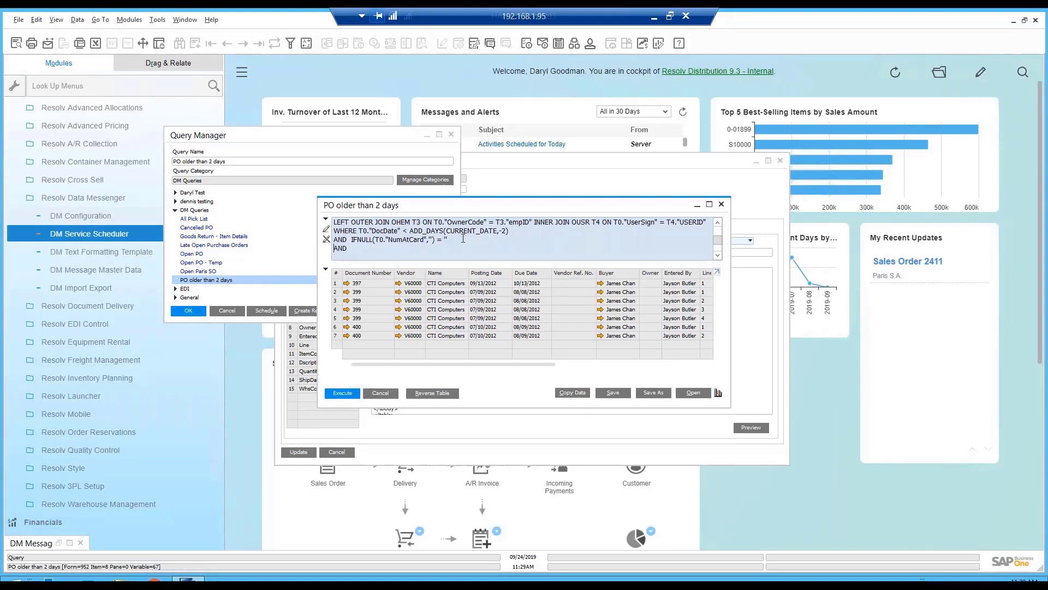
left_click(381, 393)
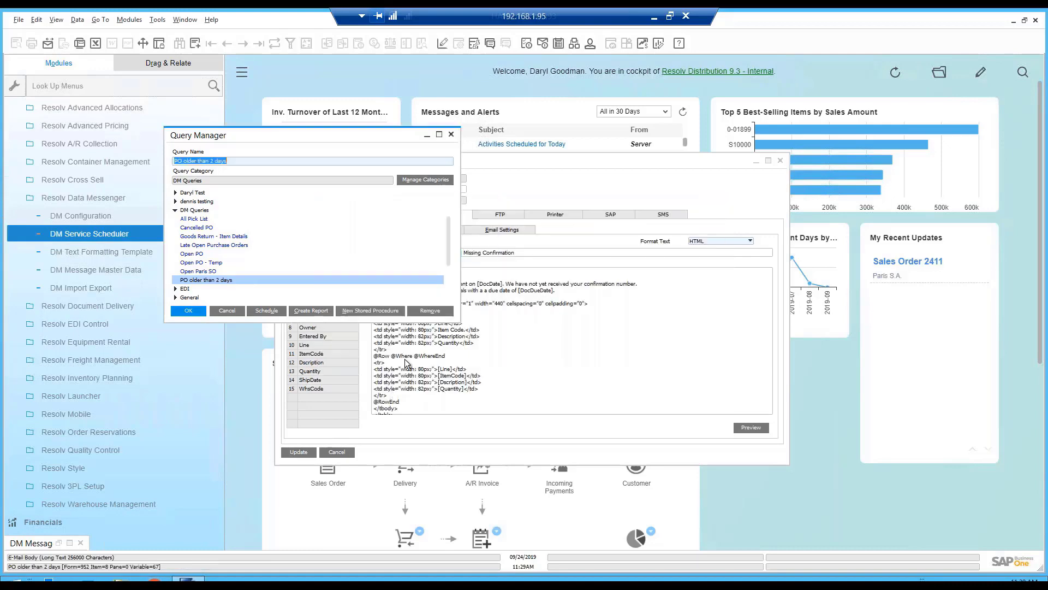
left_click(235, 310)
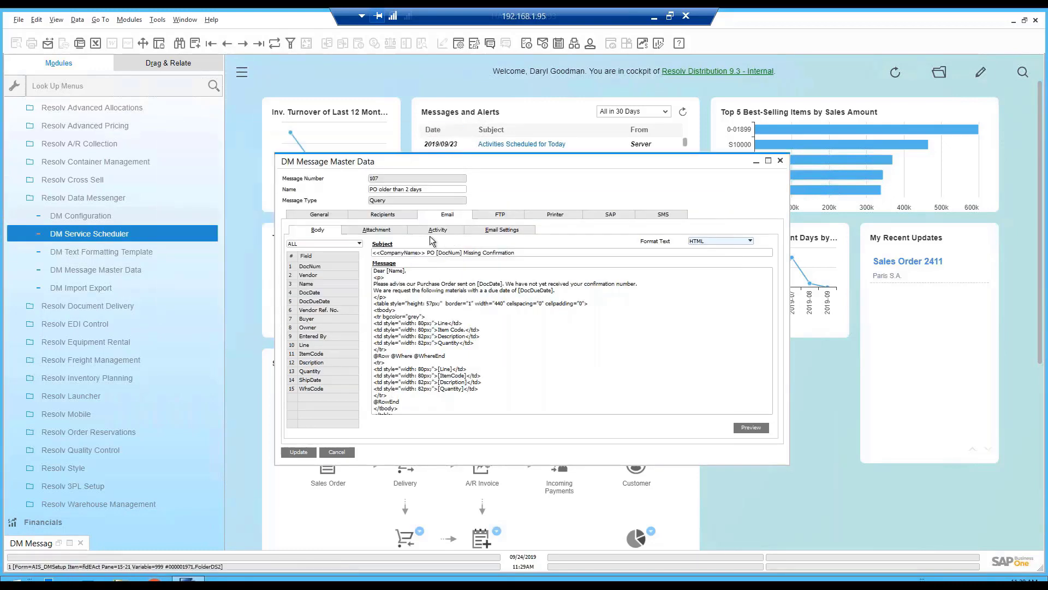
Move to the next message record, discarding the unsaved changes to the PO older than 2 days message.
left_click(244, 45)
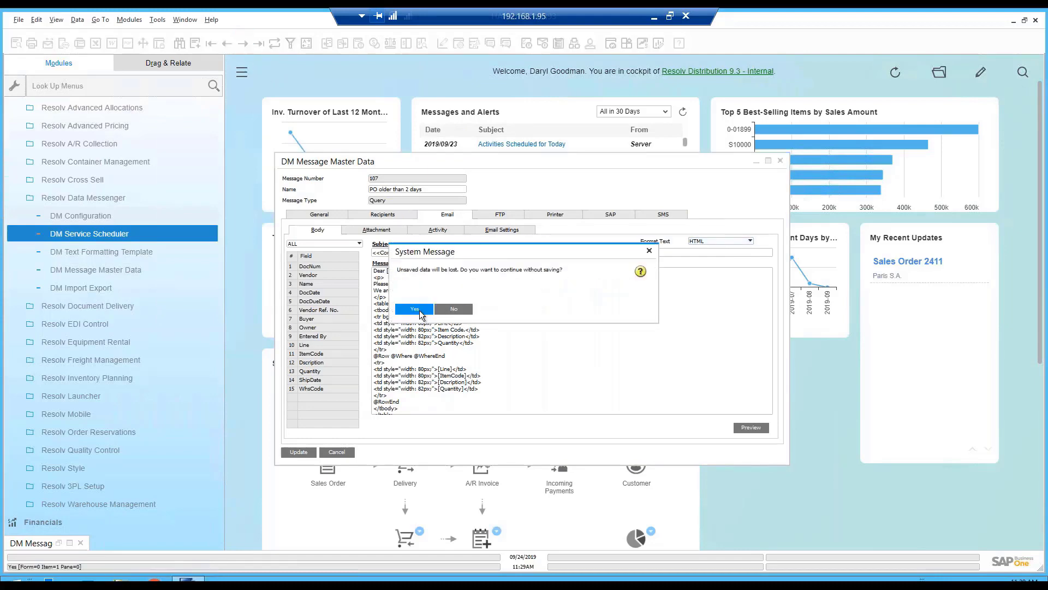
left_click(427, 310)
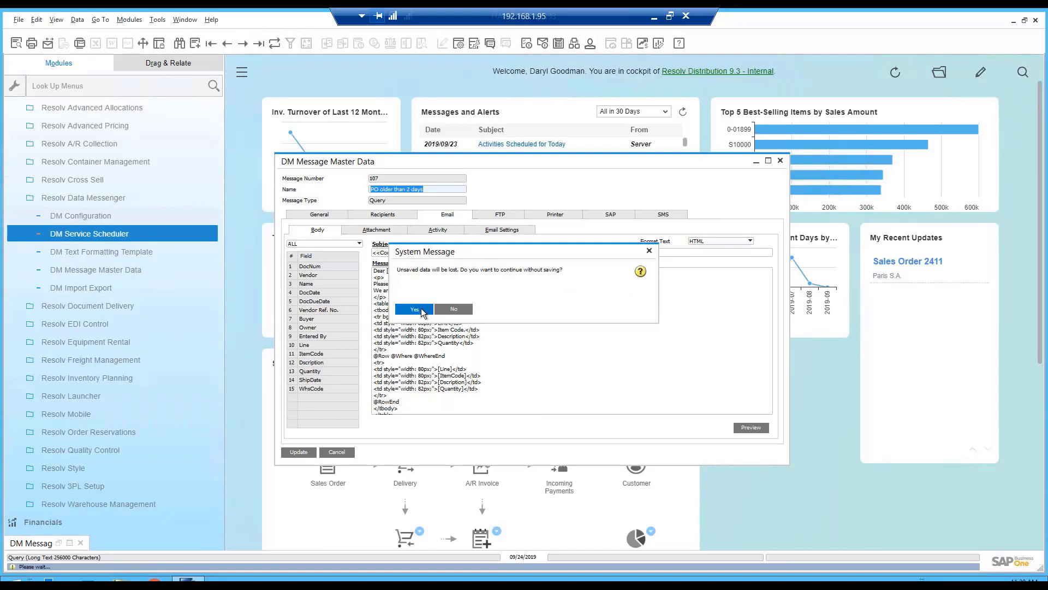
left_click(415, 309)
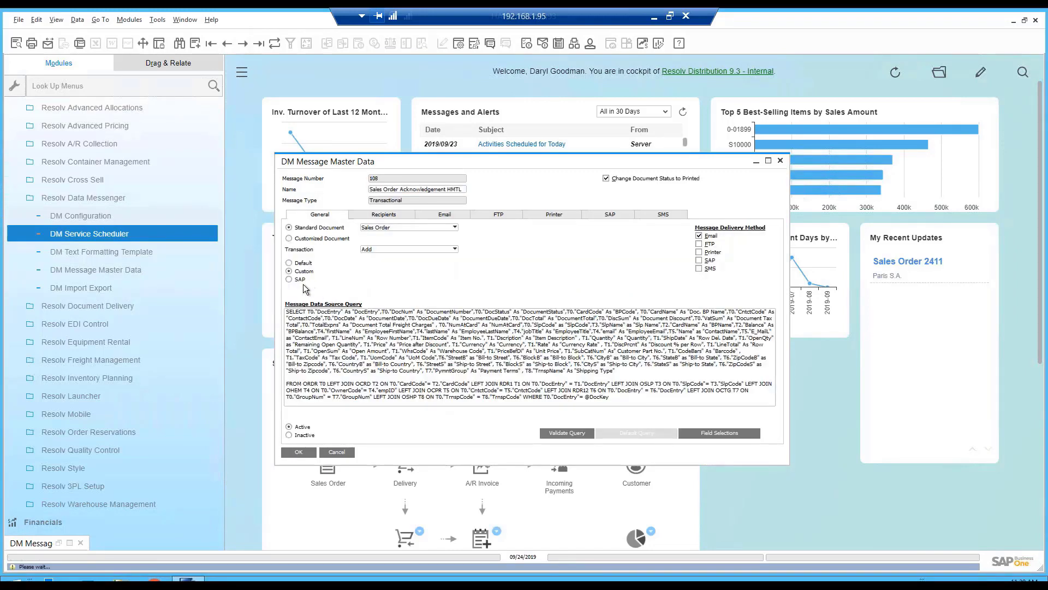
left_click(354, 322)
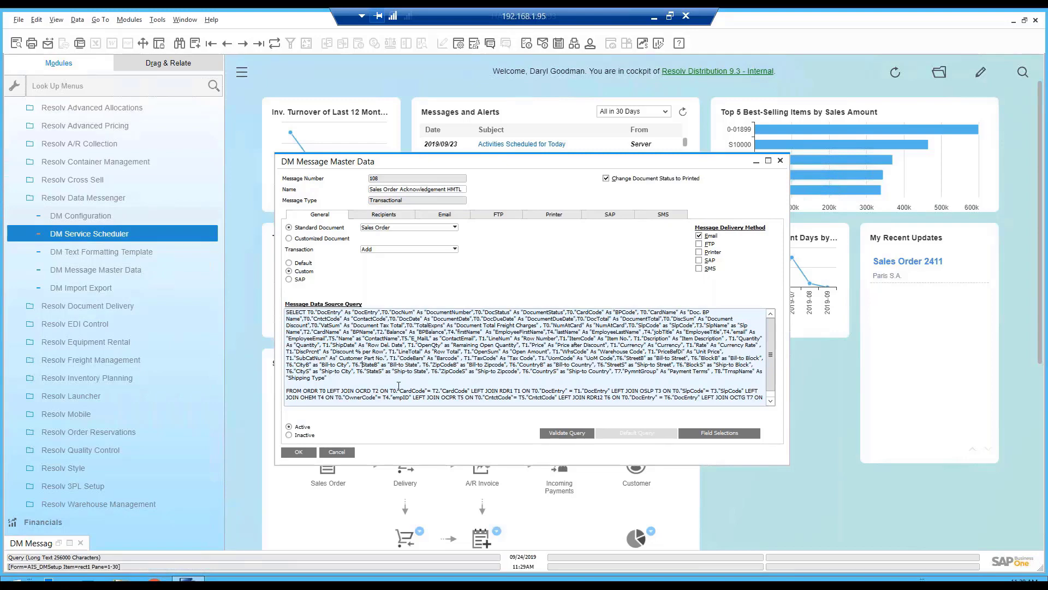
scroll(398, 385, "down", 1)
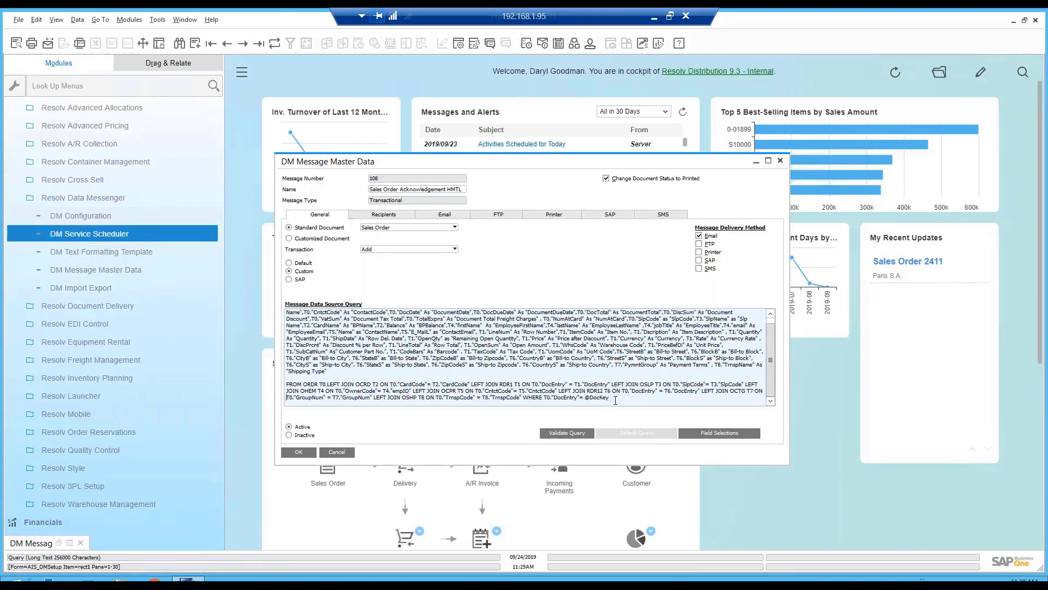
left_click_drag(616, 397, 548, 400)
left_click(616, 399)
View the acknowledgement's recipients and email body, preview the email in an enlarged window through its totals, and close the preview.
left_click(384, 214)
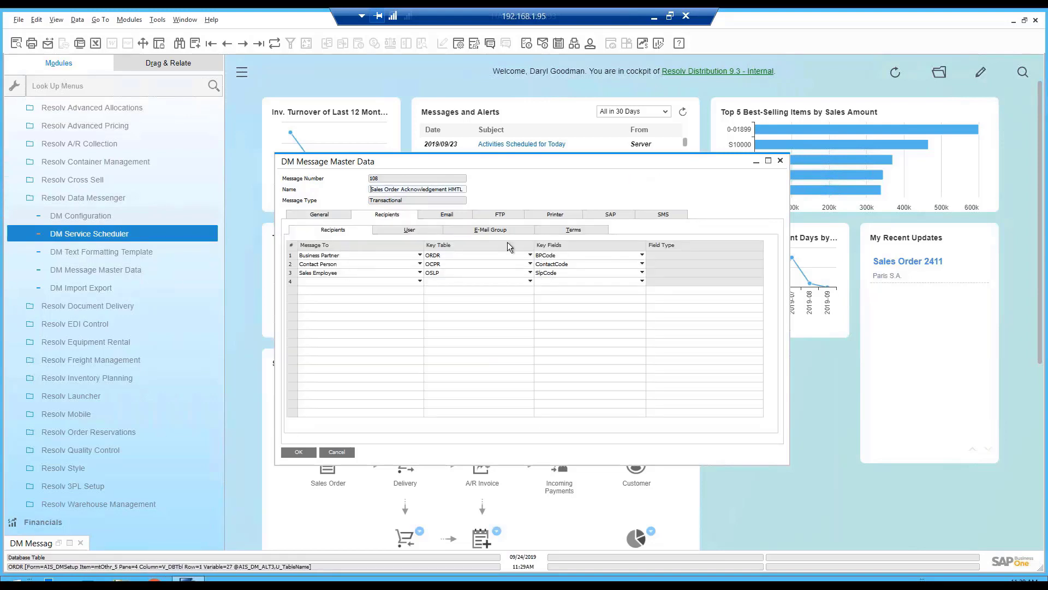
left_click(461, 215)
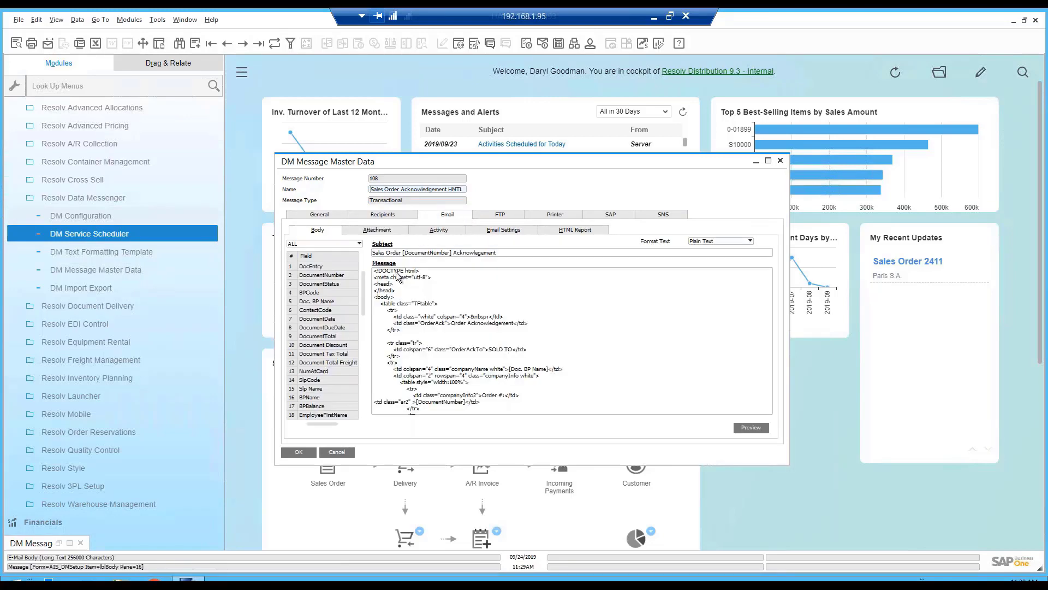
left_click(751, 428)
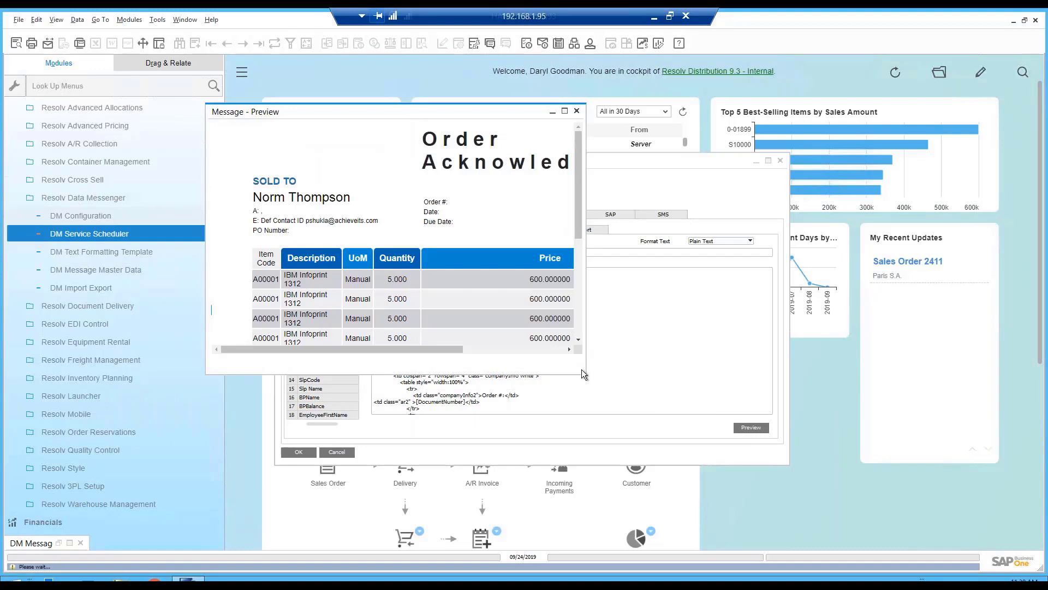
left_click_drag(581, 369, 855, 430)
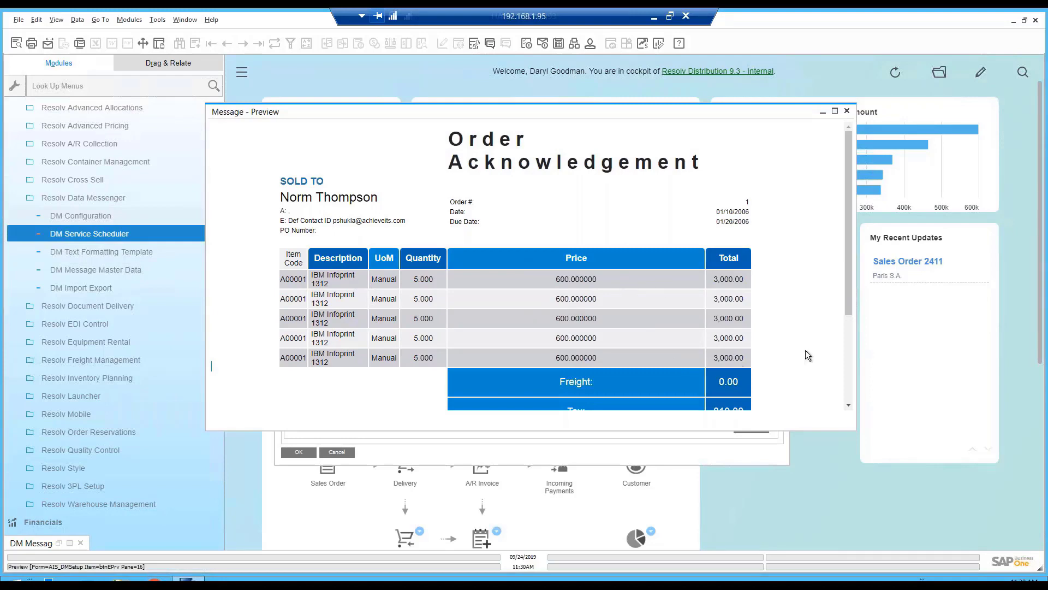
left_click_drag(848, 292, 759, 359)
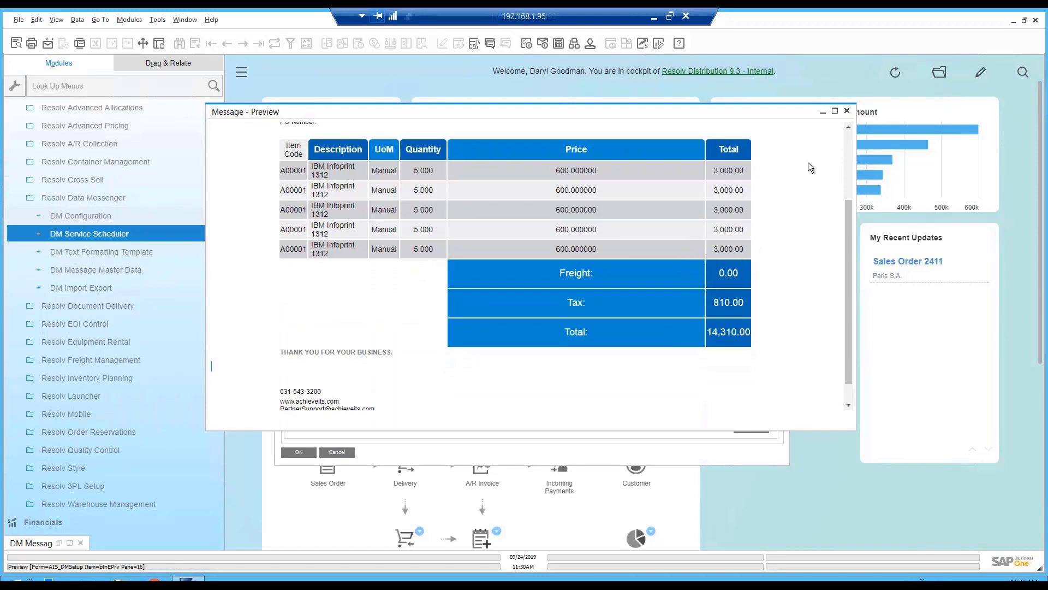
left_click(849, 111)
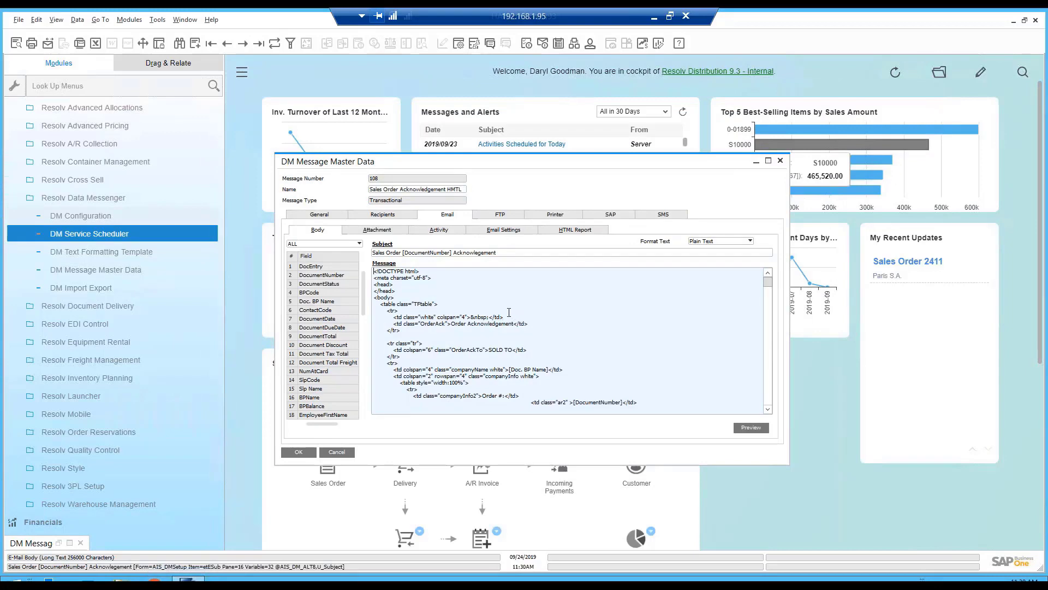
Read the acknowledgement's HTML email body down to the repeating item rows and the discount and freight rows.
key("Down")
key("Down")
key("Down")
key("Down")
key("Down")
key("Down")
key("Down")
key("Down")
key("Down")
key("Down")
key("Down")
key("Down")
key("Down")
key("Down")
key("Down")
key("Down")
key("Down")
key("Down")
key("Down")
key("Down")
key("Down")
key("Down")
key("Down")
key("Down")
key("Down")
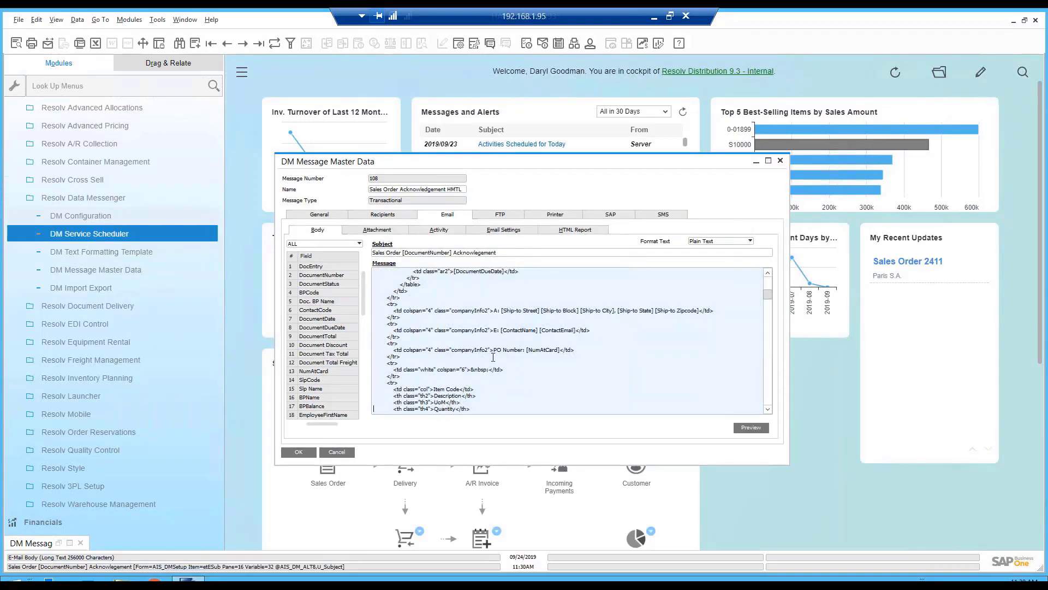
key("Down")
key("Down")
key("Down")
key("Down")
key("Down")
key("Down")
key("Down")
key("Down")
key("Down")
key("Down")
key("Down")
key("Down")
key("Down")
key("Down")
key("Down")
key("Down")
key("Down")
key("Down")
key("Down")
key("Down")
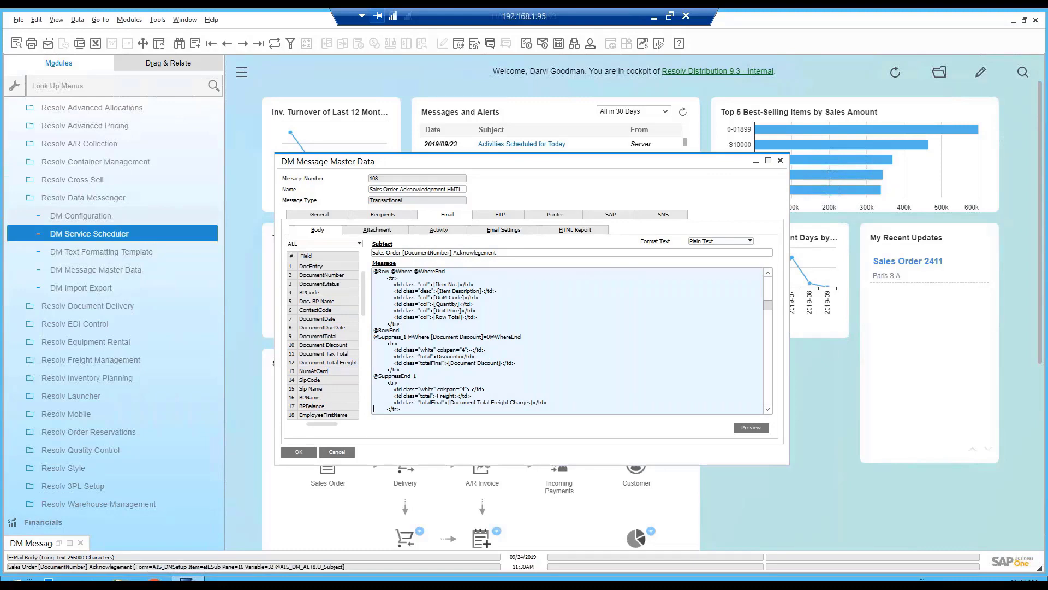
left_click_drag(413, 377, 374, 330)
left_click_drag(425, 374, 376, 337)
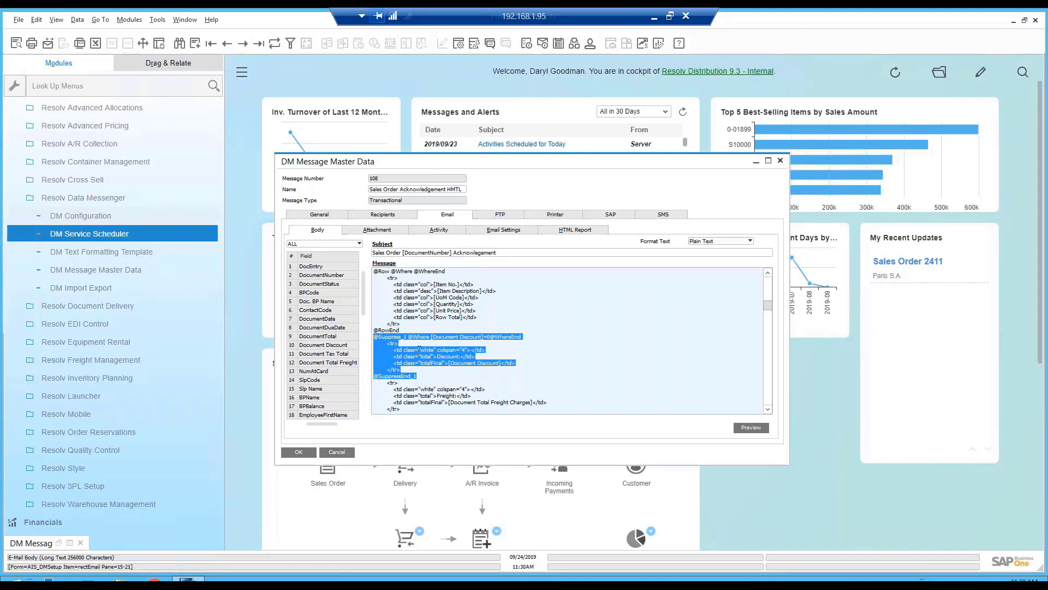
left_click(470, 344)
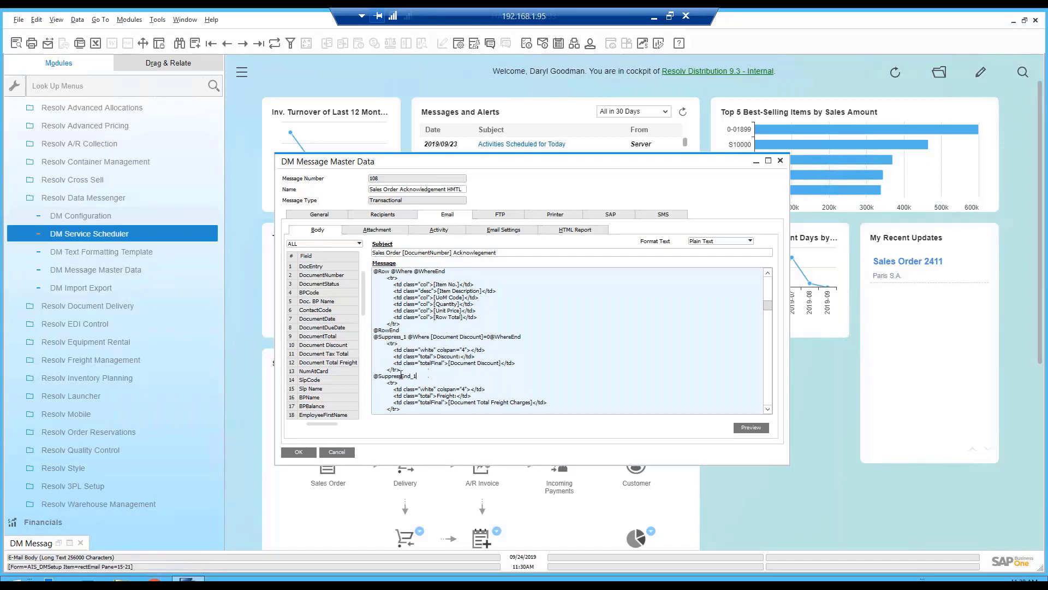
left_click_drag(423, 375, 370, 335)
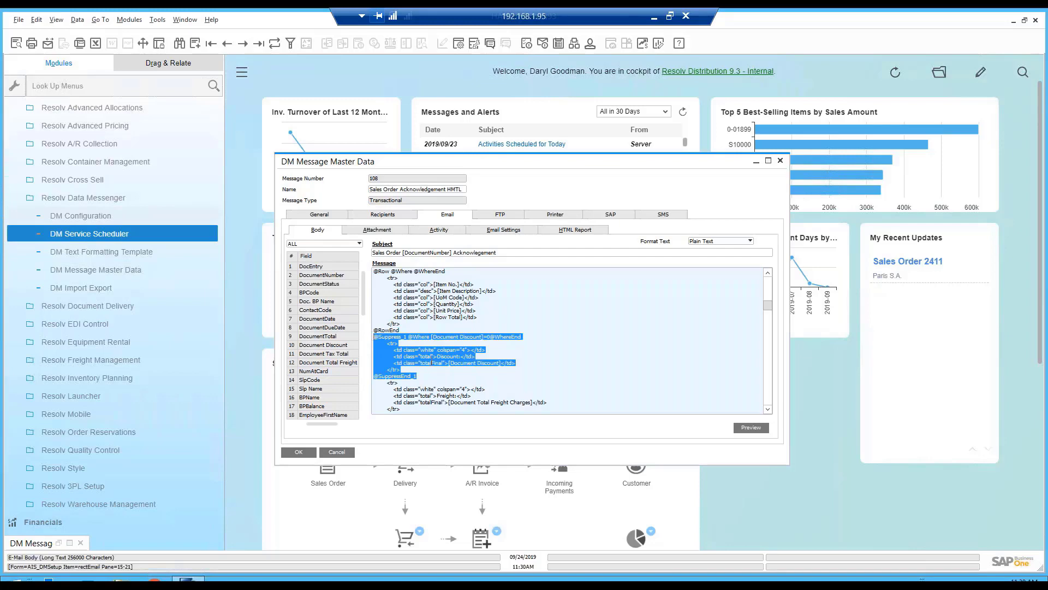
Preview the email again to check its totals section for the discount row, and return to the message body.
left_click(752, 428)
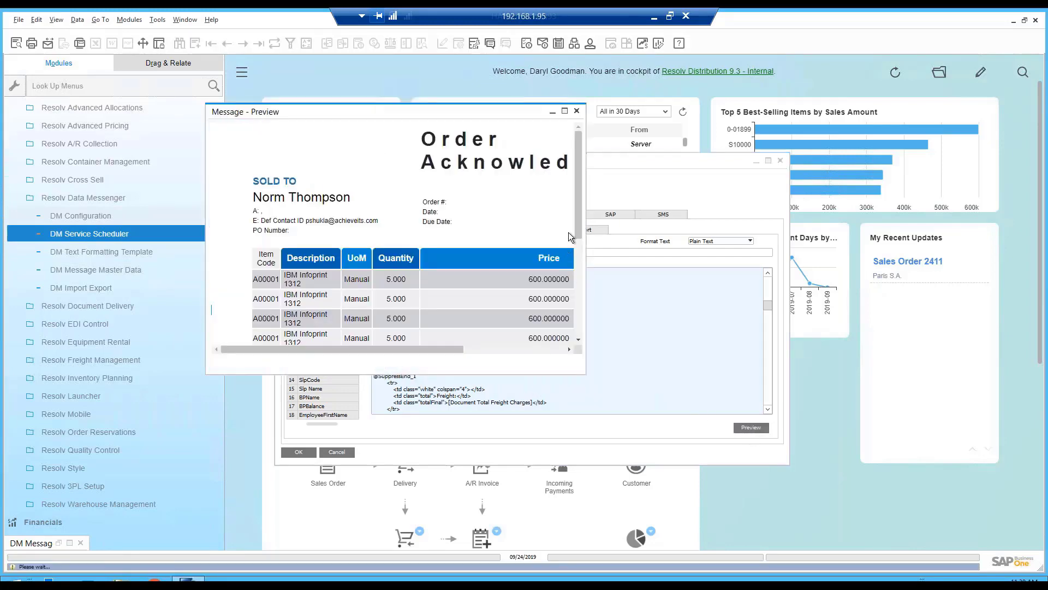
left_click_drag(579, 233, 586, 331)
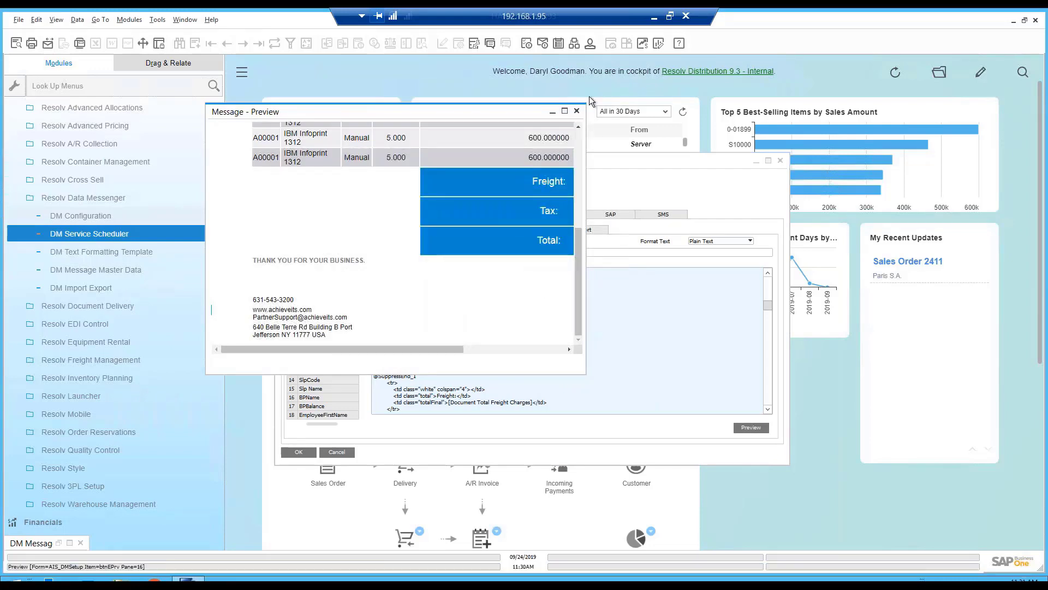
left_click(577, 112)
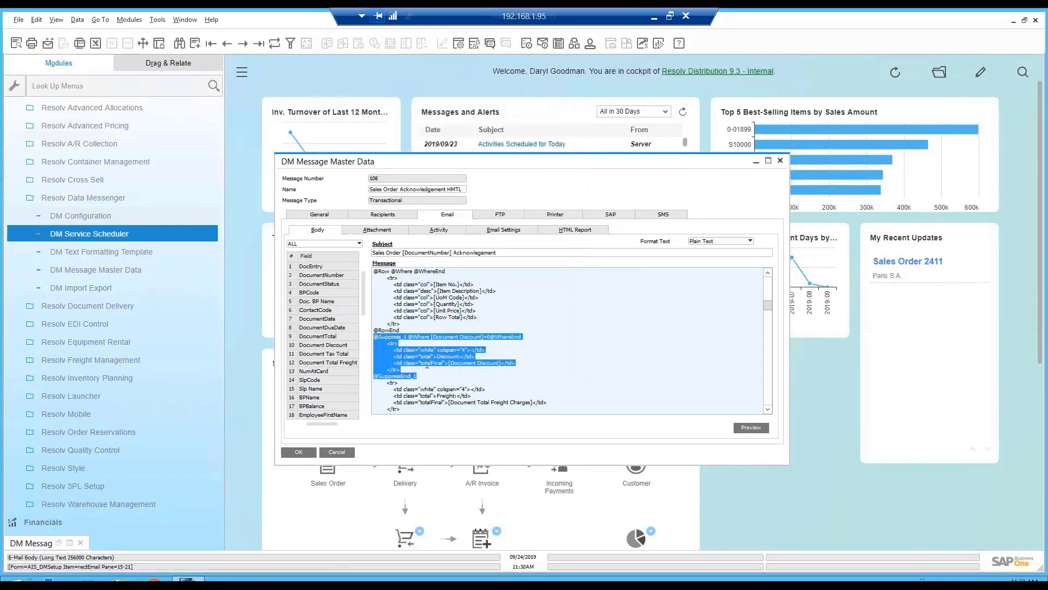
left_click(438, 373)
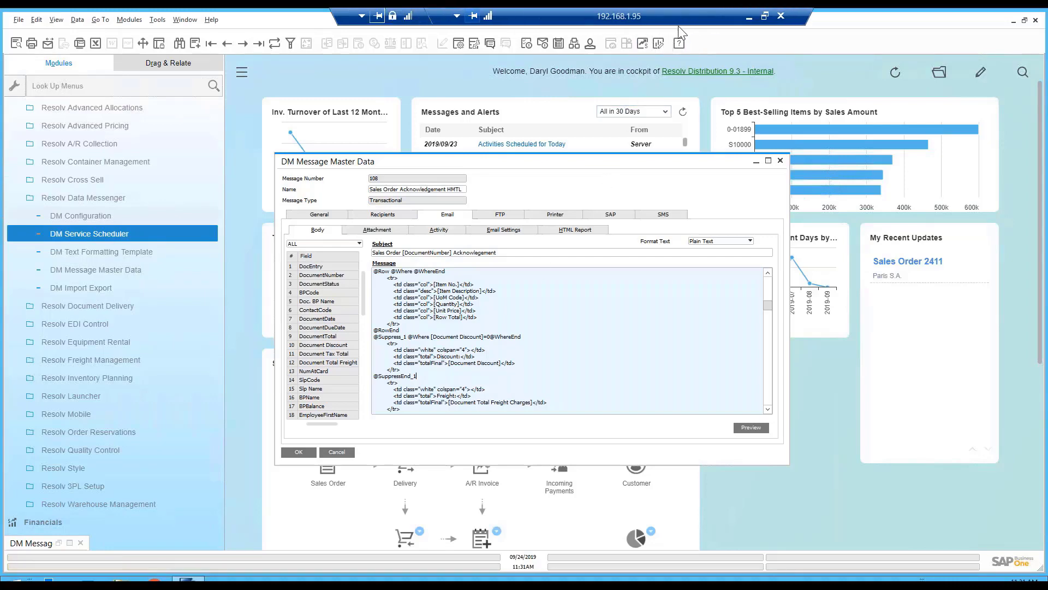
Switch from the HANATESTWIN93 remote session to the Achieve Wholesale Supply company and close its Messages/Alerts Overview.
left_click(765, 16)
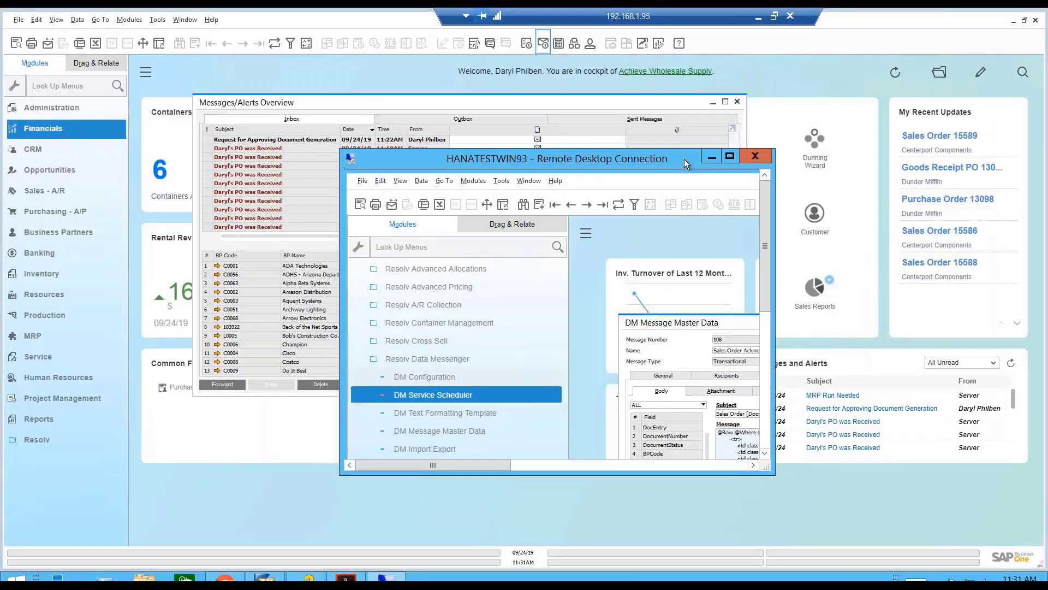
left_click(711, 158)
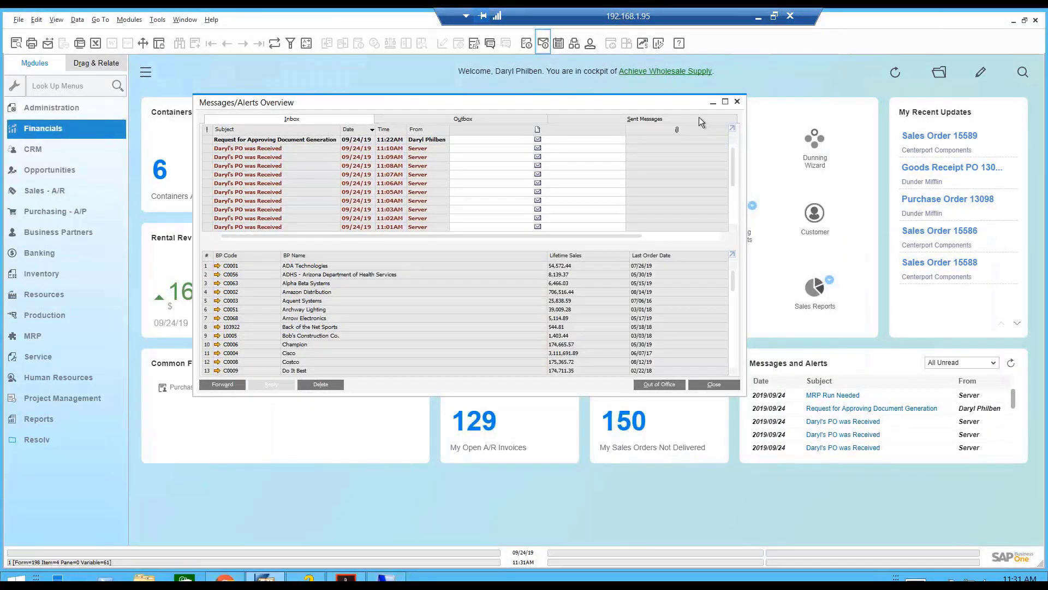
left_click(737, 102)
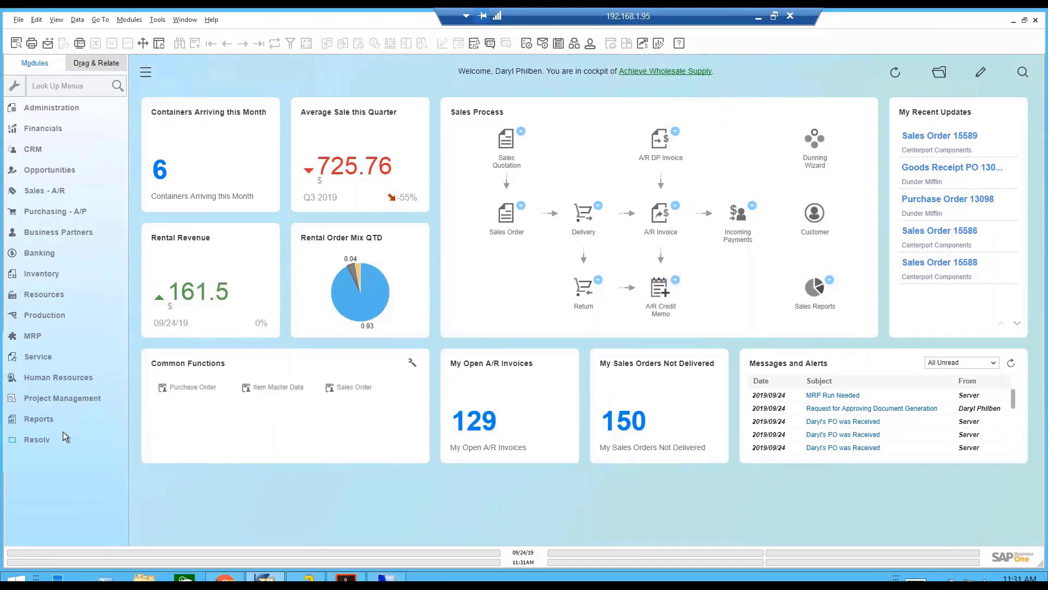
Open DM Message Master Data from the Resolv Data Messenger setup.
left_click(67, 109)
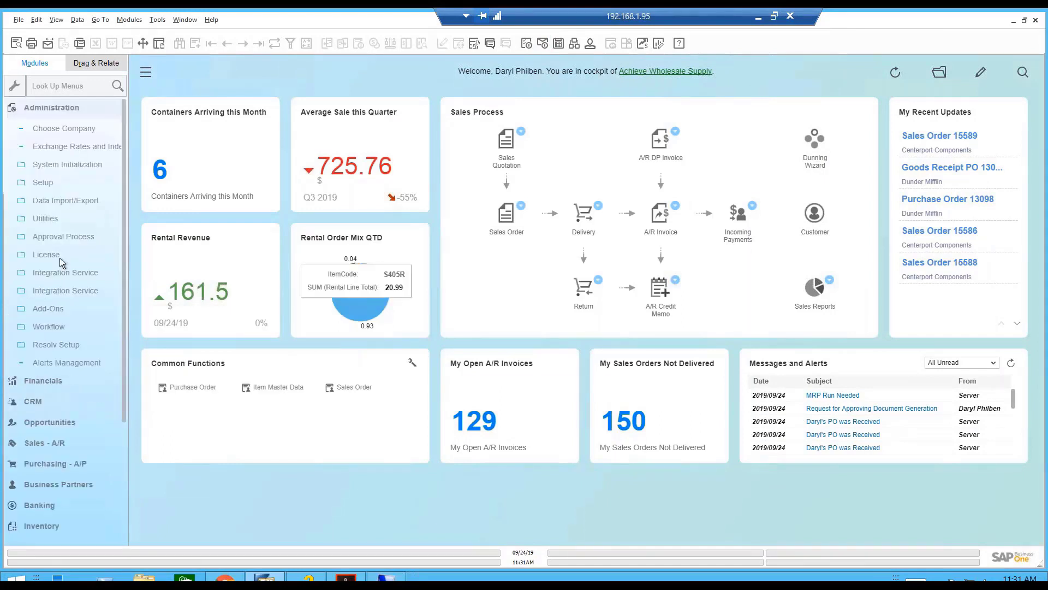
left_click(61, 346)
left_click(87, 435)
scroll(86, 442, "down", 2)
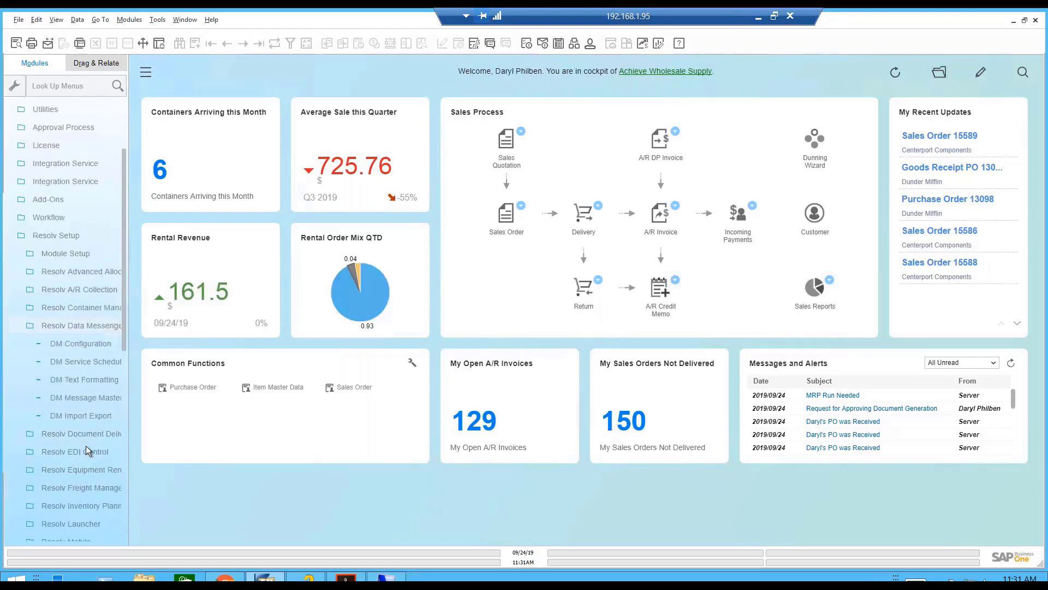
left_click(86, 415)
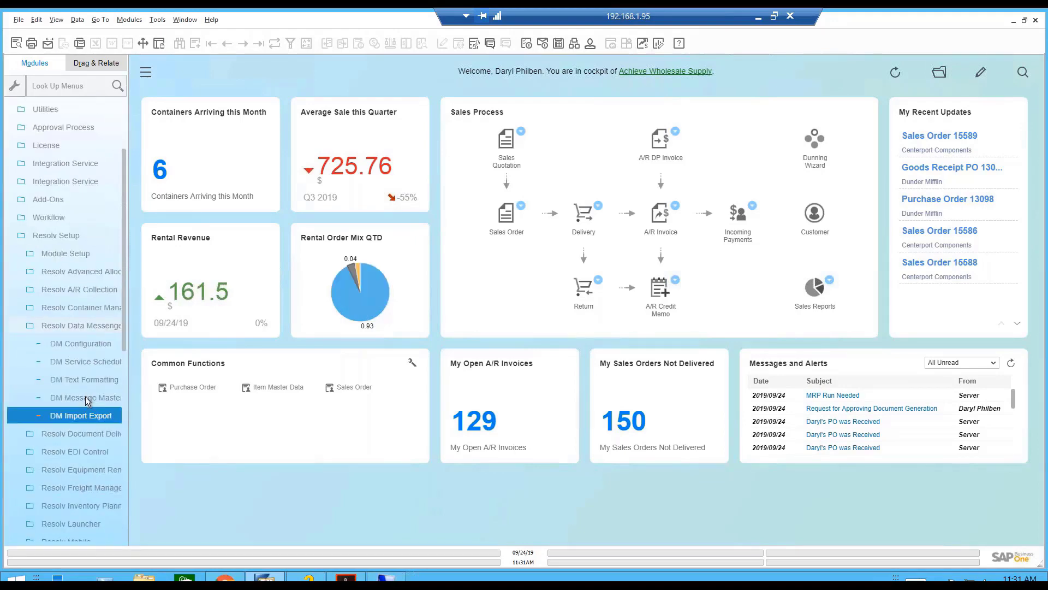
left_click(86, 399)
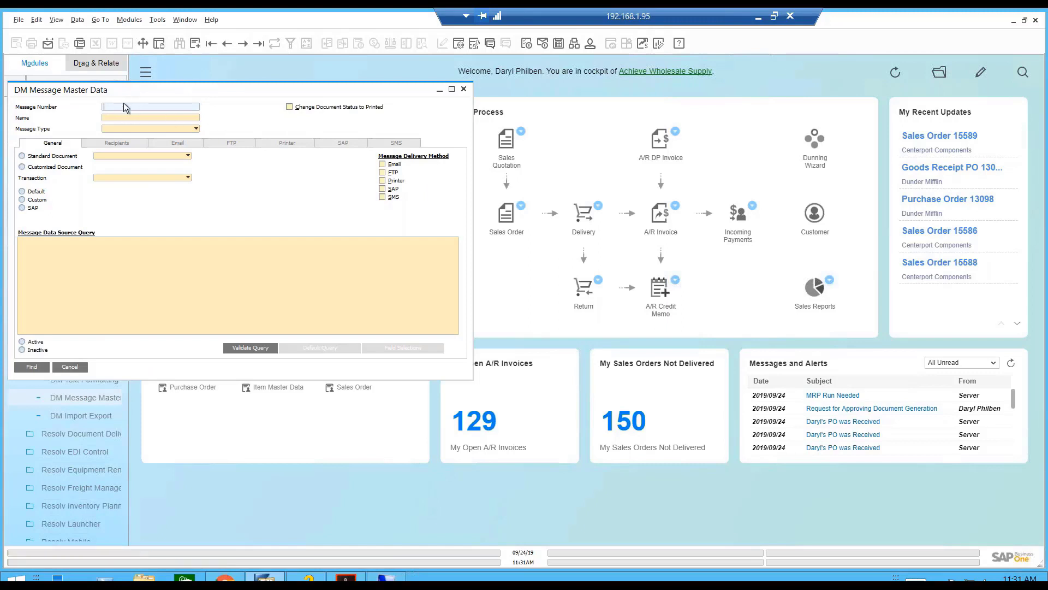
Find message number 2, review its delivery query, and view its SMS message body.
left_click(33, 366)
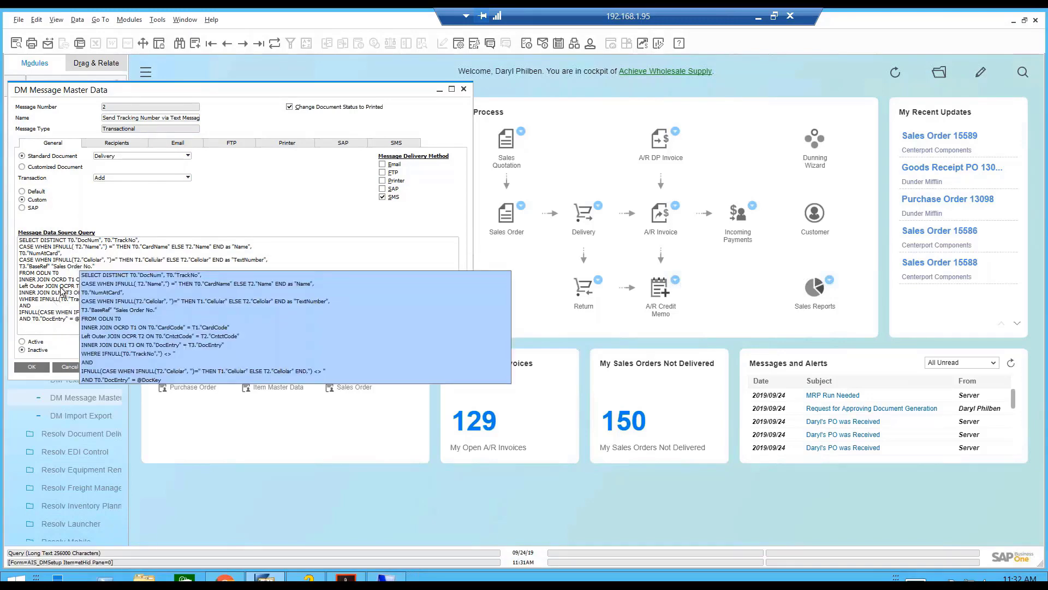
left_click(379, 146)
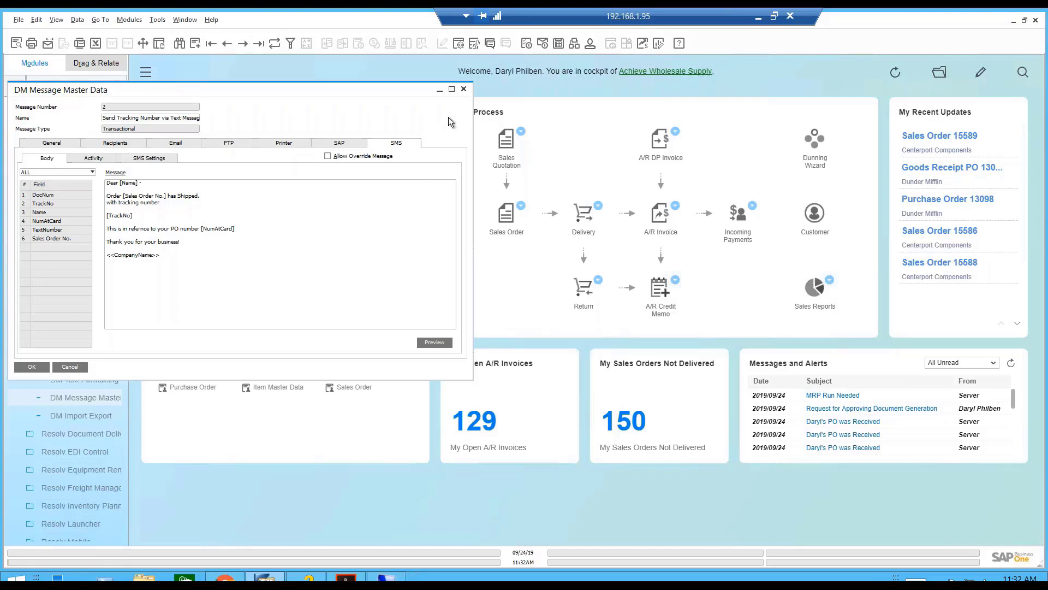
Close DM Message Master Data, run the Inventory with no commitments query from the Widgets category, and close its results.
left_click(464, 91)
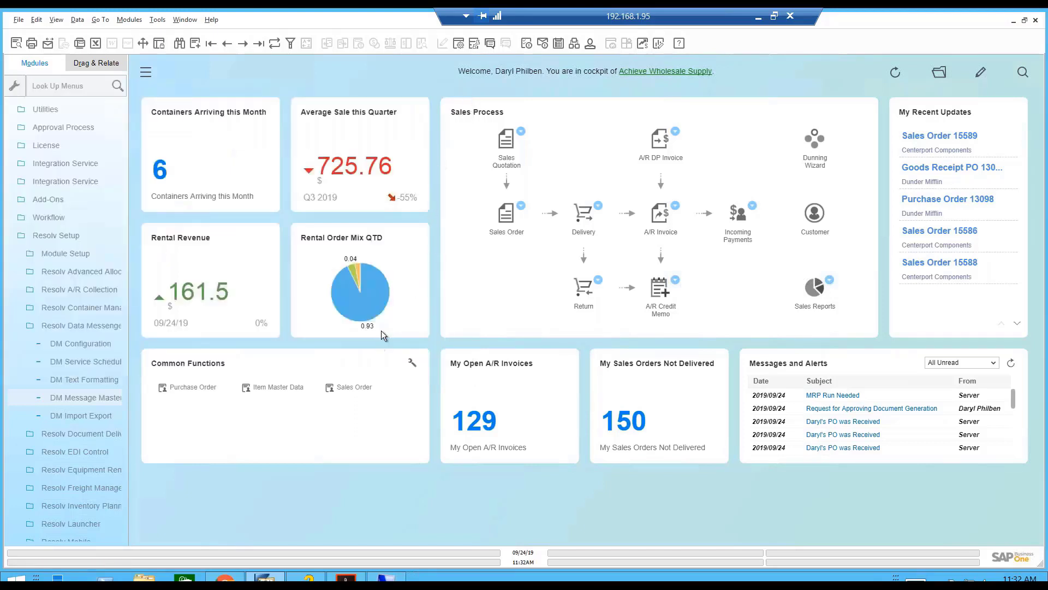
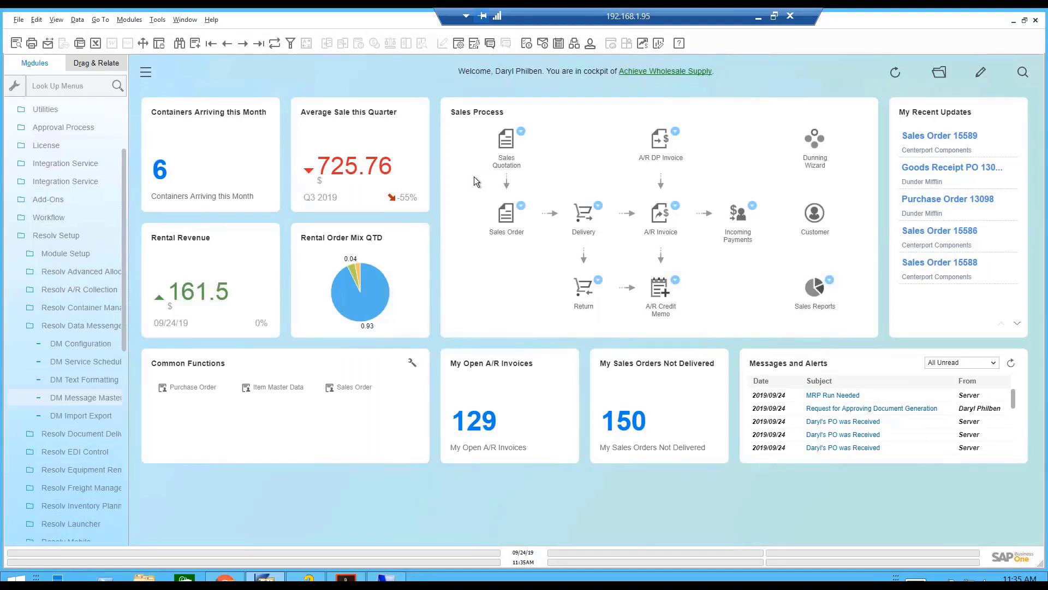
left_click(474, 45)
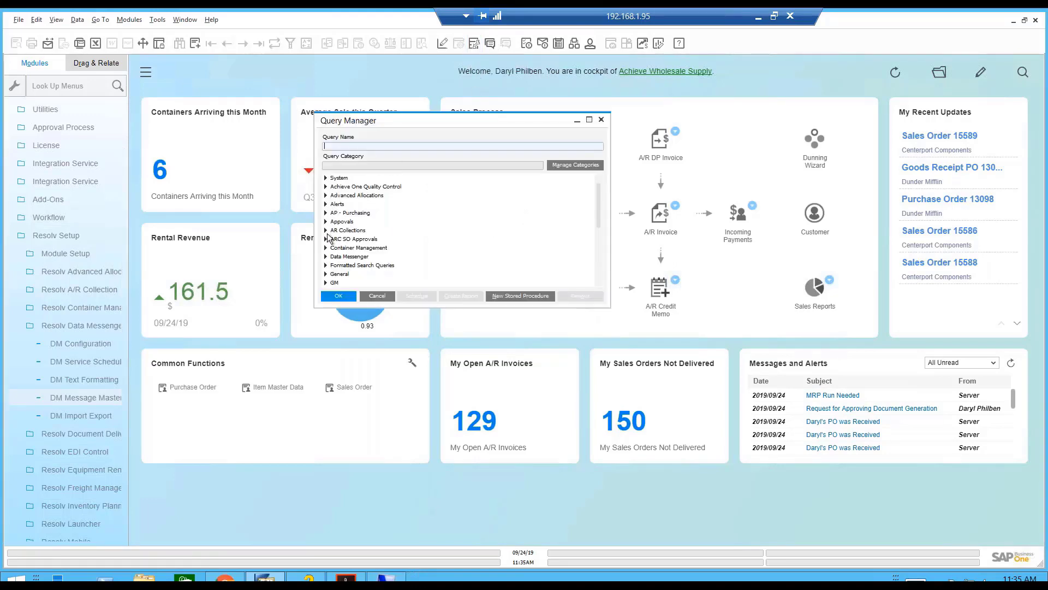
scroll(344, 238, "down", 5)
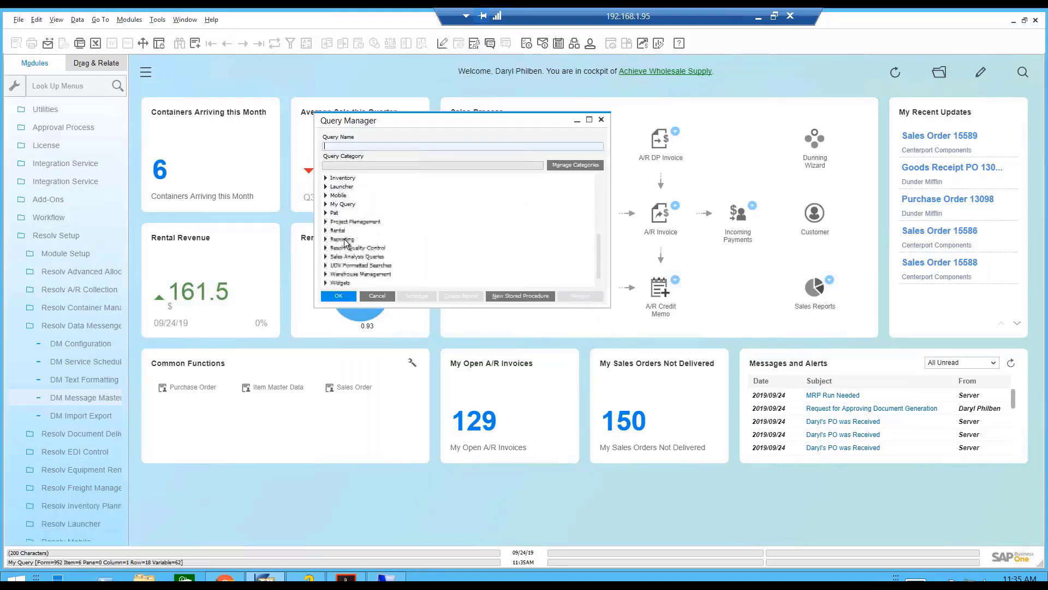
left_click(330, 282)
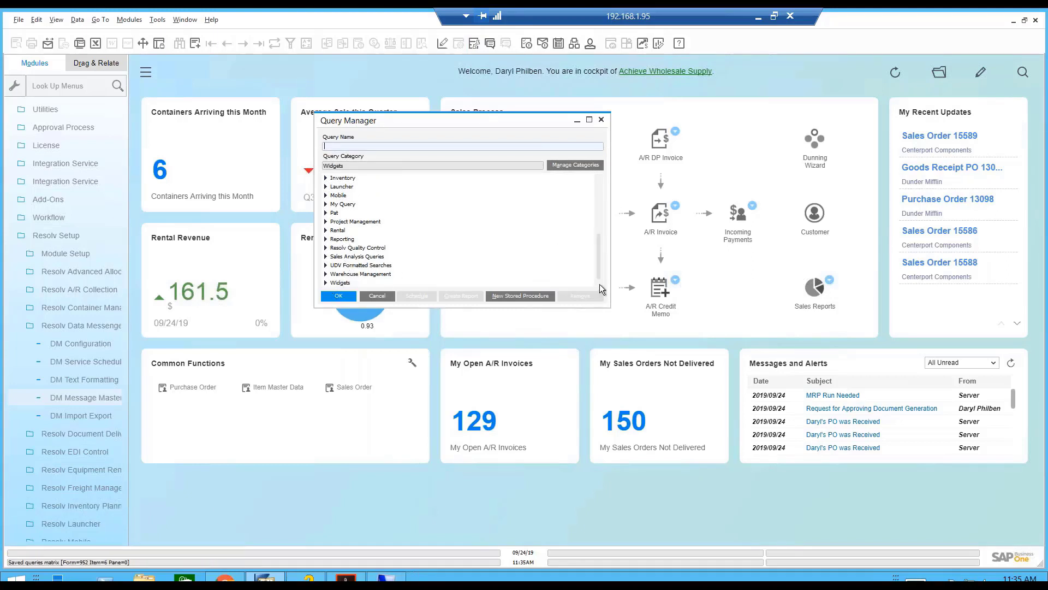
double_click(357, 282)
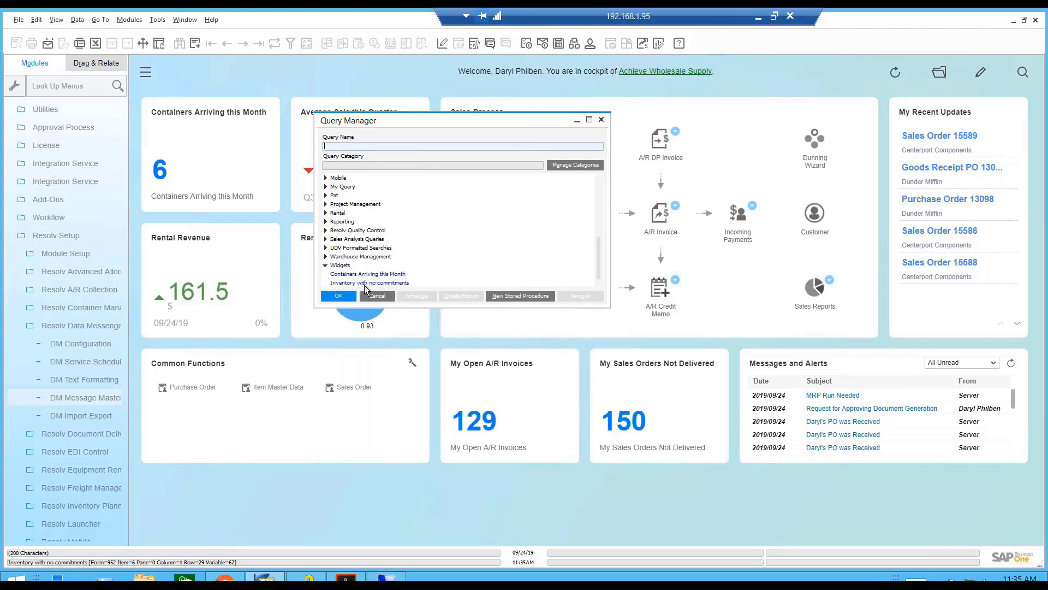
double_click(364, 282)
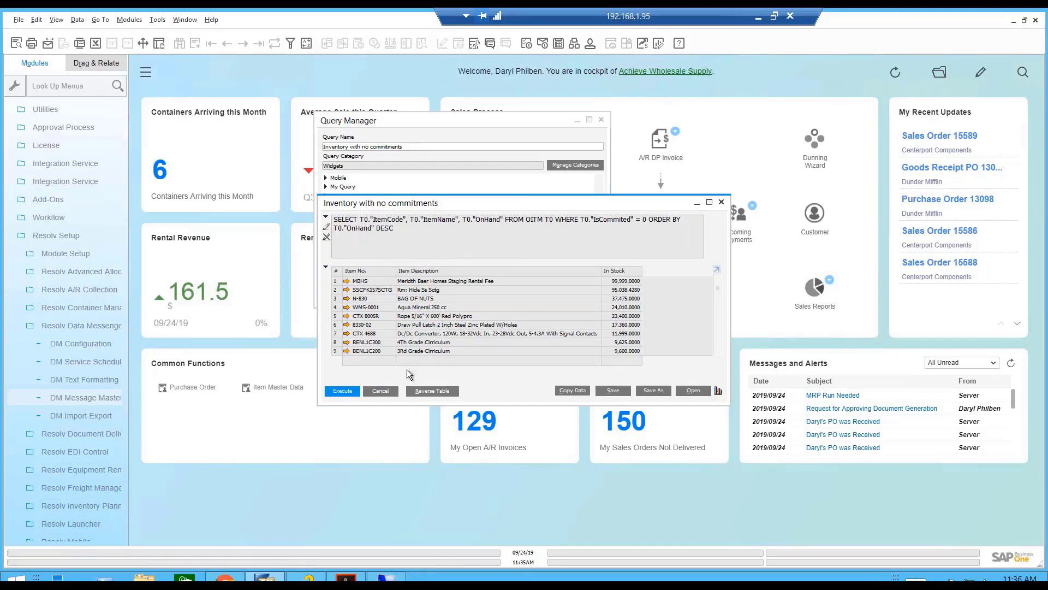
left_click(381, 391)
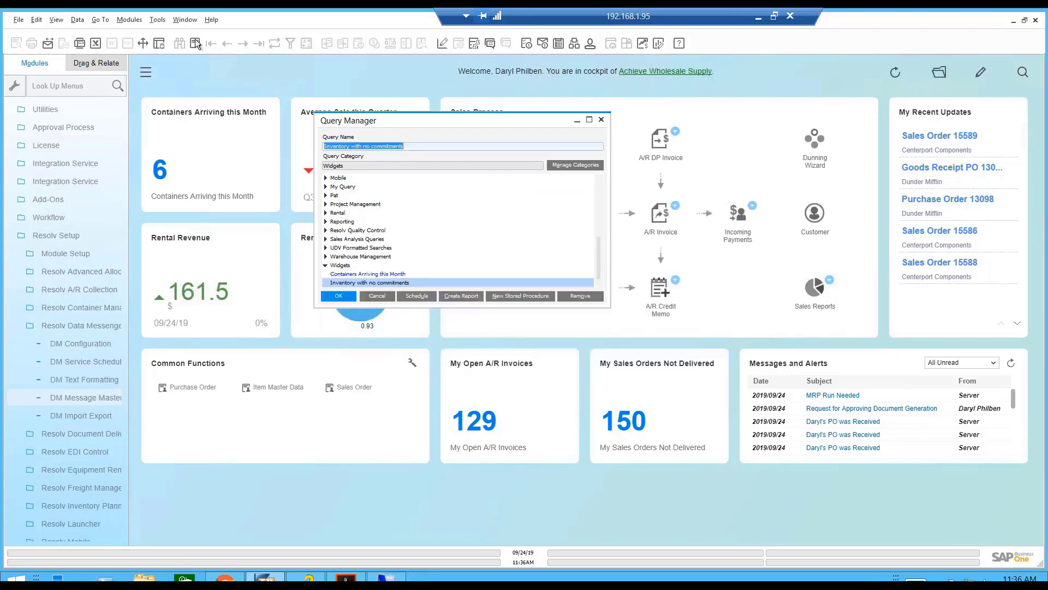
Review the NoCommit count widget's setup and its linked query, and close the setup without changes.
left_click(157, 20)
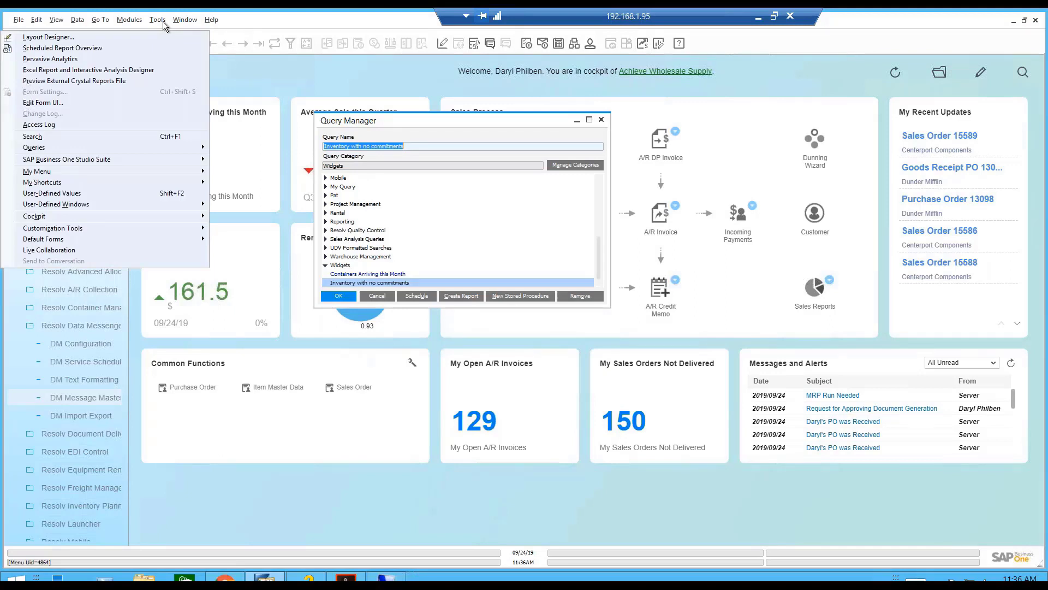
mouse_move(142, 215)
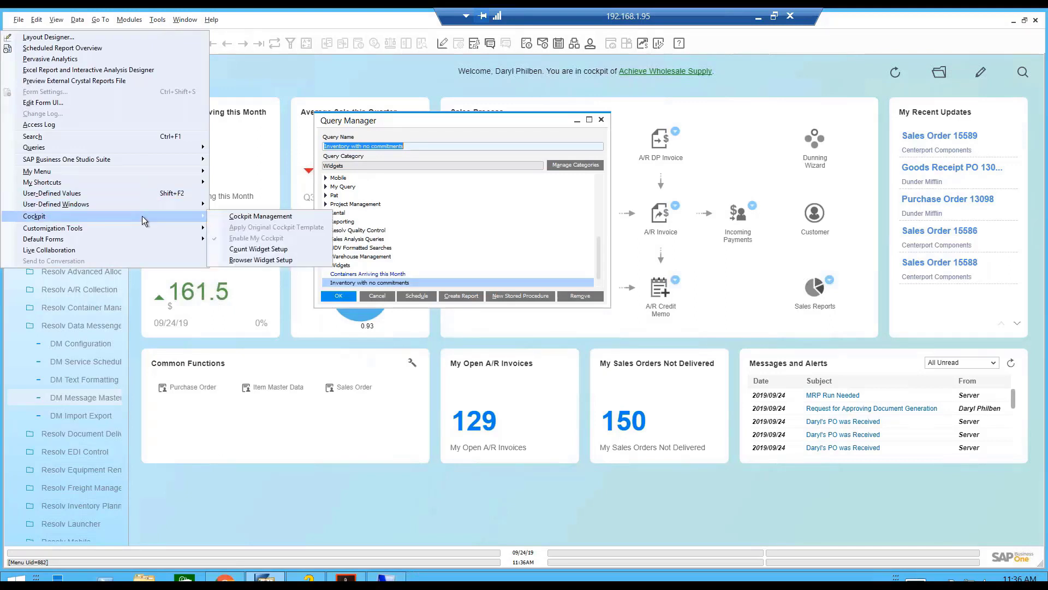
left_click(287, 251)
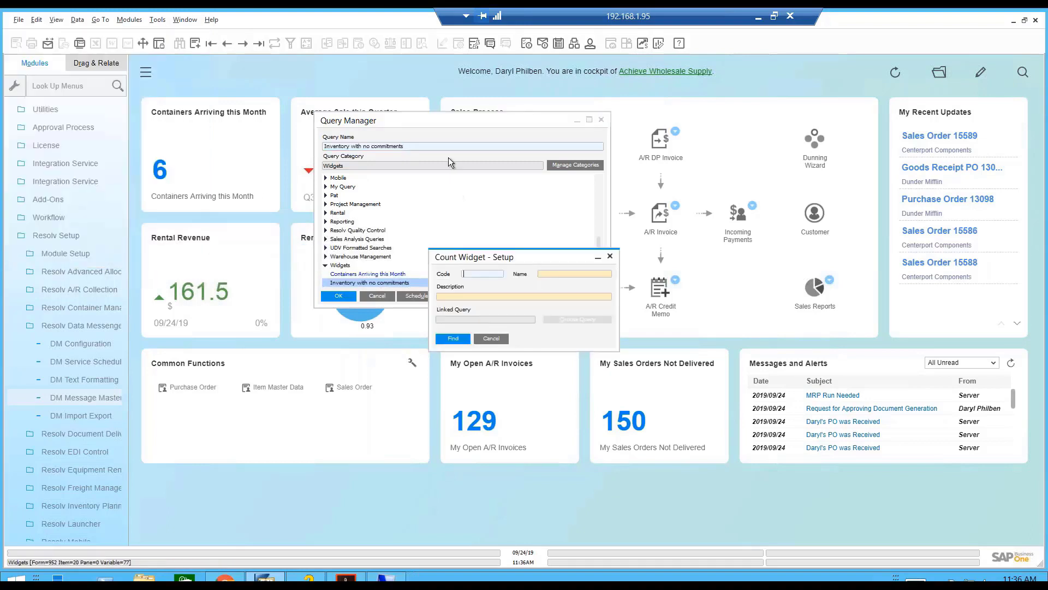
left_click(258, 44)
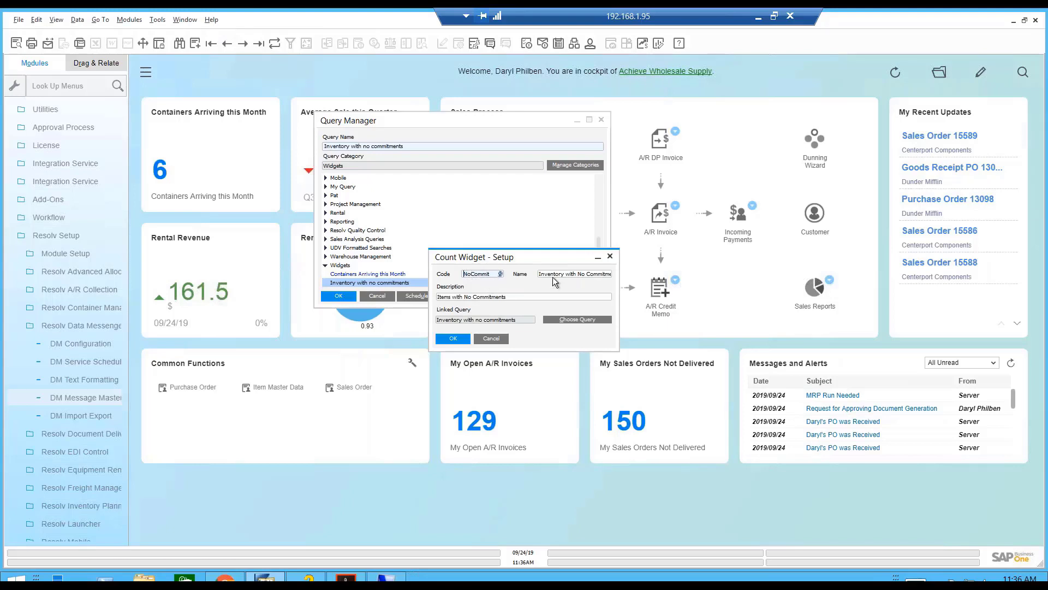
left_click(491, 339)
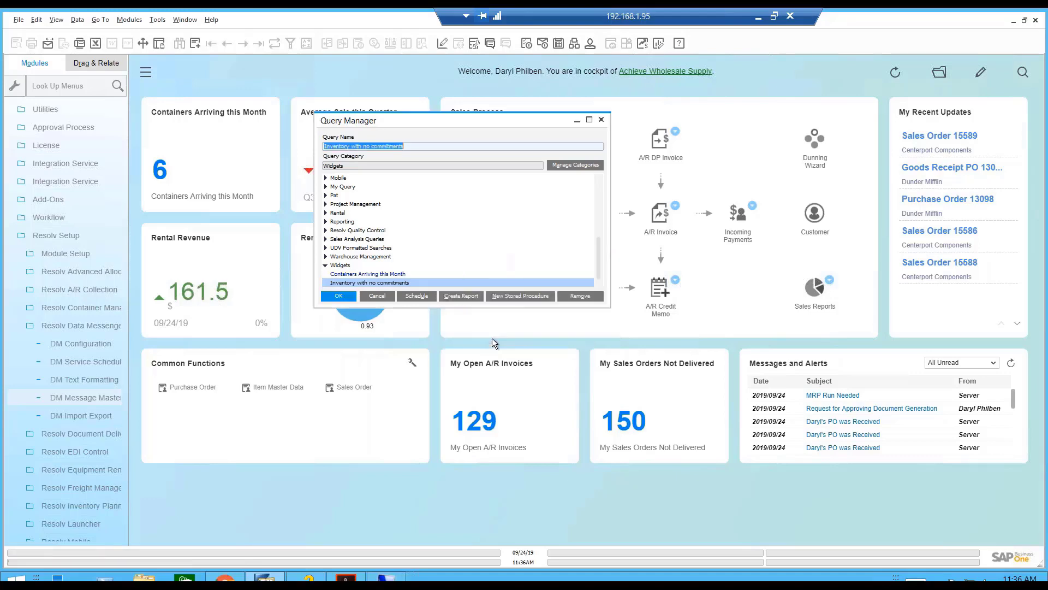
Run the Containers Arriving this Month query, review its SQL and results, and close Query Manager.
double_click(393, 273)
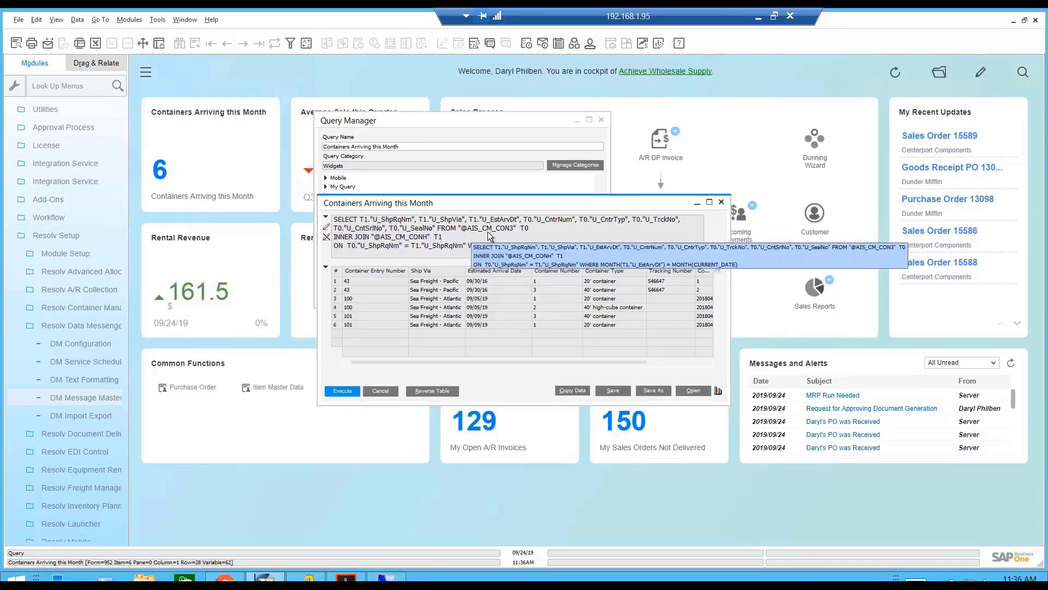
left_click(444, 234)
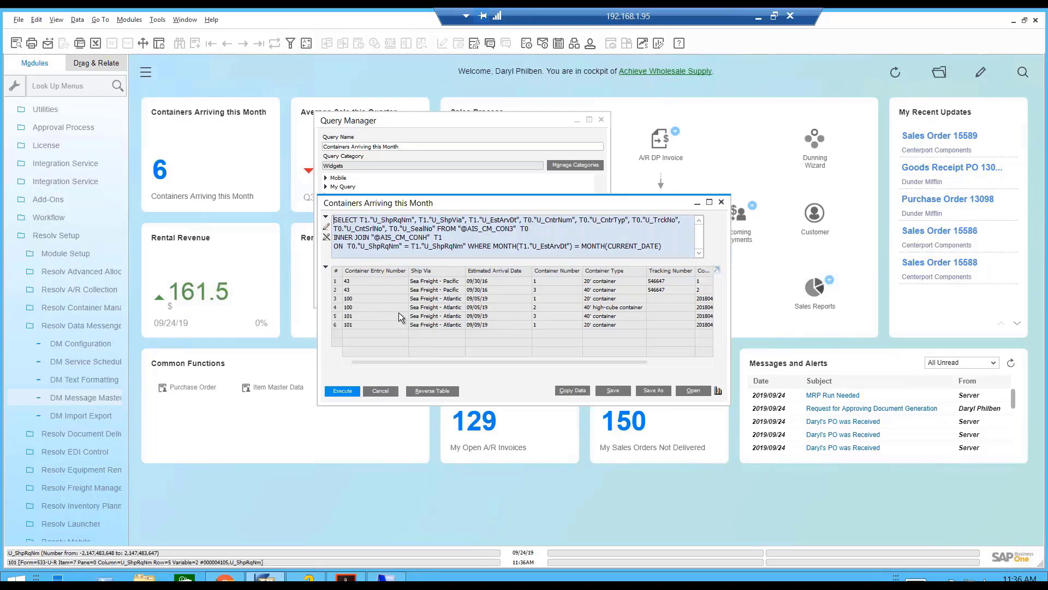
left_click(721, 202)
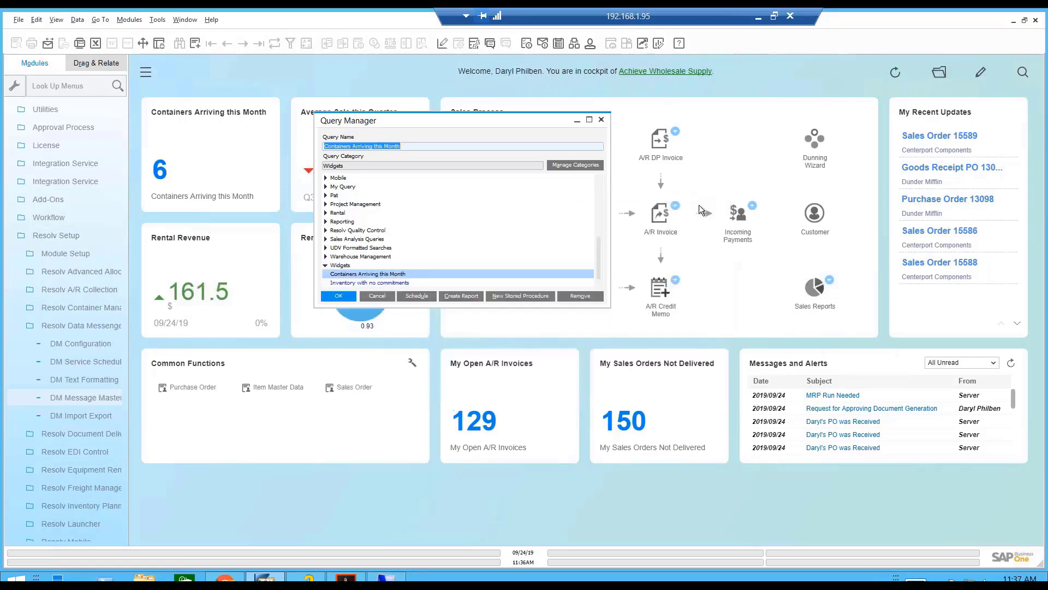
left_click(602, 120)
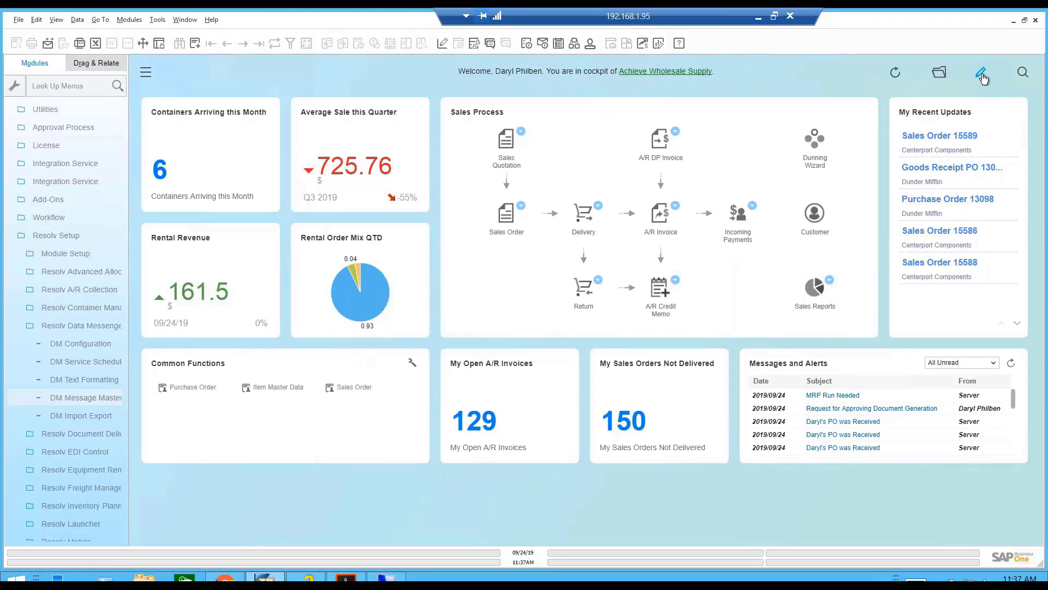
View the detailed results behind the Containers Arriving this Month widget on the cockpit, and close them.
left_click(160, 173)
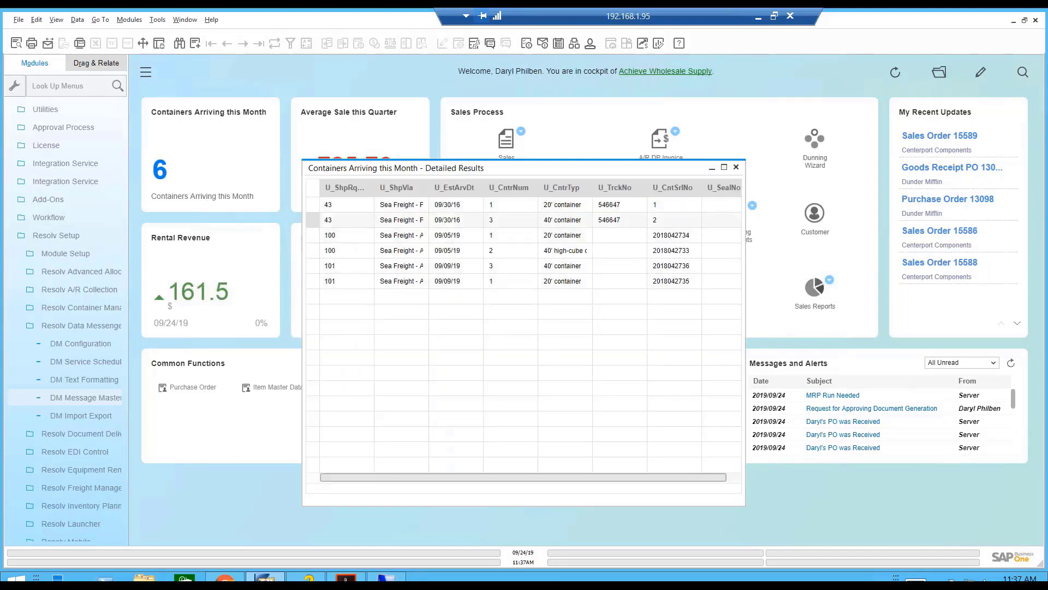
left_click_drag(586, 477, 430, 458)
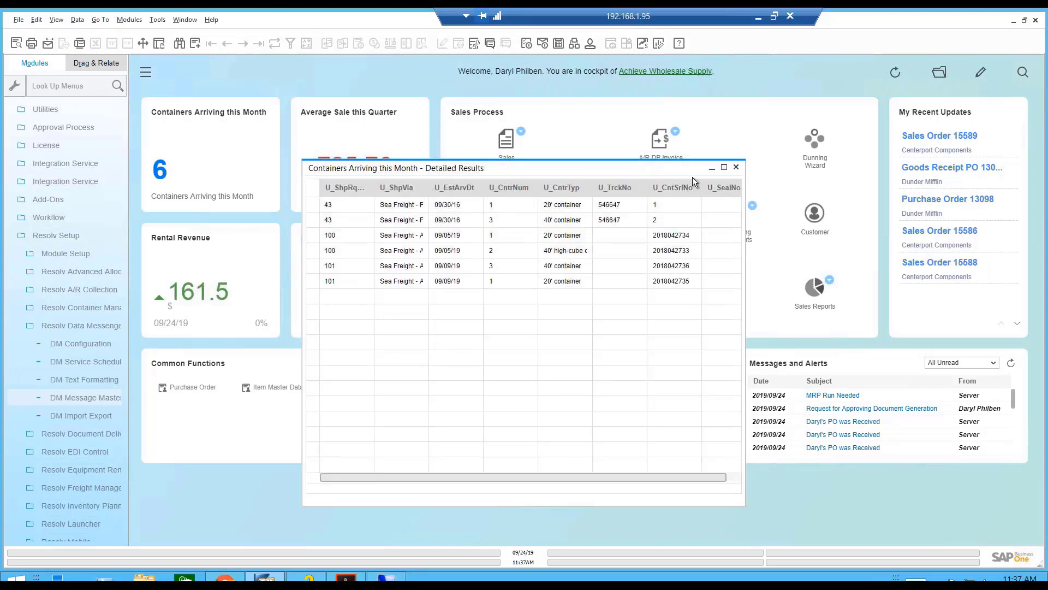
left_click(736, 168)
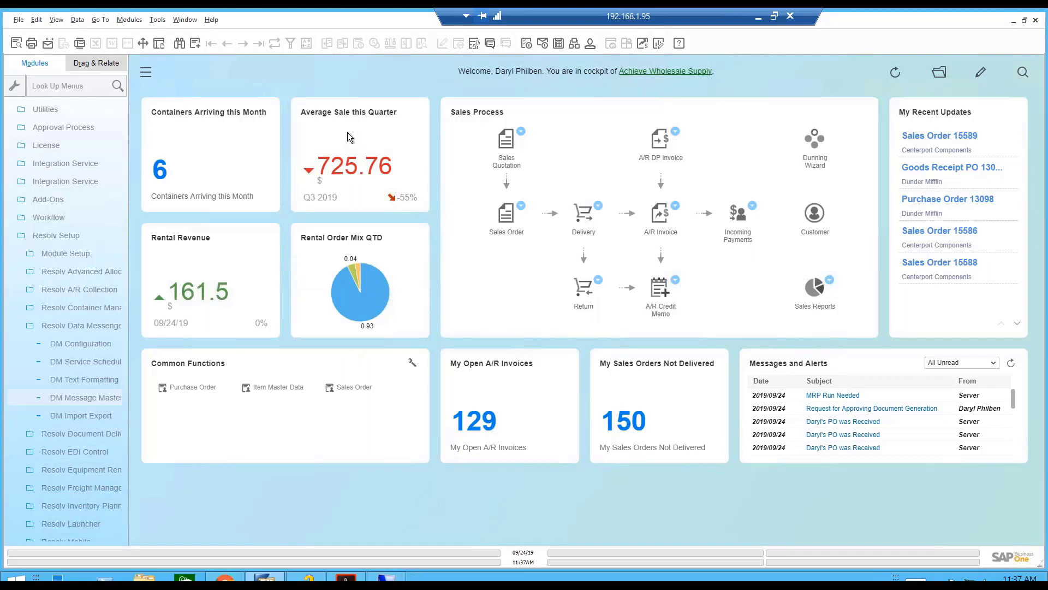
Open the Pervasive Analytics Designer and start a new KPI.
mouse_move(344, 162)
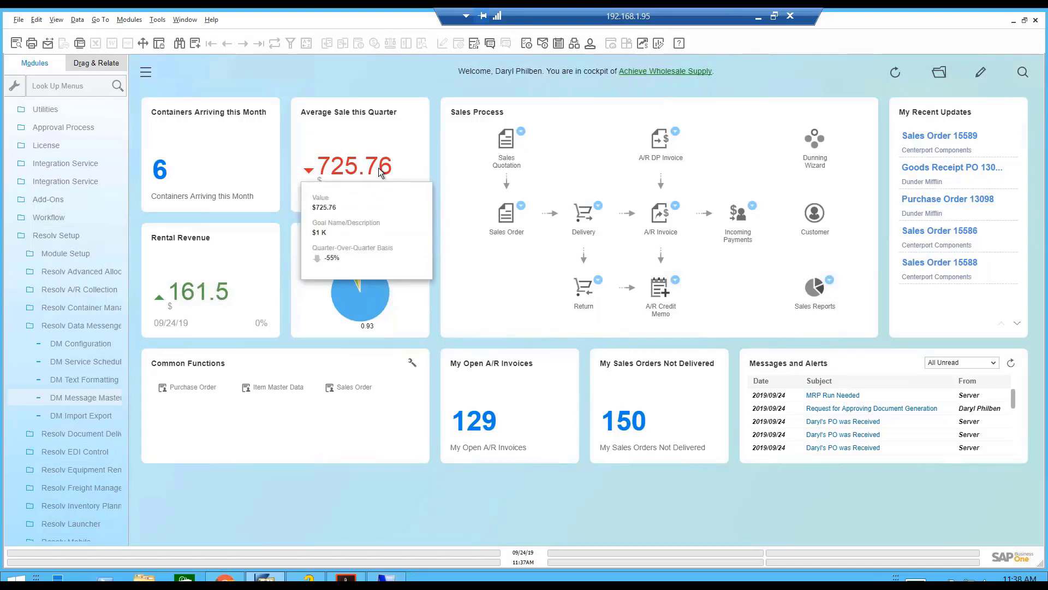
left_click(158, 20)
left_click(135, 64)
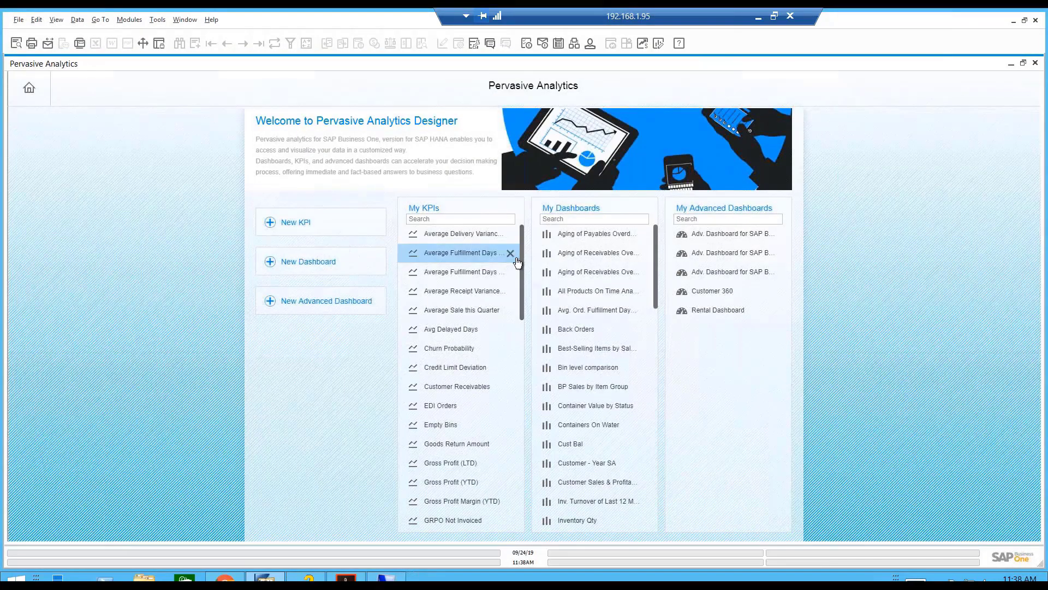
left_click(316, 229)
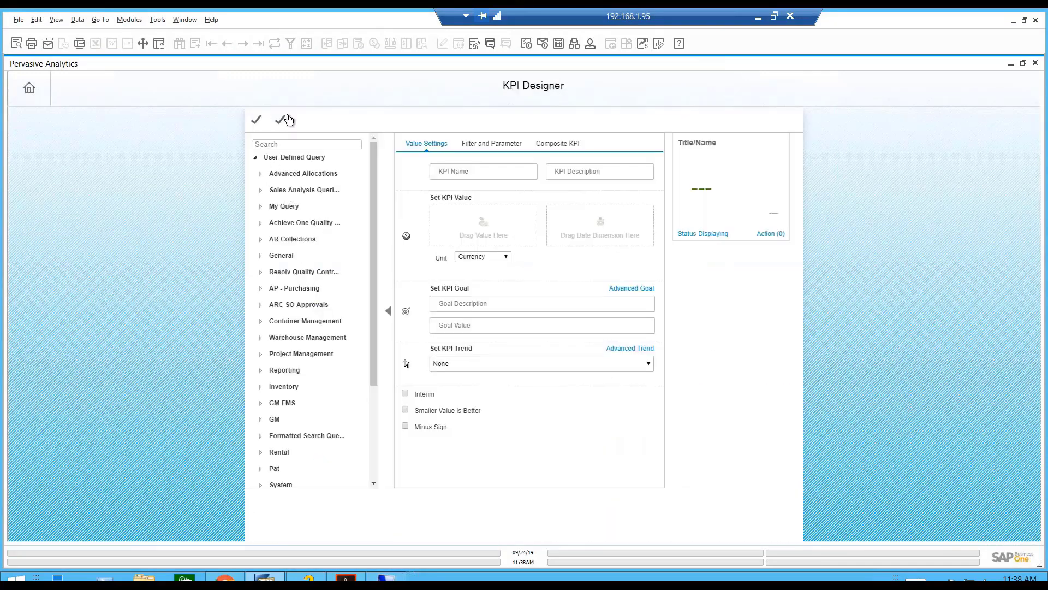
Set the KPI value to the sum of LineTotal from the user-defined query Sales Analysis by Customer Group 2.
left_click(255, 158)
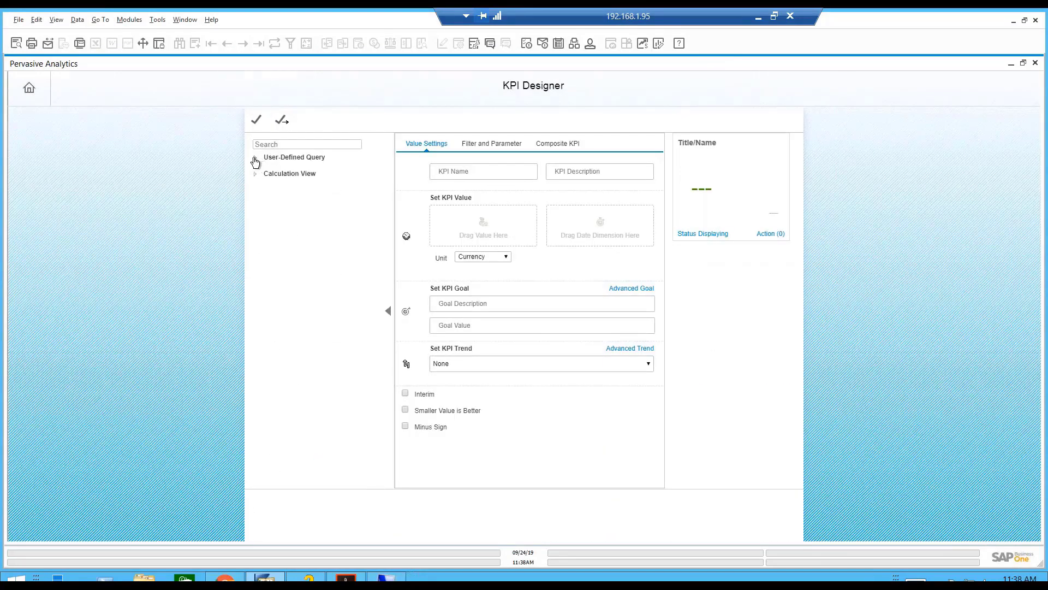
left_click(255, 159)
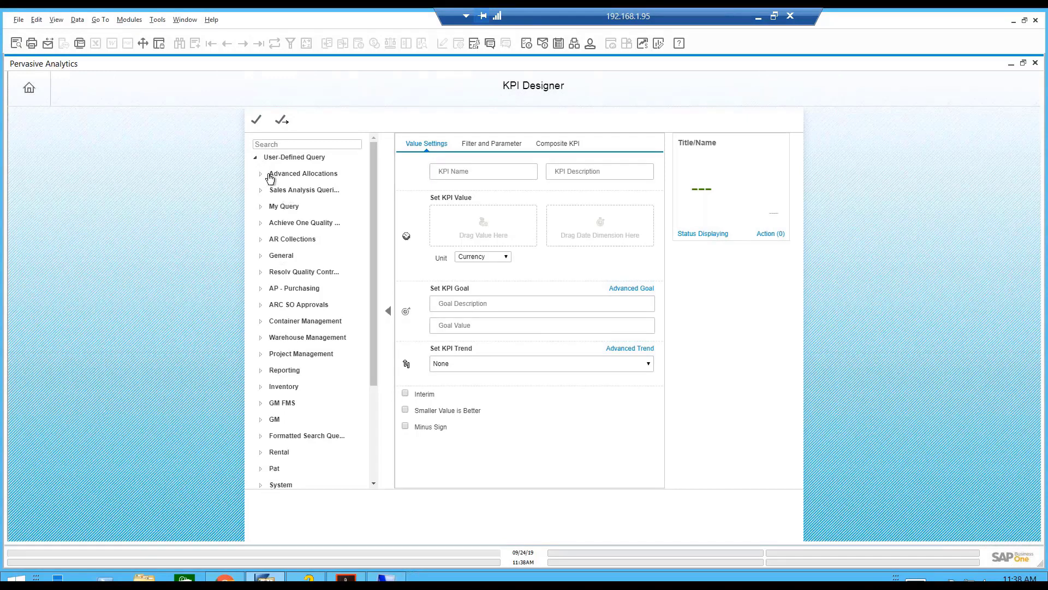
left_click(261, 190)
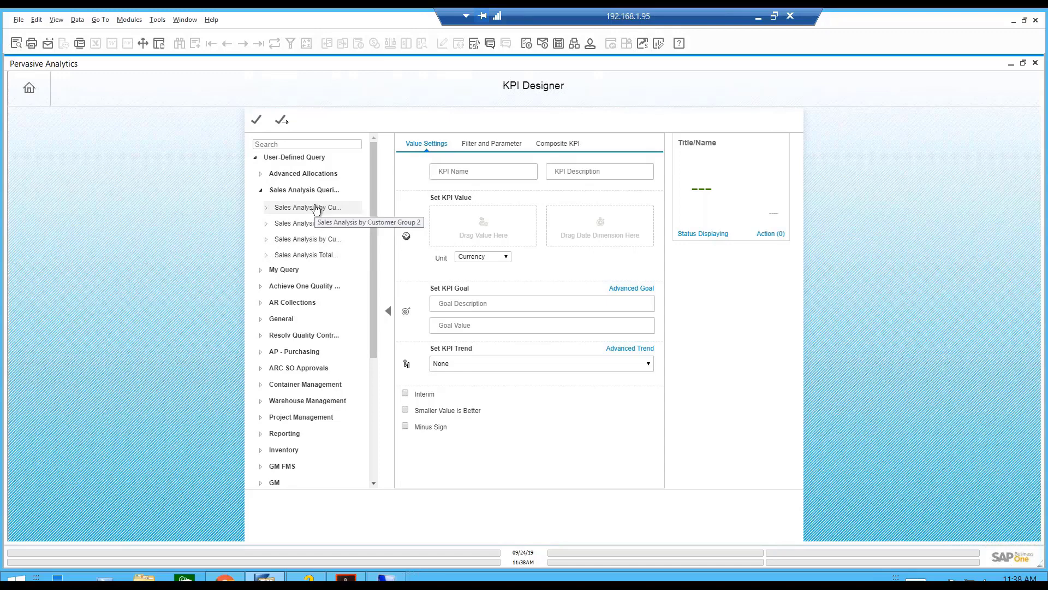
left_click(266, 208)
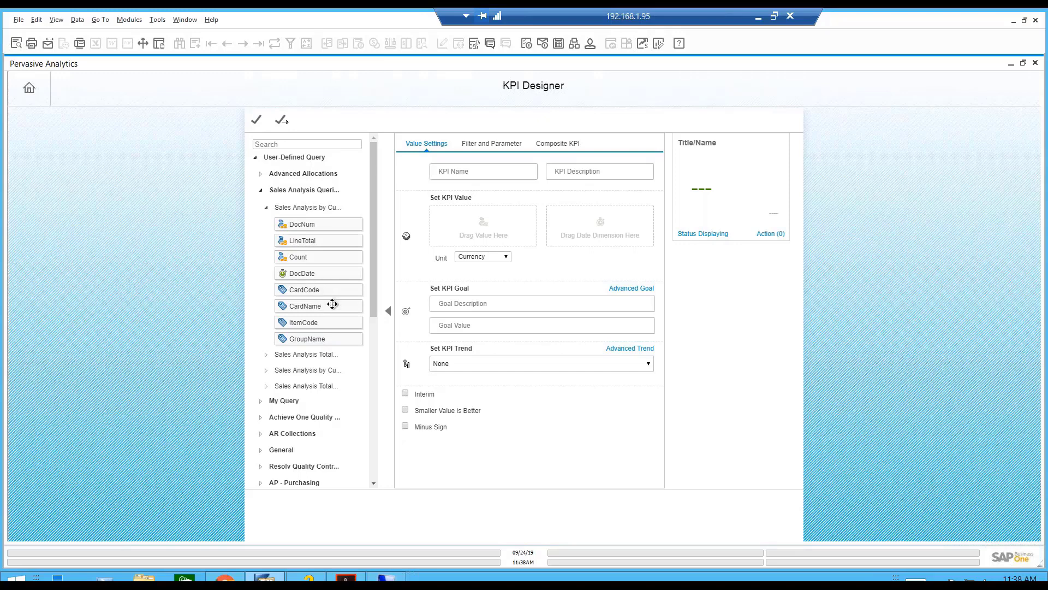
left_click_drag(314, 241, 496, 218)
left_click(469, 234)
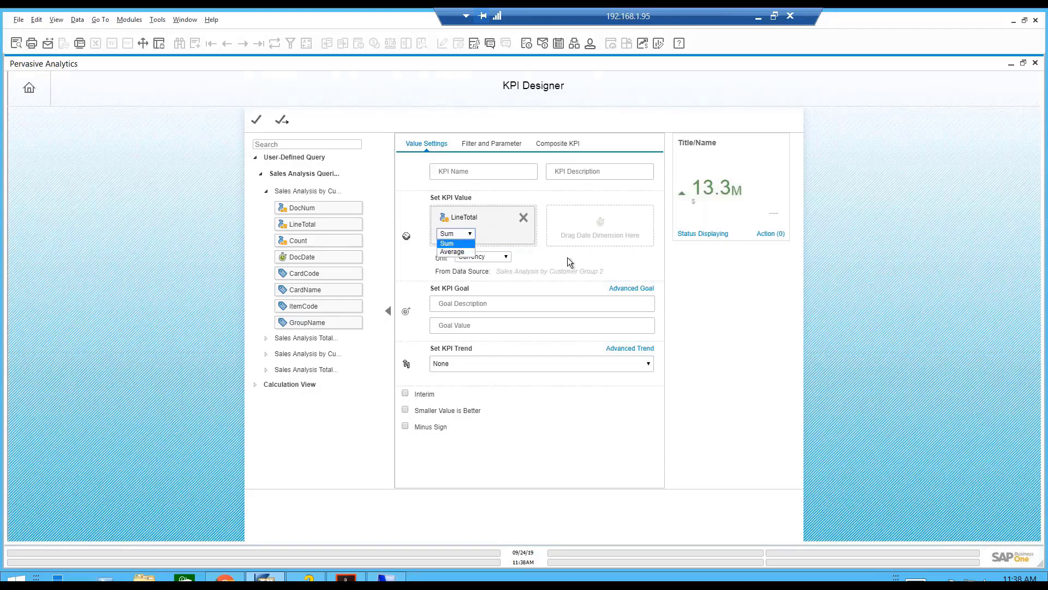
left_click(459, 244)
mouse_move(720, 190)
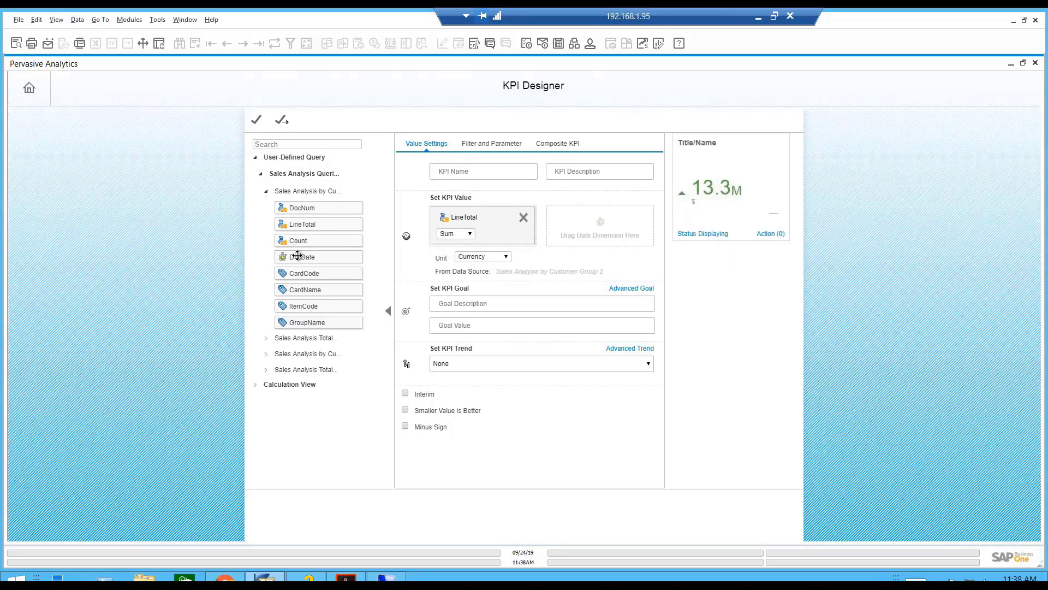
Use DocDate as the KPI's date dimension and set its period to This Month.
left_click_drag(299, 257, 405, 239)
left_click_drag(583, 221, 584, 223)
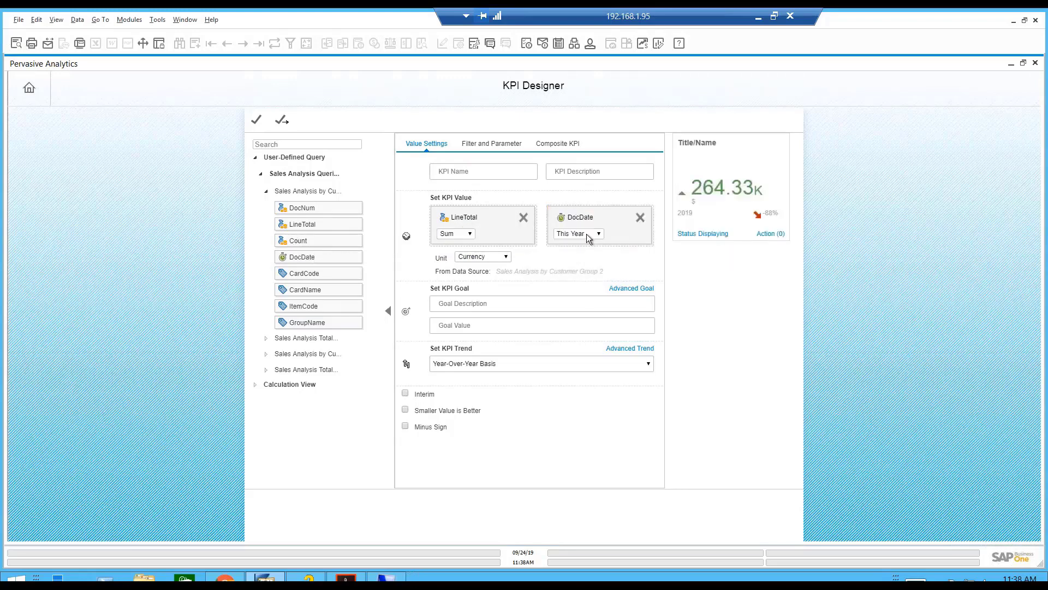
left_click(598, 234)
left_click(572, 260)
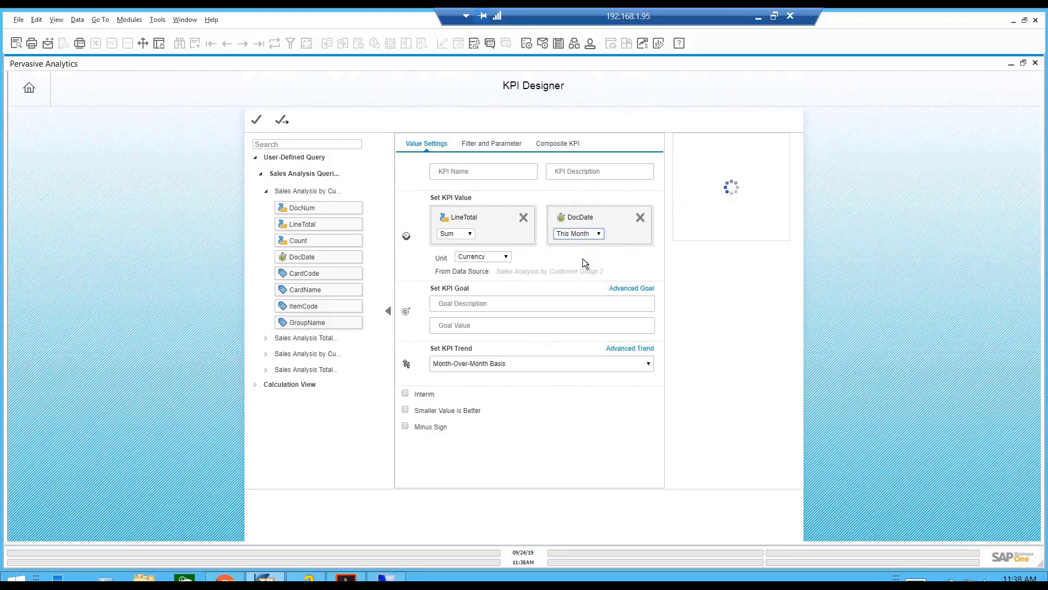
mouse_move(710, 186)
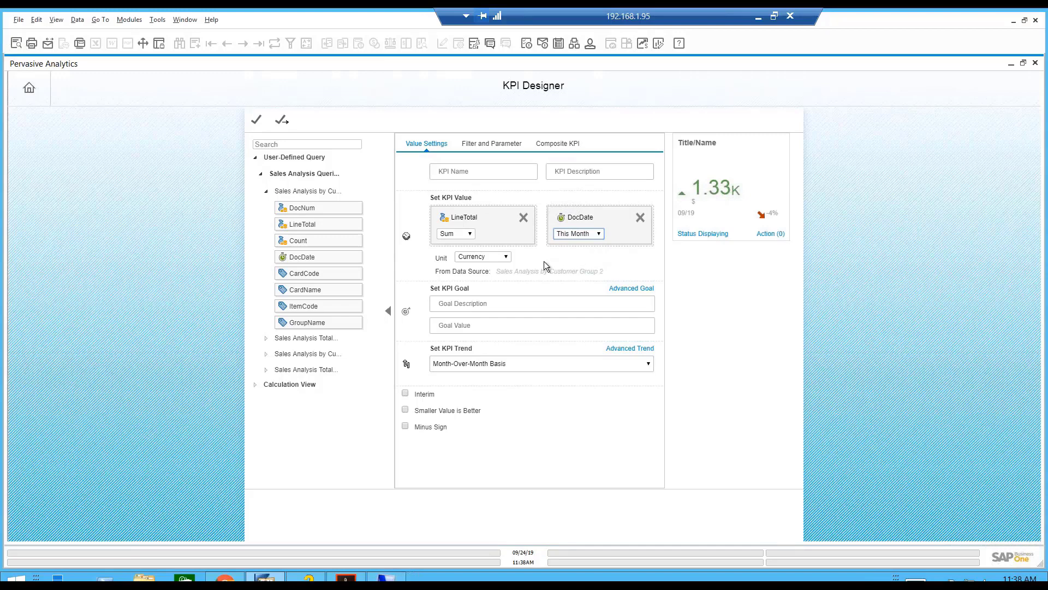
Enter 2000 as the KPI goal description and Increase Sales Goal as its goal value, and check the available trend options.
left_click(537, 303)
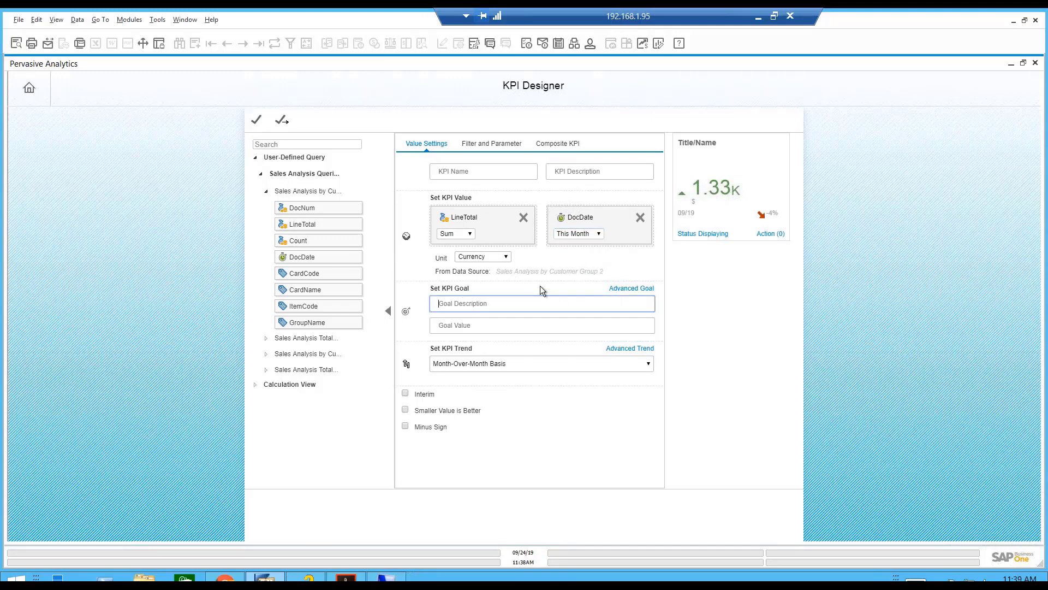
type("2000")
key("Tab")
type("Increase Sales Goal")
key("Tab")
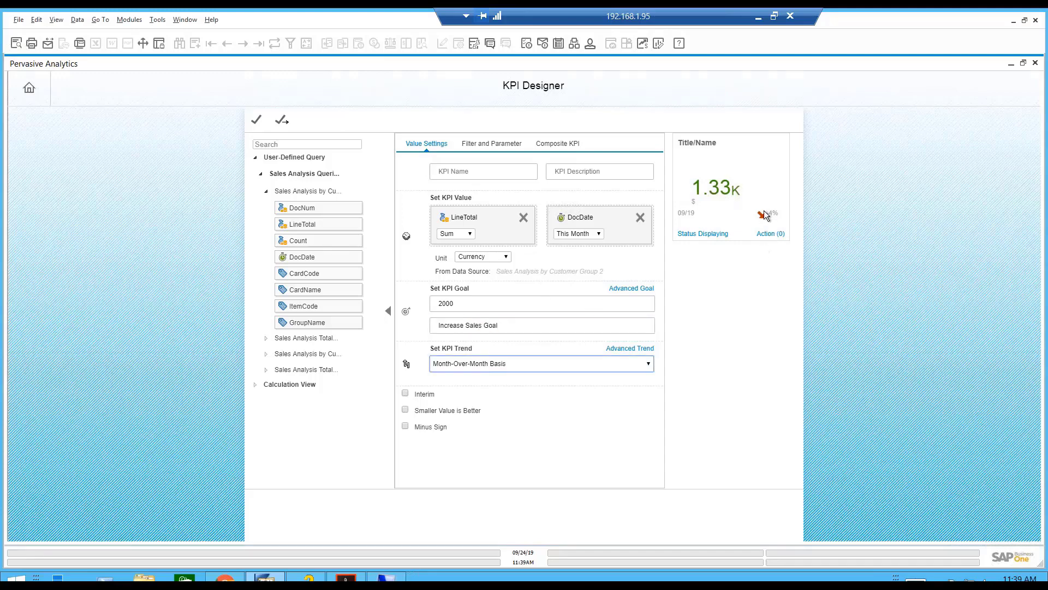
left_click(624, 361)
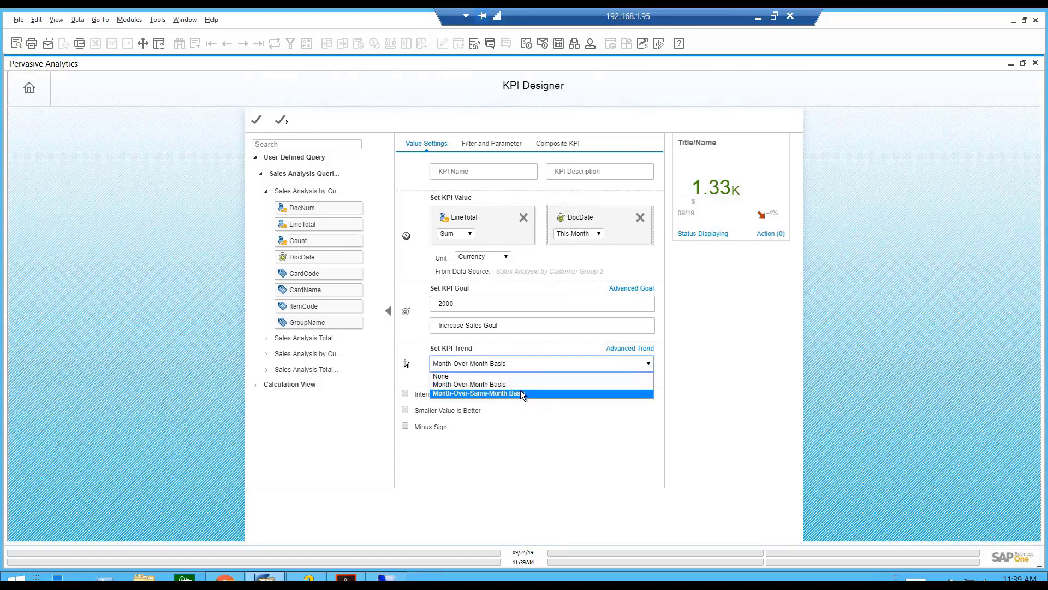
left_click(540, 347)
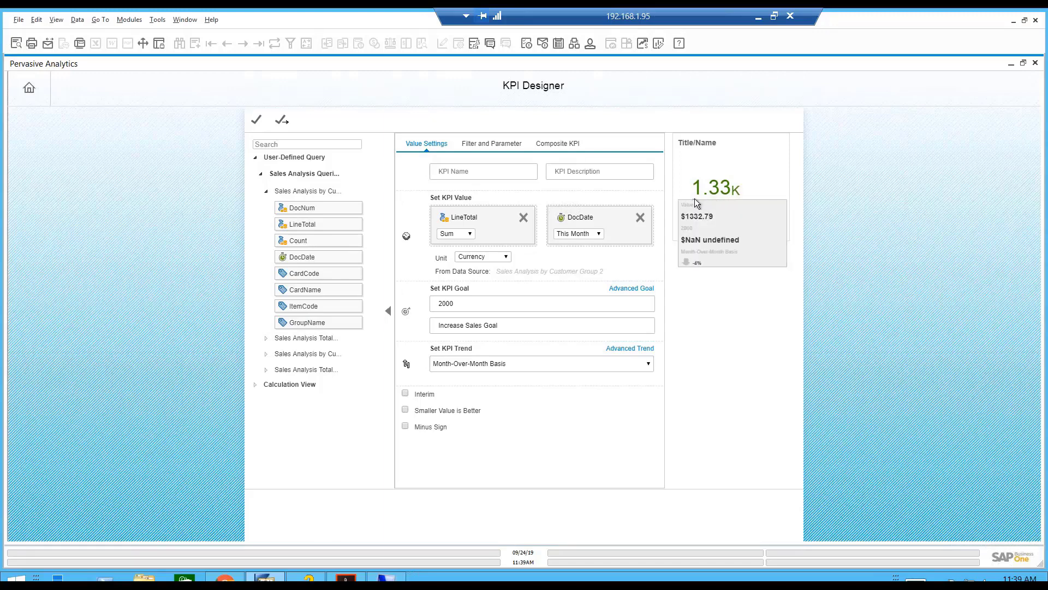
Name the KPI MonthSale, describe it as Monthly Sales, and try to save it.
left_click(282, 121)
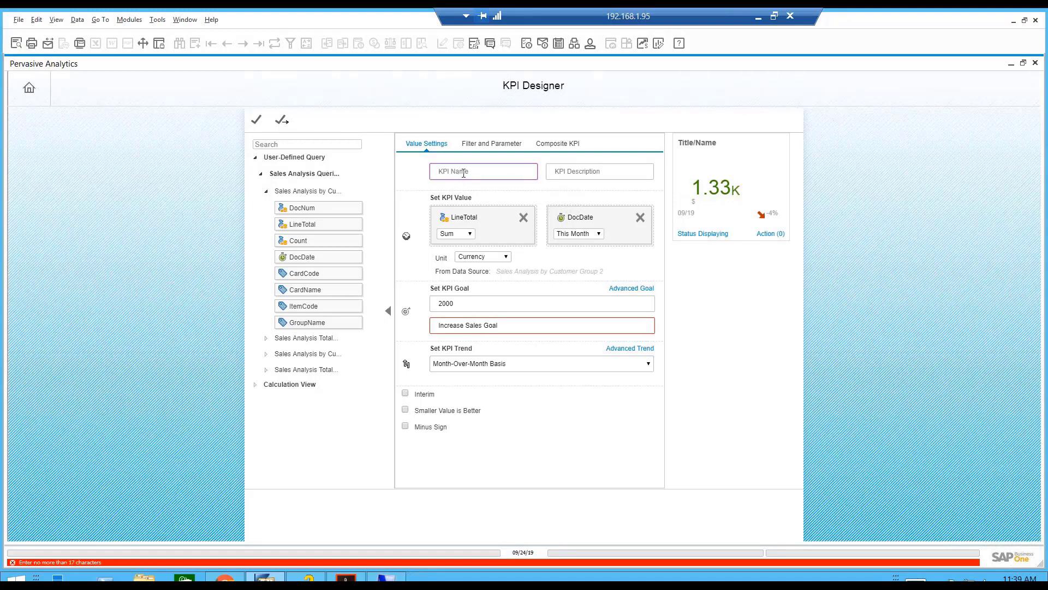
type("Montly Sale")
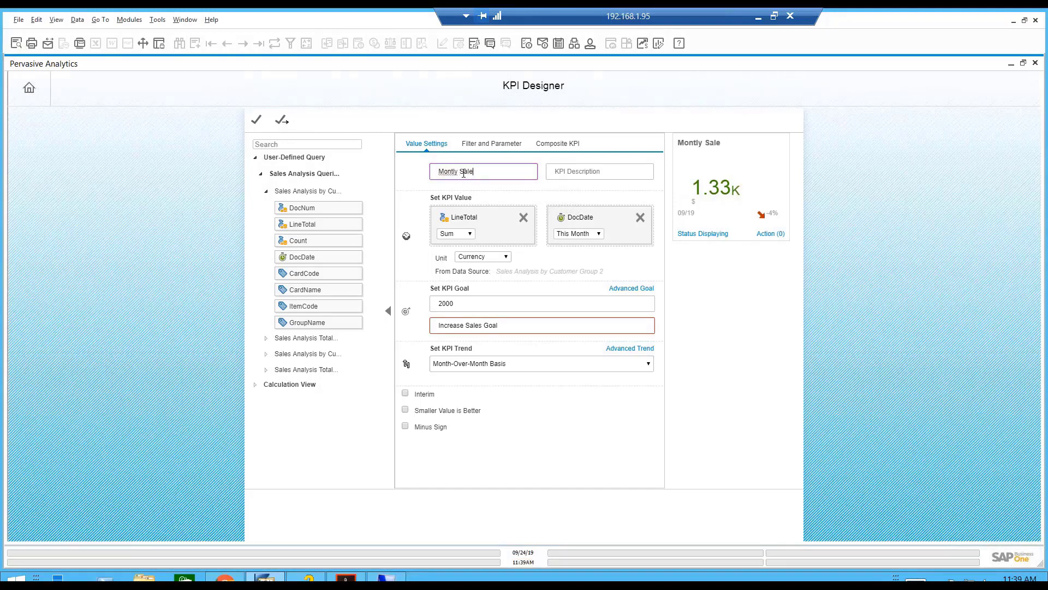
key("Tab")
type("Mo")
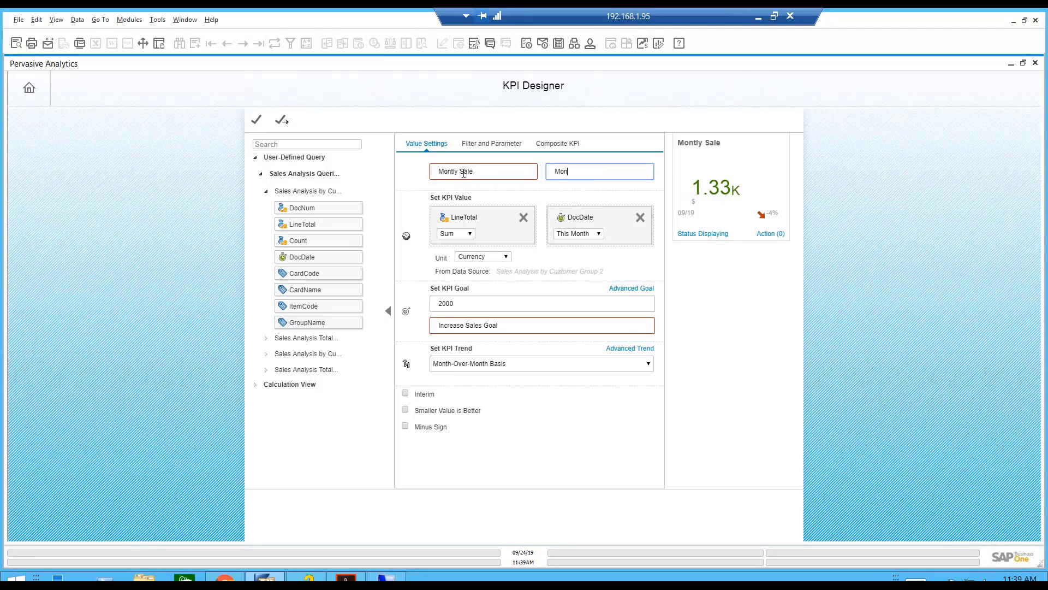
type("nthly Sales")
left_click(281, 120)
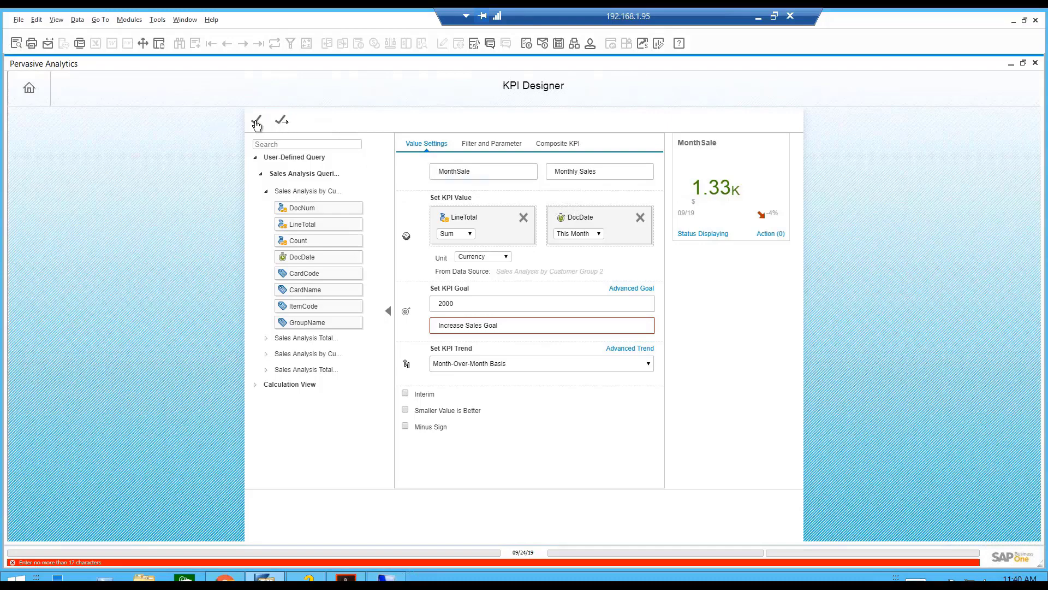
Leave the new KPI without saving and review the value, goal and trend settings of the existing Rental Revenue KPI.
left_click(28, 90)
left_click(570, 341)
scroll(459, 349, "down", 10)
scroll(474, 363, "down", 3)
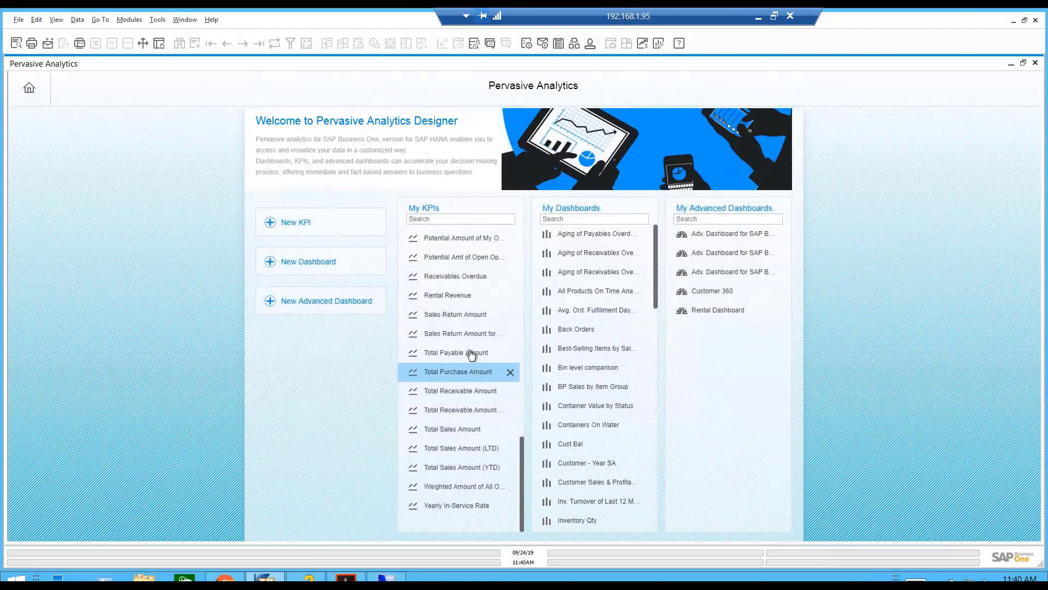
scroll(483, 388, "up", 2)
scroll(457, 390, "down", 2)
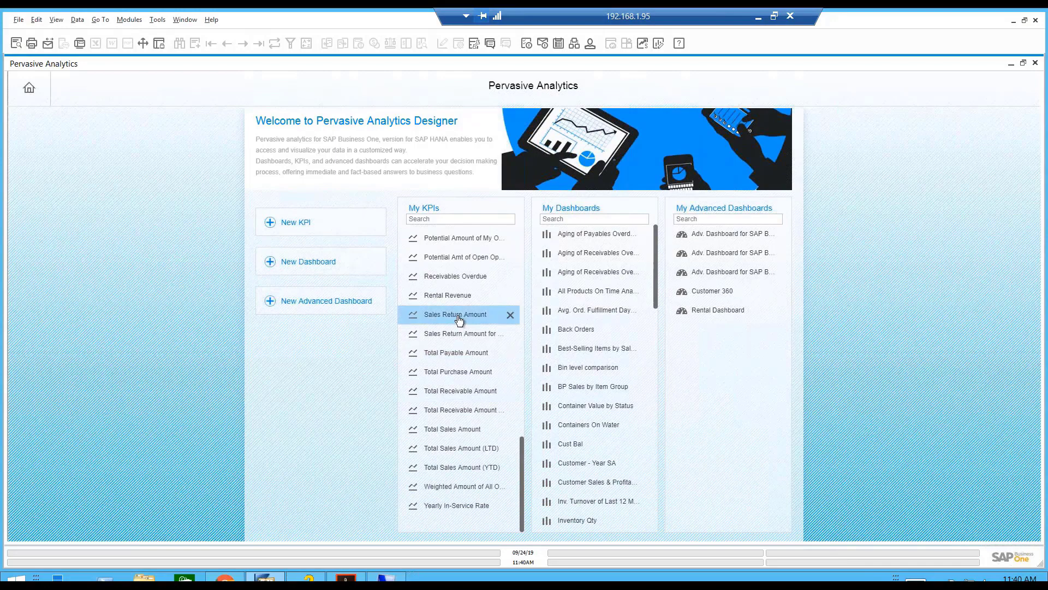
left_click(449, 295)
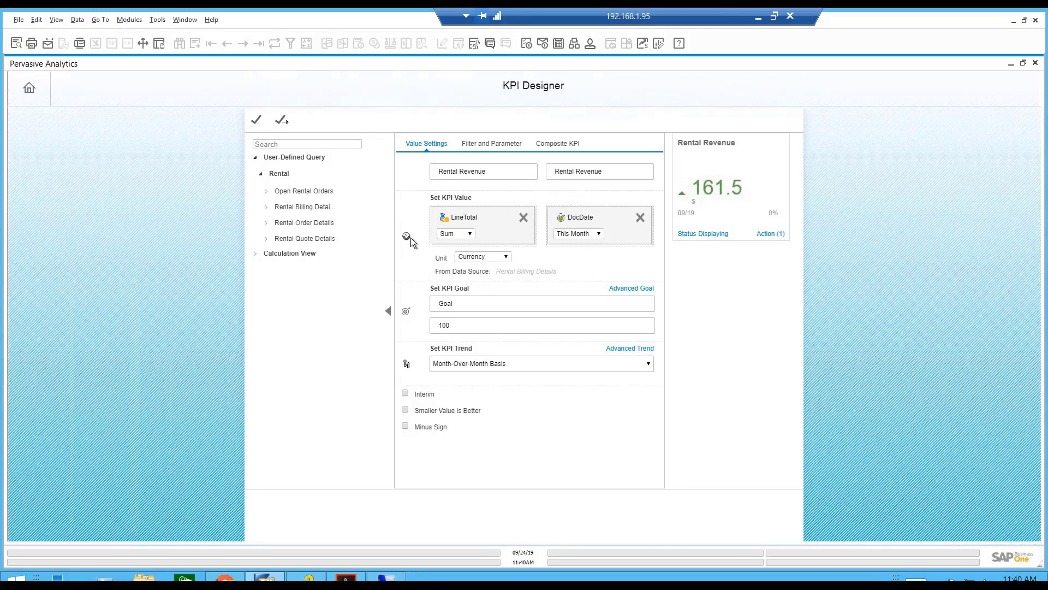
left_click(29, 90)
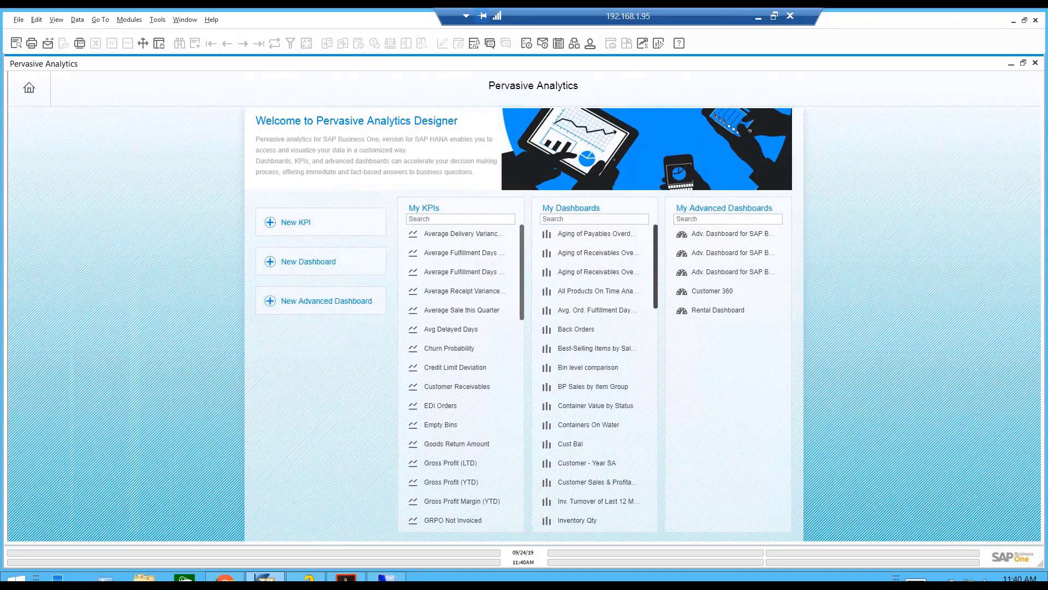
Open the existing Sales Analysis by Customer dashboard and examine its base data source query without changing it.
left_click_drag(657, 242, 644, 410)
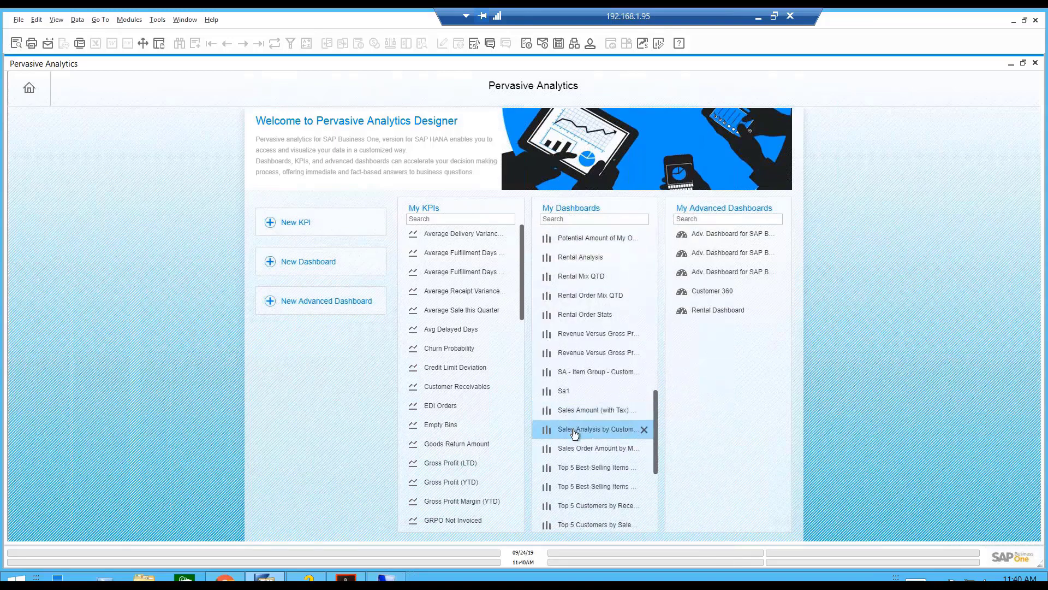
left_click(576, 426)
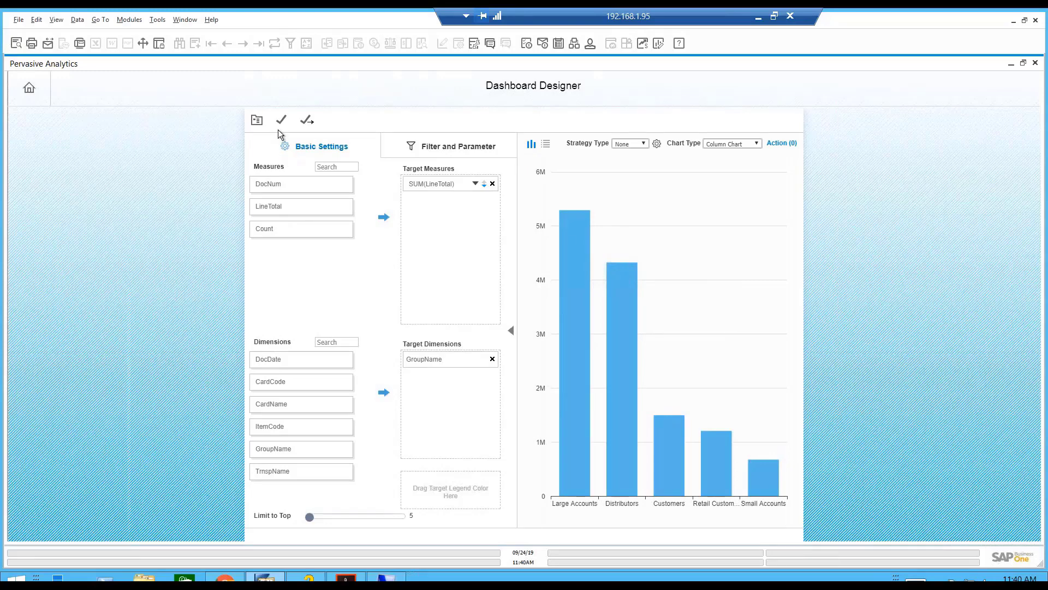
left_click(256, 122)
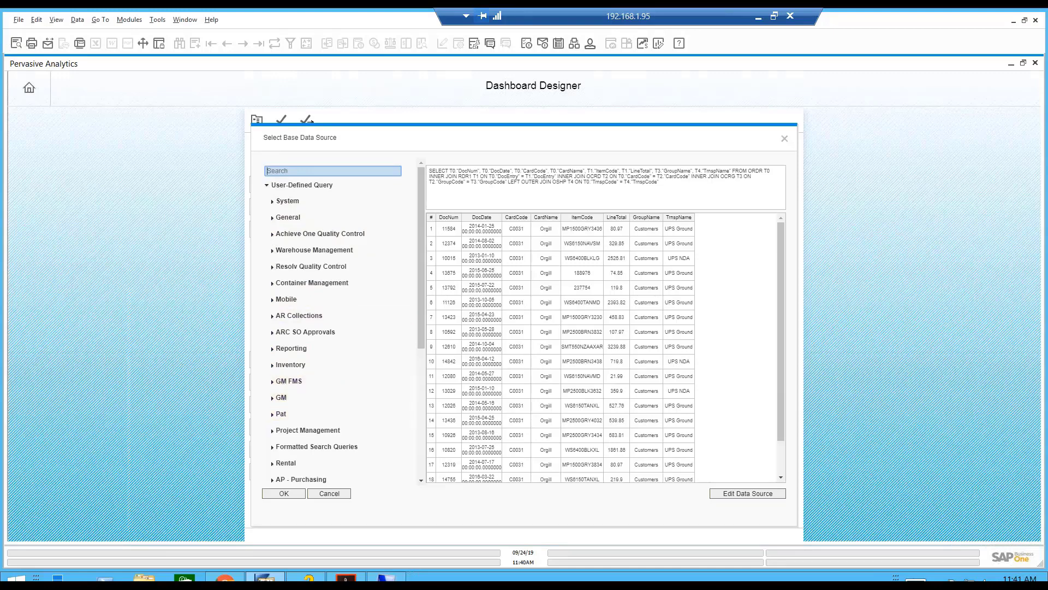
scroll(304, 423, "down", 5)
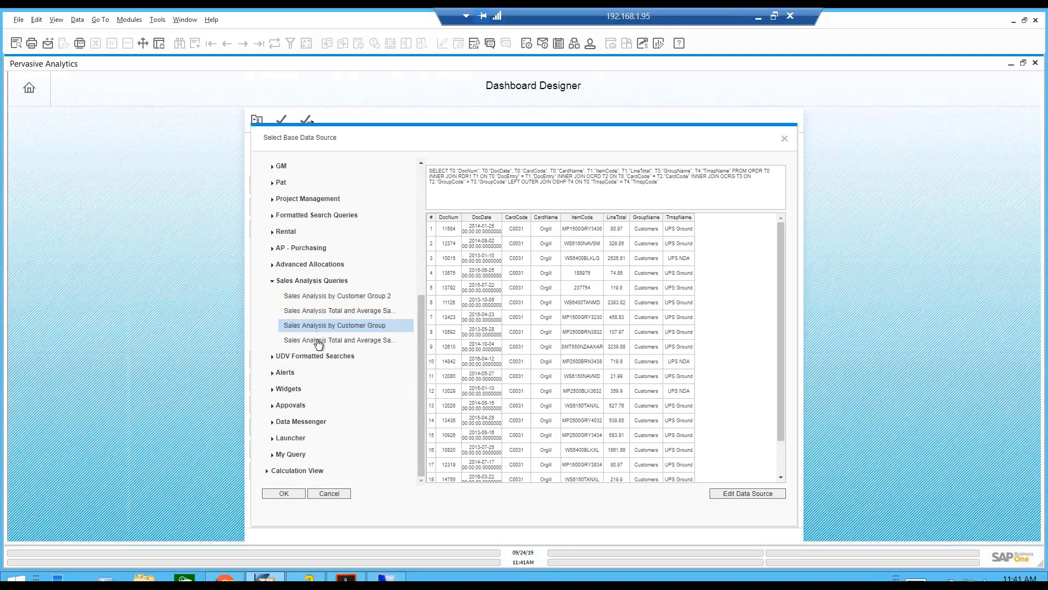
left_click(328, 493)
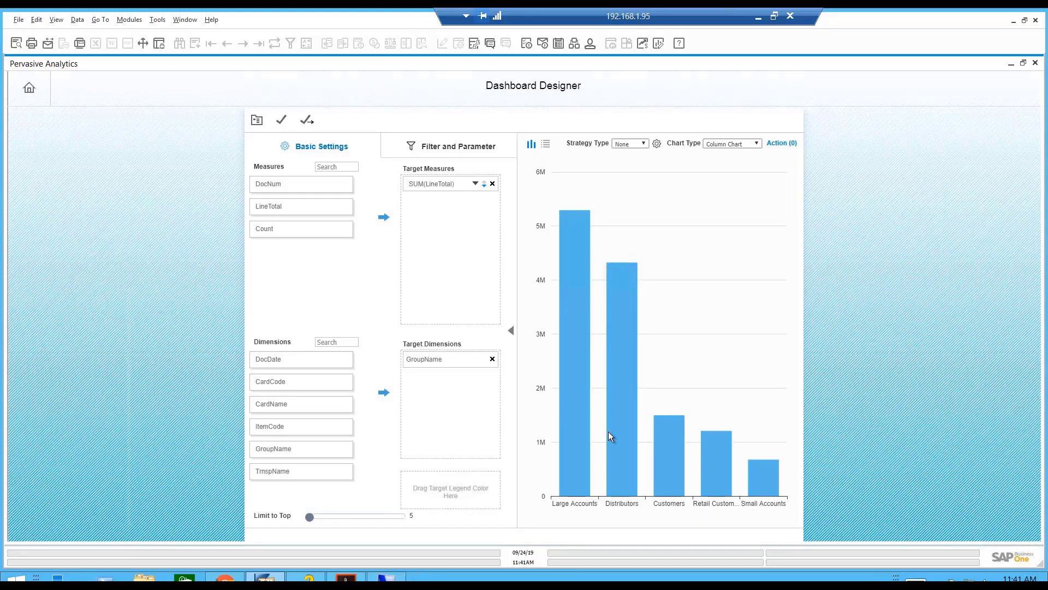
View the dashboard's LineTotal sums by GroupName as a table, return to the chart, and check the available chart types.
left_click(545, 144)
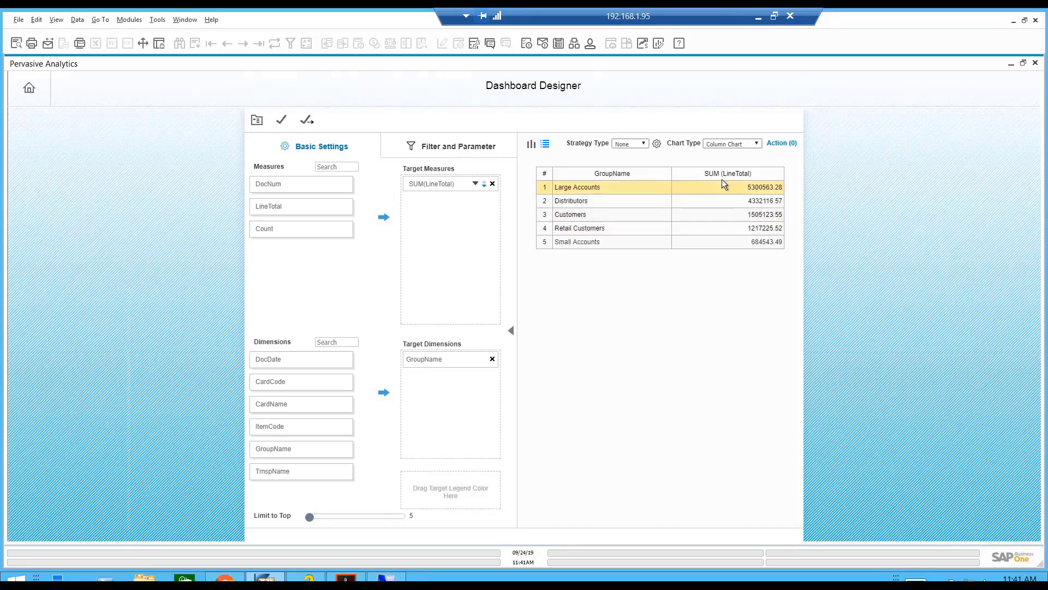
left_click(530, 143)
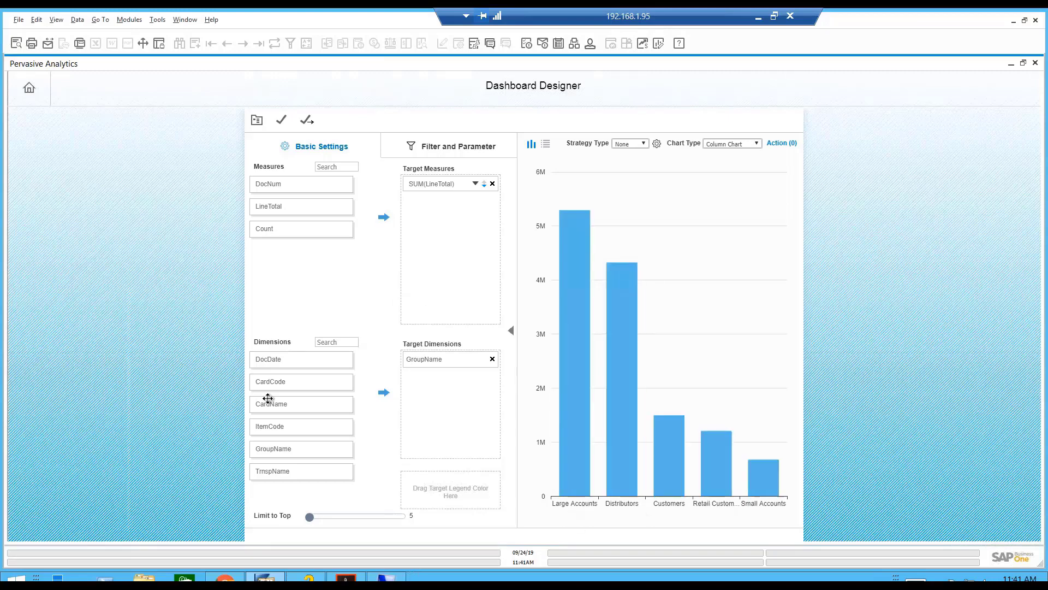
left_click(715, 143)
left_click(680, 164)
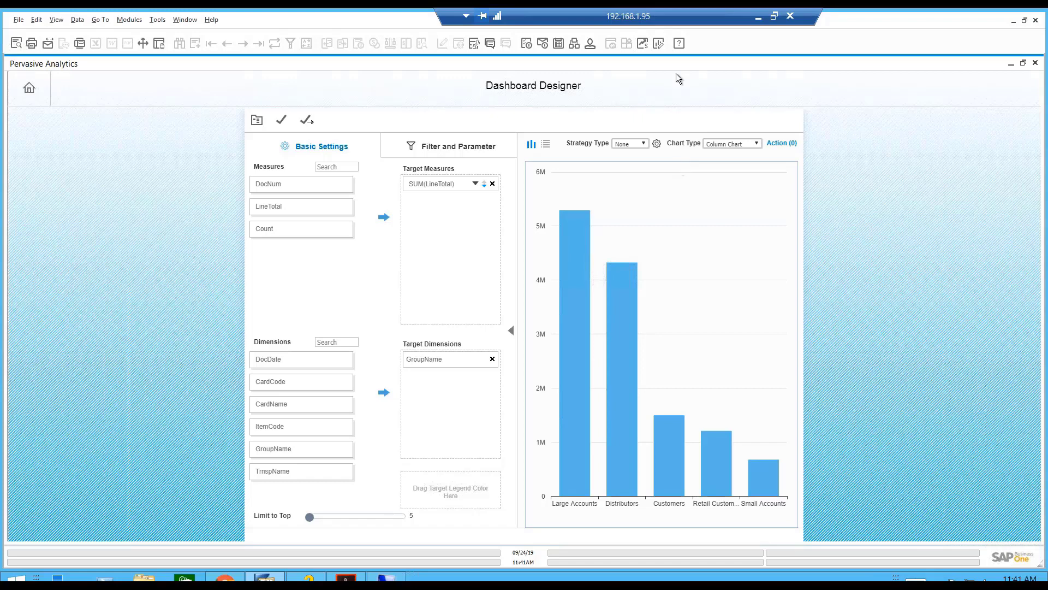
Examine the dimension and window field binding options for displaying the dashboard in sidebars, and cancel the link setup.
left_click(781, 145)
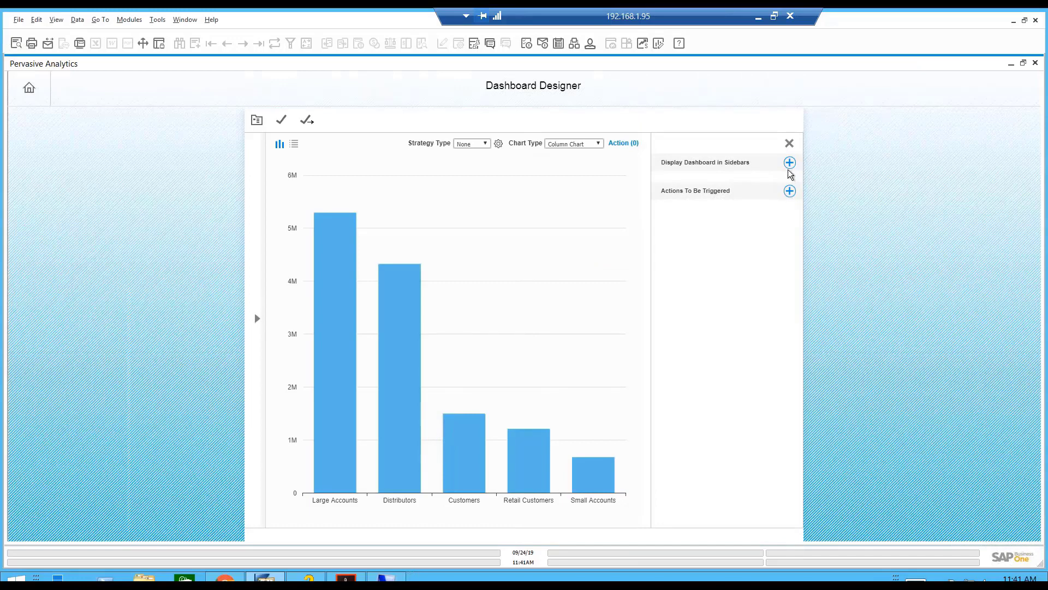
left_click(790, 164)
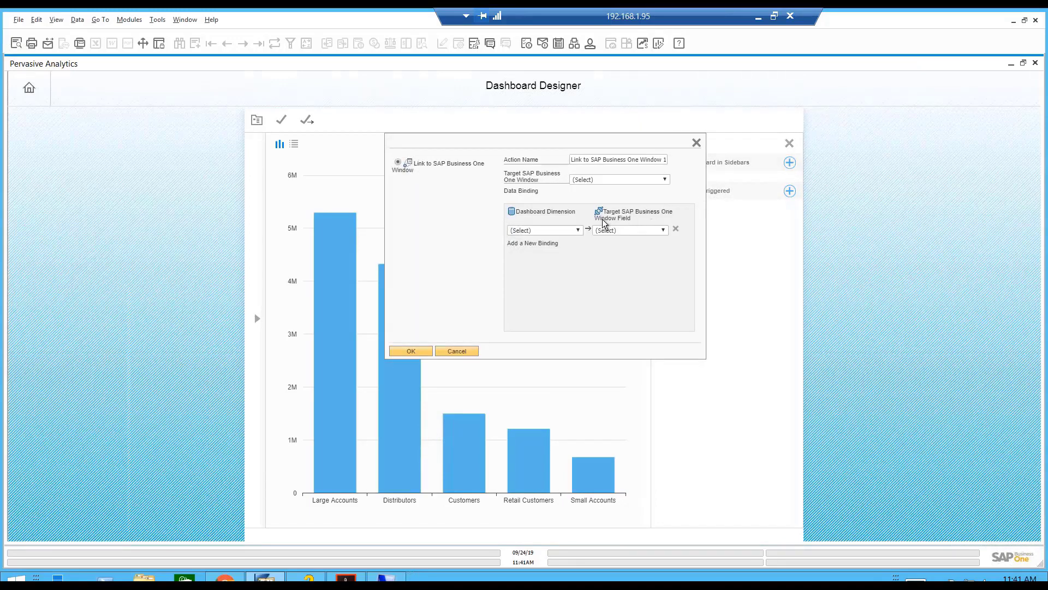
left_click(578, 231)
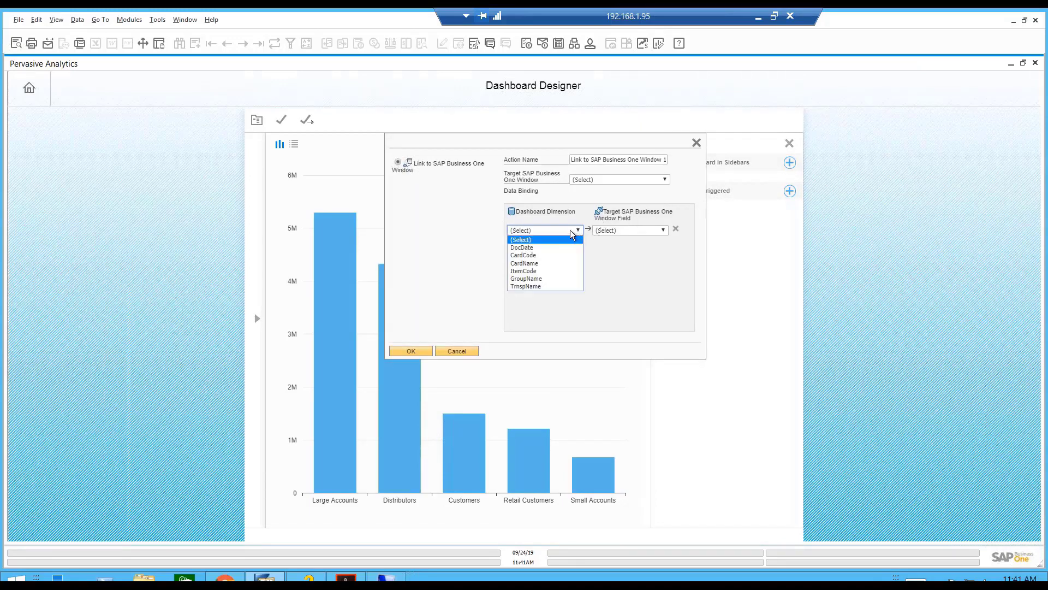
left_click(541, 277)
left_click(627, 231)
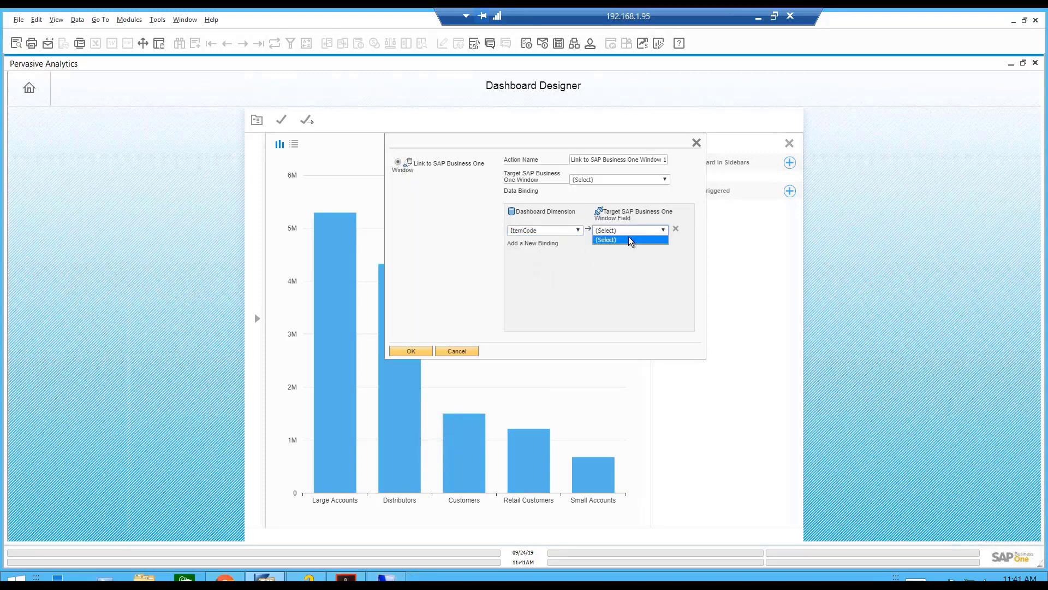
left_click(530, 268)
left_click(457, 351)
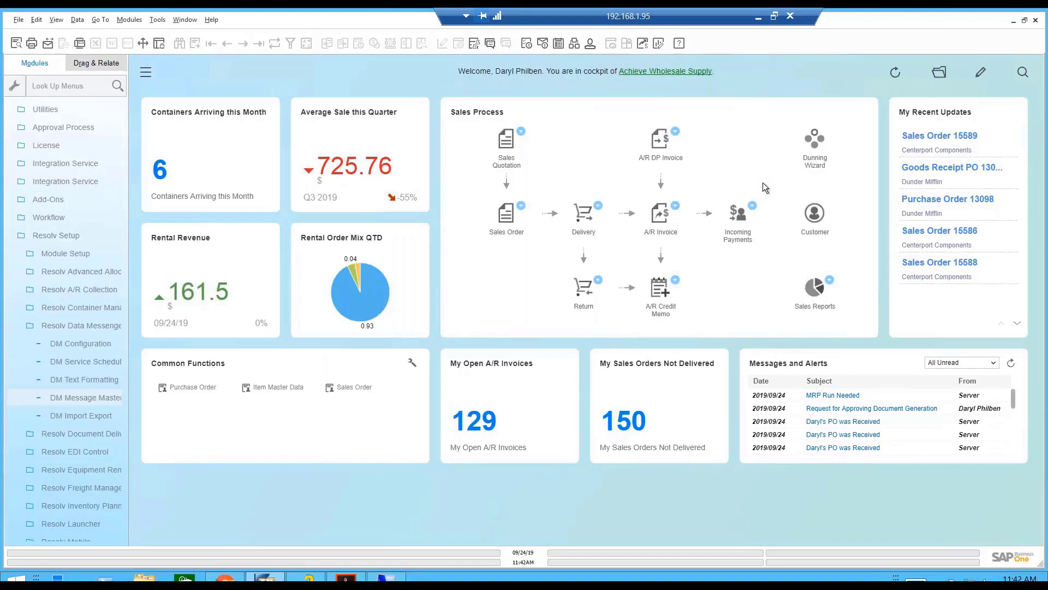
Open the most recently updated sales order from the cockpit and look up another sales order by its number.
left_click(90, 327)
left_click(66, 253)
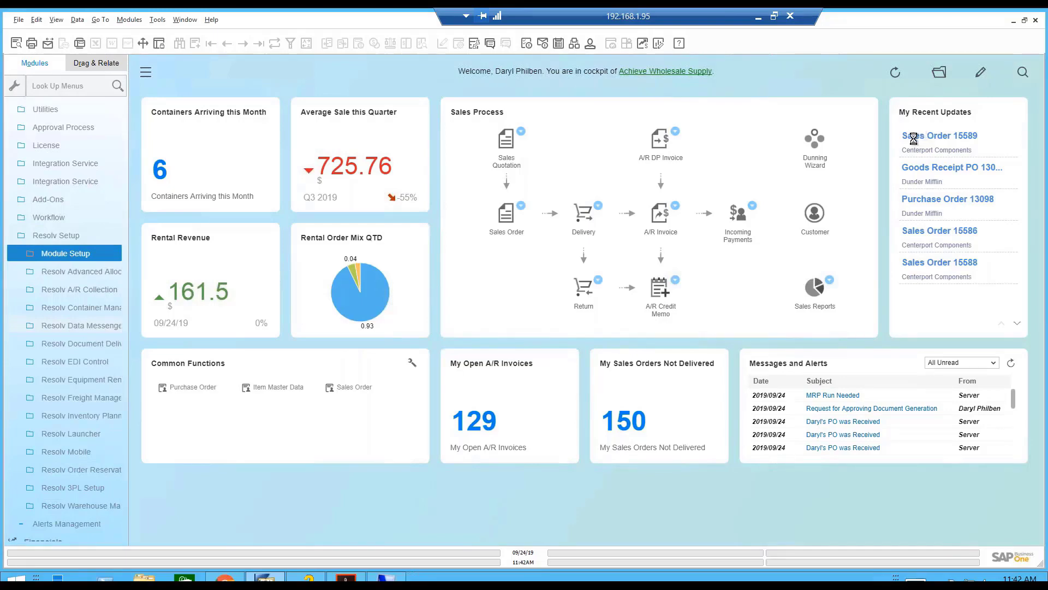
left_click(529, 221)
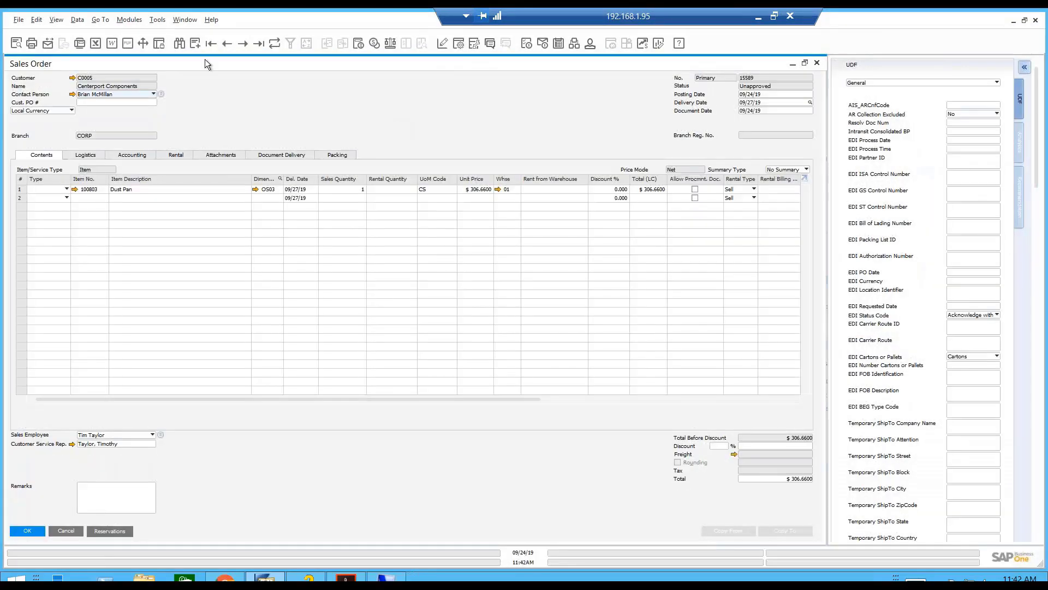
left_click(180, 42)
type("15586")
key("Return")
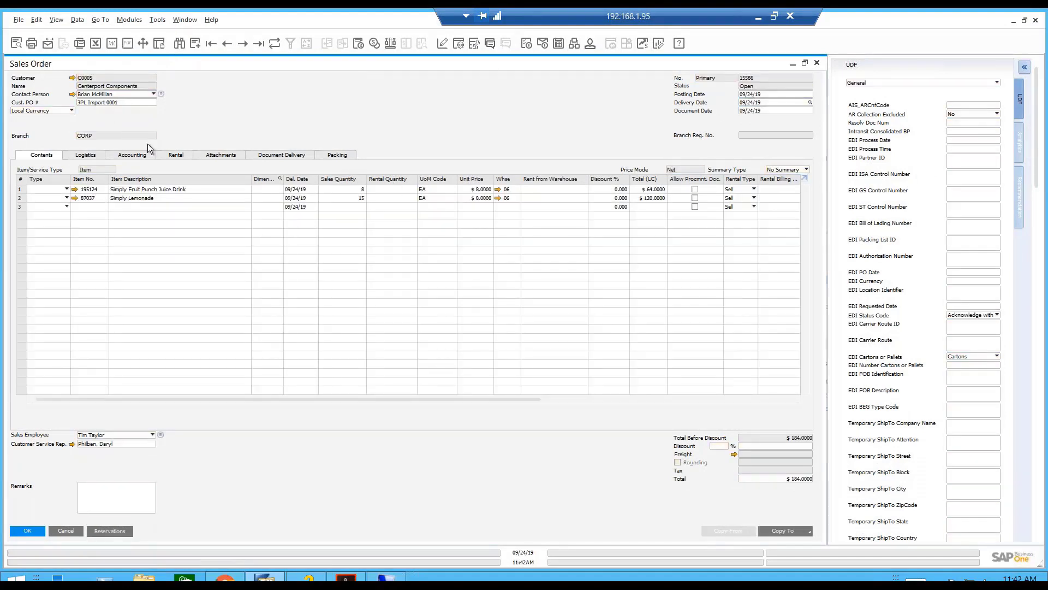
Run the How this Item Ships query from the Query Launcher on the Simply Fruit Punch Juice Drink row.
right_click(157, 191)
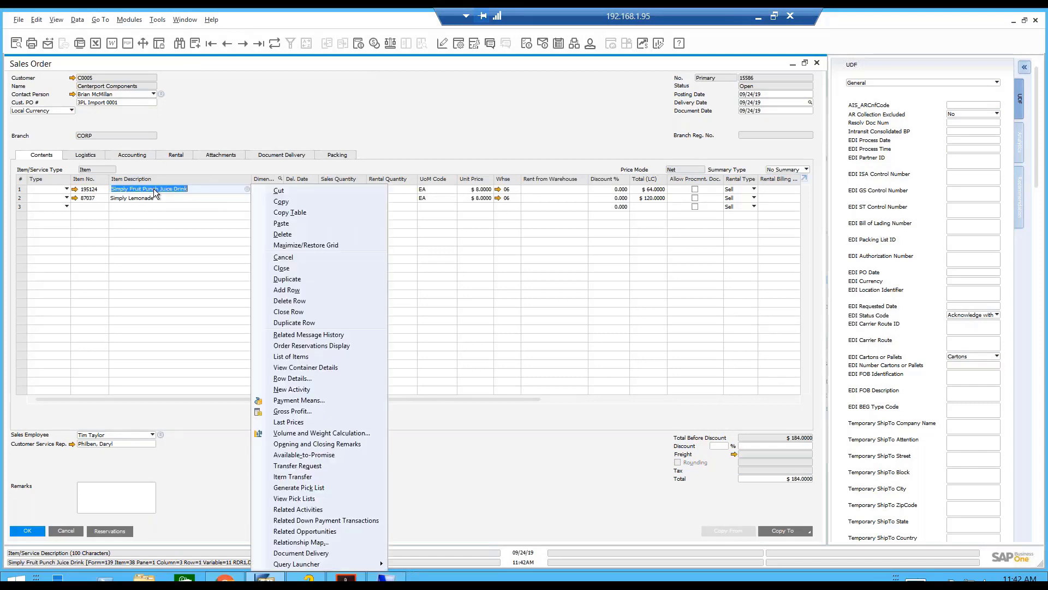
mouse_move(330, 567)
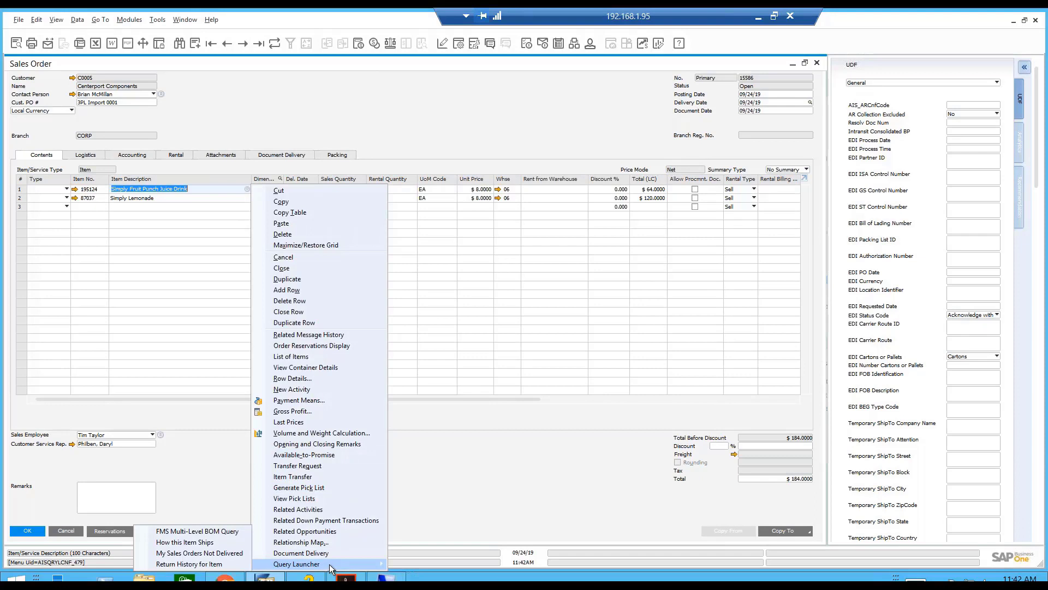
left_click(214, 547)
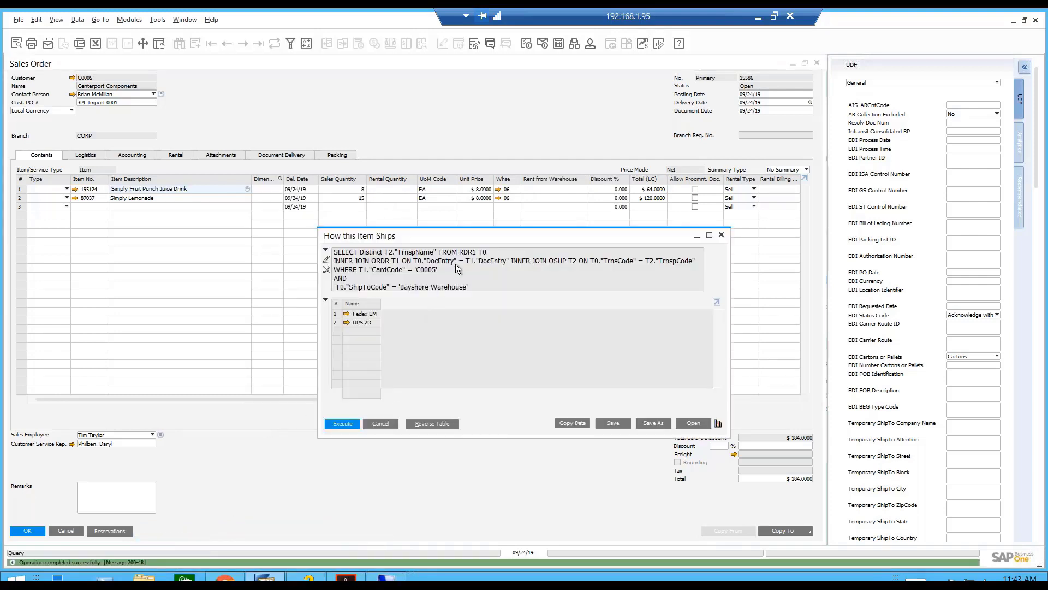
Examine the customer, ship-to and item conditions in the How this Item Ships query, along with its list of shipping types.
left_click(470, 265)
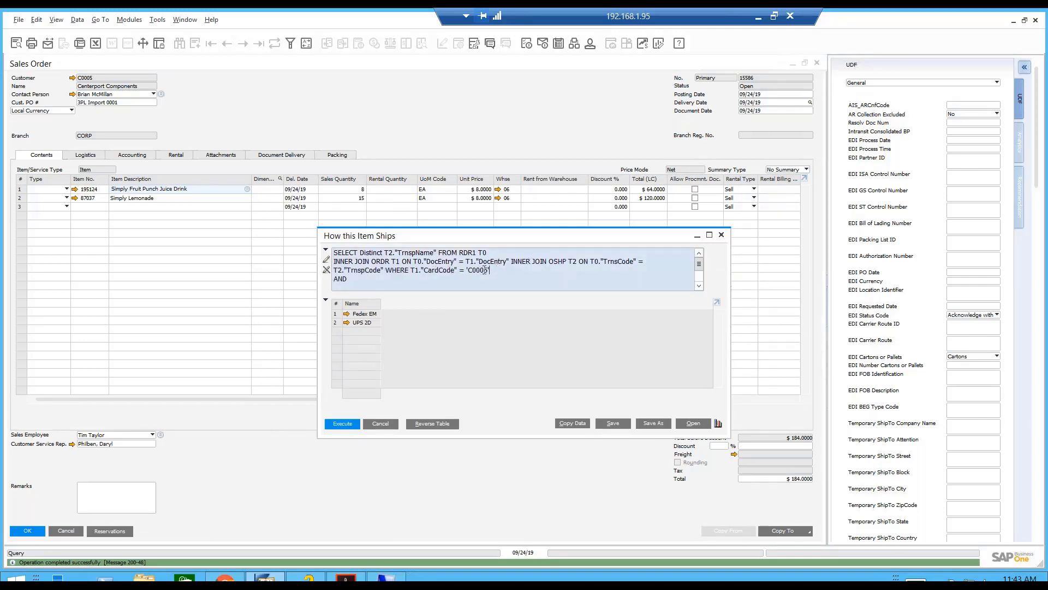
scroll(453, 282, "down", 1)
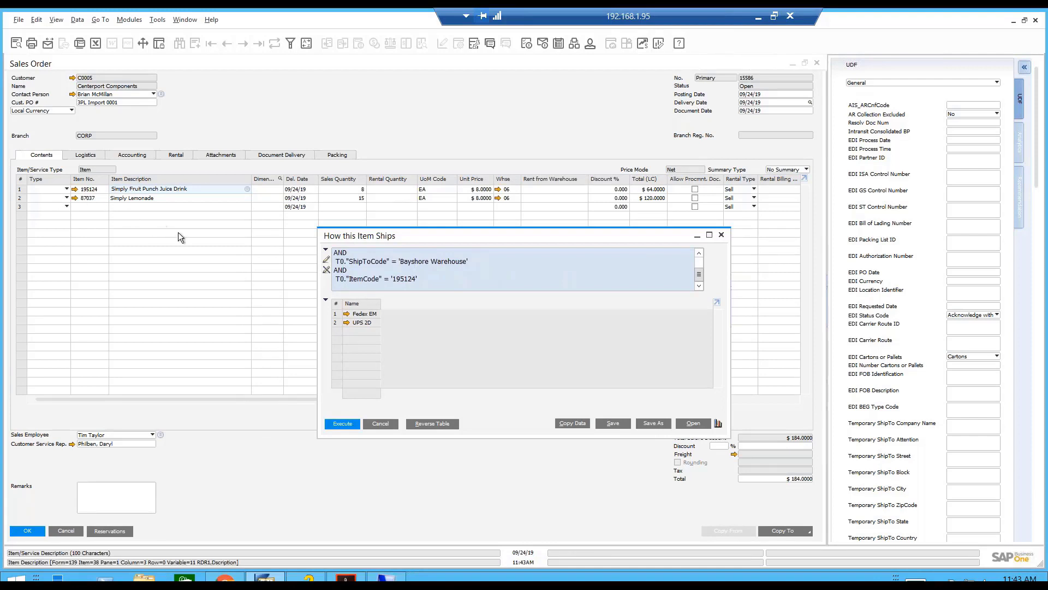
left_click(325, 249)
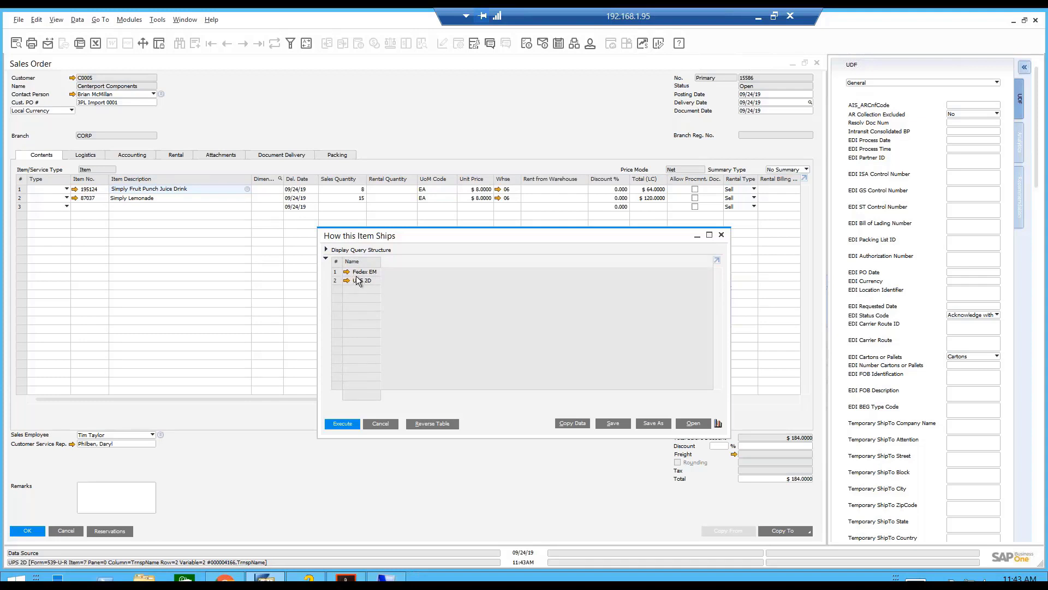
left_click(325, 250)
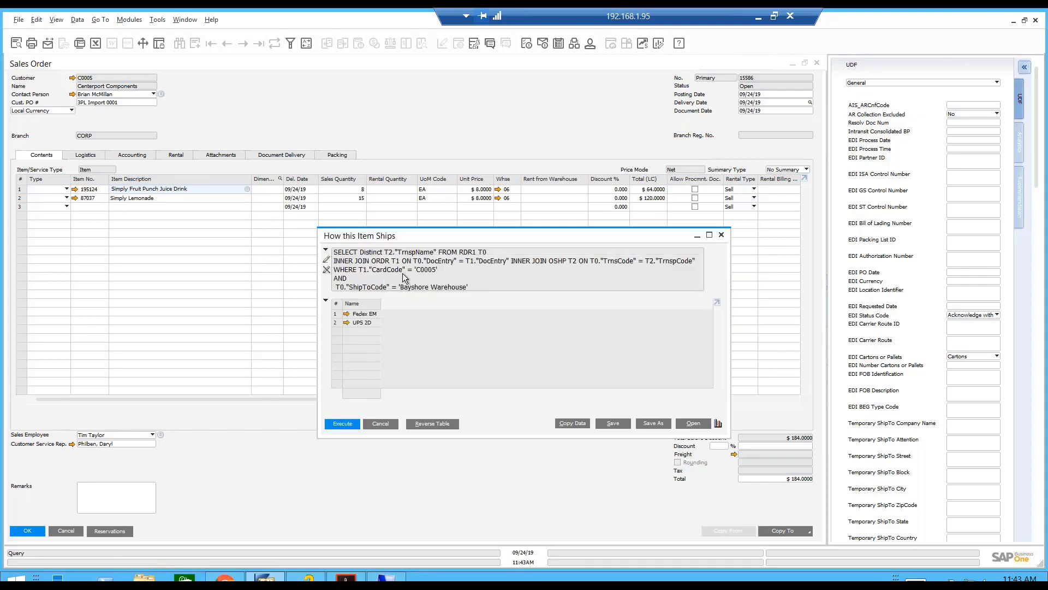
Close the How this Item Ships query and run the Return History for Item query on the Simply Fruit Punch Juice Drink row.
left_click(370, 279)
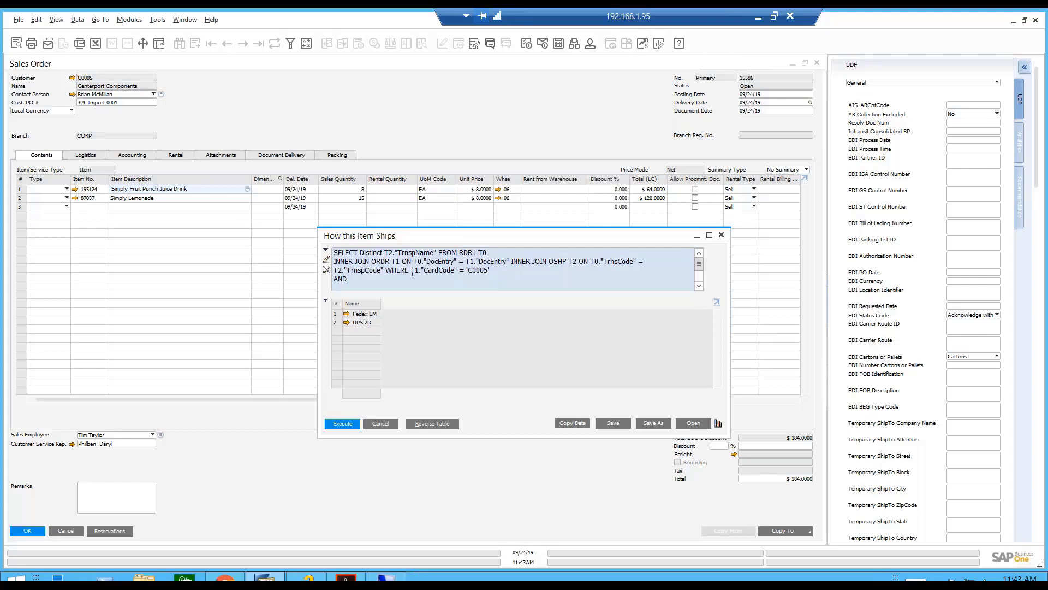
left_click(379, 424)
right_click(250, 187)
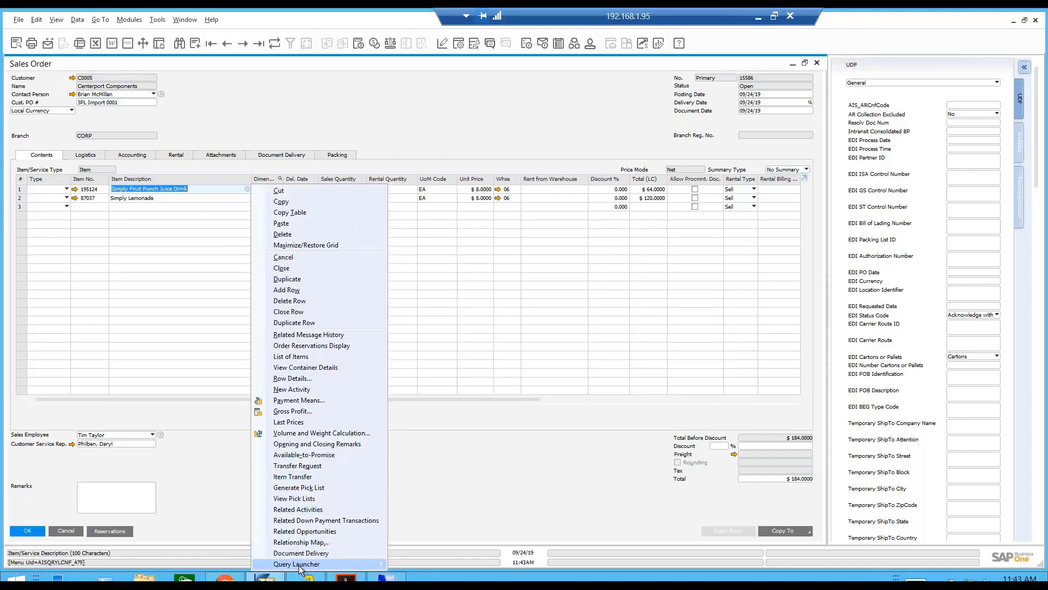
left_click(235, 566)
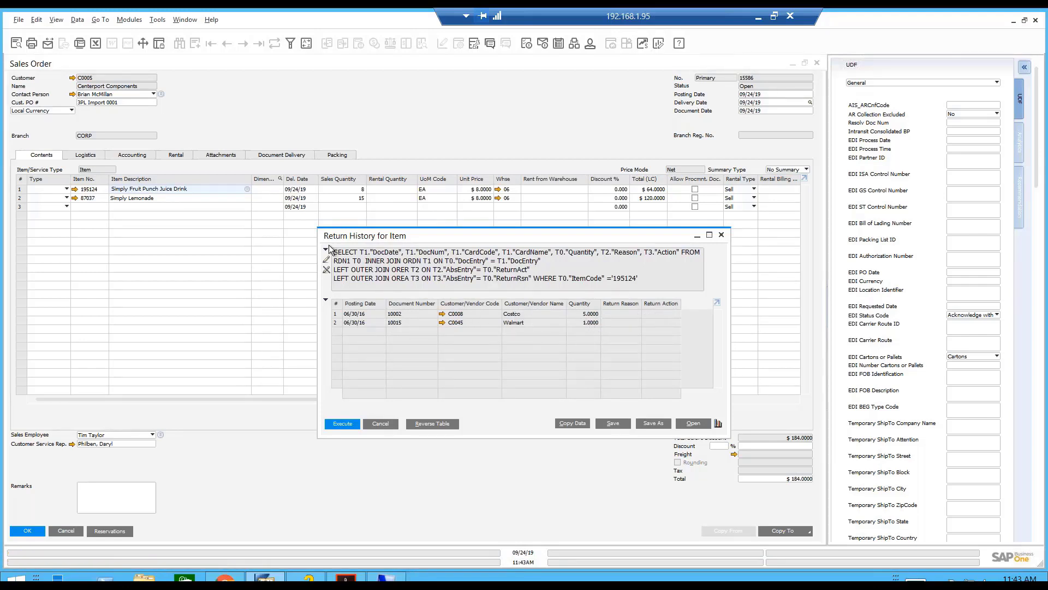
Examine the item code condition in the Return History for Item query, then close the query and the sales order.
left_click(385, 271)
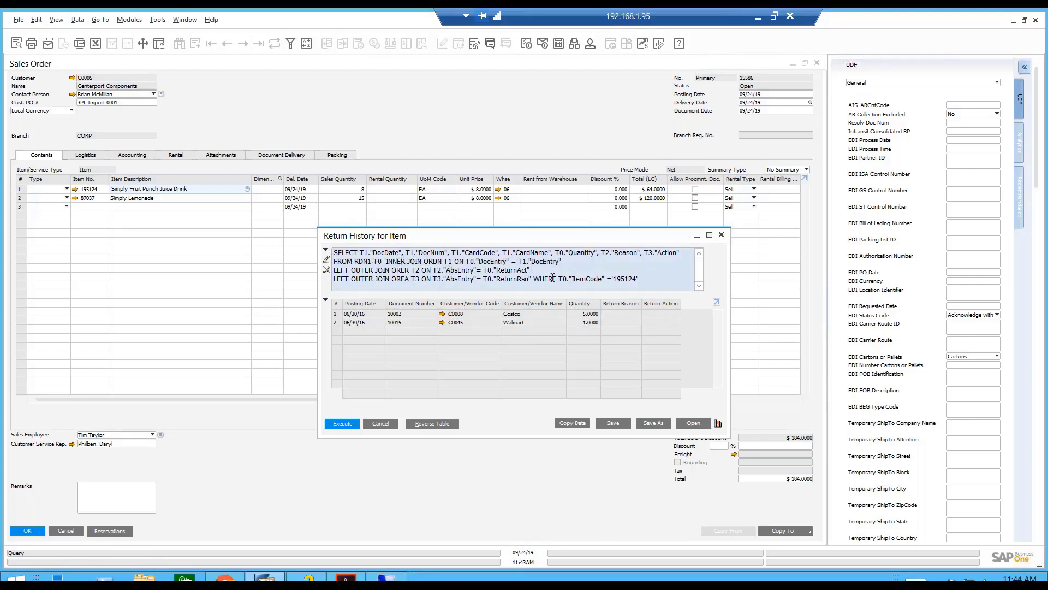
left_click_drag(636, 278, 611, 278)
left_click(381, 424)
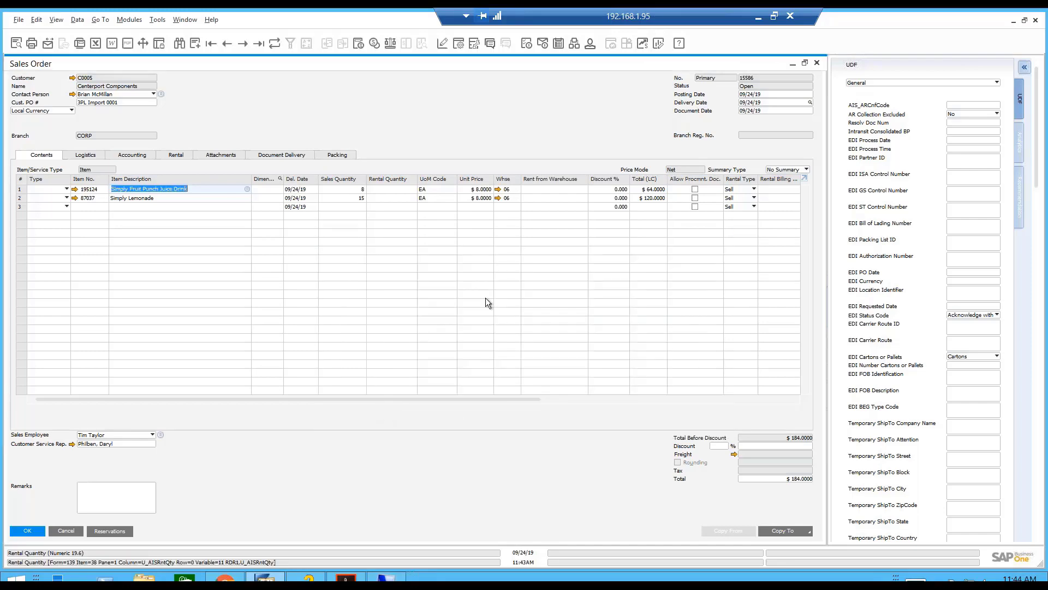
left_click(815, 64)
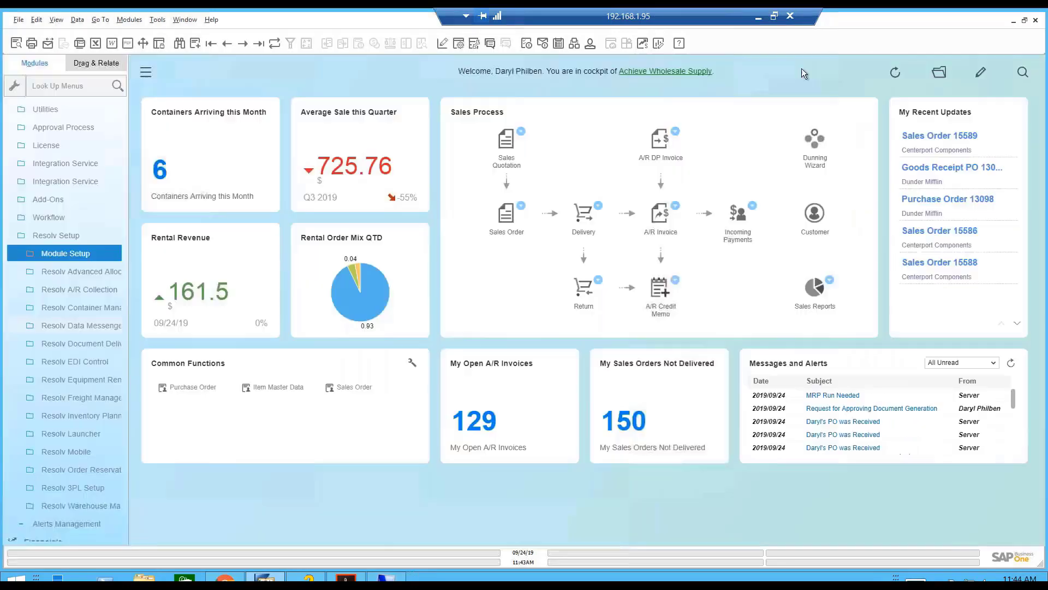
Review the Return History for Item record in the Resolv Query Launcher setup, including its menu display name, and close the setup.
scroll(122, 120, "up", 2)
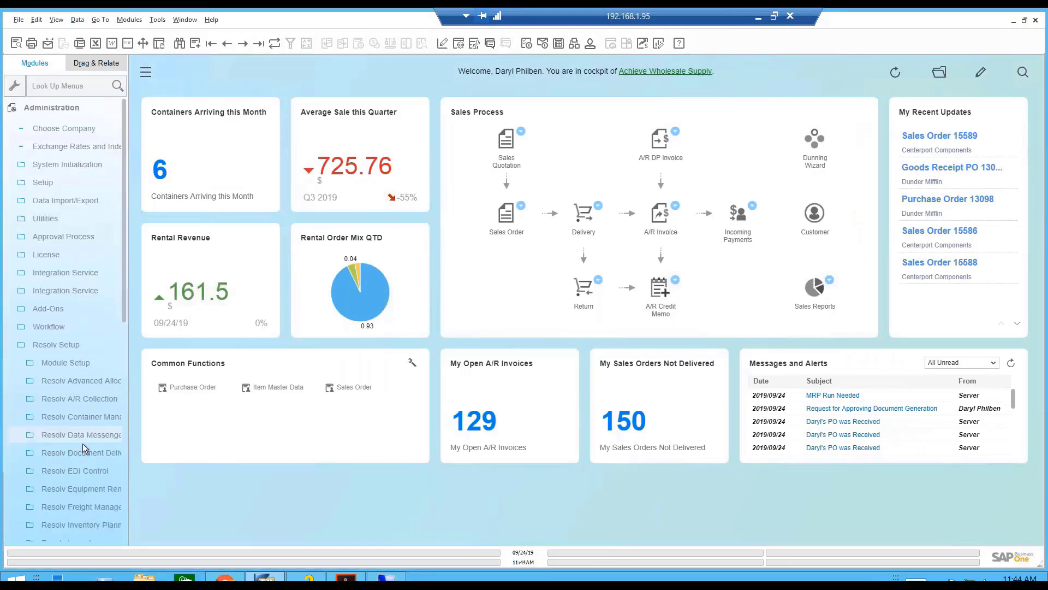
scroll(97, 470, "down", 3)
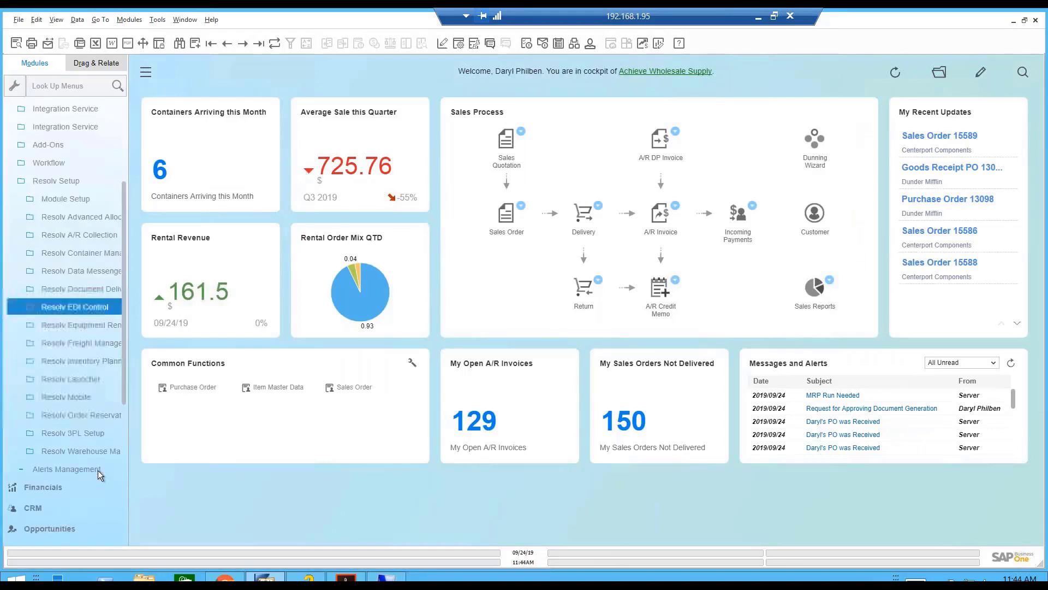
left_click(83, 379)
left_click(80, 433)
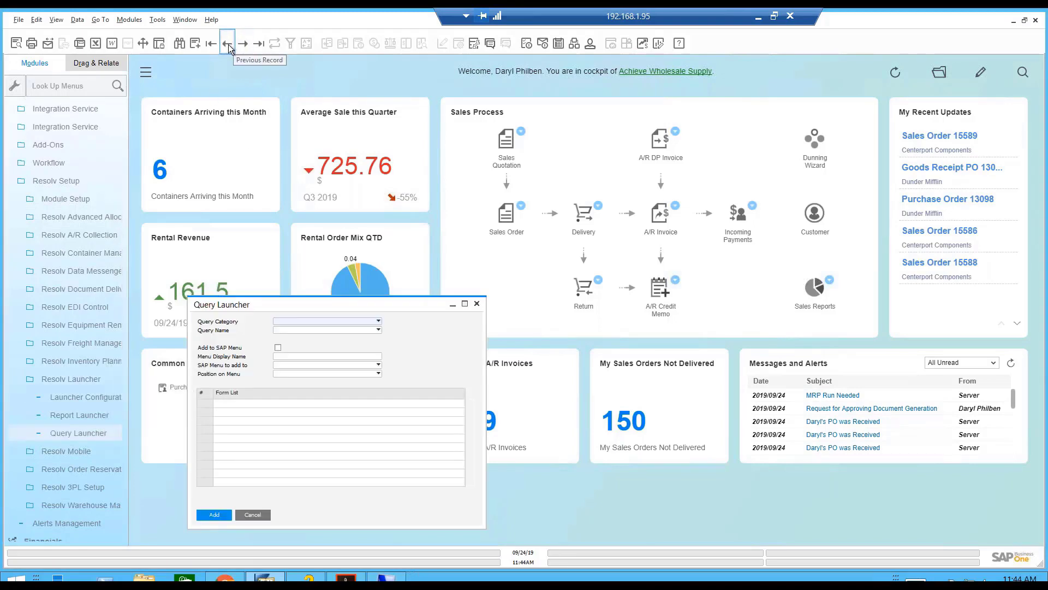
left_click(227, 45)
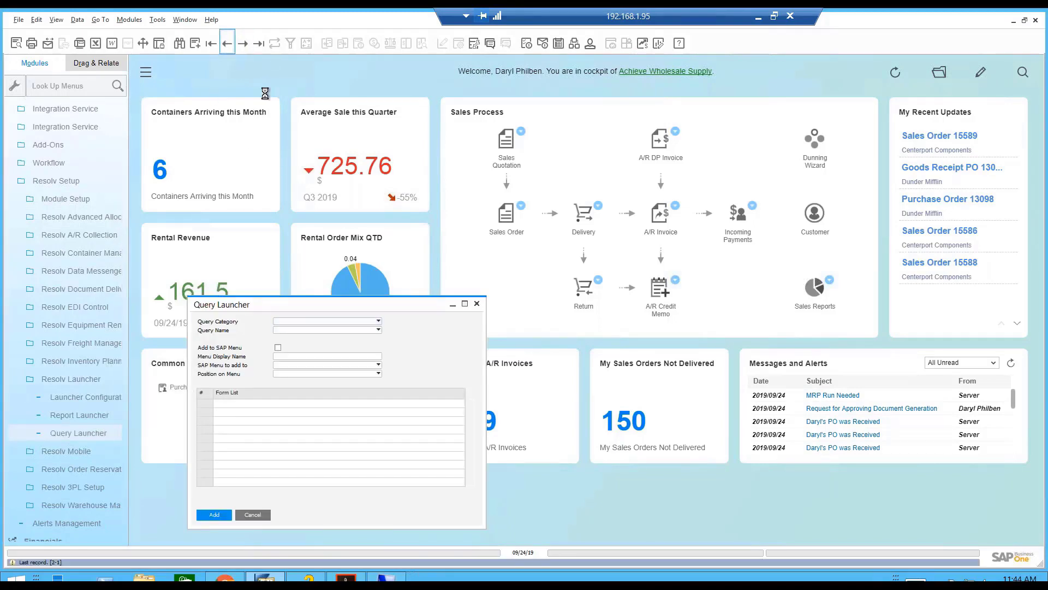
left_click_drag(280, 306, 293, 235)
left_click(296, 284)
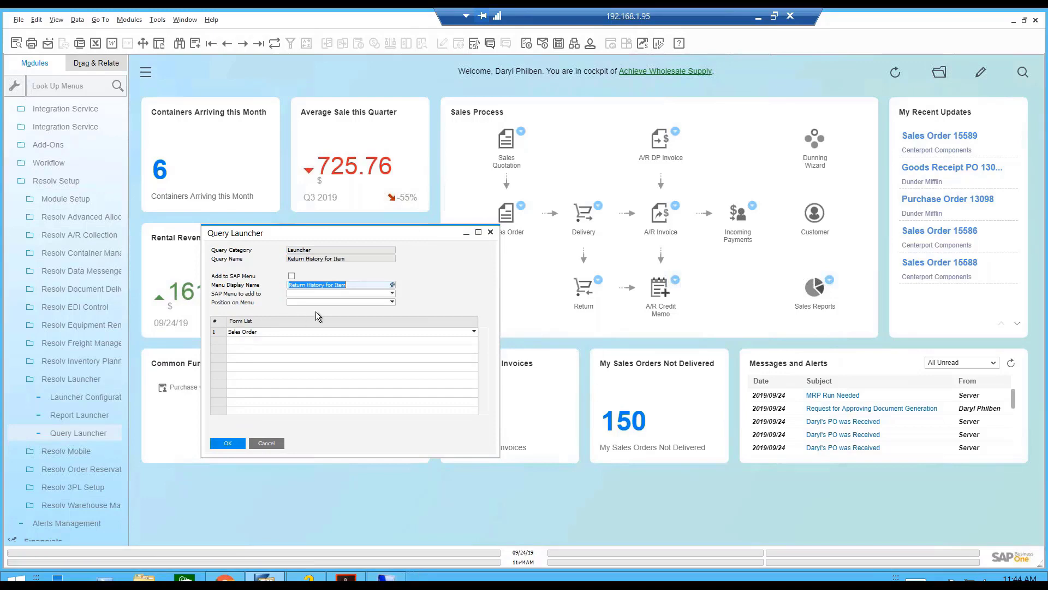
left_click(270, 443)
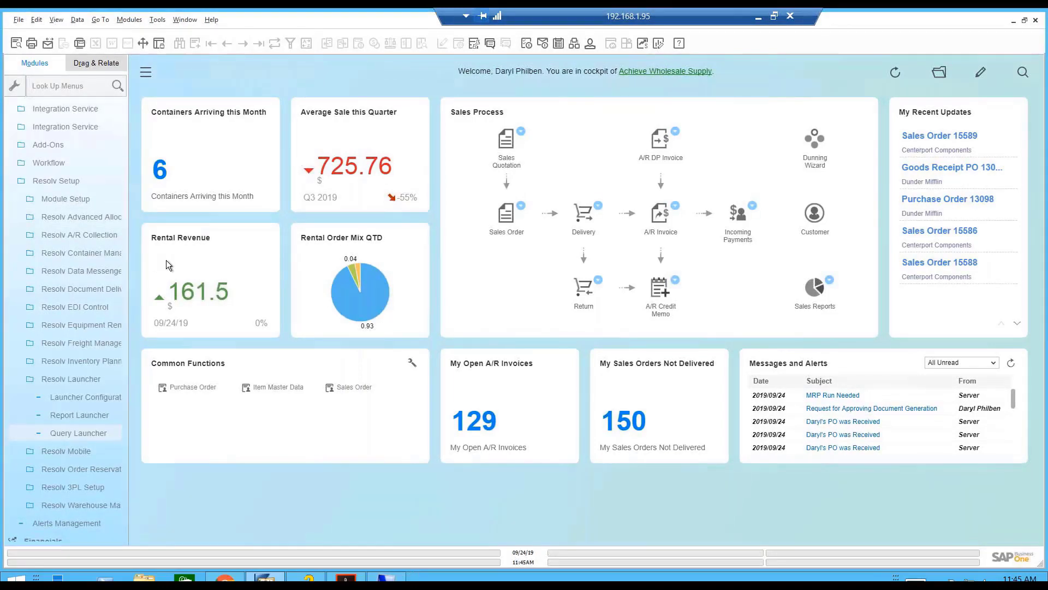
Widen the modules pane and open the AA Rules form under Resolv Advanced Allocations.
left_click_drag(127, 258, 234, 263)
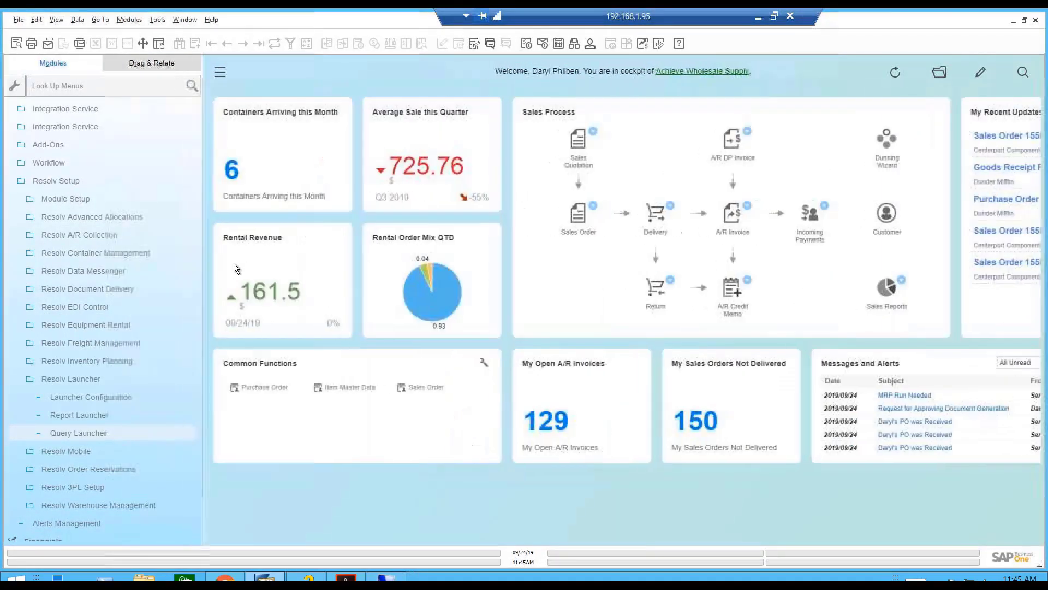
left_click(126, 218)
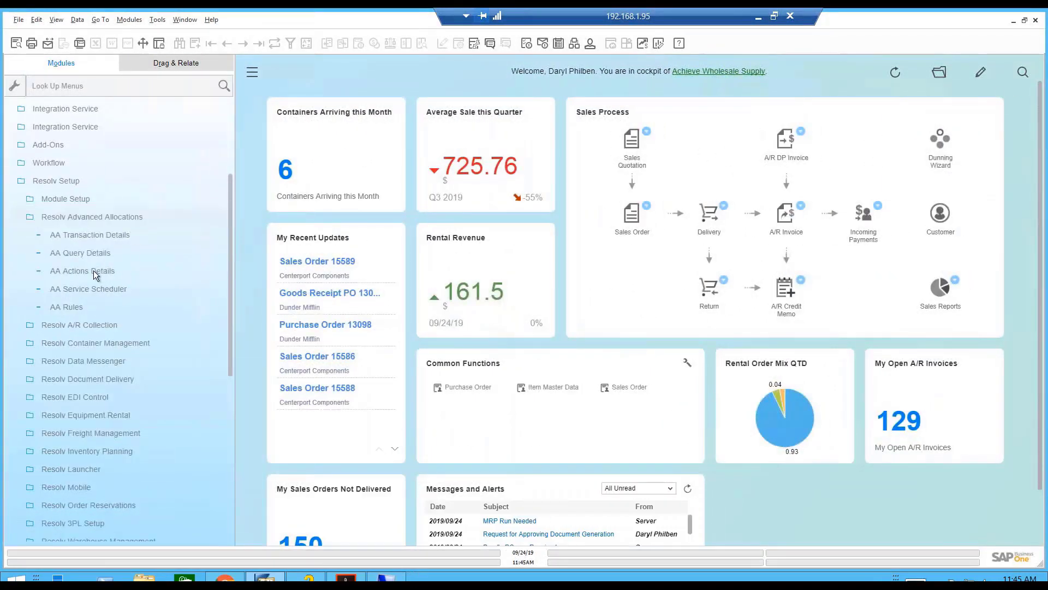
left_click(97, 188)
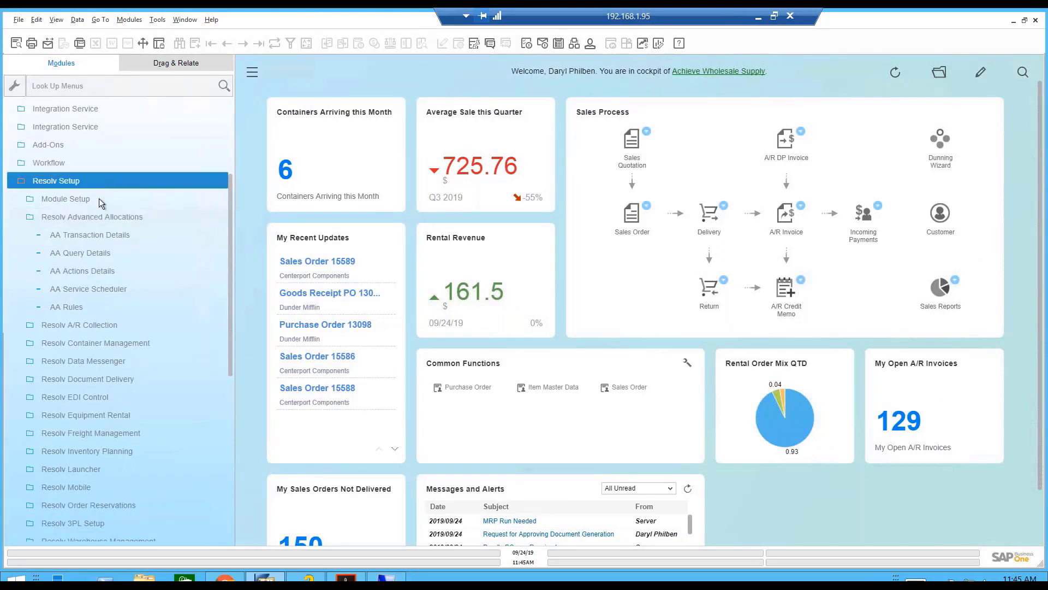
left_click(79, 308)
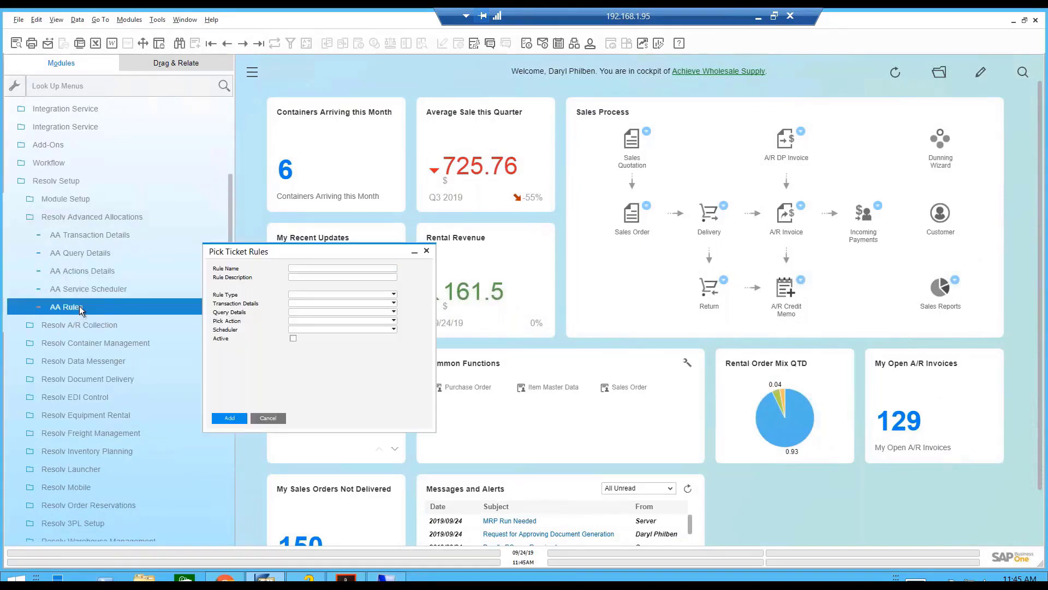
Find the Amazon Orders rule among the pick ticket rules and open it.
left_click(227, 47)
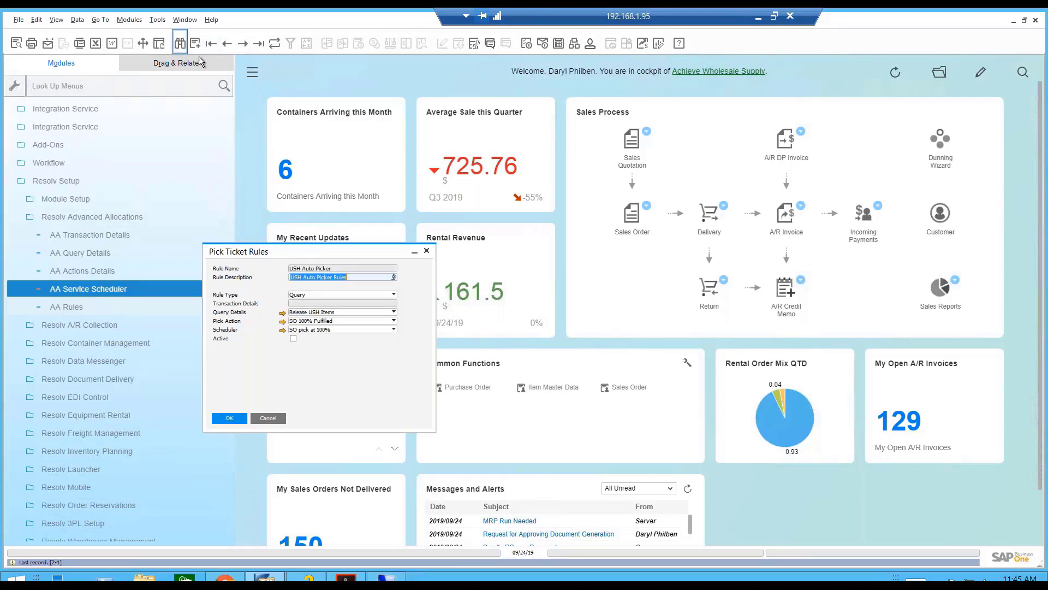
left_click(180, 43)
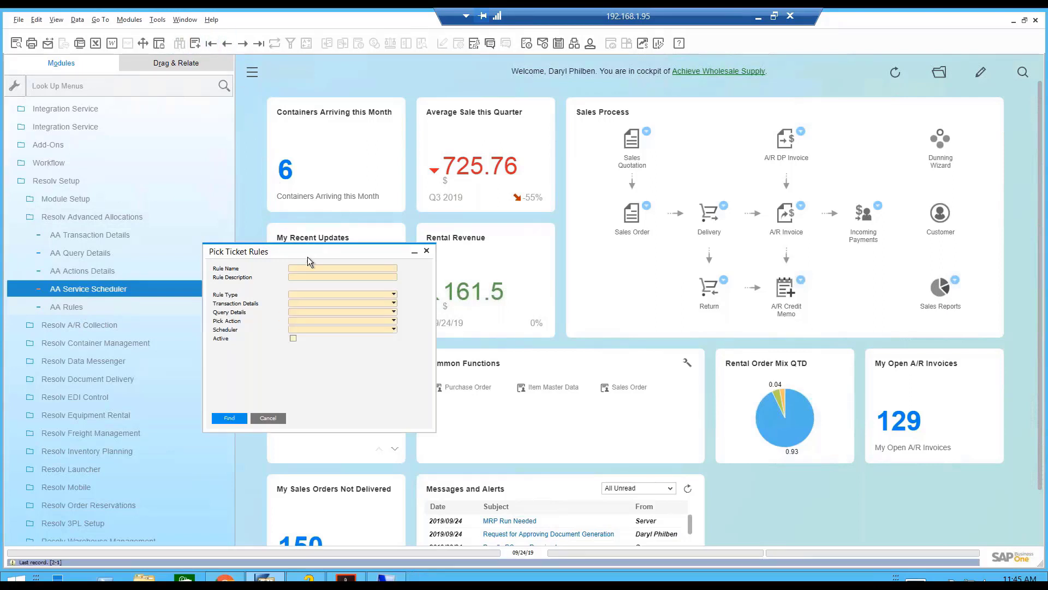
left_click(228, 416)
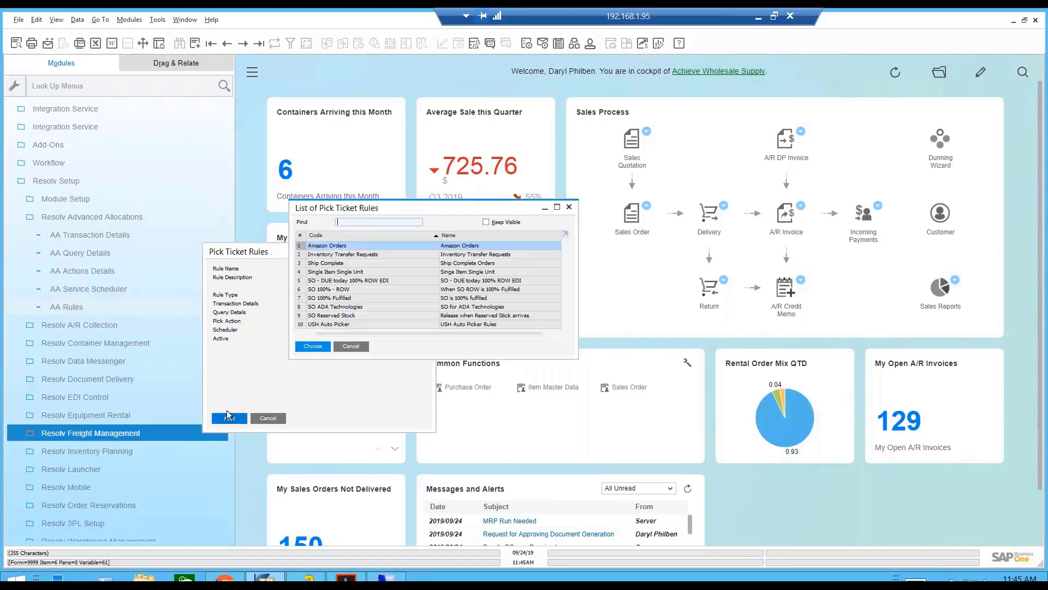
double_click(342, 249)
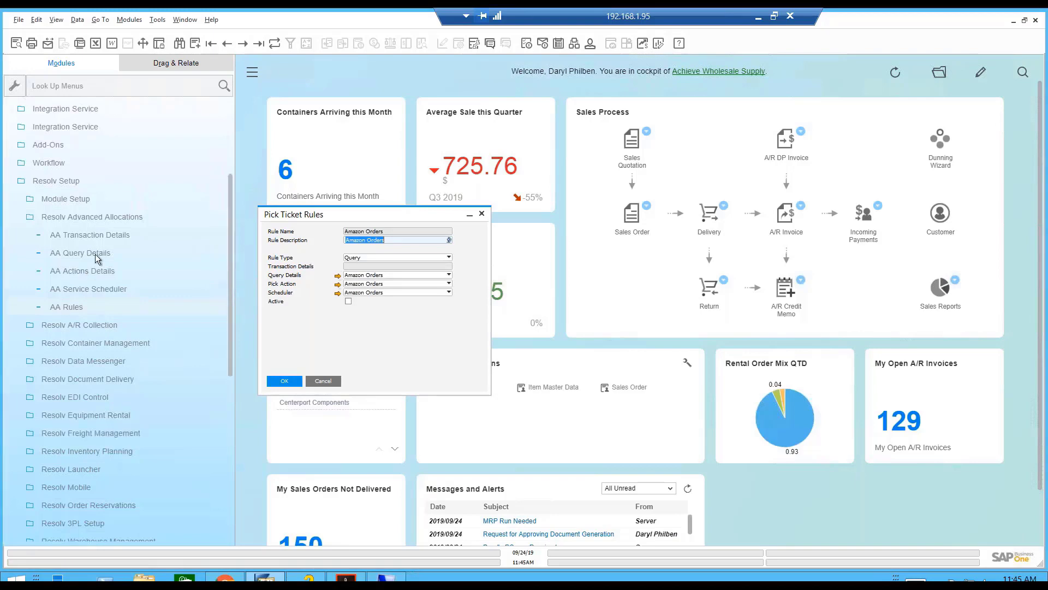
Open the Amazon Orders rule's query details and run the Amazon Sales Order query saved in the Advanced Allocations category.
left_click(338, 275)
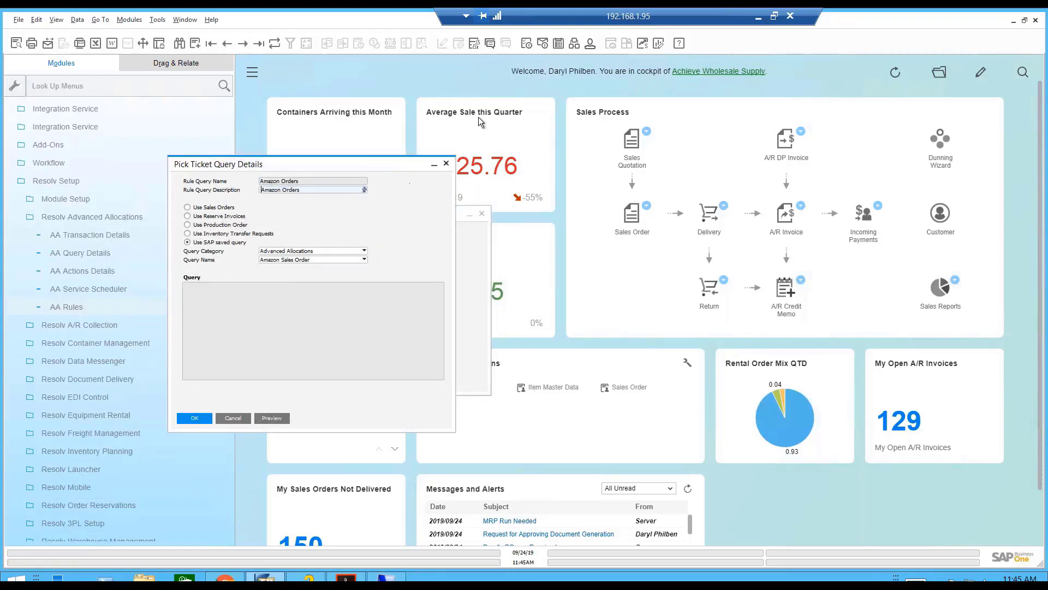
left_click(474, 46)
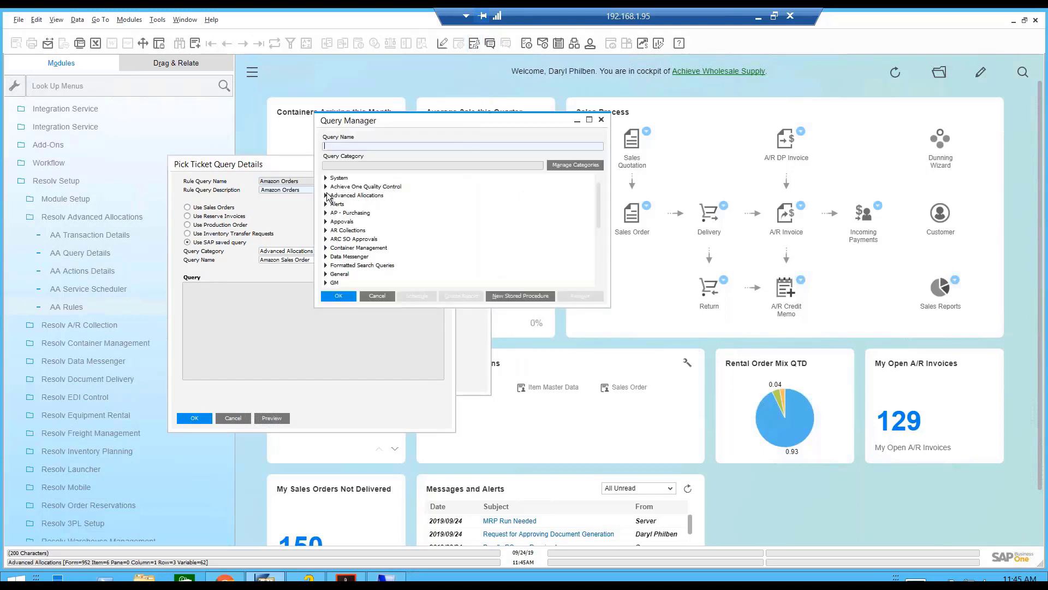
left_click(325, 195)
double_click(352, 203)
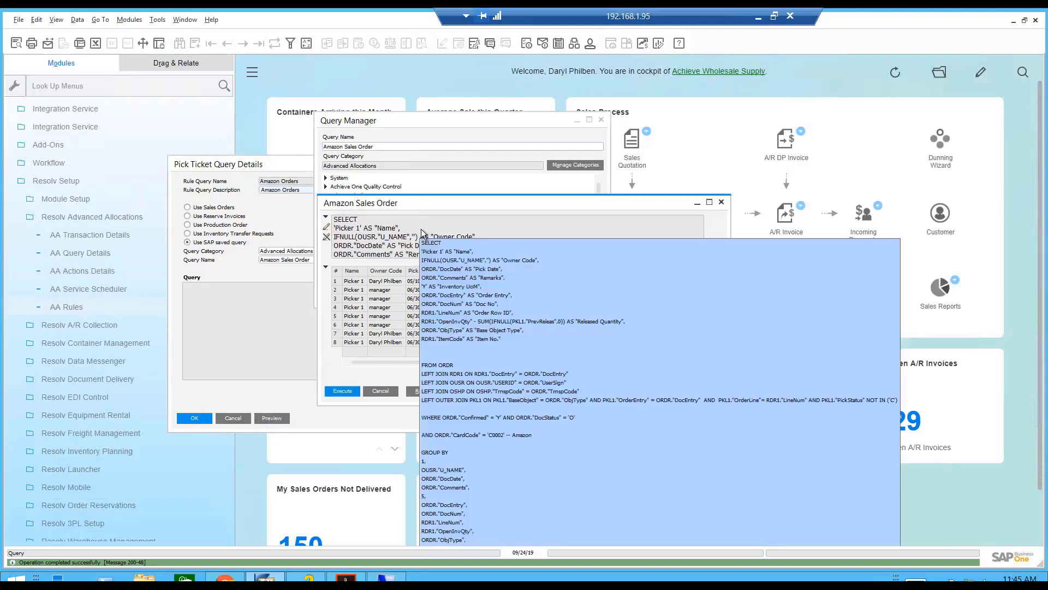
Read through the Amazon Sales Order query down to its order status and customer conditions, and examine the result rows.
left_click(450, 232)
key("Down")
key("Down")
key("Down")
key("Down")
key("Down")
key("Down")
key("Down")
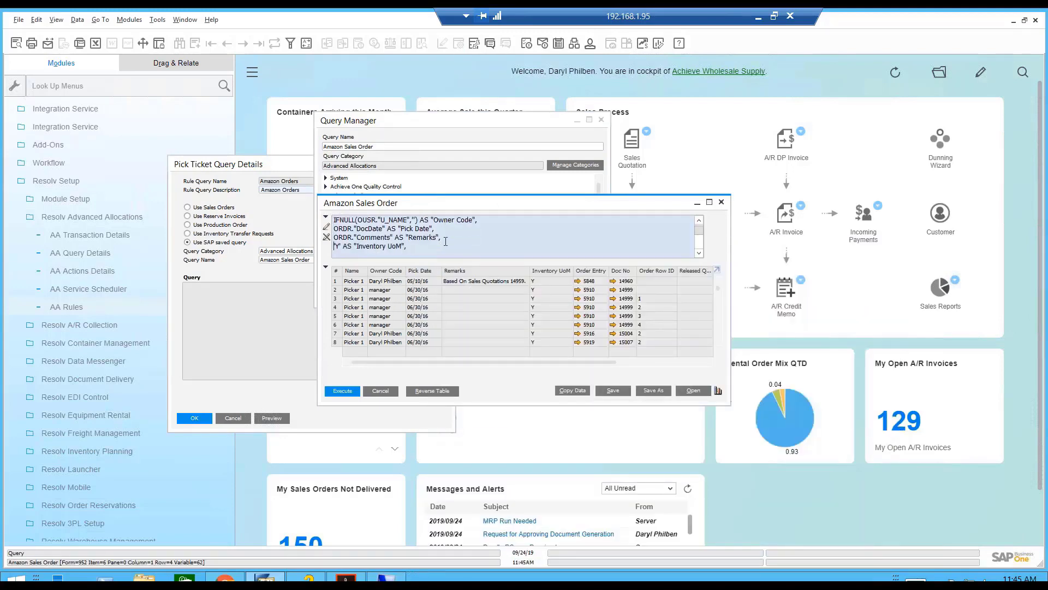
key("Down")
key("Down")
key("Down")
key("Down")
key("Down")
key("Down")
key("Down")
key("Down")
key("Down")
key("Down")
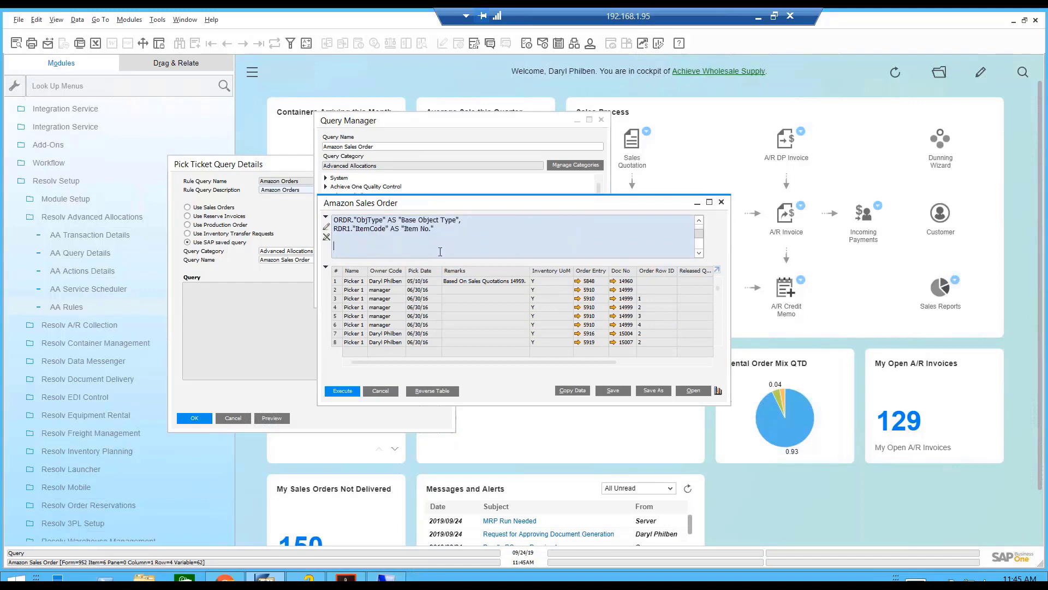
type("WHERE ORDR.\"Confirmed\" = 'Y' AND ORDR.\"DocStatus\" = 'O'")
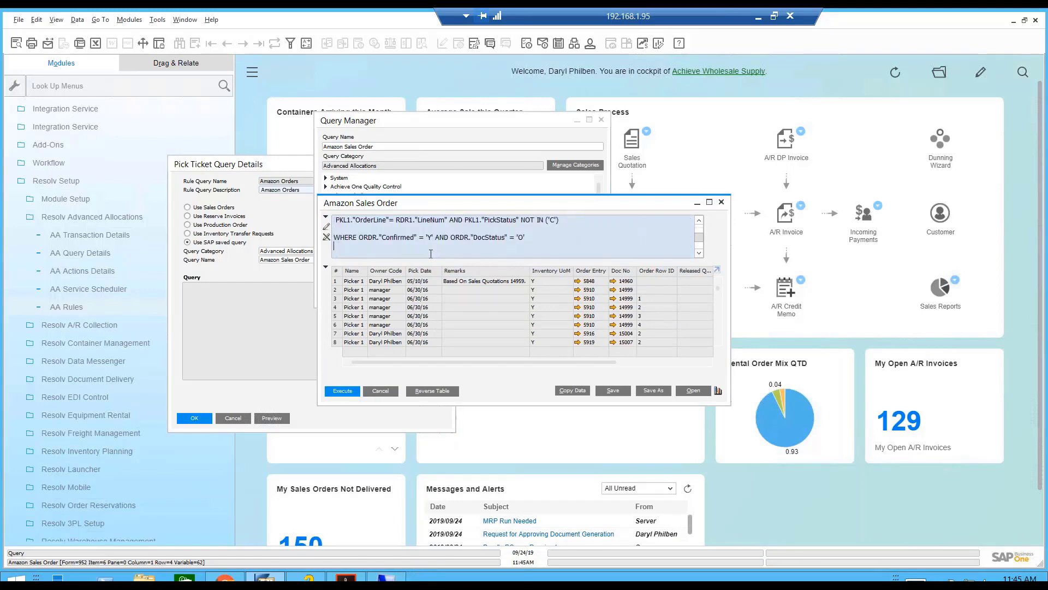
type("AND ORDR.\"CardCode\" = 'C0002' -- Amazon")
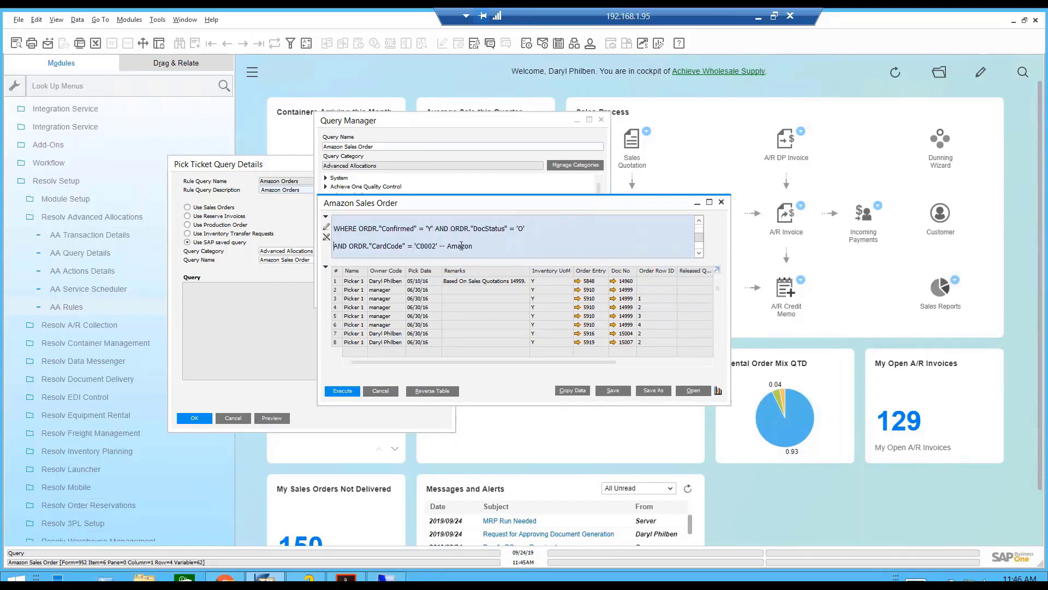
key("Down")
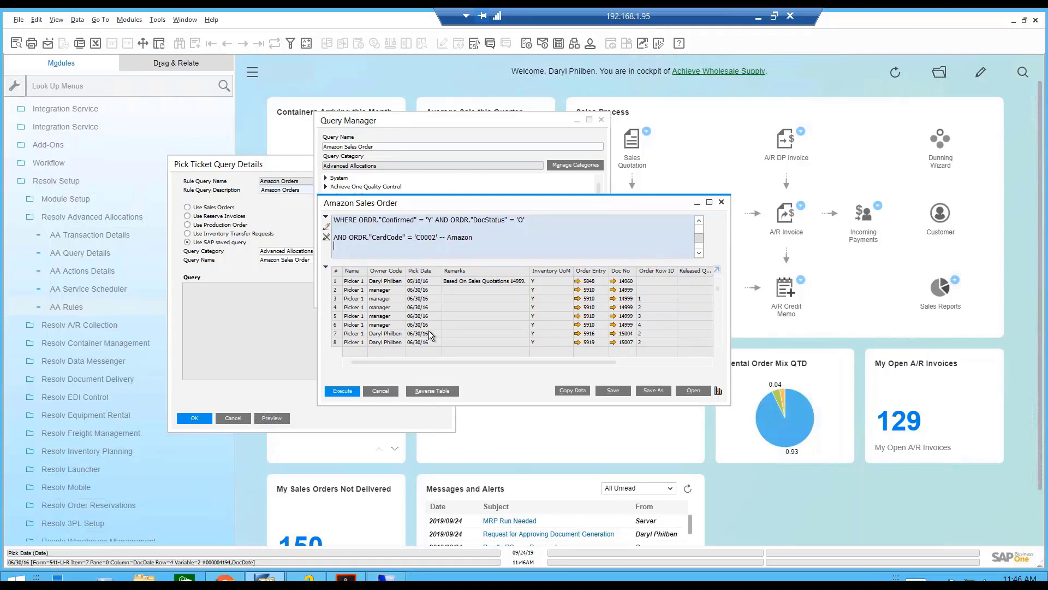
left_click_drag(451, 363, 415, 349)
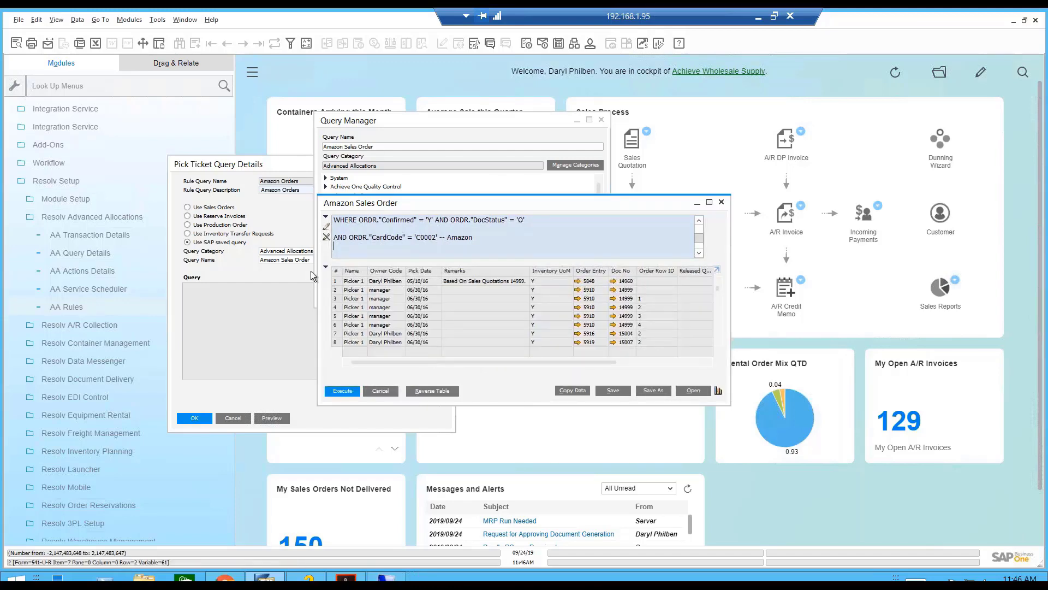
Close the Pick Ticket Query Details without updating them and bring the Amazon Orders pick ticket rule to the front.
left_click(278, 212)
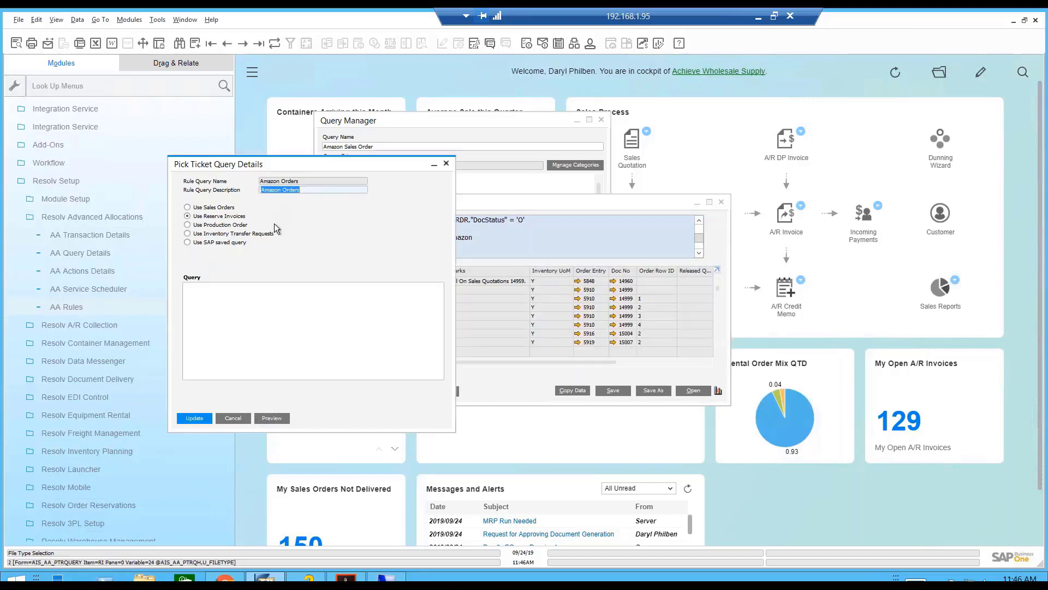
left_click(235, 418)
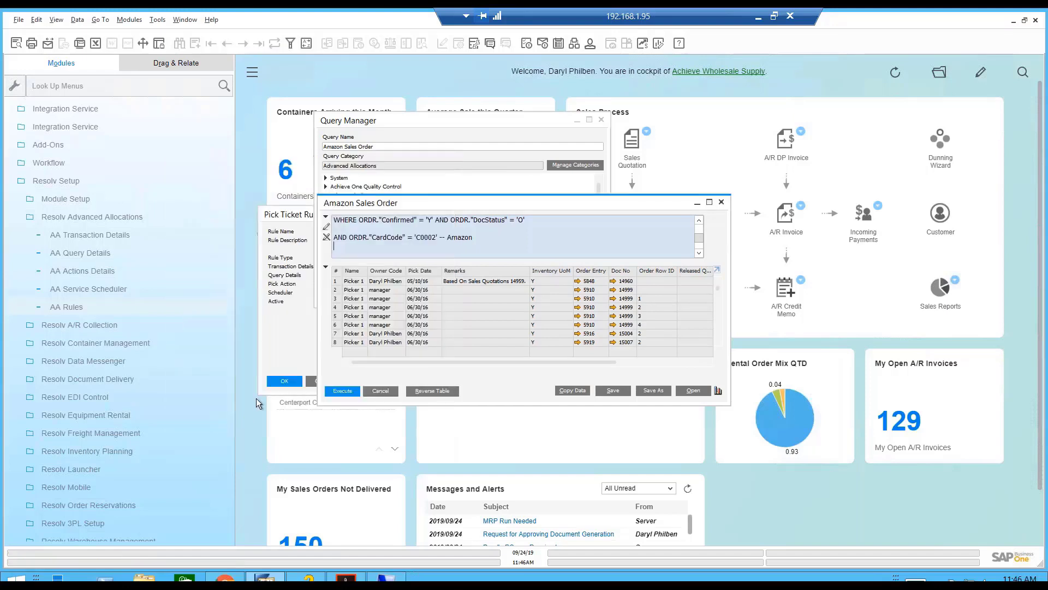
left_click(284, 345)
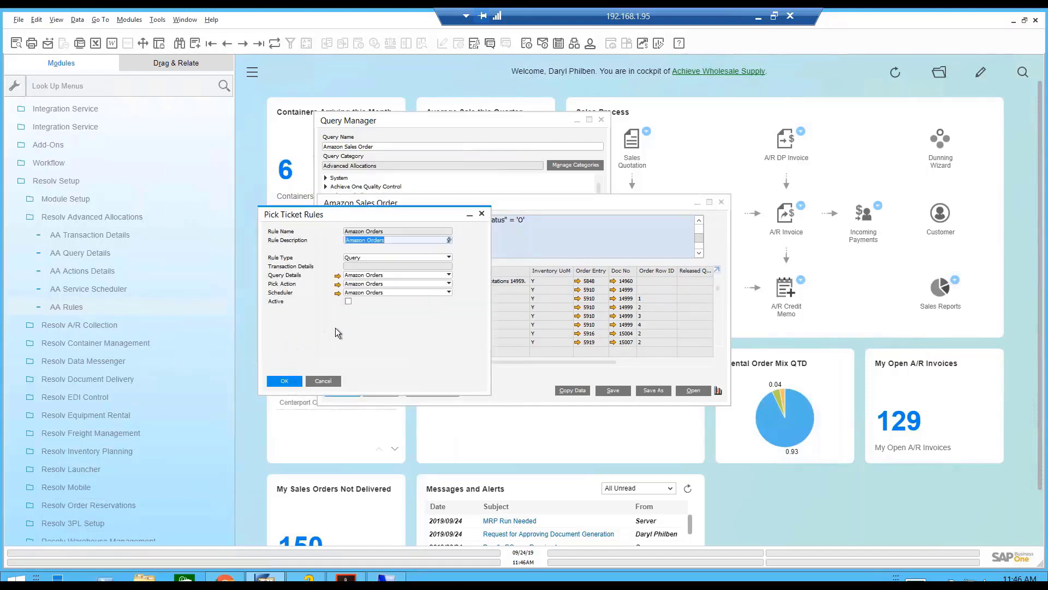
Examine the Amazon Orders rule's recurring schedule, close it without changes, and open the rule's pick action to view its release options.
left_click(338, 294)
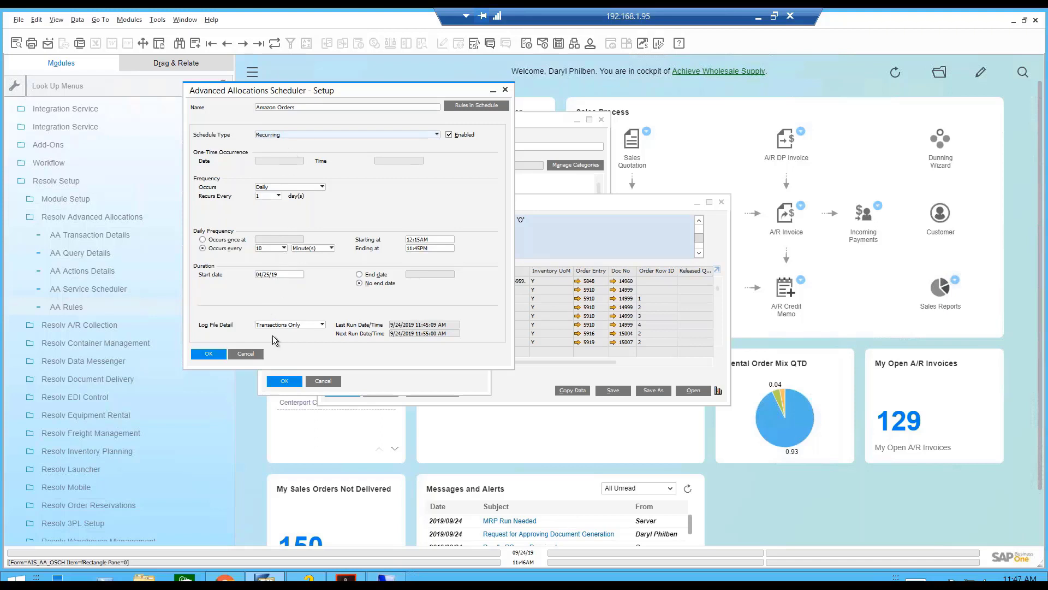
left_click(246, 354)
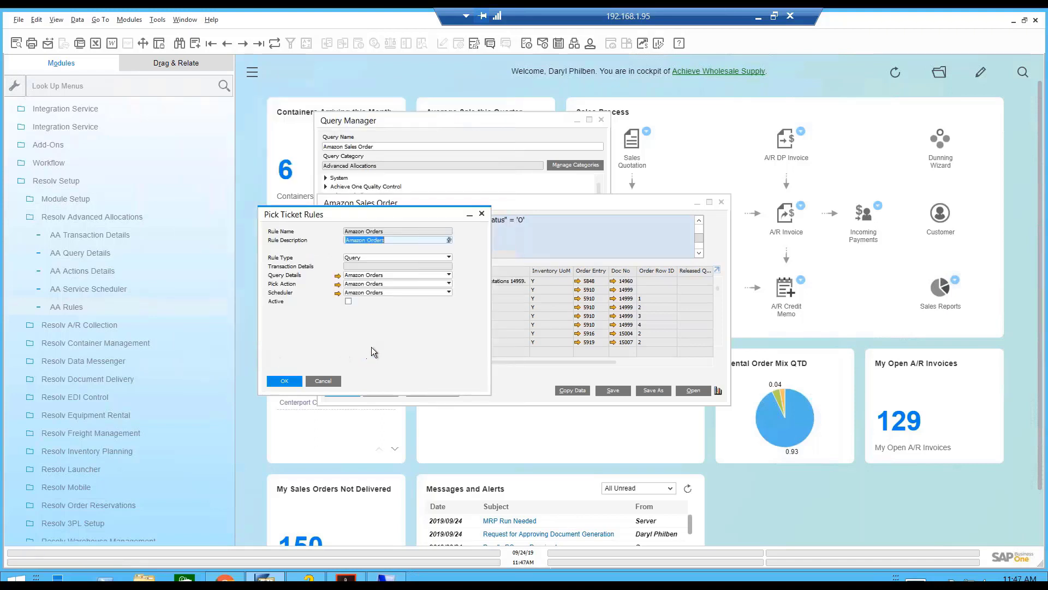
left_click(337, 285)
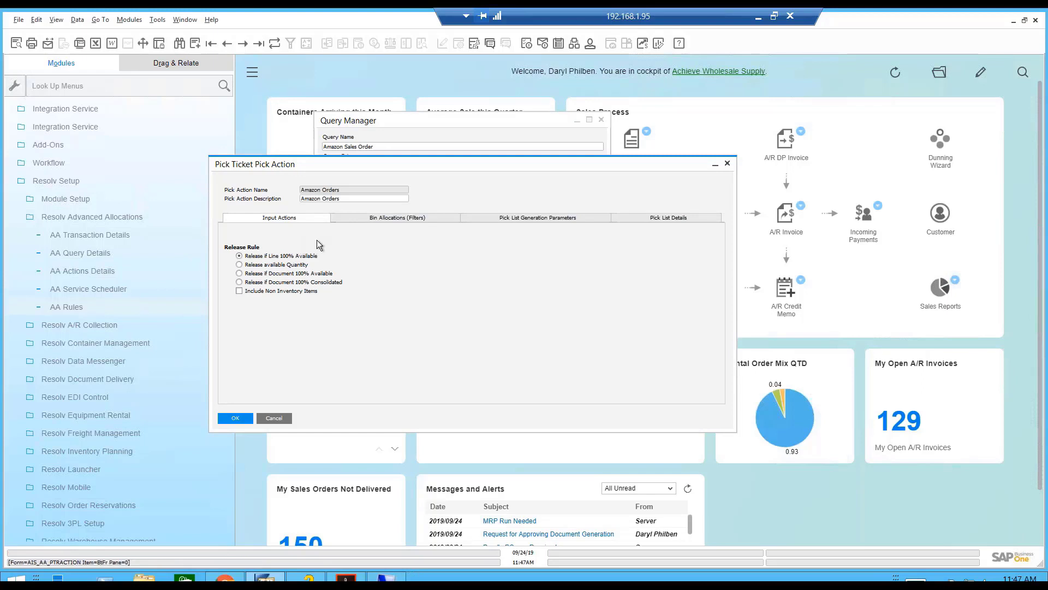
Review the bin allocation filters of the Amazon Orders pick action, and close it without changes.
left_click(385, 217)
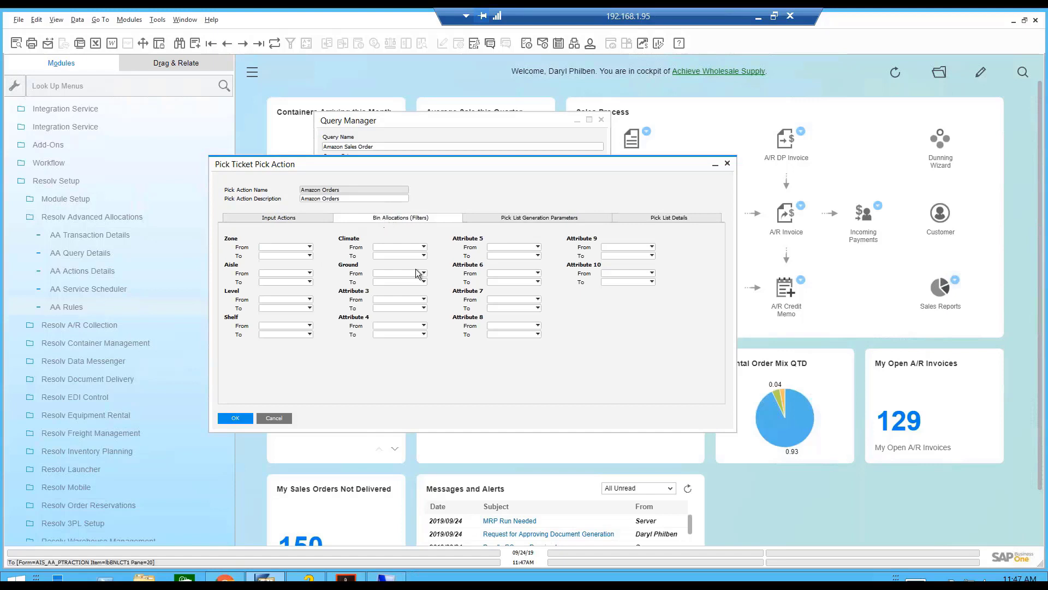
left_click(727, 164)
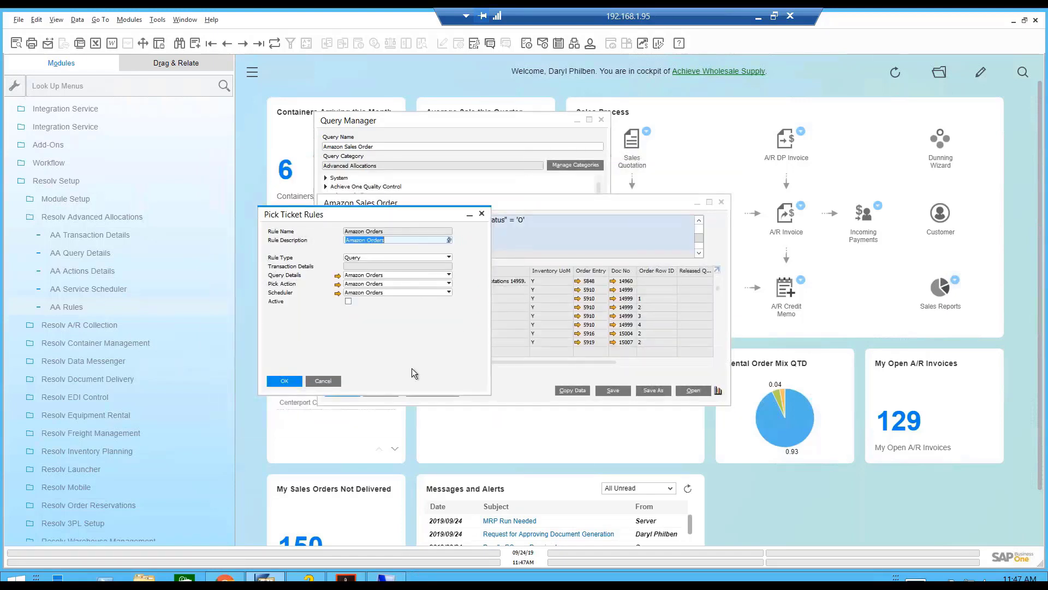
Find the Ship Complete pick ticket rule by searching rule names for Ship*, and examine its scheduler without changing it.
left_click(179, 43)
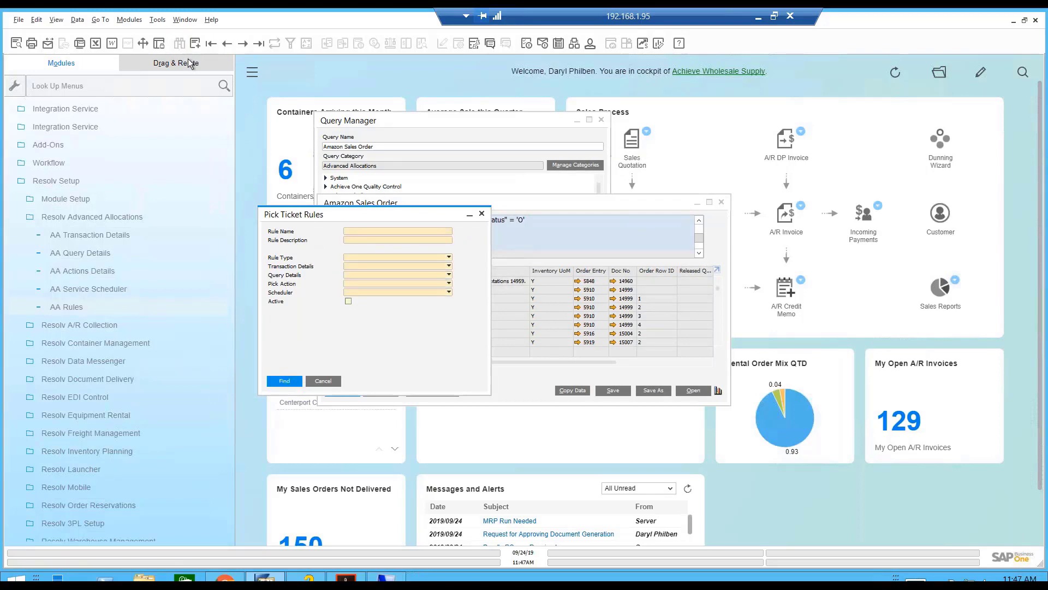
left_click(356, 231)
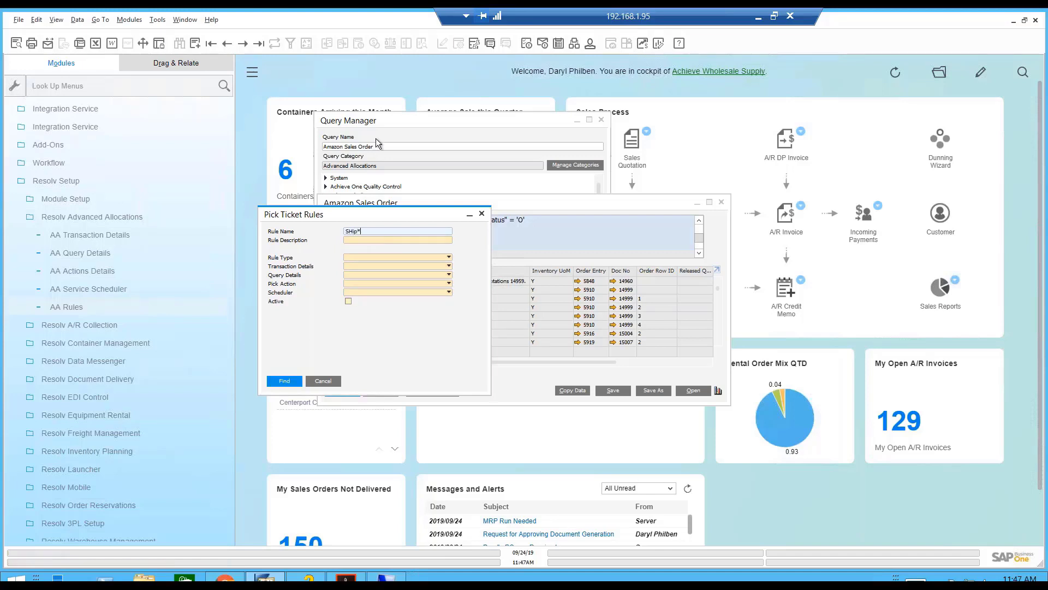
left_click(300, 382)
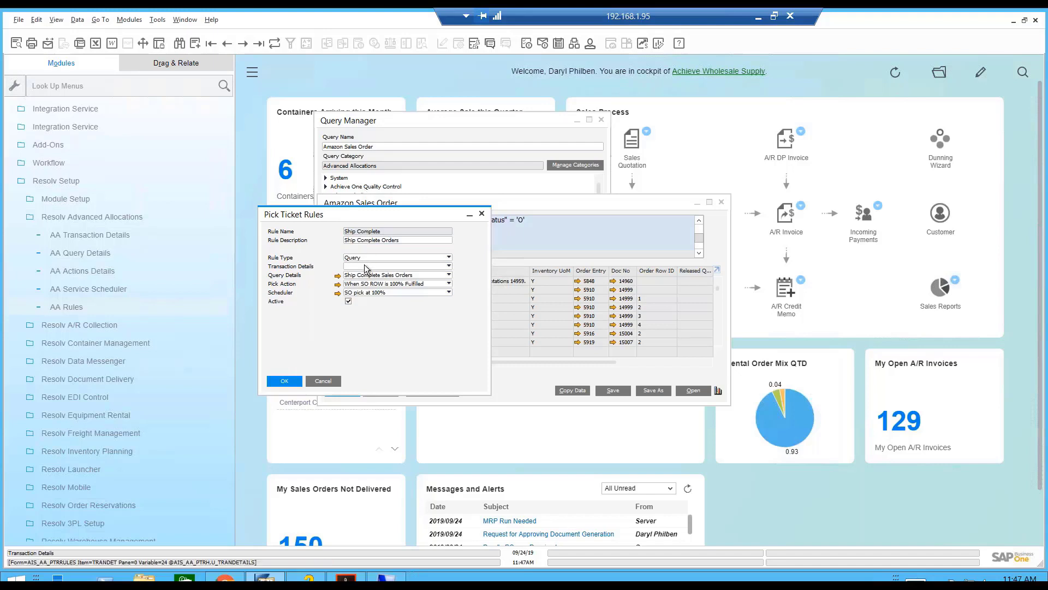
left_click(338, 294)
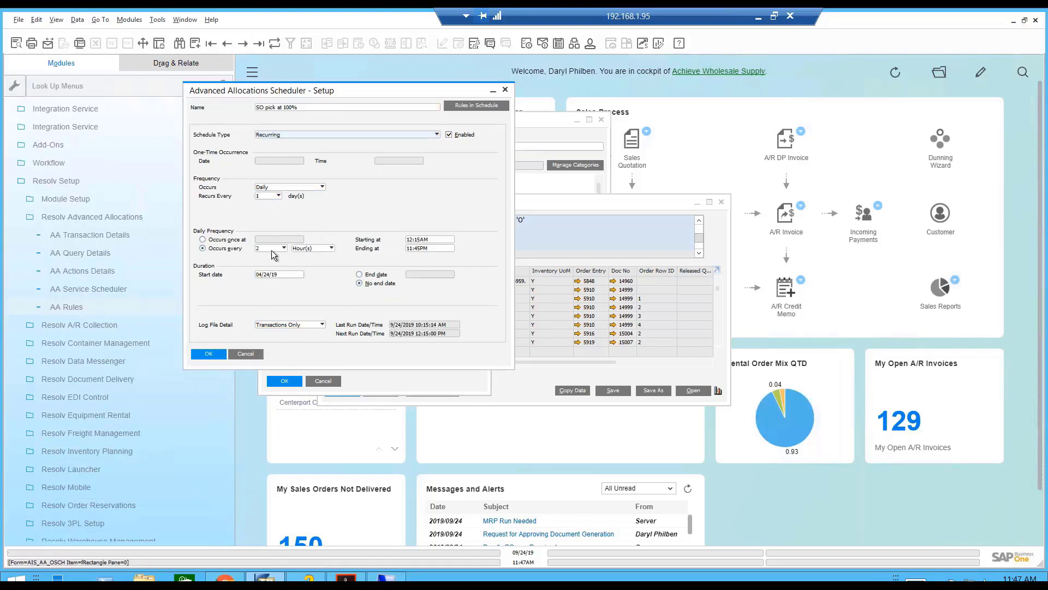
left_click(254, 354)
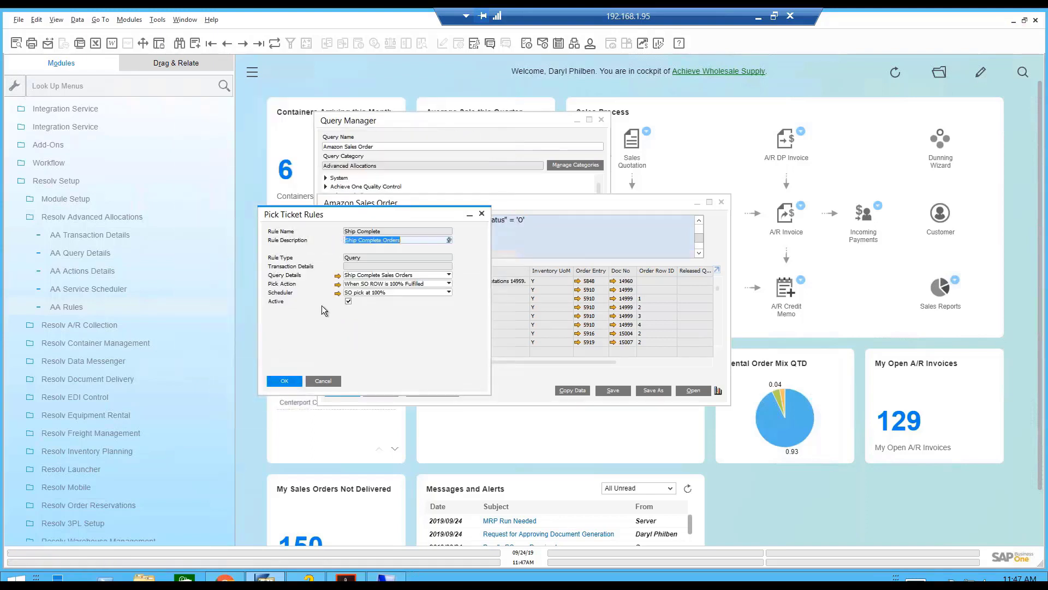
Open the Ship Complete rule's query details, run the saved Ship Complete Sales Order query, and read through its conditions.
left_click(337, 275)
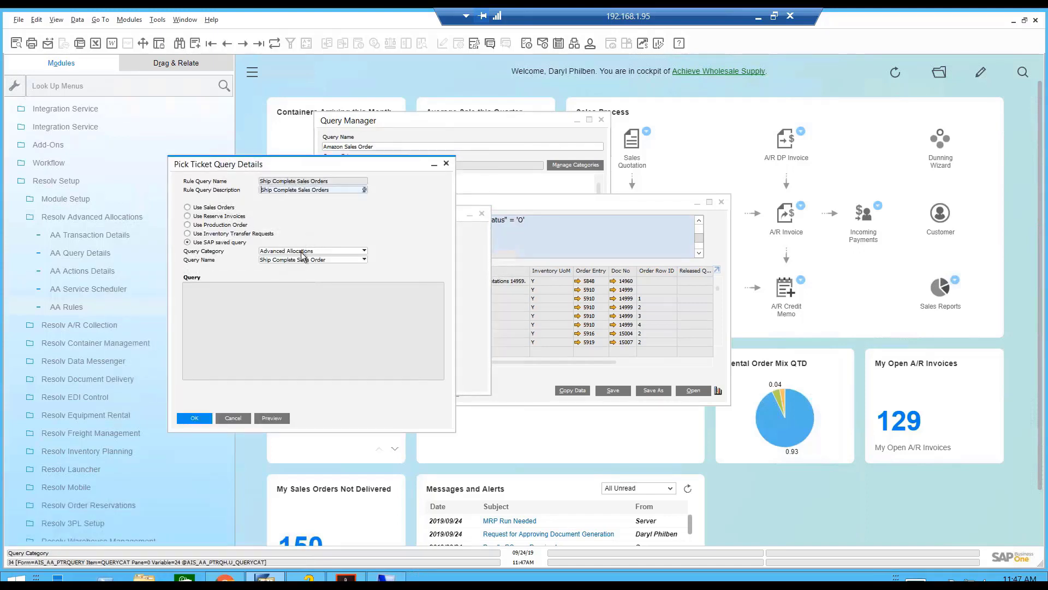
left_click(473, 118)
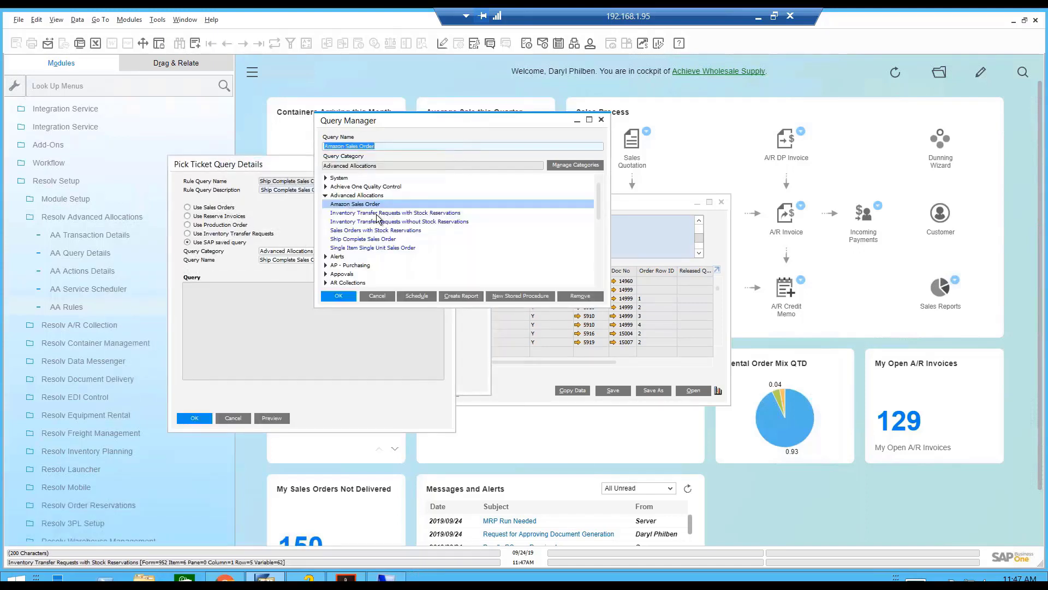
double_click(370, 239)
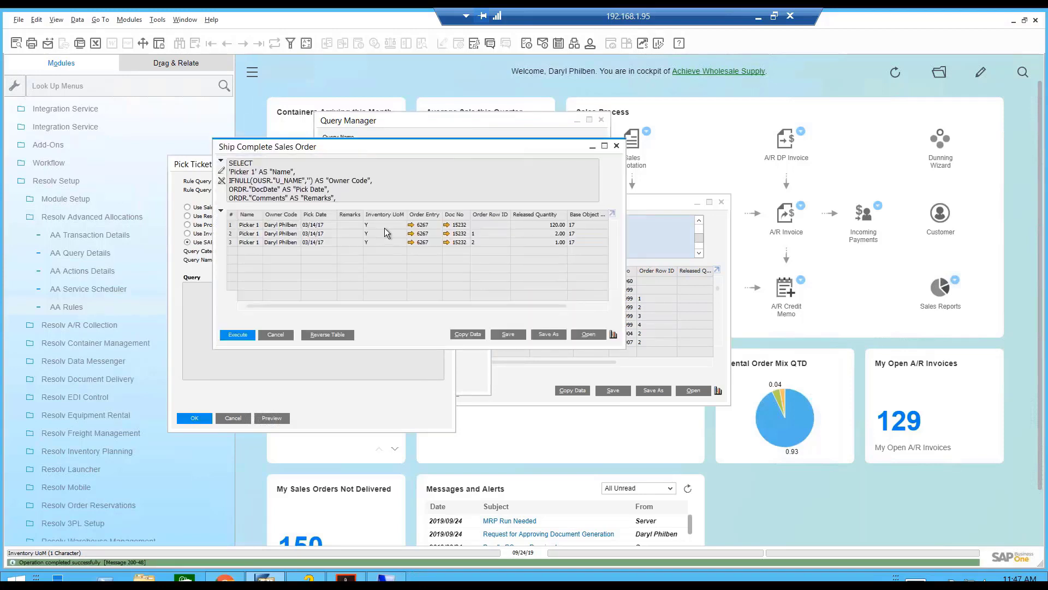
scroll(377, 181, "down", 10)
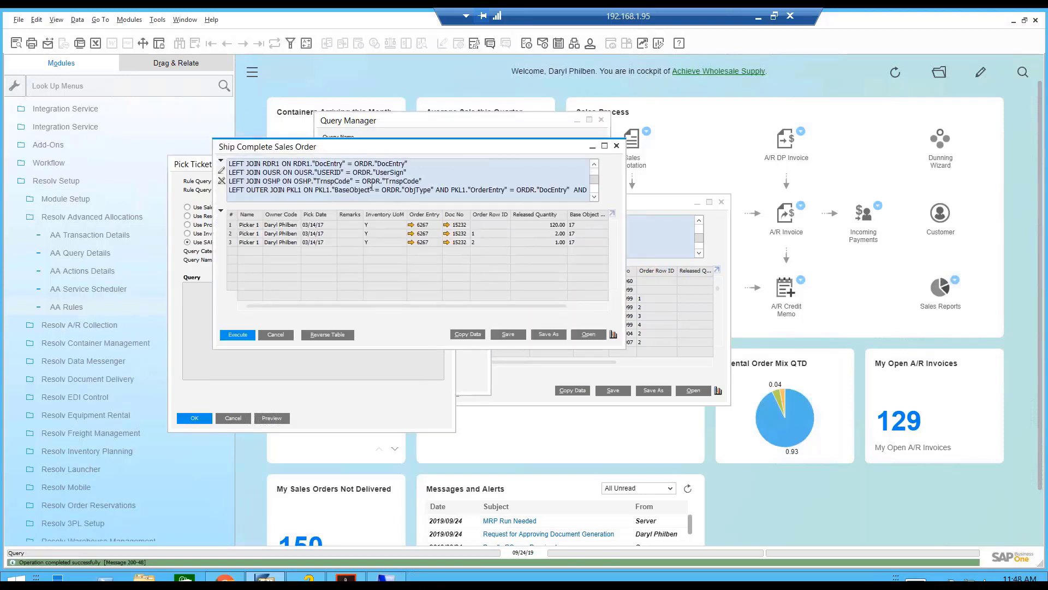
scroll(360, 184, "up", 3)
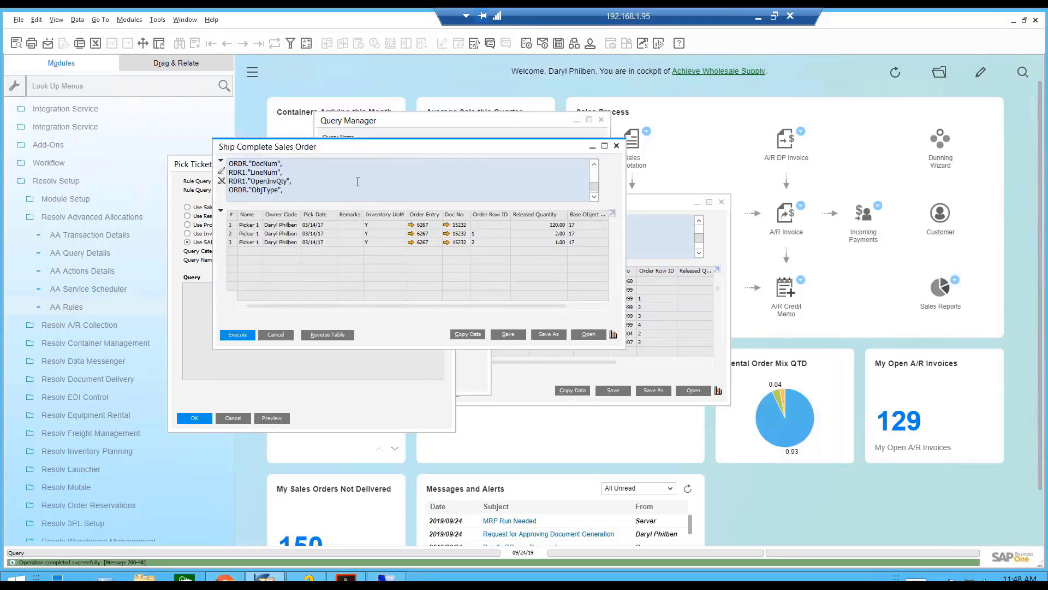
scroll(356, 184, "up", 1)
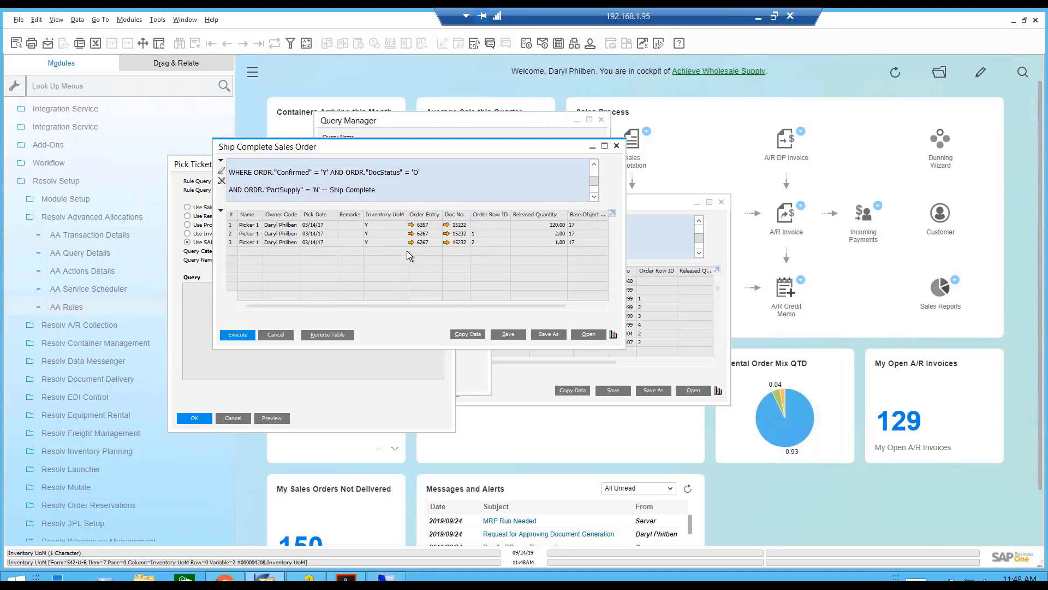
Close the Ship Complete query results and query details without changes, and open the rule's pick action.
left_click(276, 335)
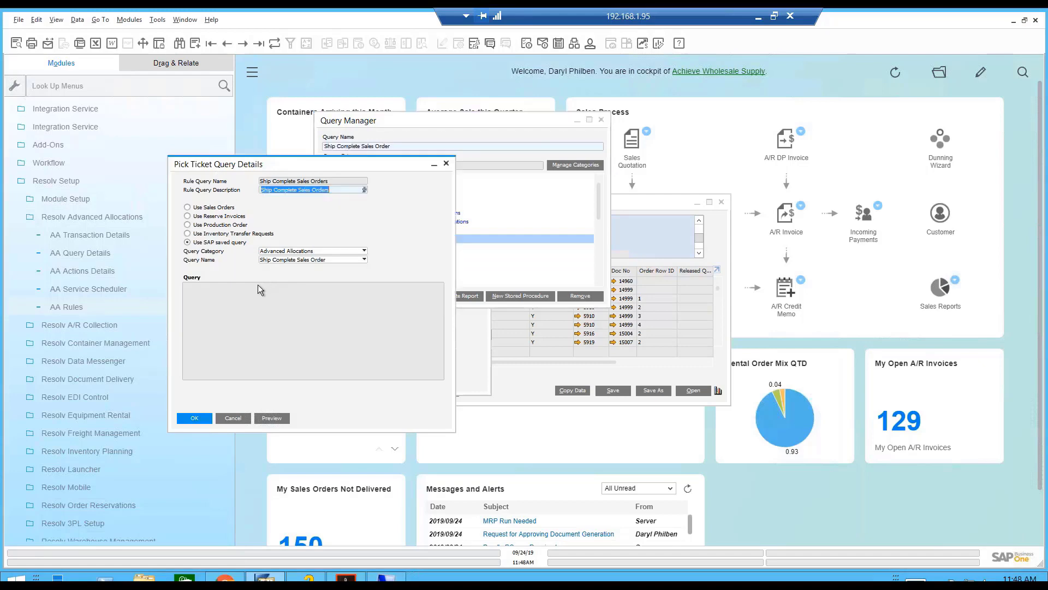
left_click(235, 417)
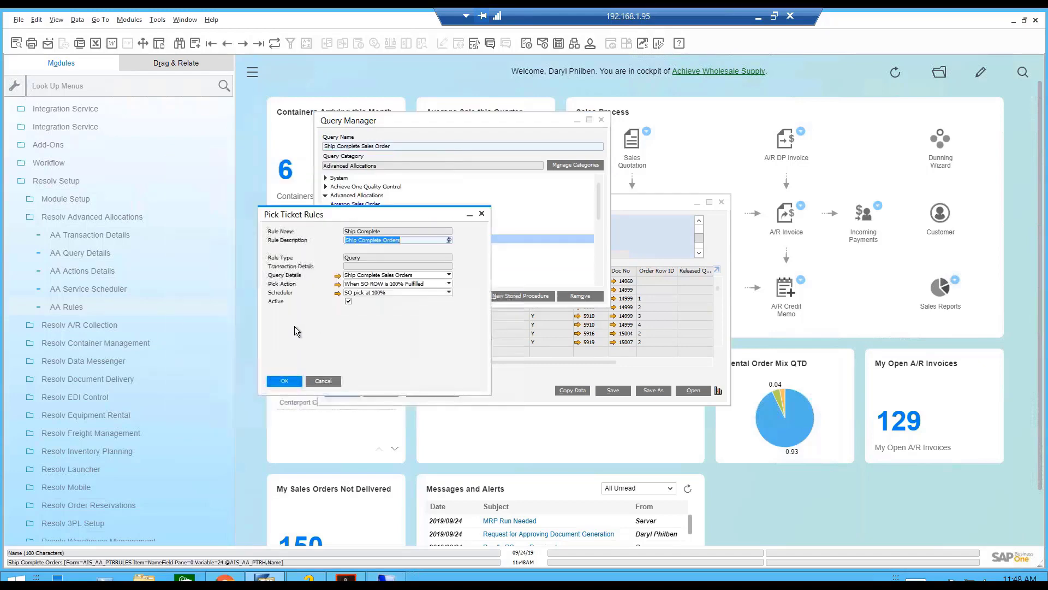
left_click(337, 284)
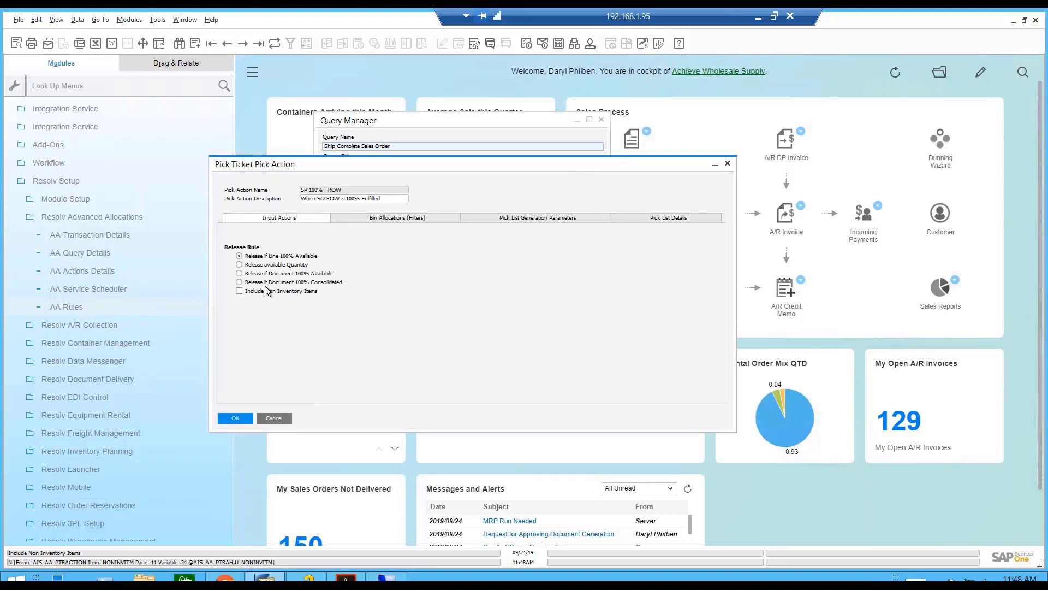
Try to update the pick action's release rule to Release if Document 100% Consolidated.
left_click(269, 282)
left_click(243, 413)
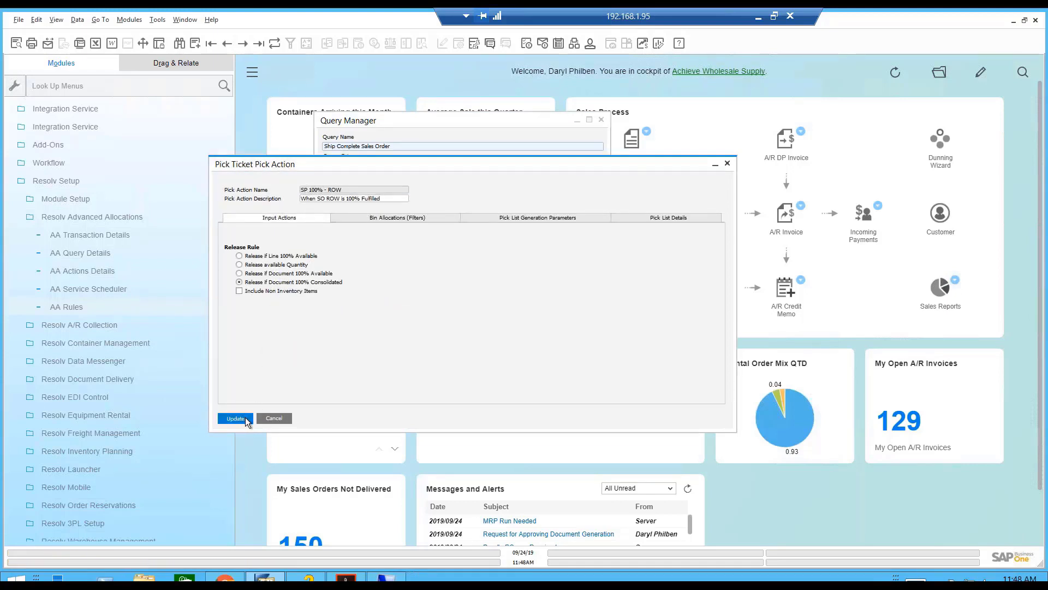
left_click(415, 306)
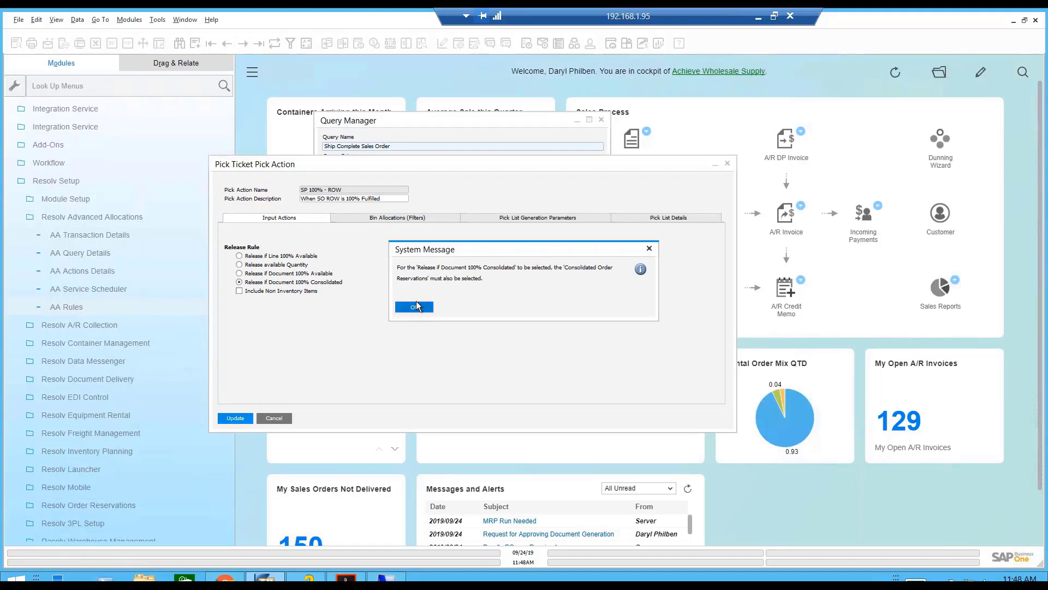
Set the pick action's release rule to Release if Document 100% Available, save the update, and close the pick action.
left_click(267, 273)
left_click(236, 418)
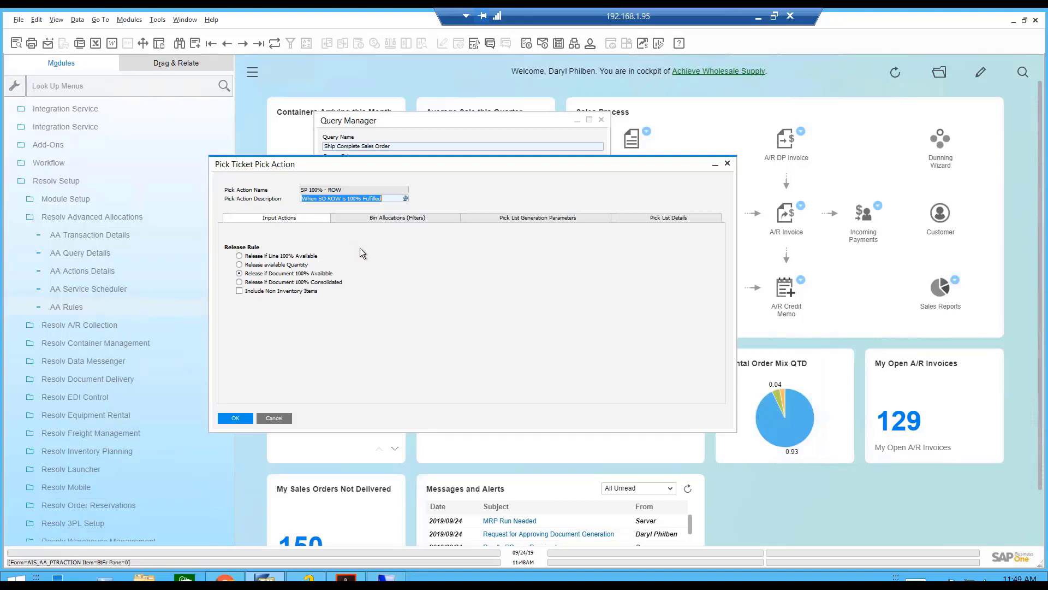
left_click(283, 418)
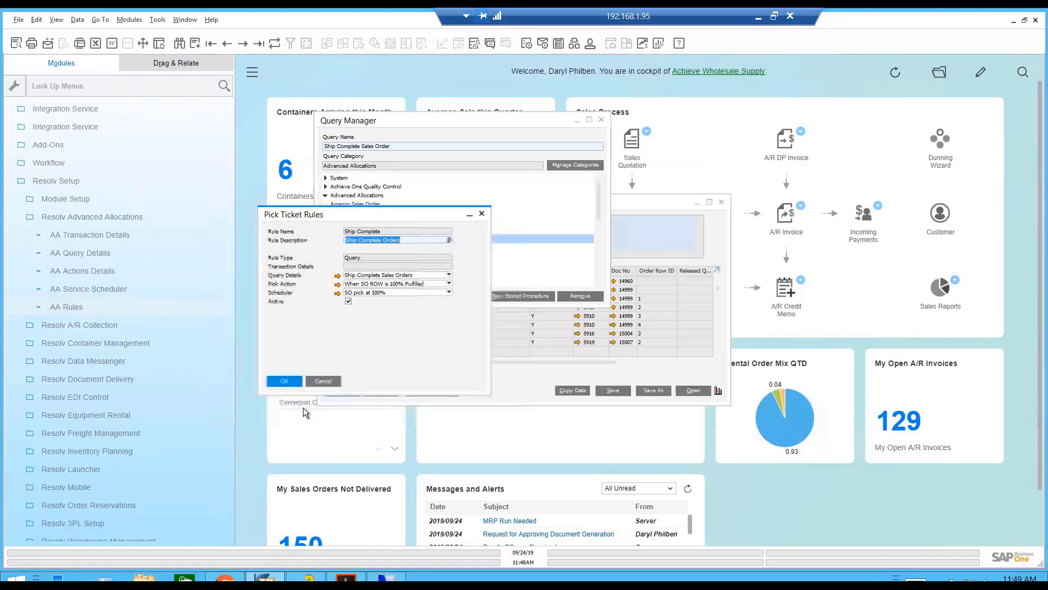
Find the Single Item Single Unit pick ticket rule by the start of its rule name.
left_click(185, 49)
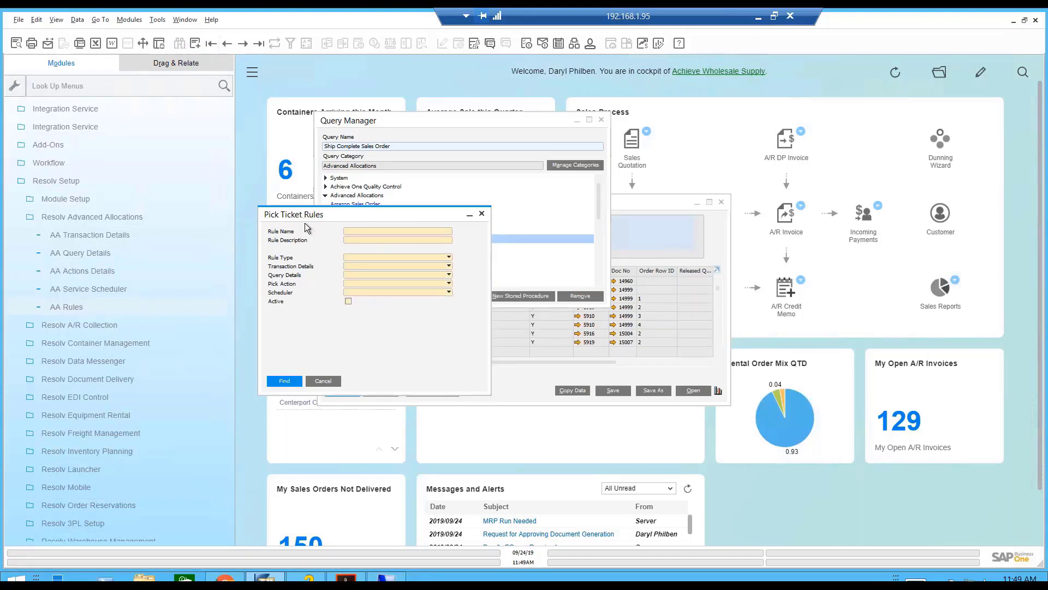
left_click(352, 230)
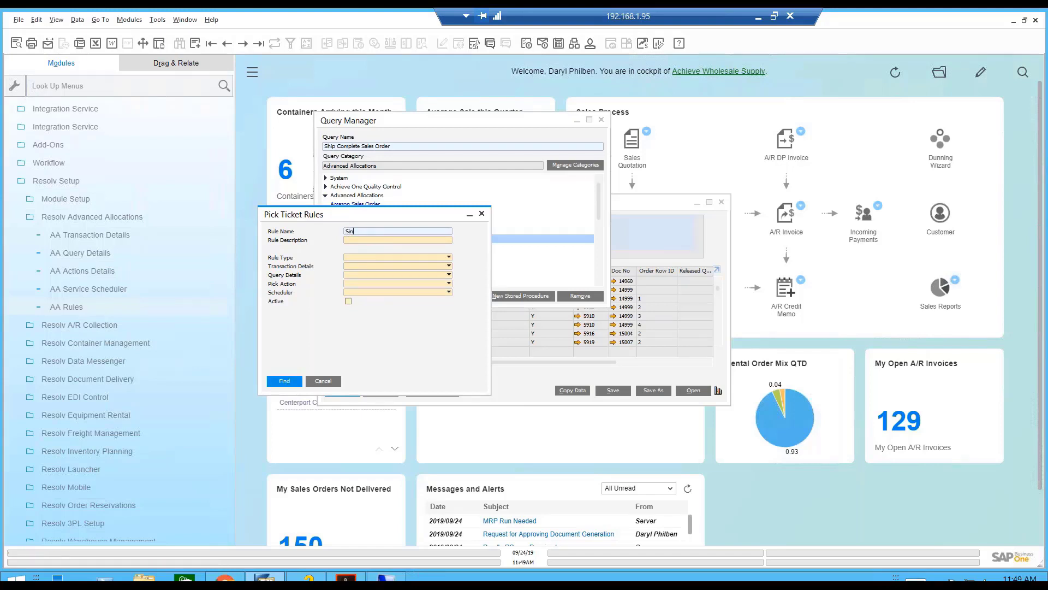
left_click(285, 380)
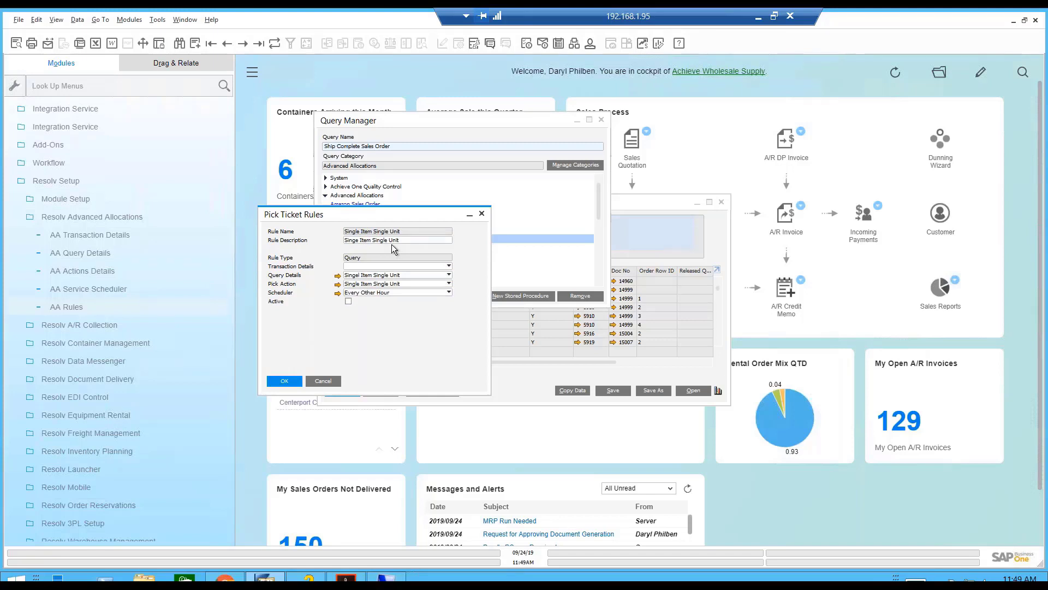
Open the rule's query details, run the saved Single Item Single Unit Sales Order query, and read its line-count and open-quantity conditions.
left_click(339, 276)
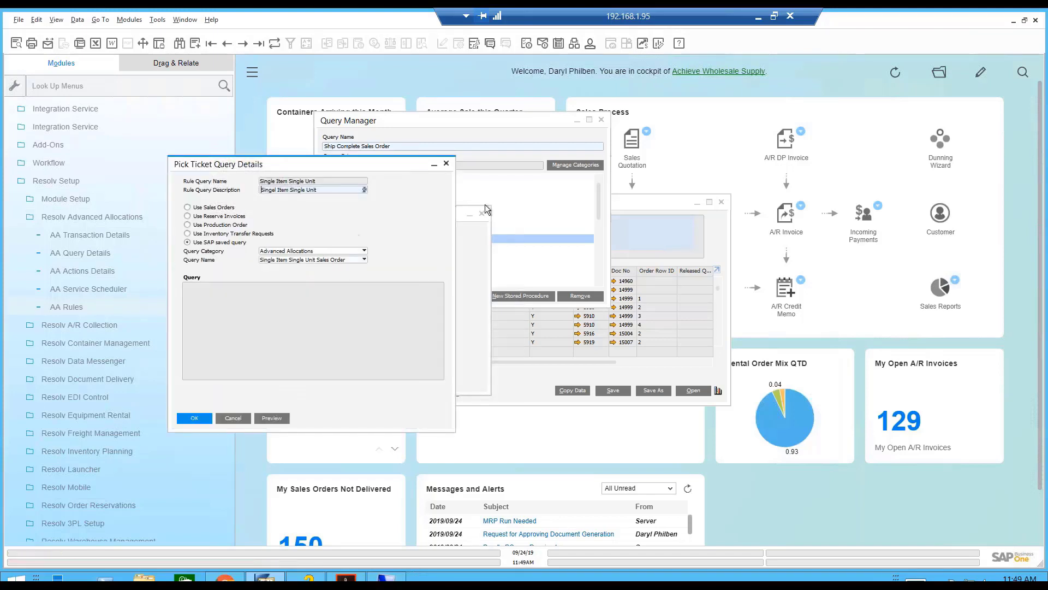
left_click(464, 176)
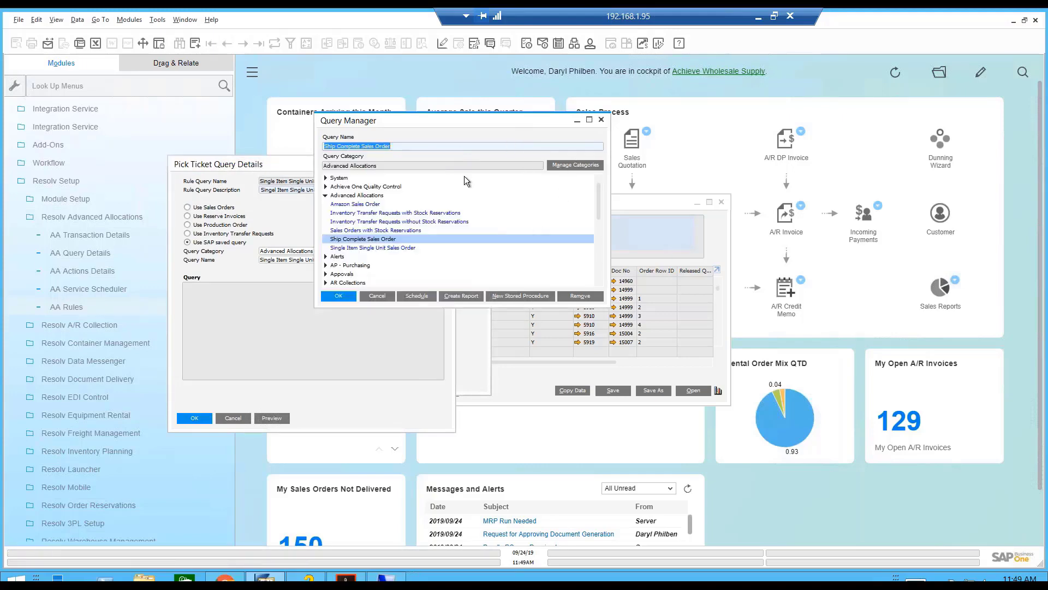
double_click(389, 246)
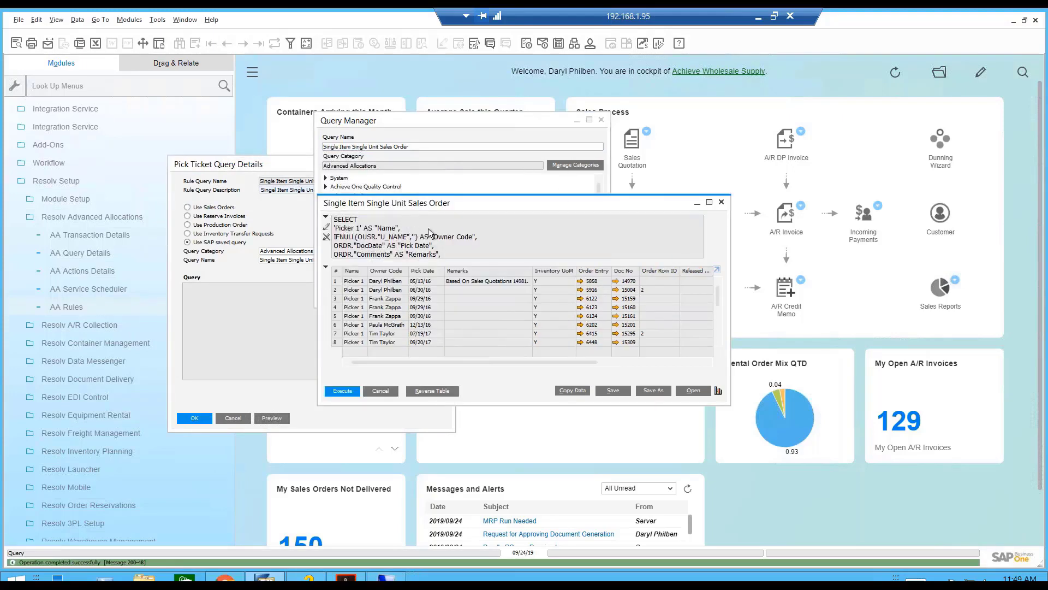
scroll(426, 233, "down", 10)
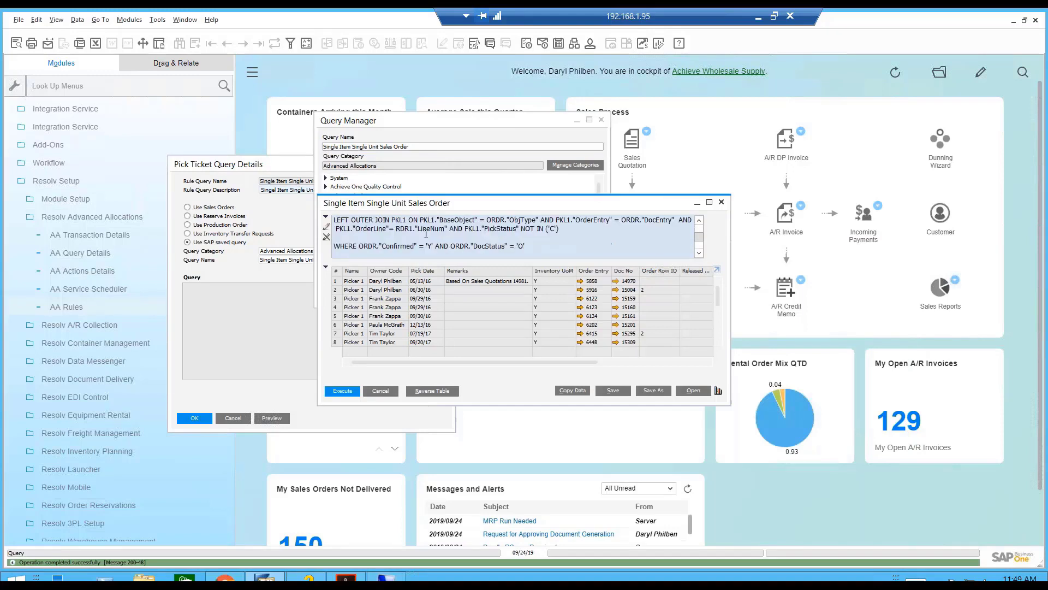
scroll(424, 233, "up", 1)
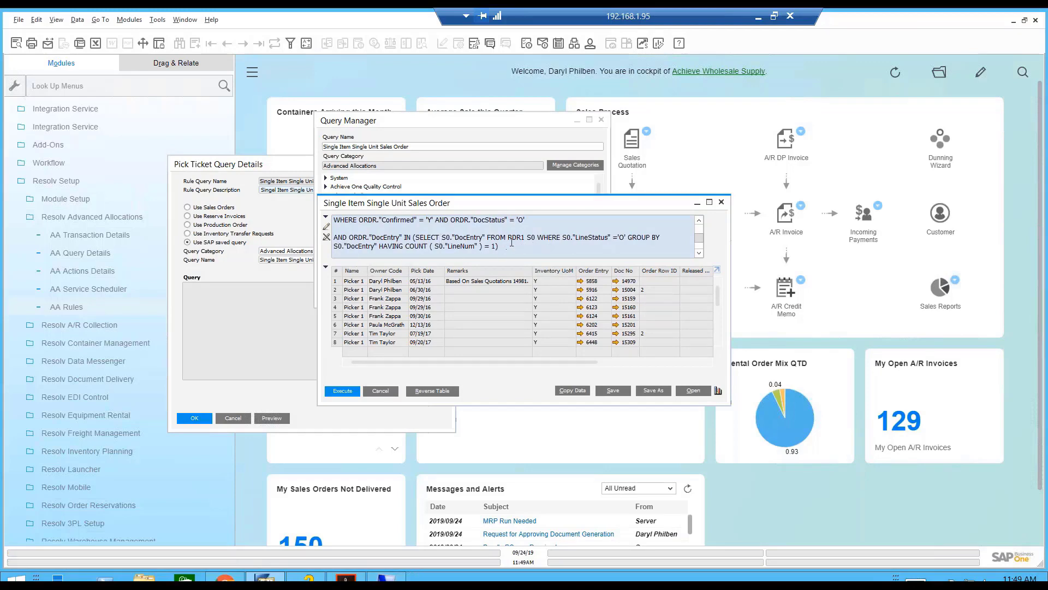
scroll(512, 244, "down", 2)
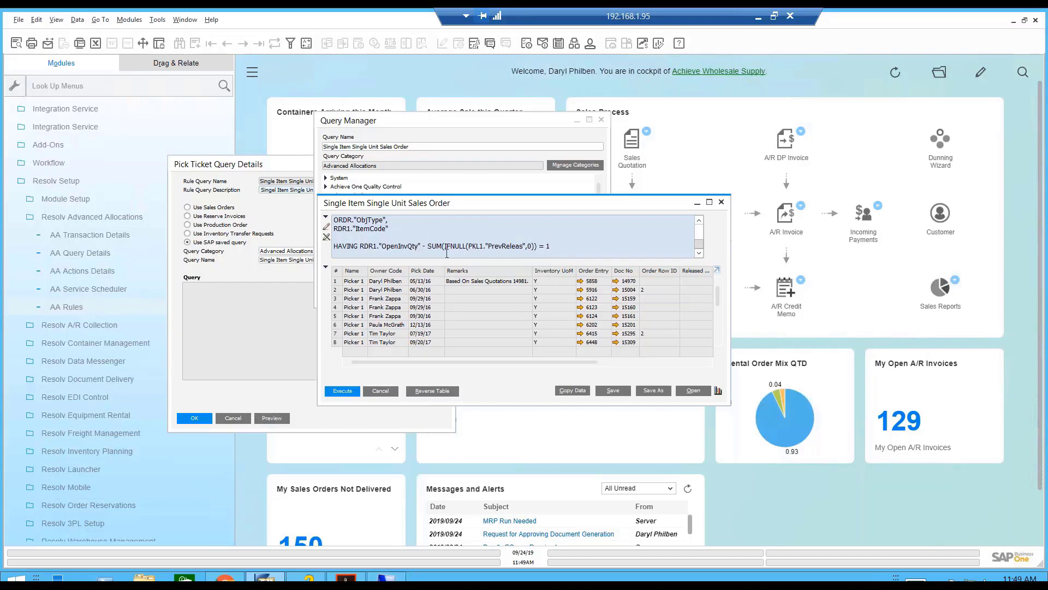
left_click(531, 246)
Close the Single Item Single Unit query details without changes and return to the pick ticket rule.
left_click(385, 389)
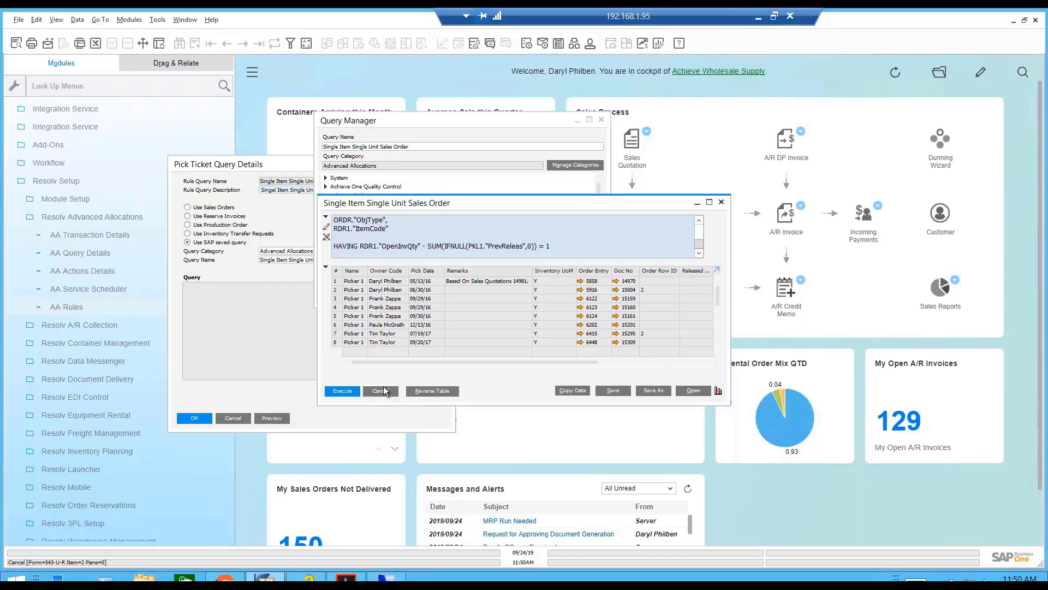
left_click(233, 418)
left_click(303, 327)
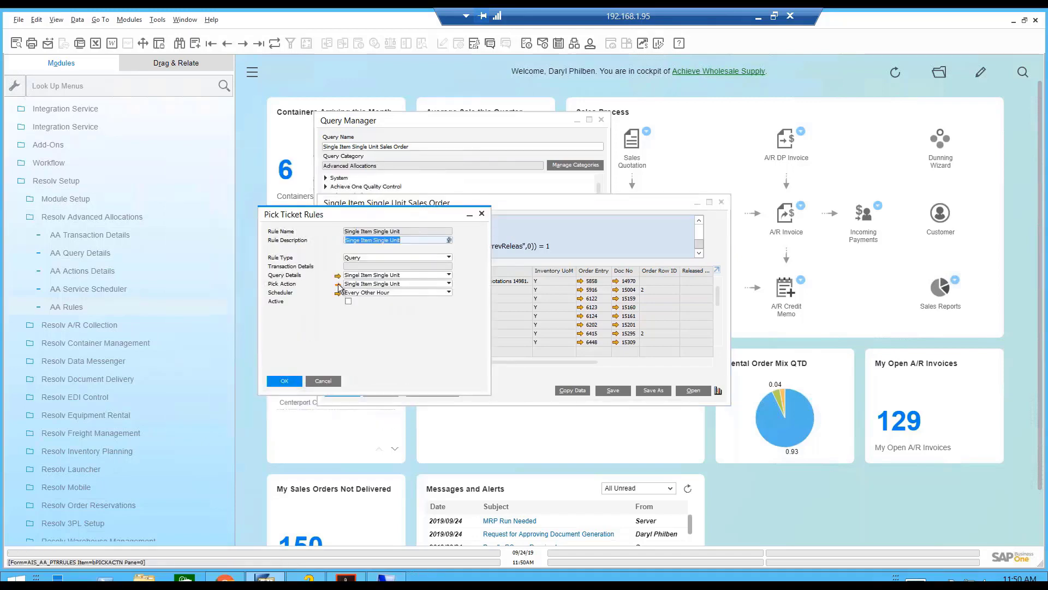
Examine the Single Item Single Unit pick action's release rule, zone filters and pick list split options, and close it without changes.
left_click(338, 284)
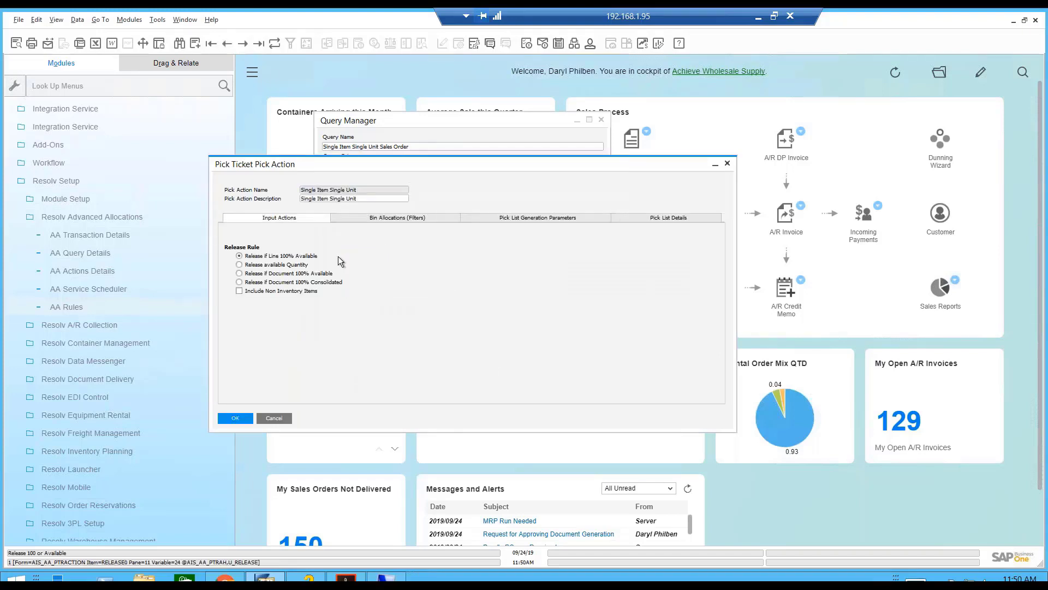
left_click(378, 218)
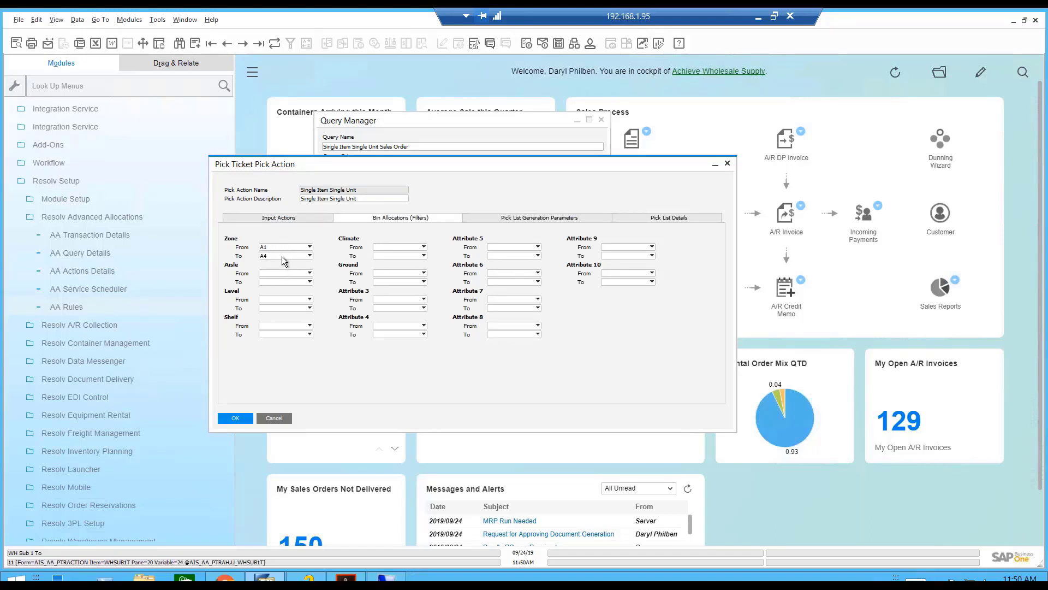
left_click(528, 217)
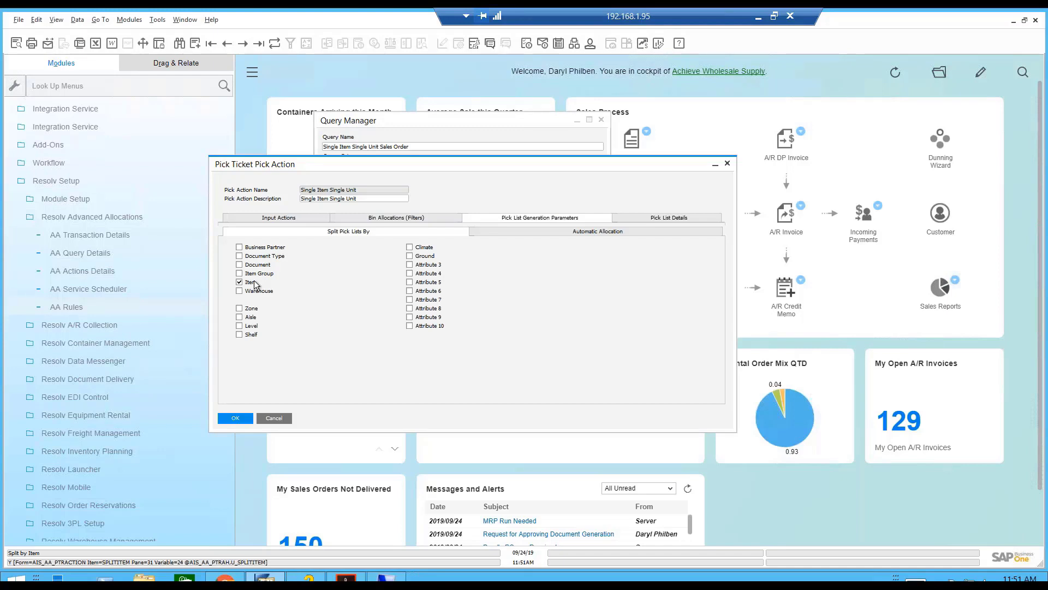
left_click(274, 417)
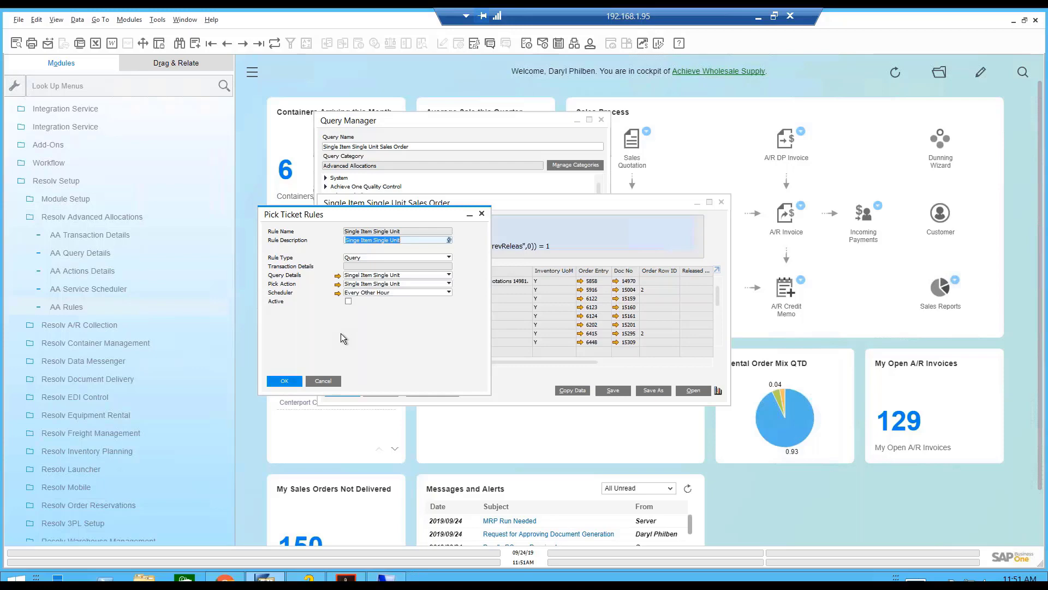
Close the Single Item Single Unit pick ticket rule without changes.
left_click(330, 382)
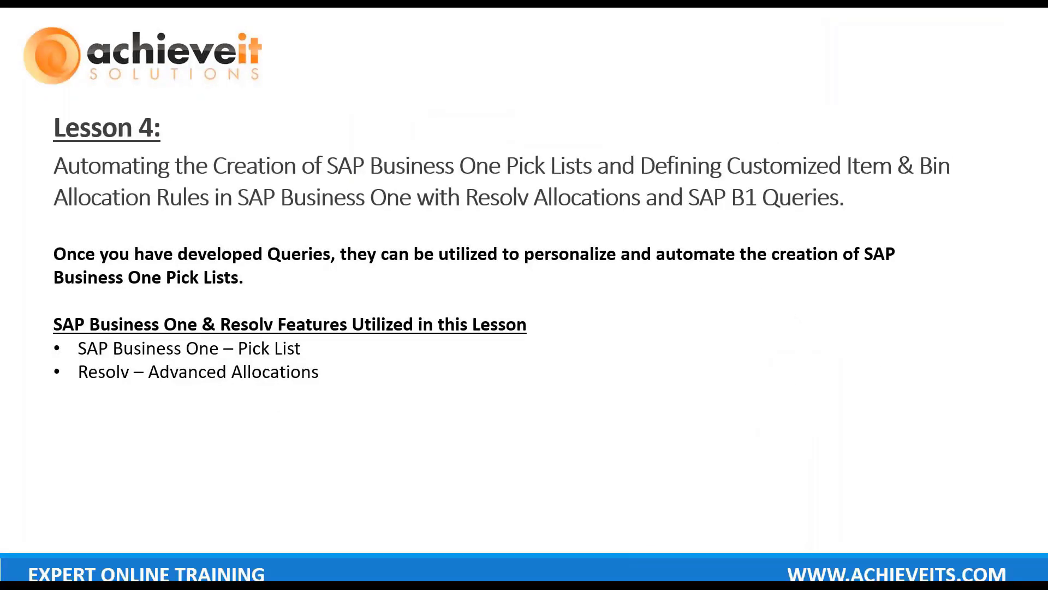
left_click(385, 426)
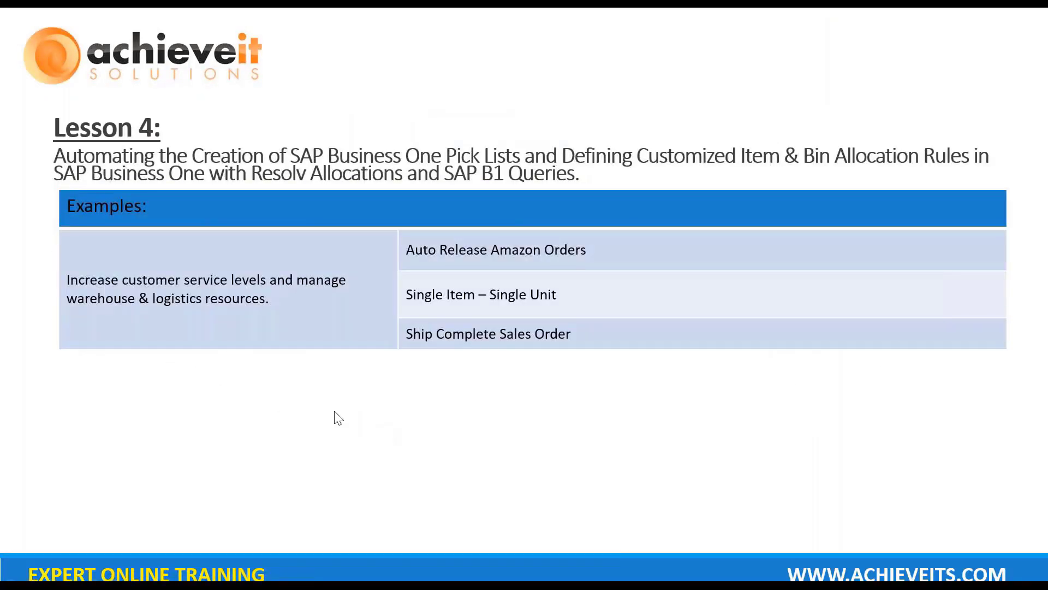
left_click(334, 411)
left_click(335, 412)
left_click(334, 412)
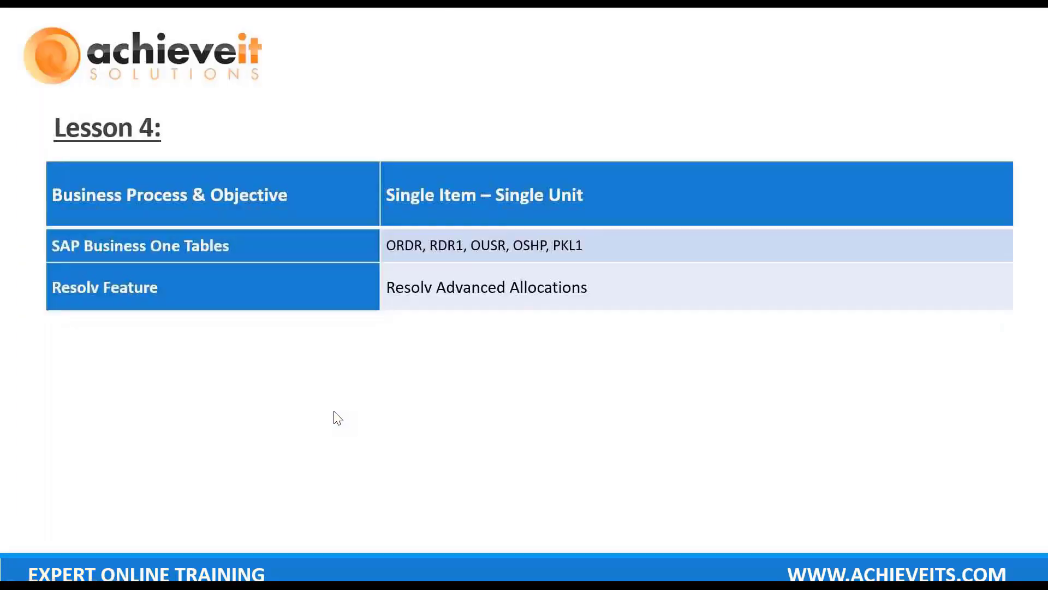
left_click(333, 411)
left_click(332, 410)
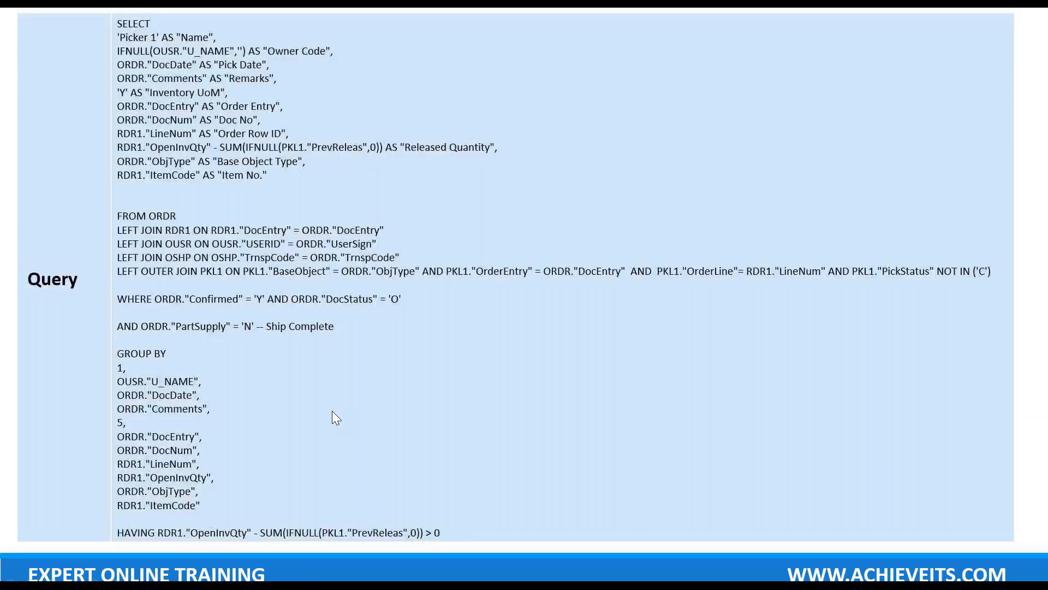
left_click(332, 410)
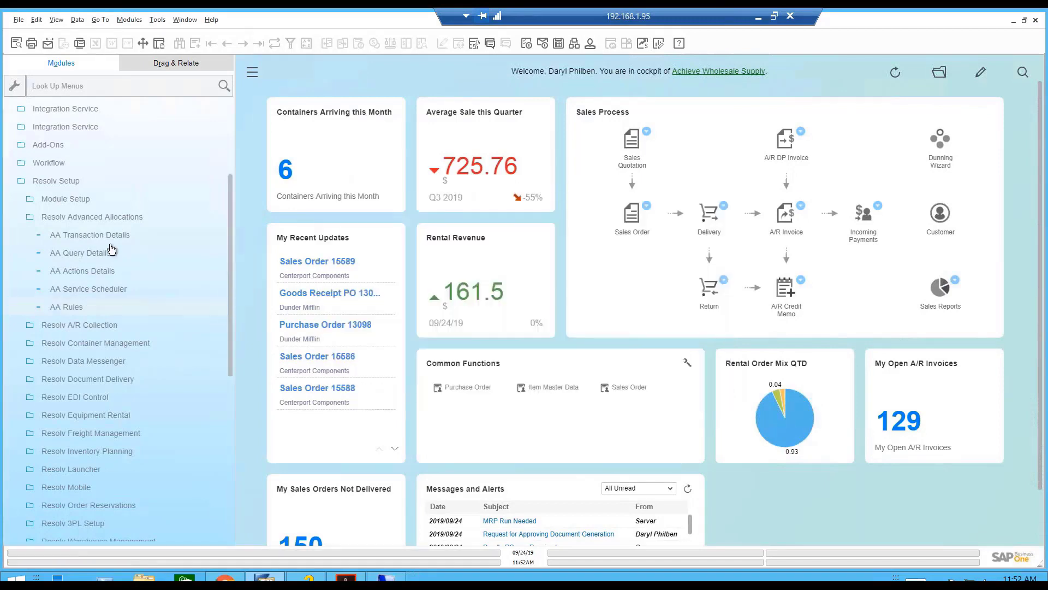
Collapse the Administration and Resolv Setup branches and open Warehouse Item Planning under Resolv Inventory Planning.
left_click(93, 219)
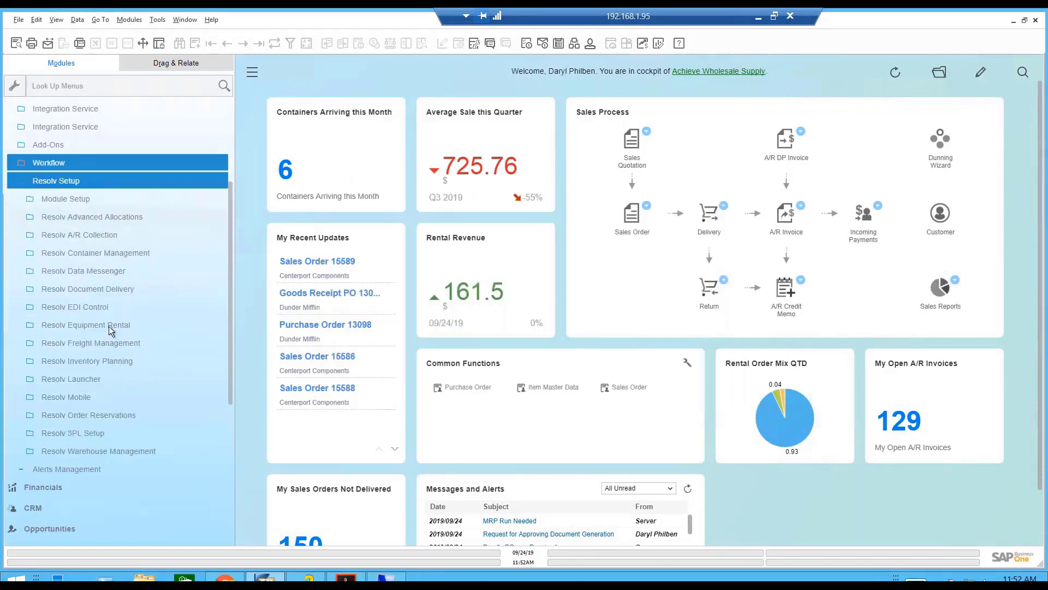
scroll(69, 212, "down", 1)
left_click(55, 124)
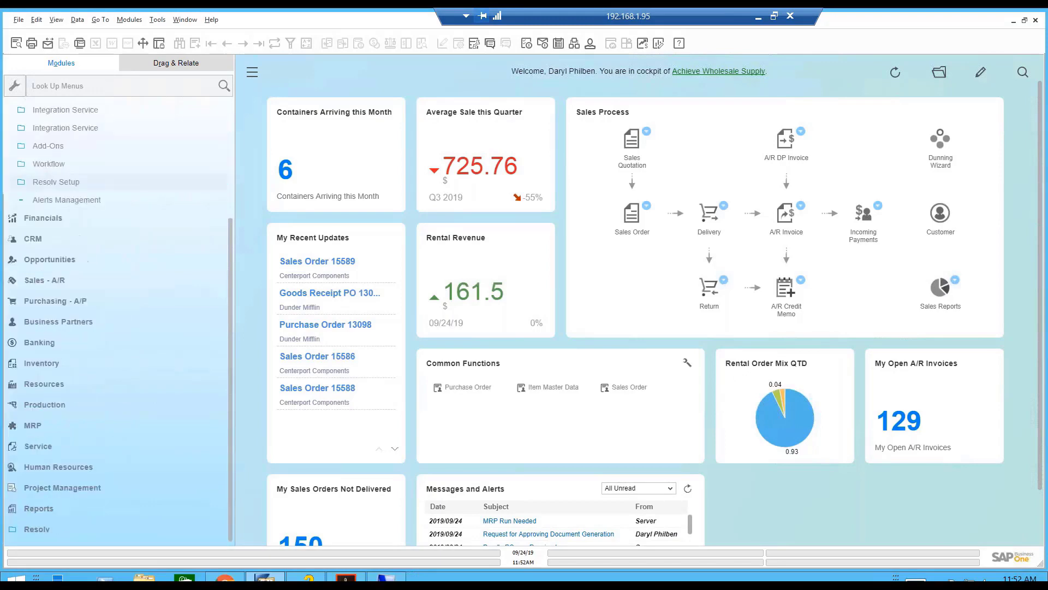
scroll(87, 314, "up", 3)
left_click(51, 107)
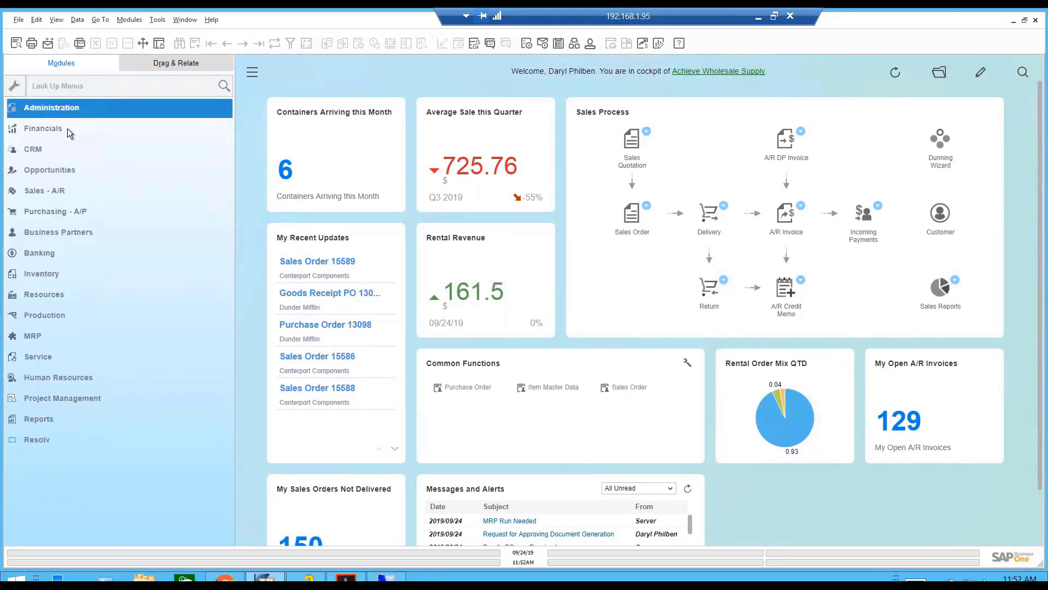
left_click(51, 440)
scroll(50, 444, "down", 3)
left_click(72, 461)
scroll(75, 461, "down", 2)
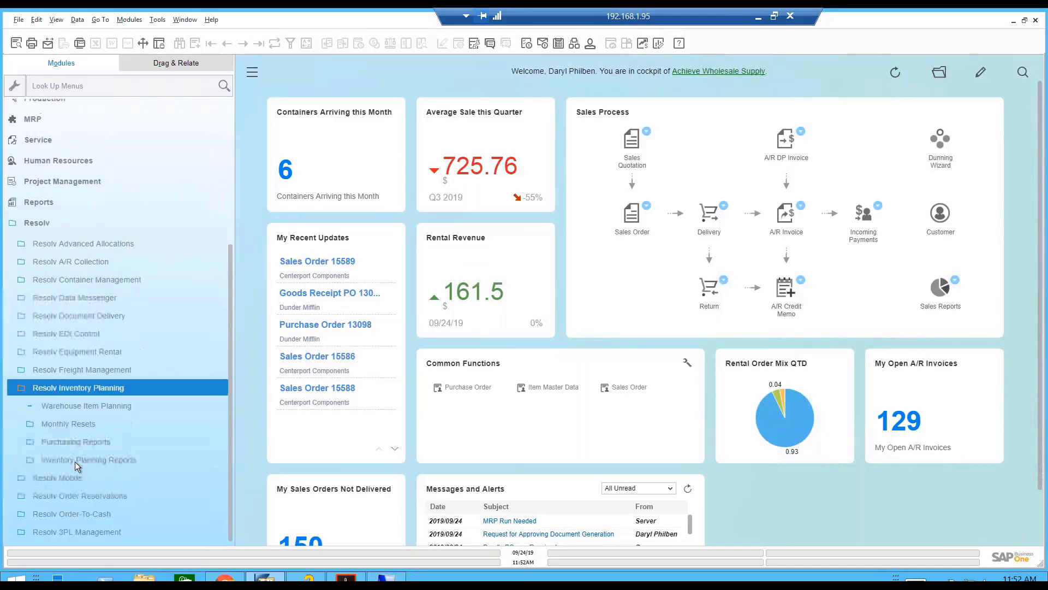
left_click(100, 407)
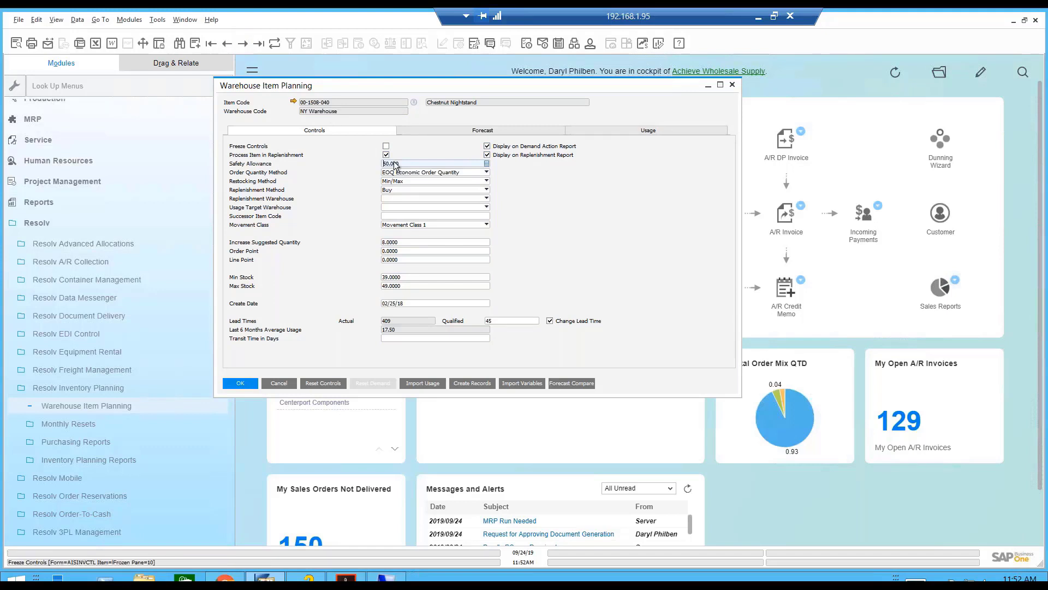
Examine item 00-1508-040's replenishment controls and forecast for the NY Warehouse, and look through the available forecast formulas without changing the selection.
left_click(403, 190)
left_click(403, 188)
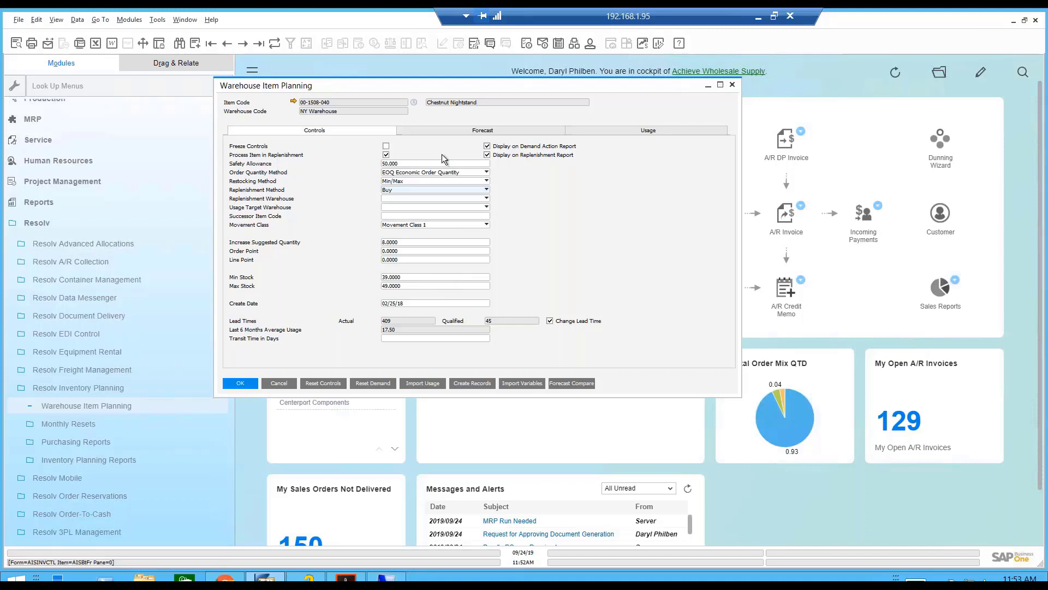
left_click(442, 130)
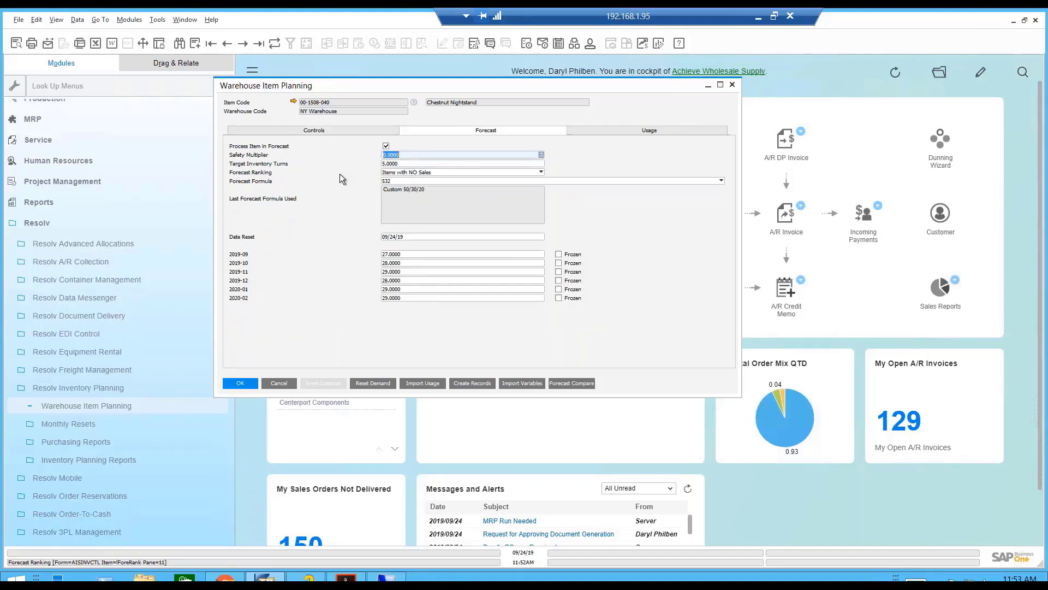
left_click(427, 182)
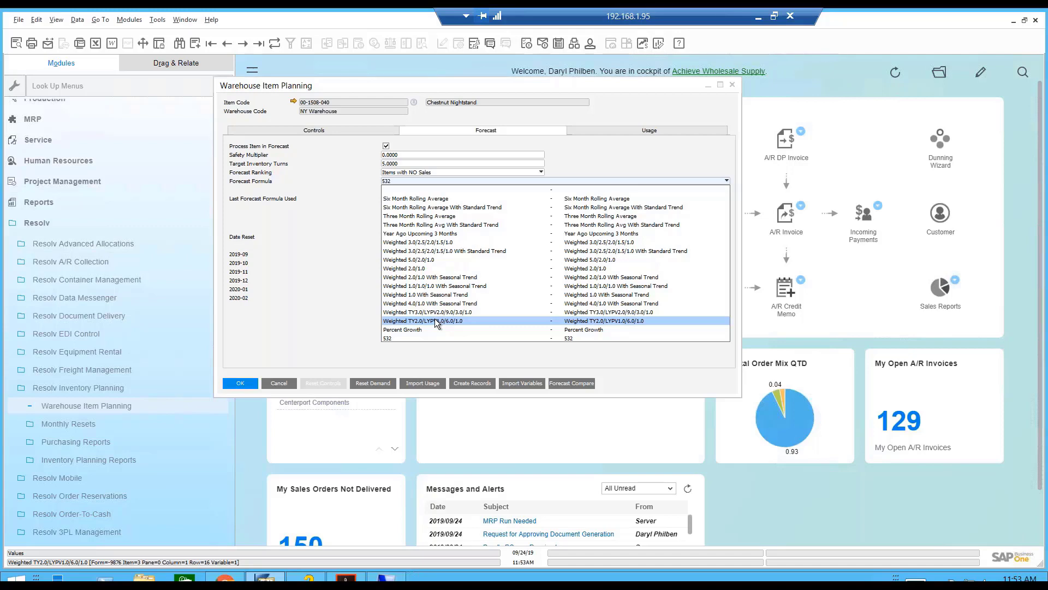
left_click(348, 323)
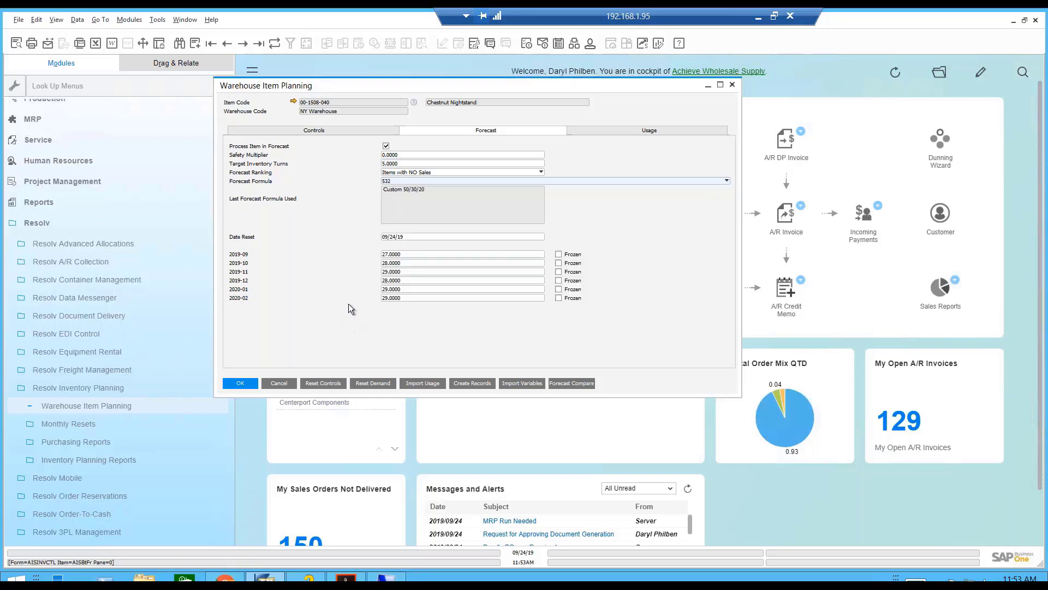
left_click(404, 181)
left_click(368, 330)
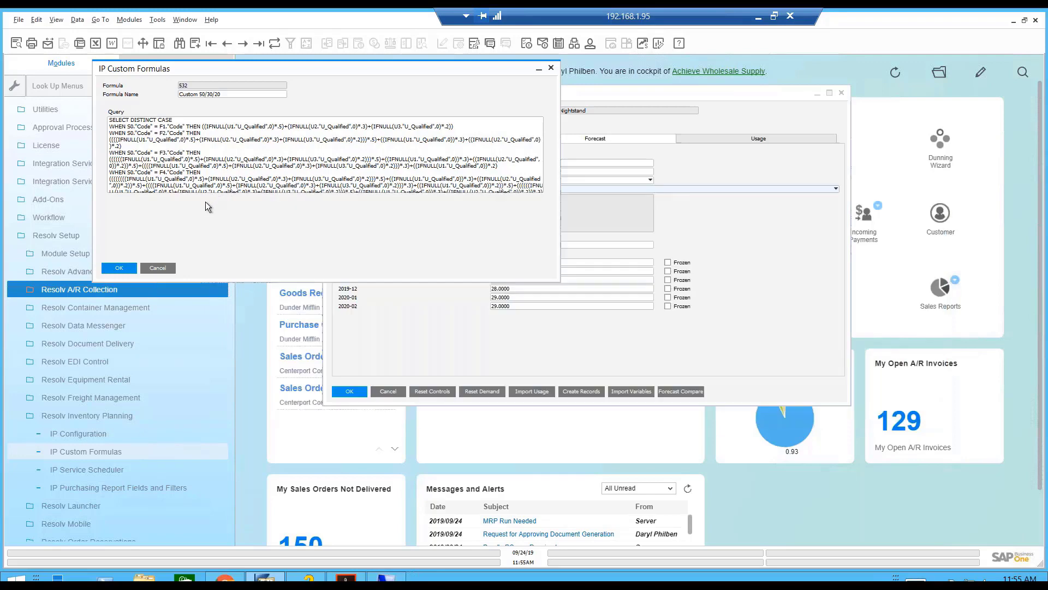
Close the Custom 50/30/20 formula without changes and compare the Chestnut Nightstand's usage history with its monthly forecast.
left_click(164, 264)
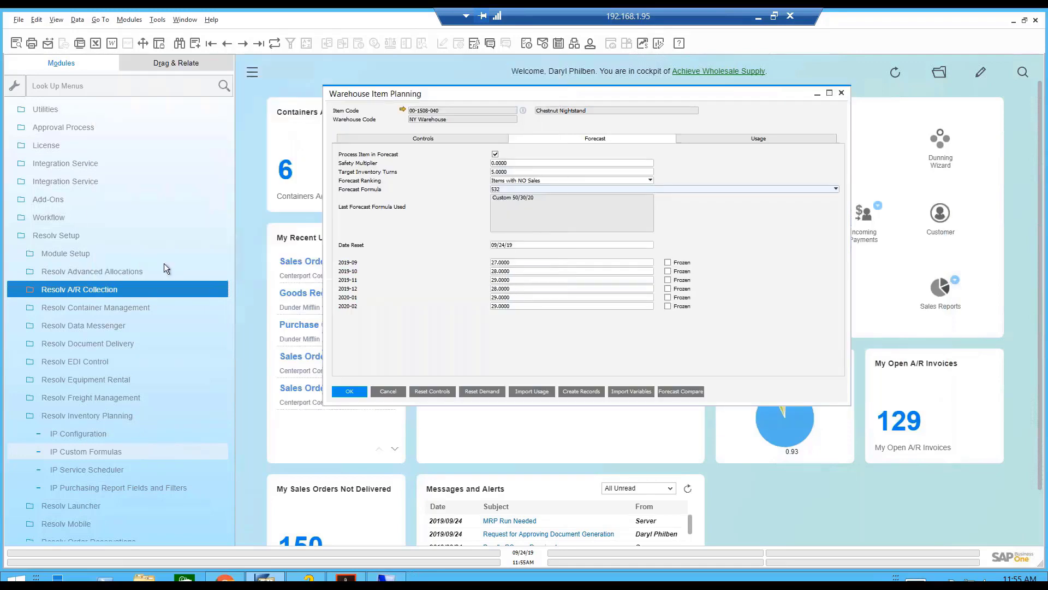
left_click(720, 141)
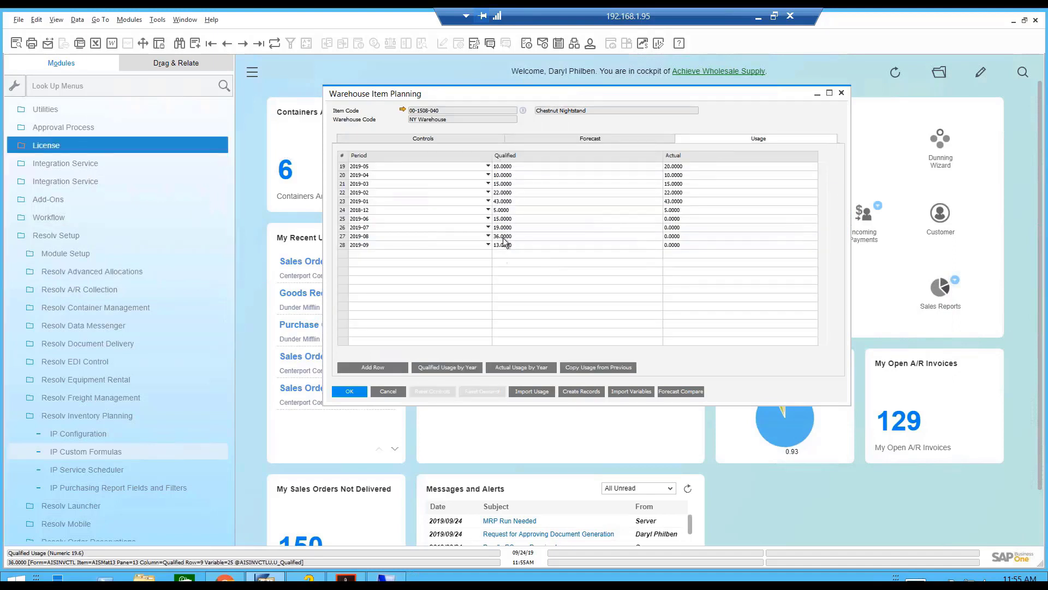
left_click(552, 135)
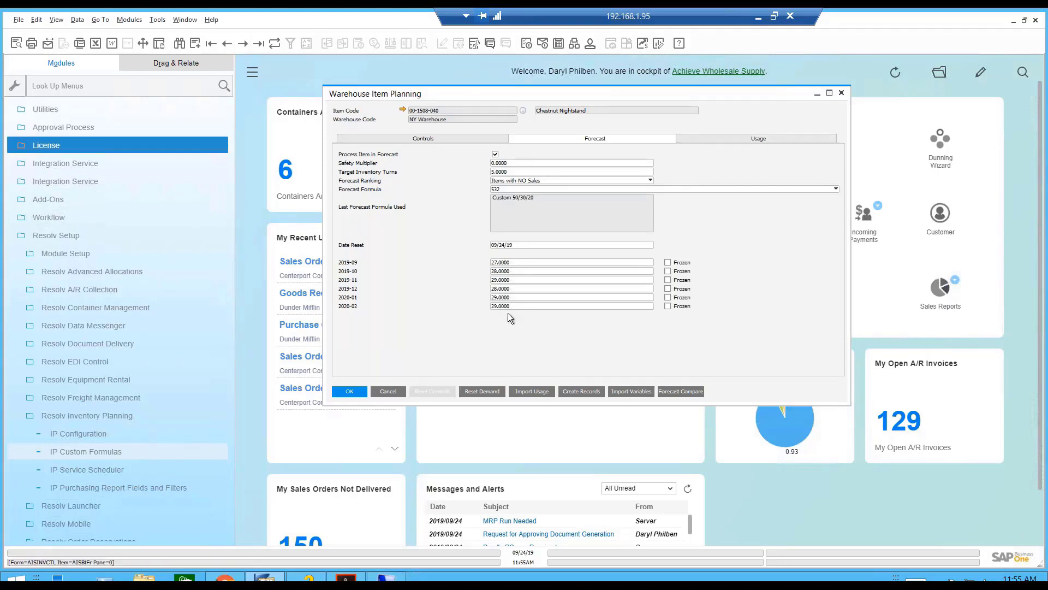
left_click(528, 189)
left_click(420, 283)
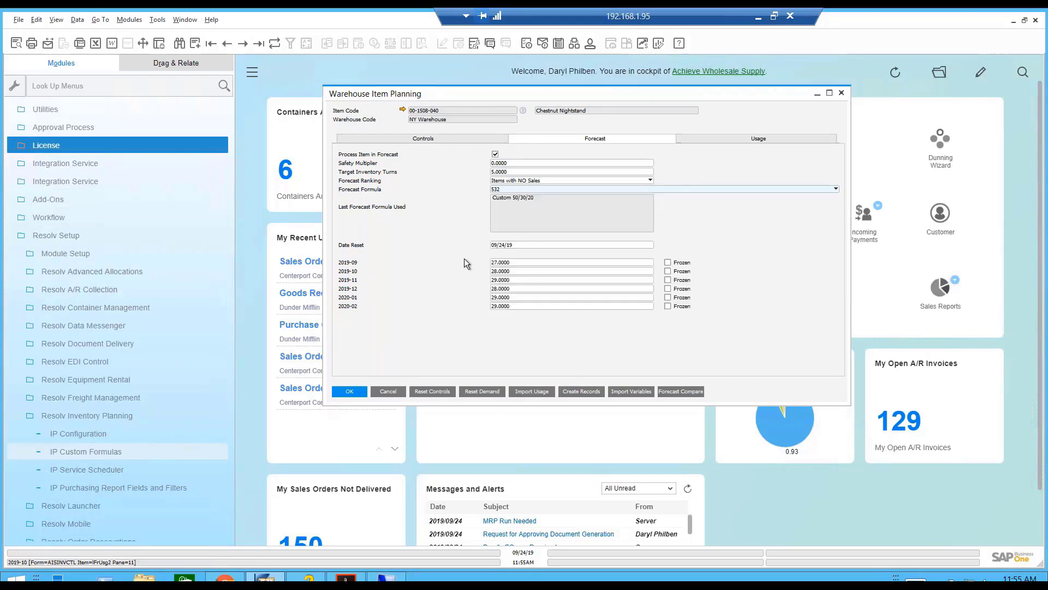
Set the Chestnut Nightstand's qualified usage for 2019-08 to 50 and update the planning record.
left_click(696, 141)
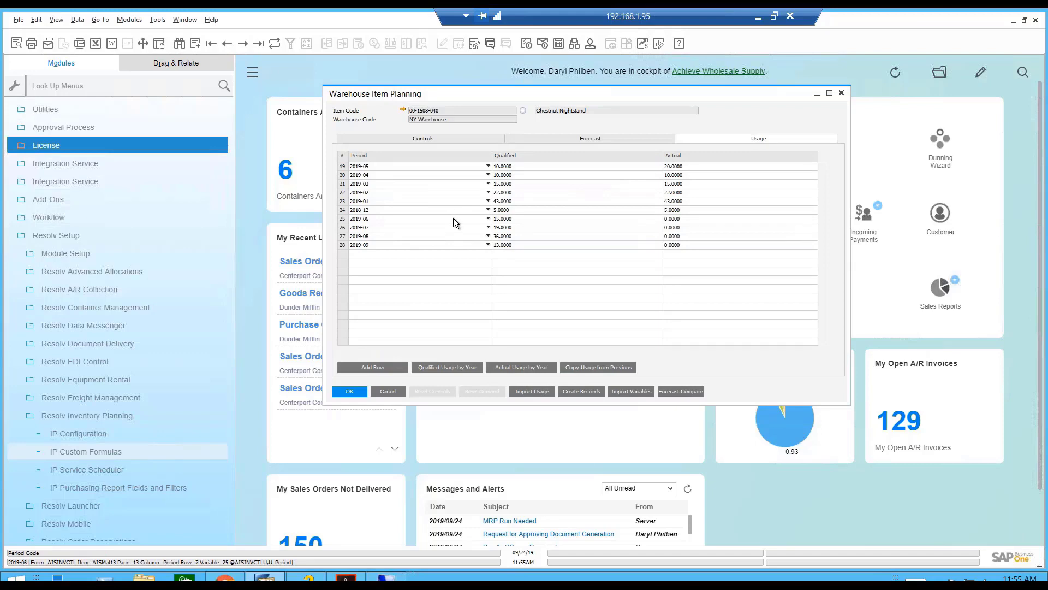
left_click(507, 236)
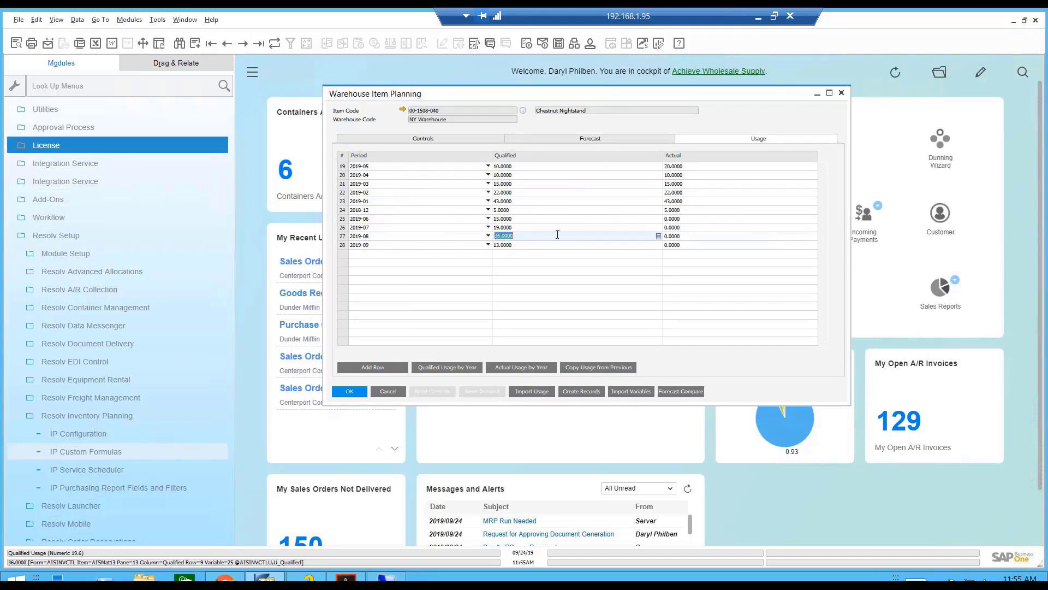
type("50")
key("Tab")
left_click(349, 391)
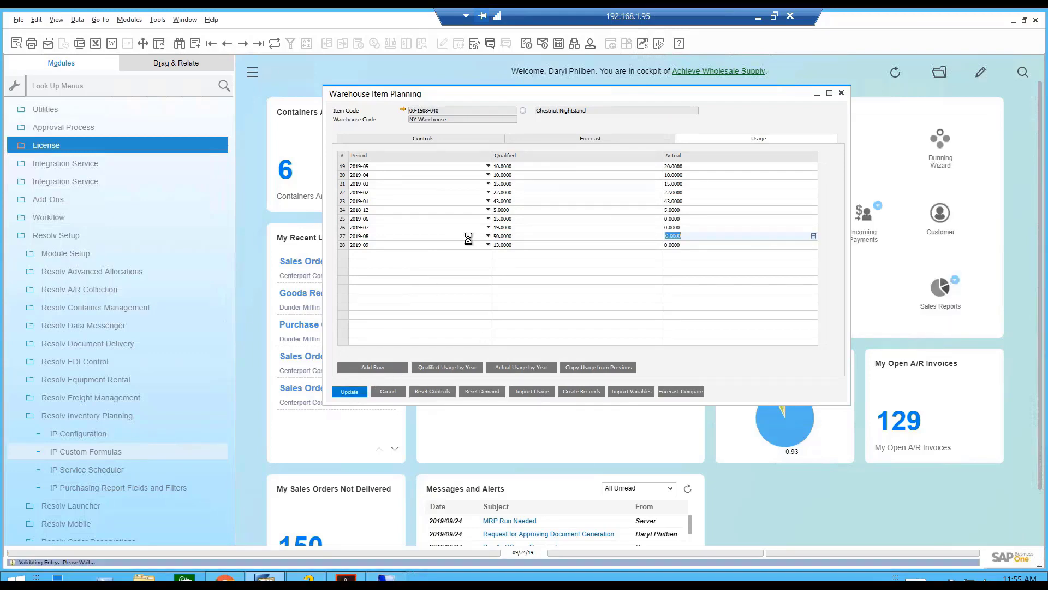
Review the Chestnut Nightstand's monthly forecast and close Warehouse Item Planning without saving the forecast.
left_click(546, 137)
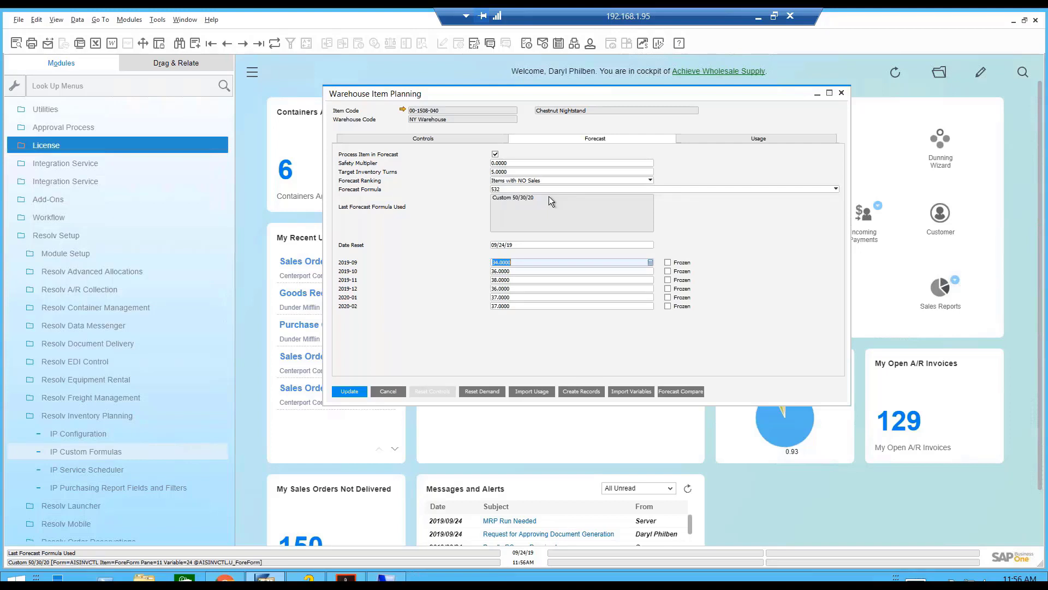
left_click(387, 391)
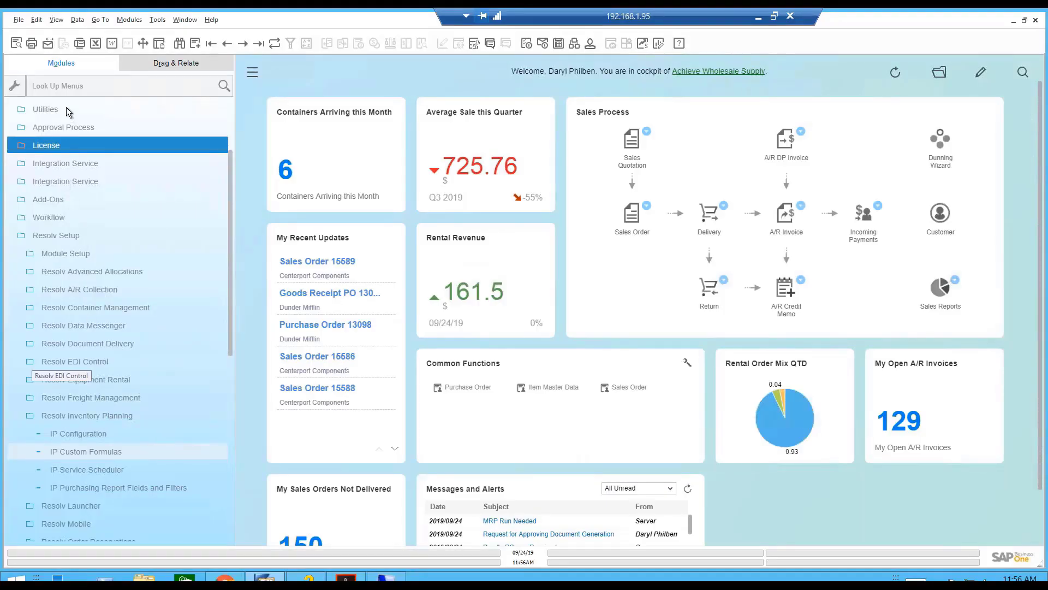
Open EDI Export Configuration under Resolv Setup's EDI Control and display the Walmart A/R Invoices record.
left_click(55, 237)
scroll(56, 237, "up", 2)
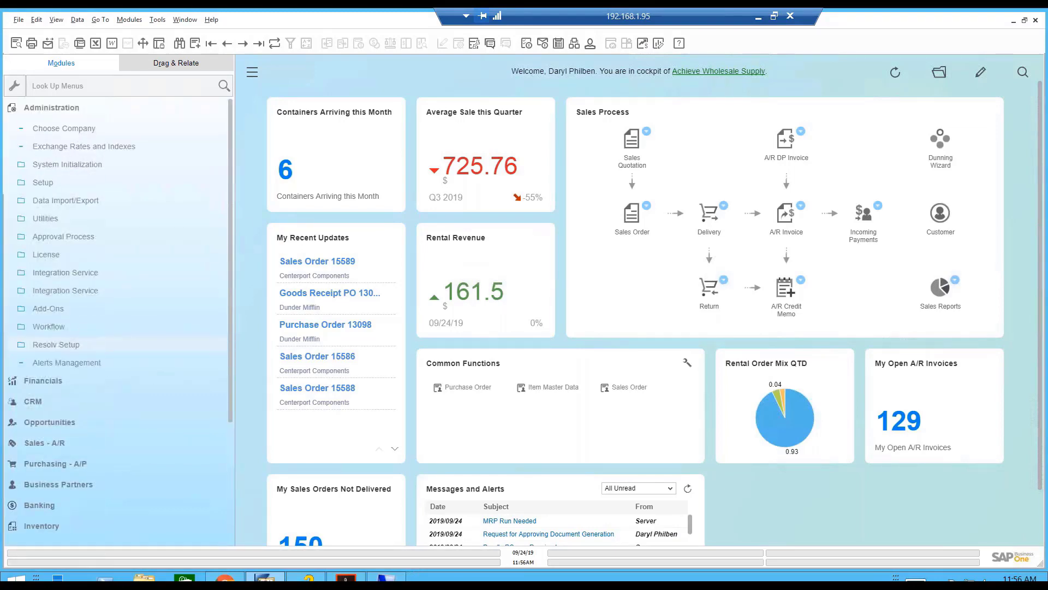
left_click(77, 345)
scroll(129, 388, "down", 1)
left_click(101, 418)
scroll(102, 419, "down", 3)
left_click(141, 309)
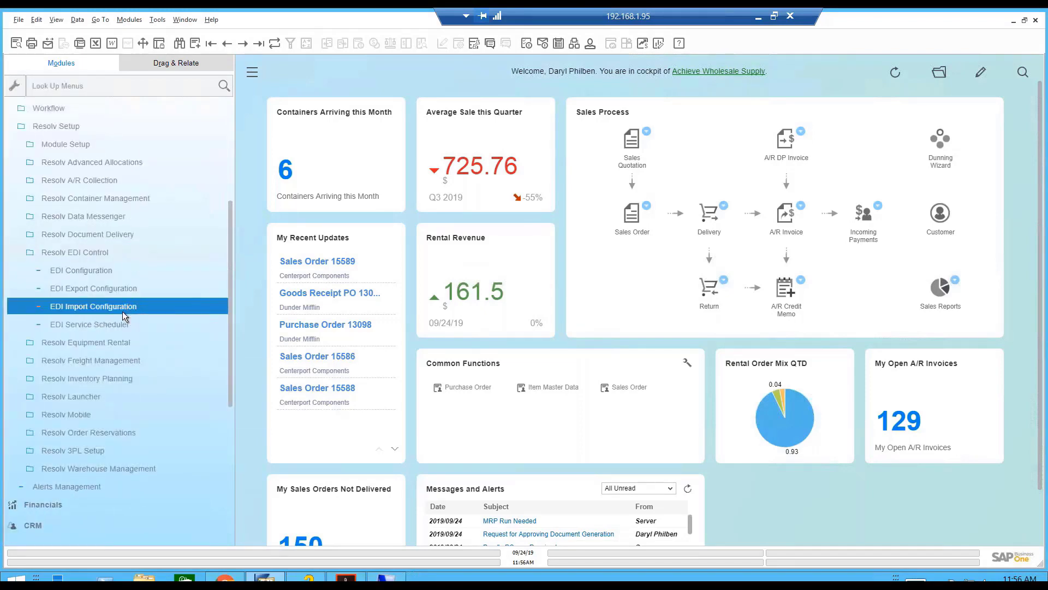
left_click(126, 290)
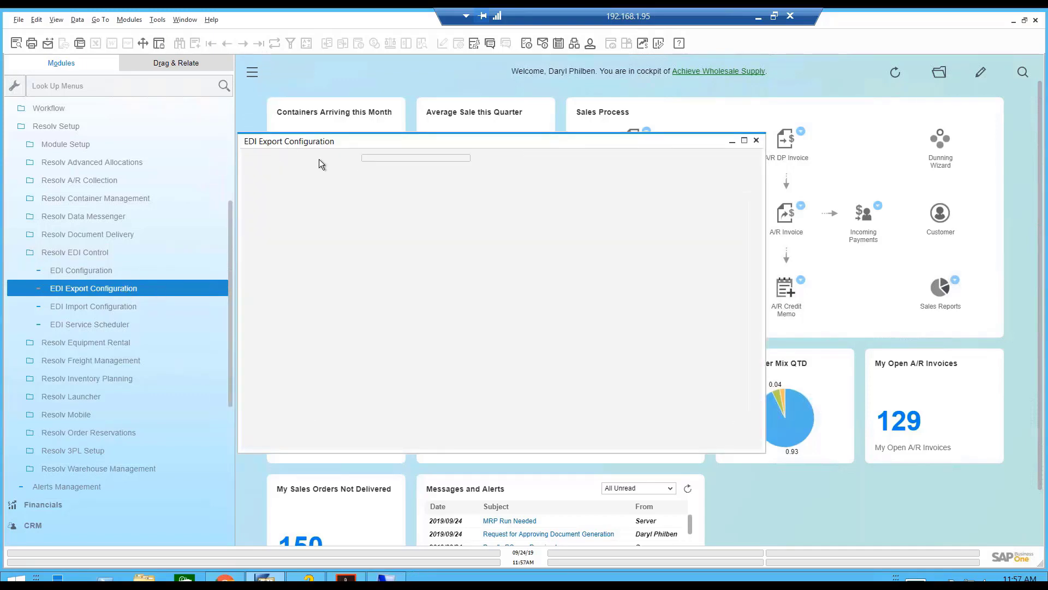
left_click(260, 43)
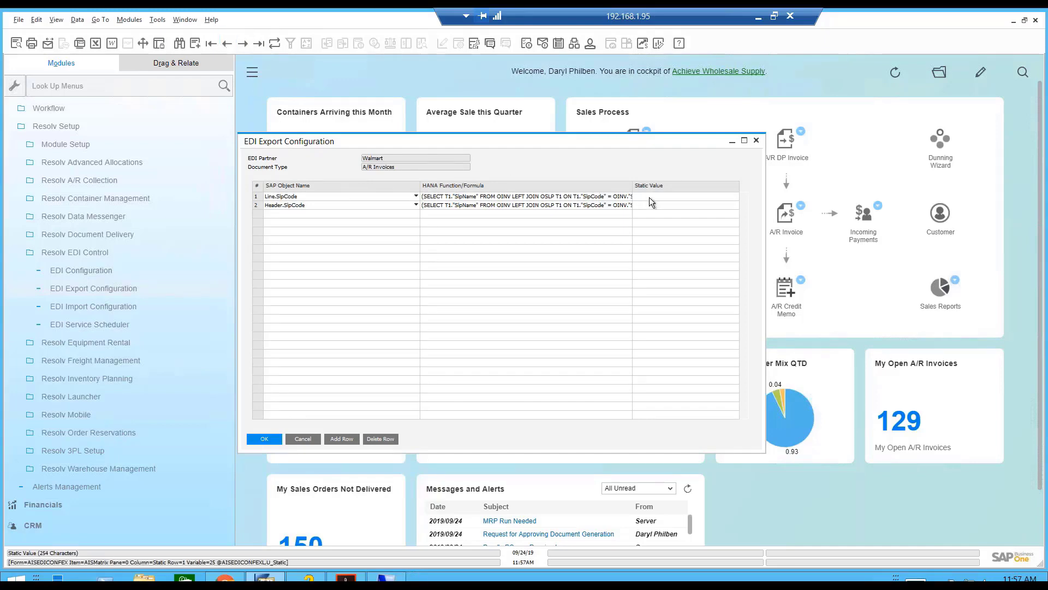
Enlarge the Walmart export configuration, examine its SlpCode formulas and the available SAP object names, and close it without changes.
left_click(744, 141)
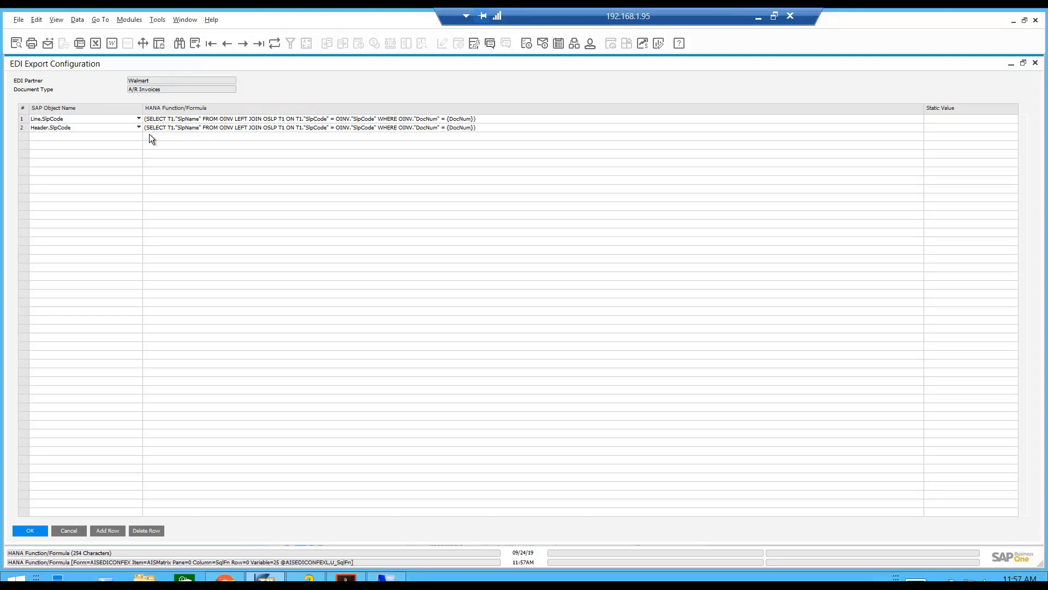
left_click(131, 127)
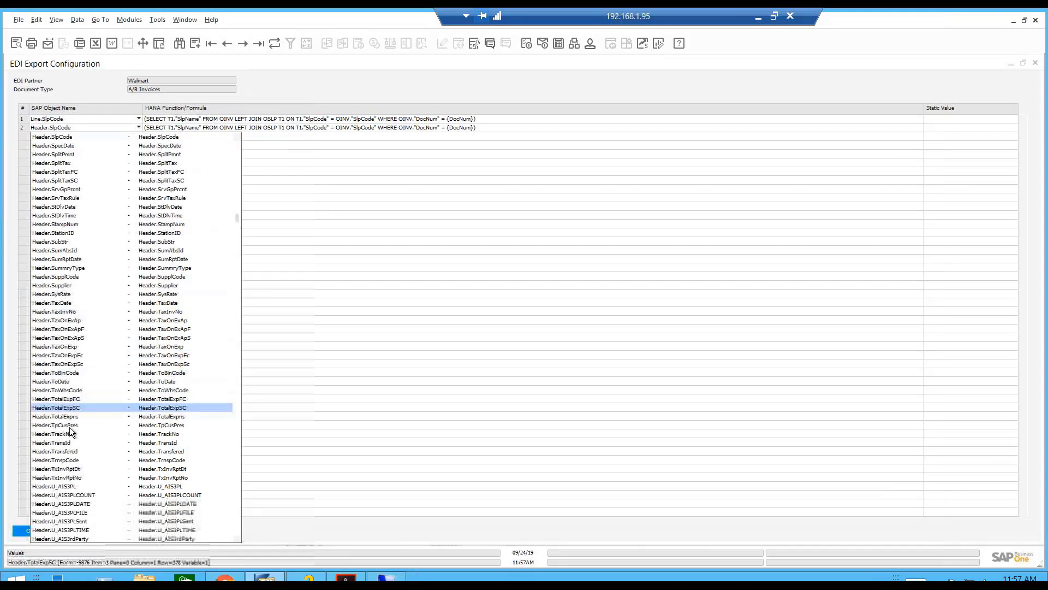
left_click(96, 93)
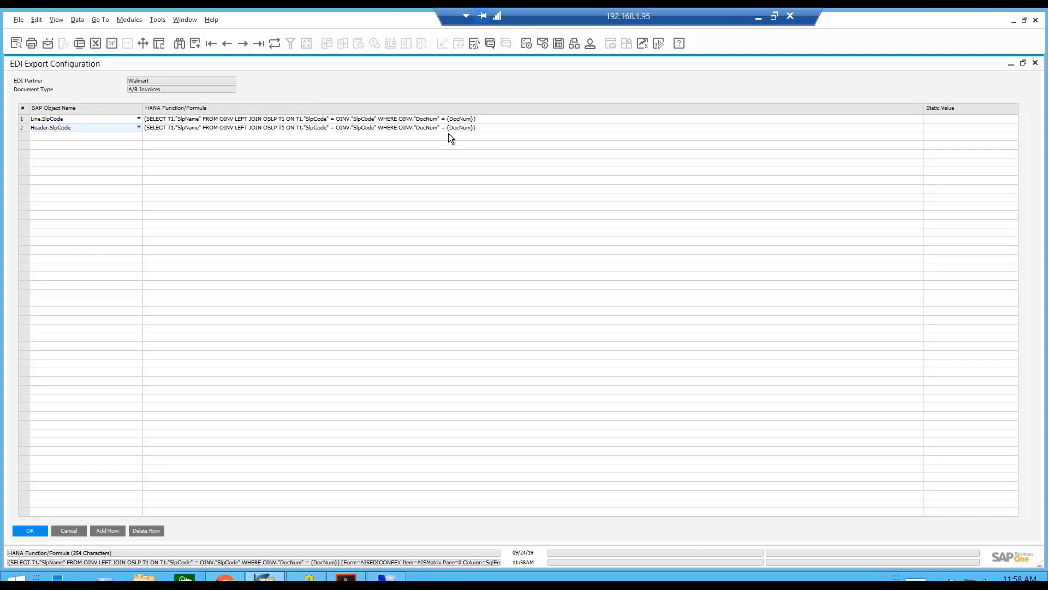
left_click(75, 532)
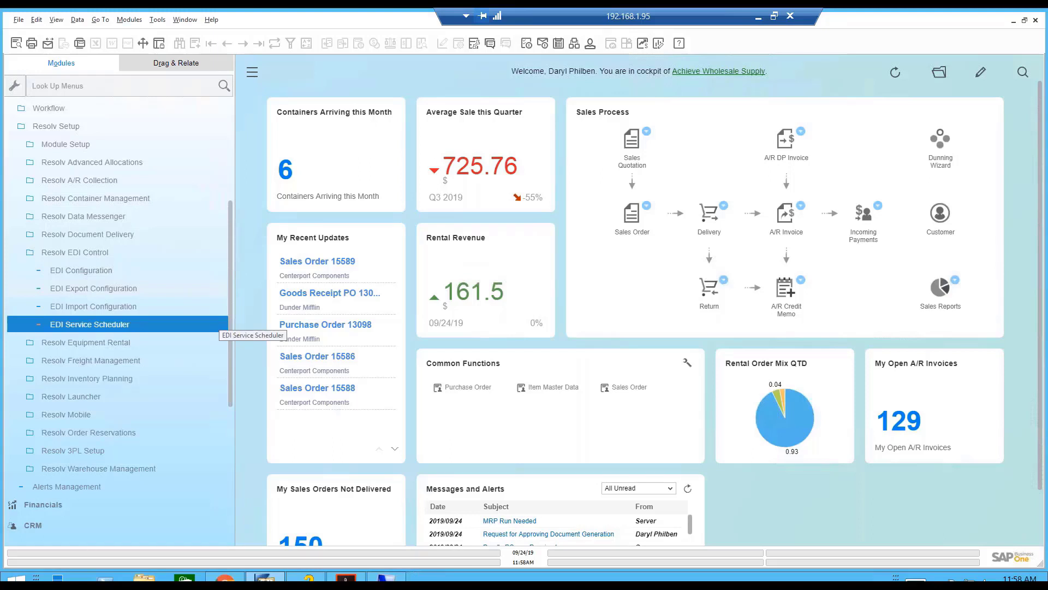
Open Customer Configuration under Resolv EDI Control's Sales Orders and display the Walmart record.
left_click(82, 130)
left_click(115, 529)
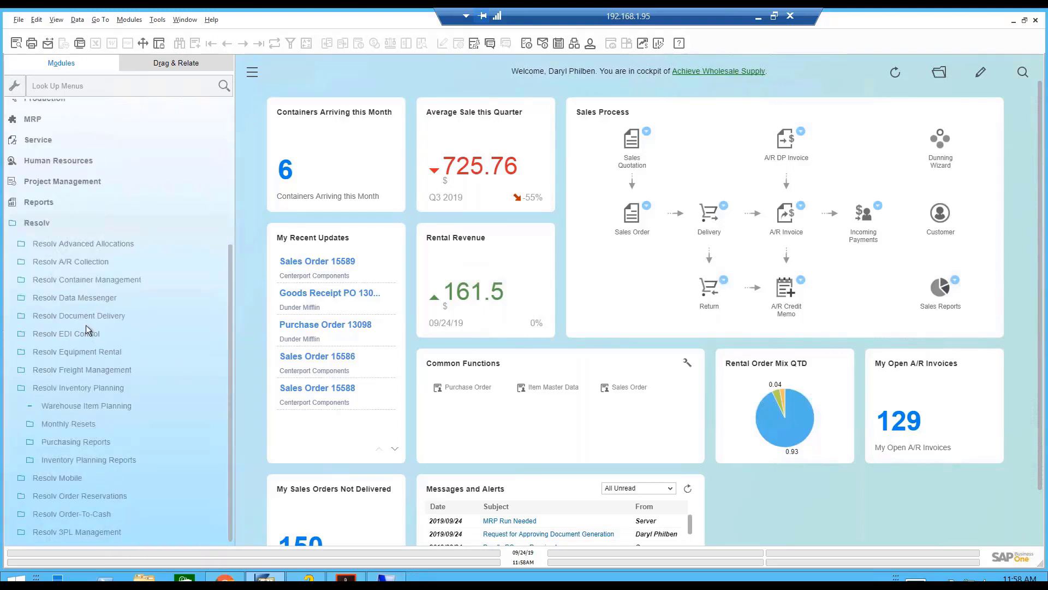
left_click(87, 392)
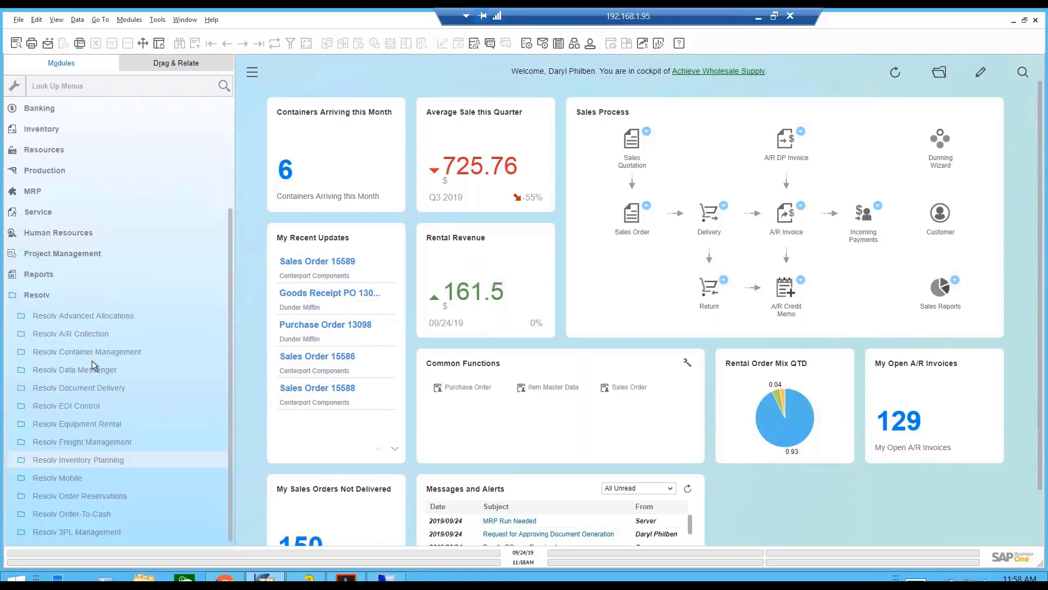
left_click(86, 410)
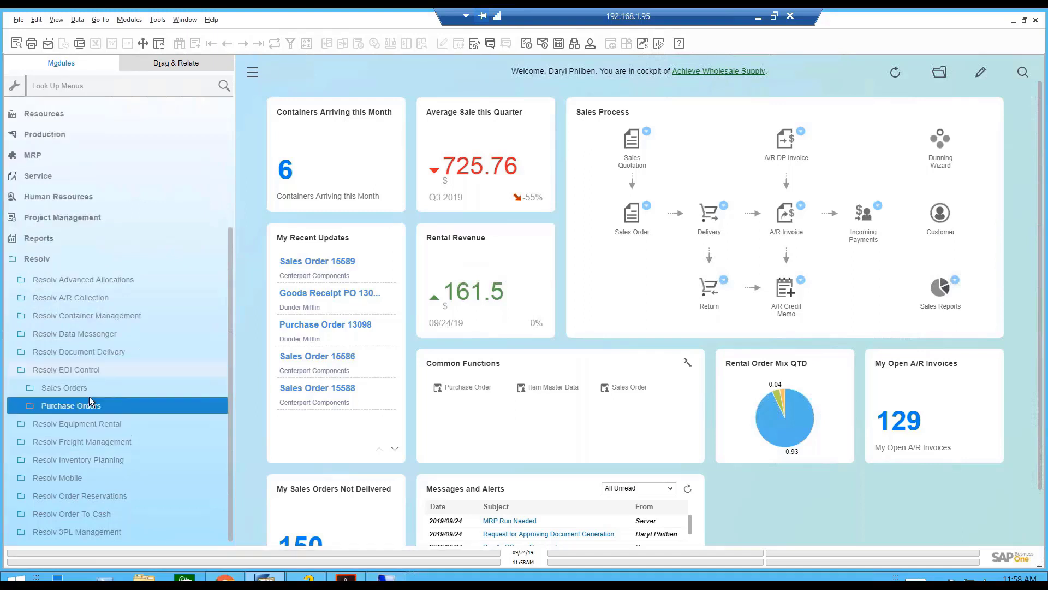
left_click(87, 388)
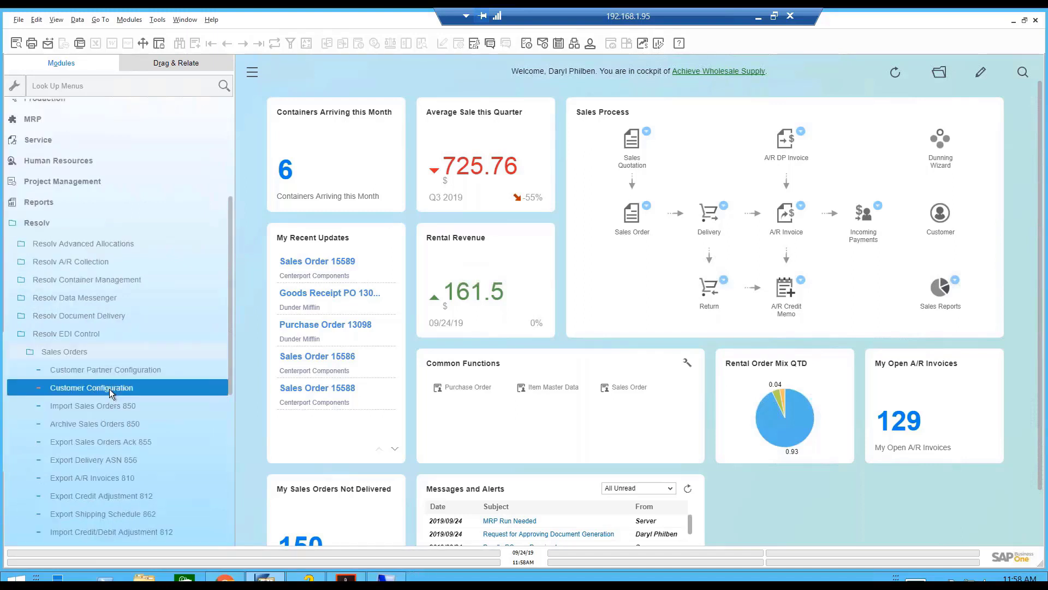
left_click(136, 392)
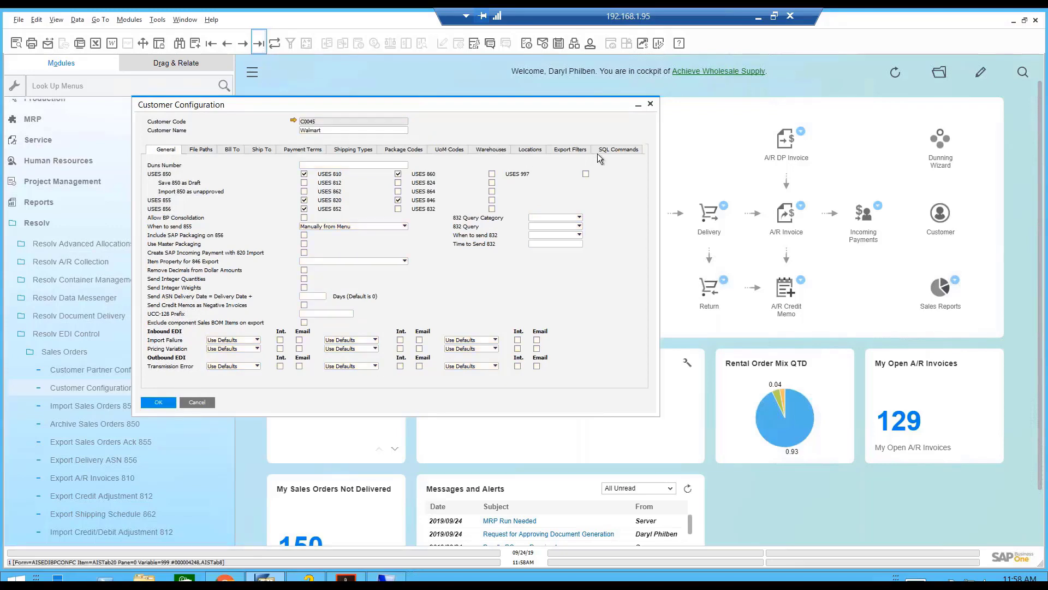
Review Walmart's header and line SQL commands, then close Customer Configuration without changes and collapse the Resolv EDI Control list.
left_click(618, 151)
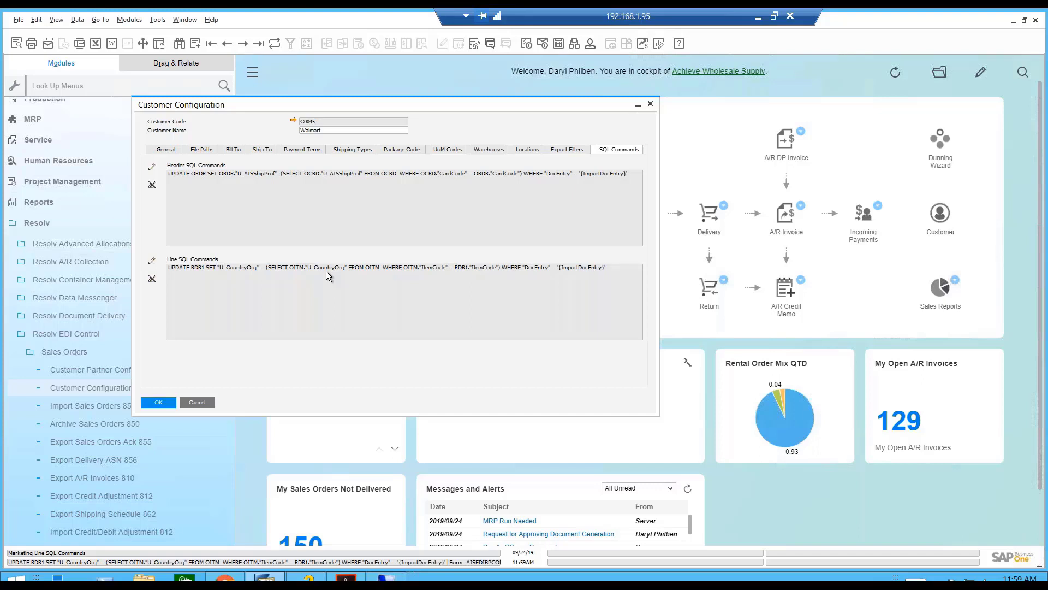
left_click(205, 401)
left_click(85, 335)
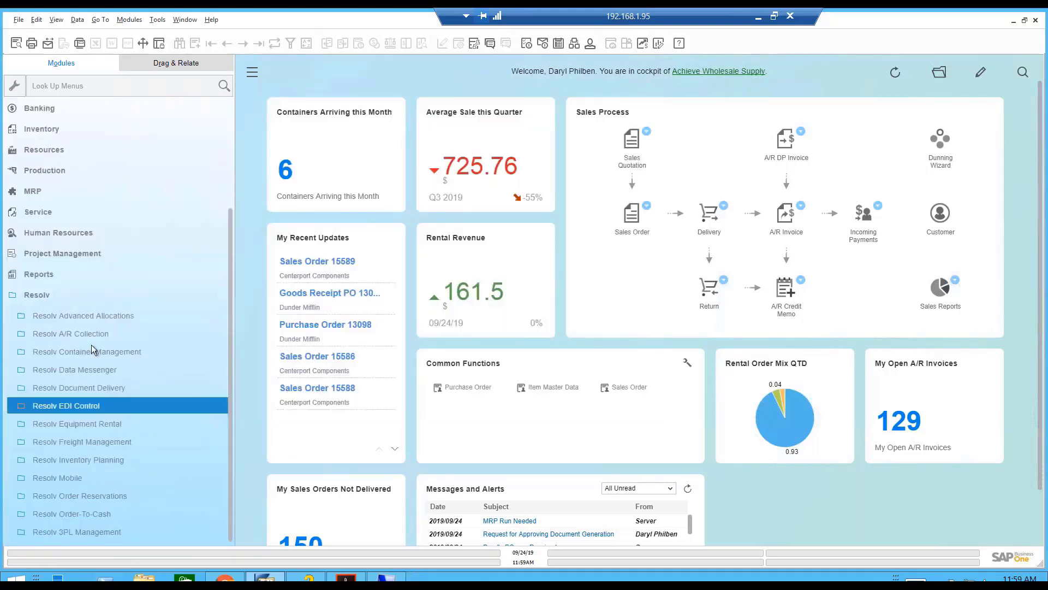
Expand Resolv 3PL Management's export functions and look over the document and master data types available for export.
left_click(92, 532)
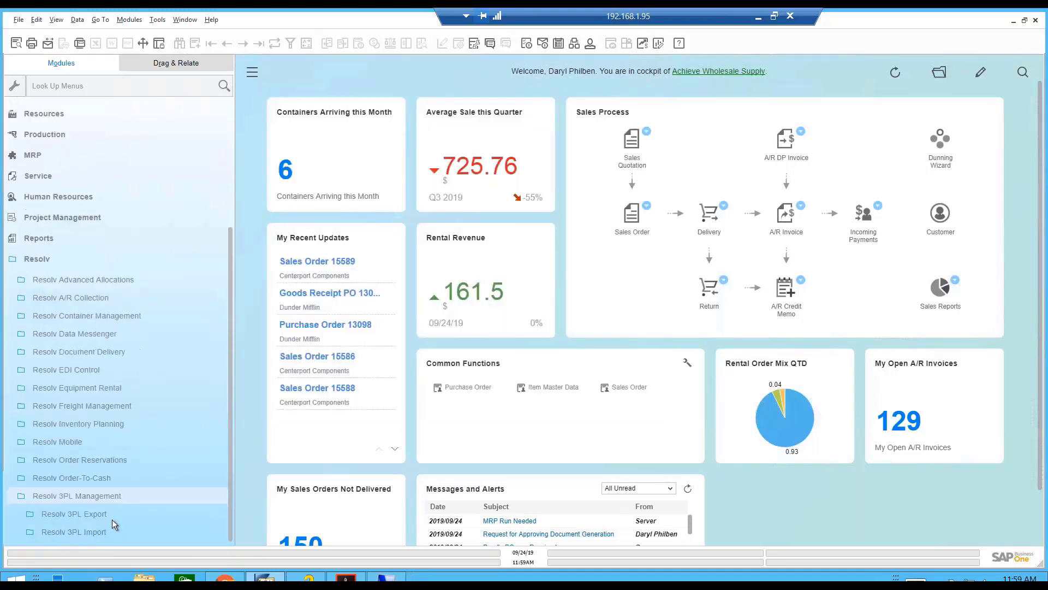
left_click(112, 518)
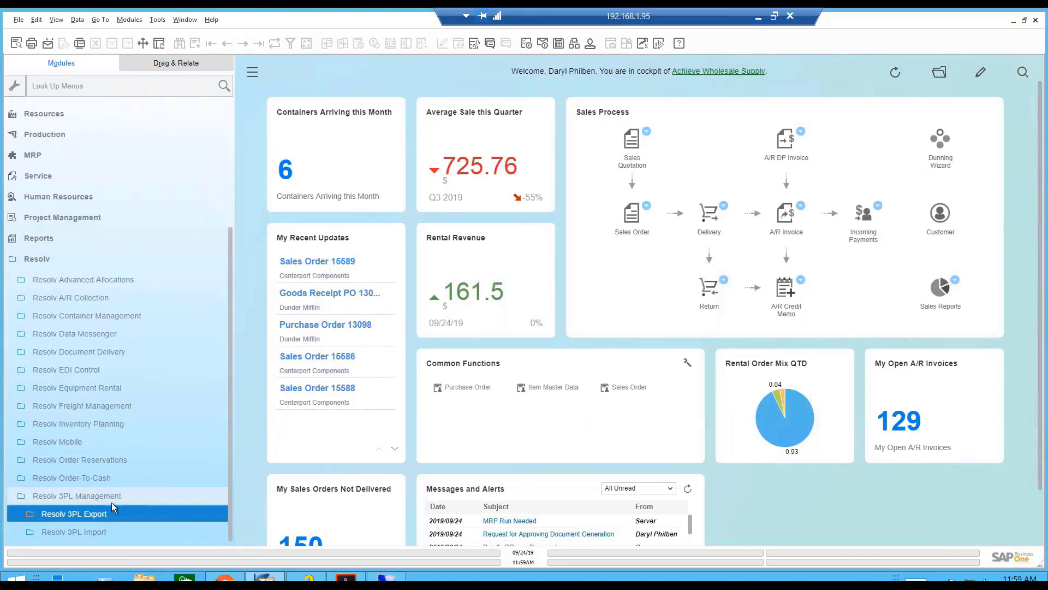
left_click(121, 472)
left_click(98, 515)
left_click(83, 407)
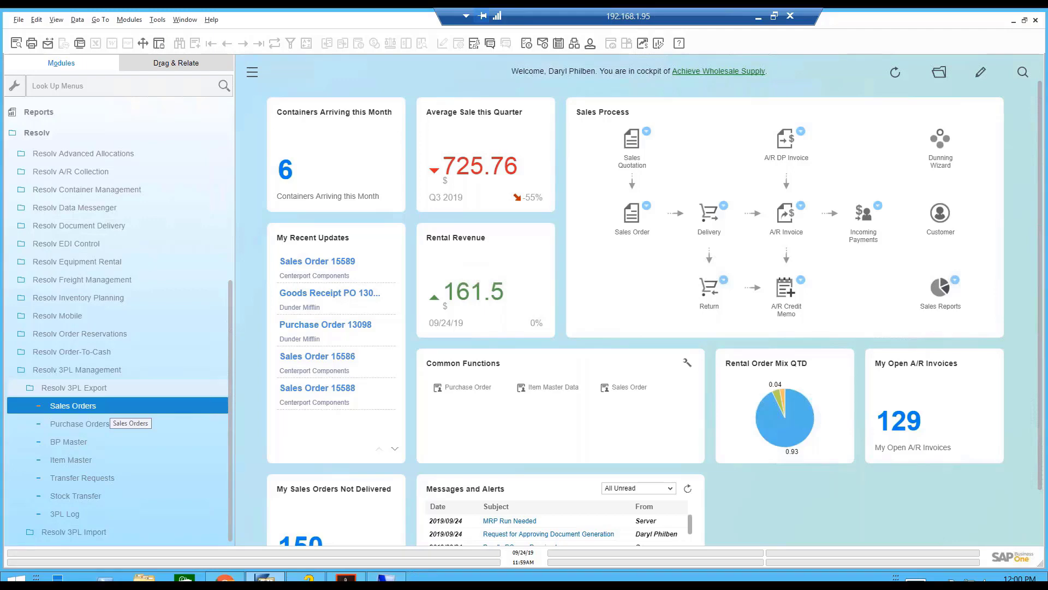
left_click(192, 367)
Open 3PL Export Configuration under Resolv Setup's 3PL Setup and display the Outsourced Warehouse record for Sales Orders.
left_click_drag(231, 307, 107, 115)
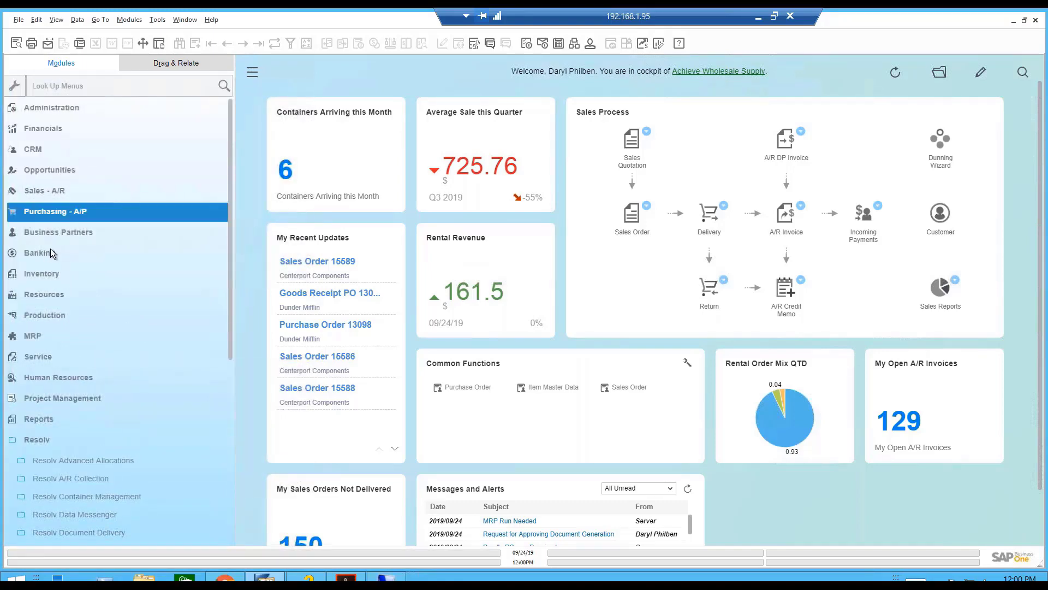
left_click(48, 107)
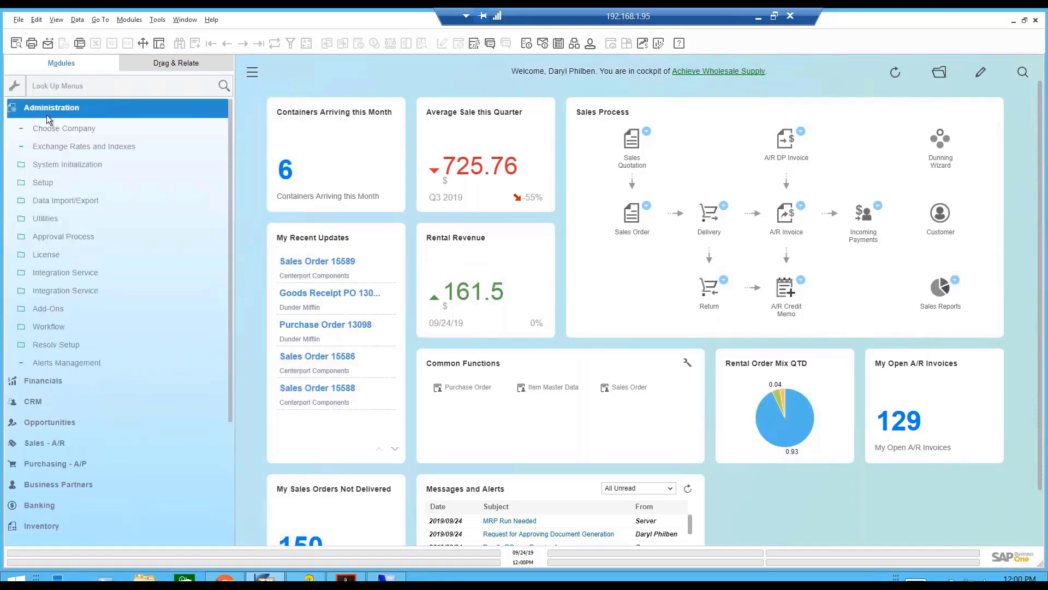
left_click(54, 349)
scroll(71, 432, "down", 3)
scroll(71, 432, "down", 3)
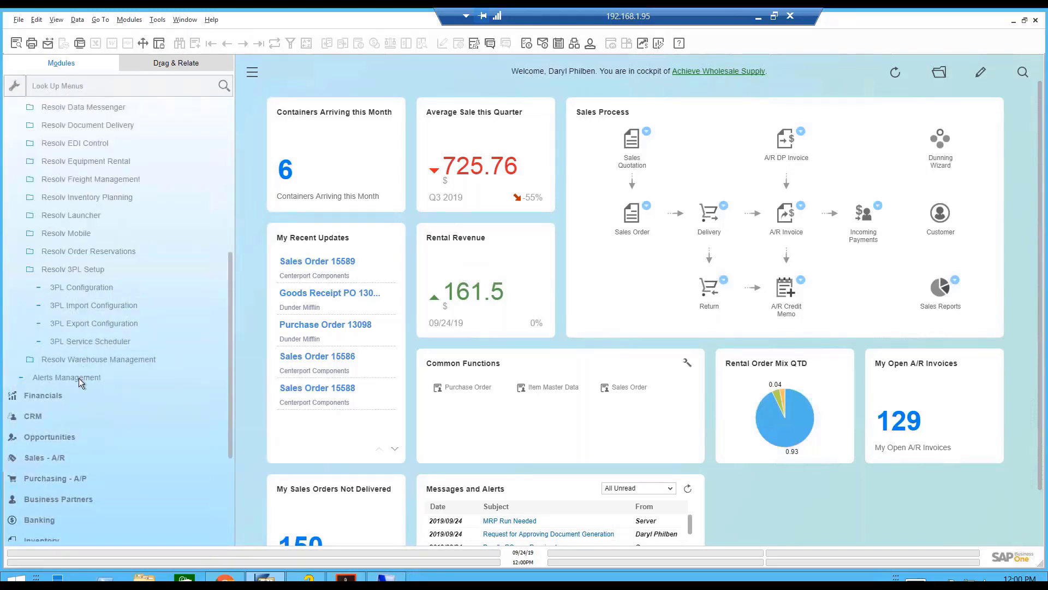
left_click(90, 323)
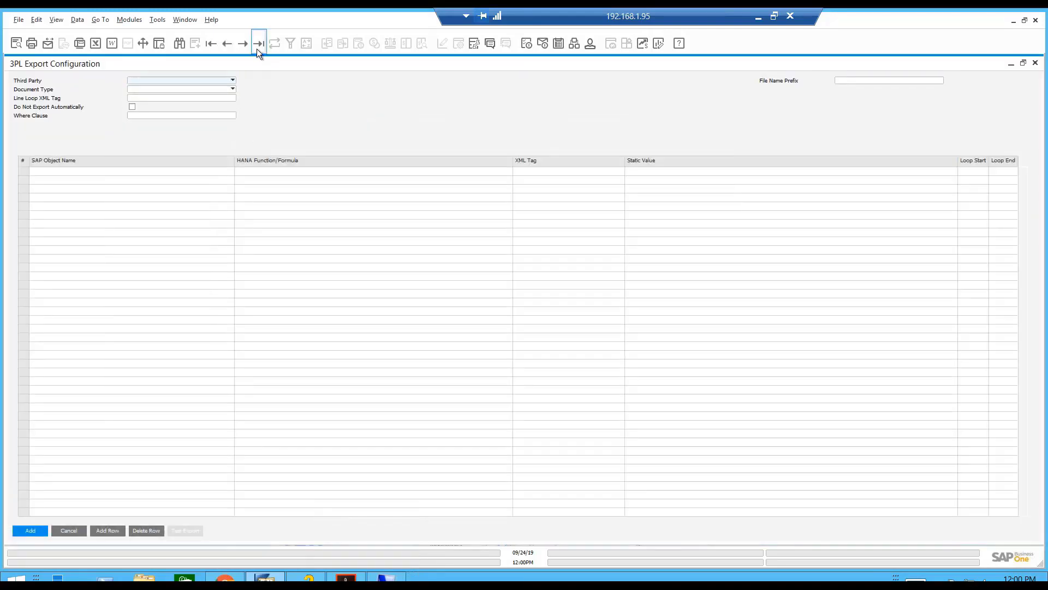
left_click(255, 48)
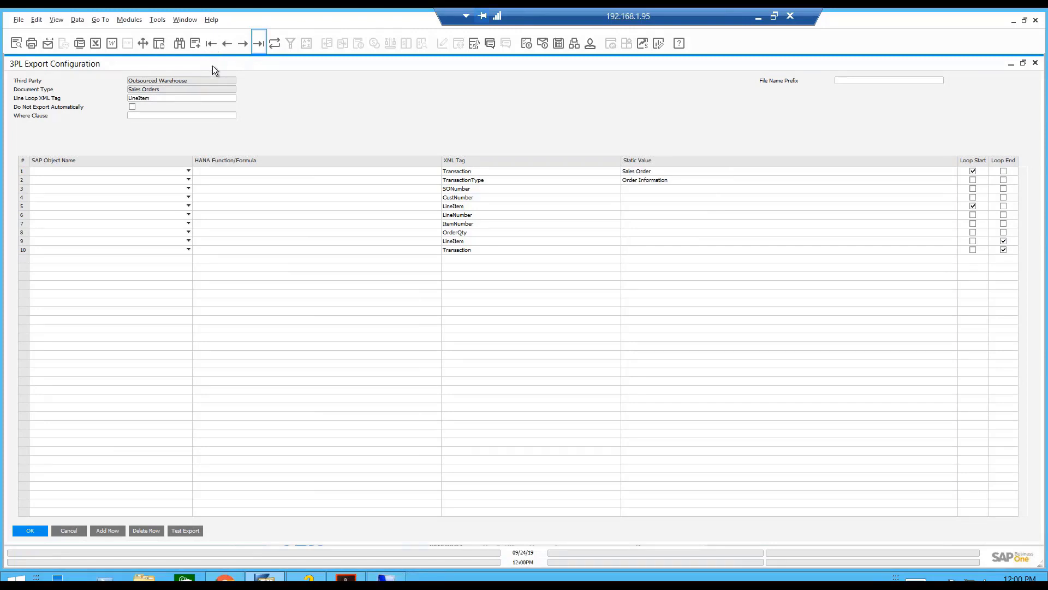
left_click(208, 47)
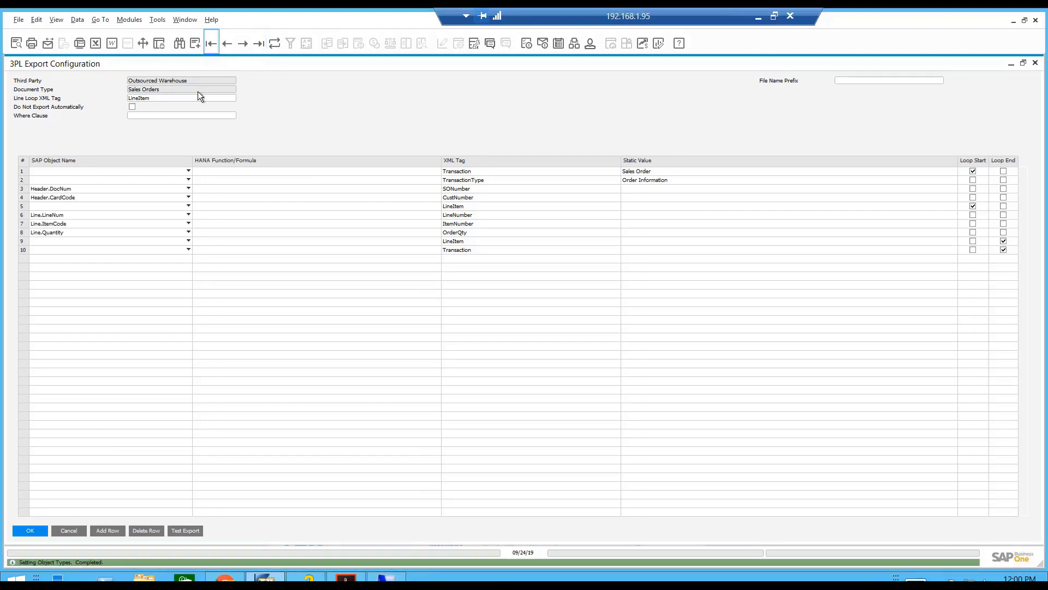